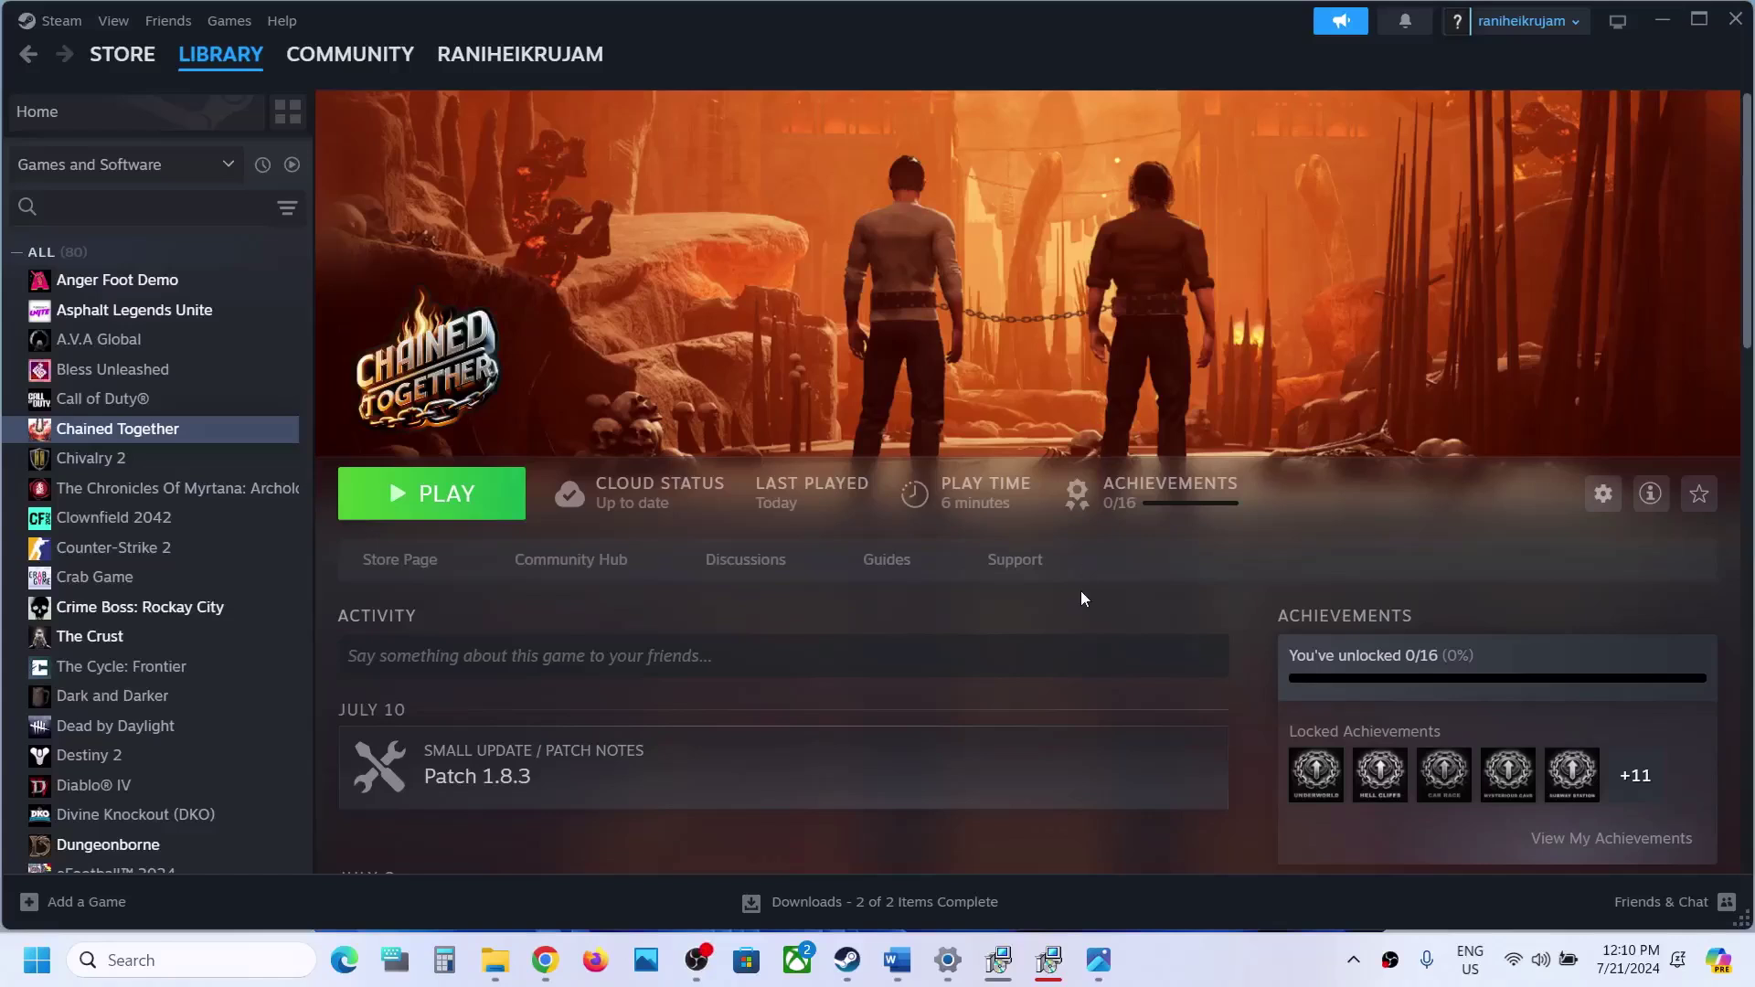
Check the fatal error screenshot, then view the restart options and dismiss them without restarting.
left_click(1098, 959)
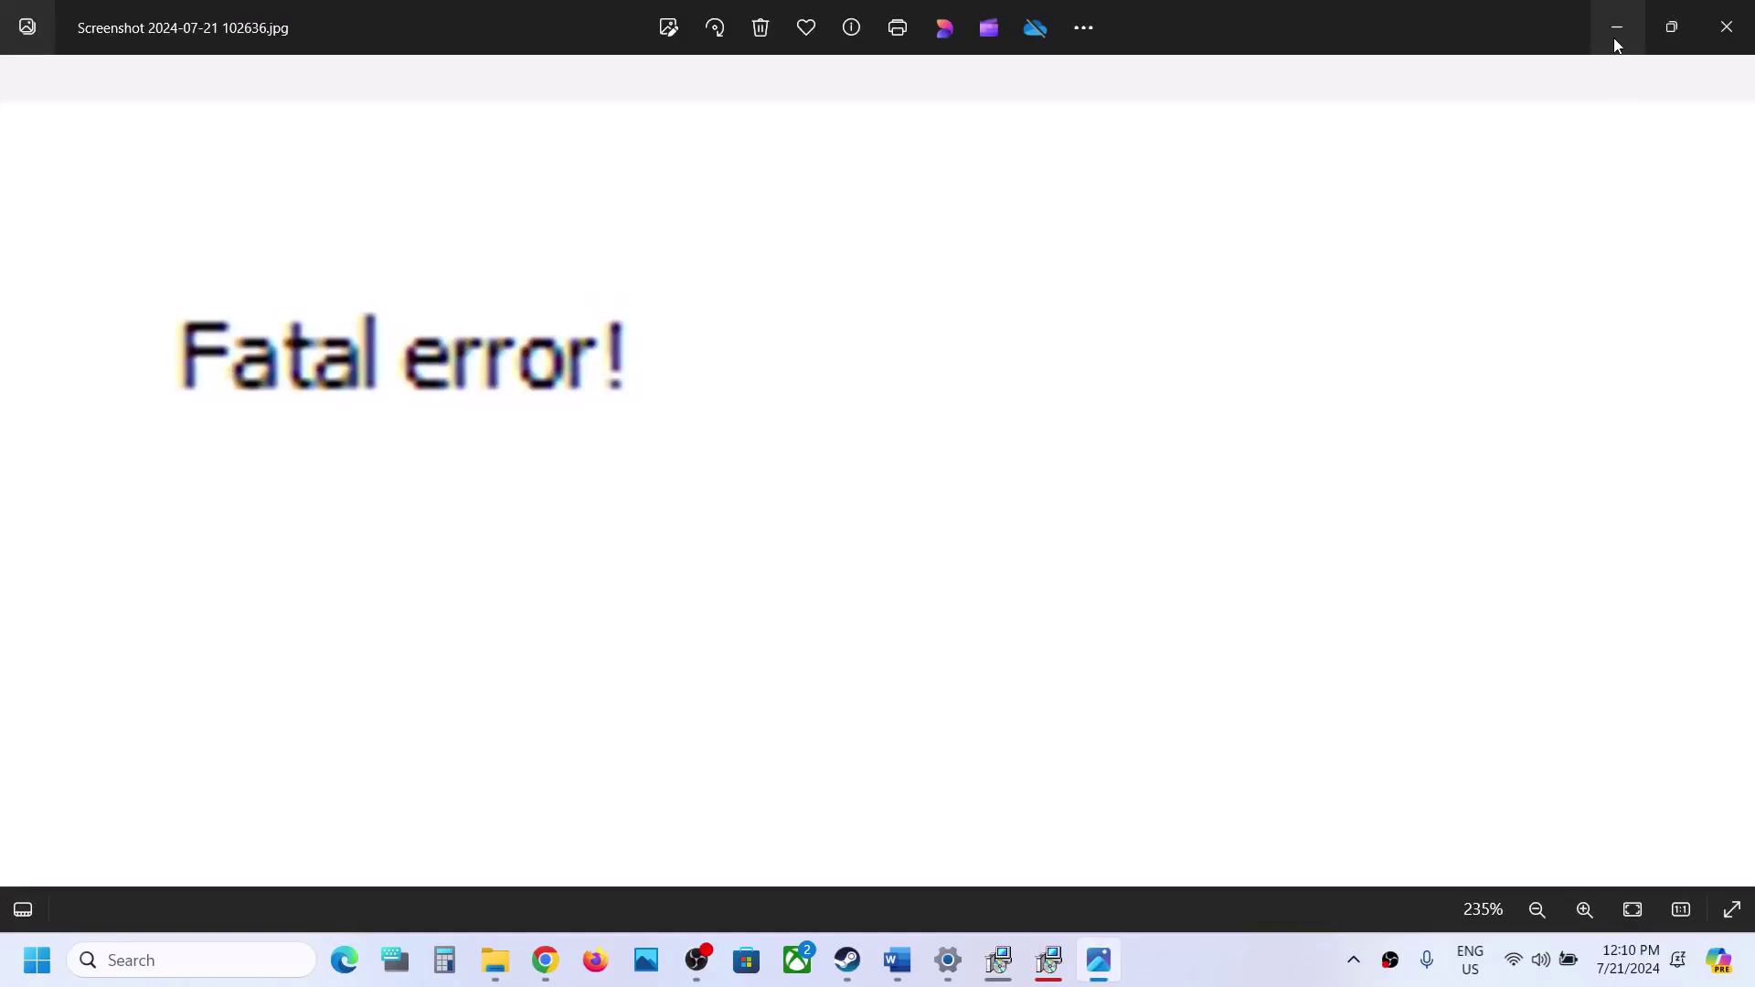
left_click(1616, 41)
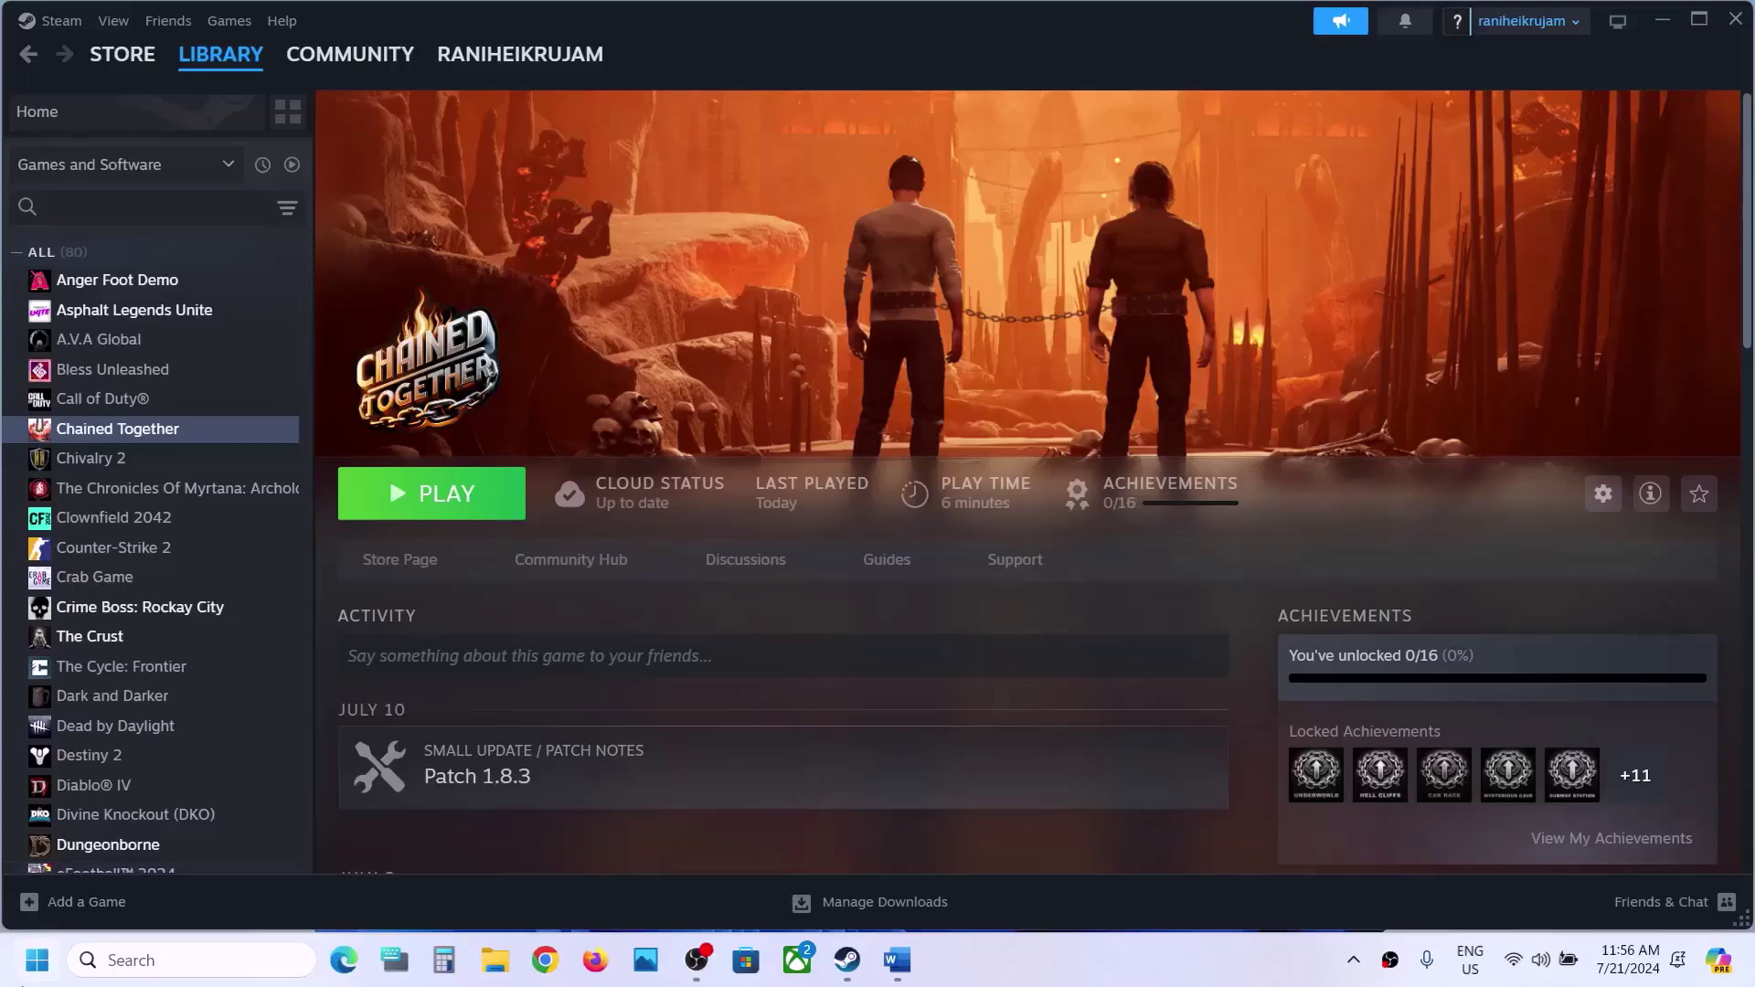
left_click(37, 959)
left_click(678, 892)
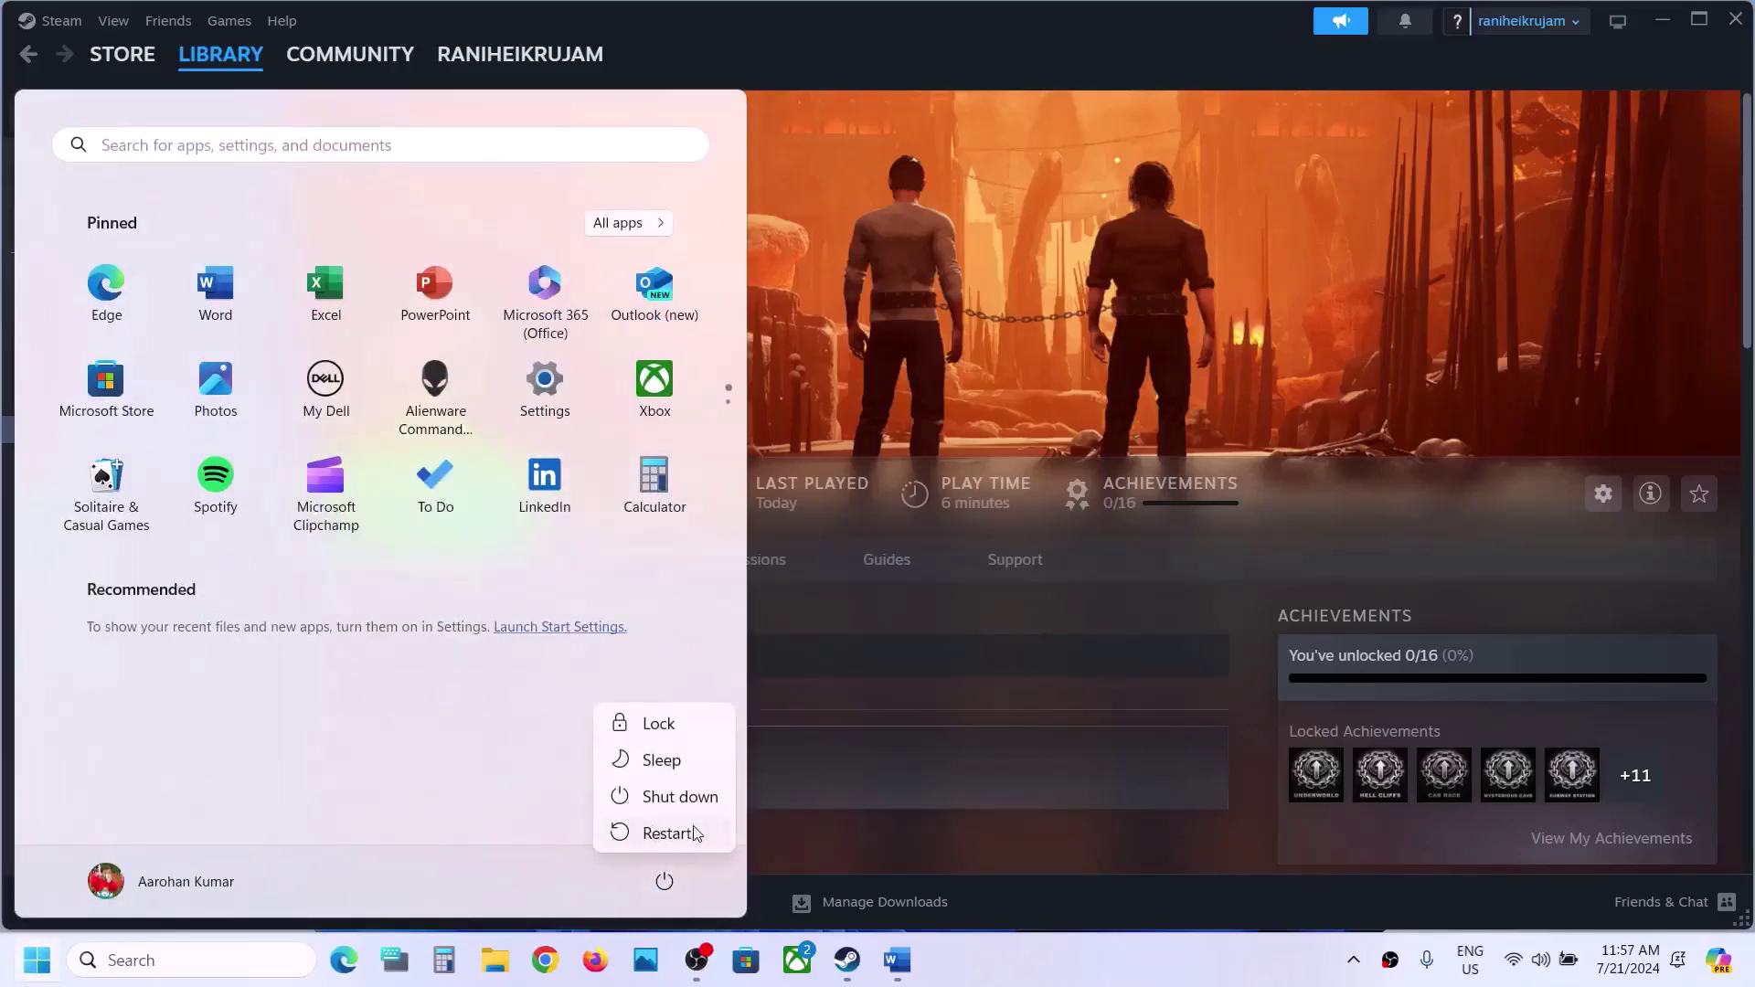
key("Escape")
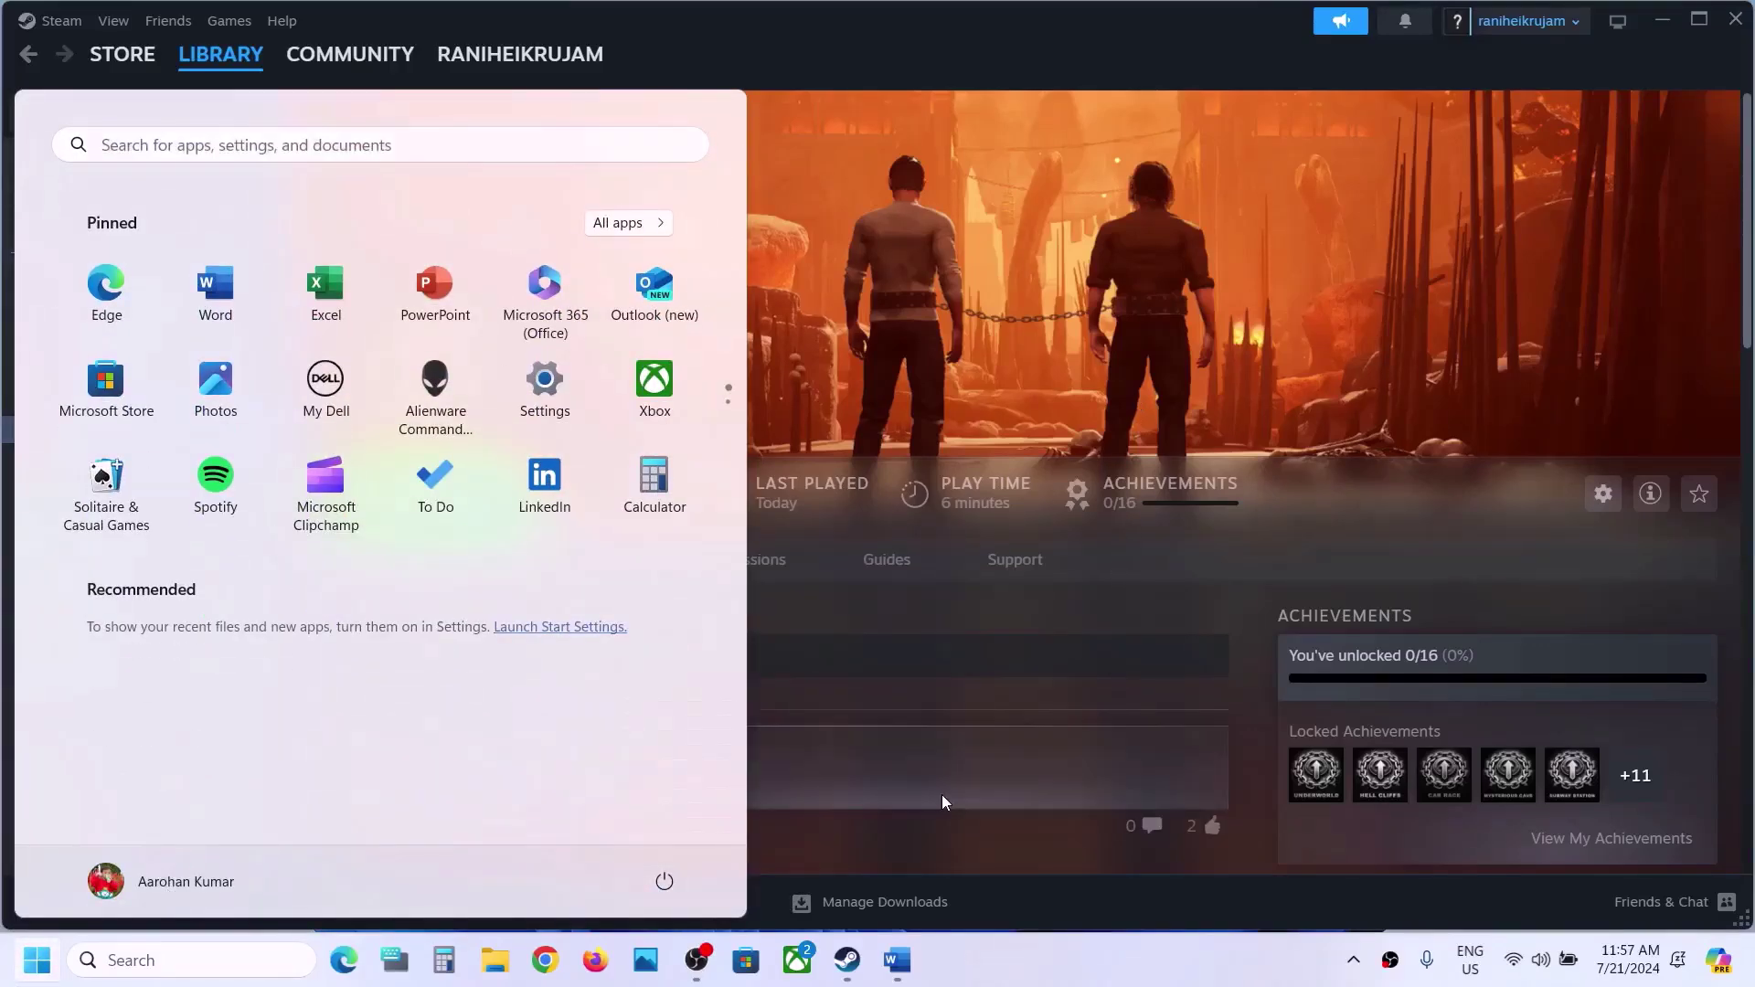
Read the Restart PC step and the Step 2 launch-options instruction in the Word notes.
left_click(896, 960)
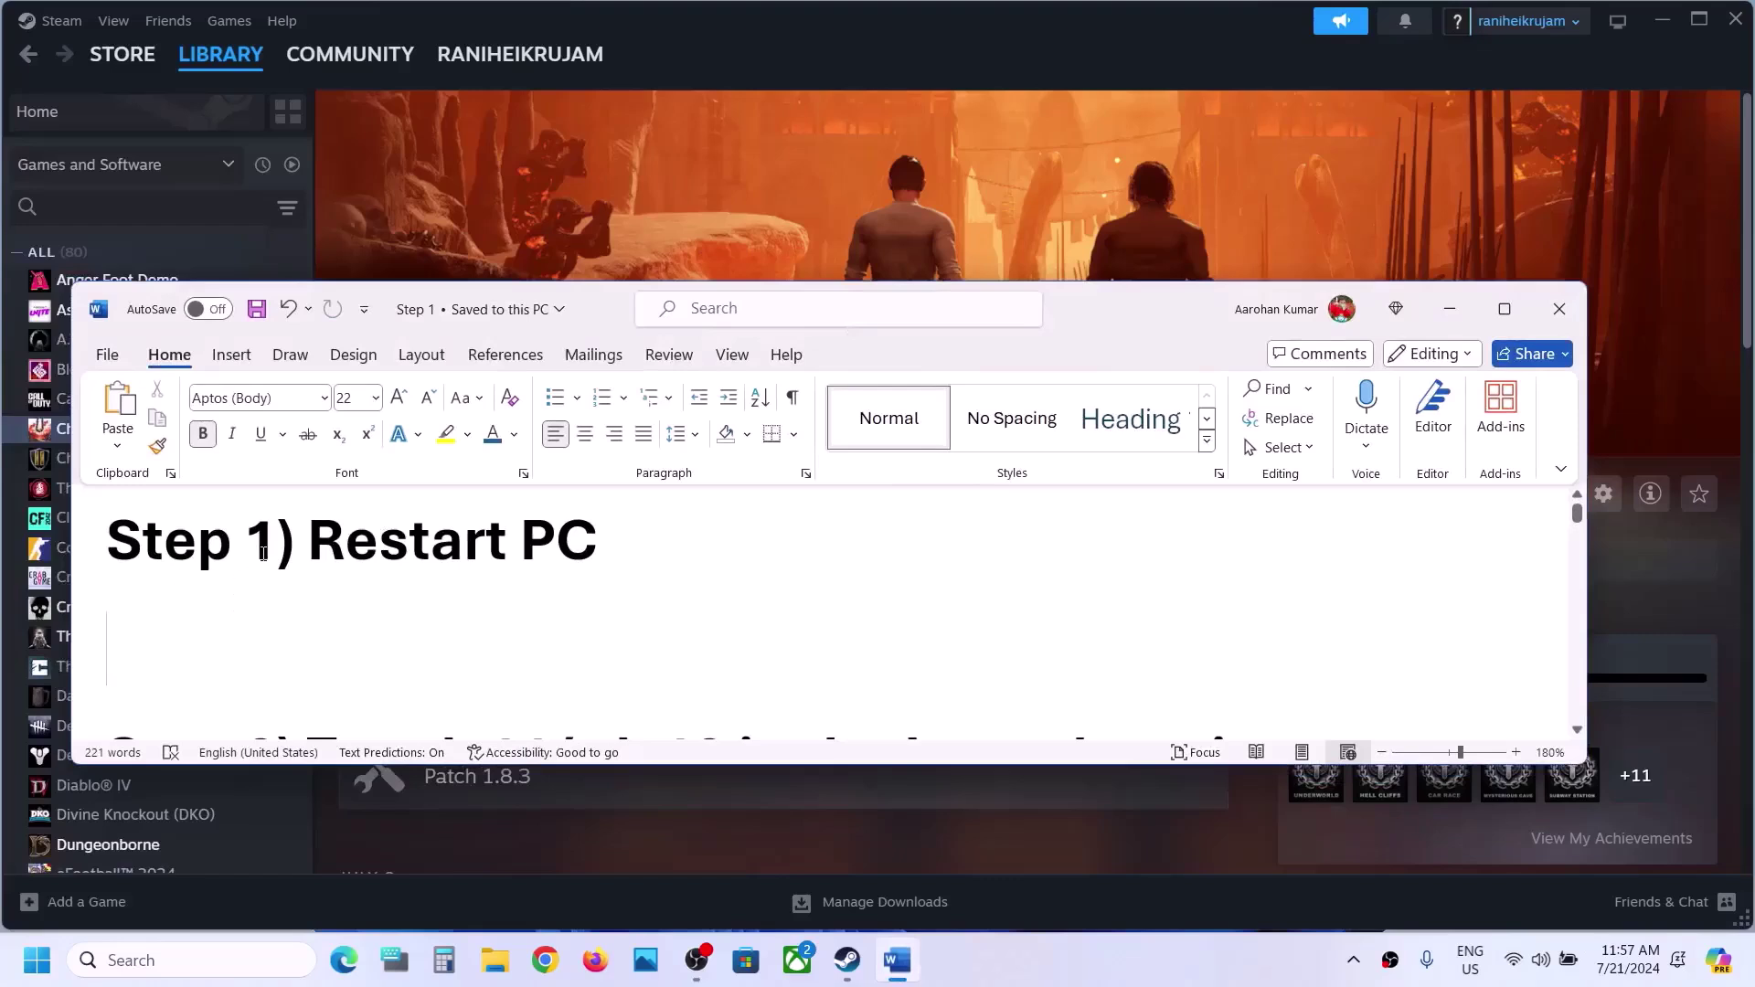
left_click_drag(264, 552, 627, 525)
left_click(627, 525)
scroll(506, 622, "down", 3)
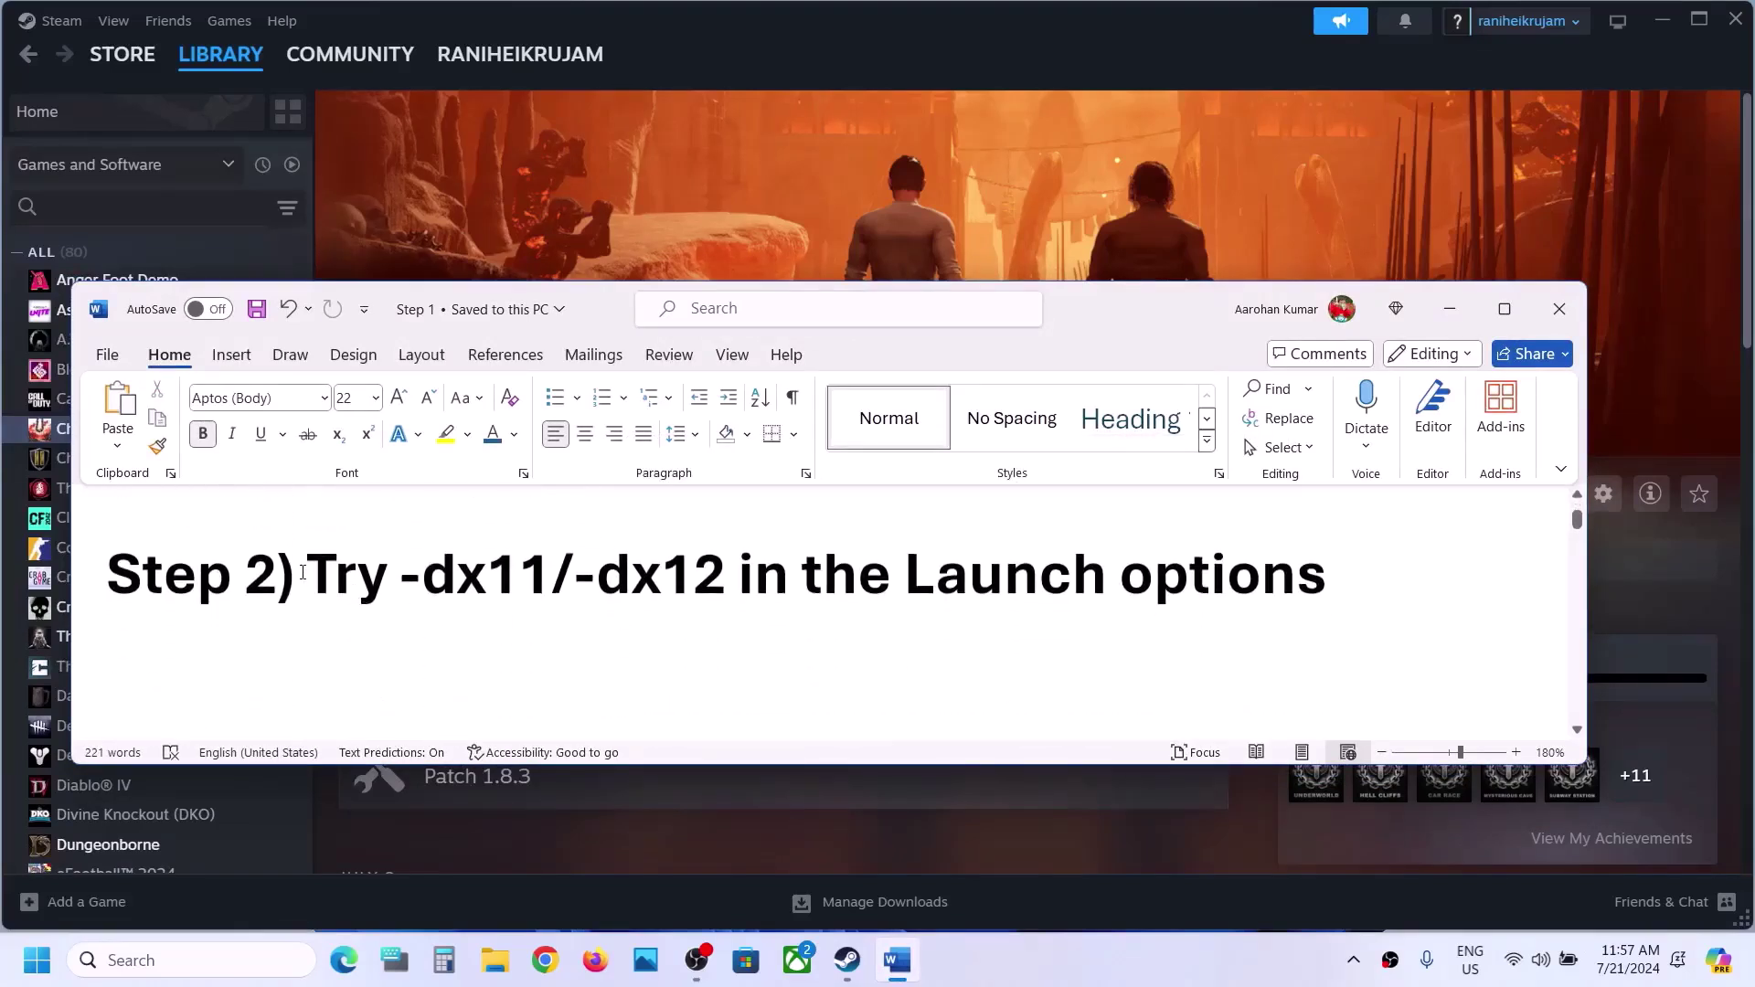
left_click_drag(302, 572, 1333, 577)
left_click(1448, 309)
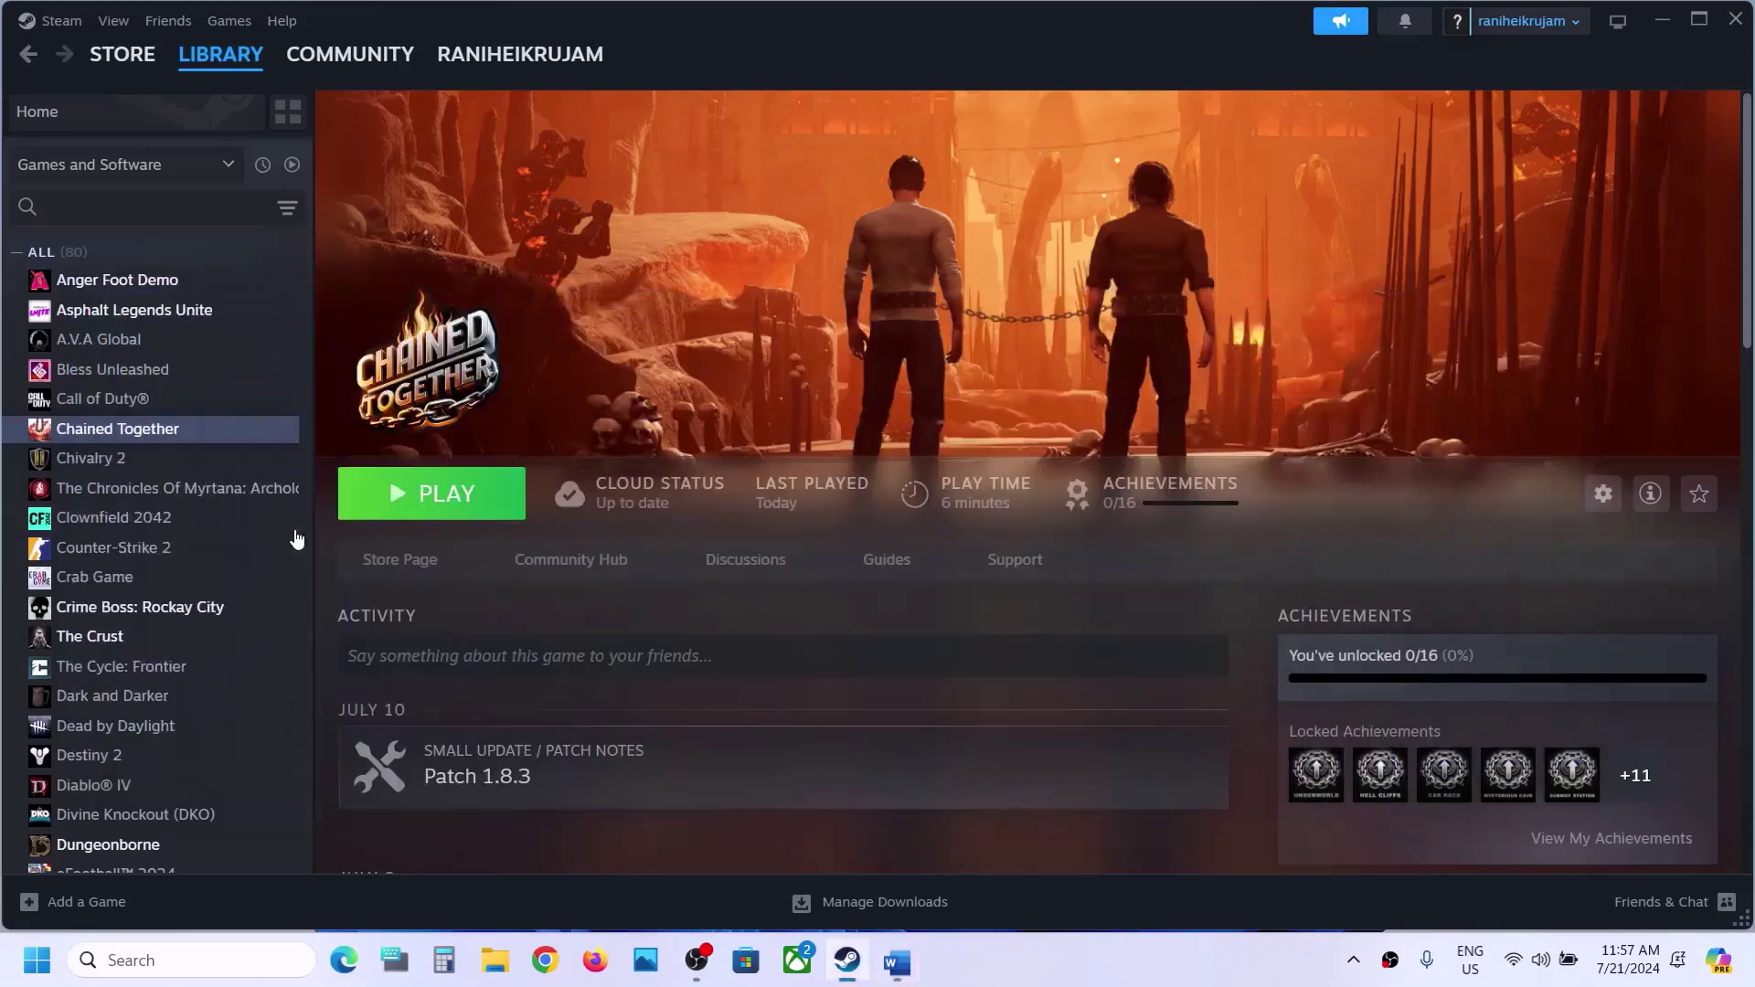
Set Chained Together's launch options to -dx11.
right_click(147, 431)
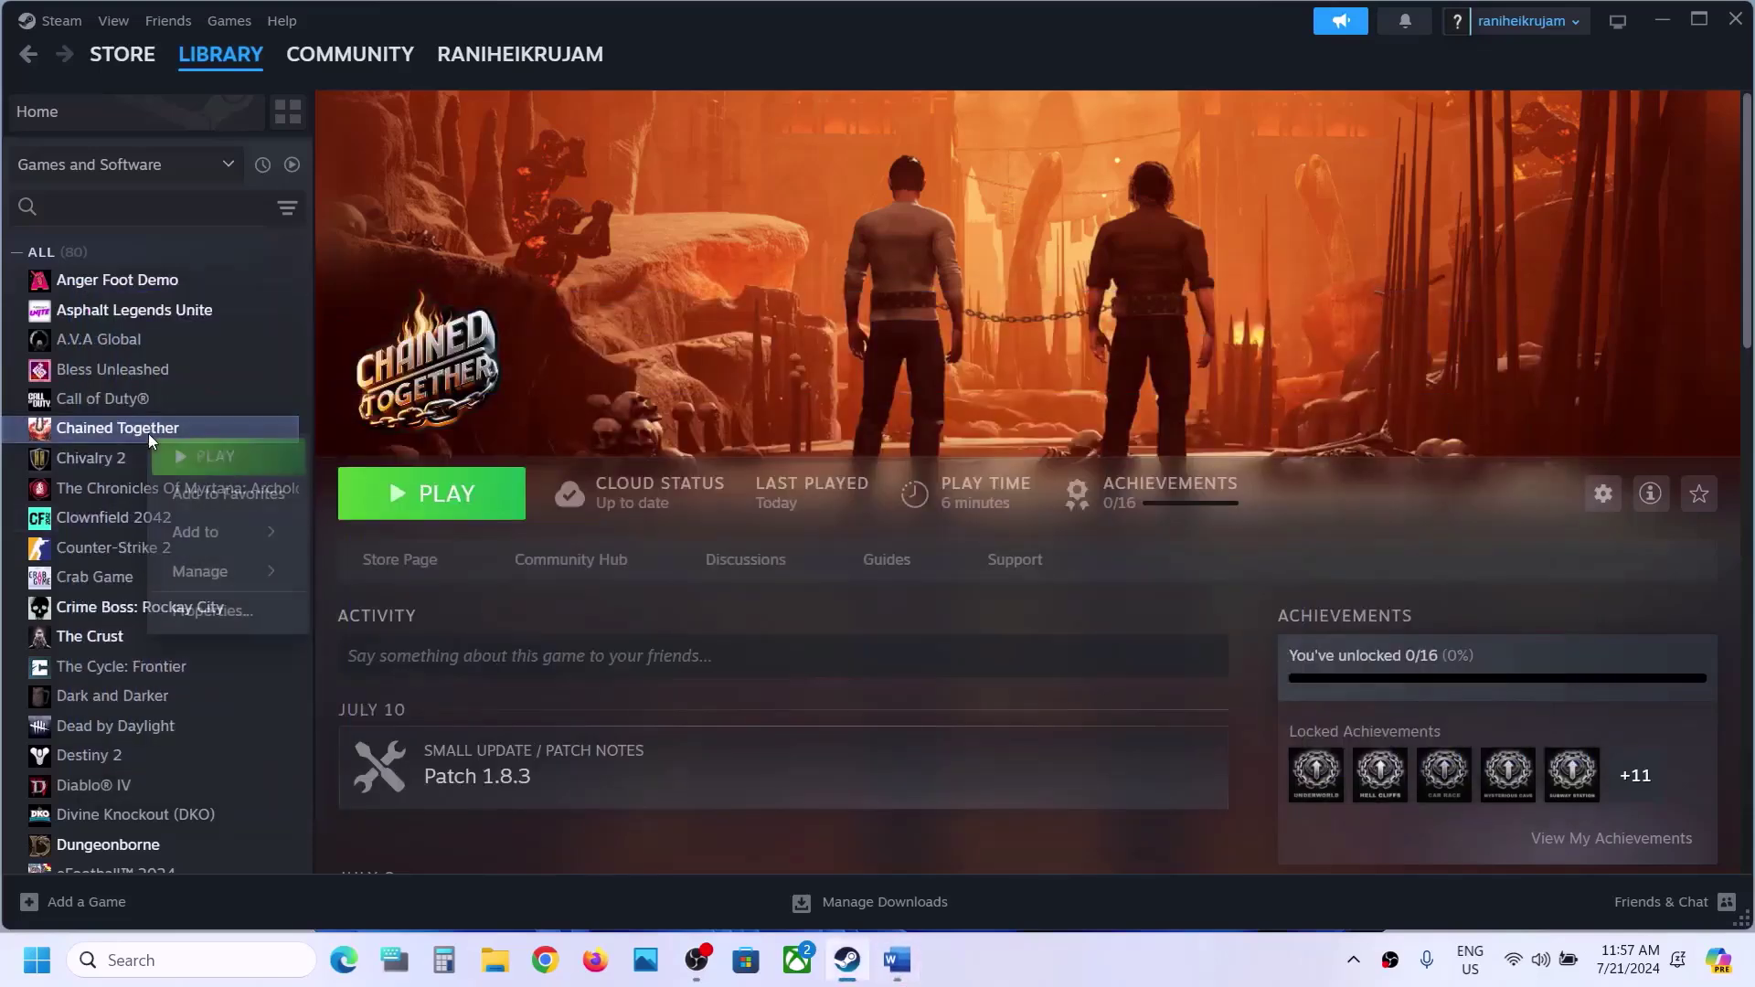
left_click(231, 621)
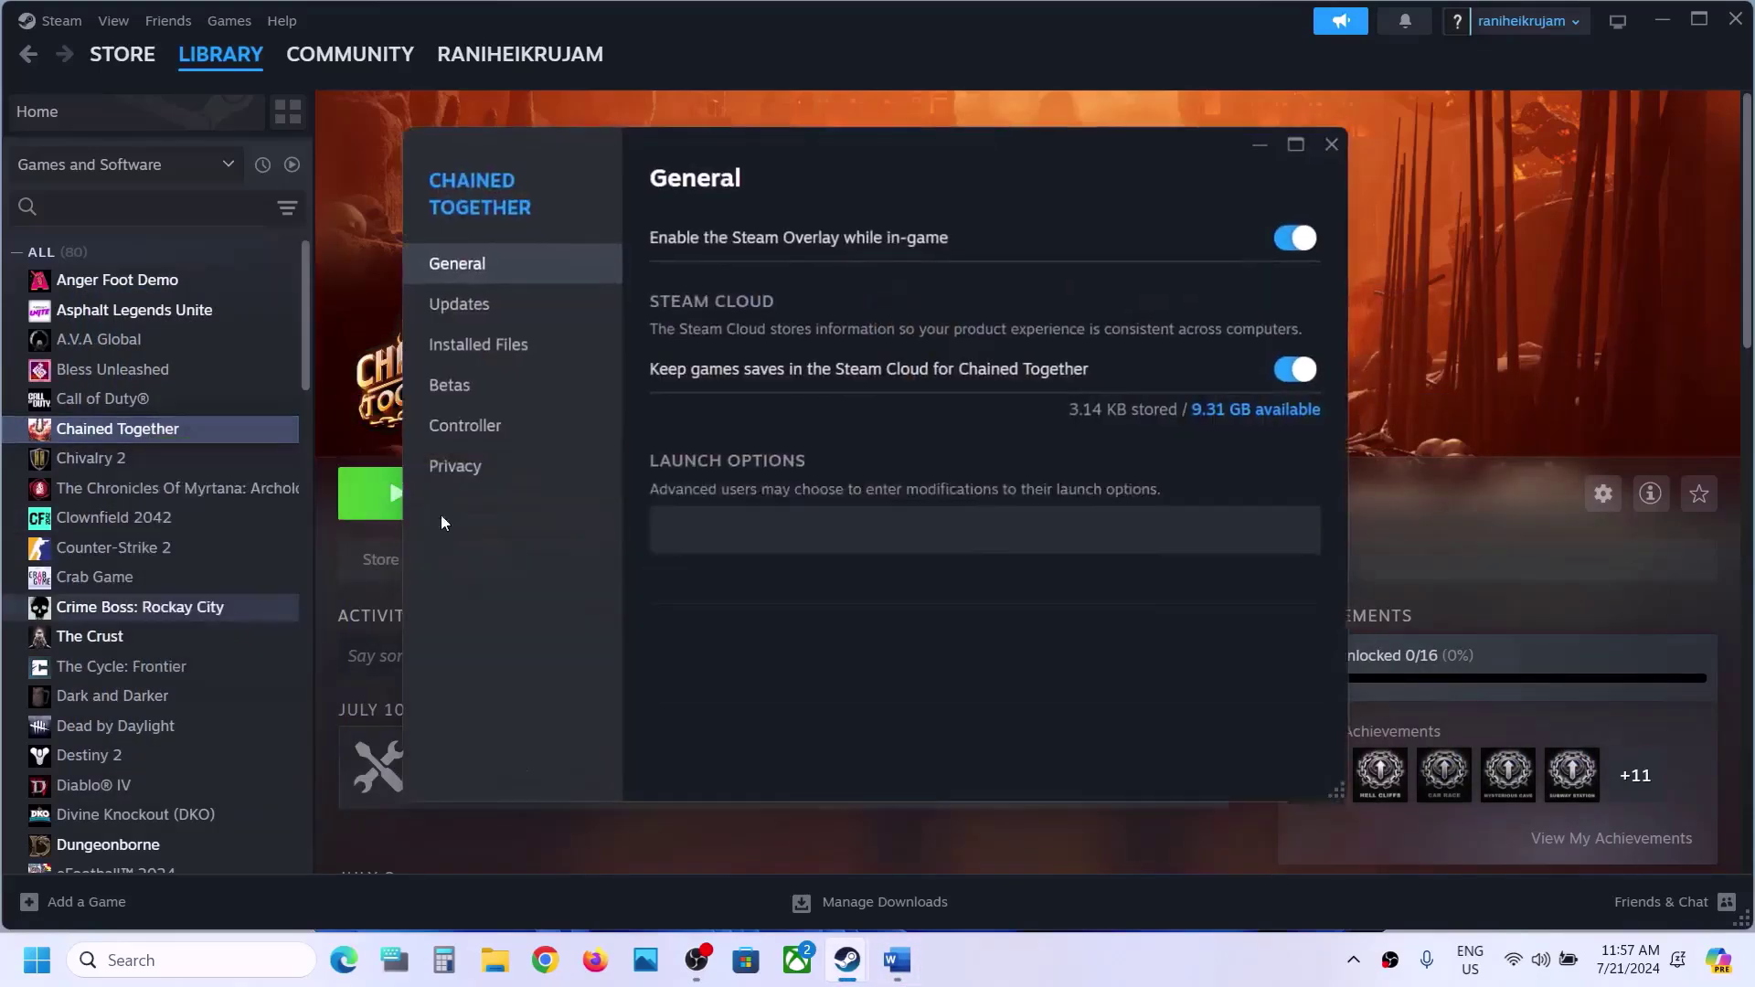
left_click(698, 637)
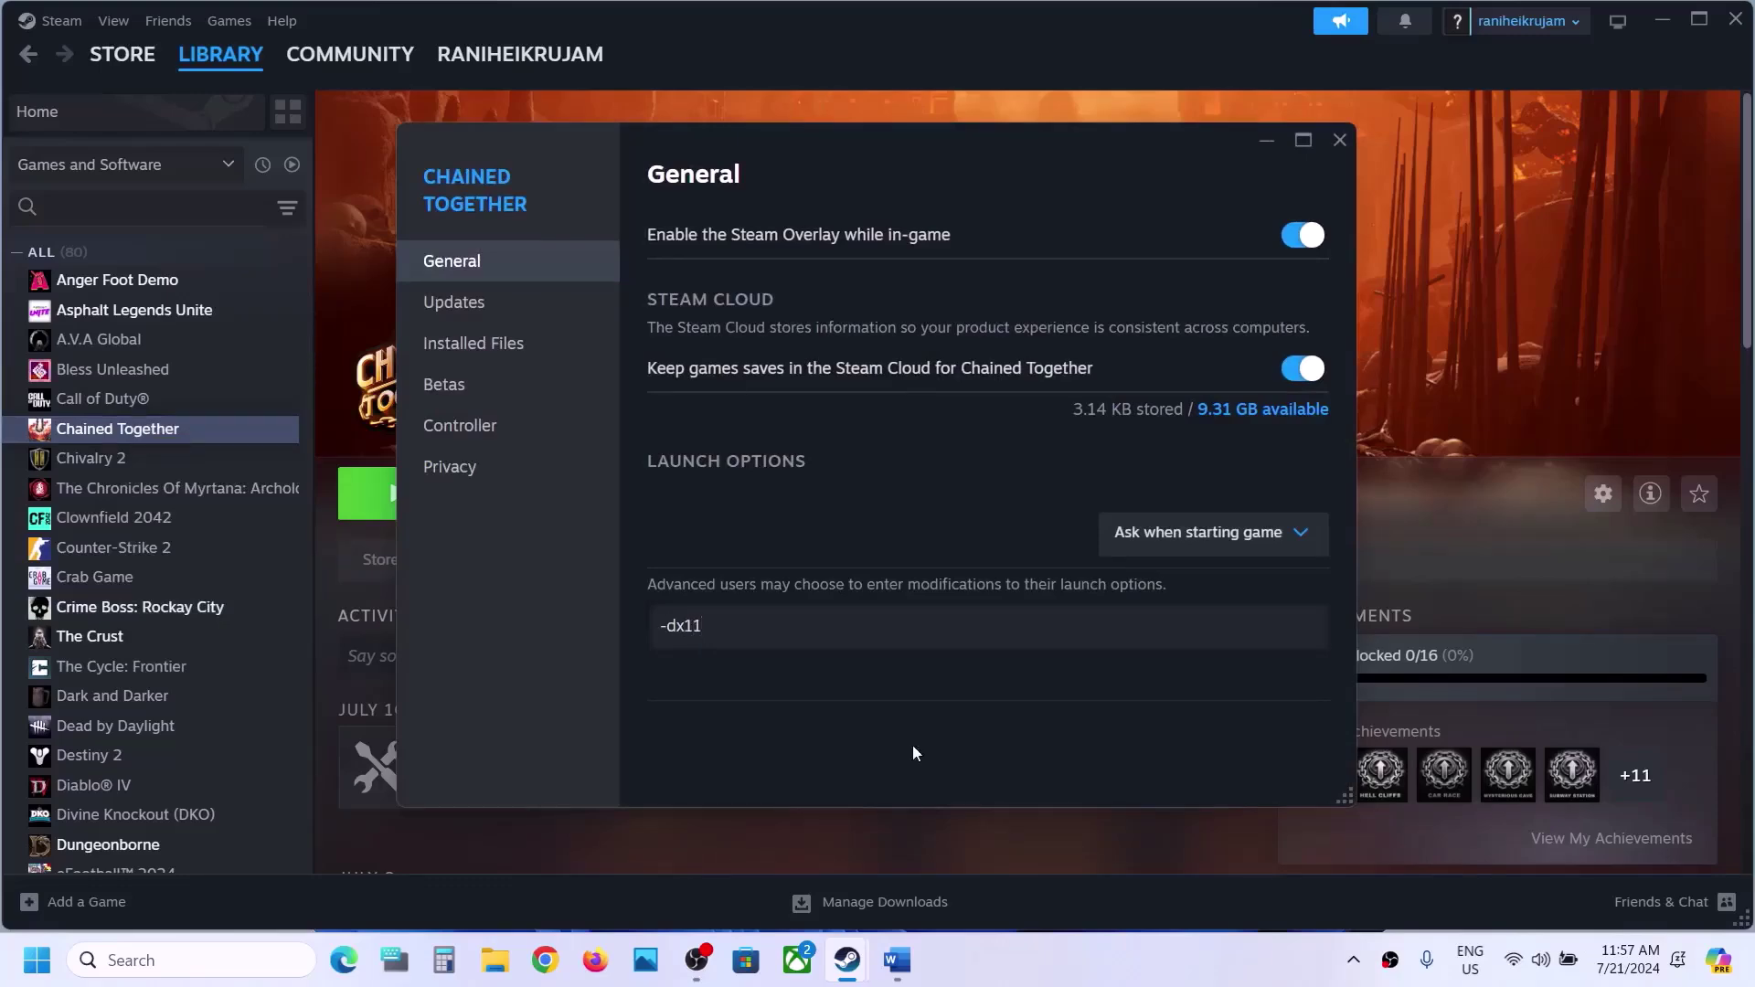
left_click(1339, 139)
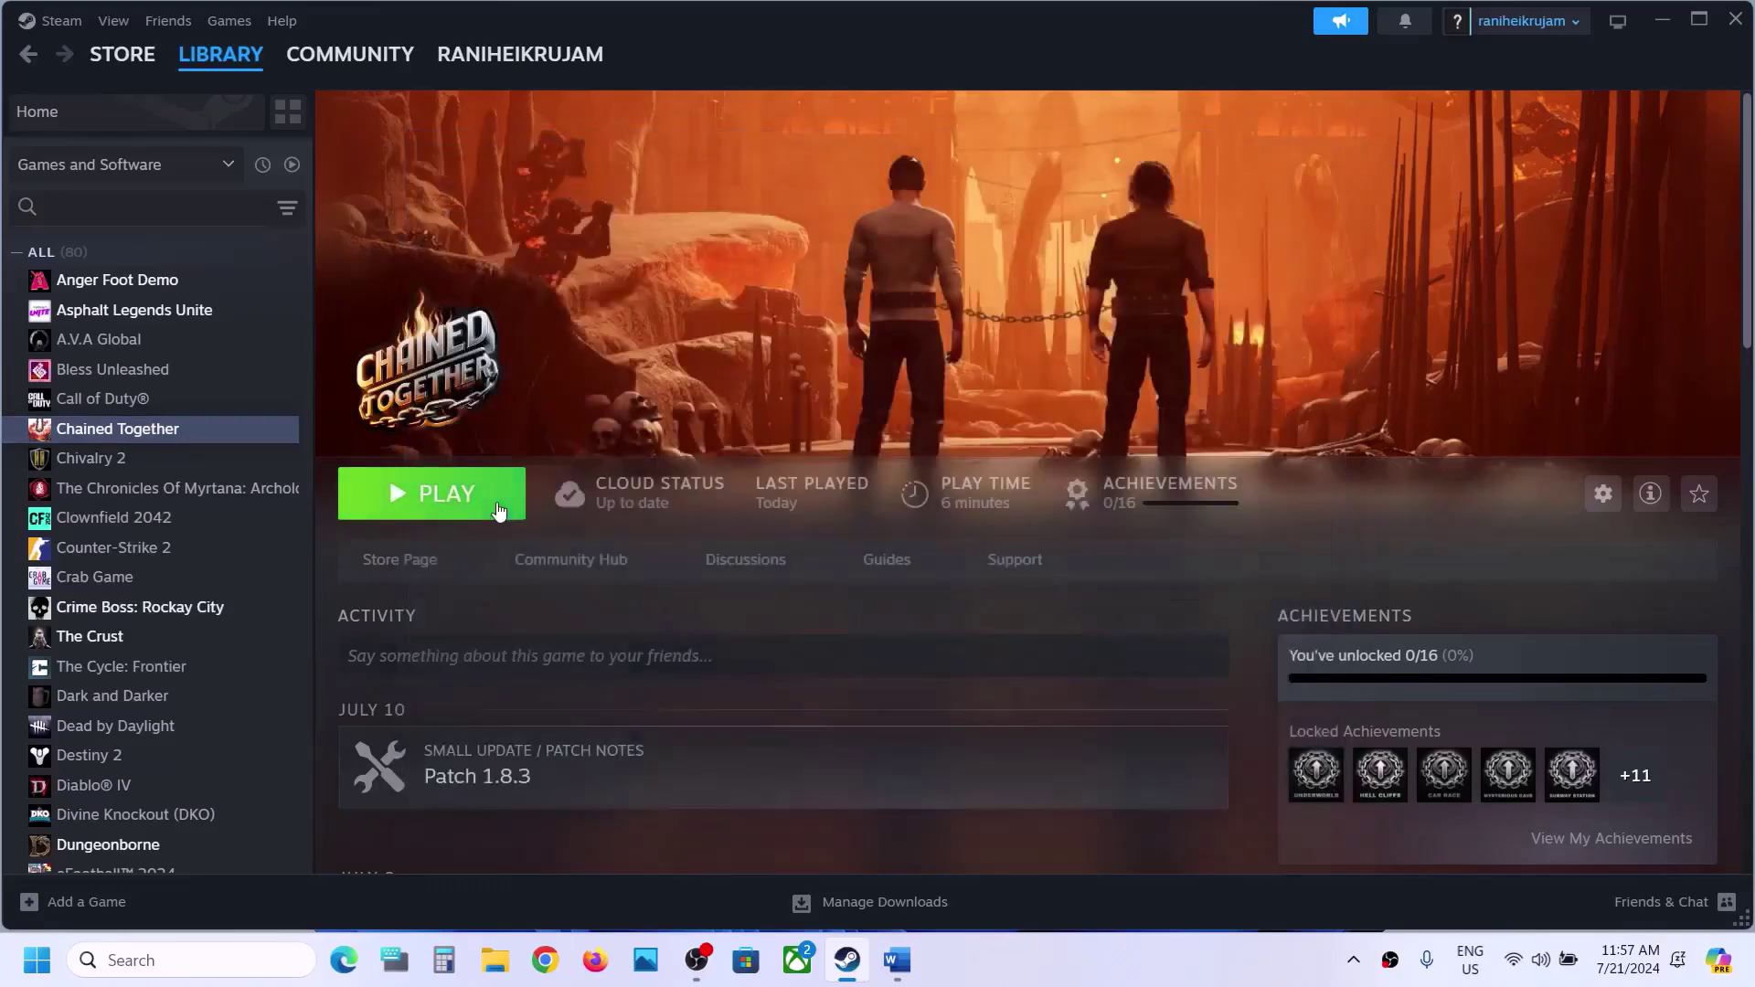
Replace Chained Together's launch option with -dx12.
right_click(183, 430)
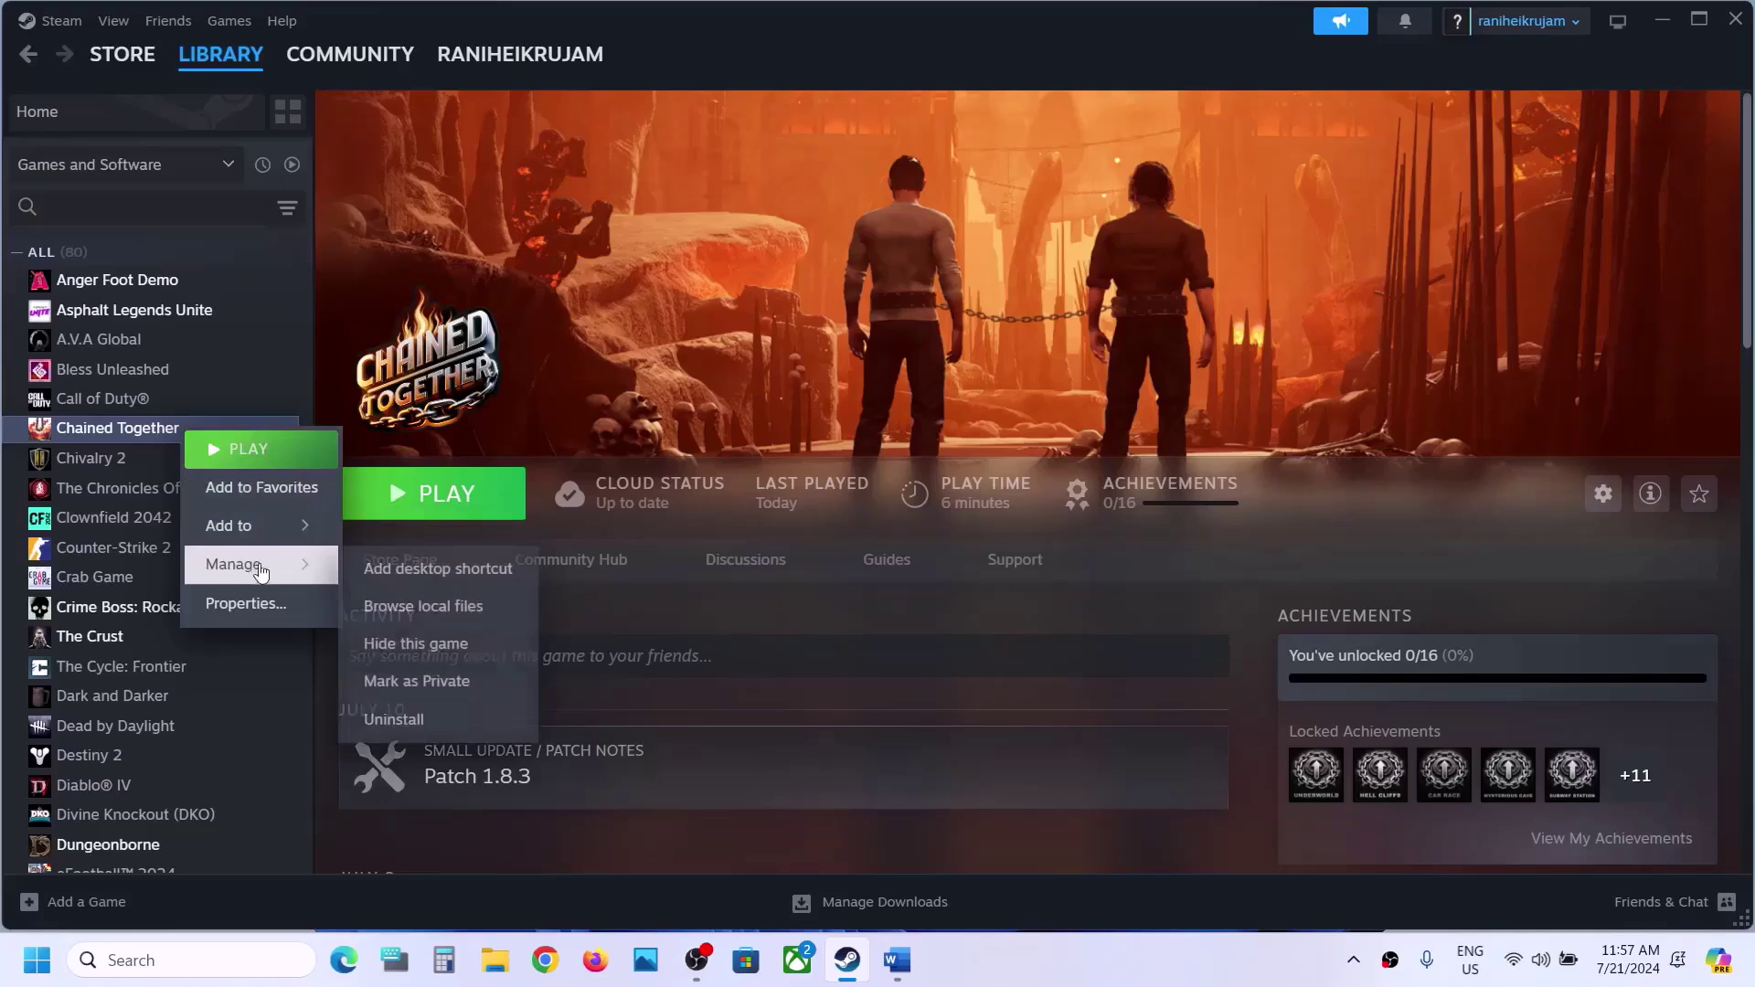
left_click(235, 605)
left_click_drag(708, 626, 601, 642)
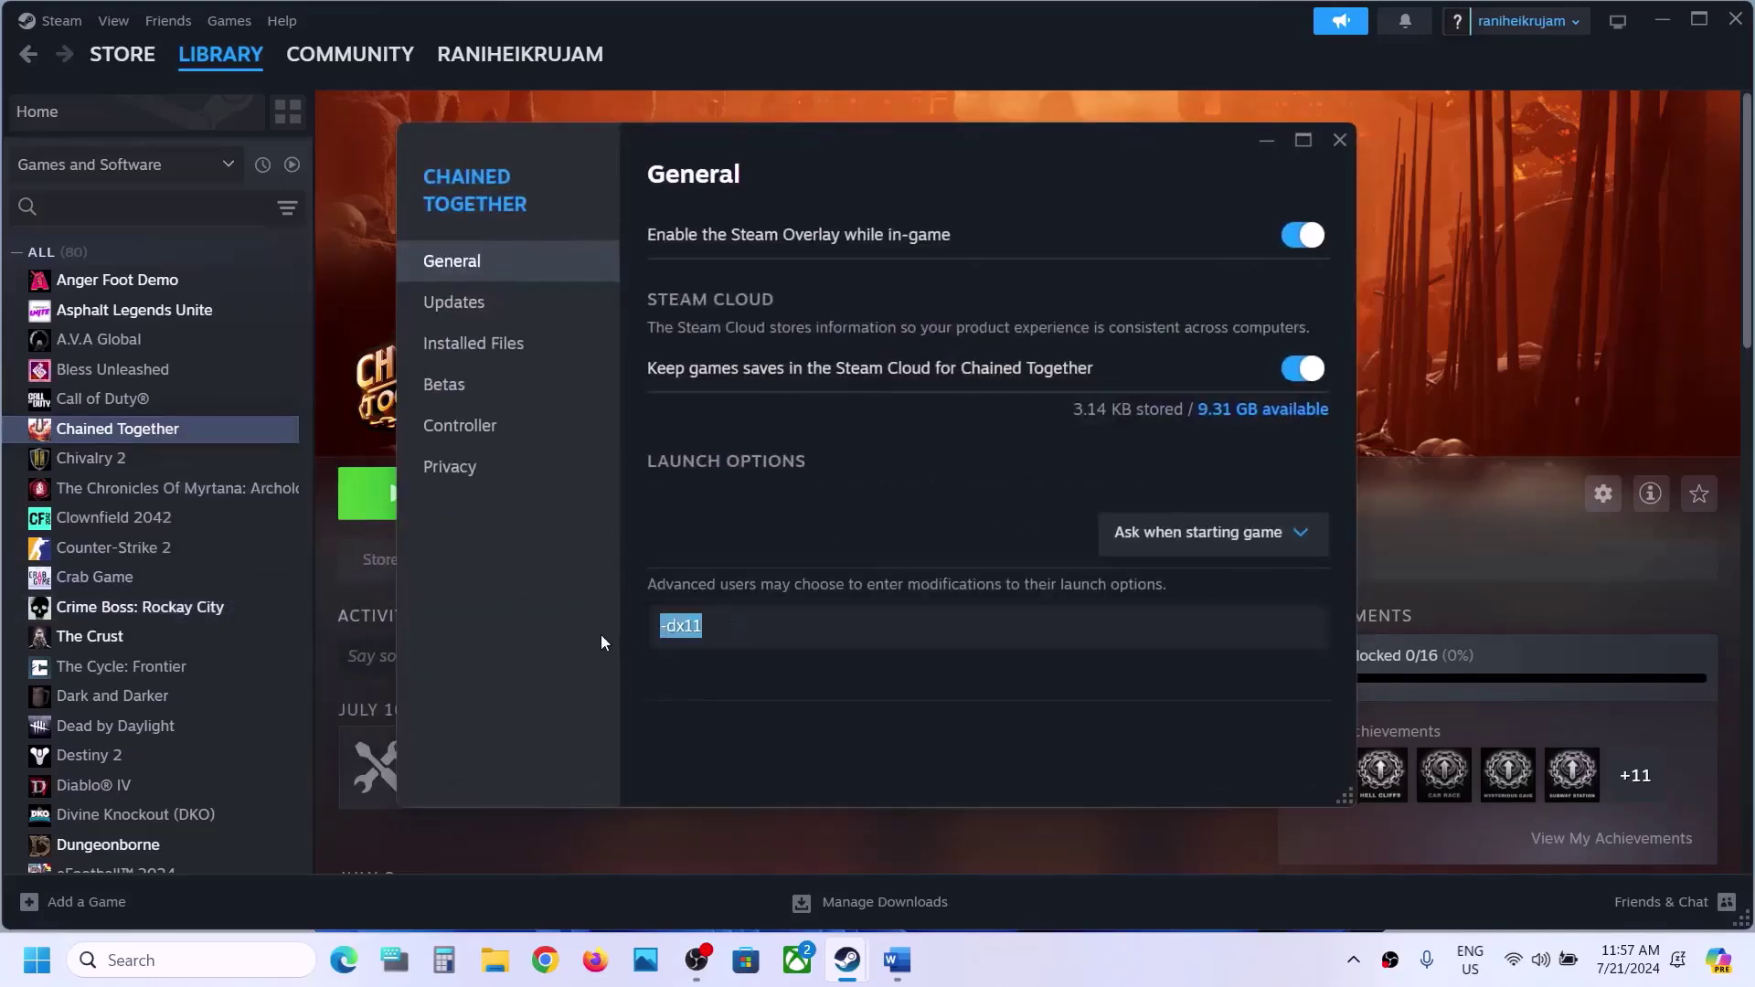
type("-dx12")
left_click(1342, 146)
Clear Chained Together's launch options so they are empty.
right_click(120, 433)
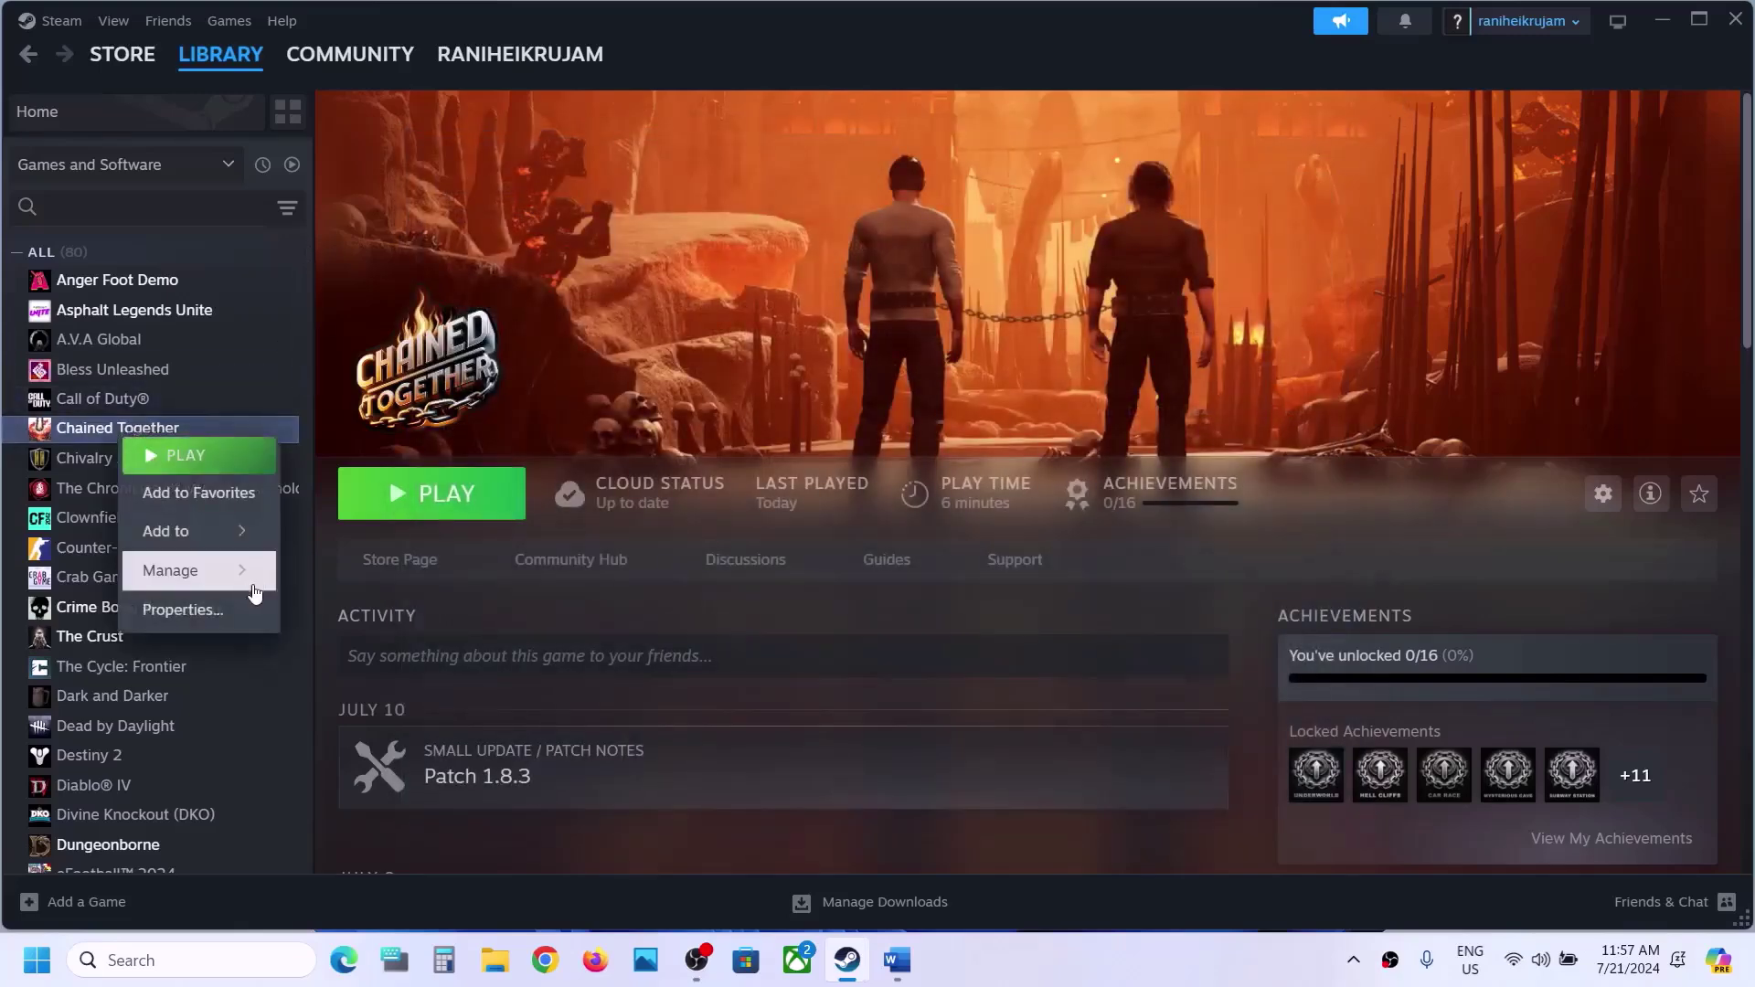
left_click(182, 610)
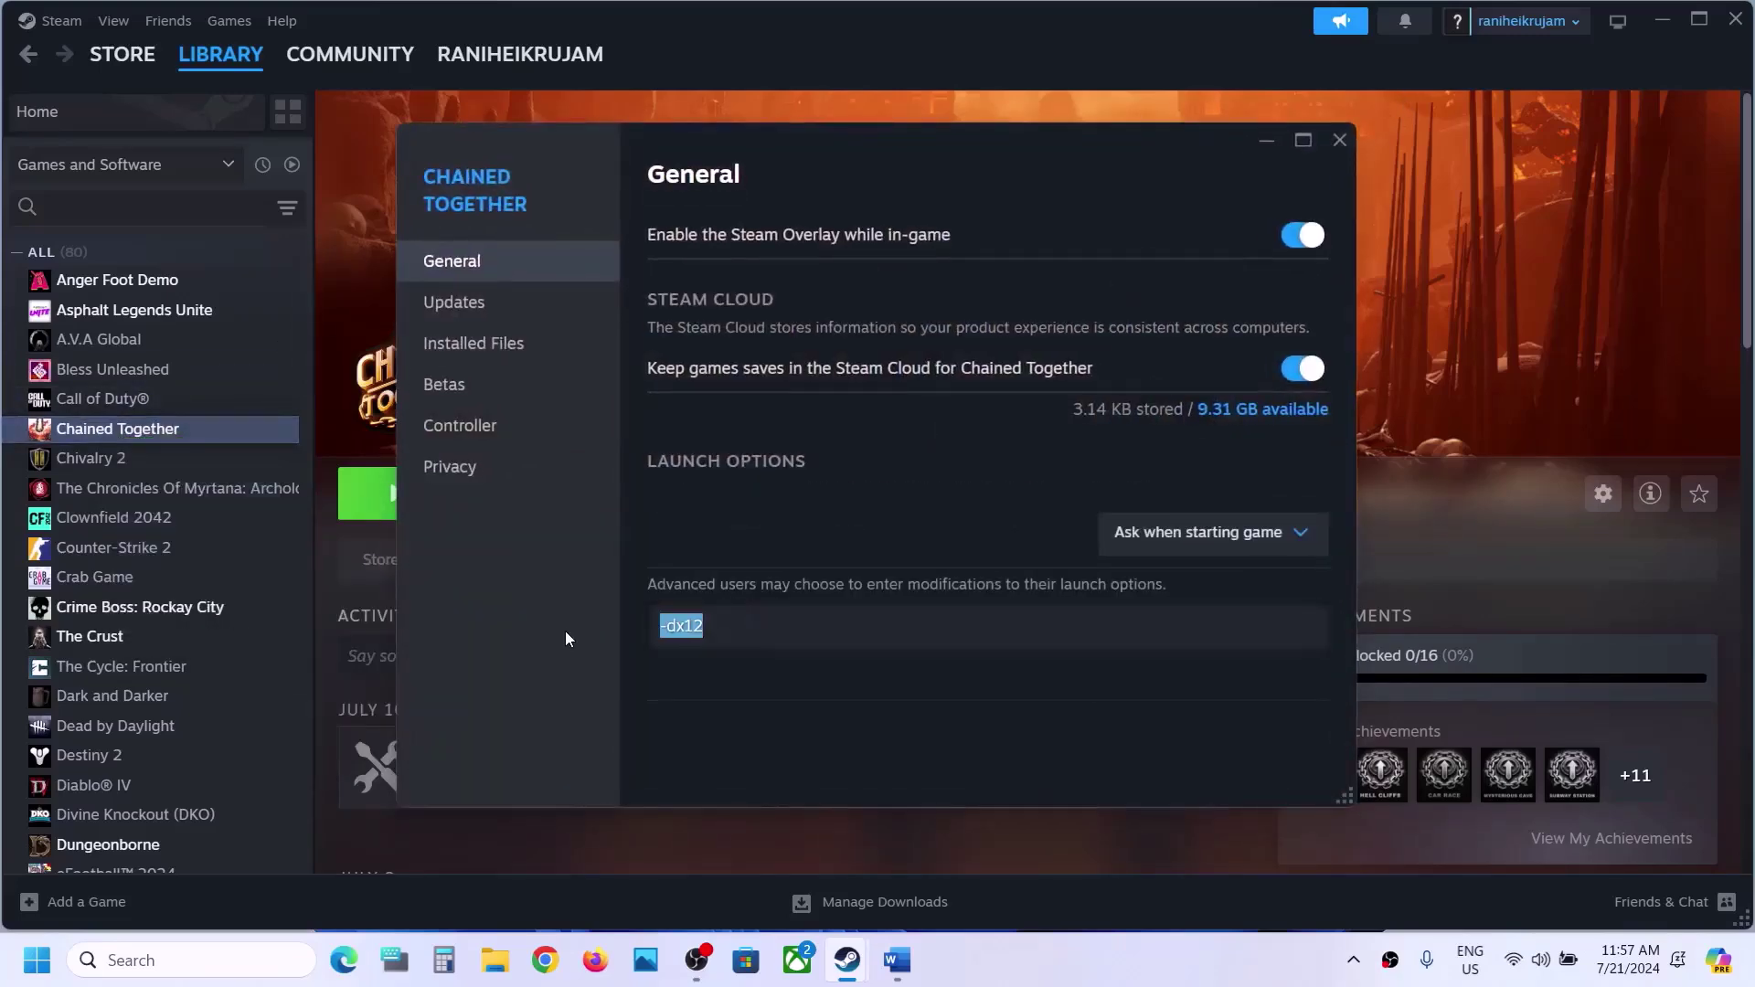
key("BackSpace")
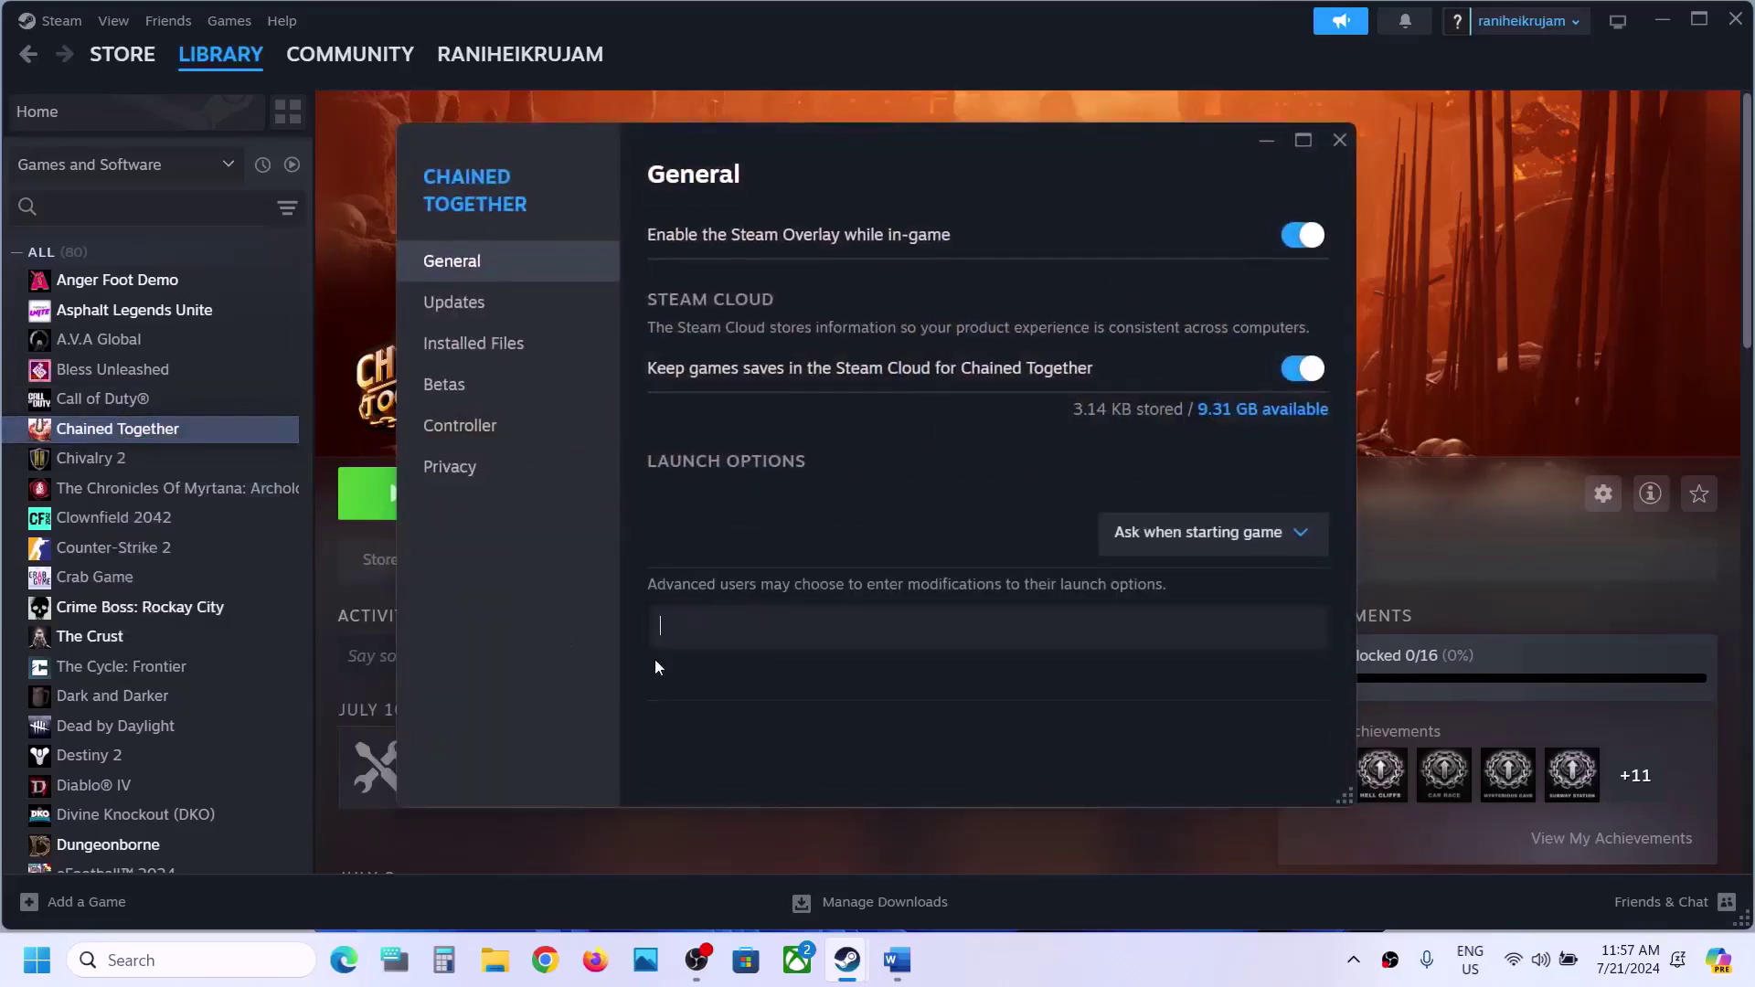
left_click(1337, 141)
Launch Chained Together, cancel the launch, and bring the Word notes back.
left_click(434, 510)
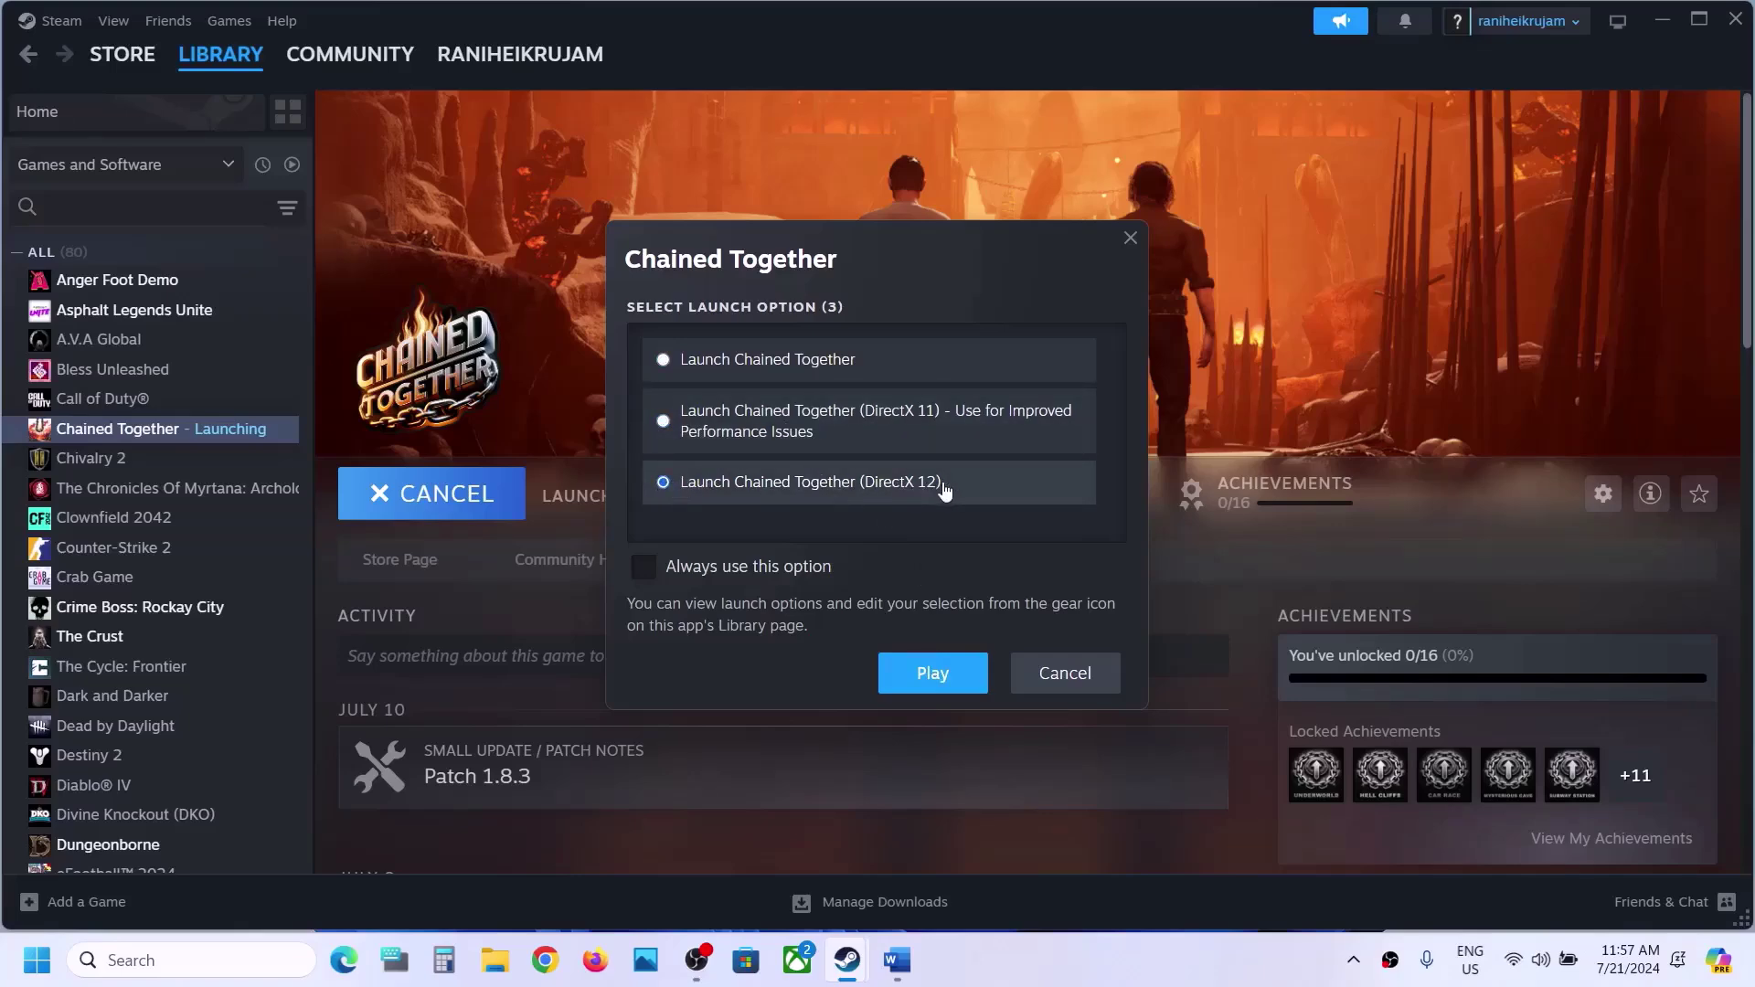
left_click(1066, 674)
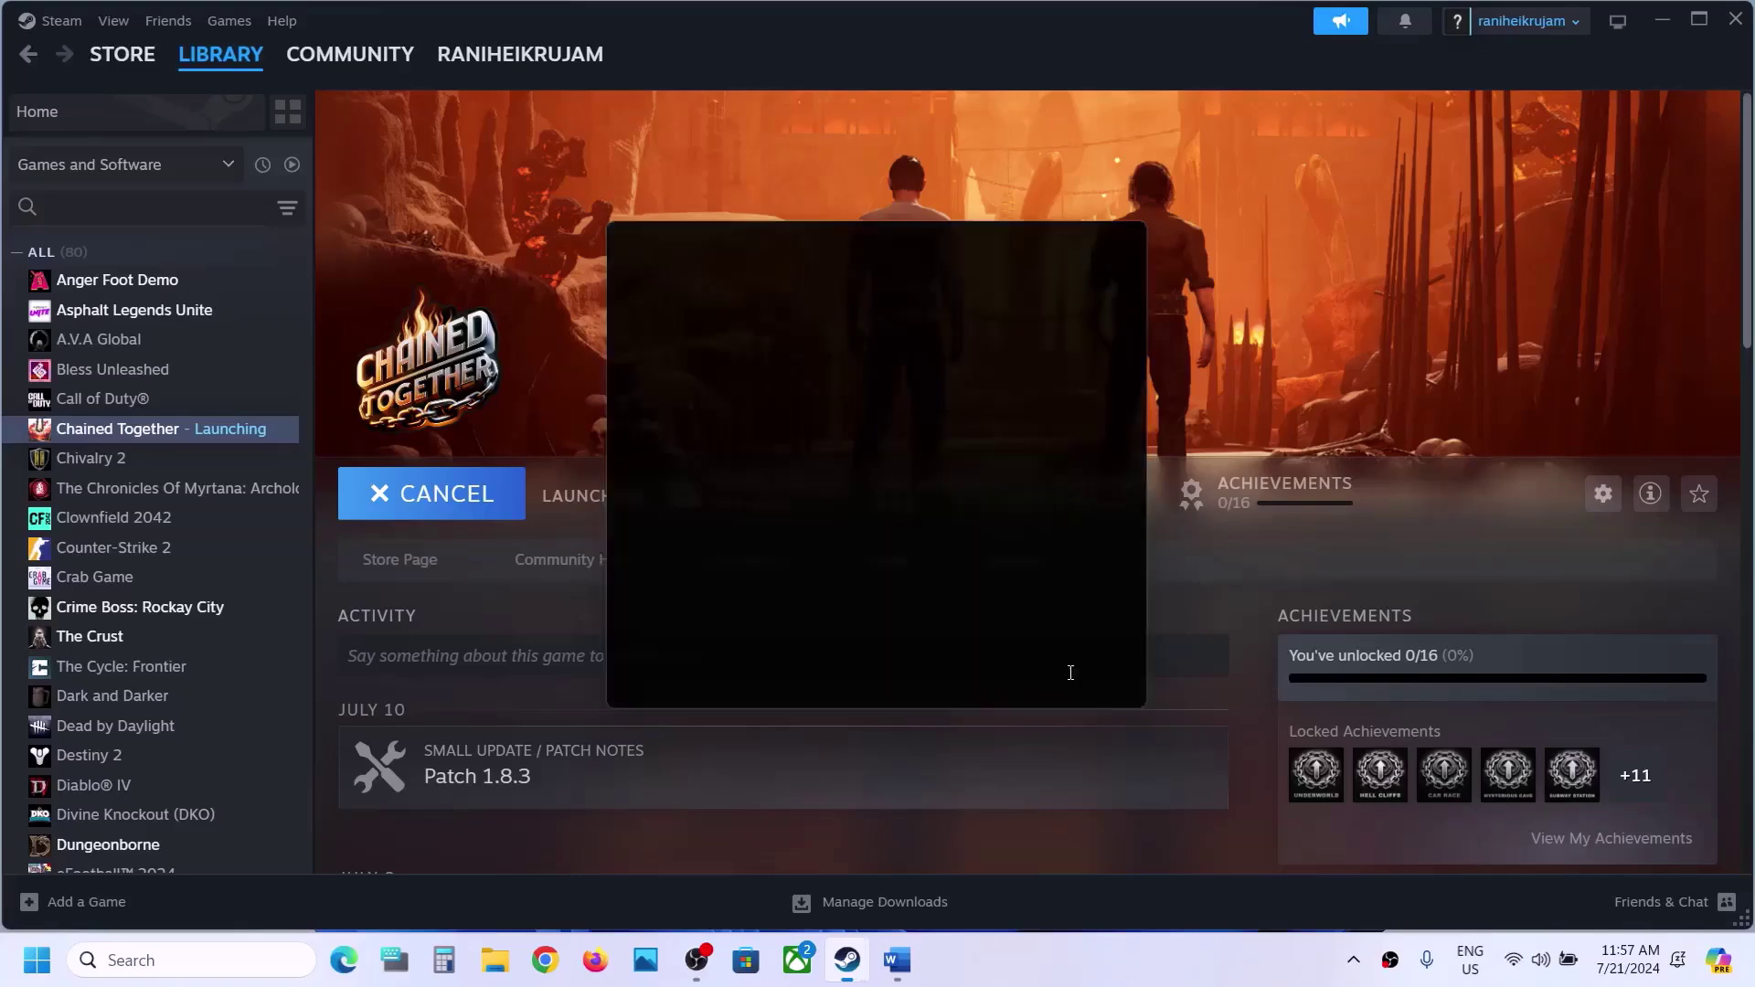
left_click(896, 960)
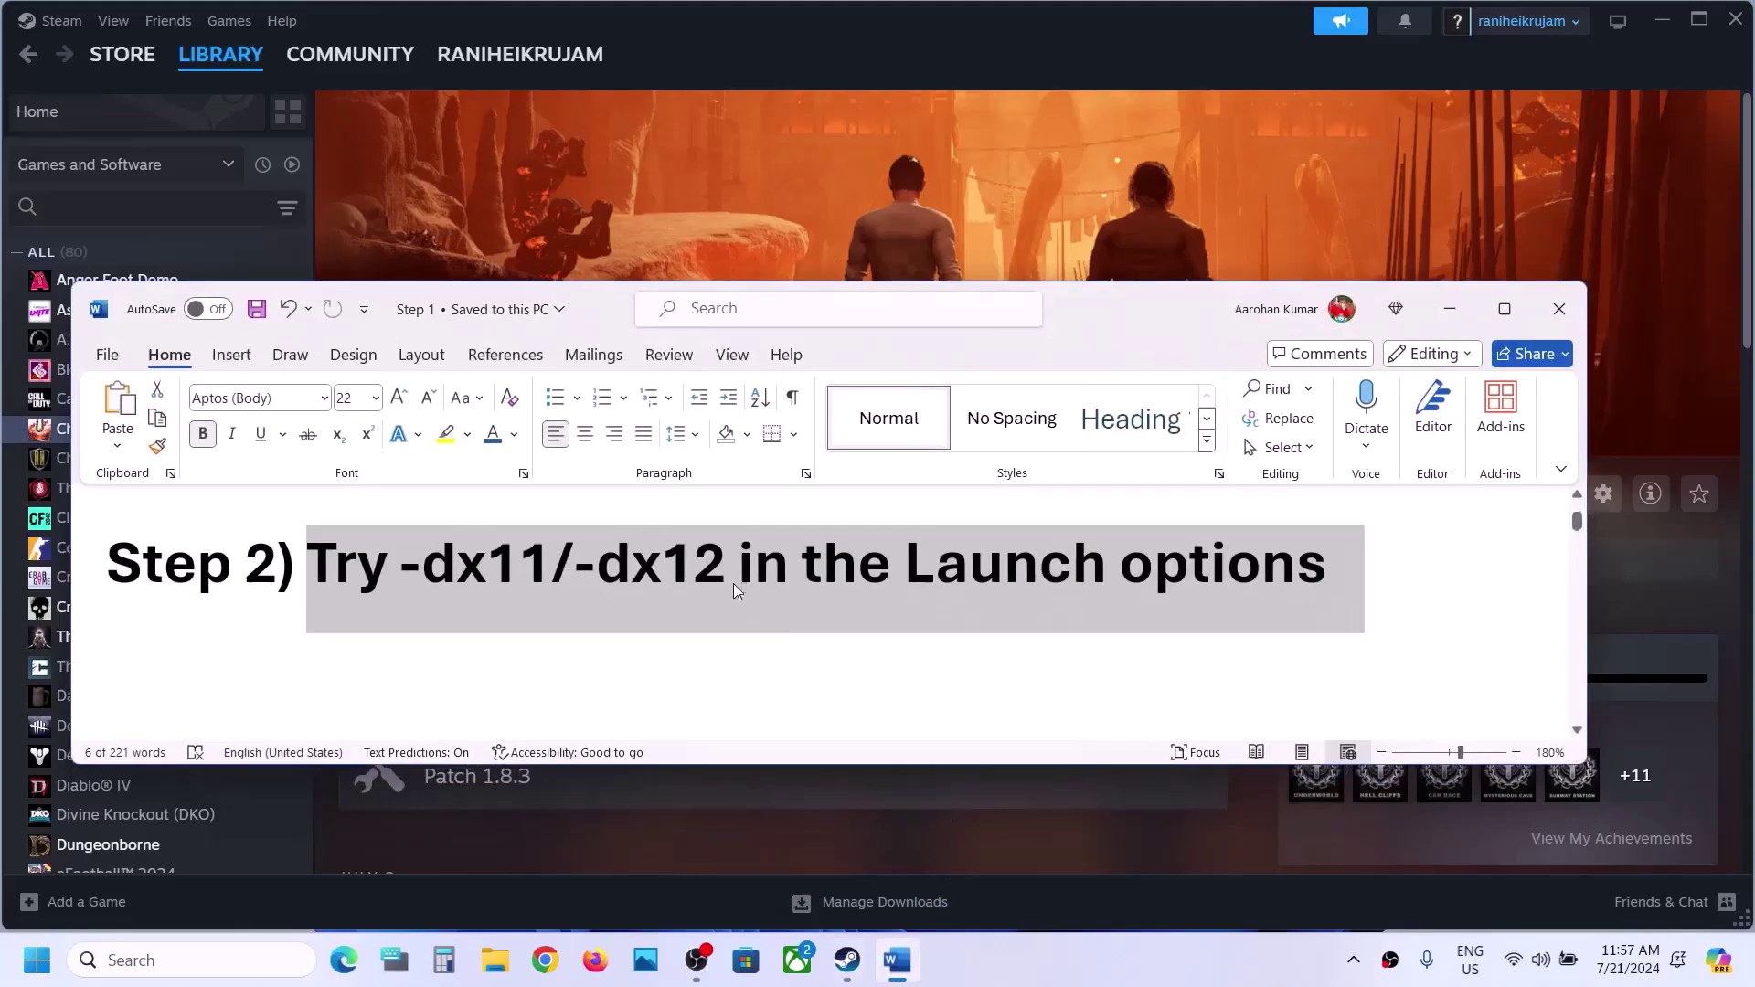
Maximize the notes and delete 'mouse' from Step 3's external devices list.
scroll(733, 583, "down", 3)
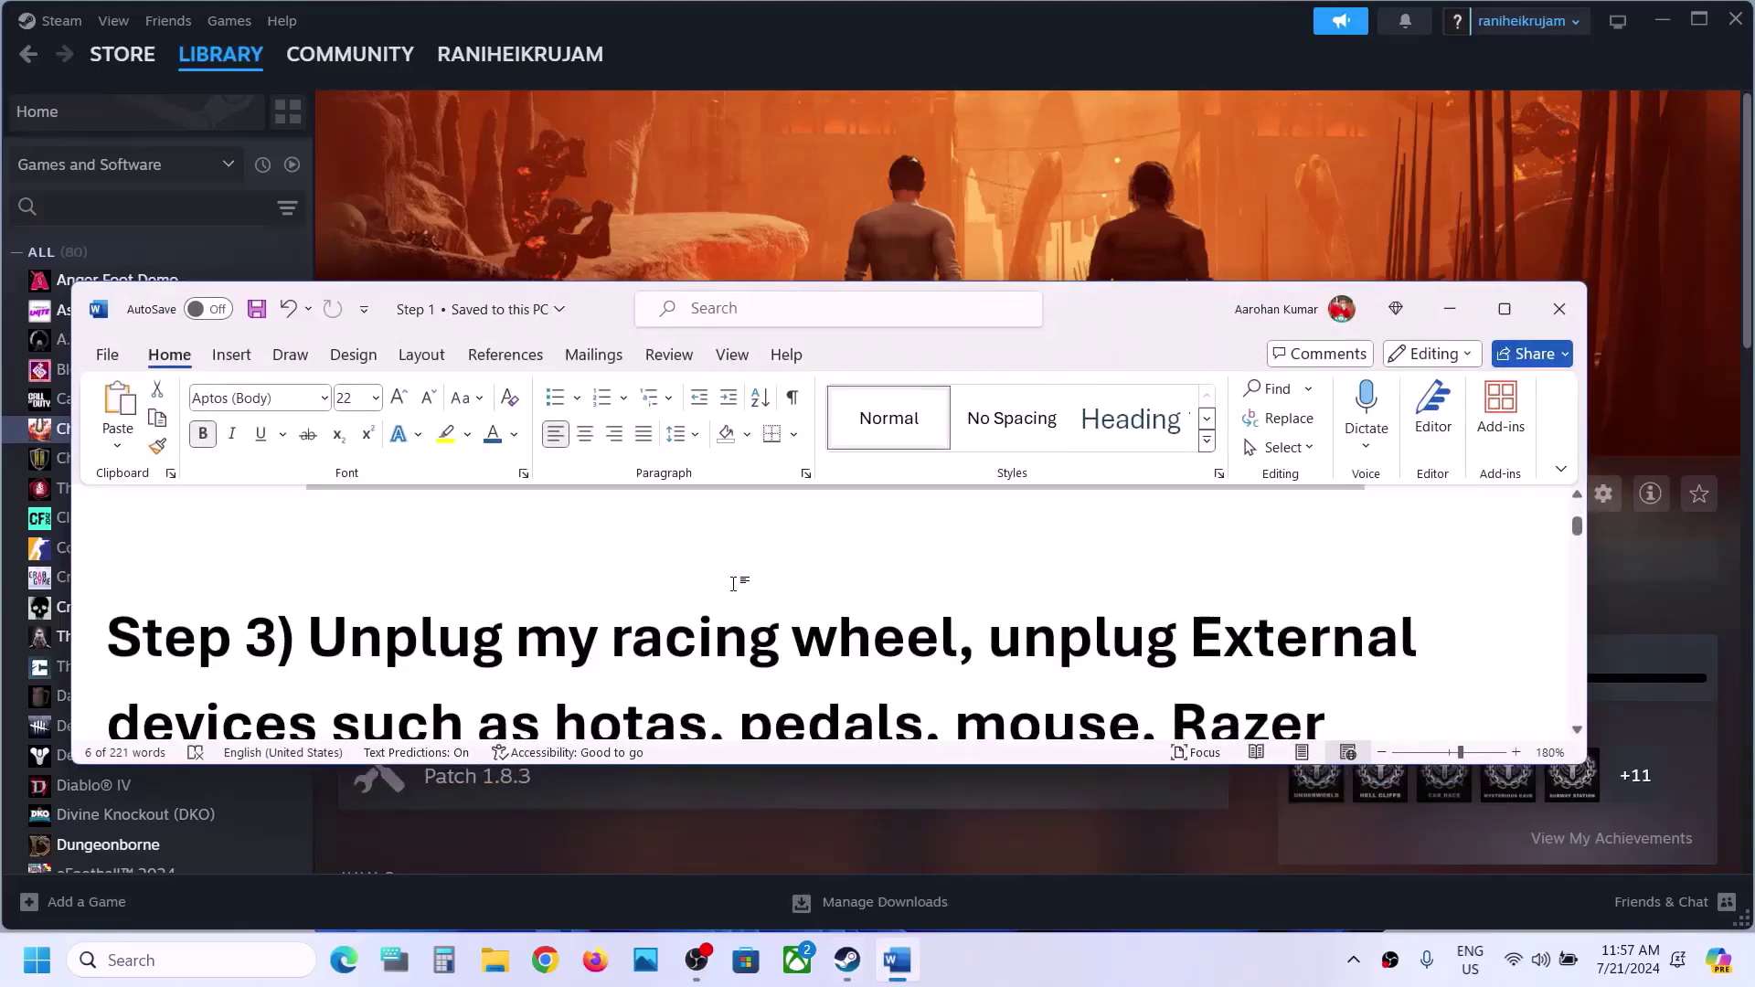
left_click(1504, 309)
scroll(626, 569, "up", 3)
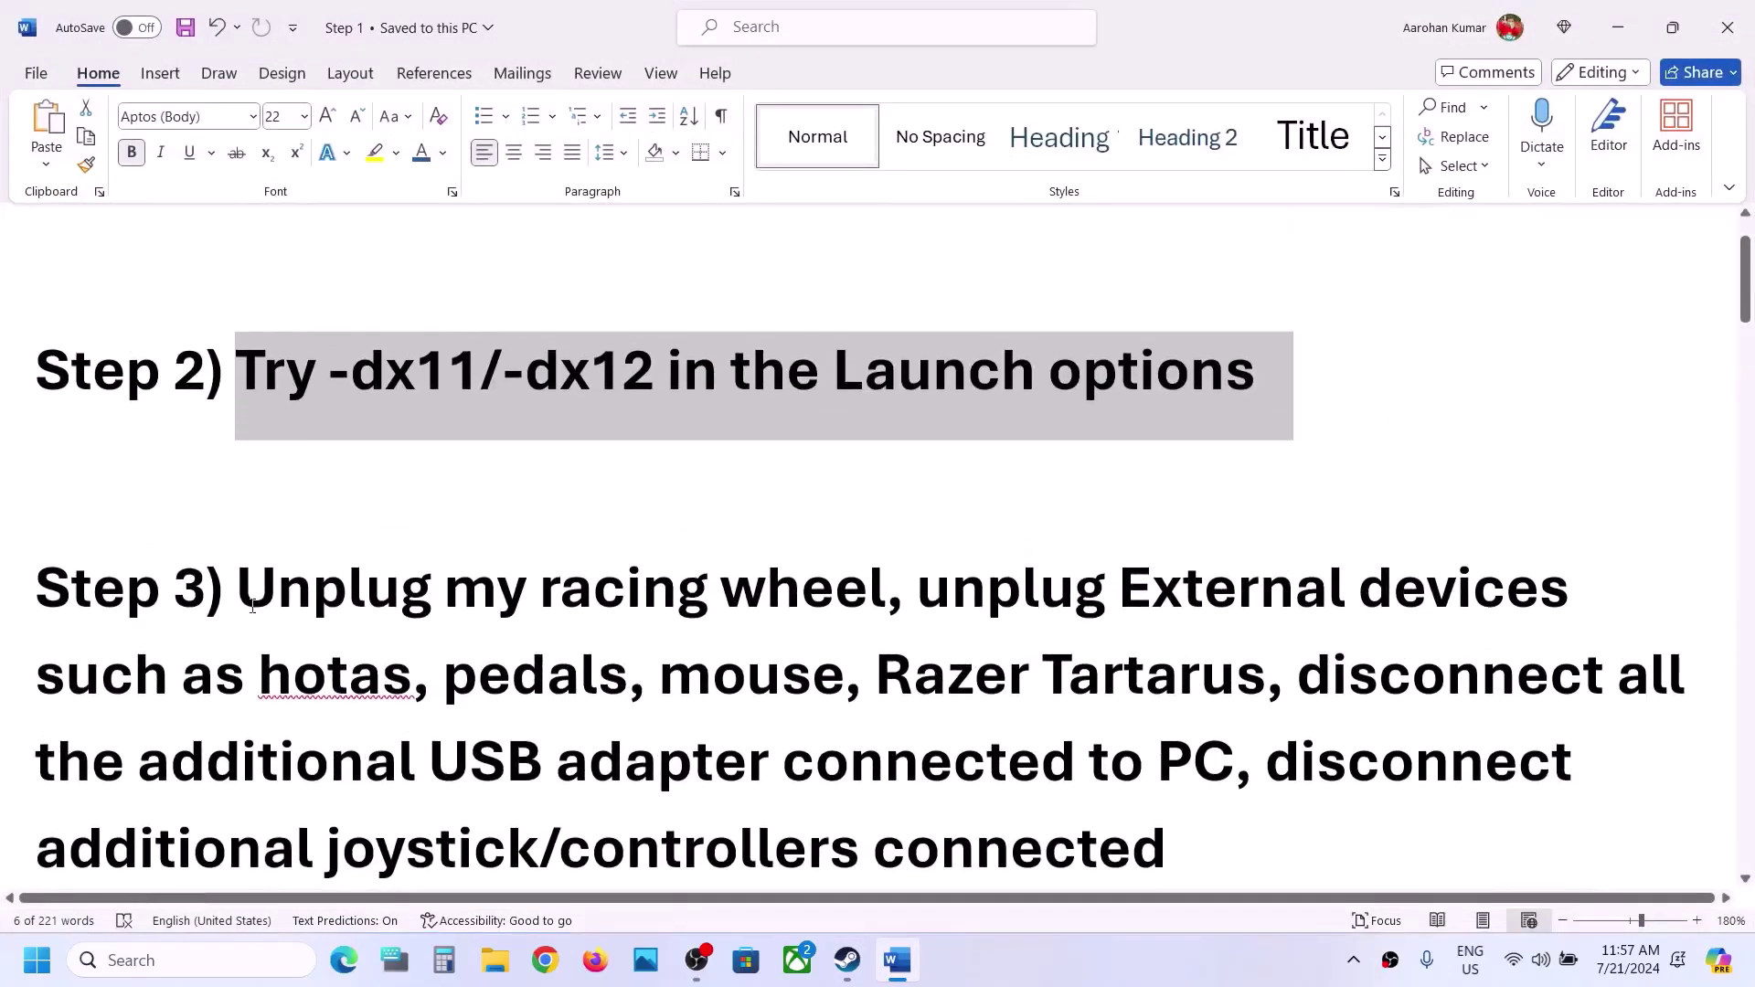
left_click_drag(252, 606, 883, 599)
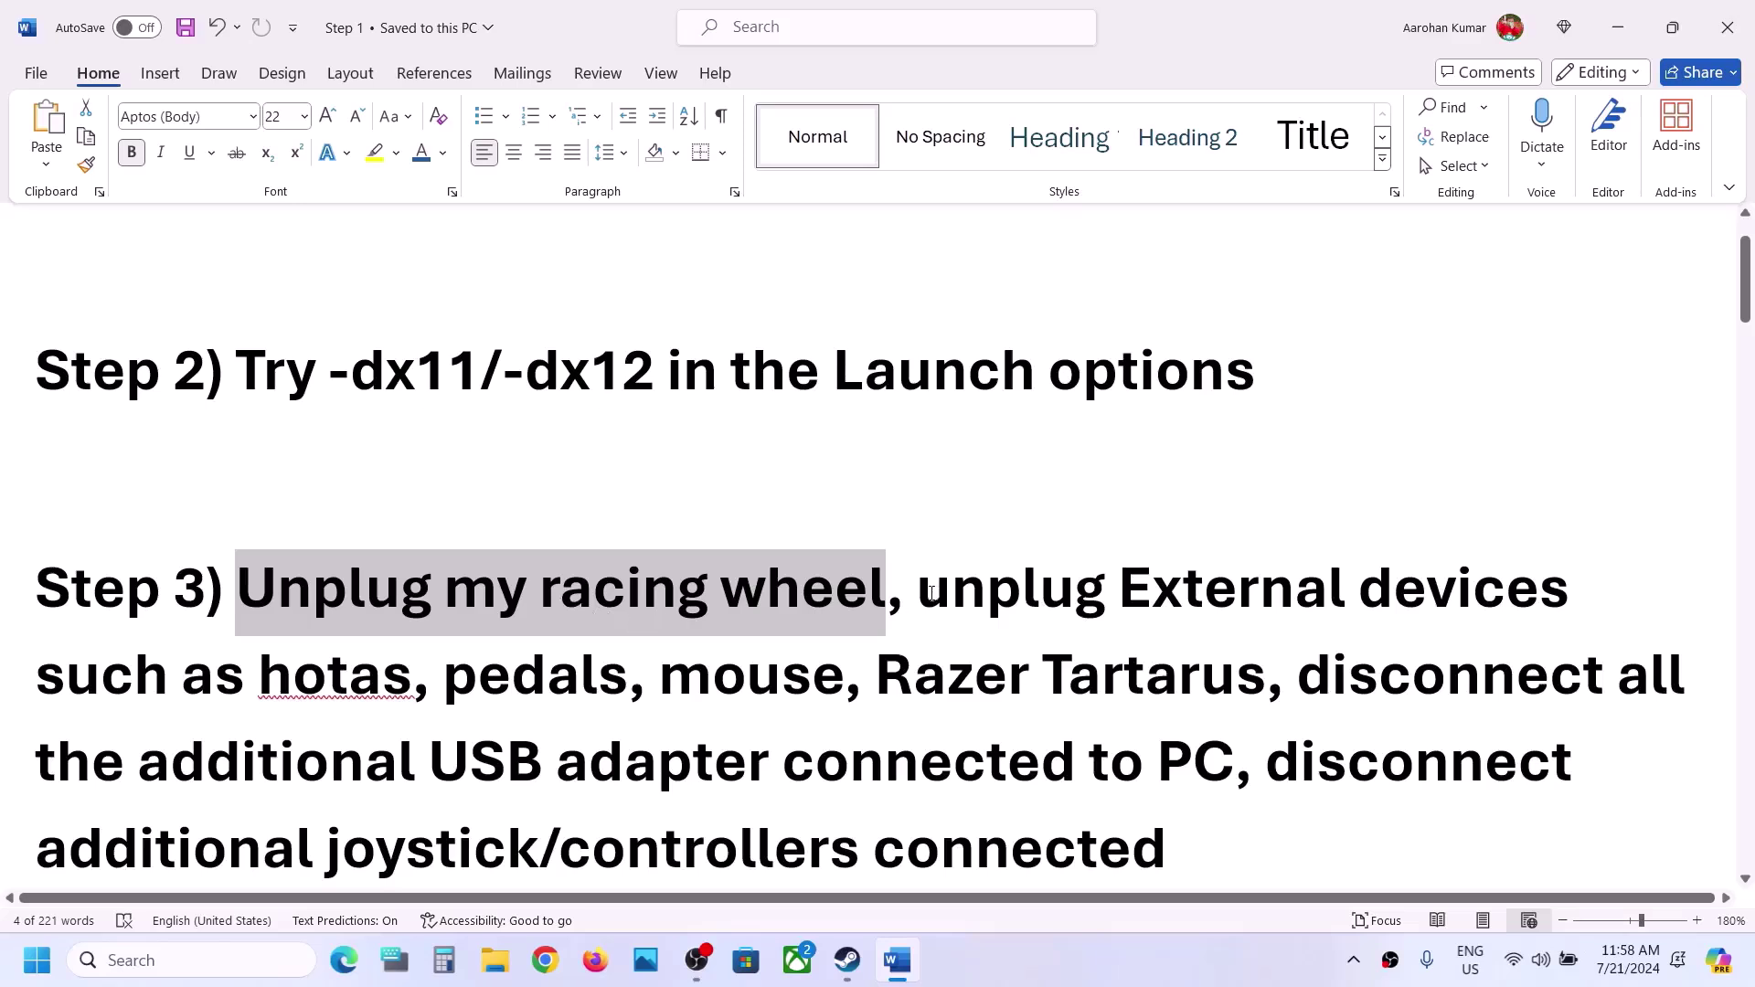
left_click_drag(919, 592, 312, 686)
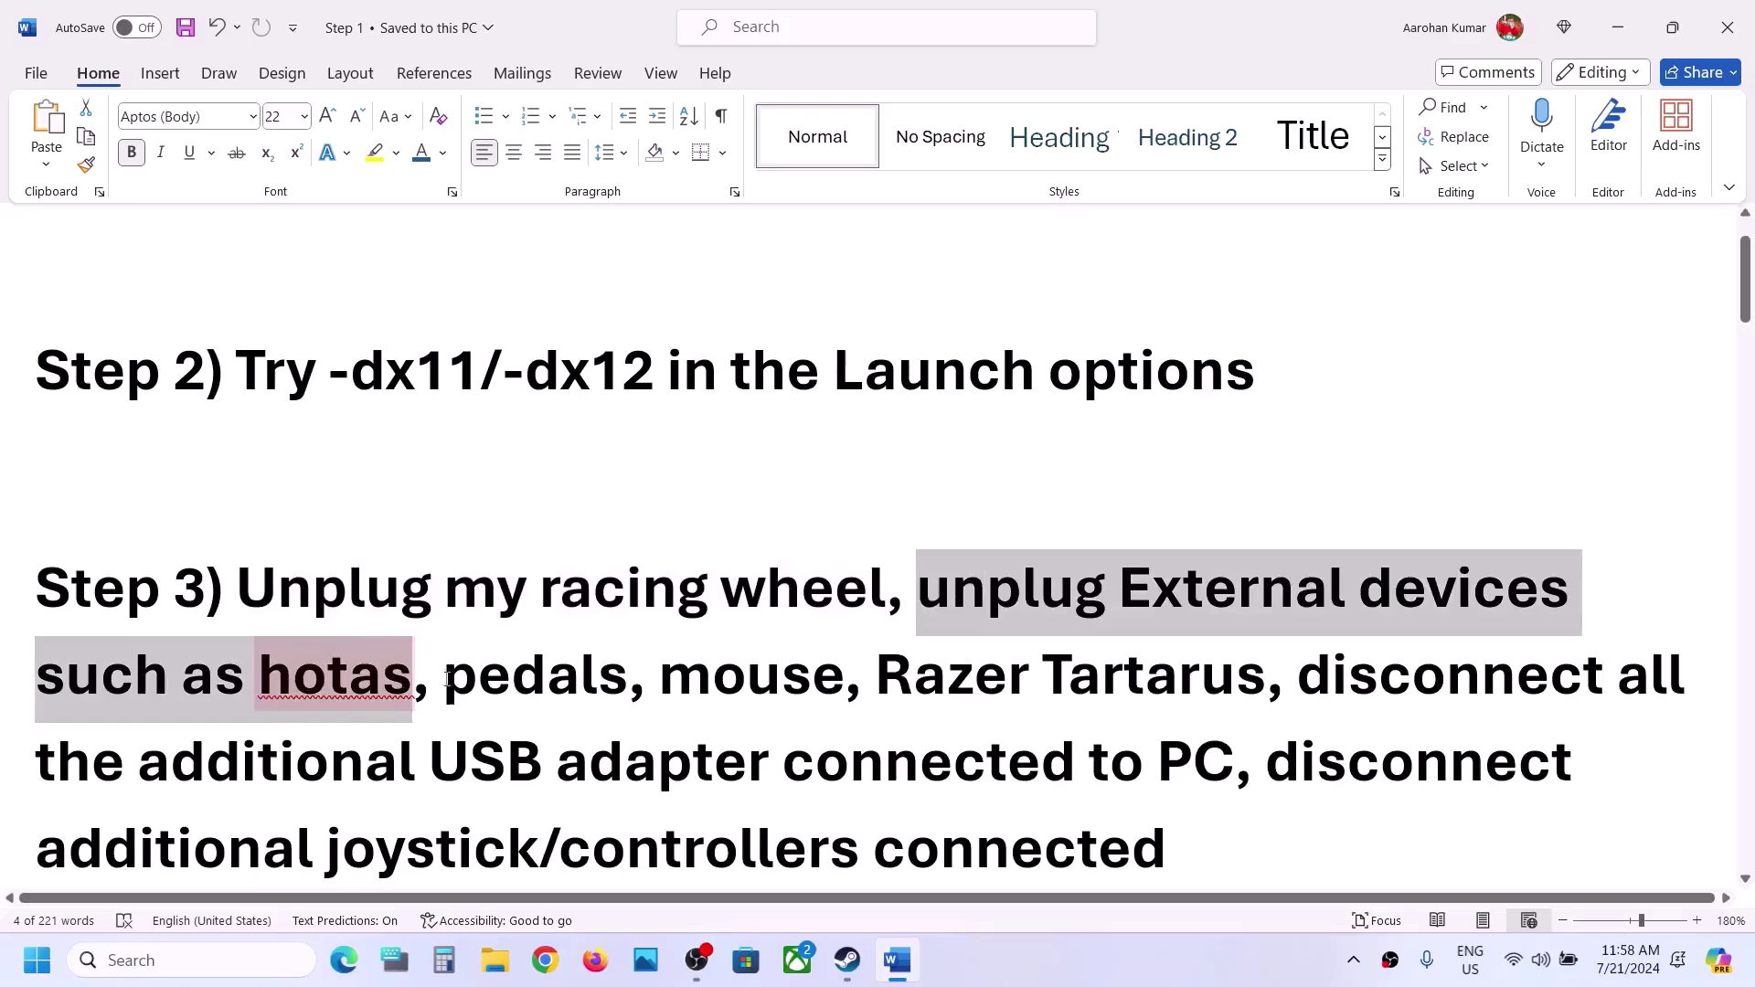
left_click_drag(447, 678, 836, 672)
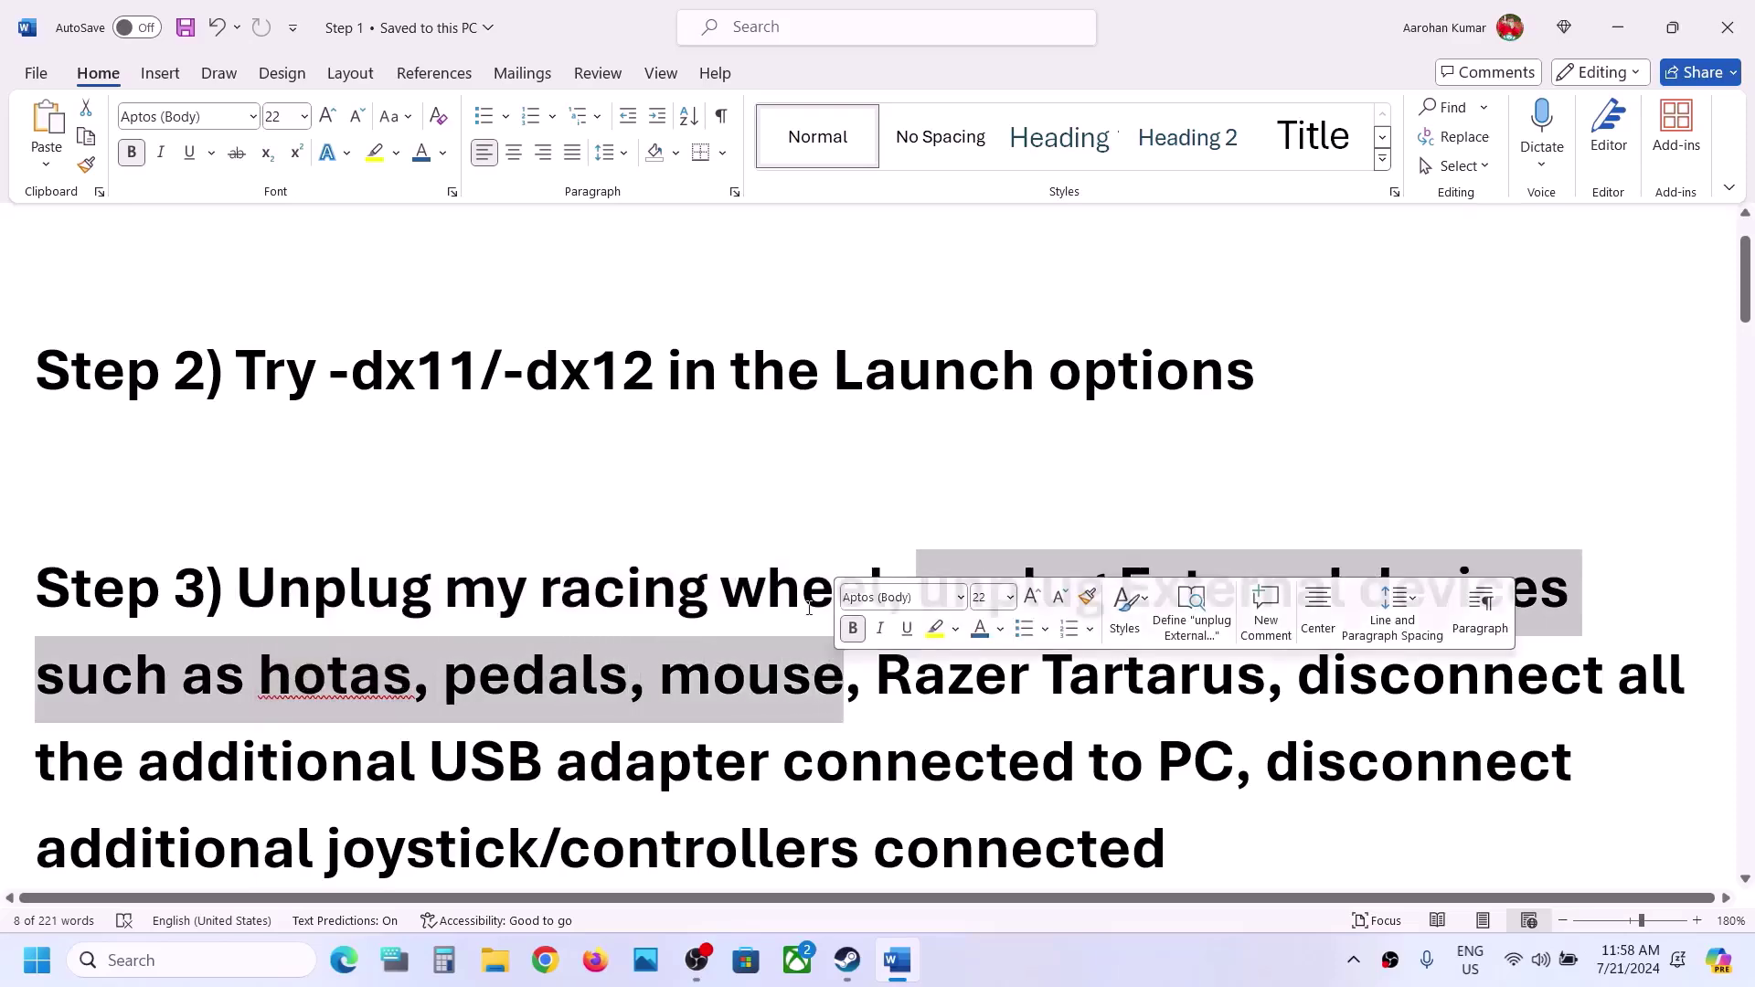
scroll(809, 608, "down", 3)
left_click(864, 389)
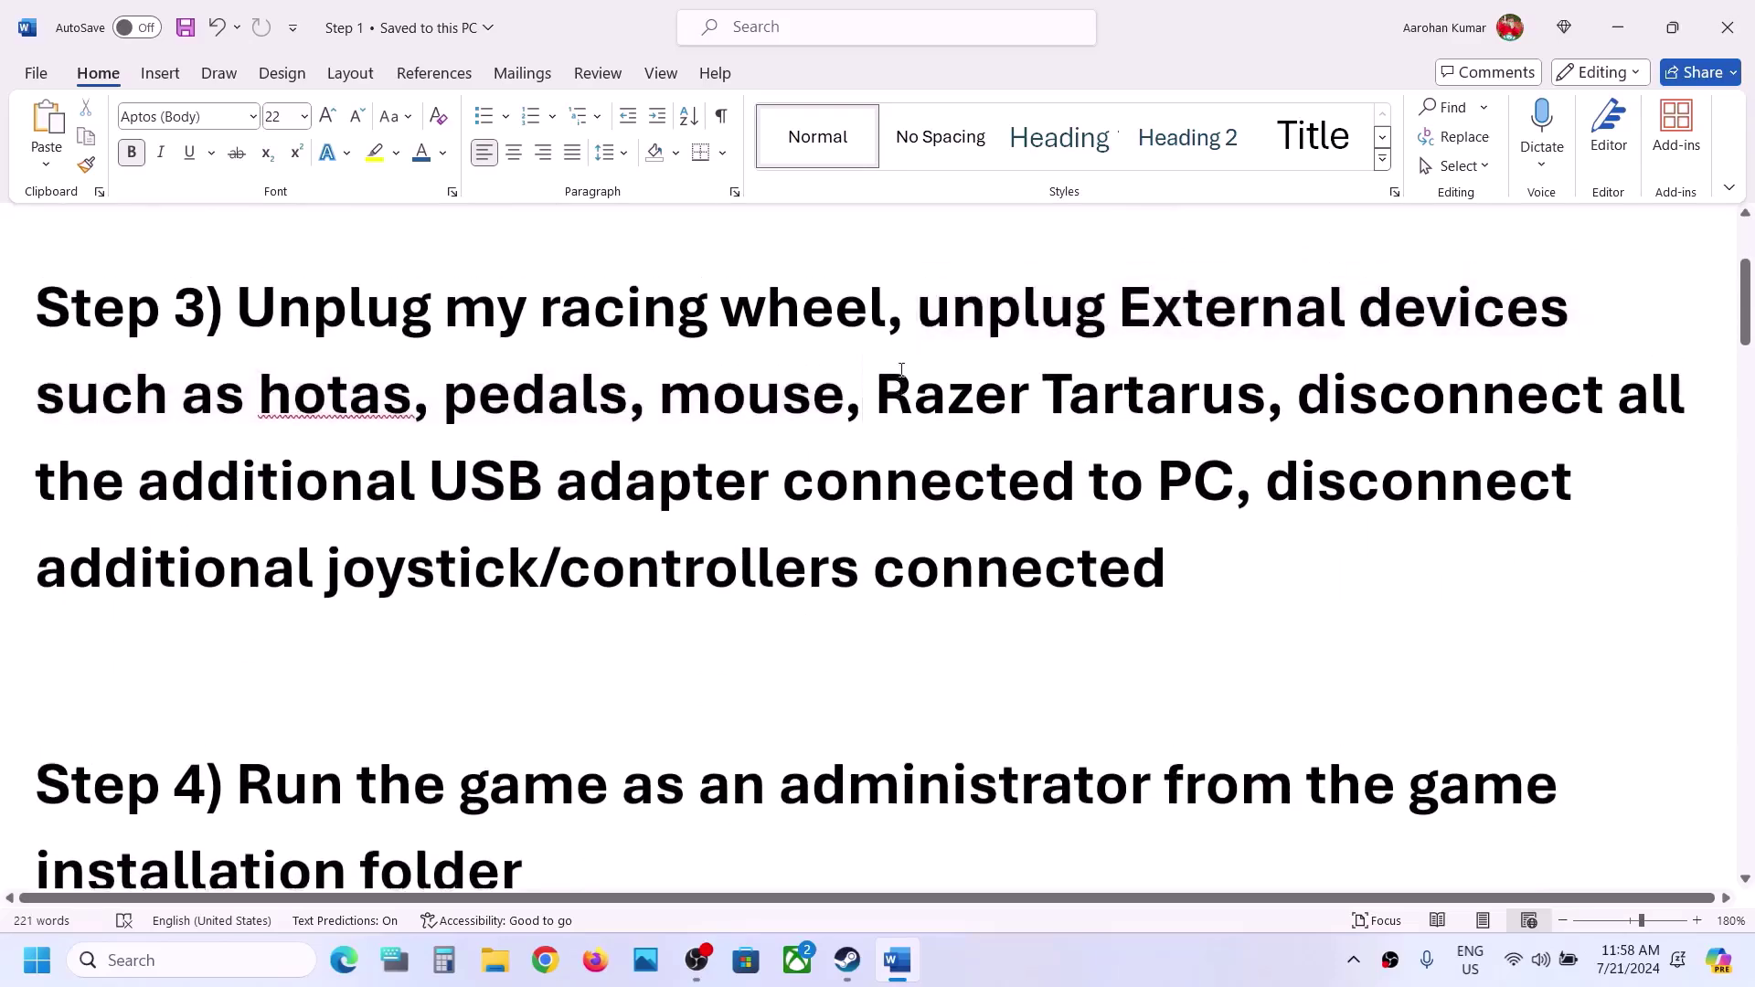
scroll(677, 560, "up", 2)
left_click_drag(661, 545, 844, 541)
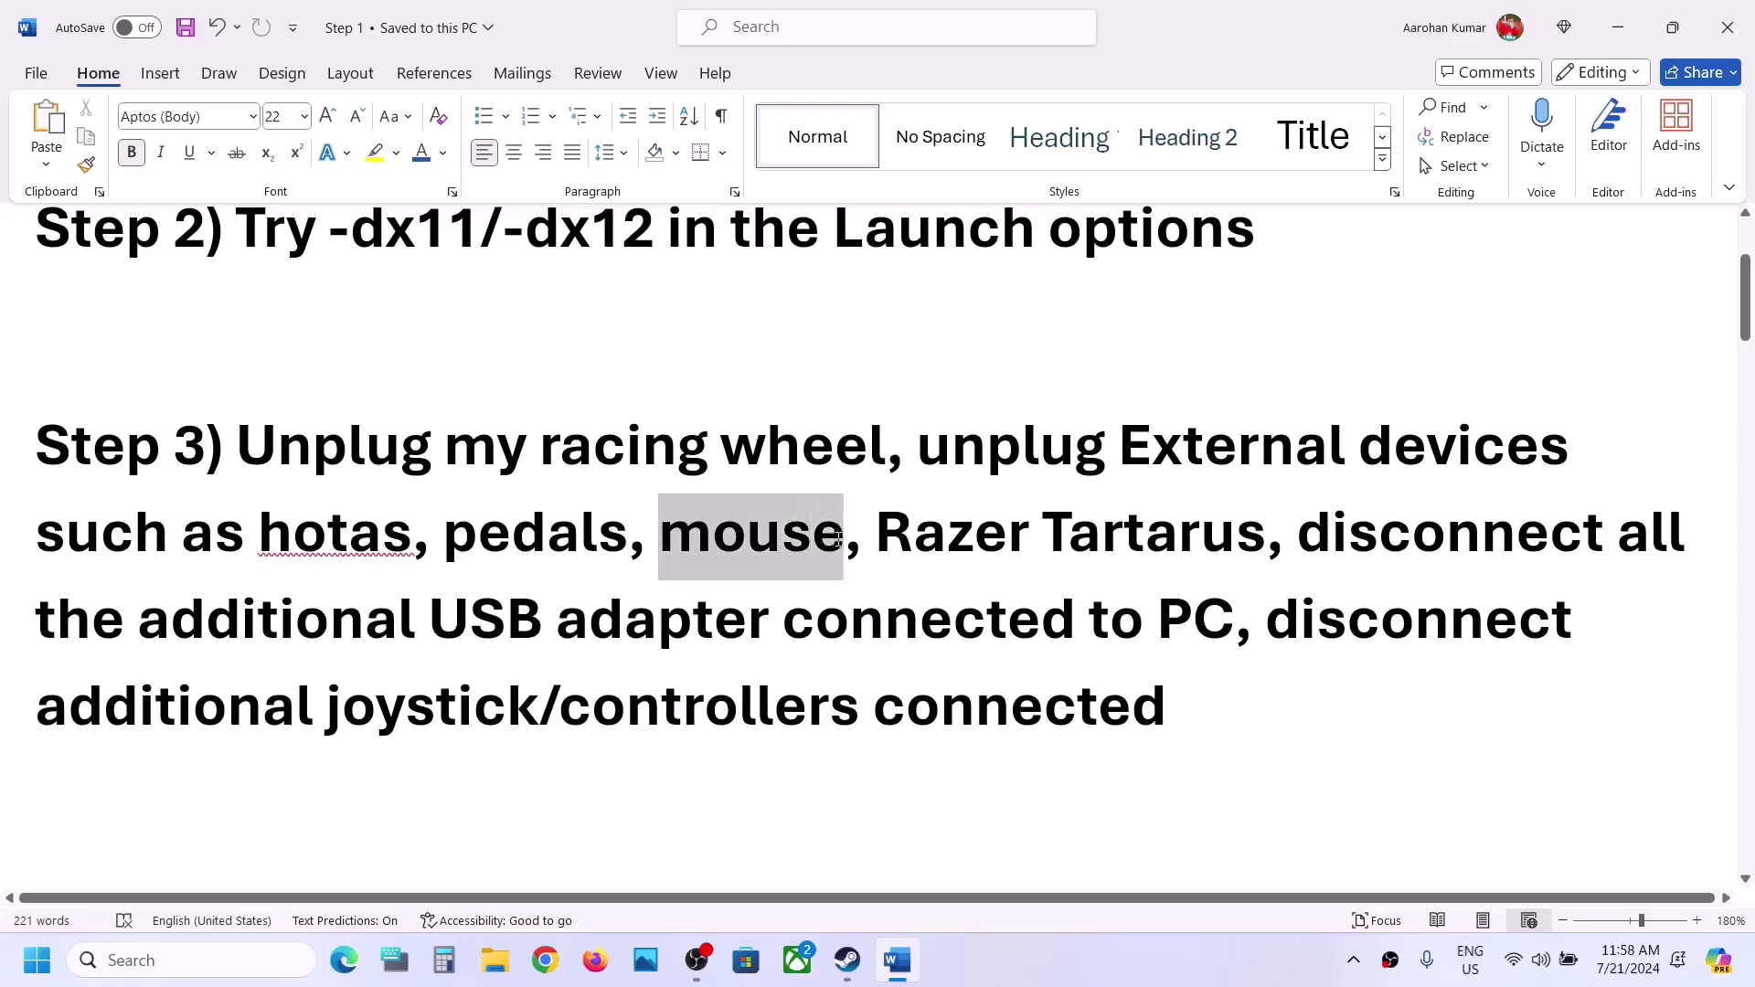
key("BackSpace")
key("BackSpace")
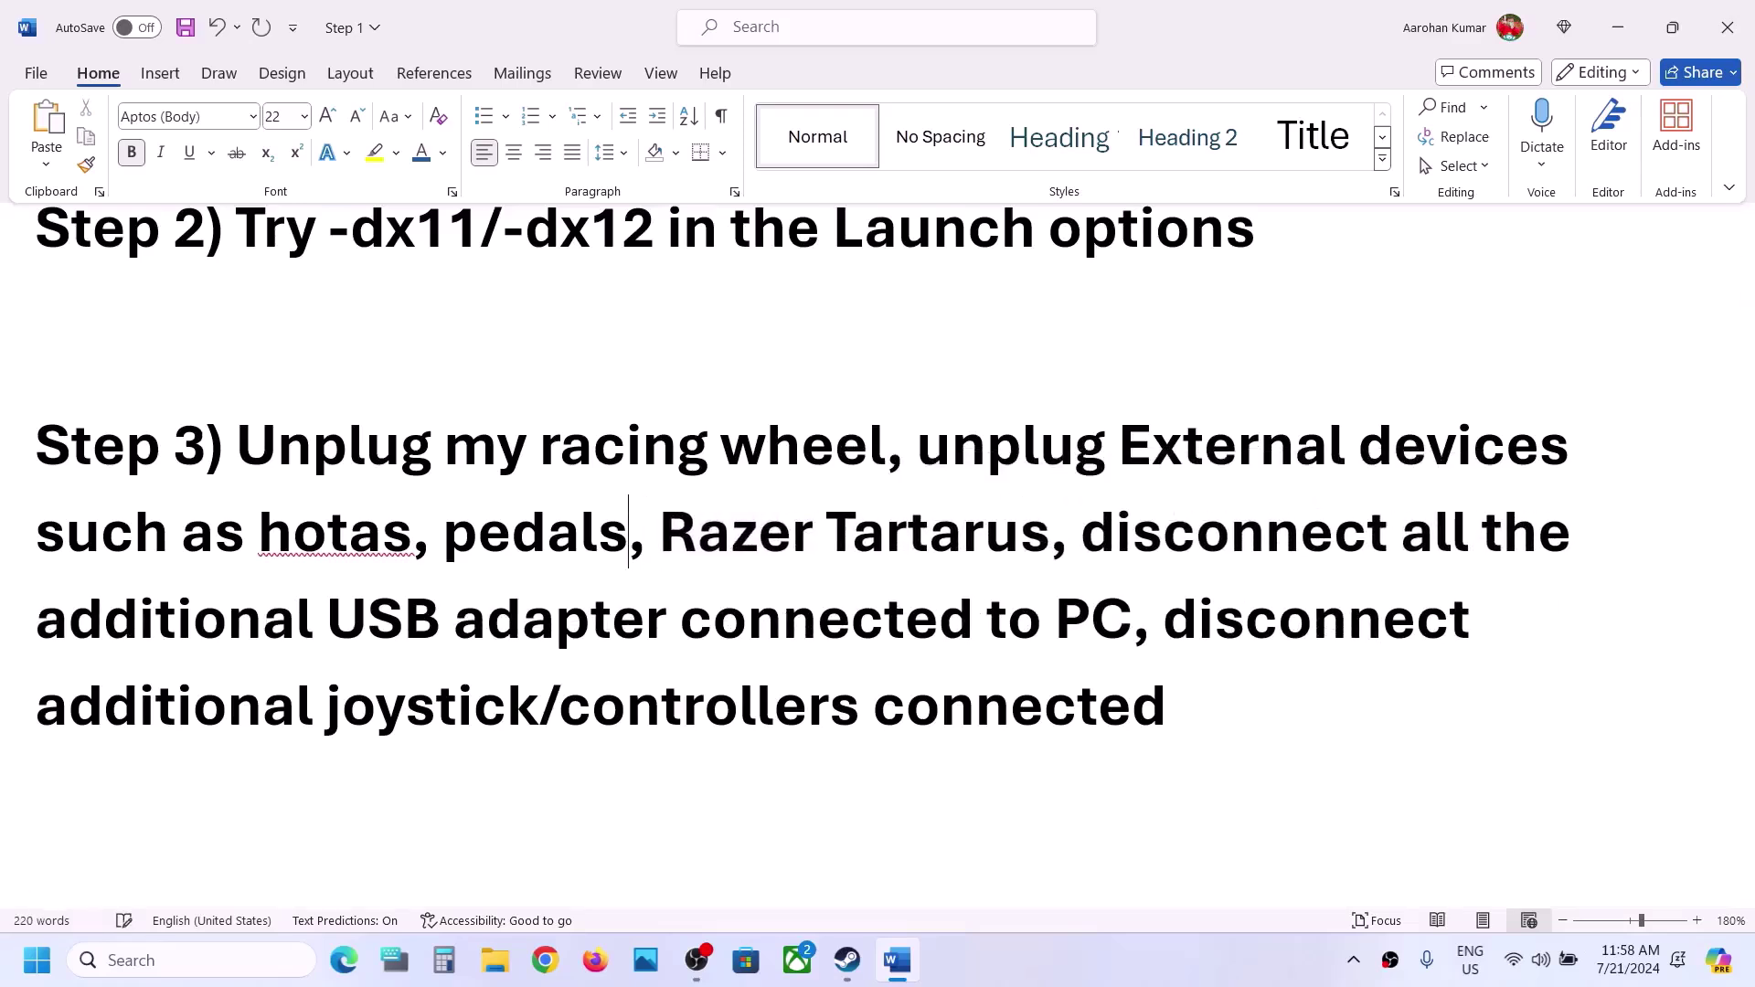
Highlight Step 3's USB adapter and controller phrases, then the Step 4 run-as-administrator instruction.
left_click_drag(979, 440, 601, 633)
left_click(594, 630)
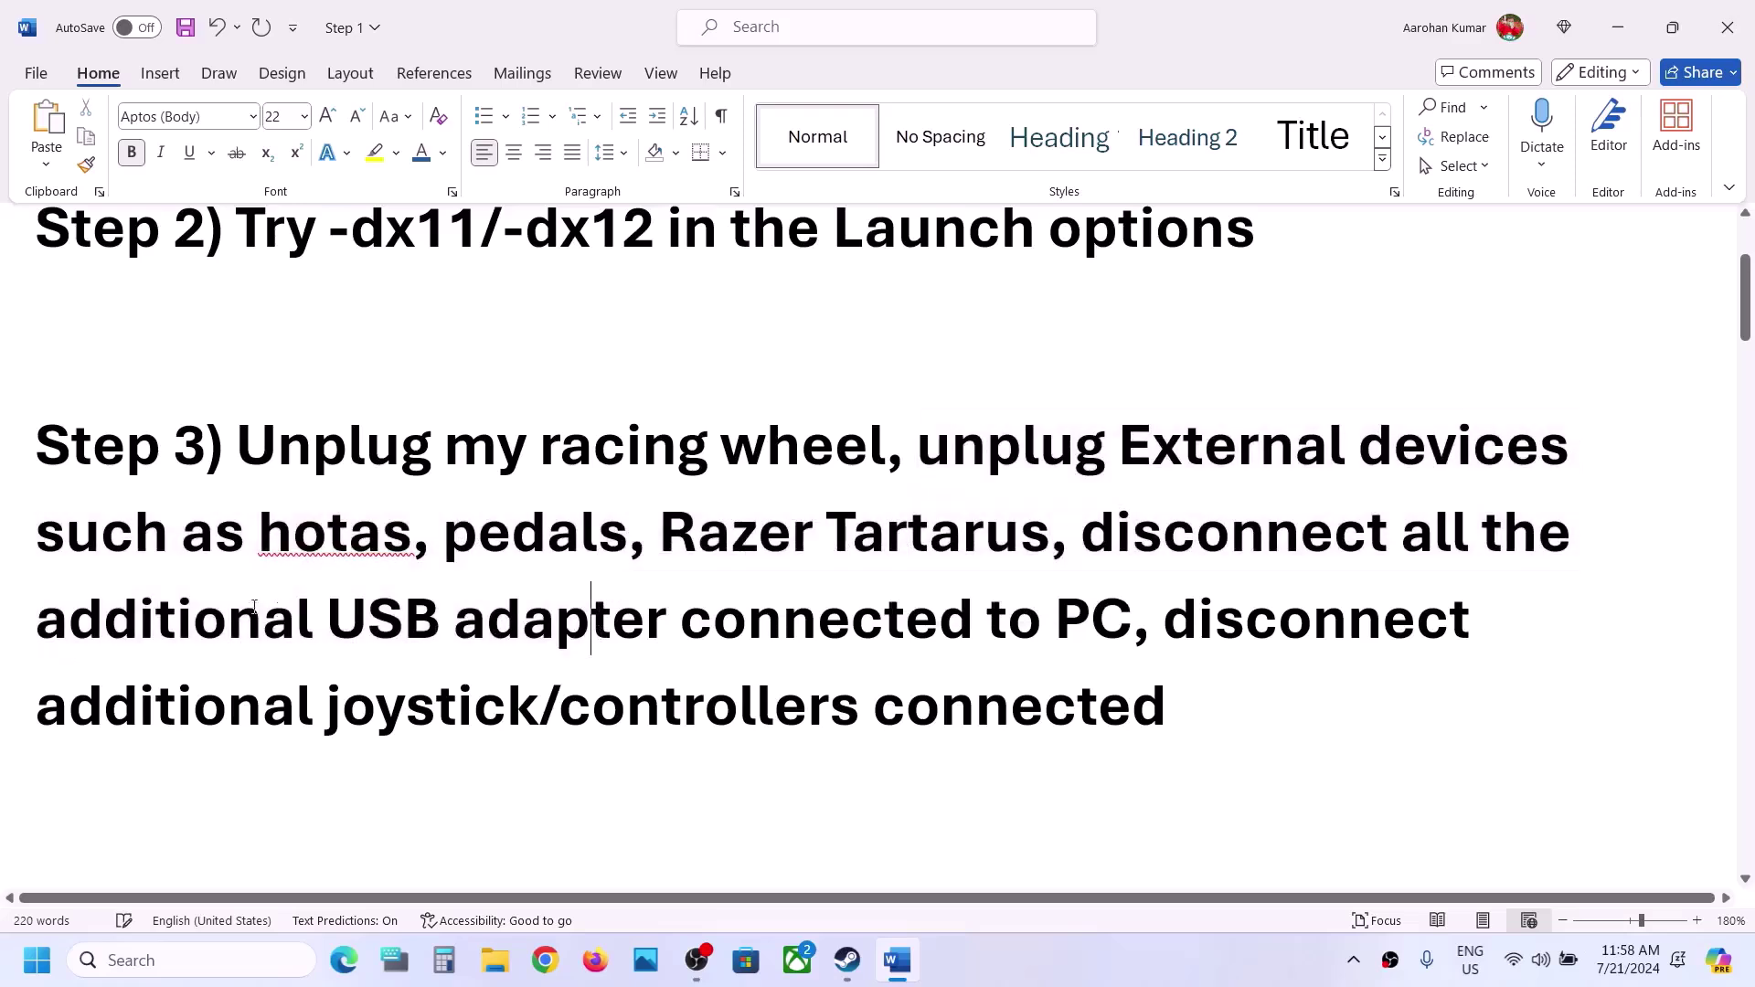
left_click_drag(189, 613, 951, 626)
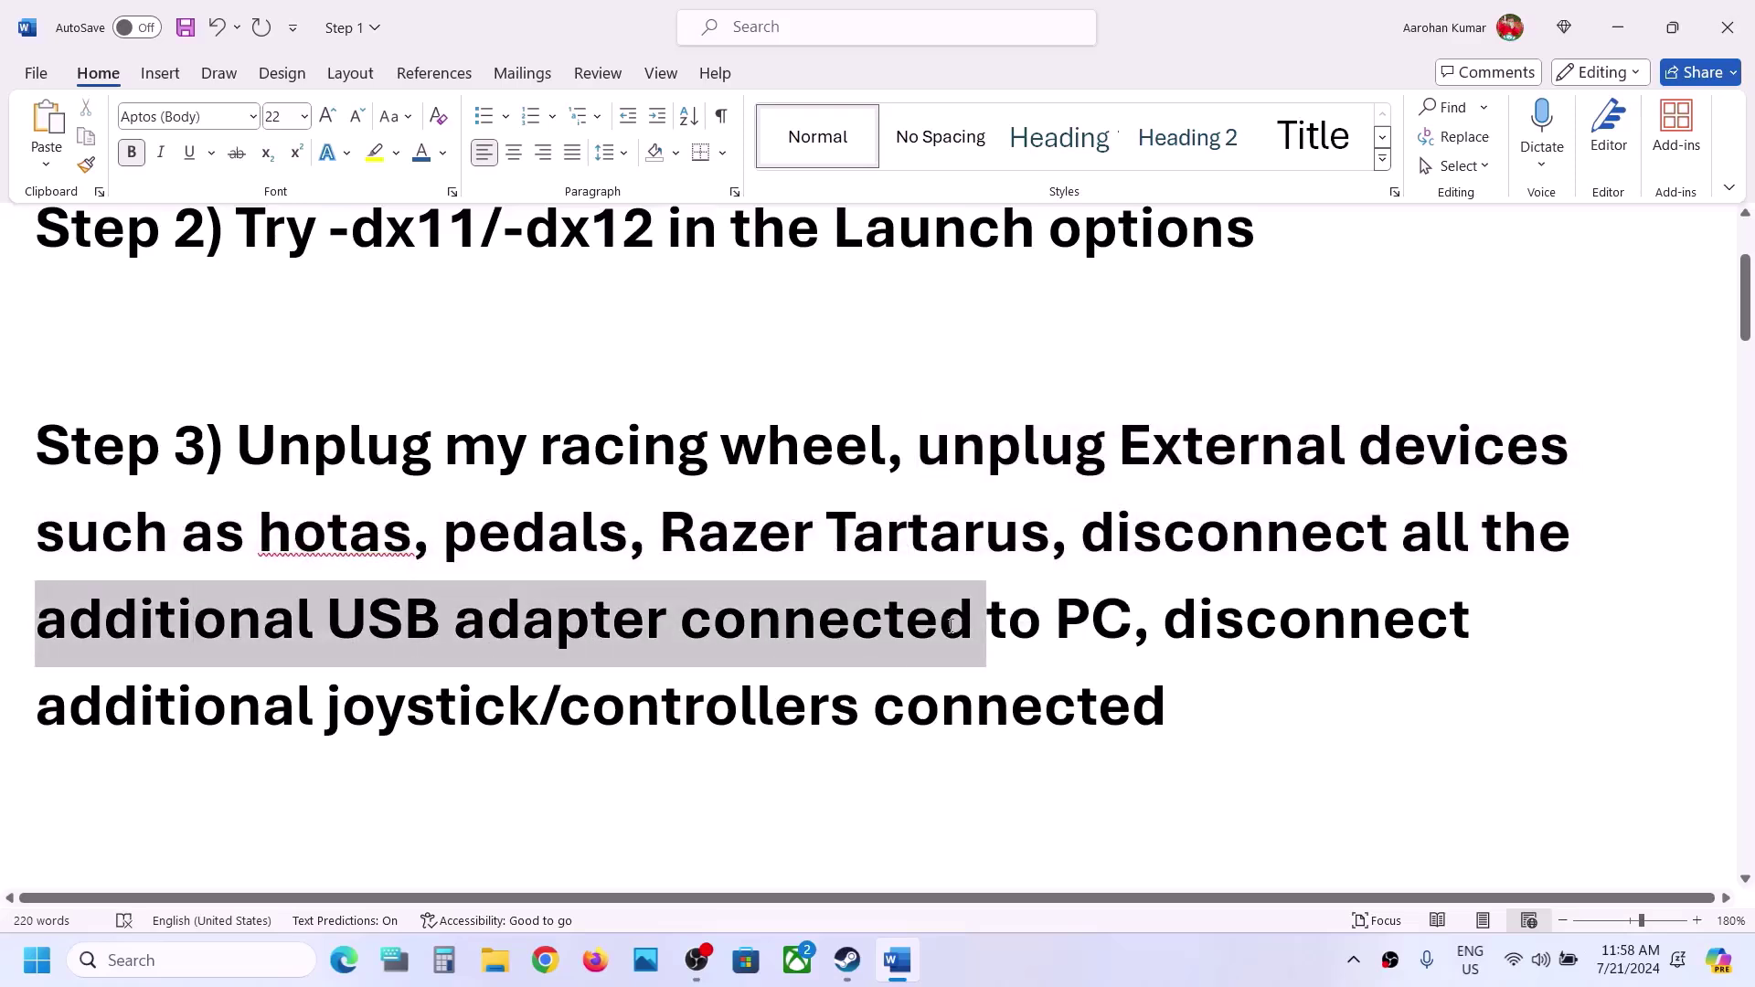
left_click(1054, 621)
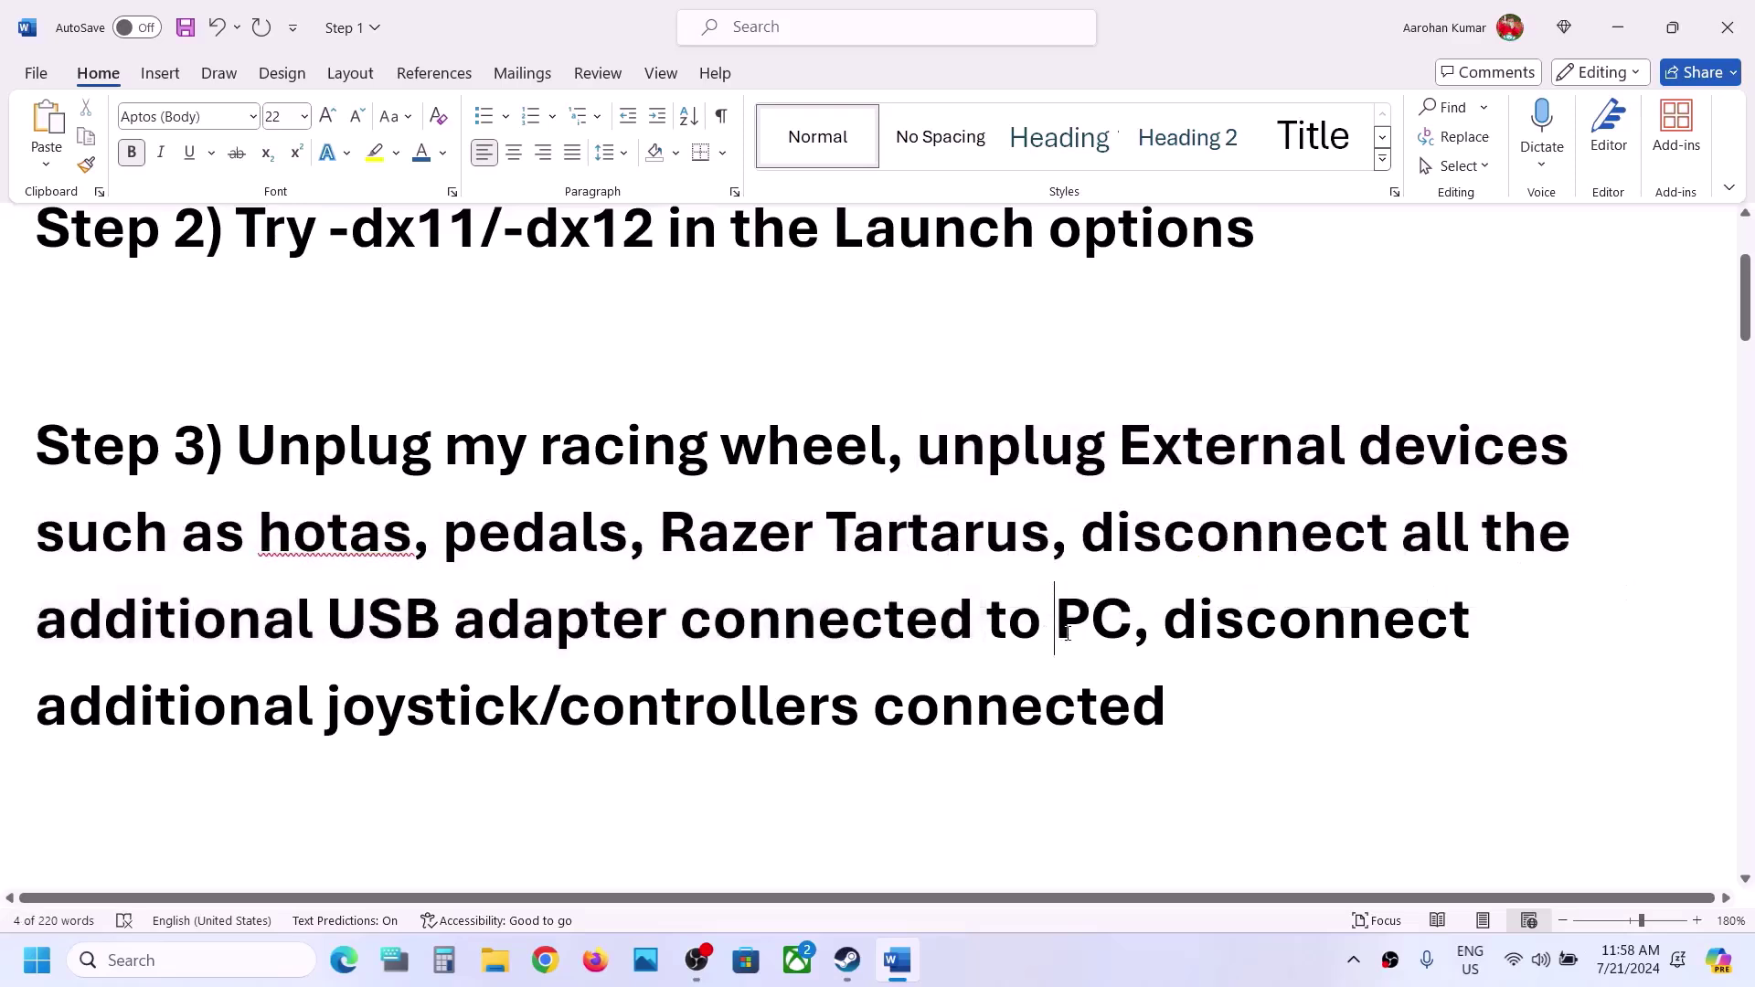
left_click_drag(1167, 622, 1122, 703)
left_click(703, 708)
scroll(726, 553, "down", 3)
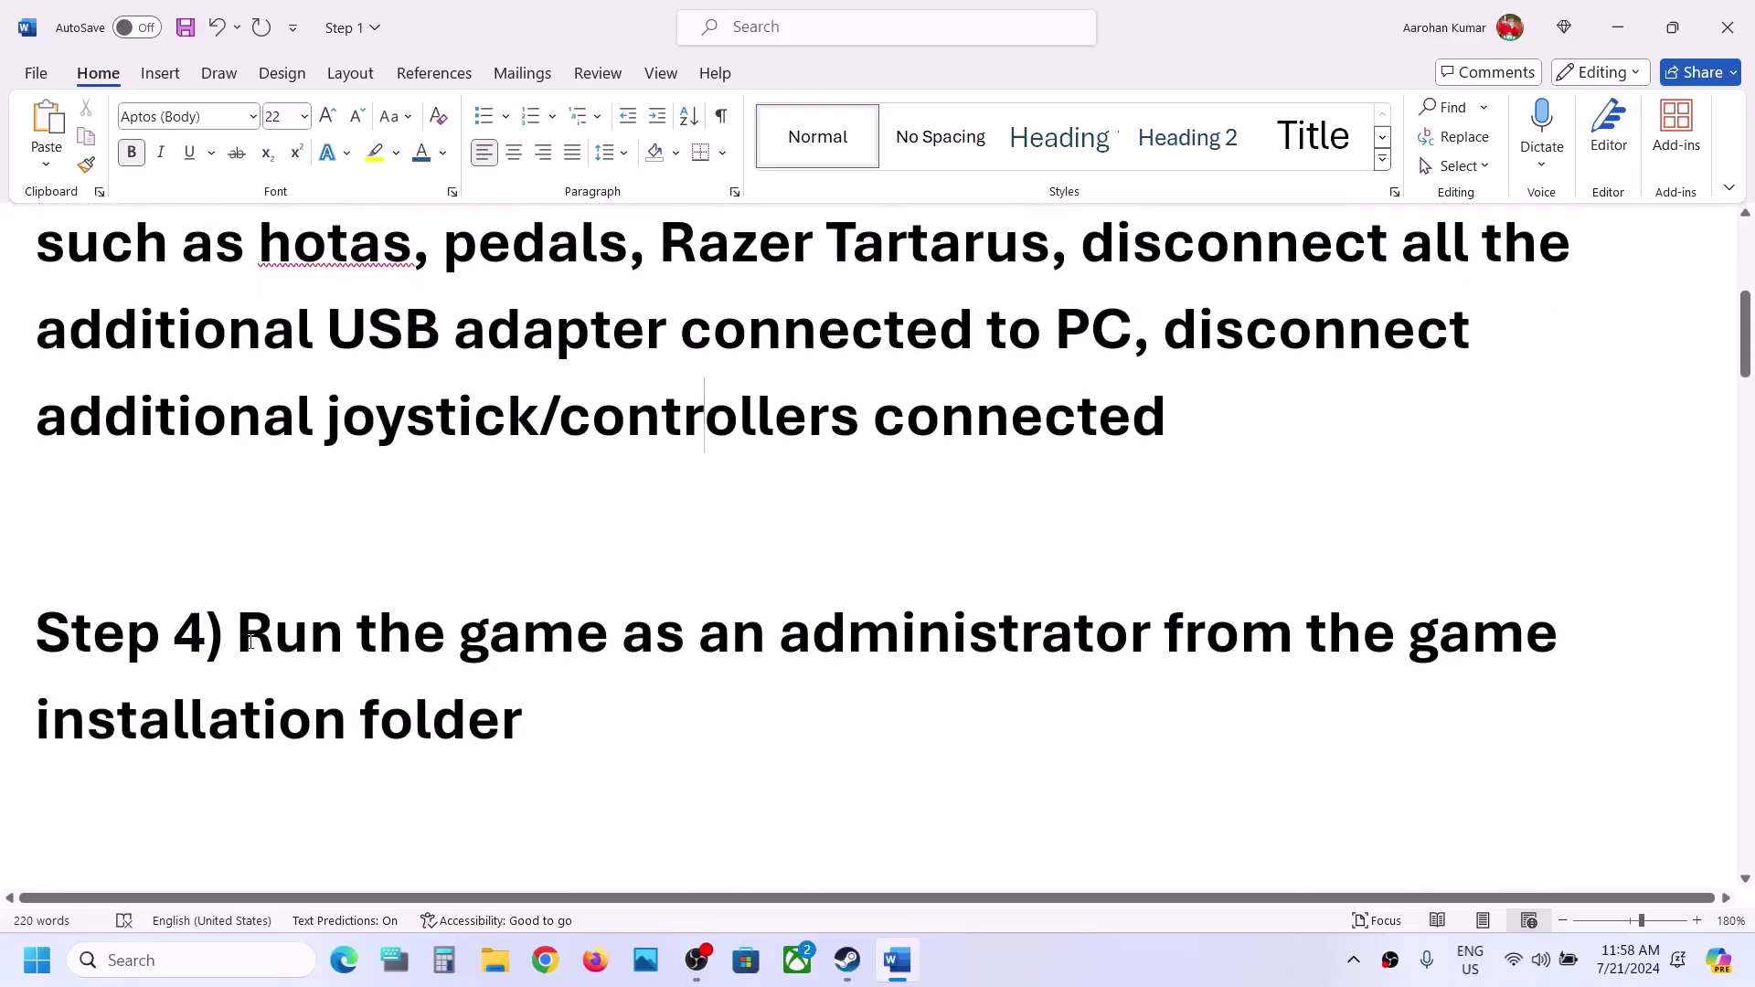
left_click_drag(250, 643, 666, 717)
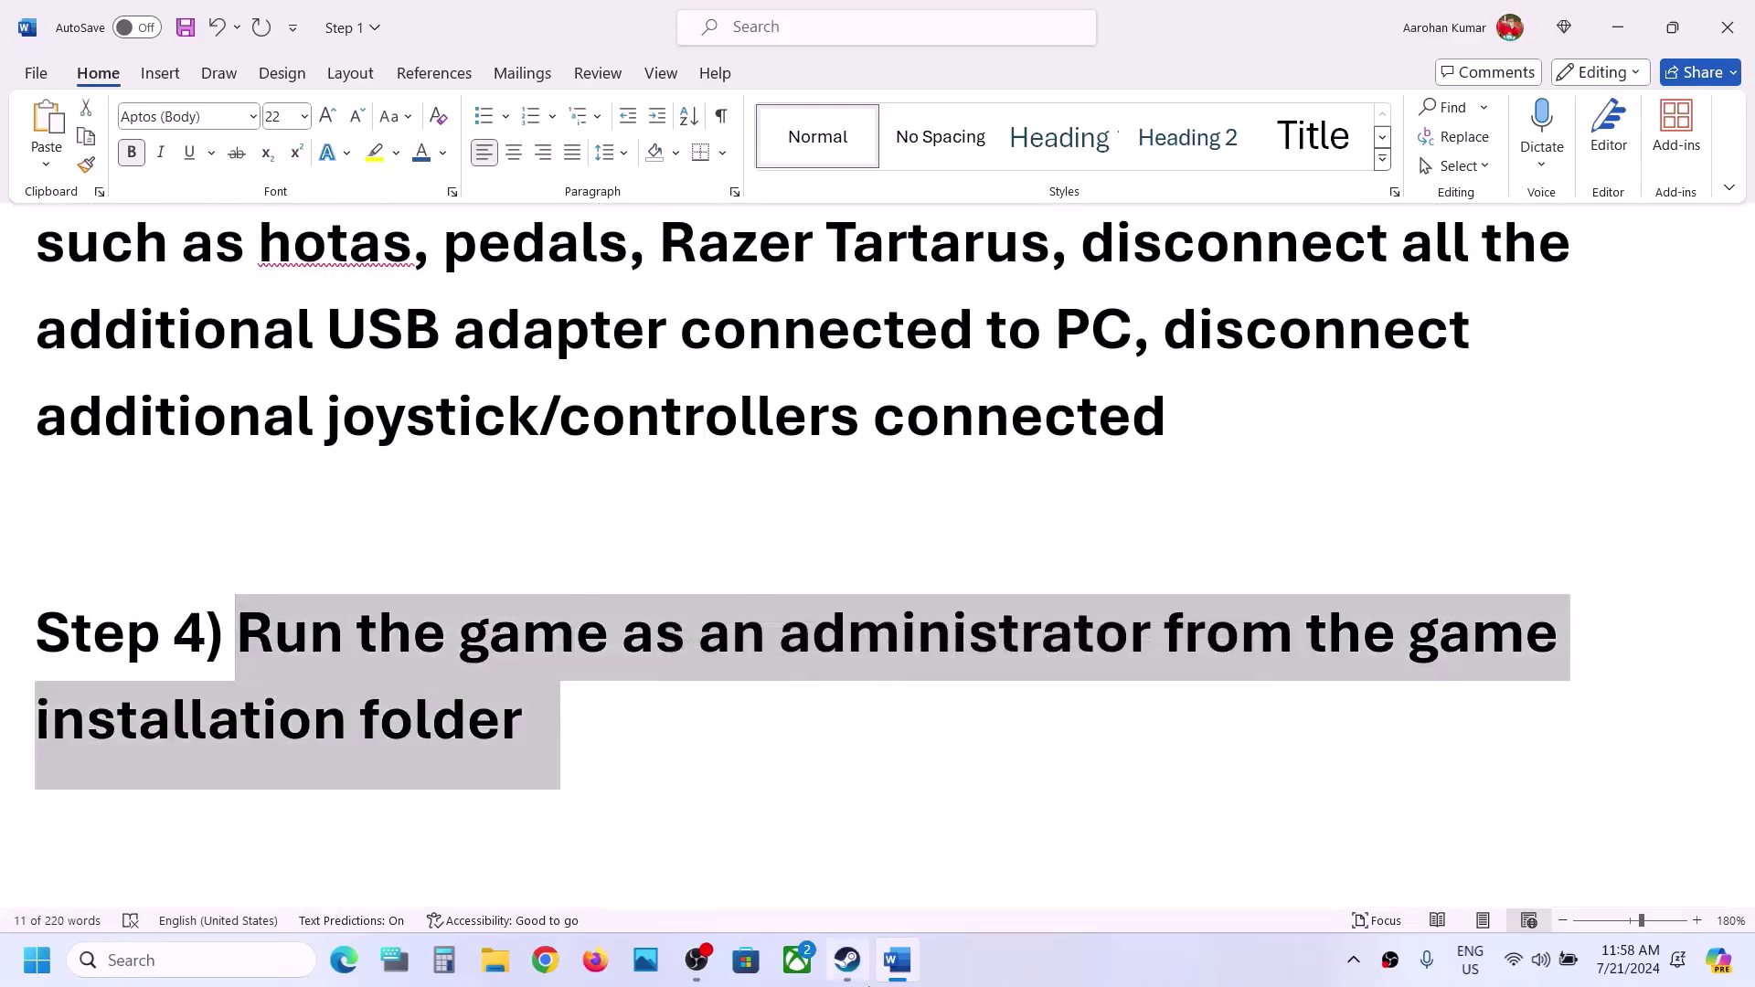
left_click(846, 960)
Browse the game's local files and go to ChainedTogether\Binaries\Win64.
right_click(189, 434)
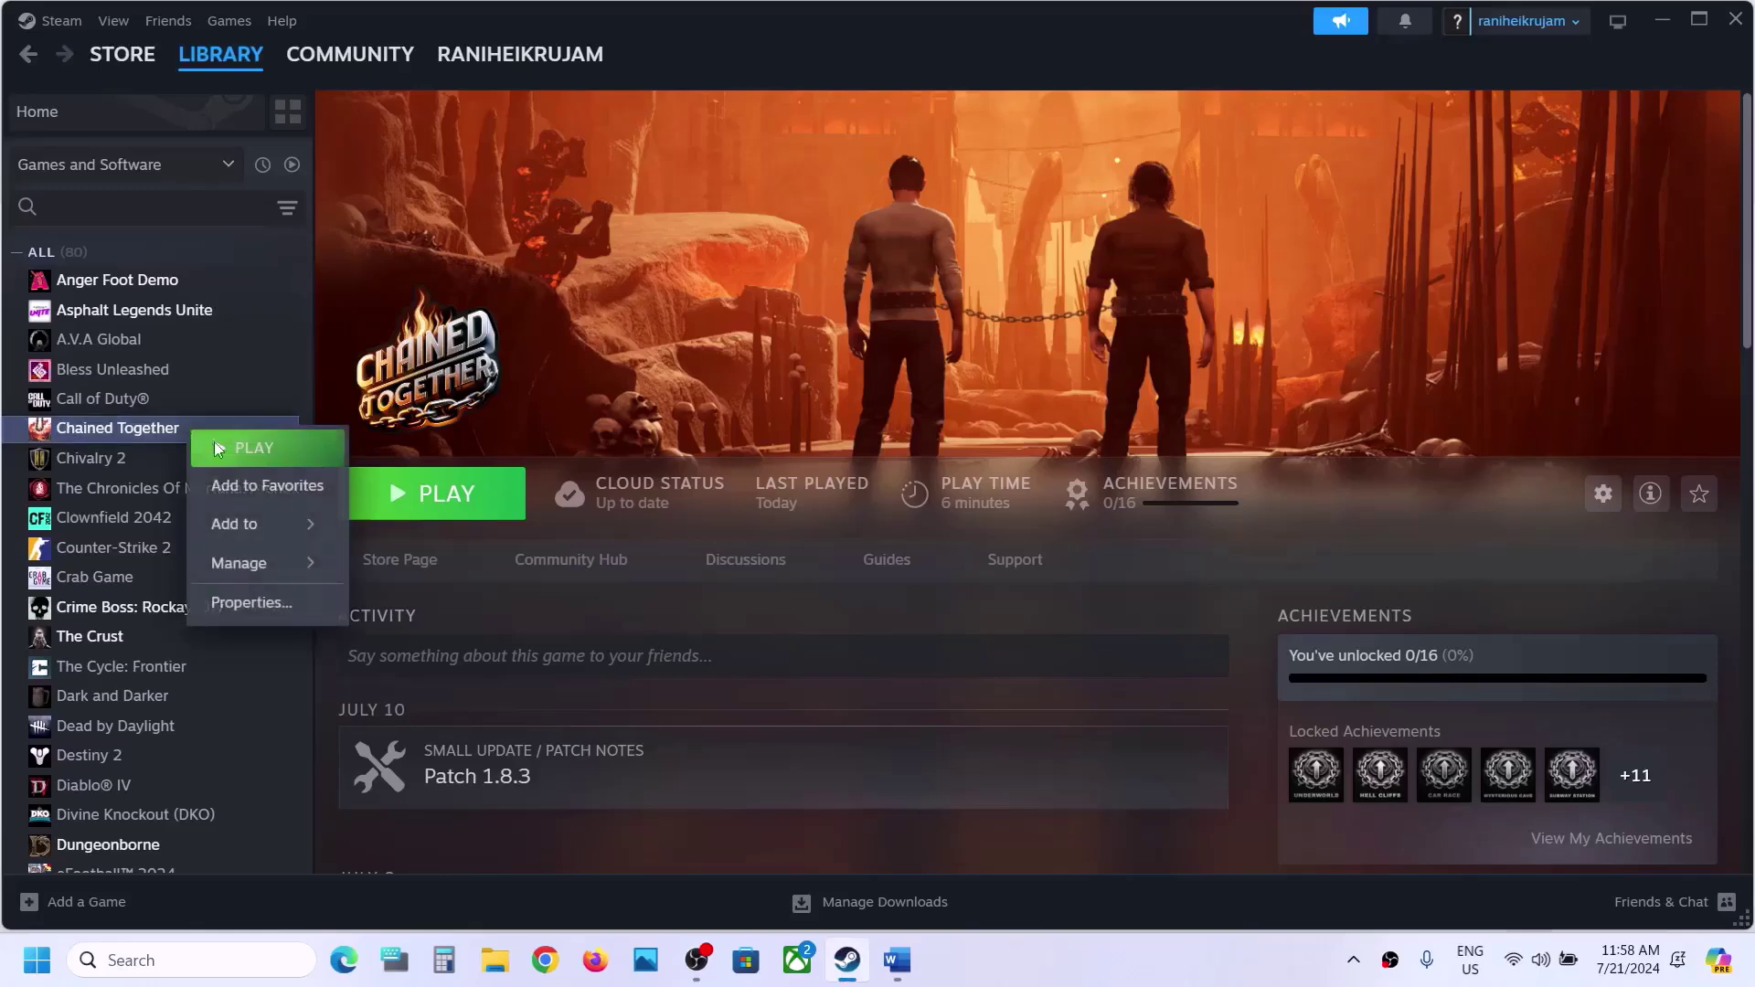
mouse_move(220, 561)
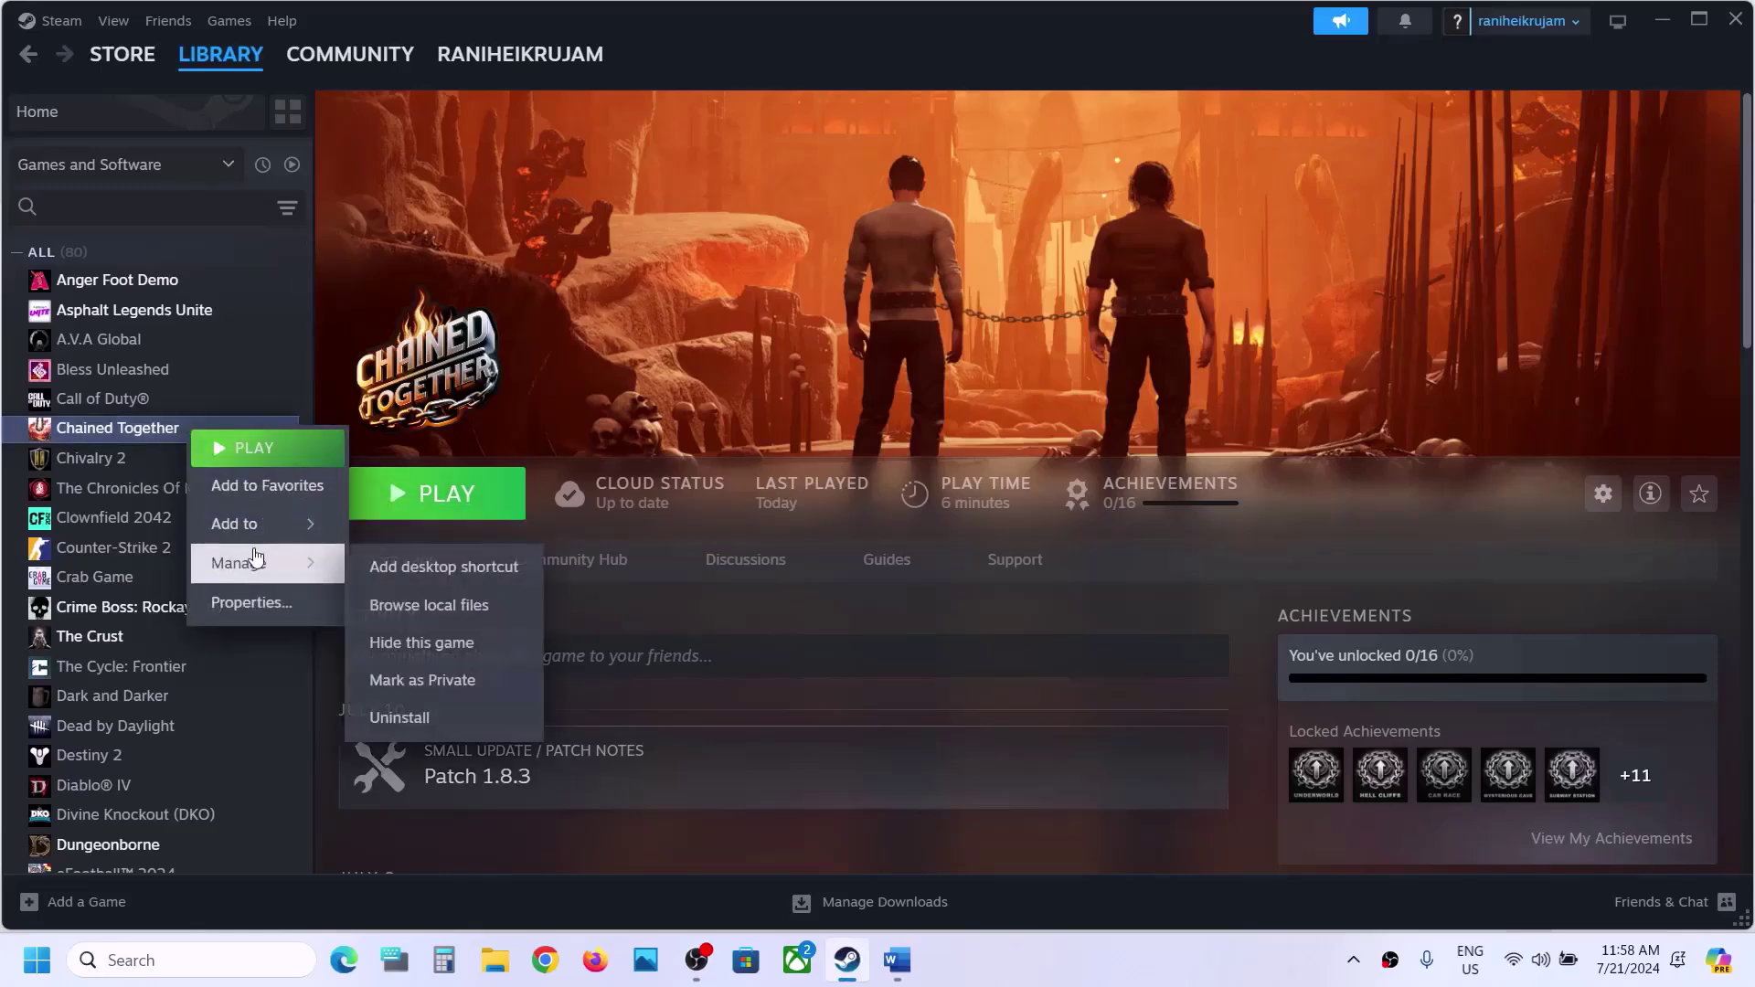
left_click(427, 607)
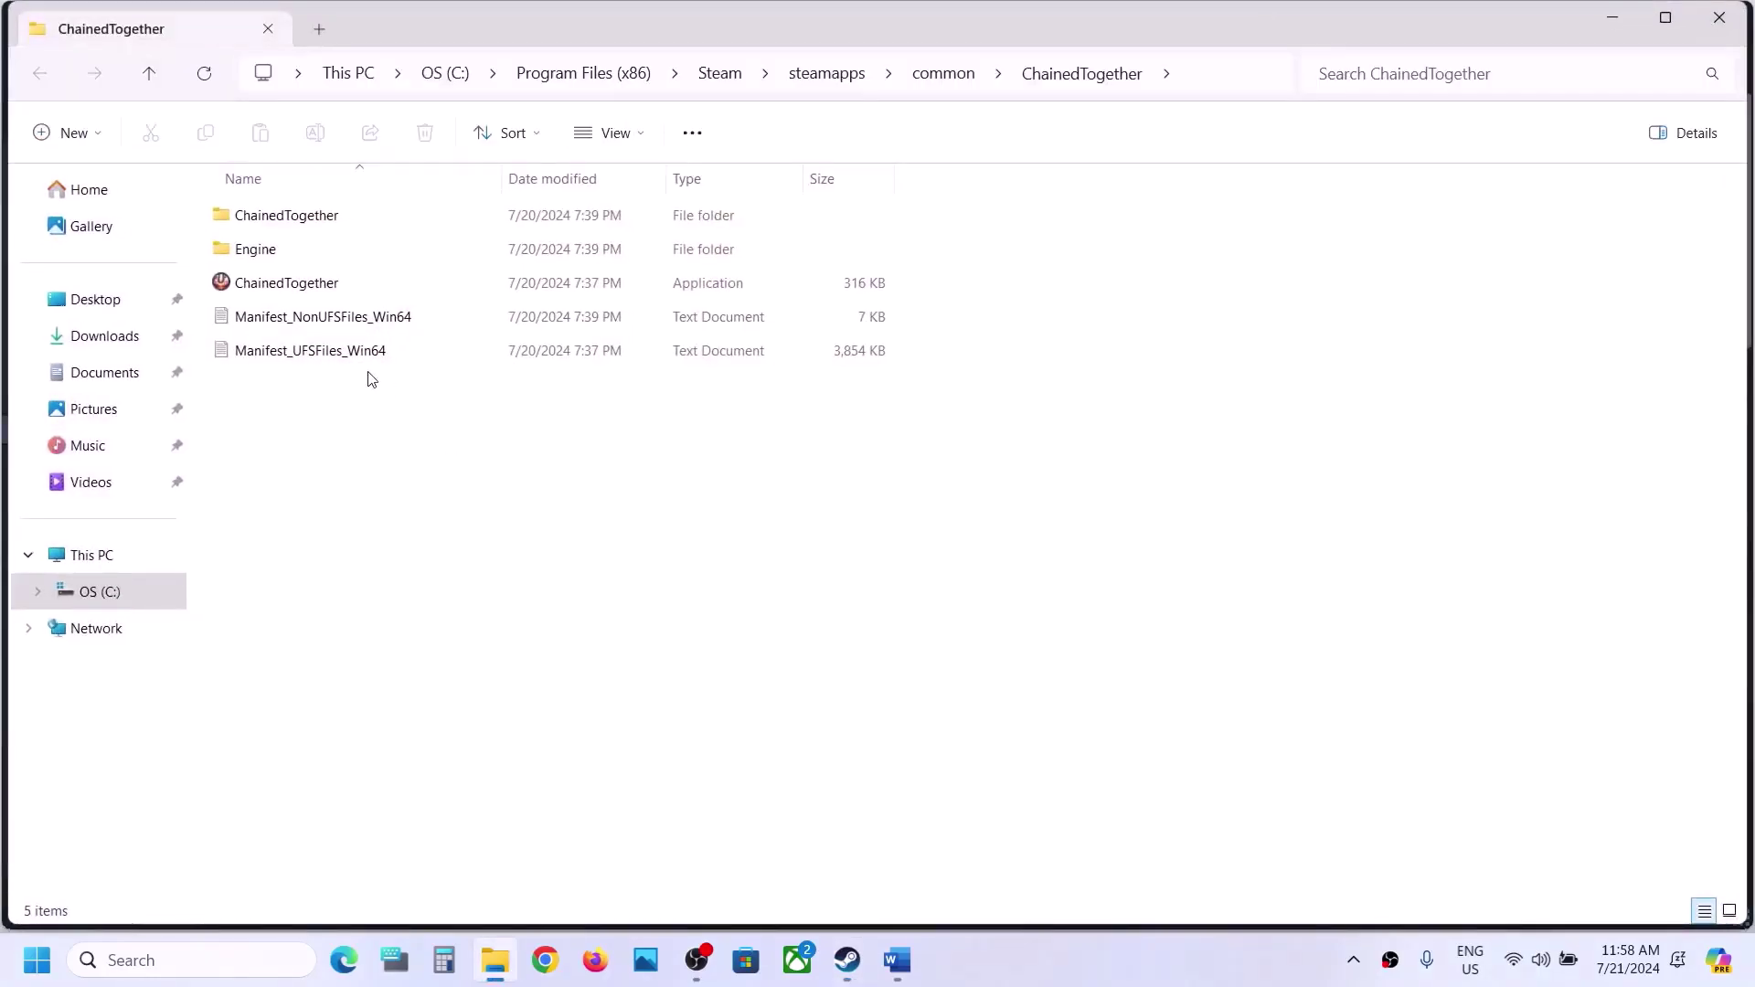
left_click(297, 227)
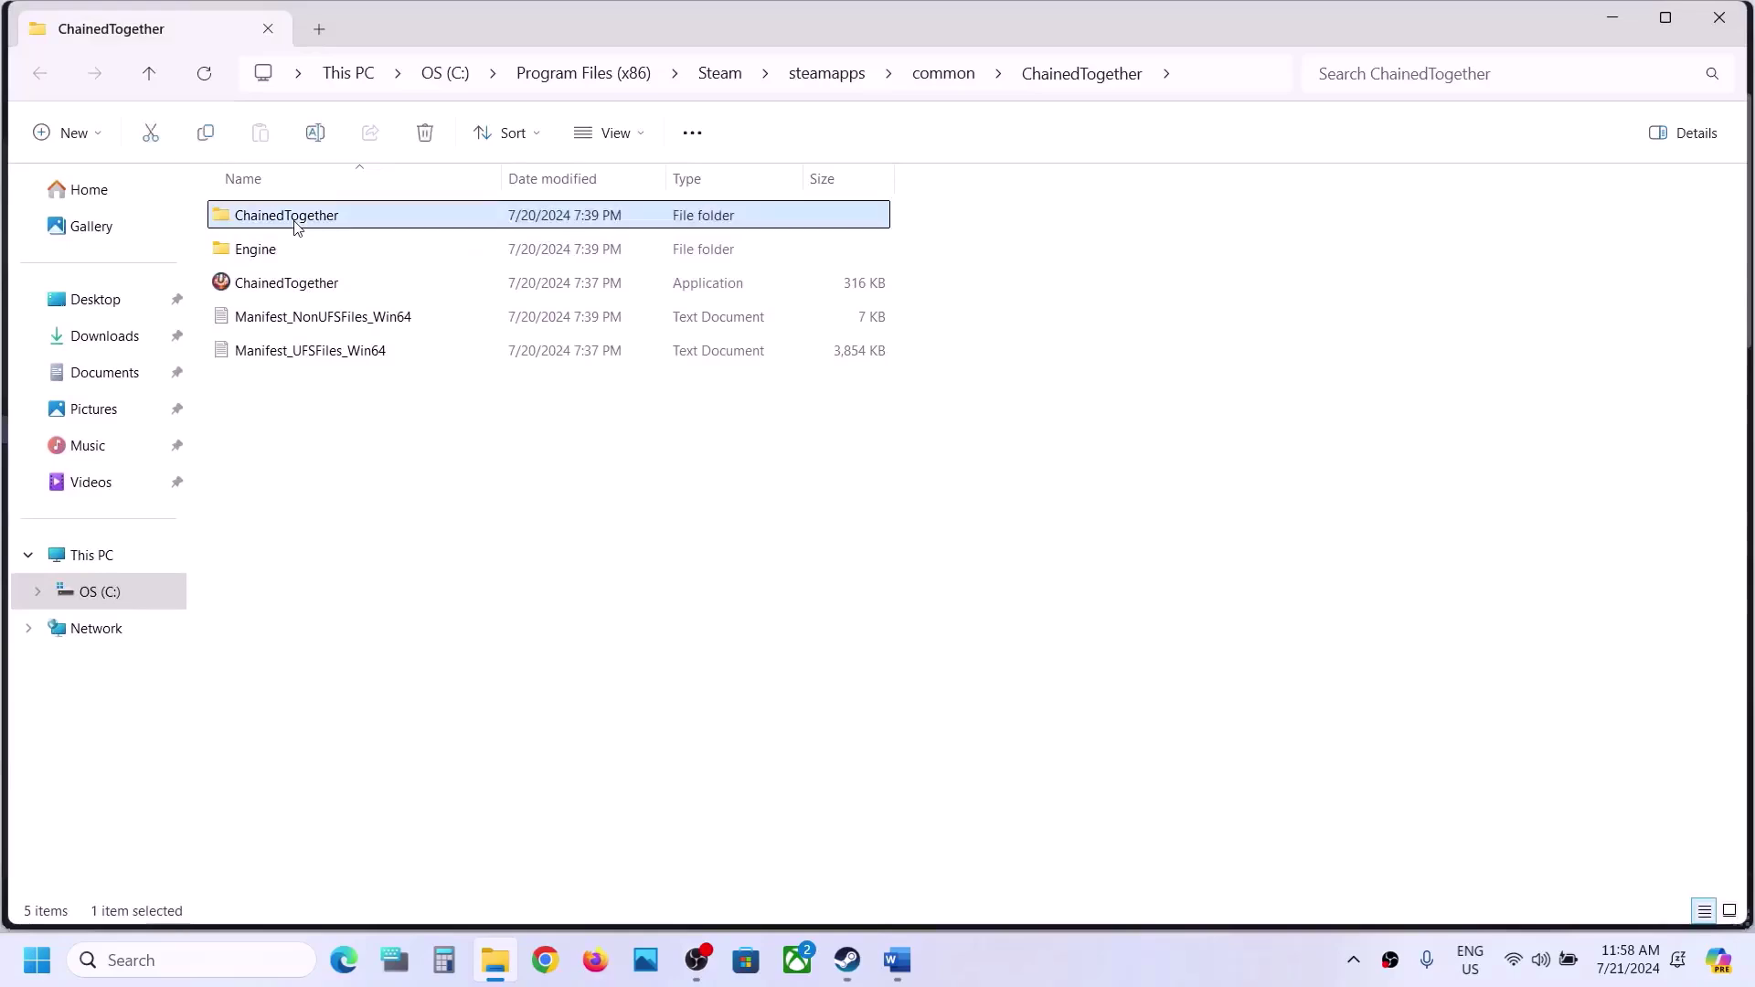
double_click(331, 228)
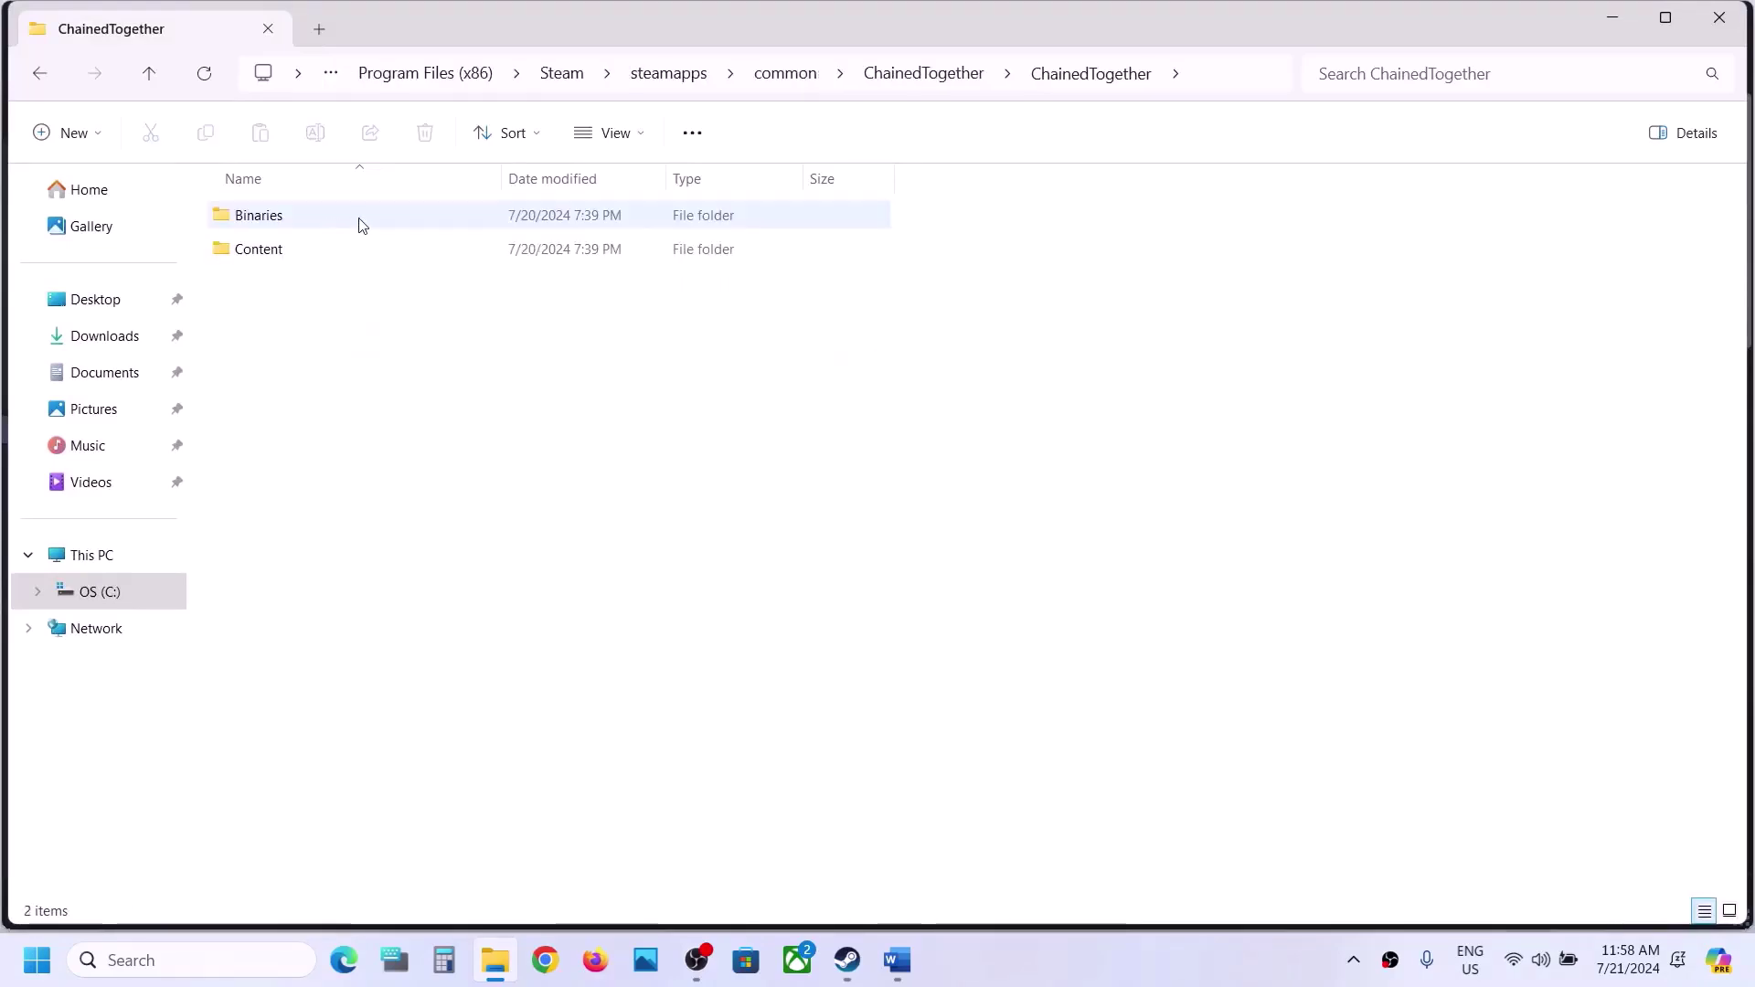
double_click(303, 226)
double_click(325, 212)
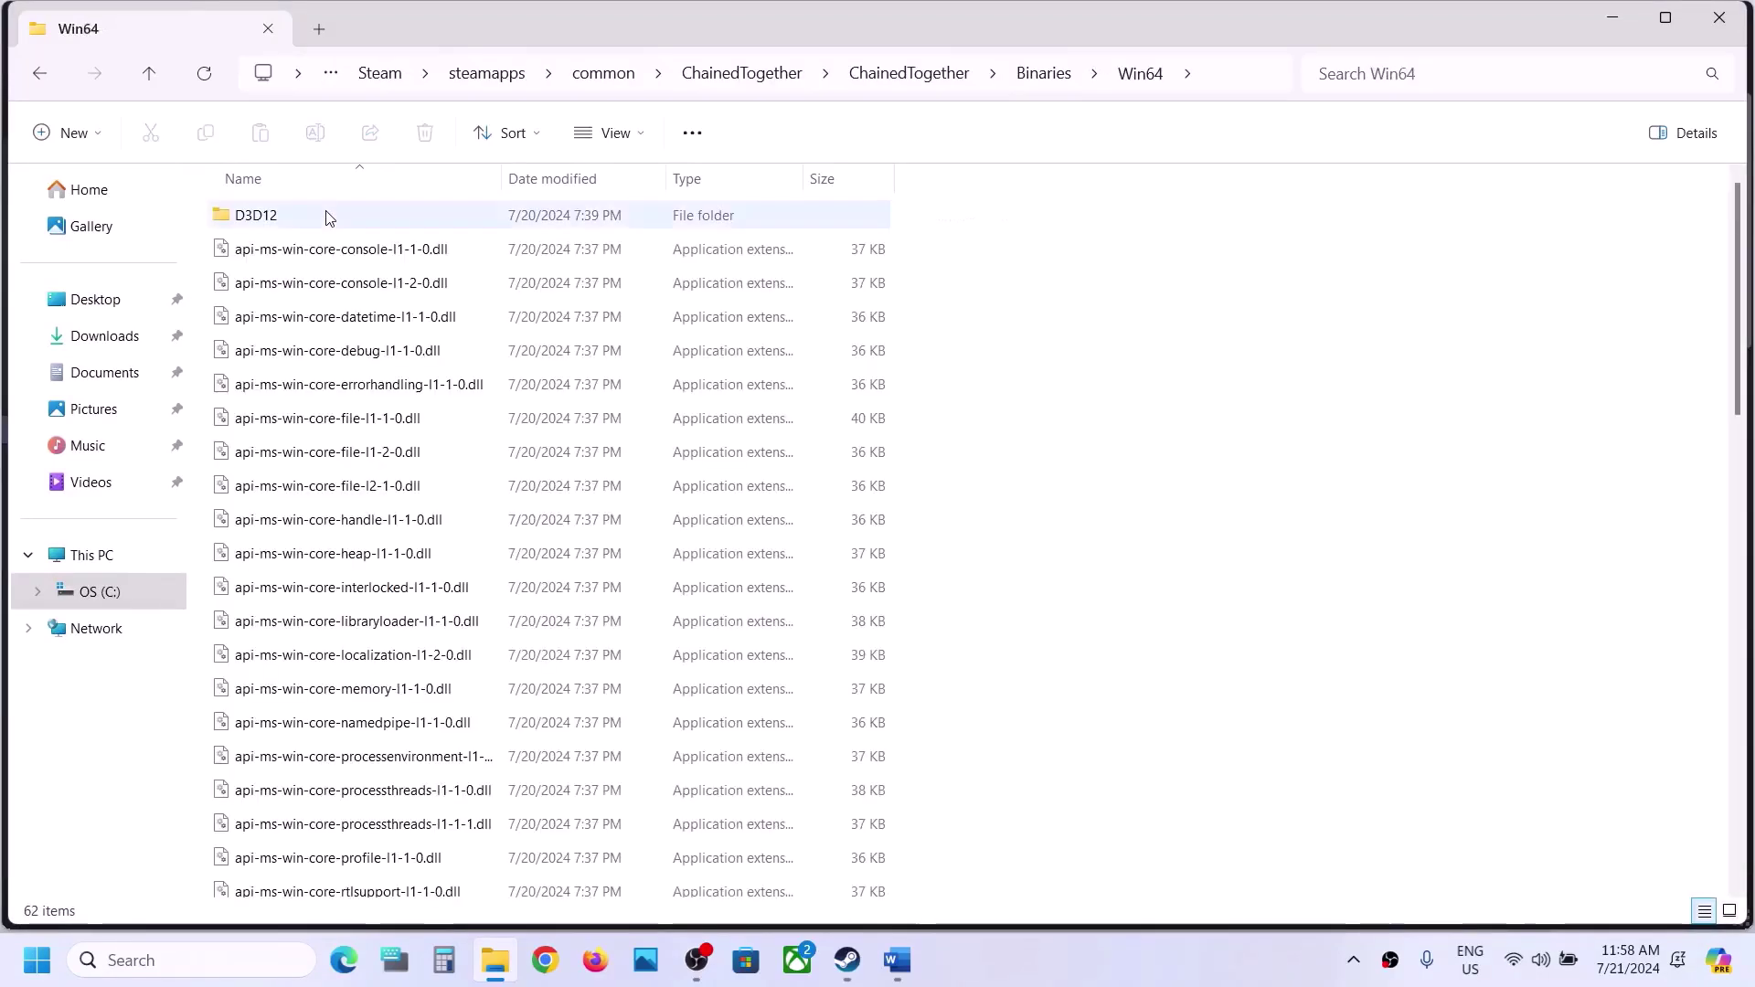
scroll(399, 451, "down", 12)
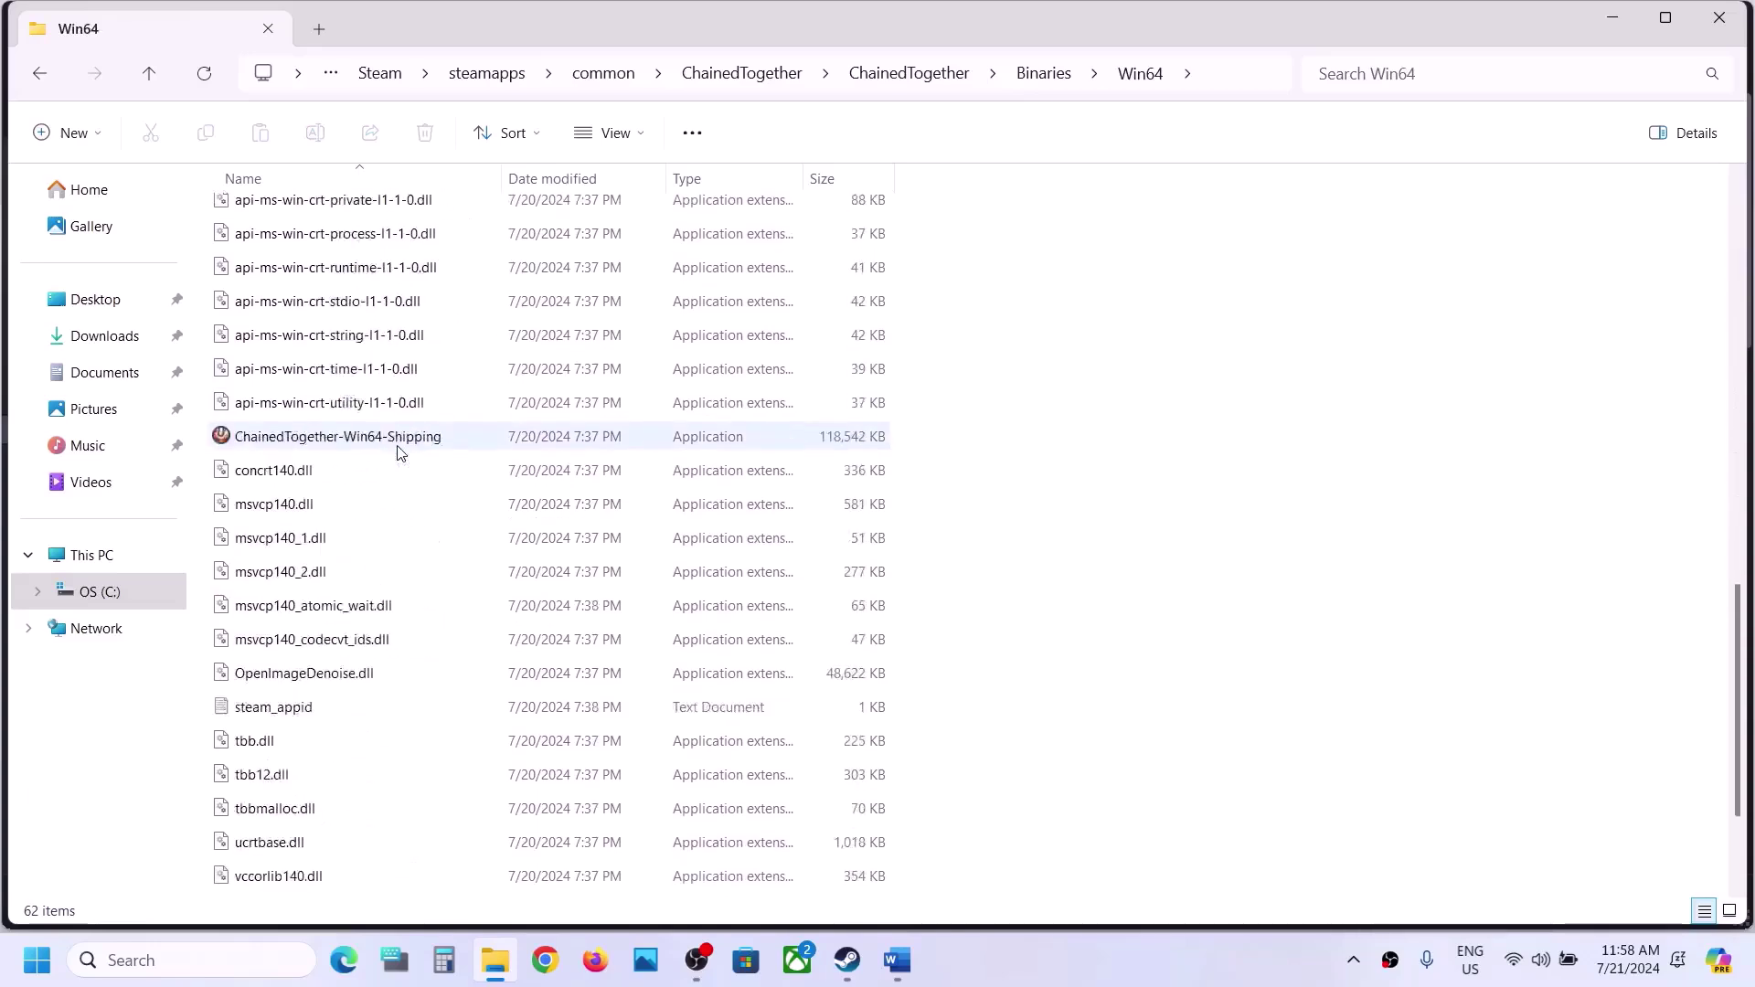
Make ChainedTogether-Win64-Shipping run as administrator.
left_click(289, 388)
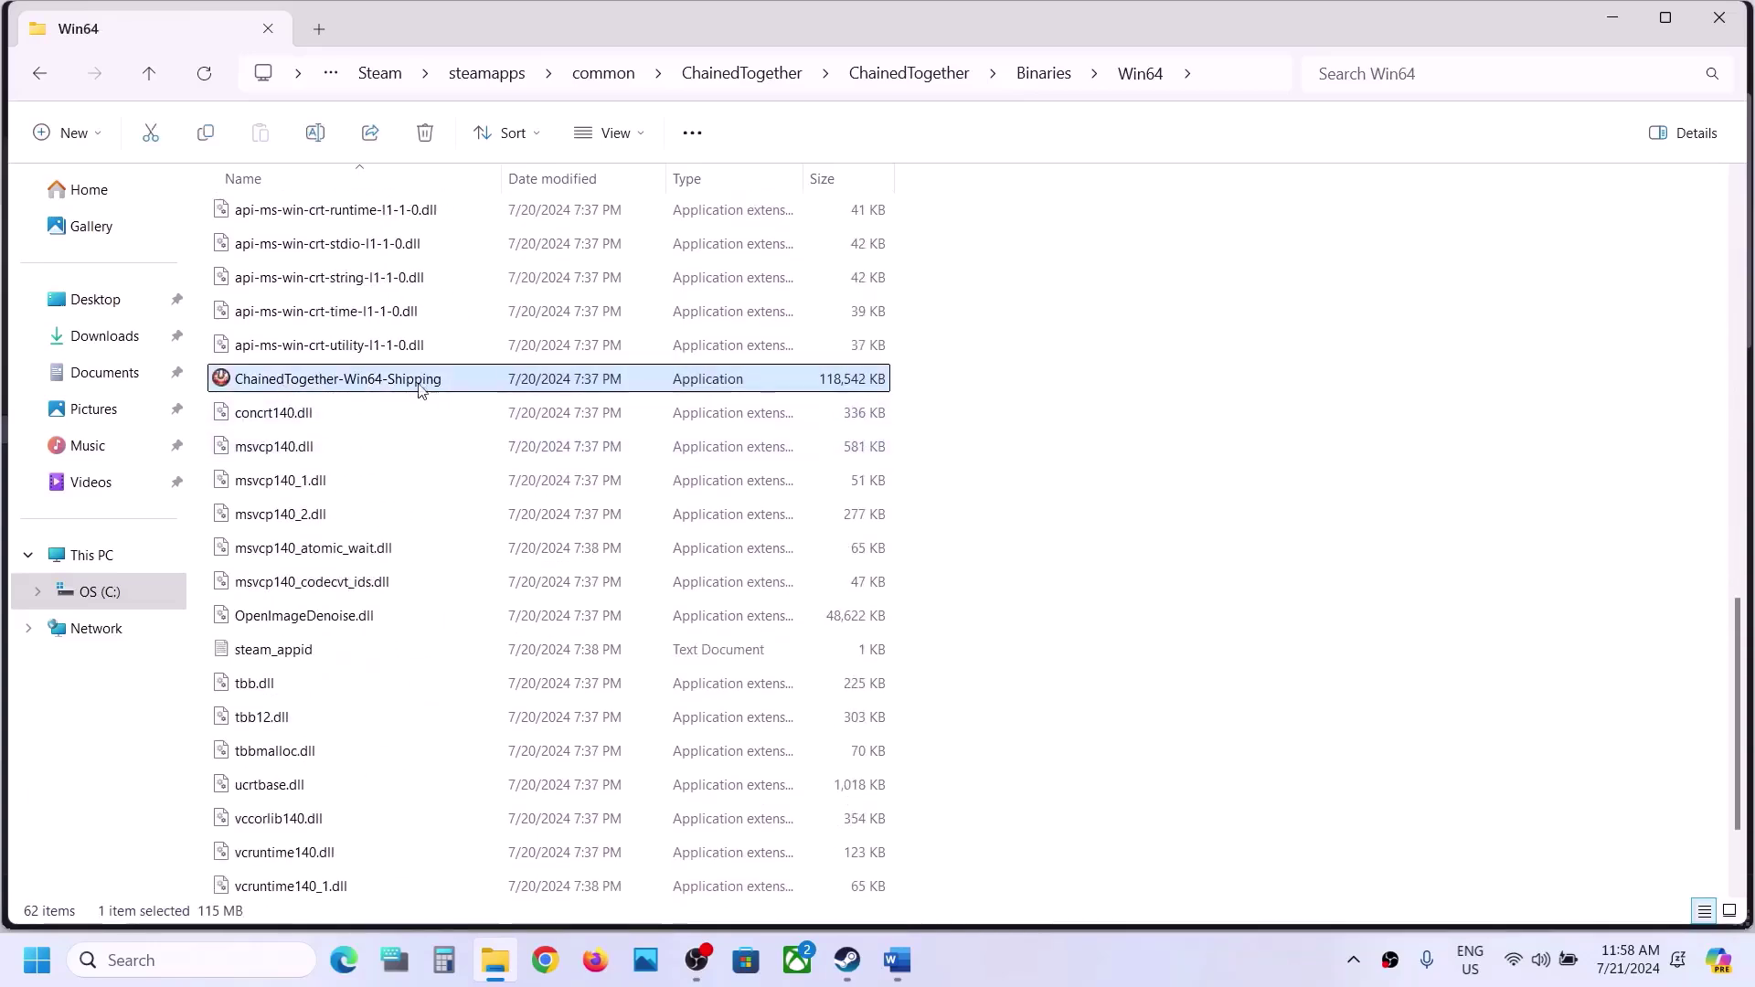
right_click(369, 387)
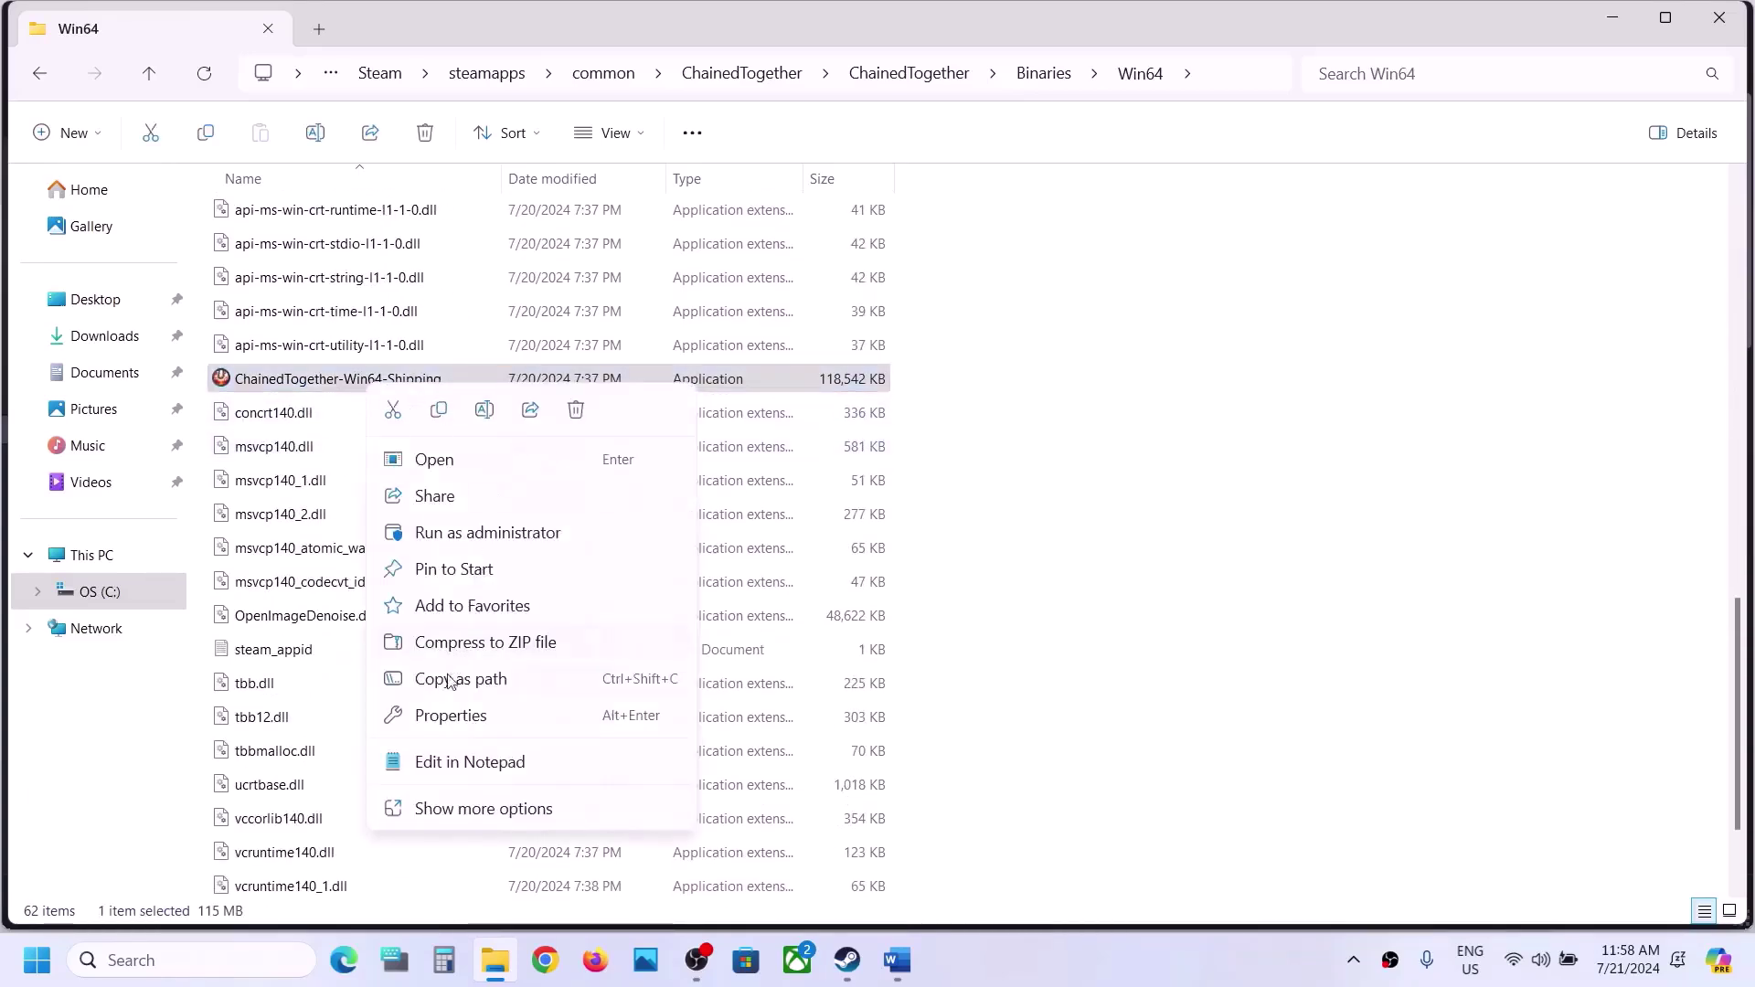
left_click(435, 717)
left_click(503, 362)
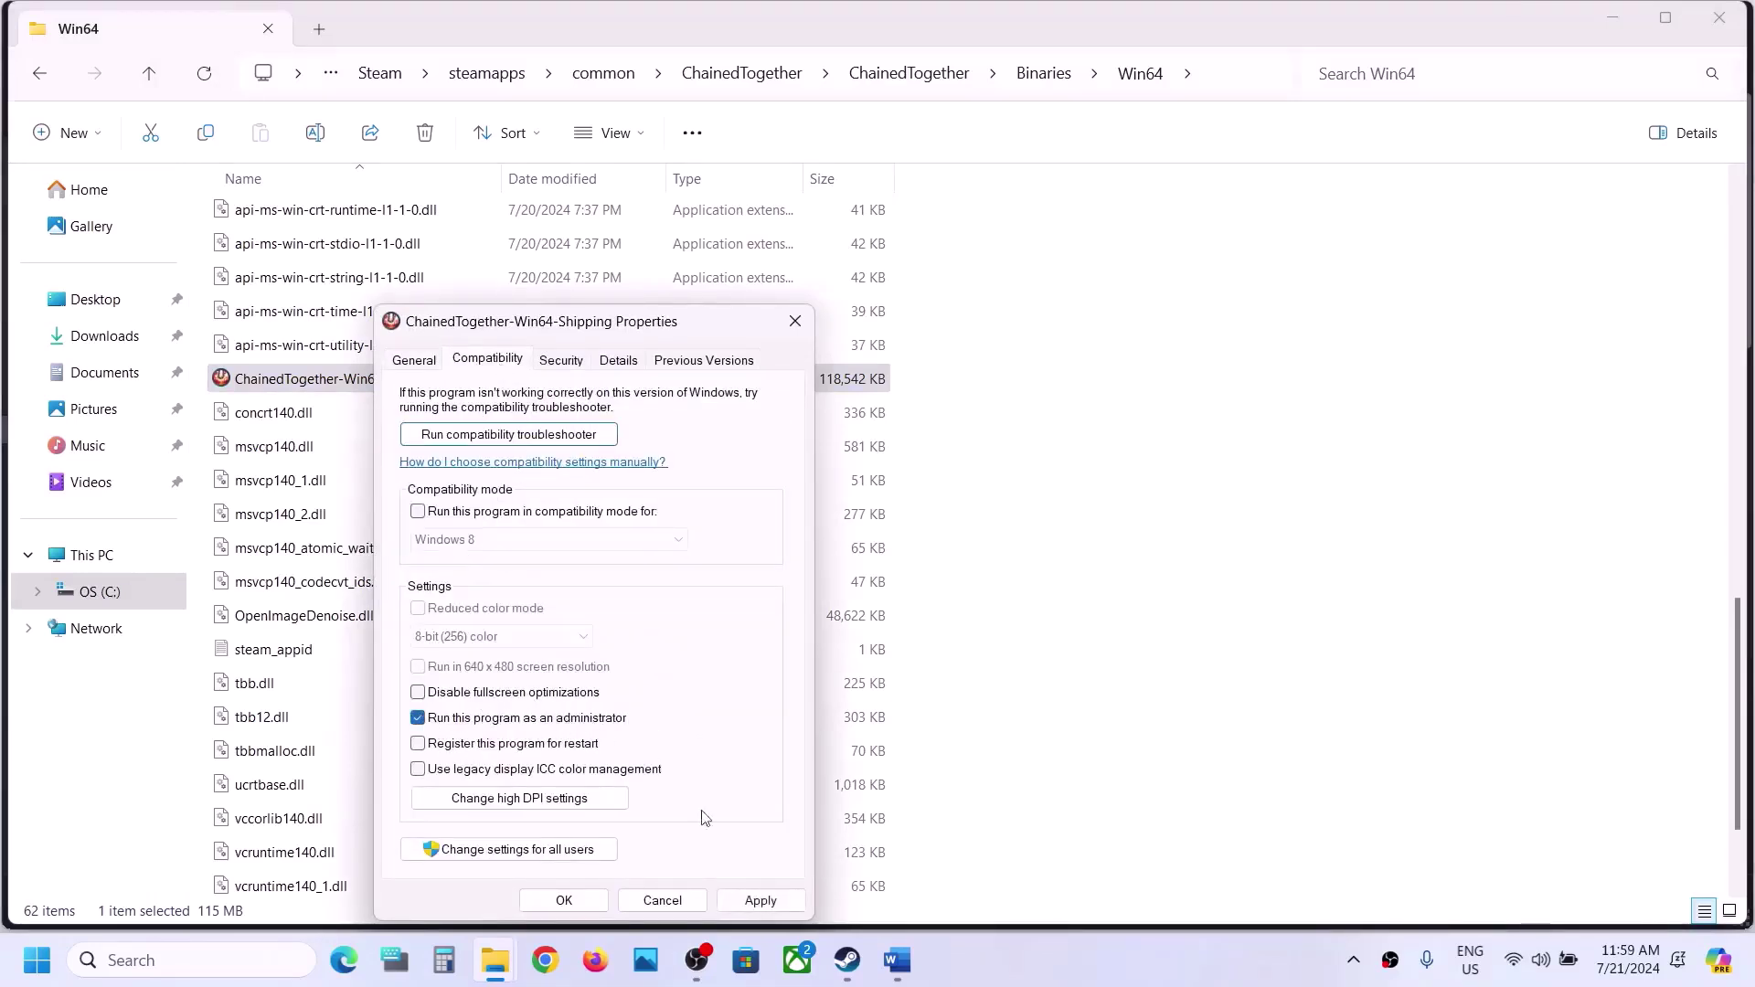
left_click(759, 901)
left_click(580, 907)
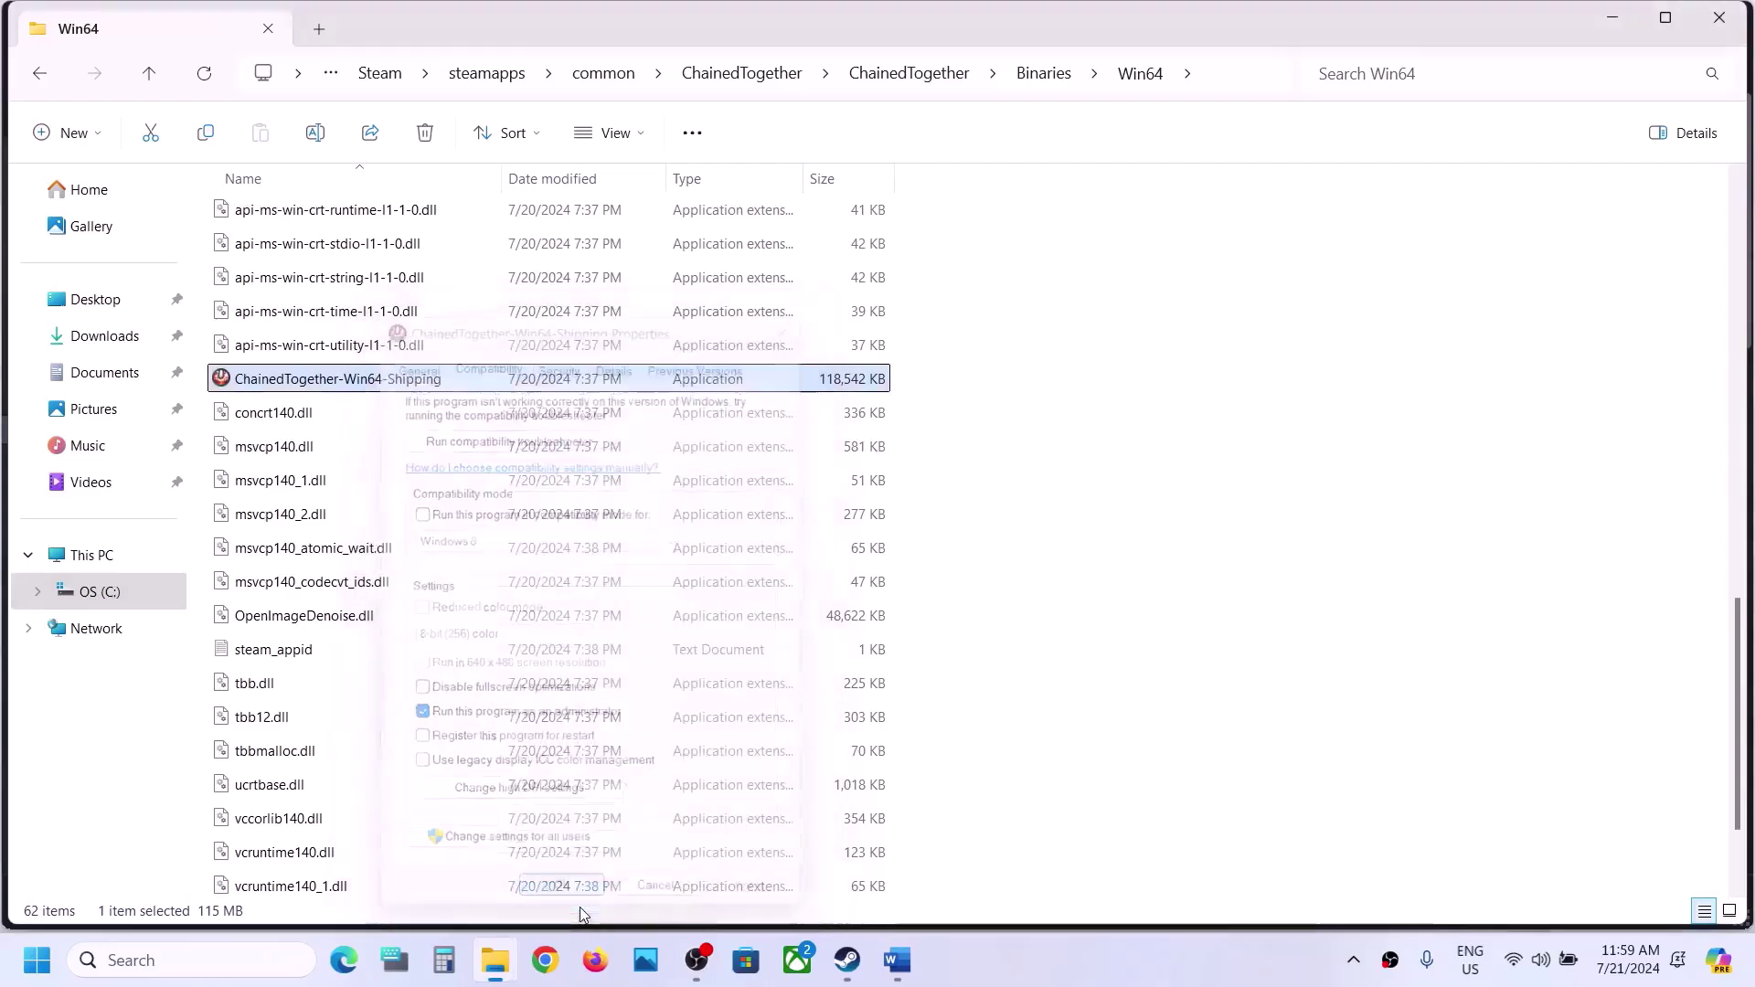
Turn on compatibility mode for ChainedTogether-Win64-Shipping.
right_click(354, 384)
left_click(448, 717)
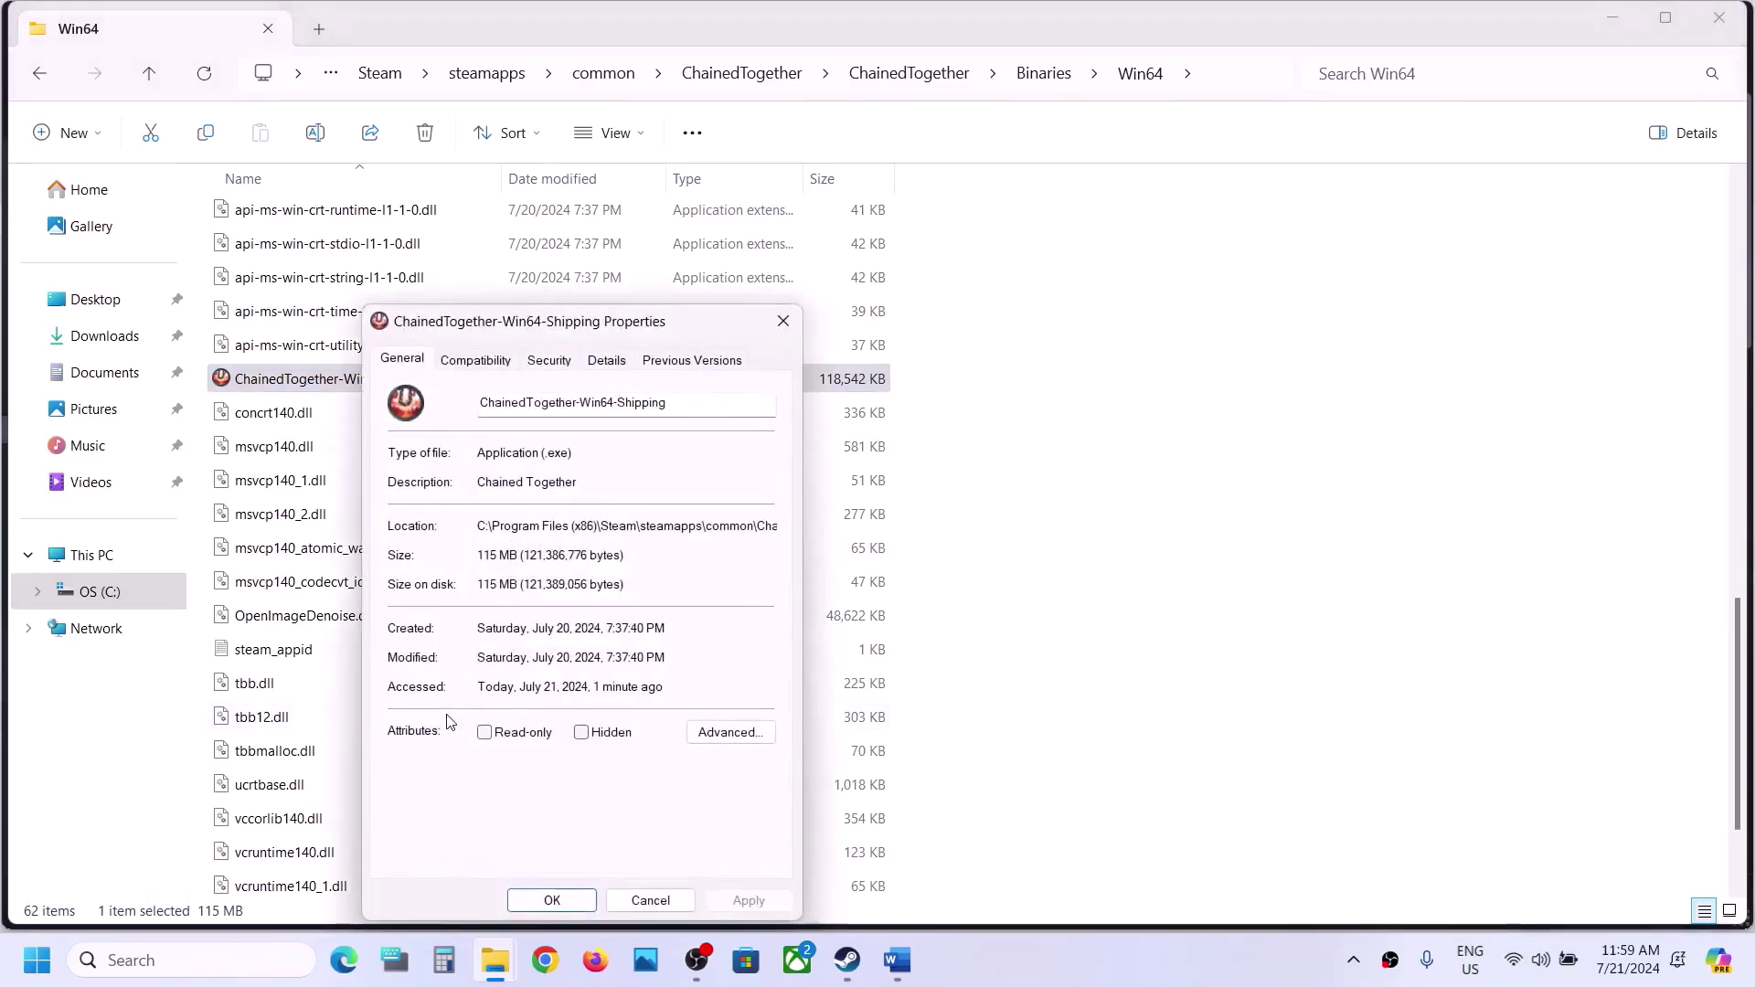
left_click(475, 365)
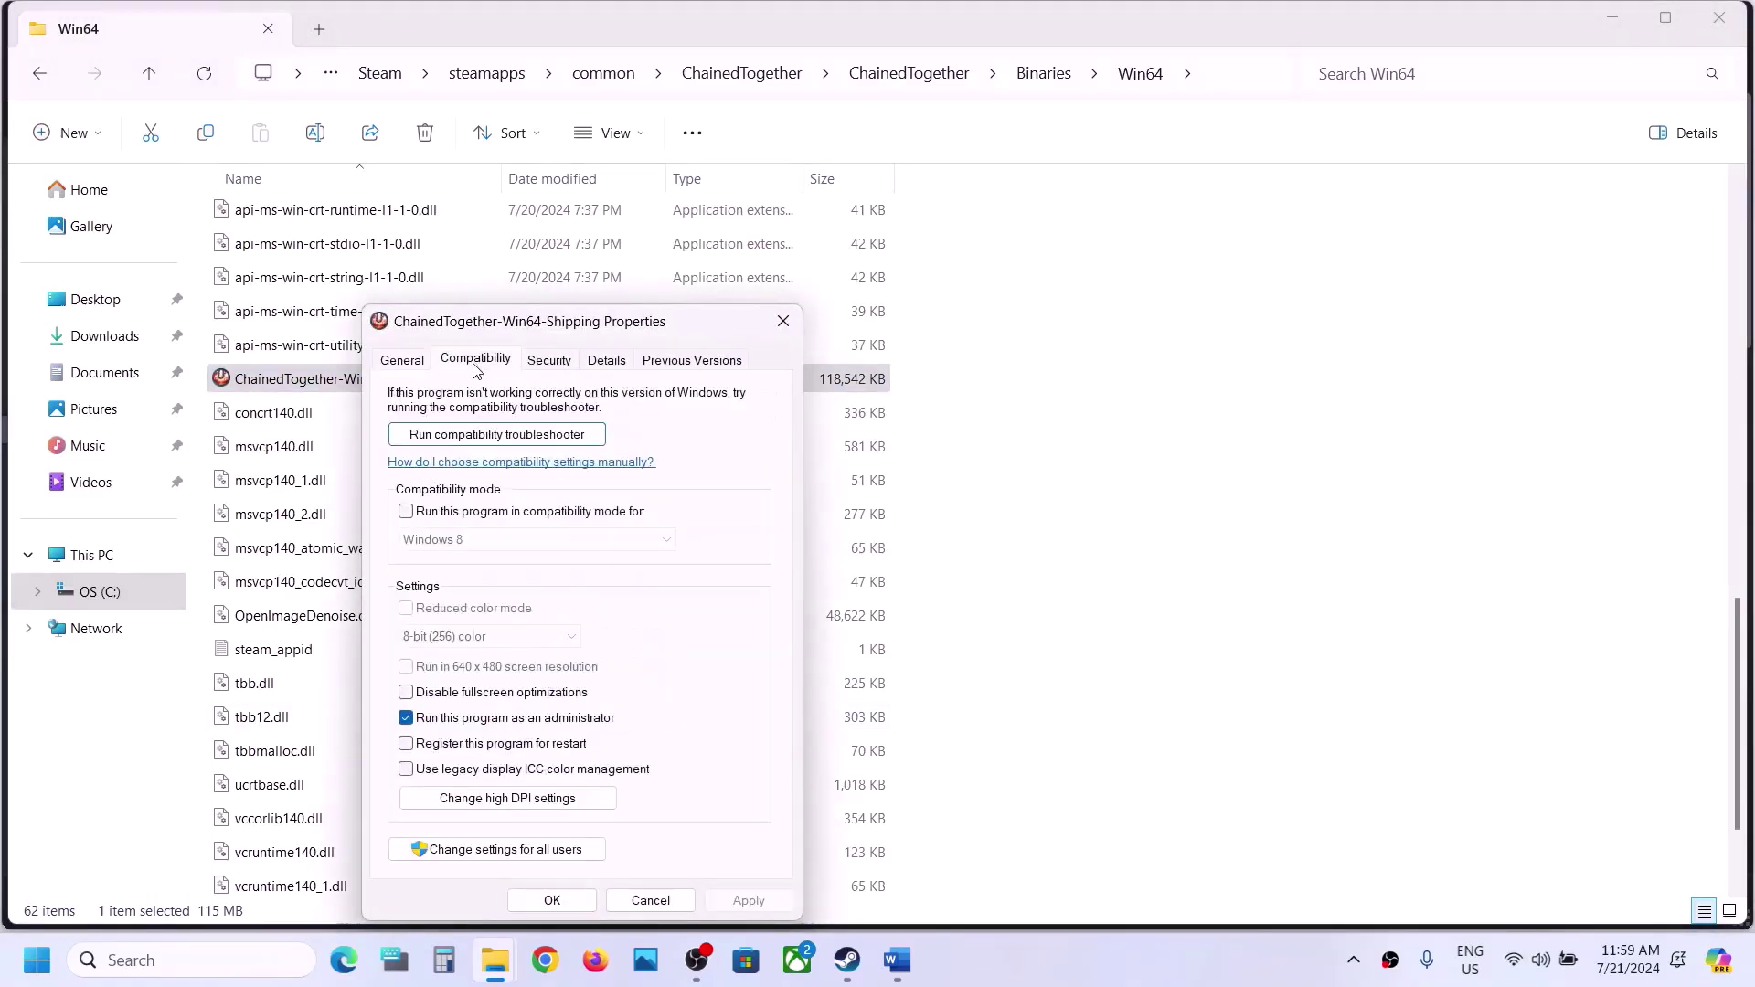
left_click(408, 513)
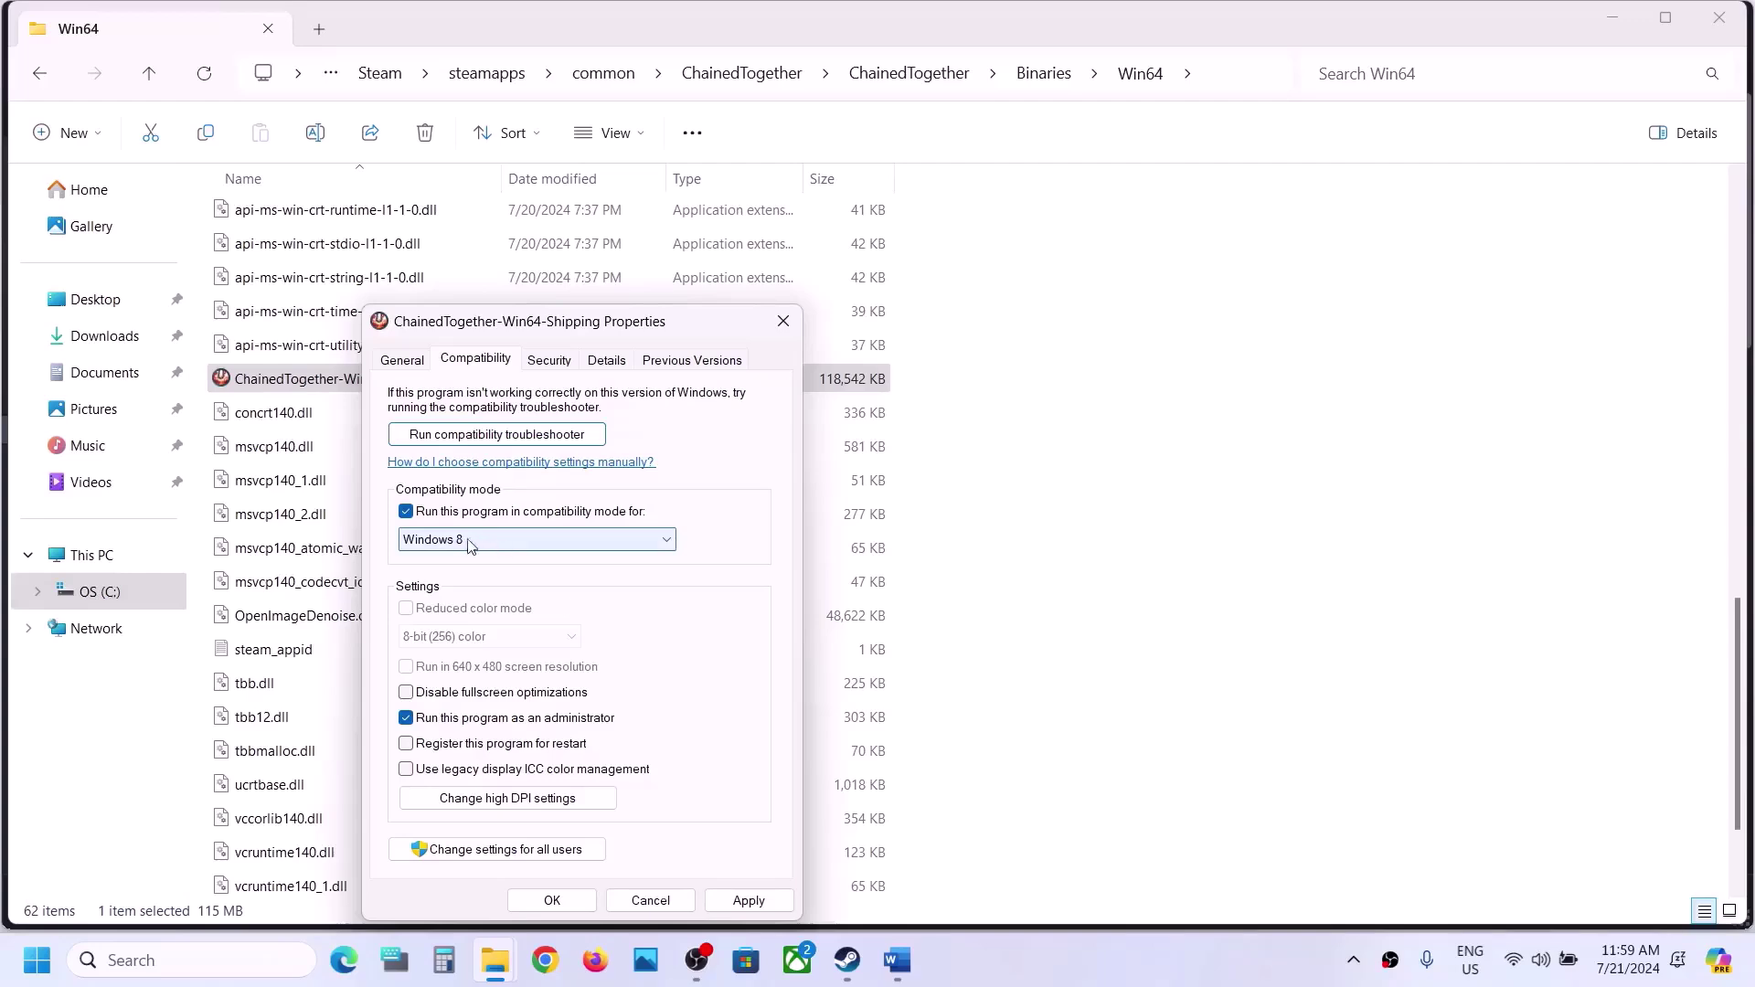
left_click(748, 900)
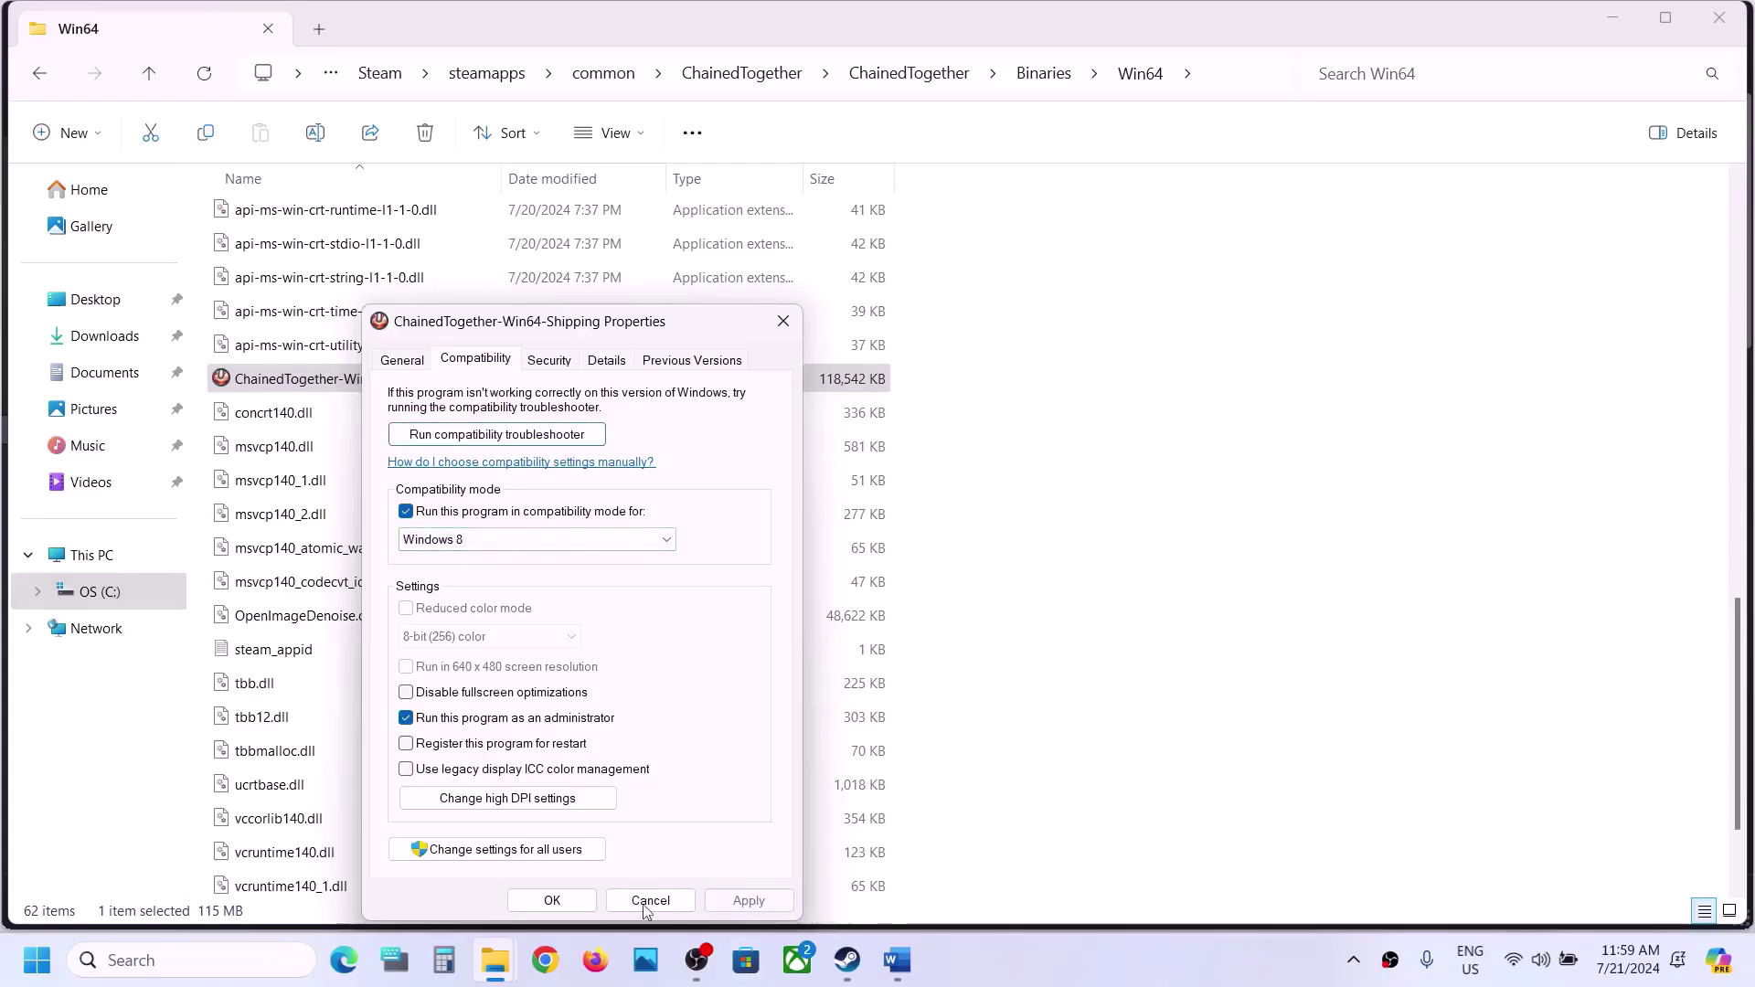
left_click(553, 900)
Choose Windows 7 compatibility mode and disable fullscreen optimizations for the Shipping executable.
right_click(393, 383)
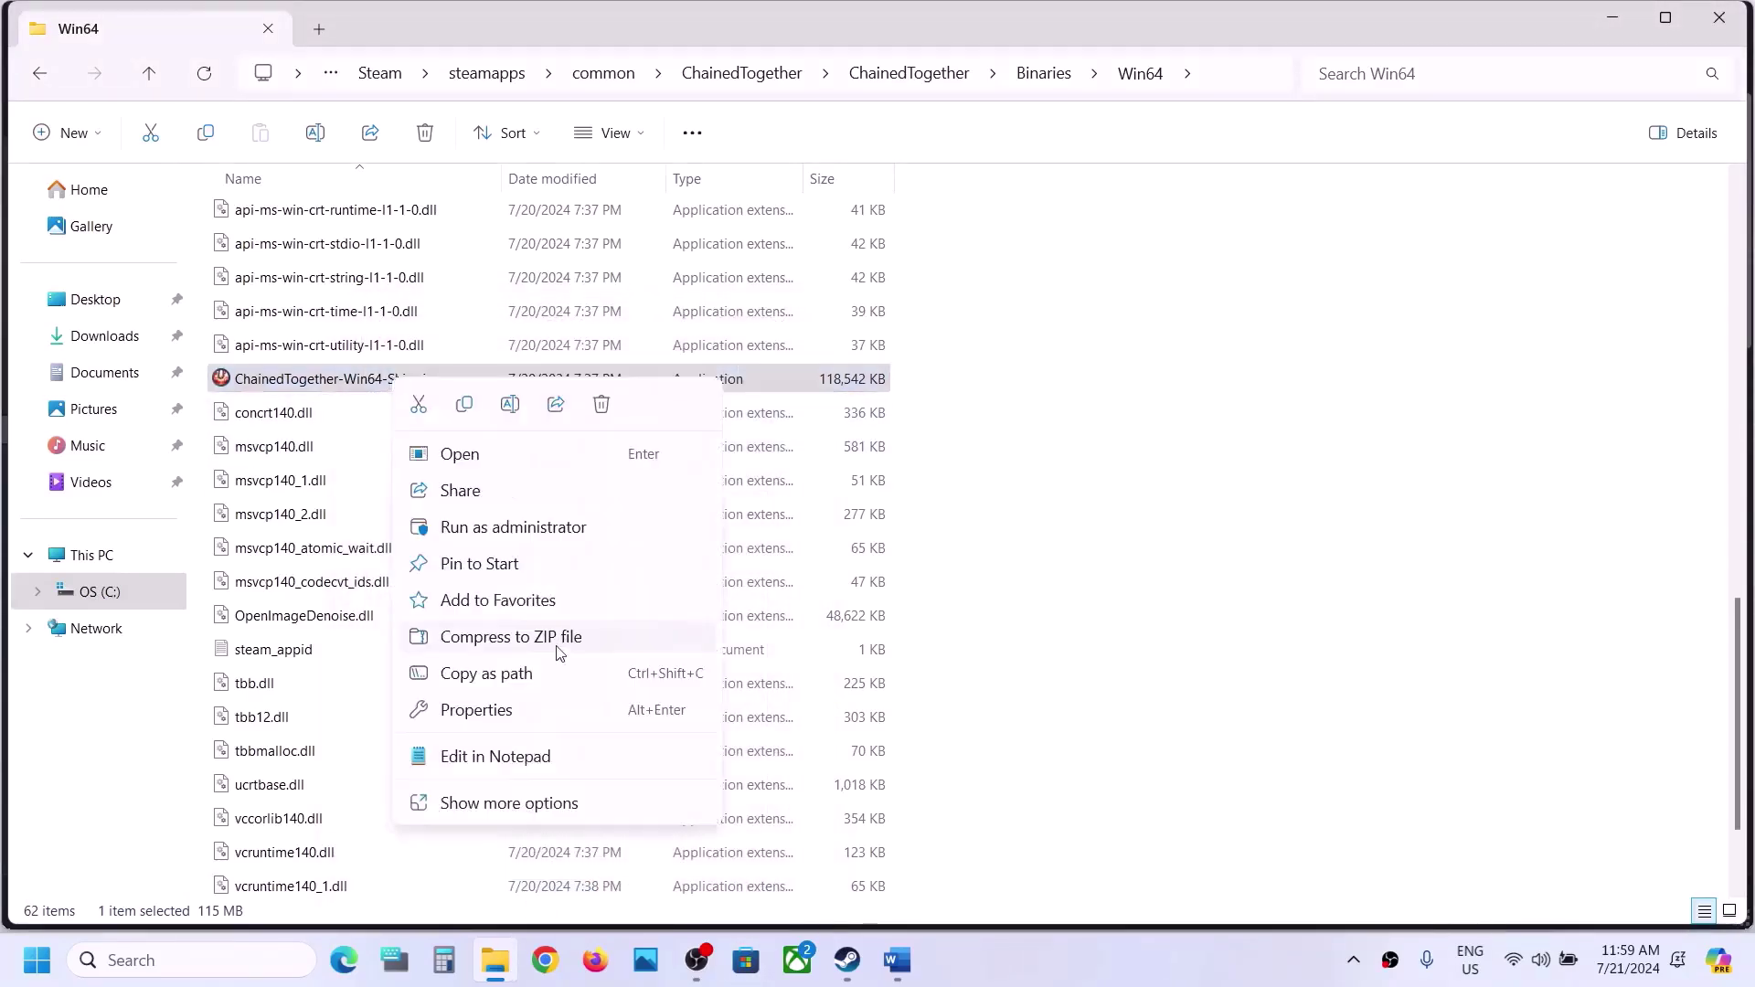
left_click(548, 704)
left_click(524, 366)
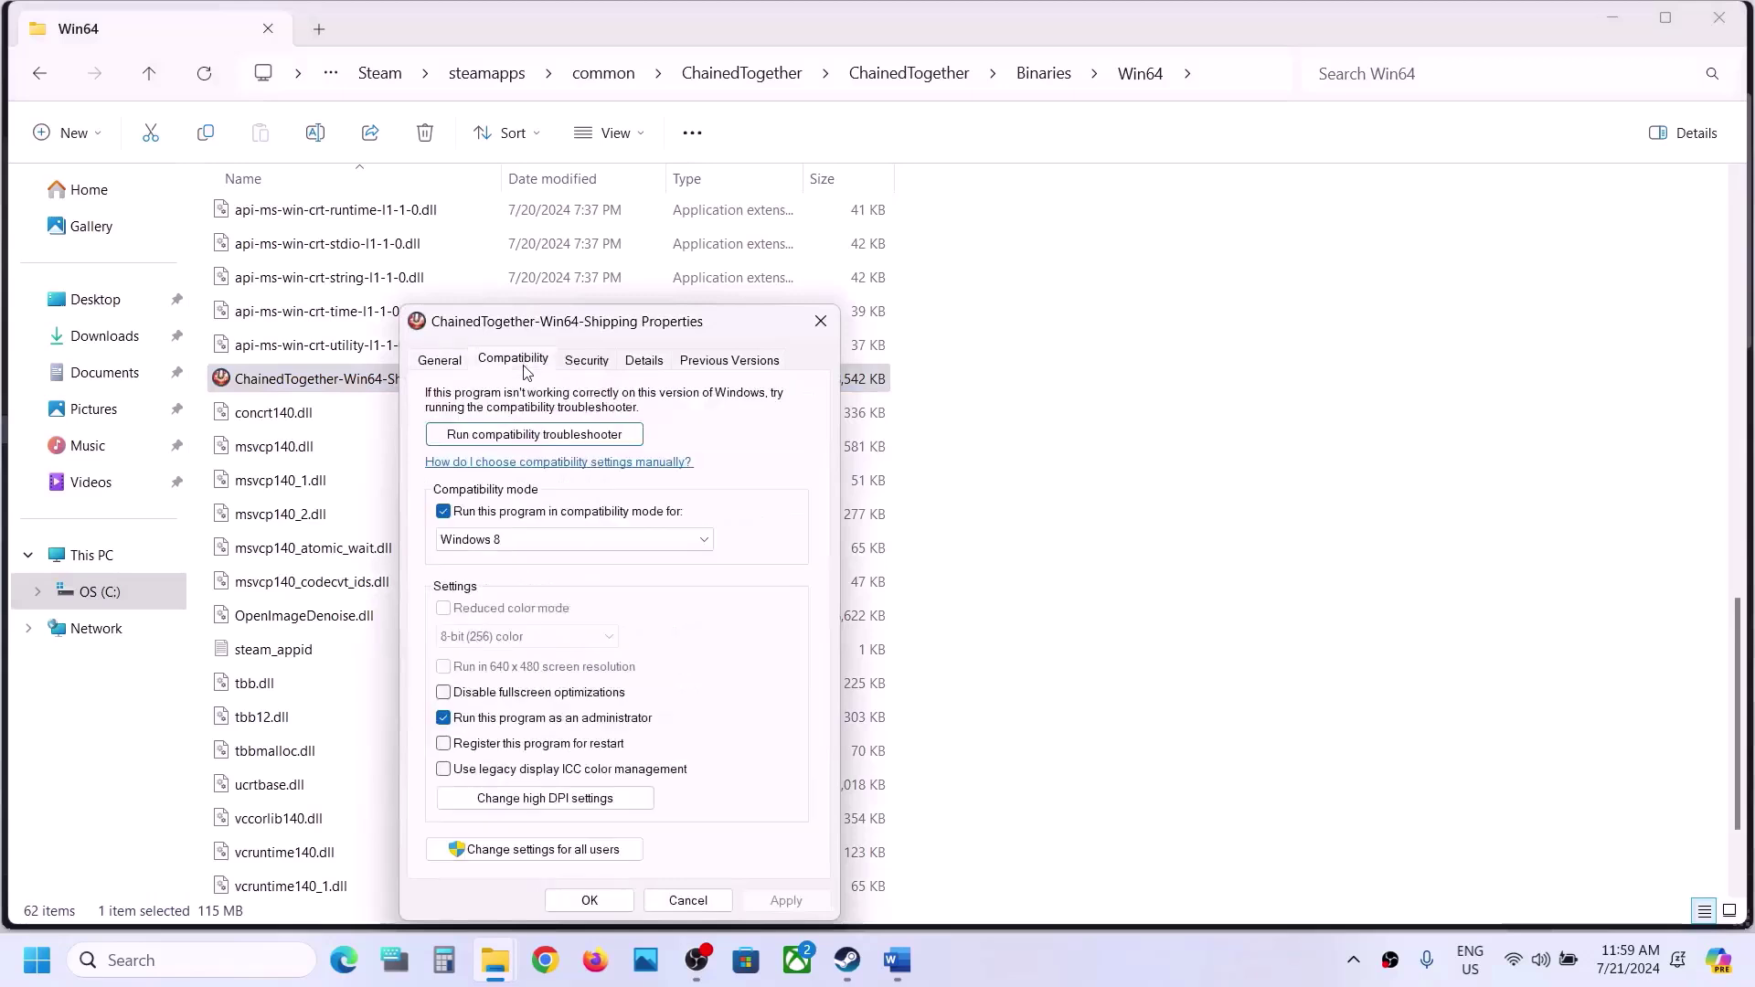
left_click(512, 540)
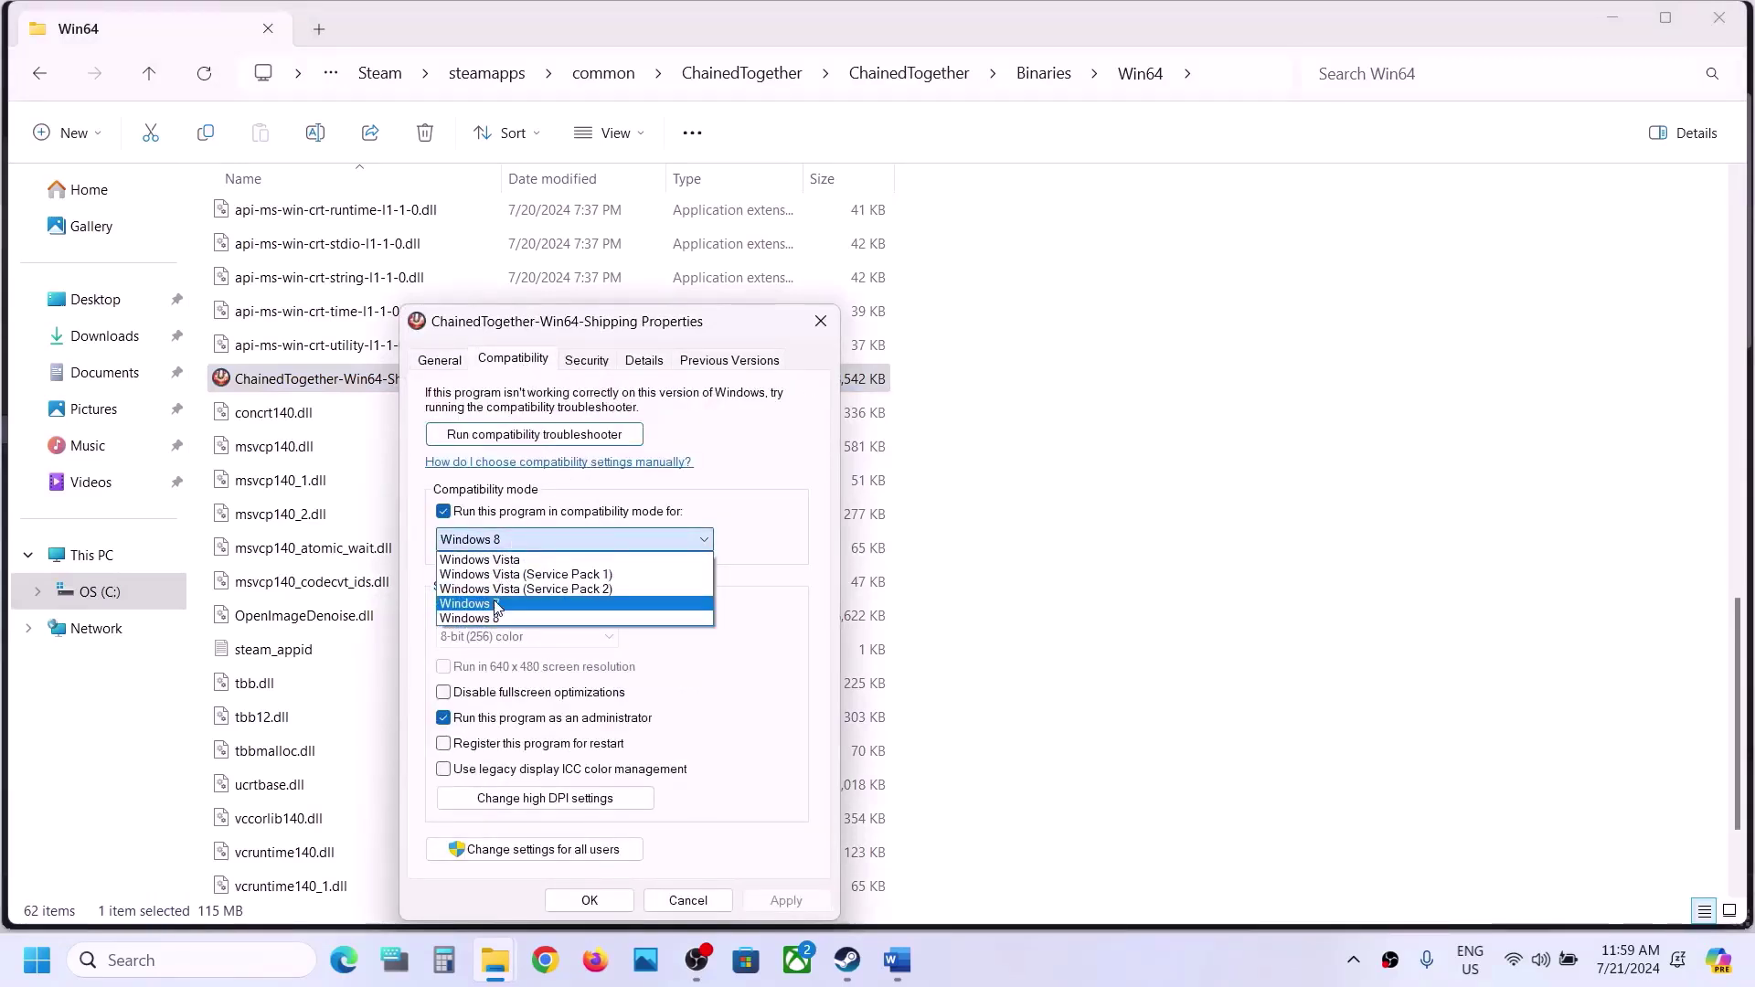
left_click(496, 603)
left_click(773, 903)
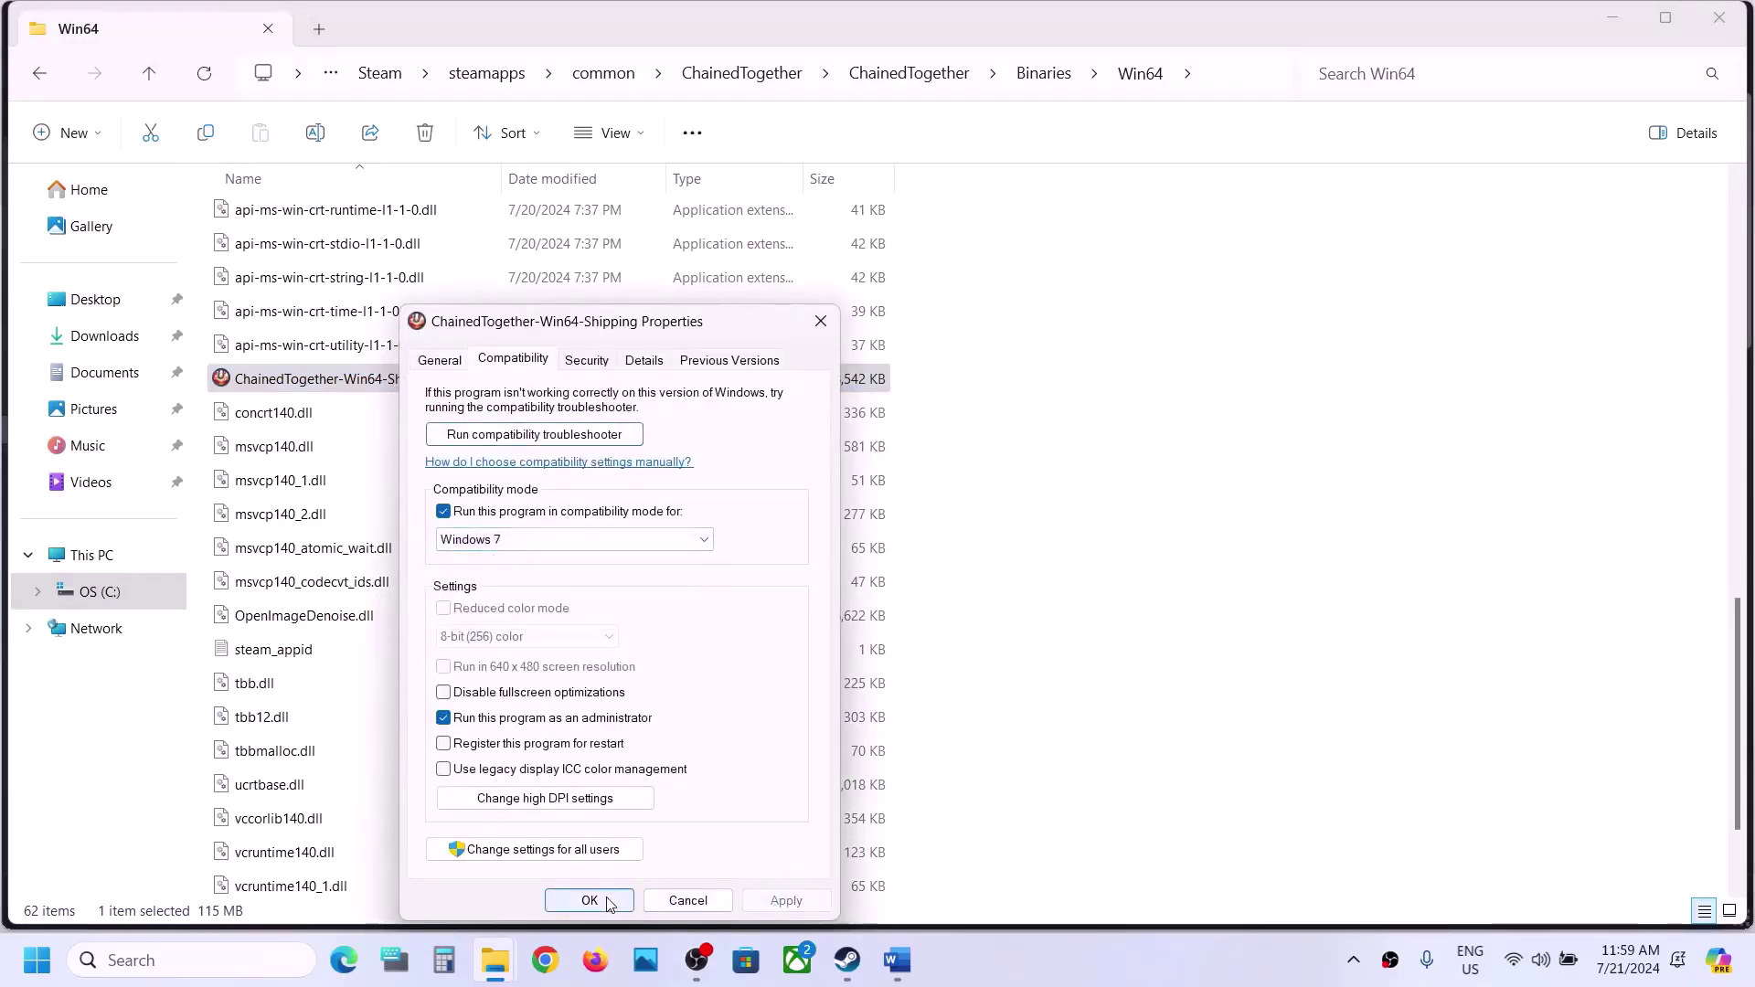
left_click(469, 701)
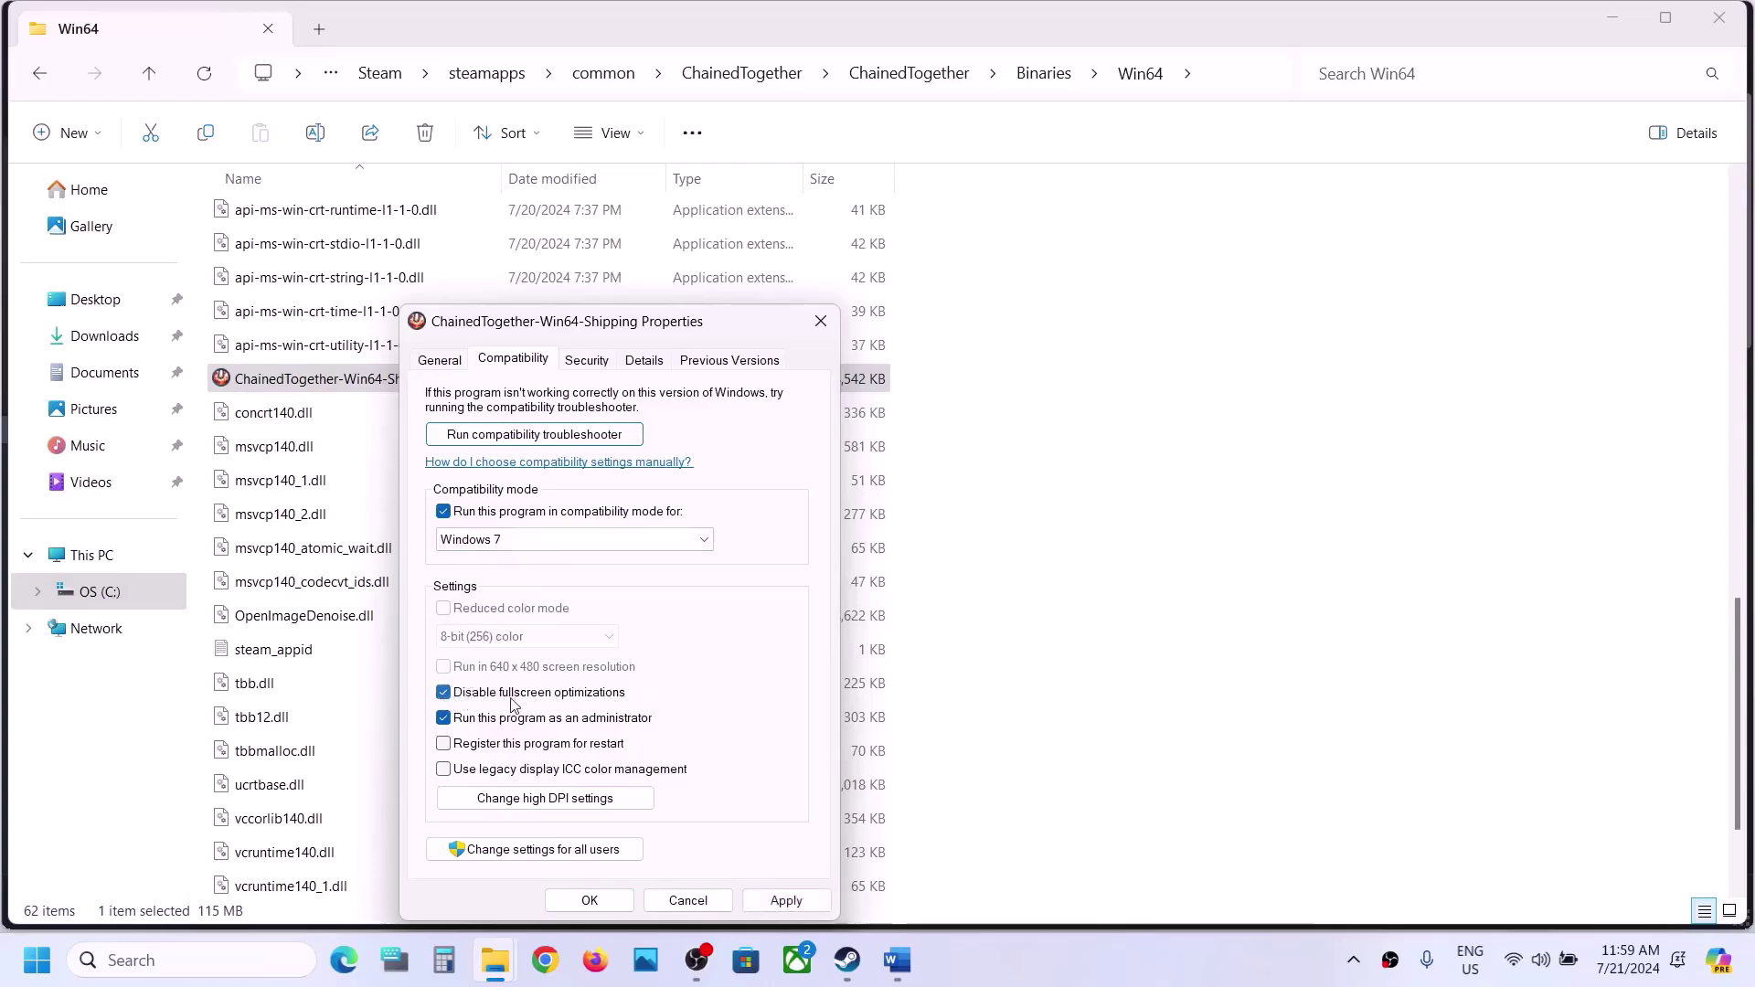
left_click(778, 900)
left_click(590, 900)
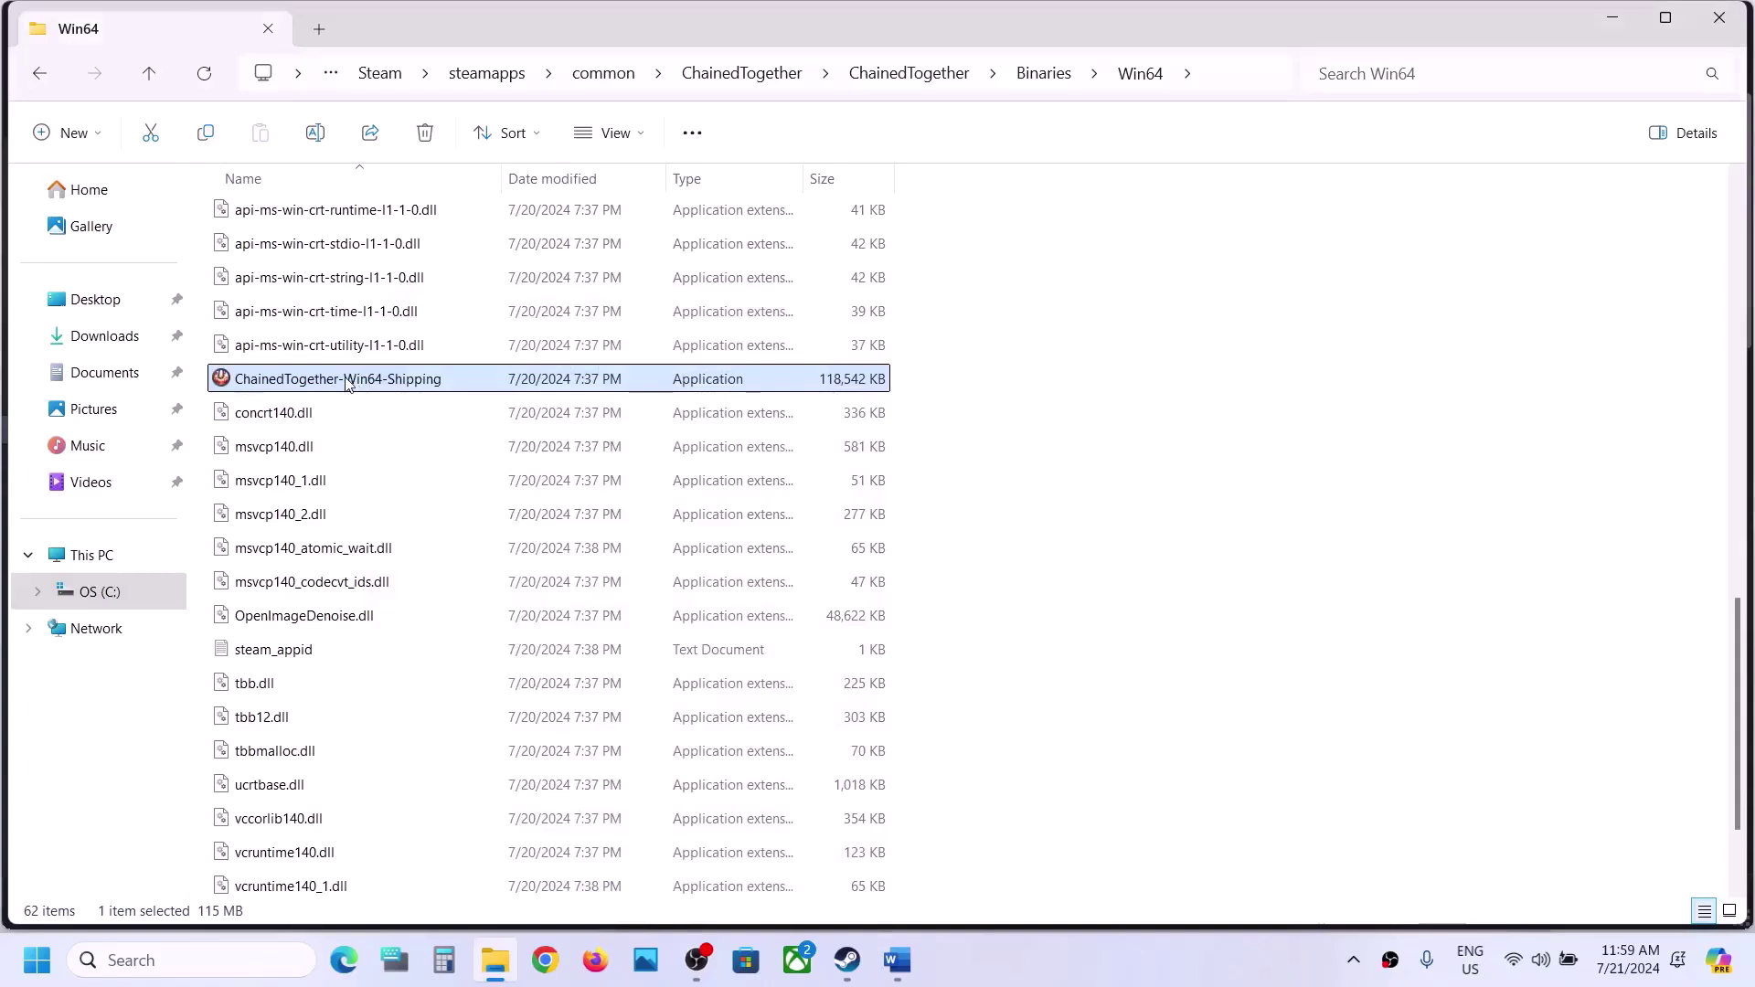
Go up to the game's main install folder and select the ChainedTogether launcher.
left_click(150, 75)
left_click(150, 75)
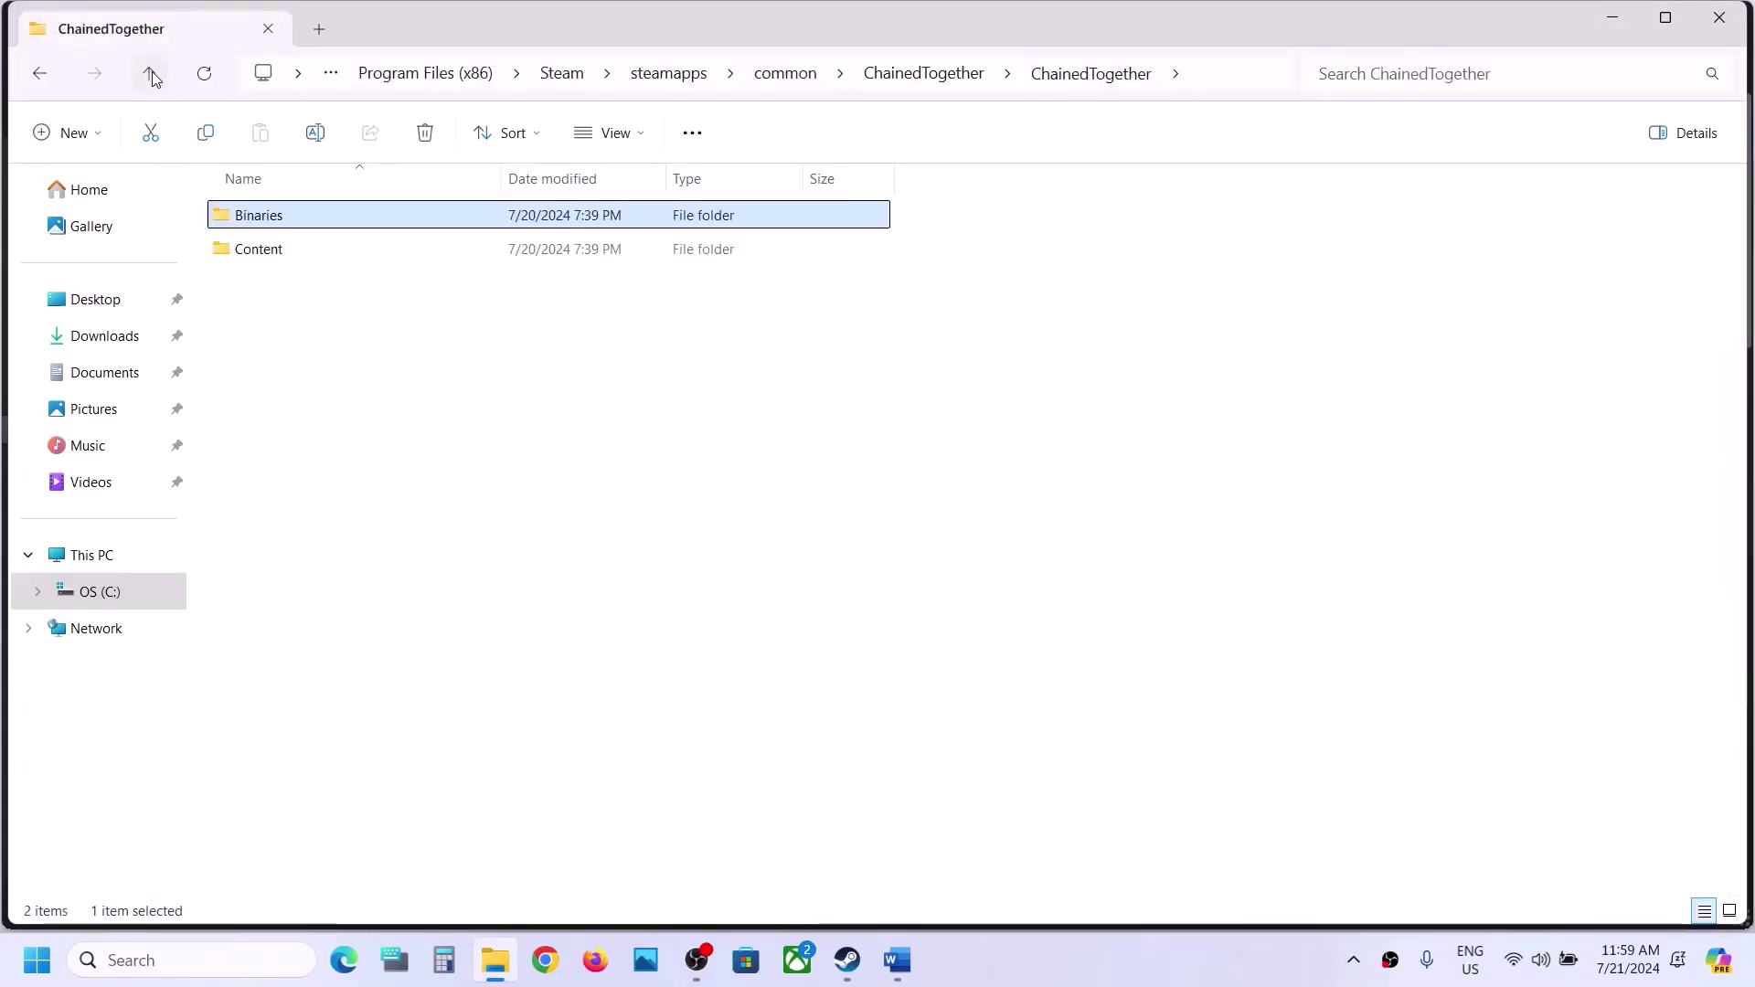
left_click(151, 75)
left_click(289, 291)
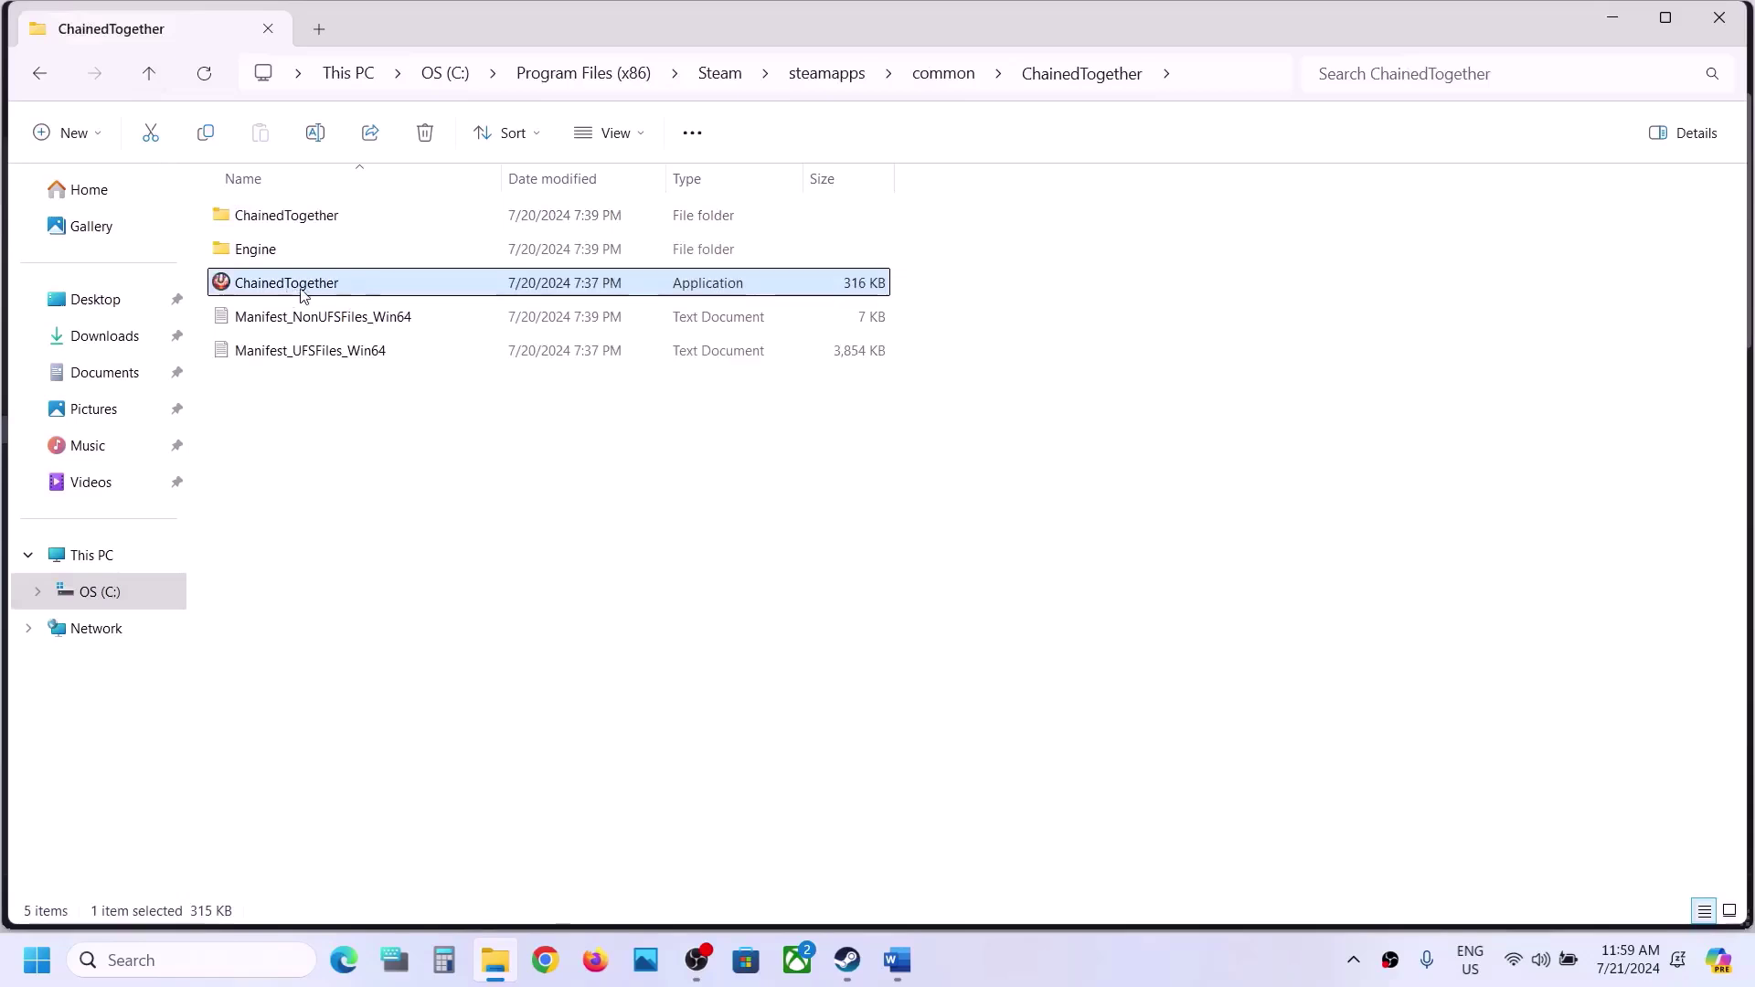
Set the launcher to run as administrator in Windows 8 compatibility mode.
right_click(295, 290)
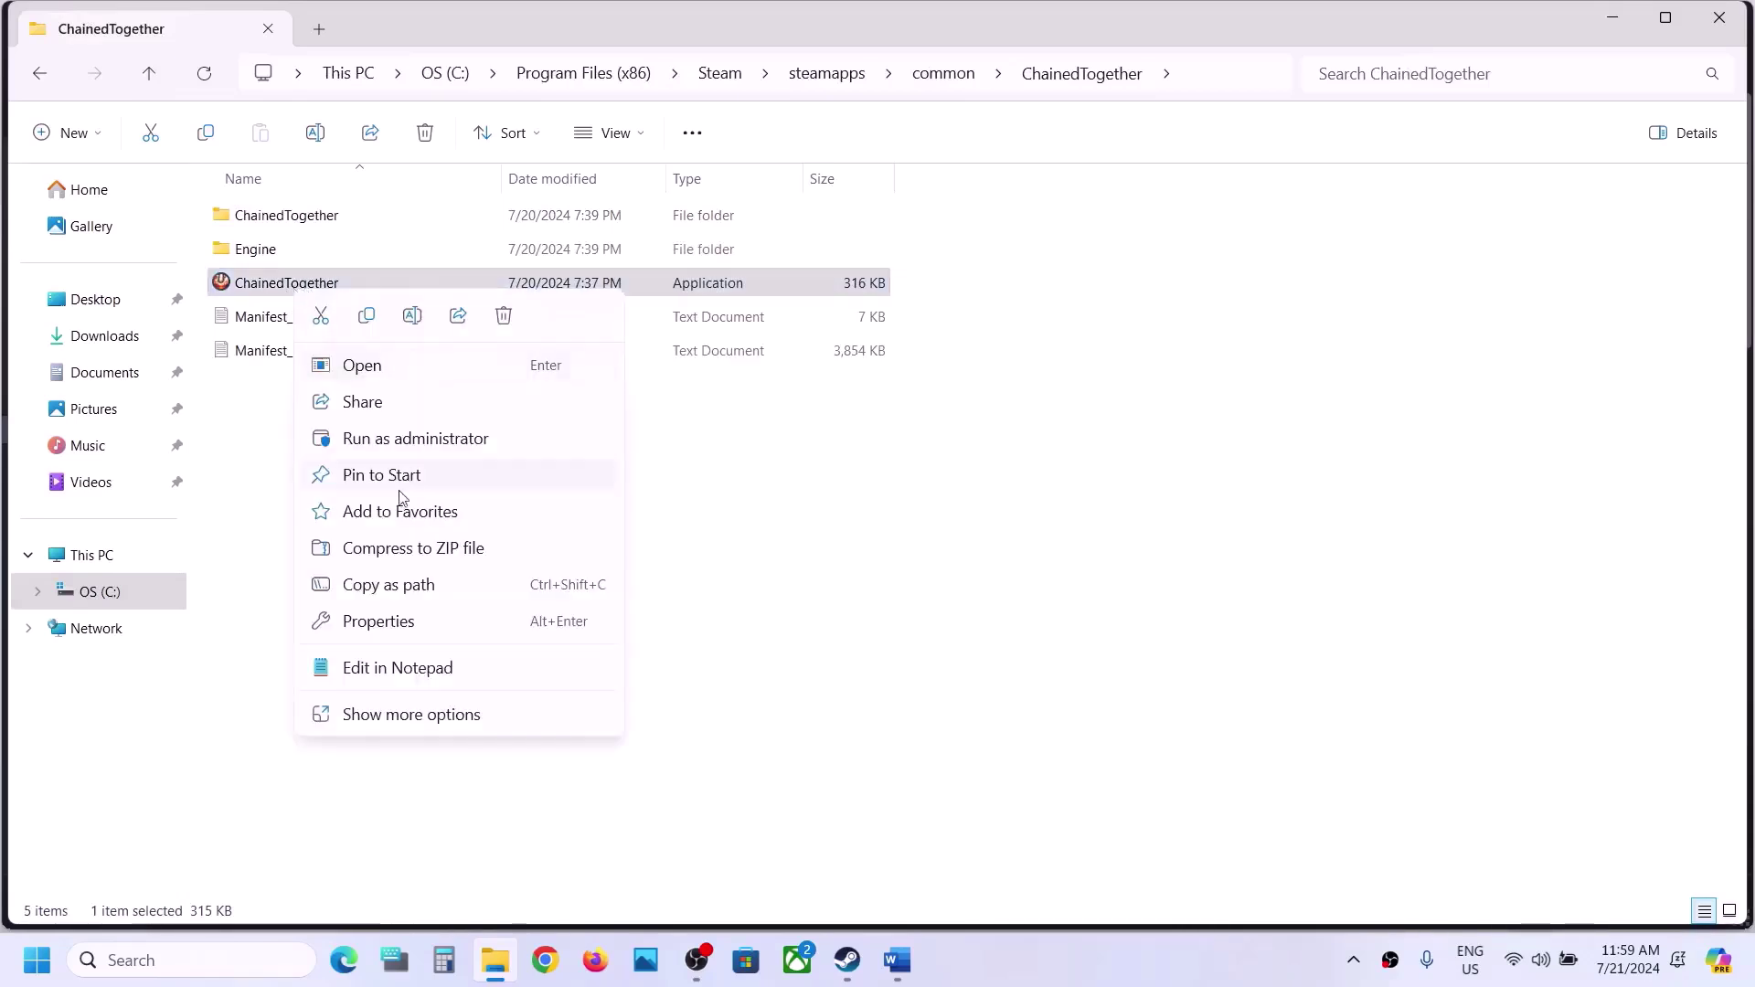
left_click(382, 621)
left_click(439, 346)
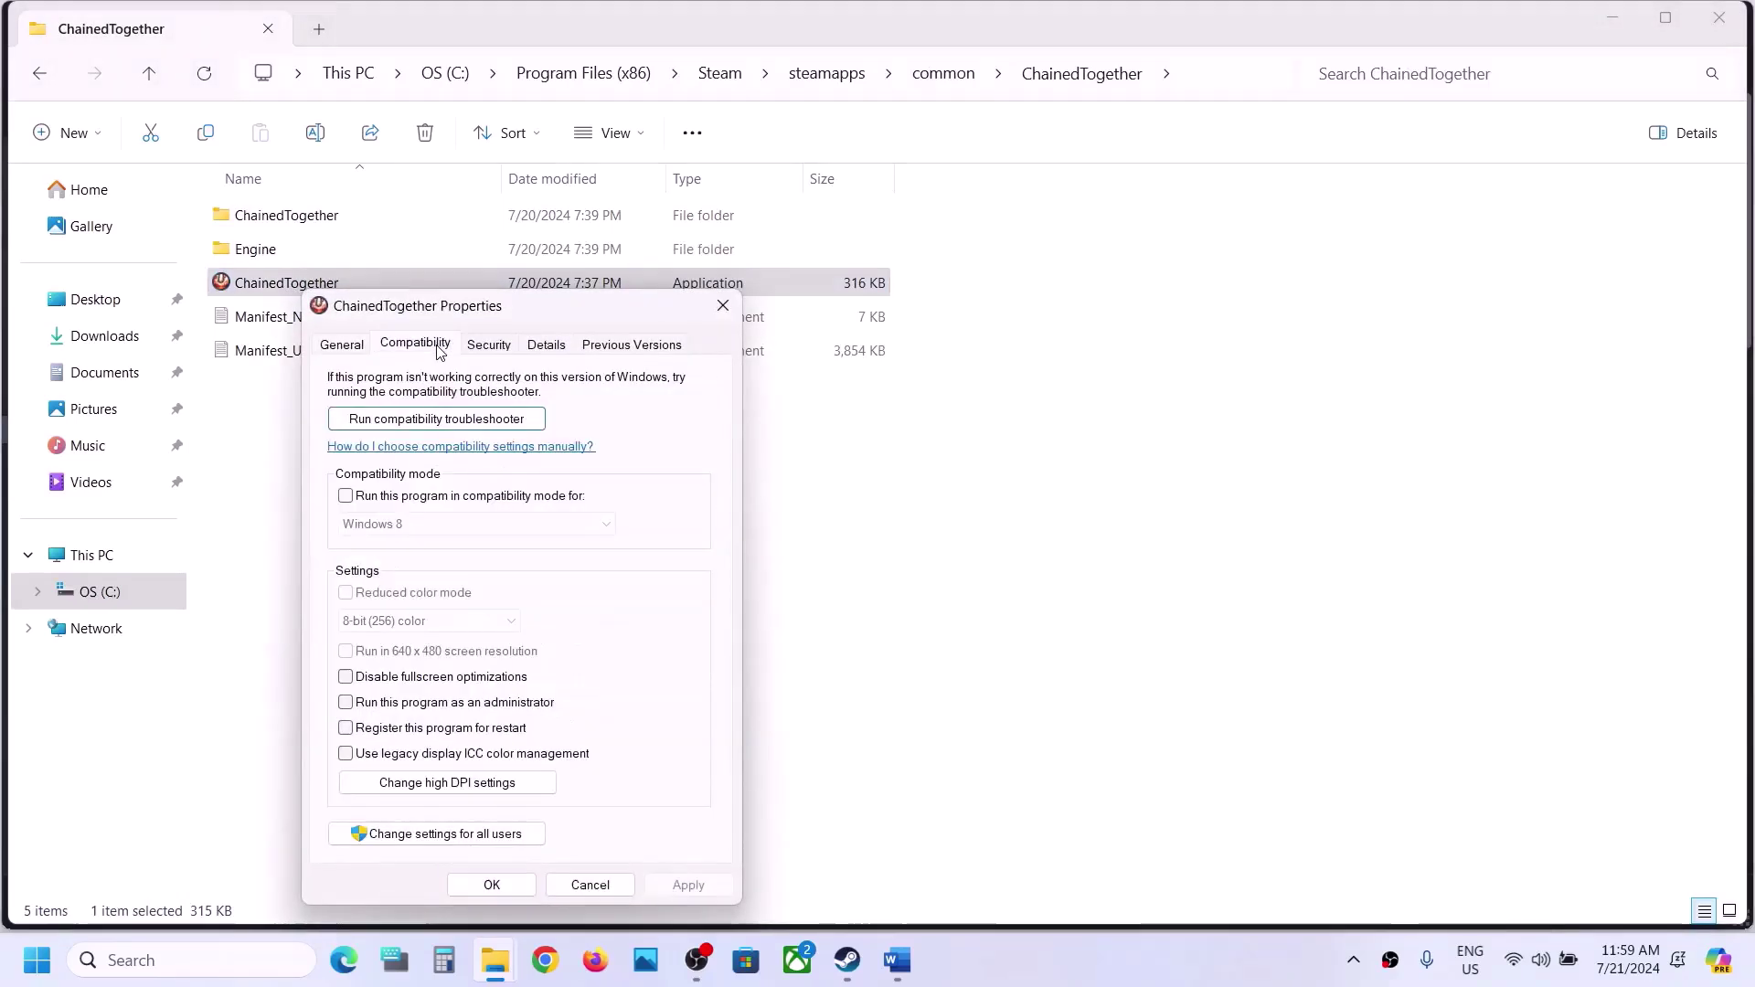
left_click(346, 702)
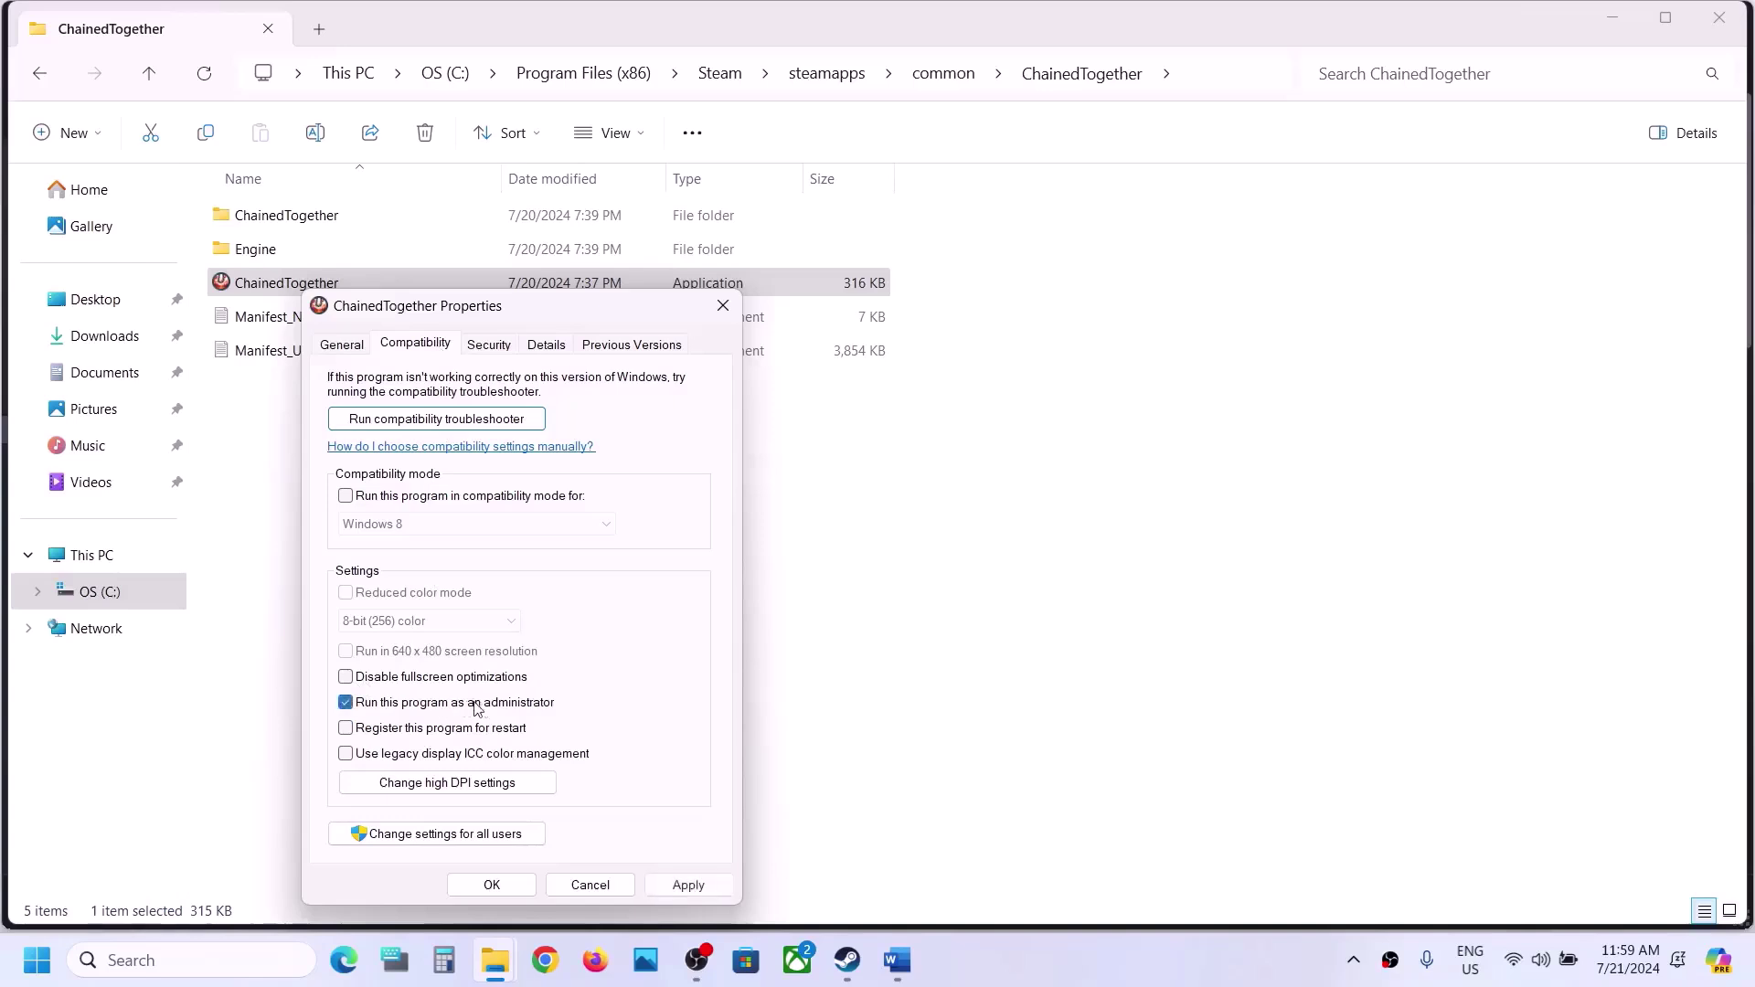
left_click(687, 882)
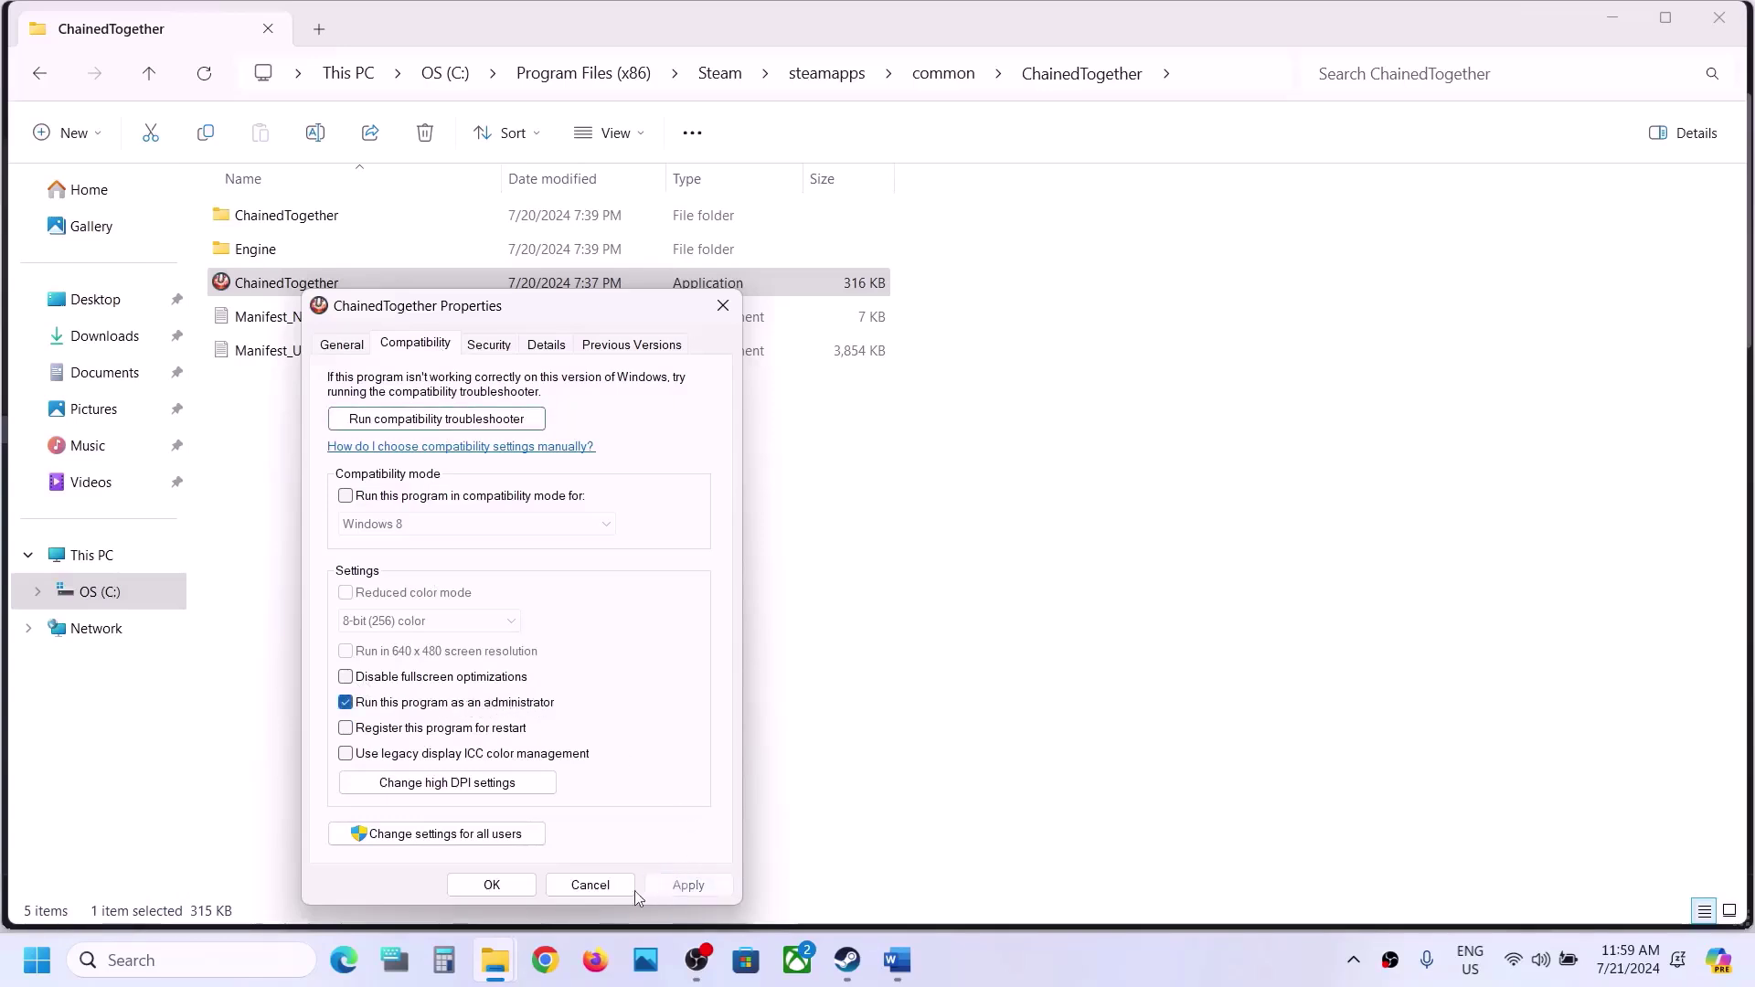
left_click(345, 497)
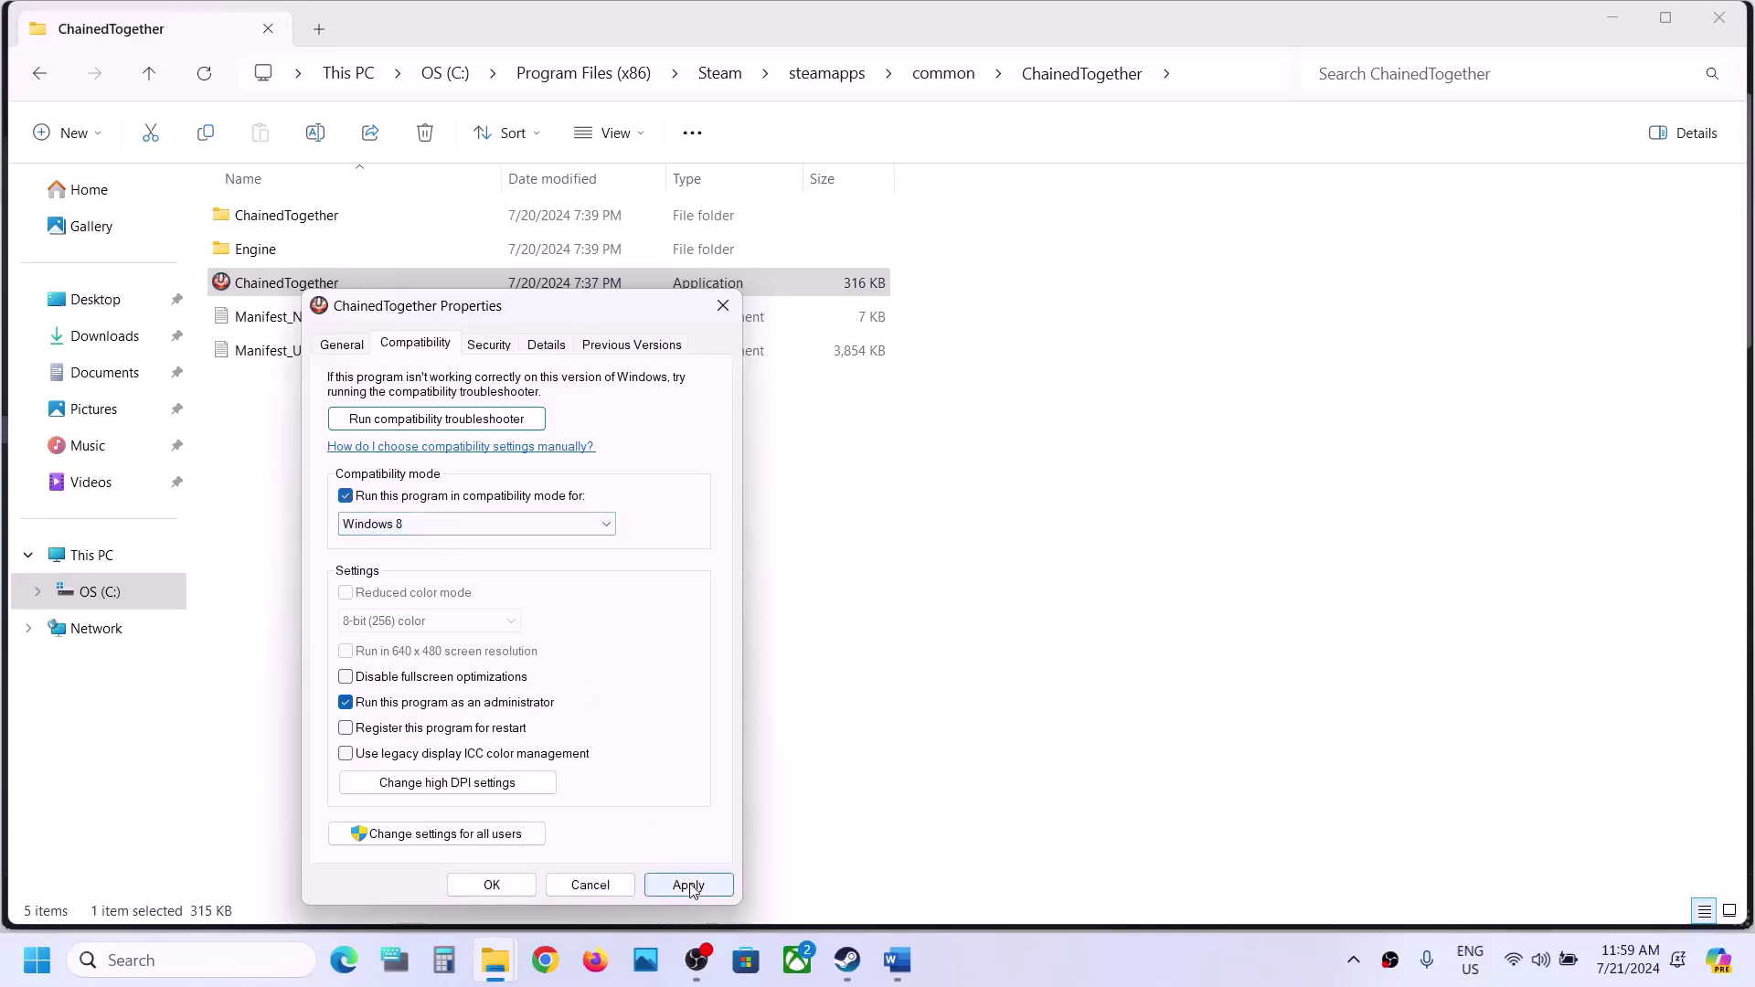
left_click(690, 887)
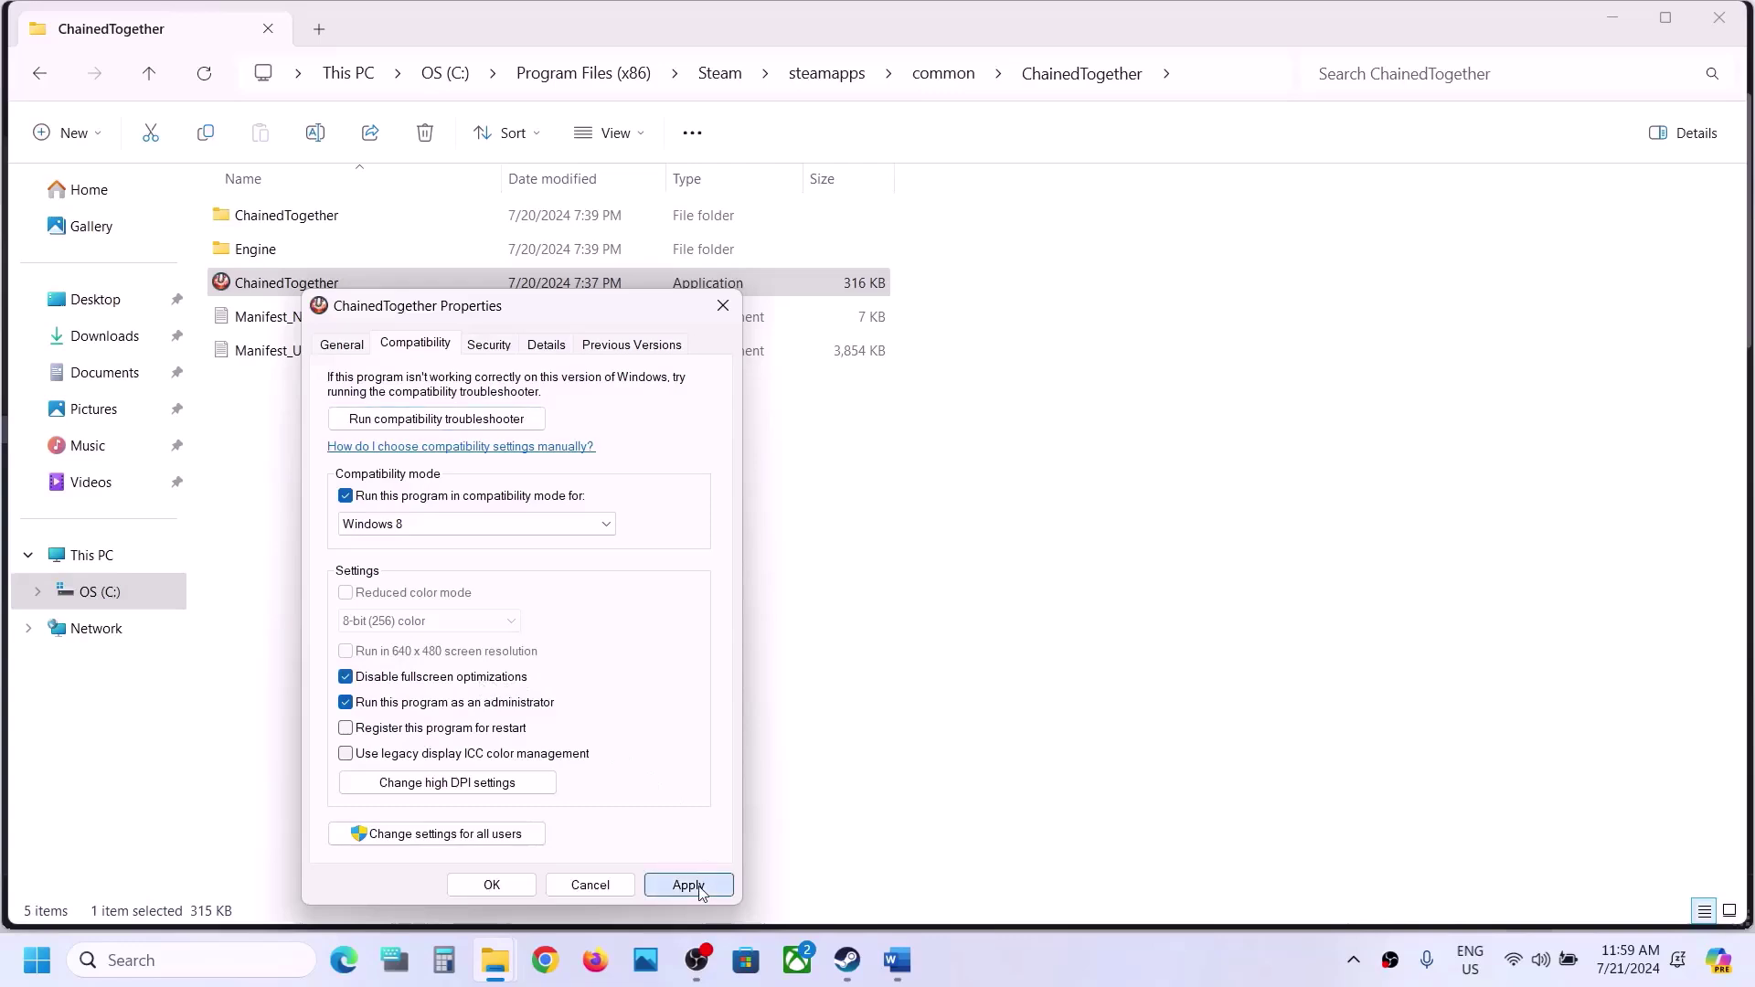
left_click(503, 891)
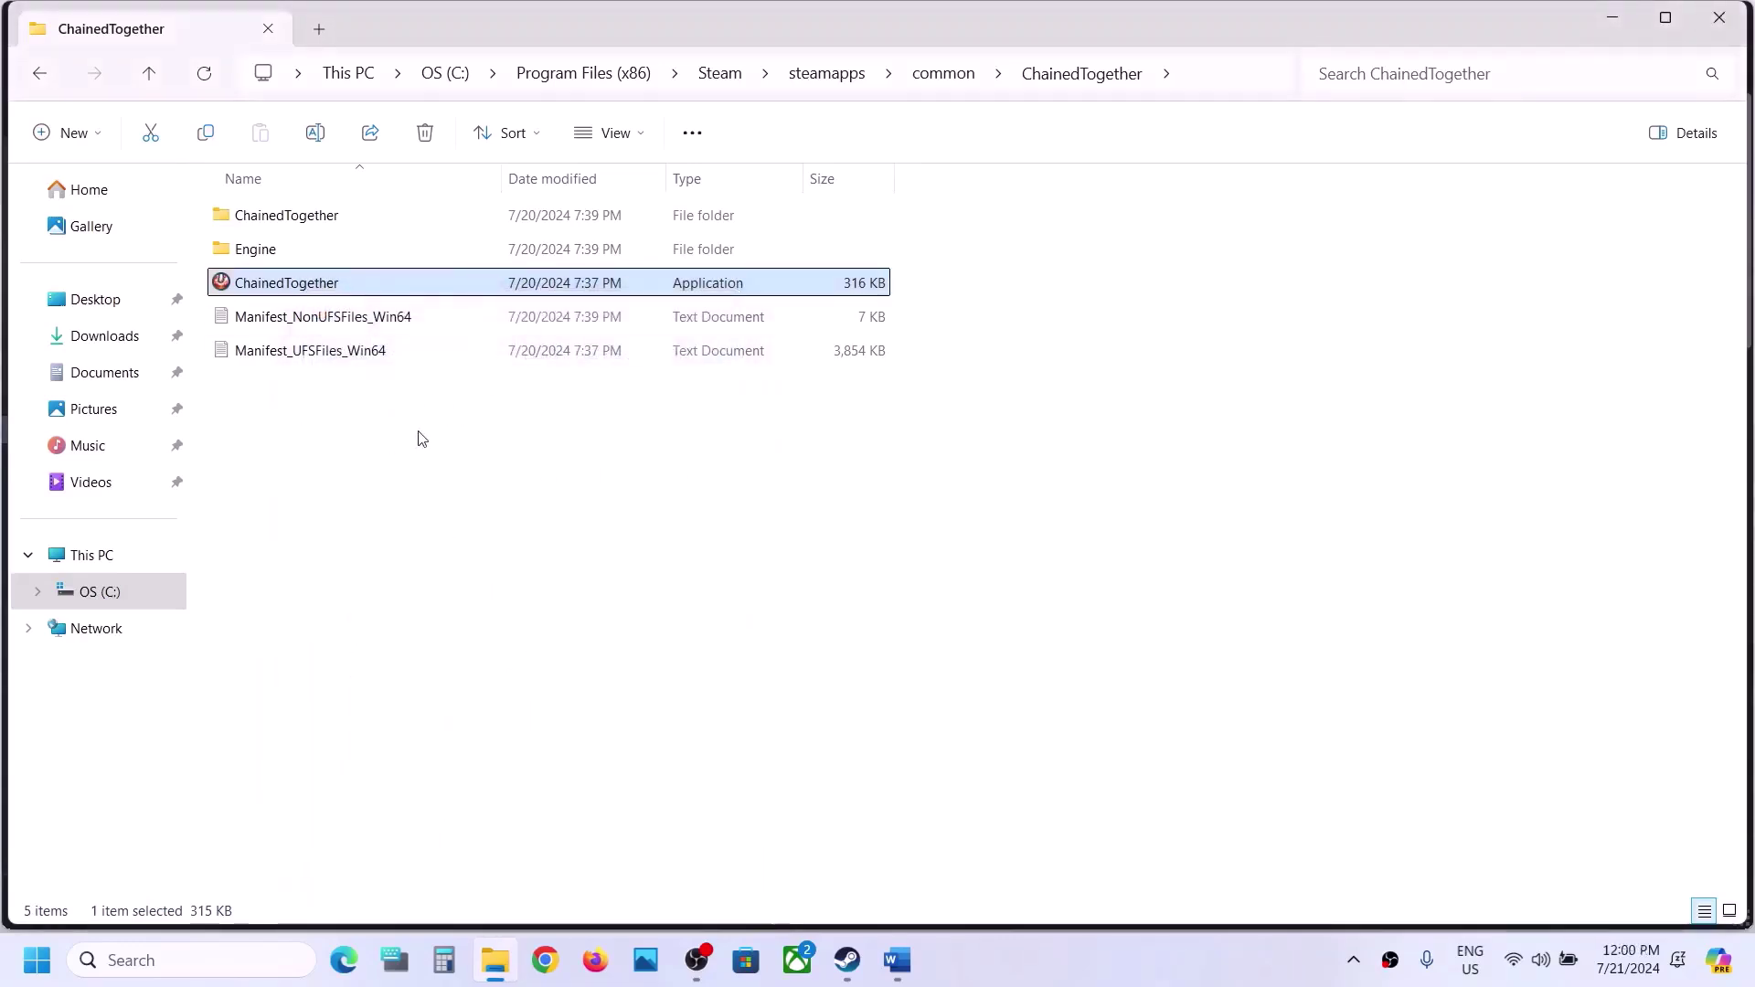
Clear the launcher's compatibility mode and fullscreen-optimization settings.
right_click(334, 285)
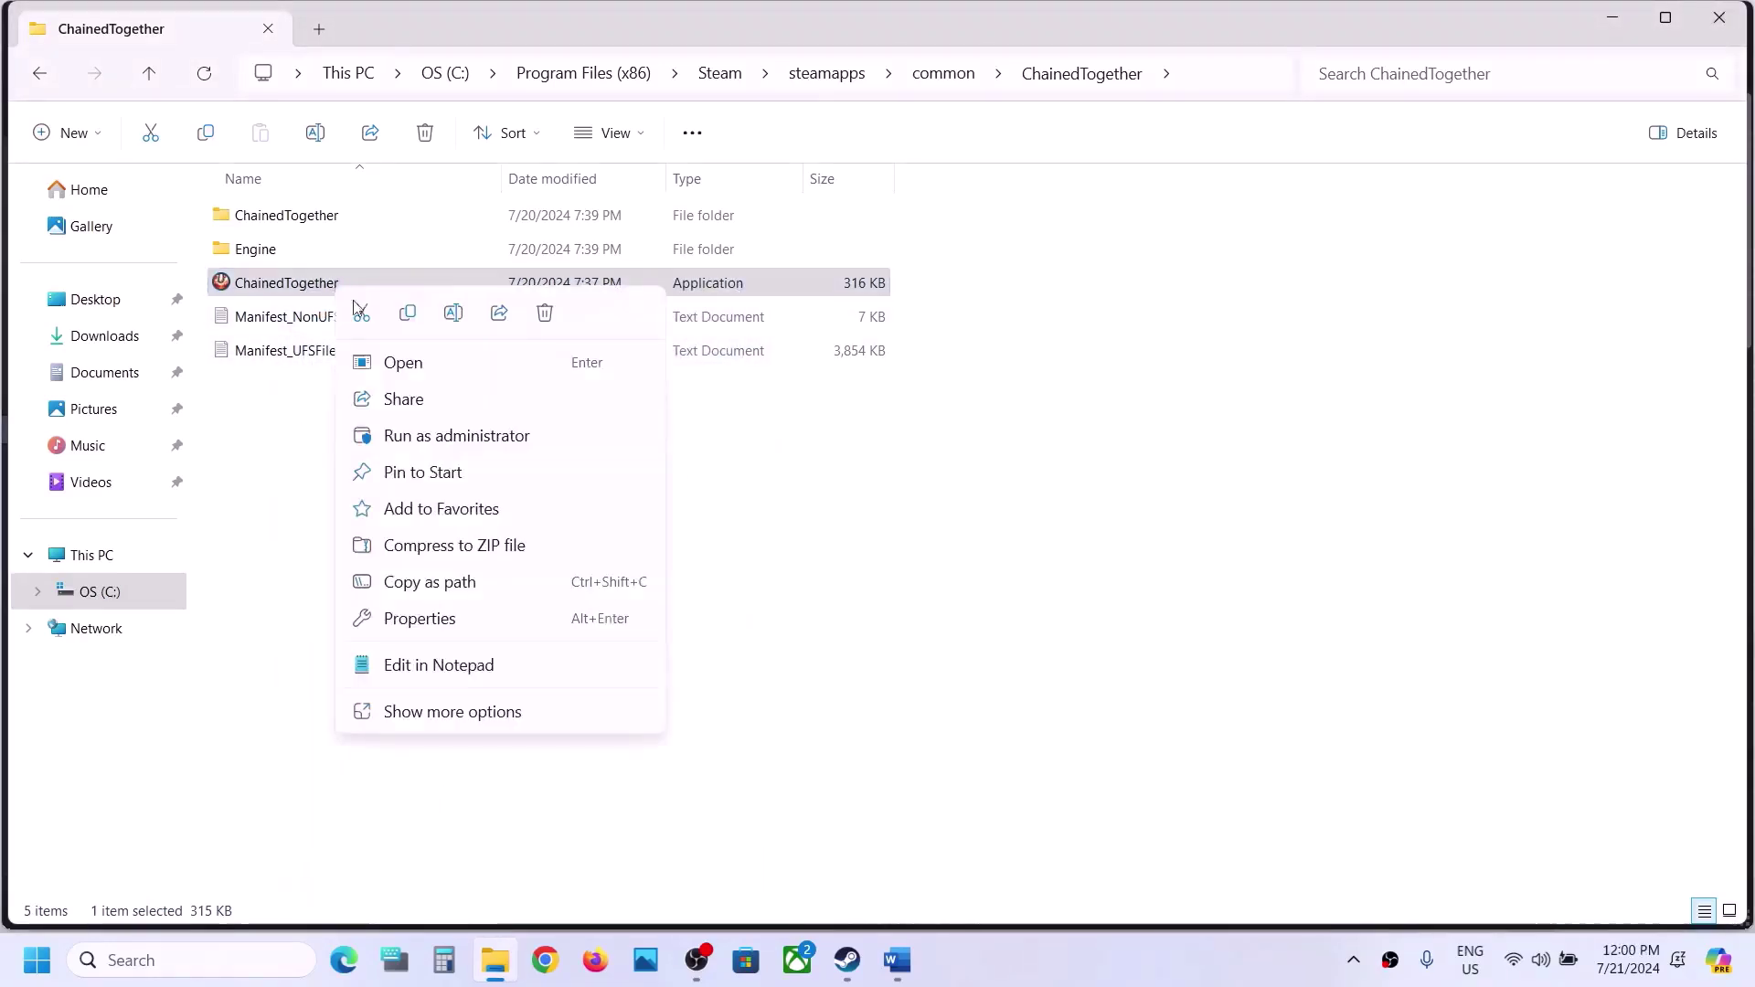
left_click(428, 619)
left_click(485, 343)
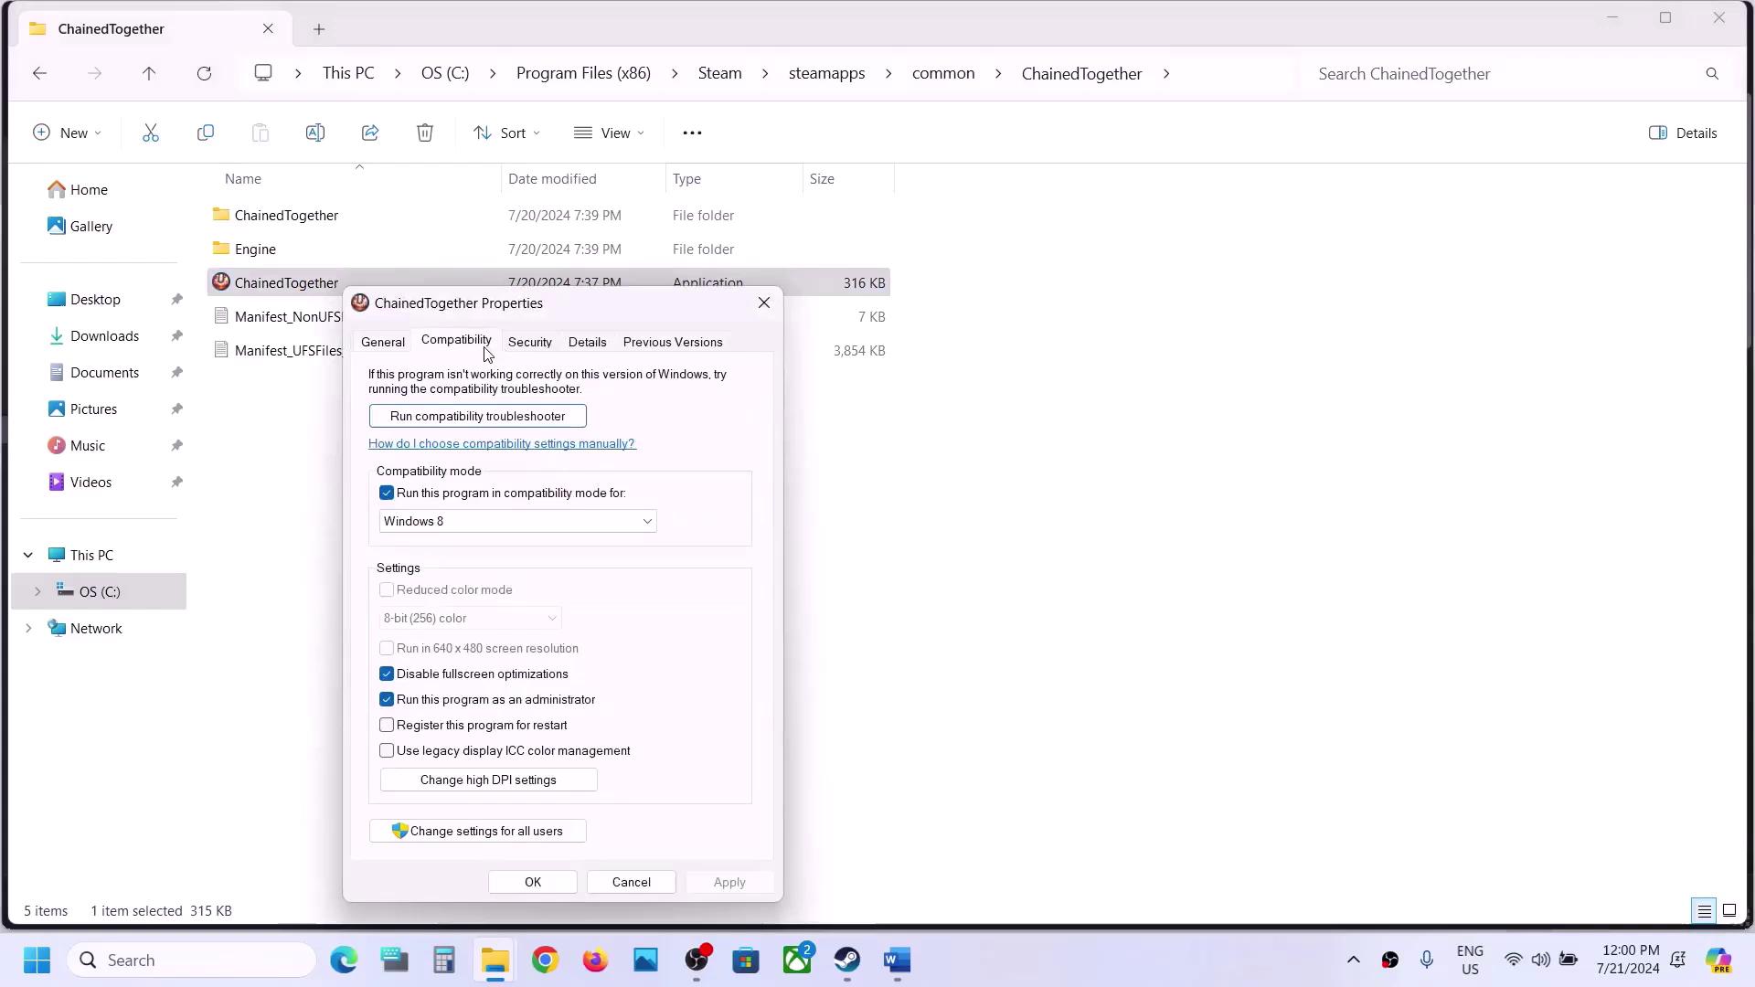
left_click(387, 494)
left_click(387, 675)
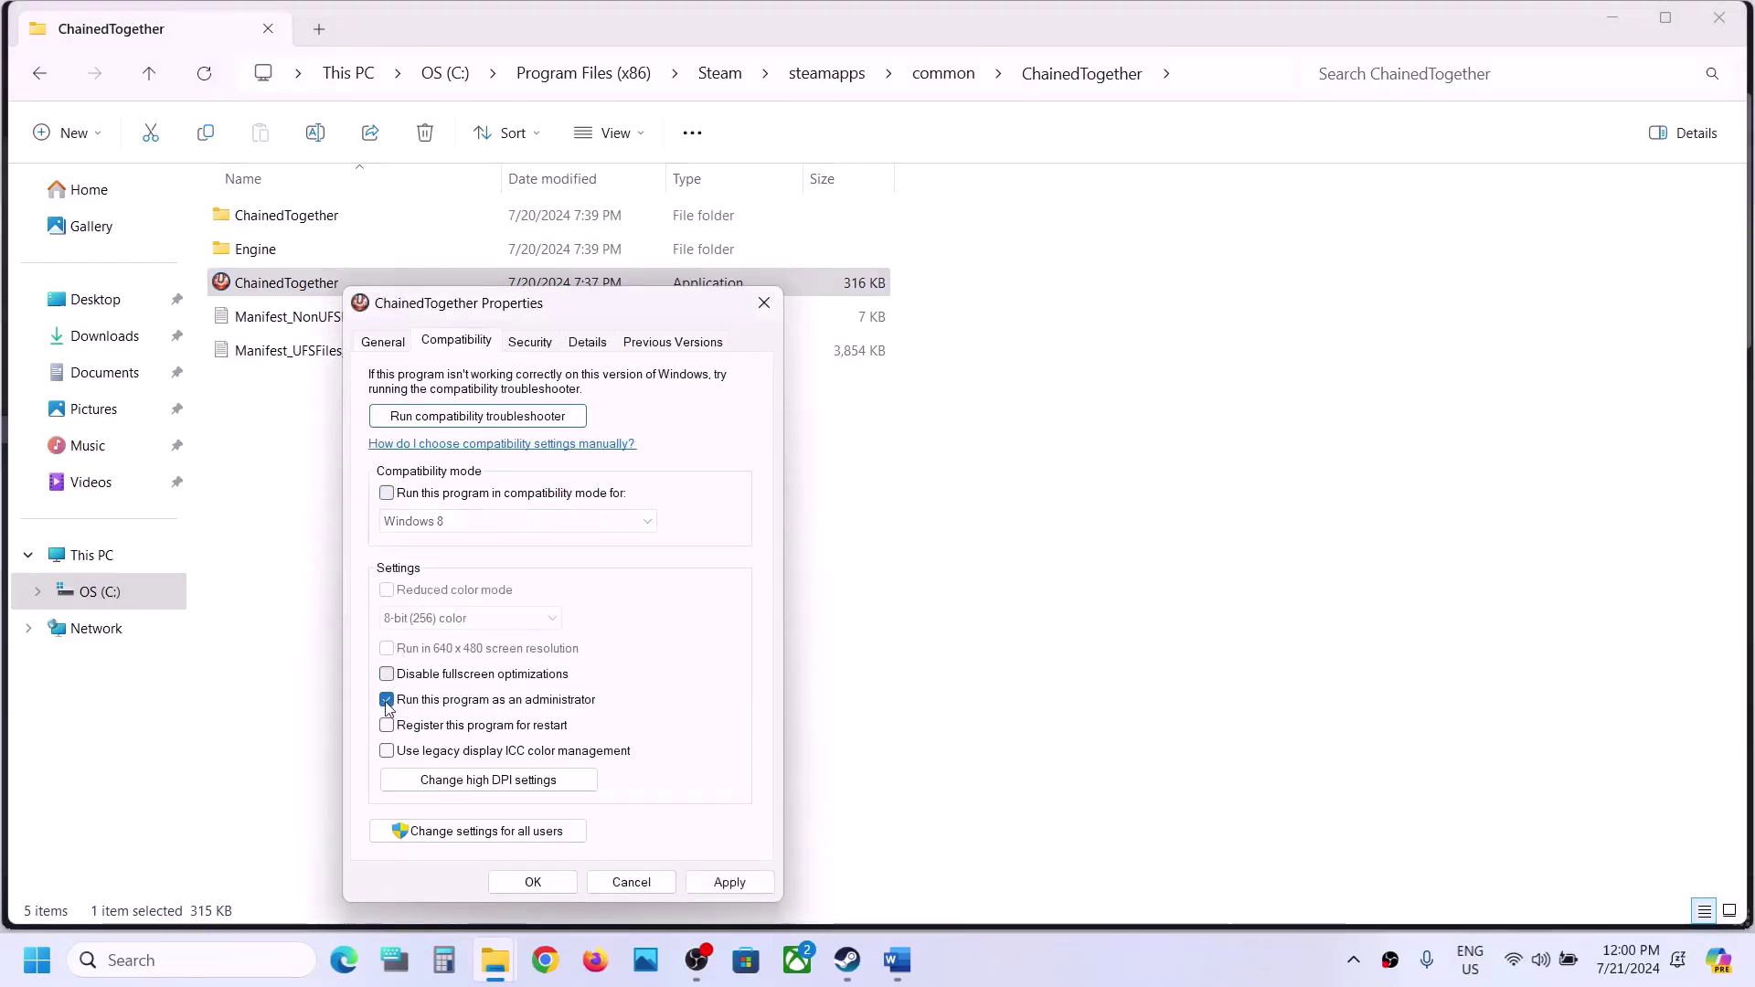
left_click(728, 881)
left_click(533, 882)
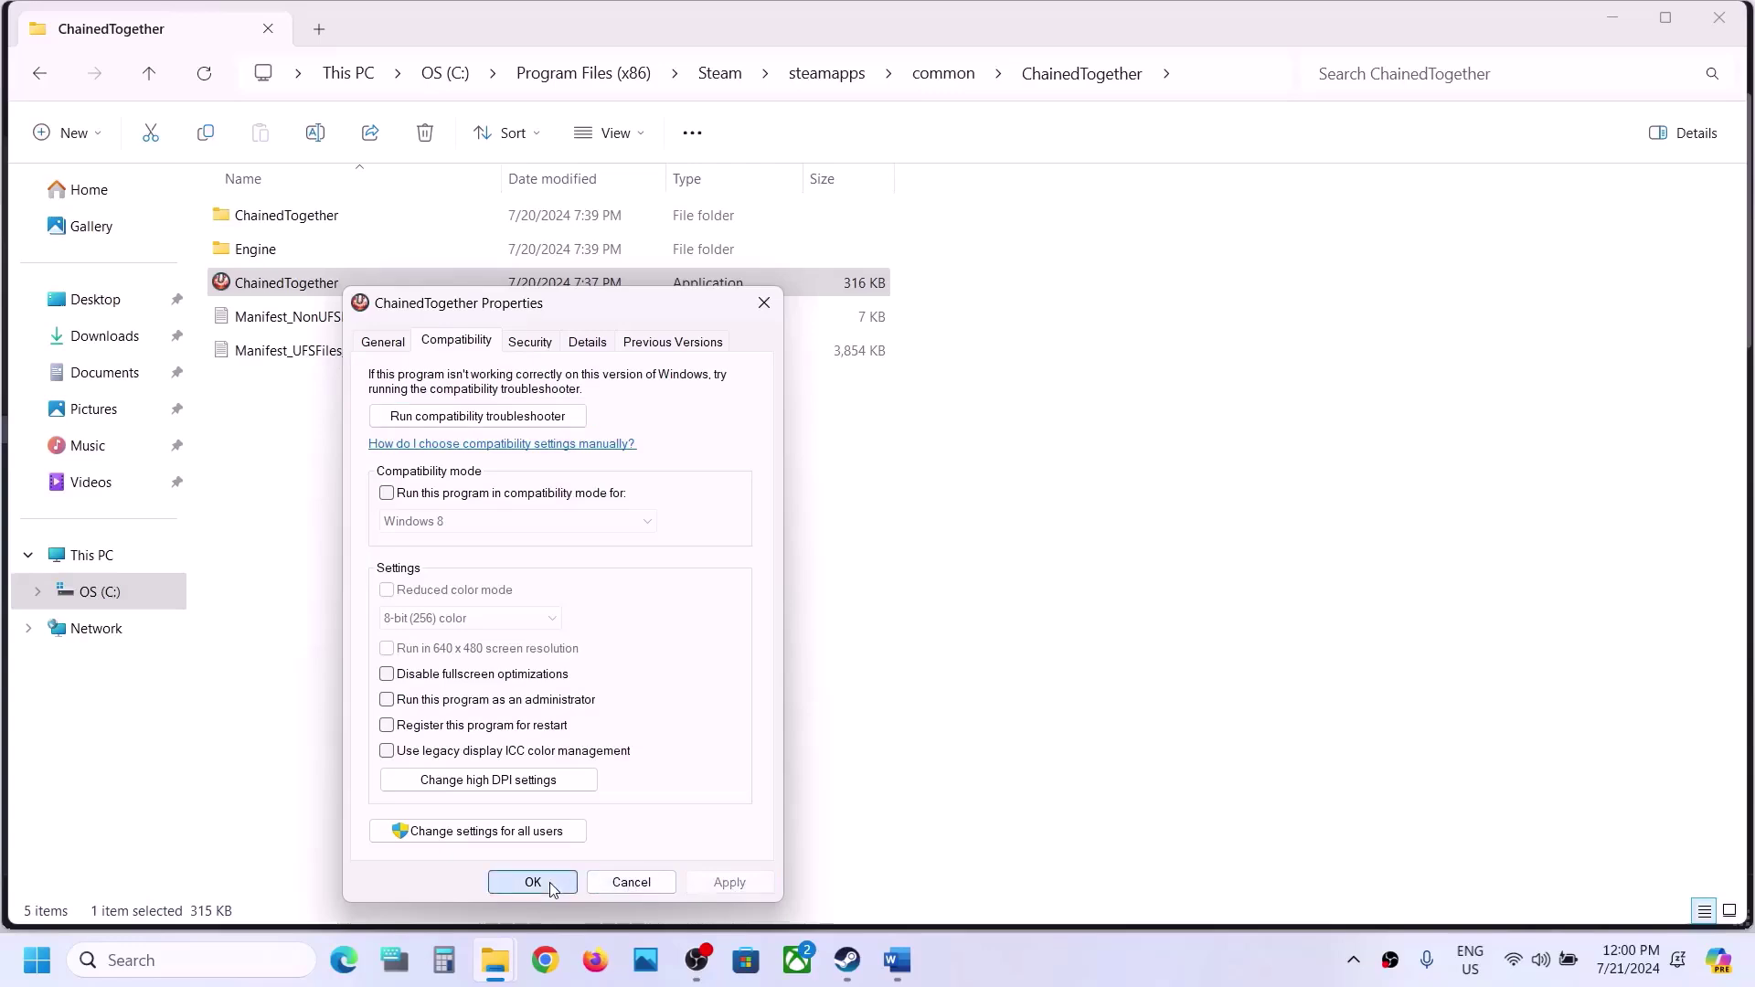
In Binaries\Win64, turn off Windows 7 compatibility mode for ChainedTogether-Win64-Shipping.
double_click(292, 219)
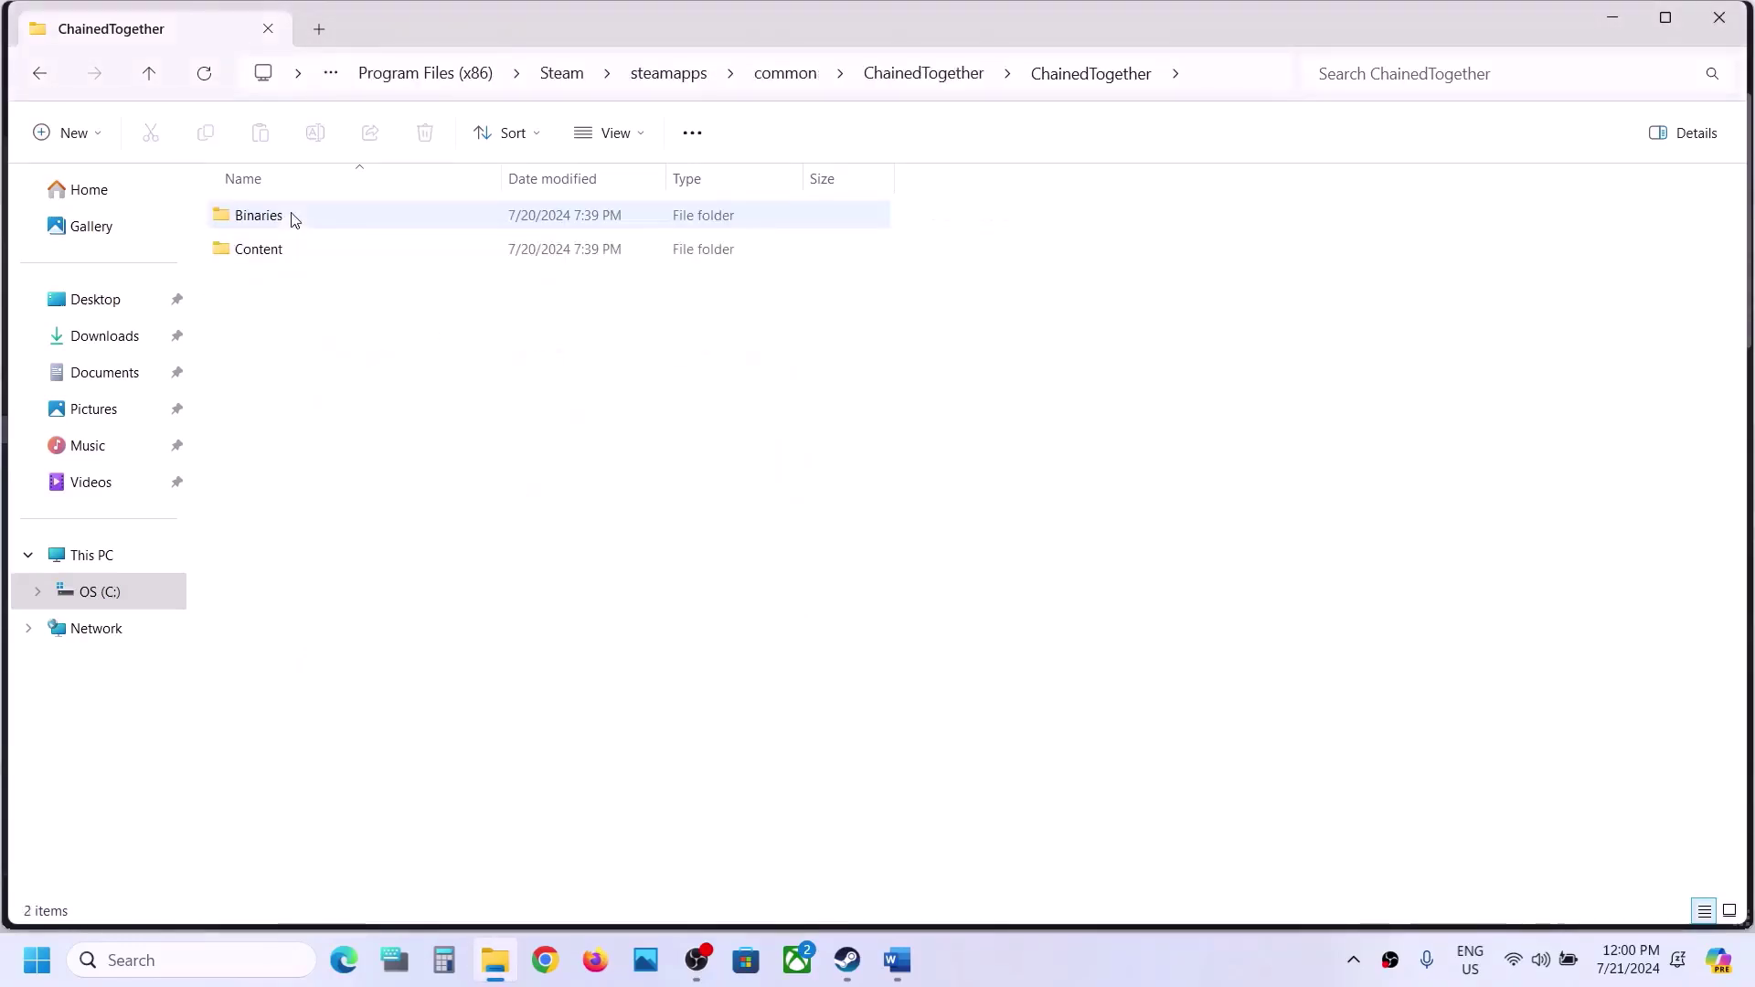
double_click(294, 219)
double_click(293, 216)
scroll(313, 557, "down", 10)
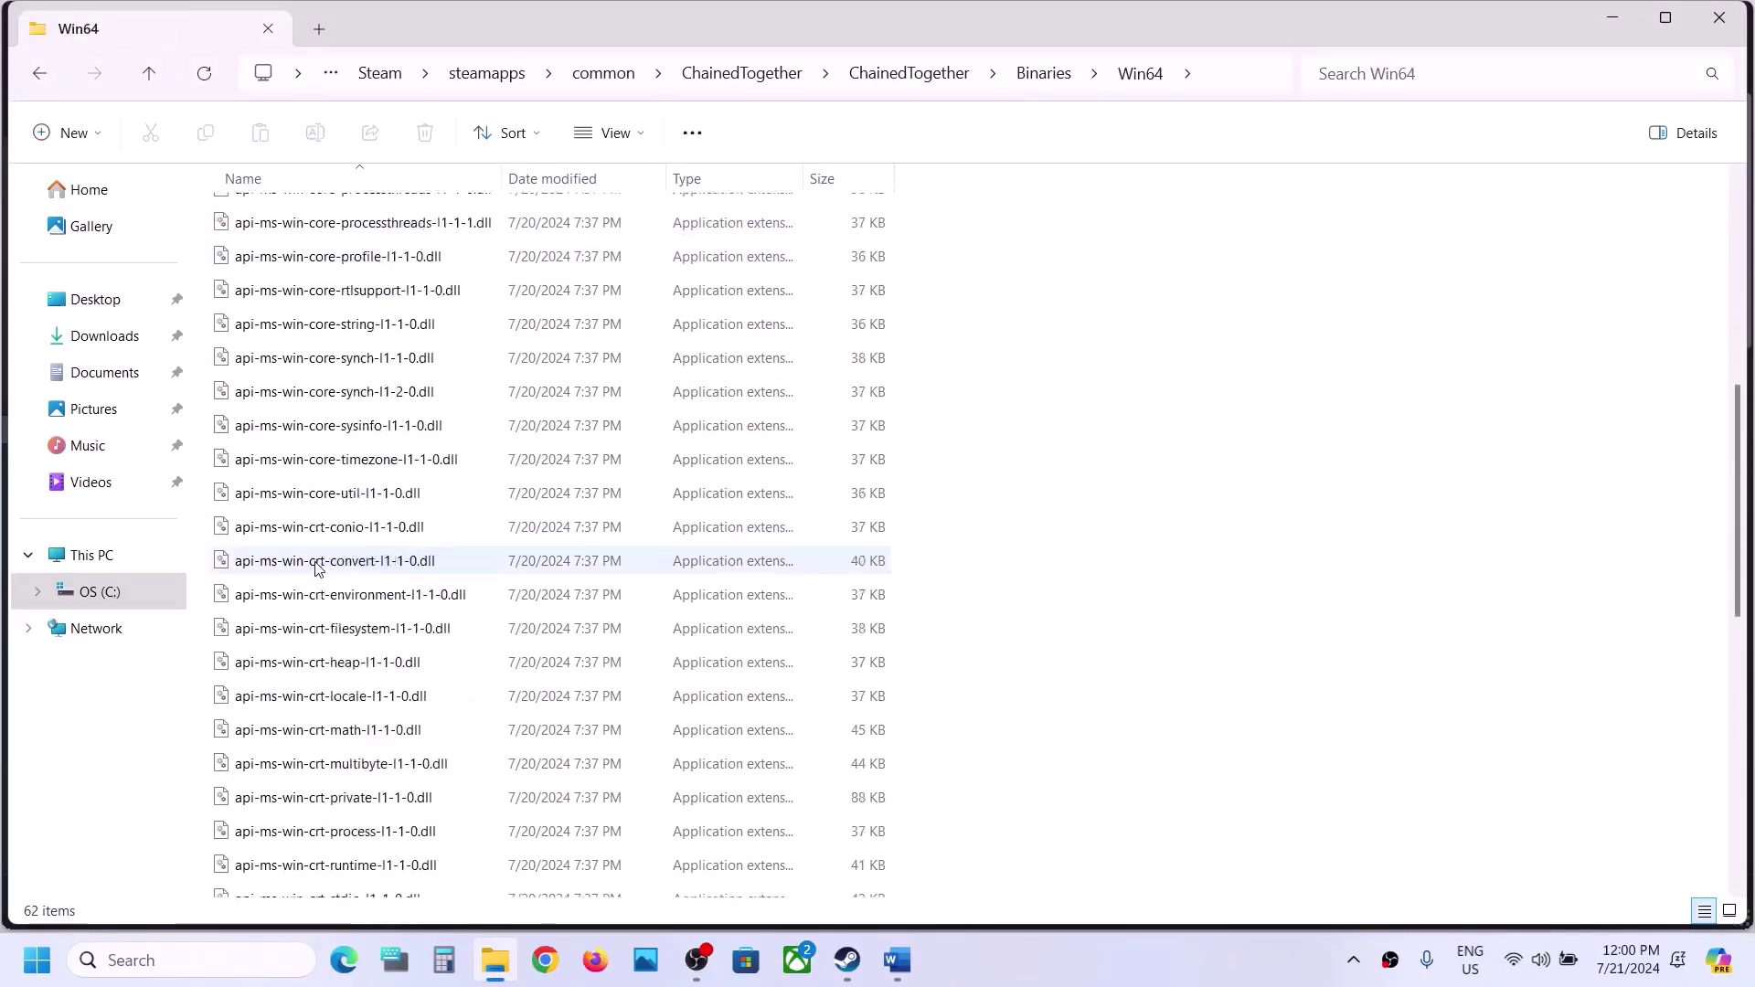
scroll(315, 569, "down", 2)
right_click(313, 387)
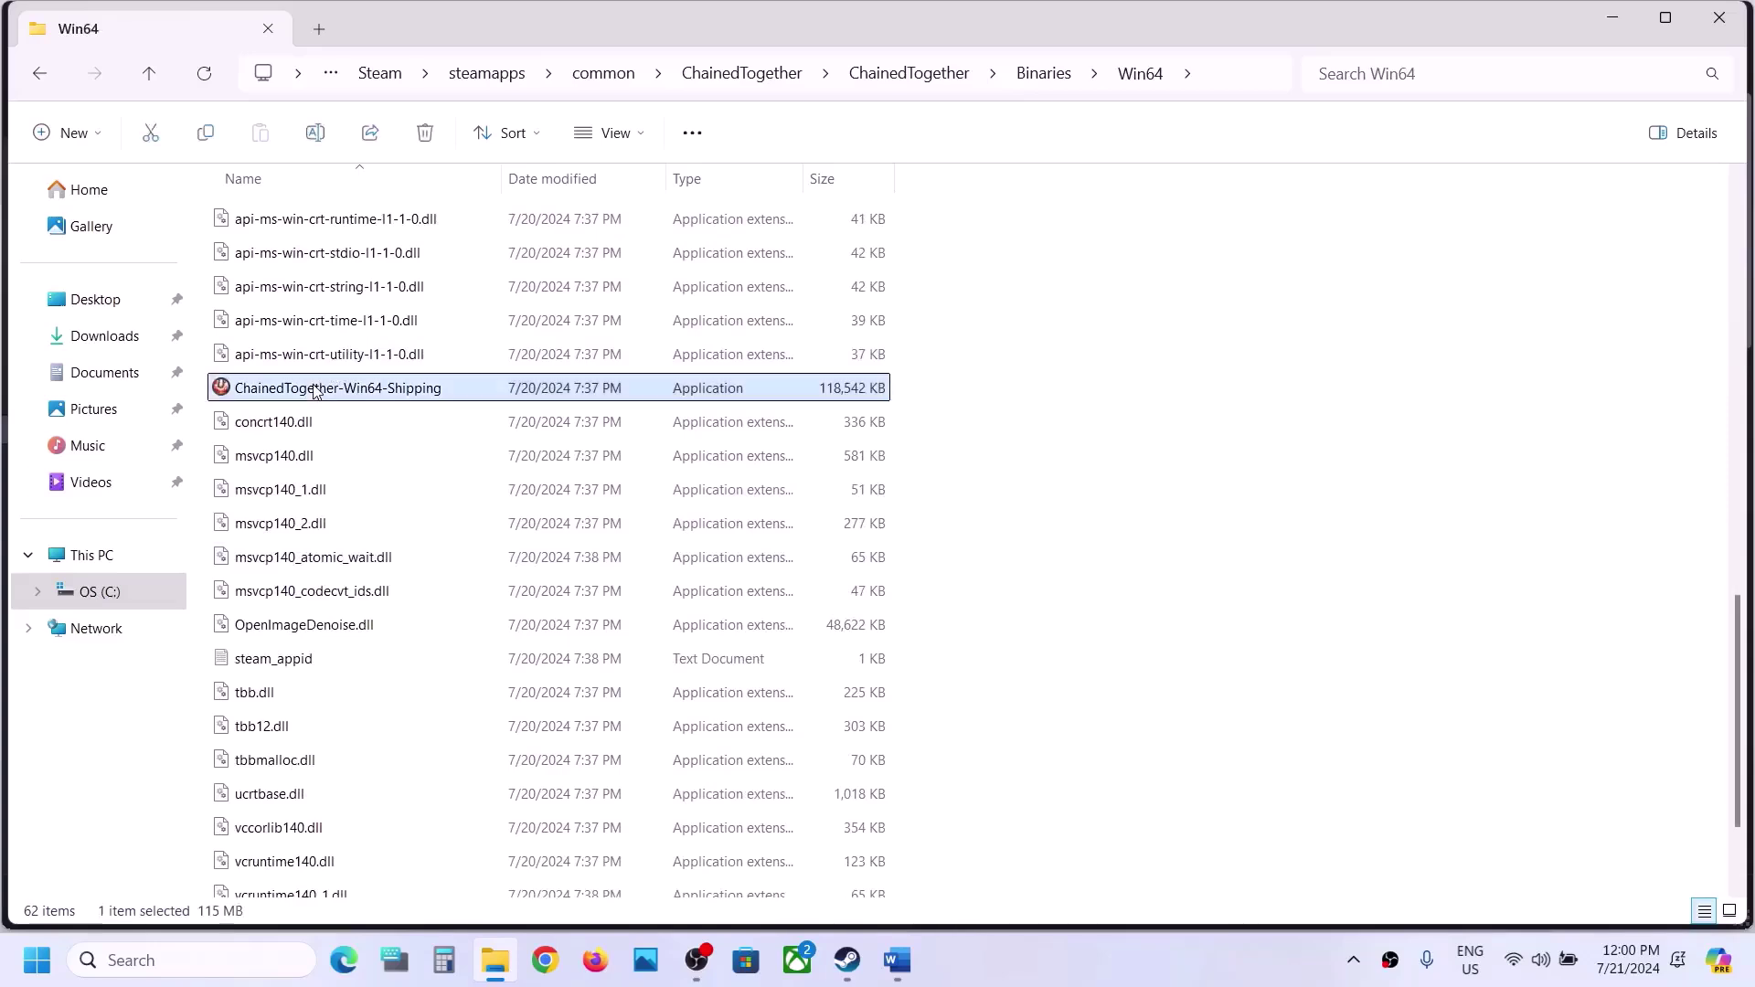
left_click(403, 717)
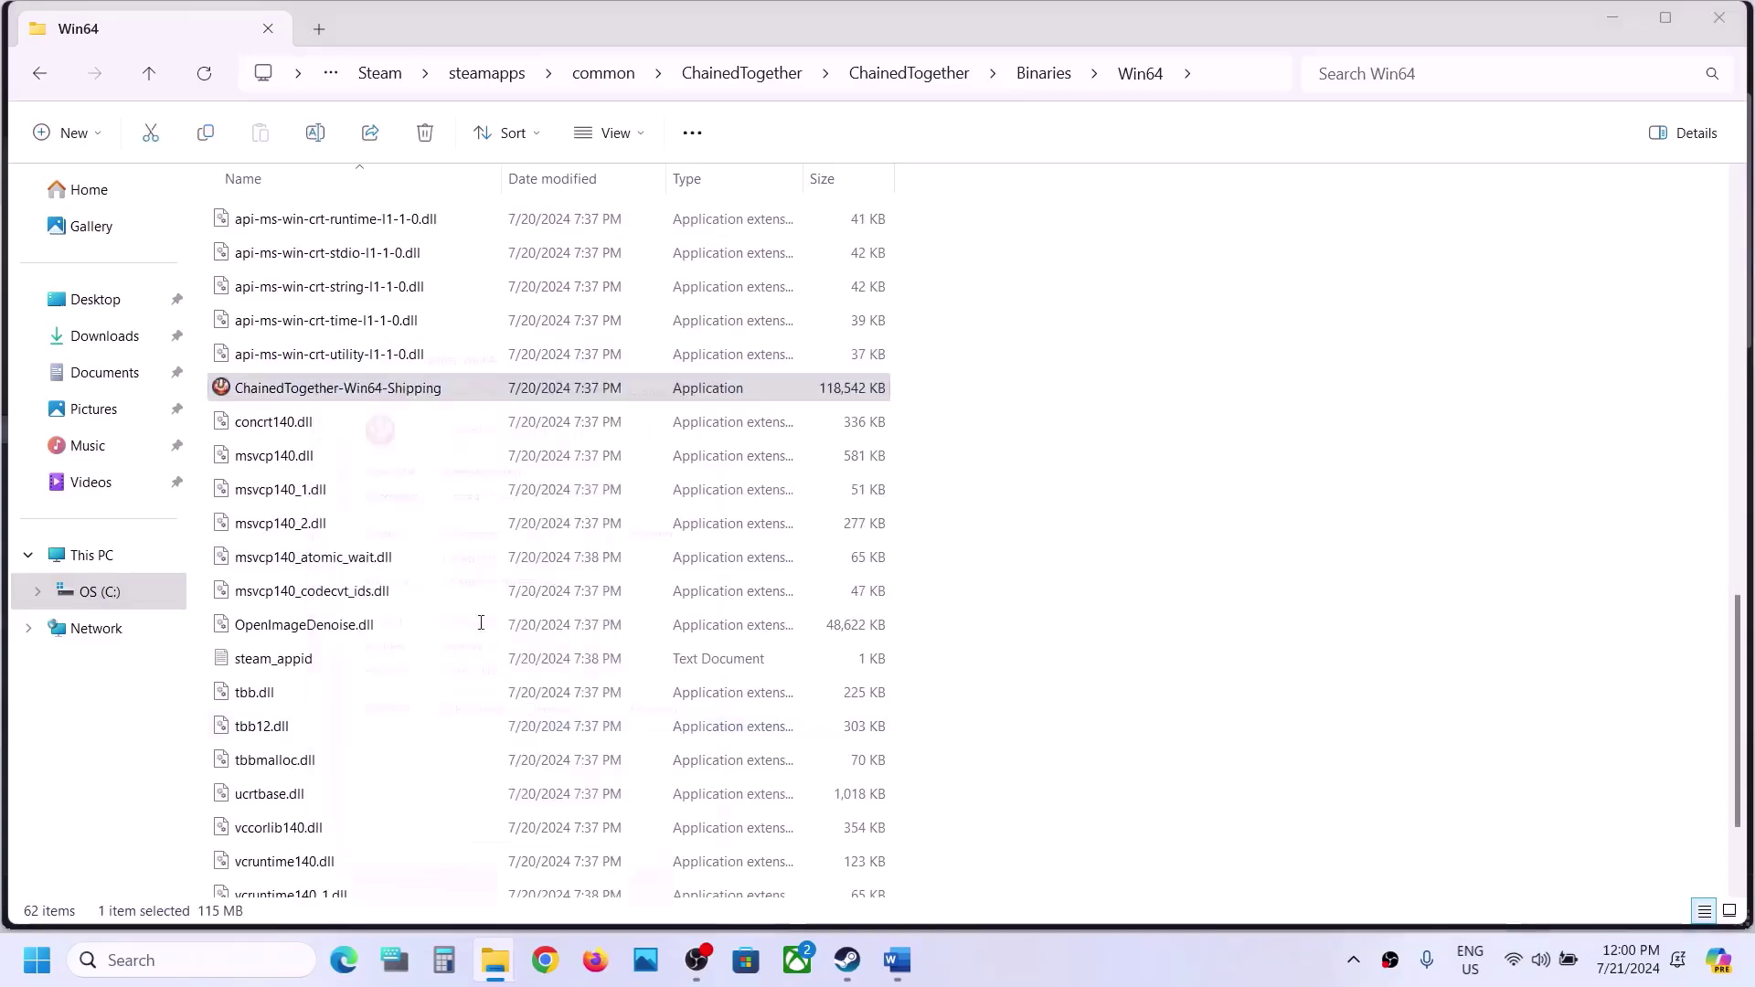
left_click(448, 364)
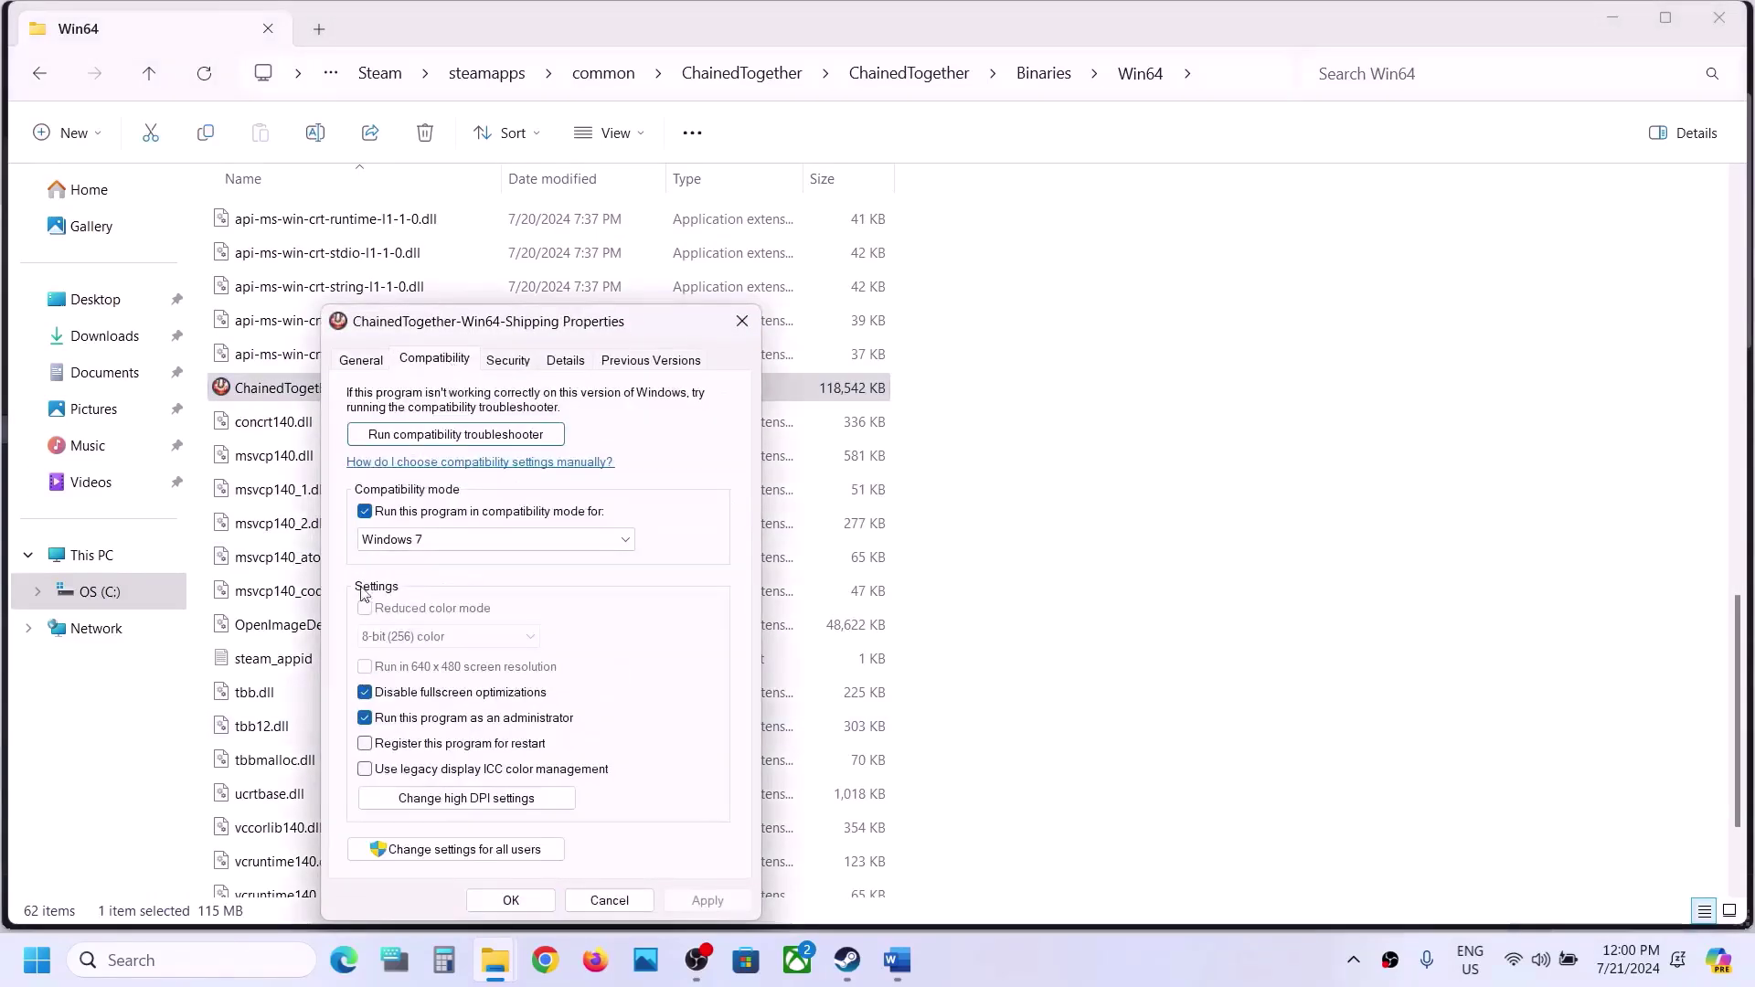
left_click(365, 512)
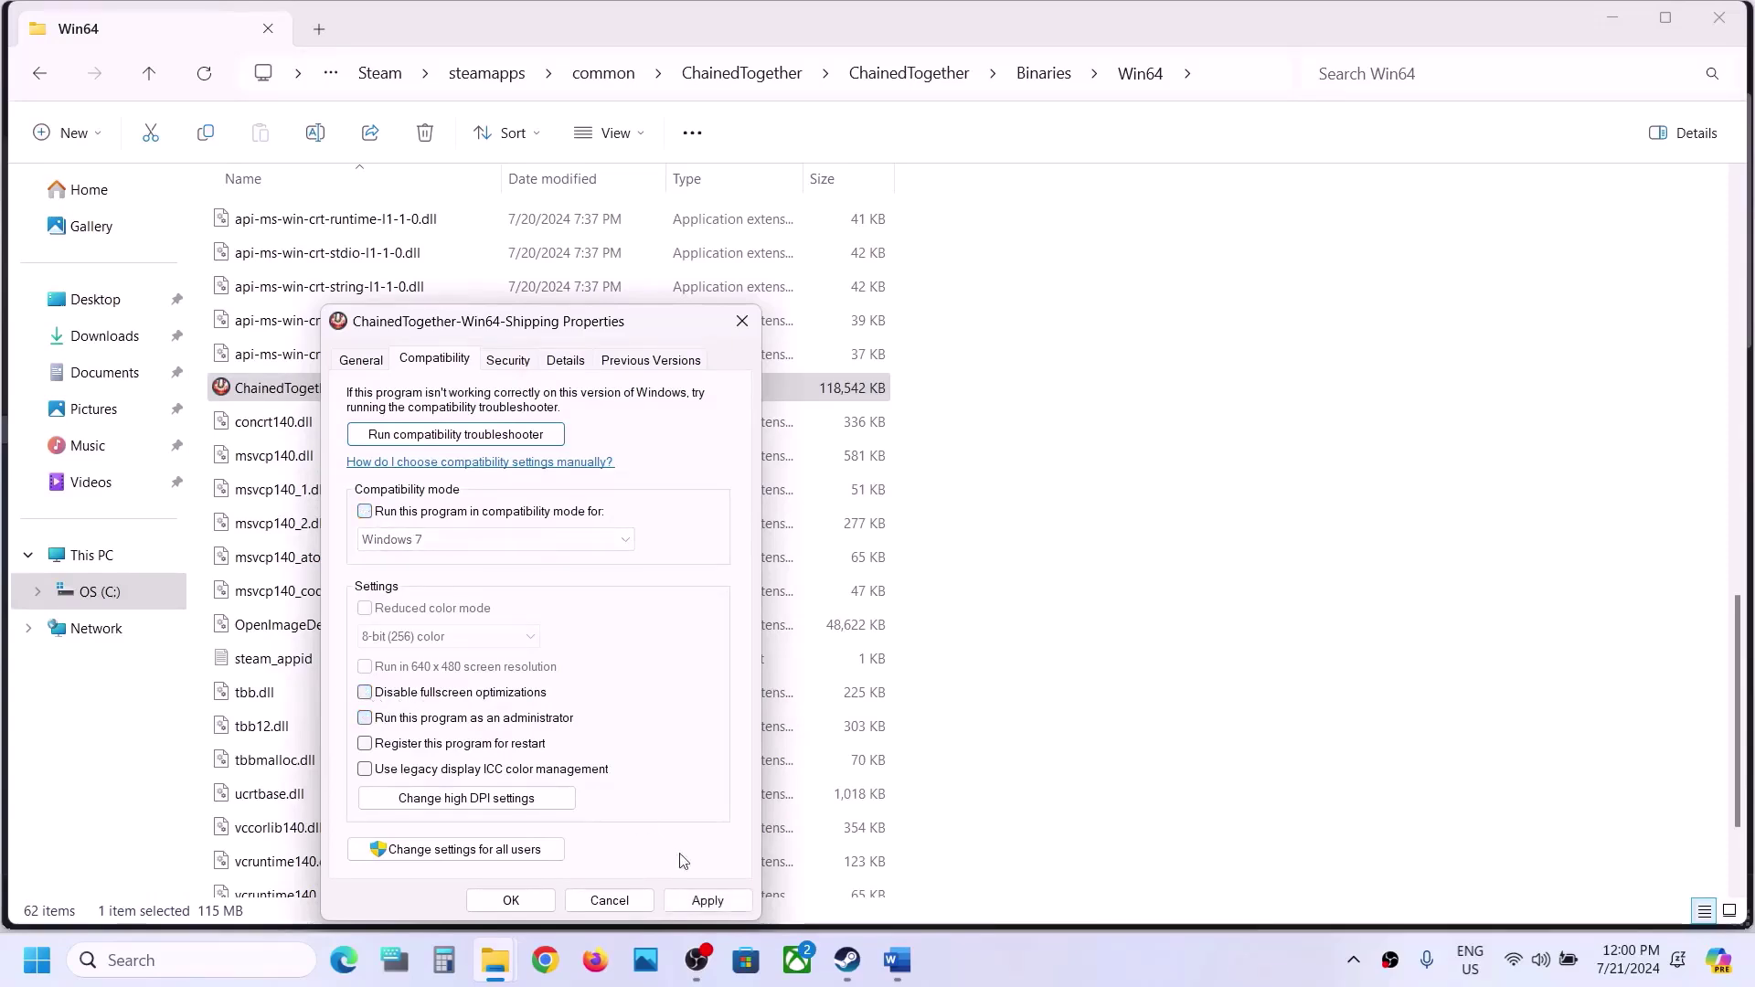
left_click(707, 901)
left_click(510, 900)
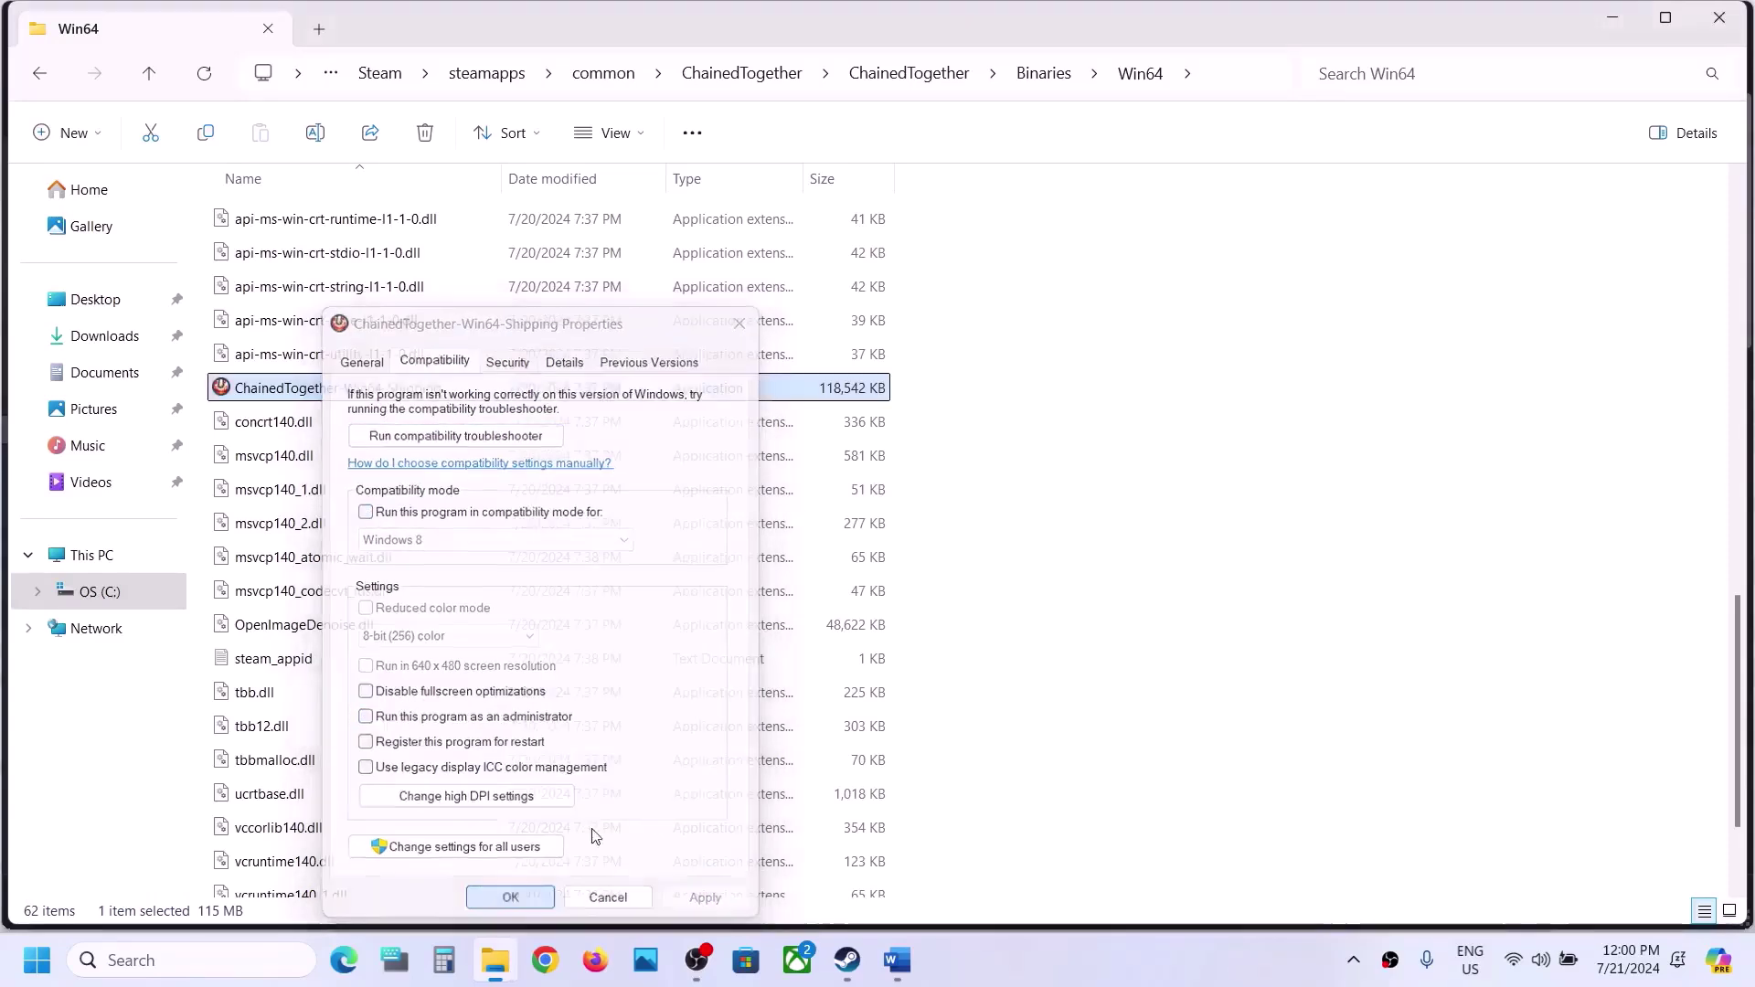
left_click(847, 960)
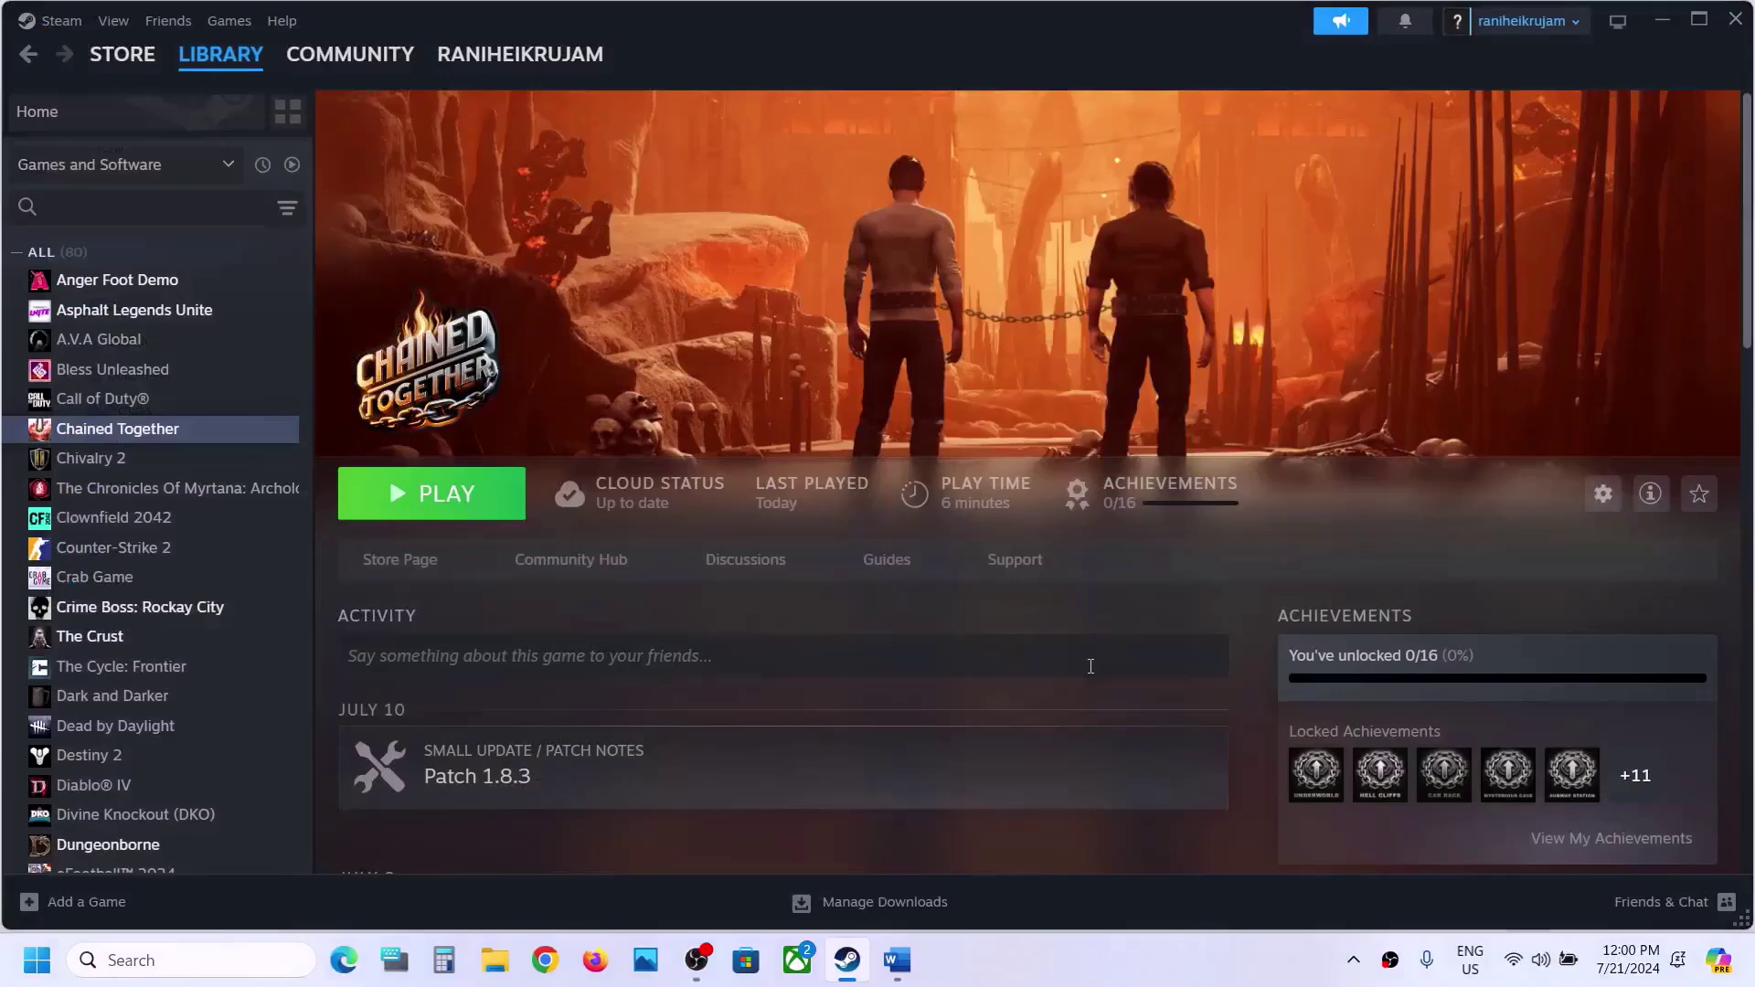
Read Step 5 on allowing the game exe through antivirus and Windows Security.
left_click(898, 962)
scroll(917, 799, "down", 5)
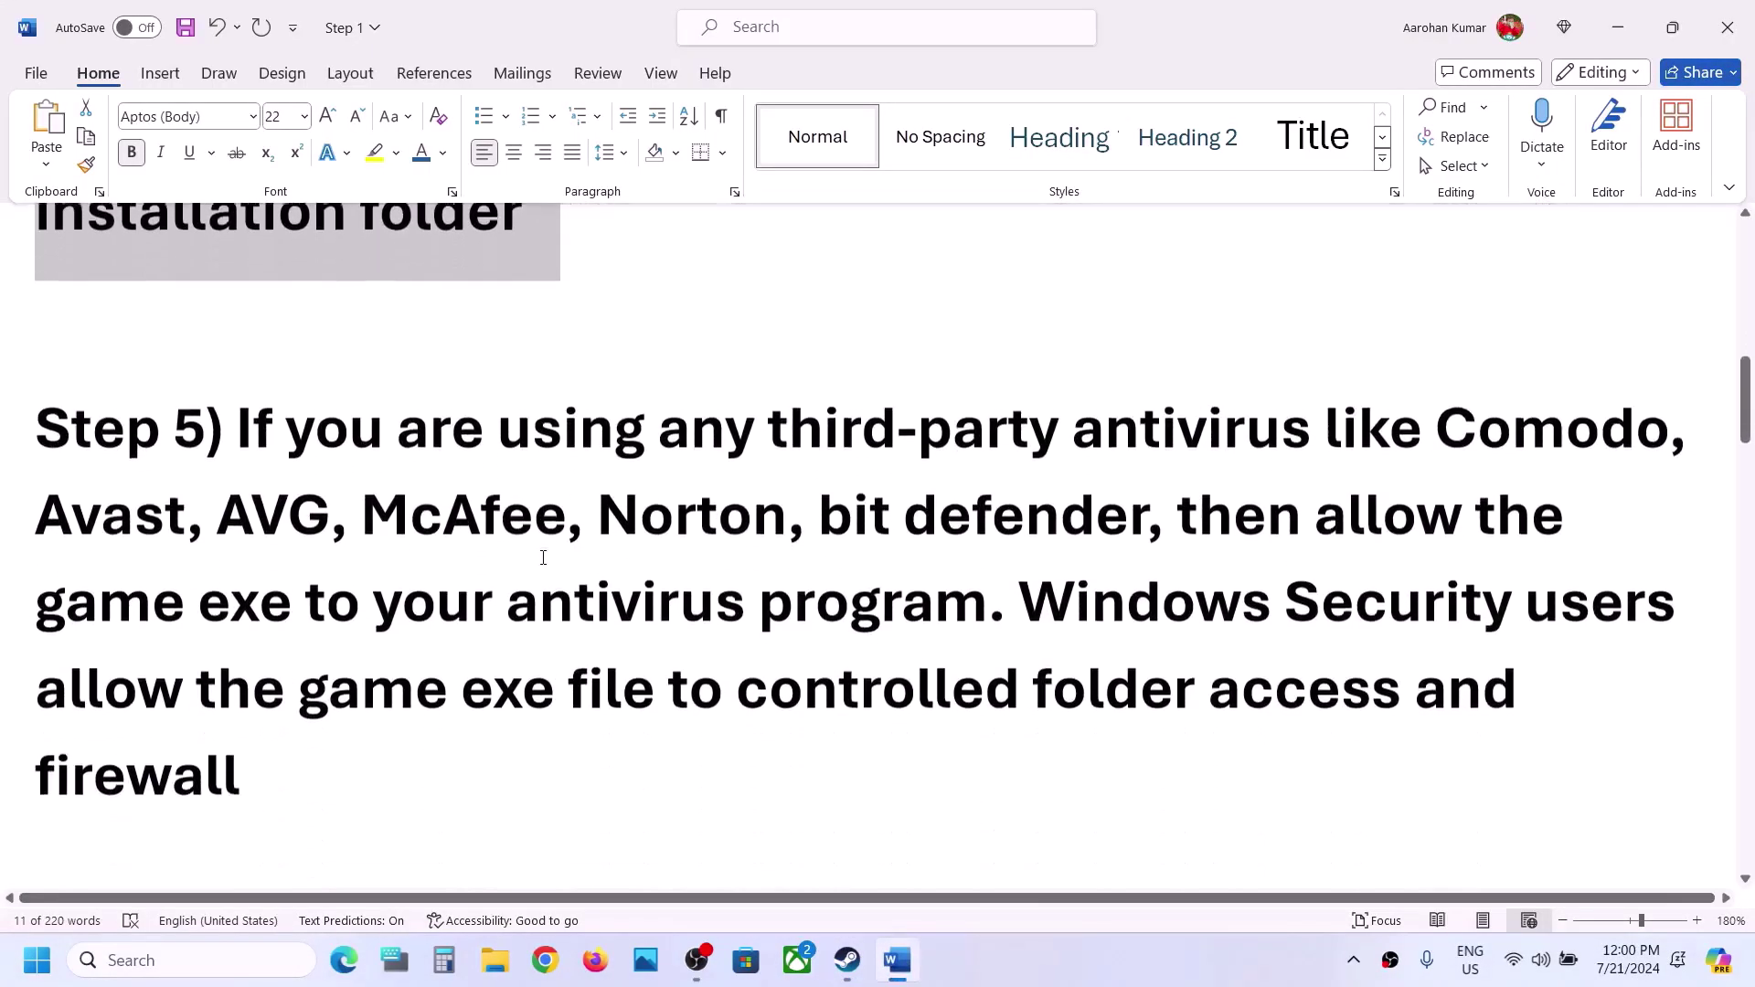
left_click_drag(243, 428, 1063, 498)
left_click_drag(880, 514, 892, 611)
left_click(905, 615)
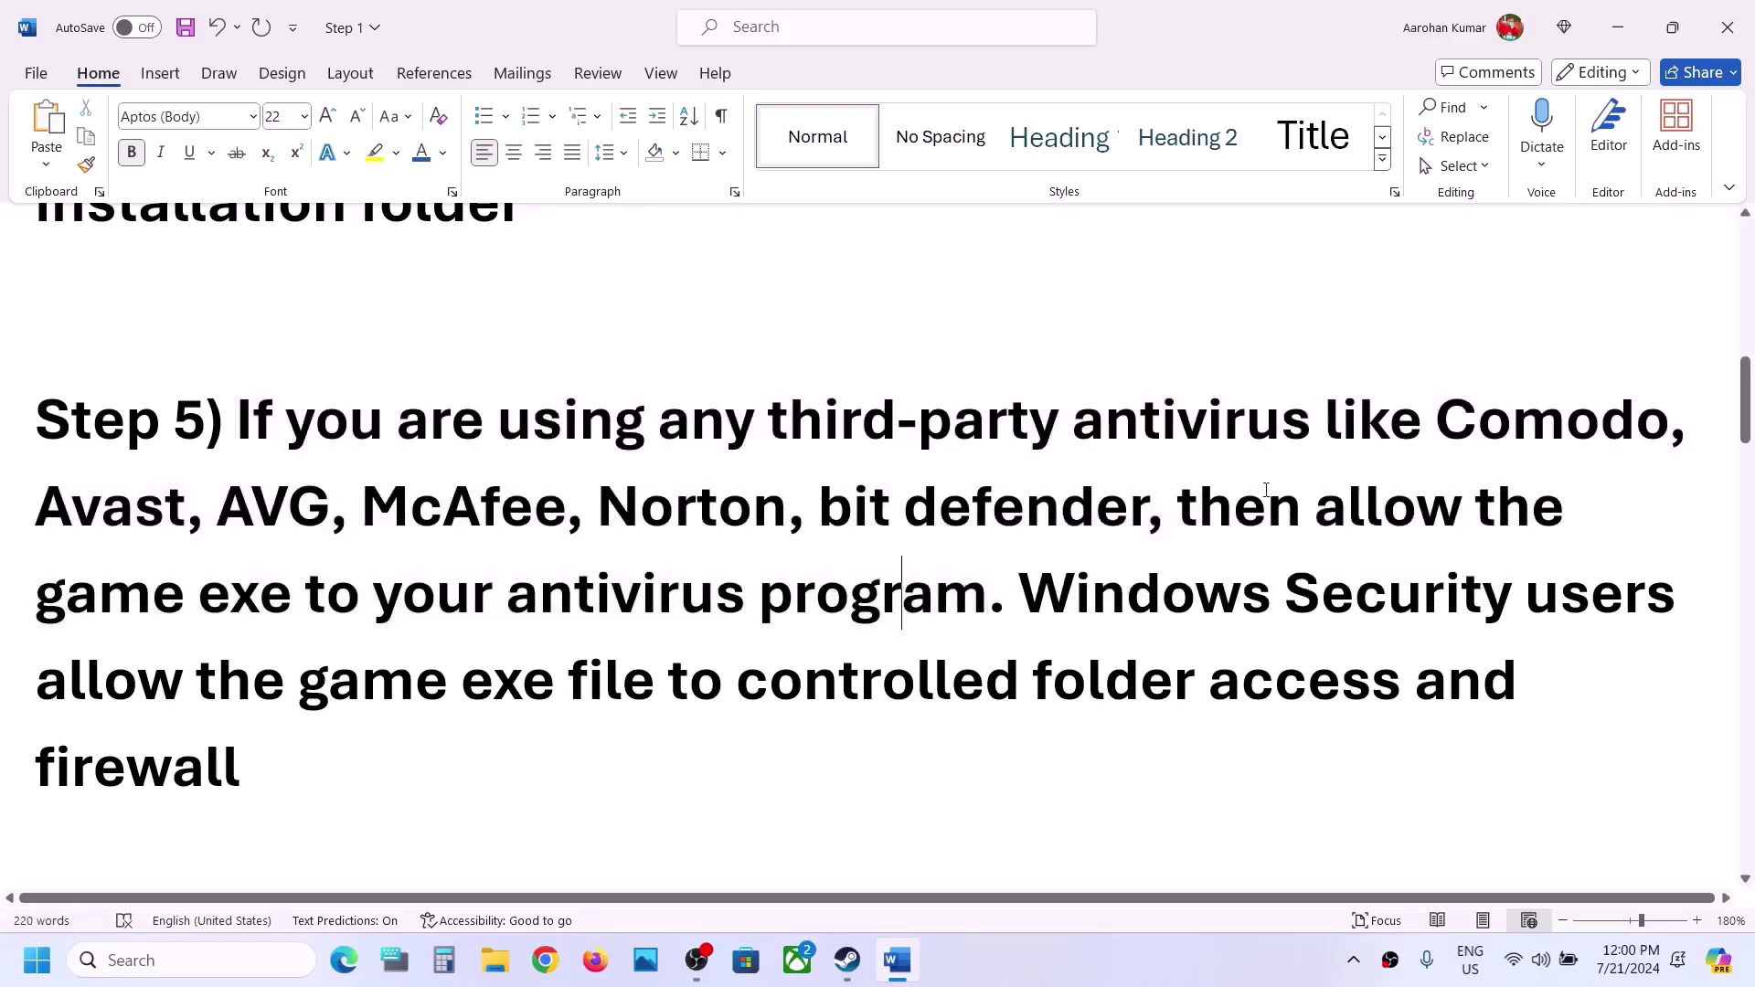
left_click_drag(1324, 510, 993, 589)
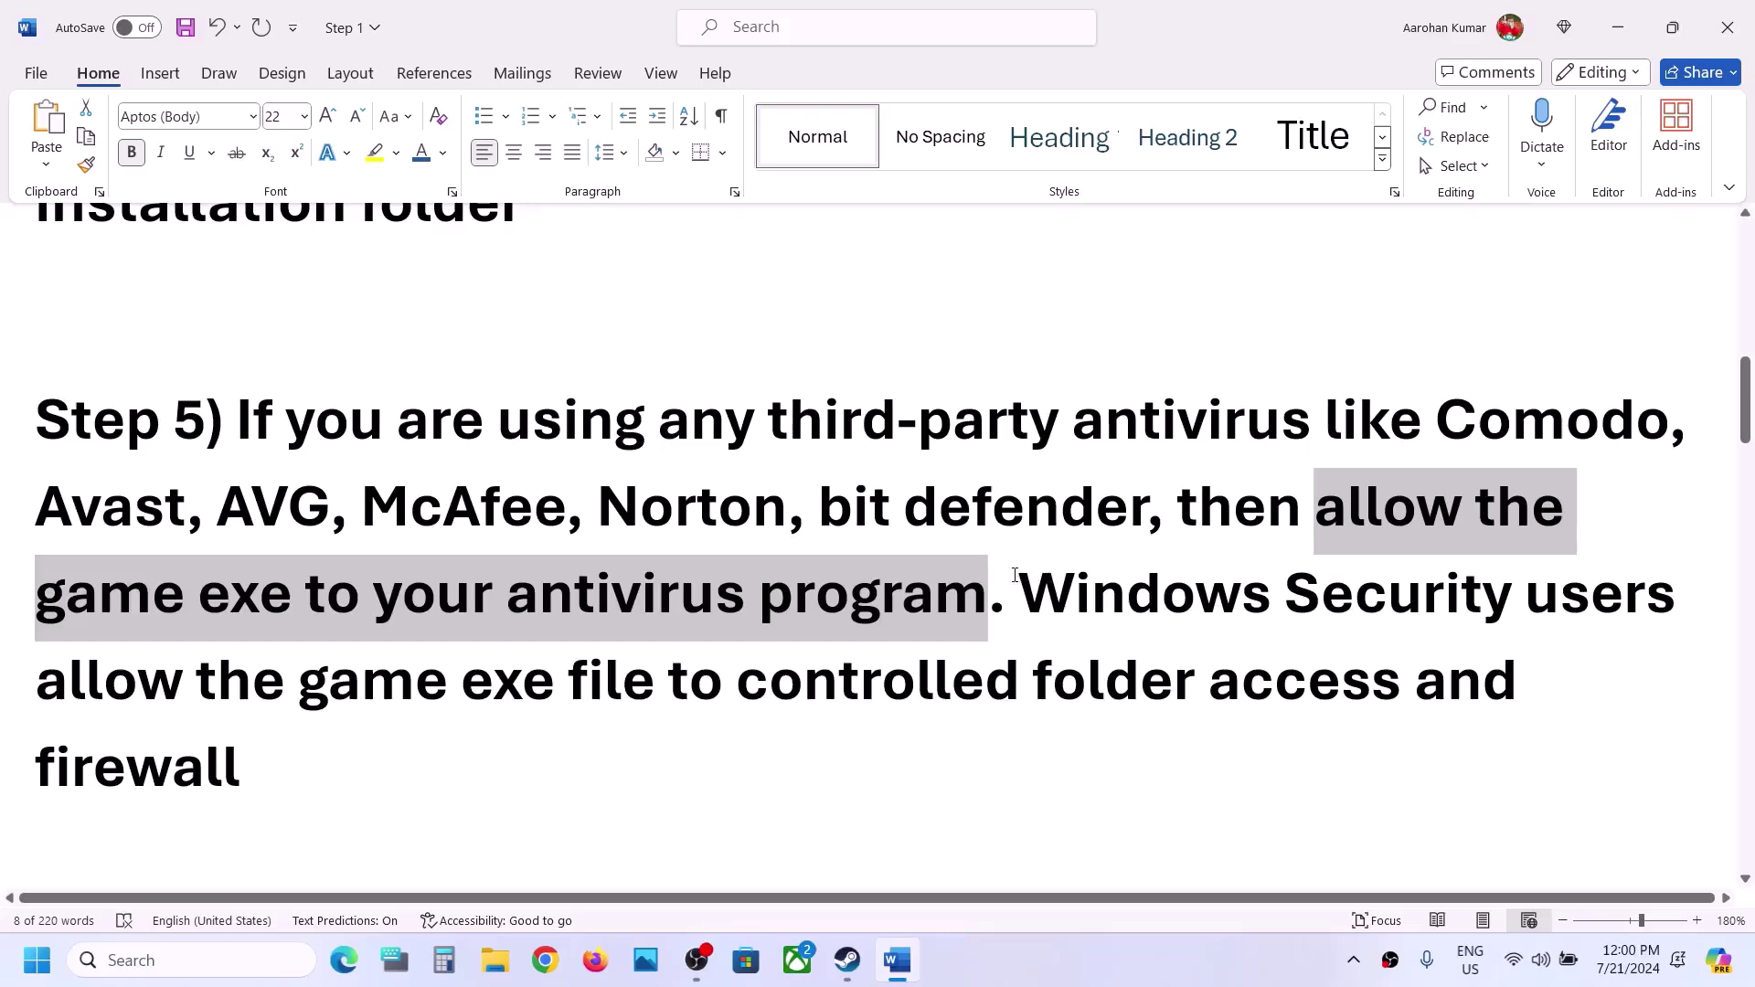
left_click_drag(1016, 592, 1520, 594)
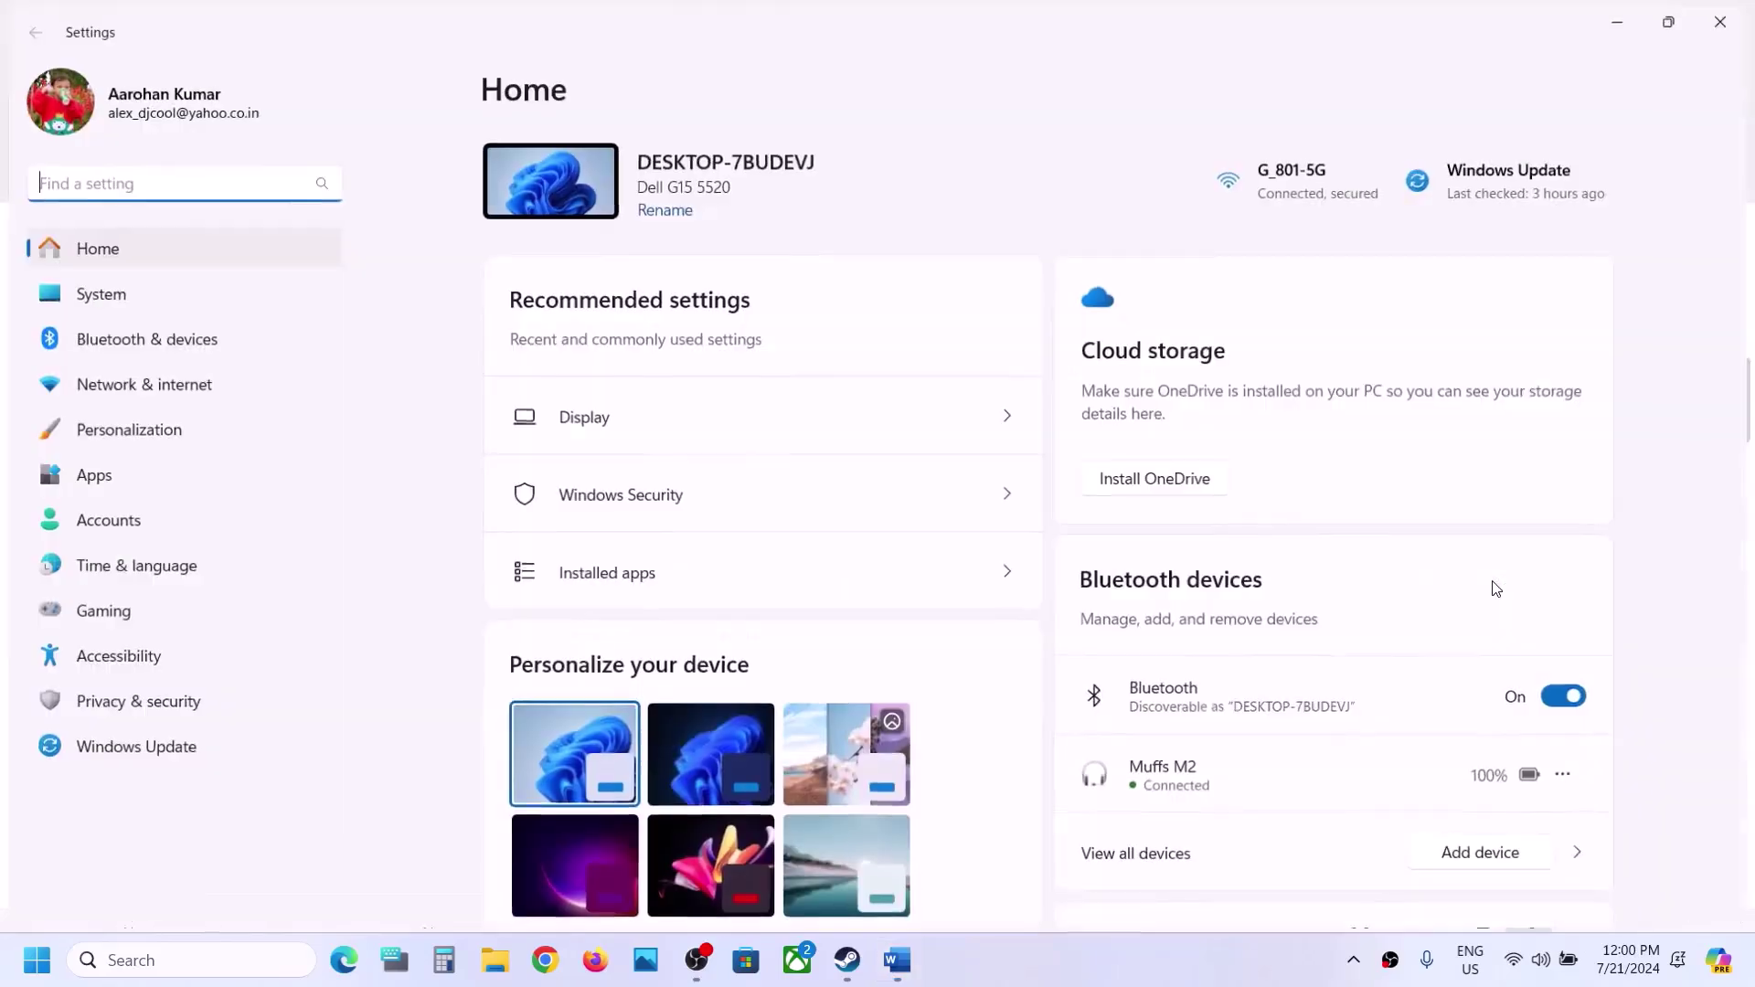
Go from Privacy & security through ransomware protection to Controlled folder access's allowed apps, approving admin.
left_click(132, 713)
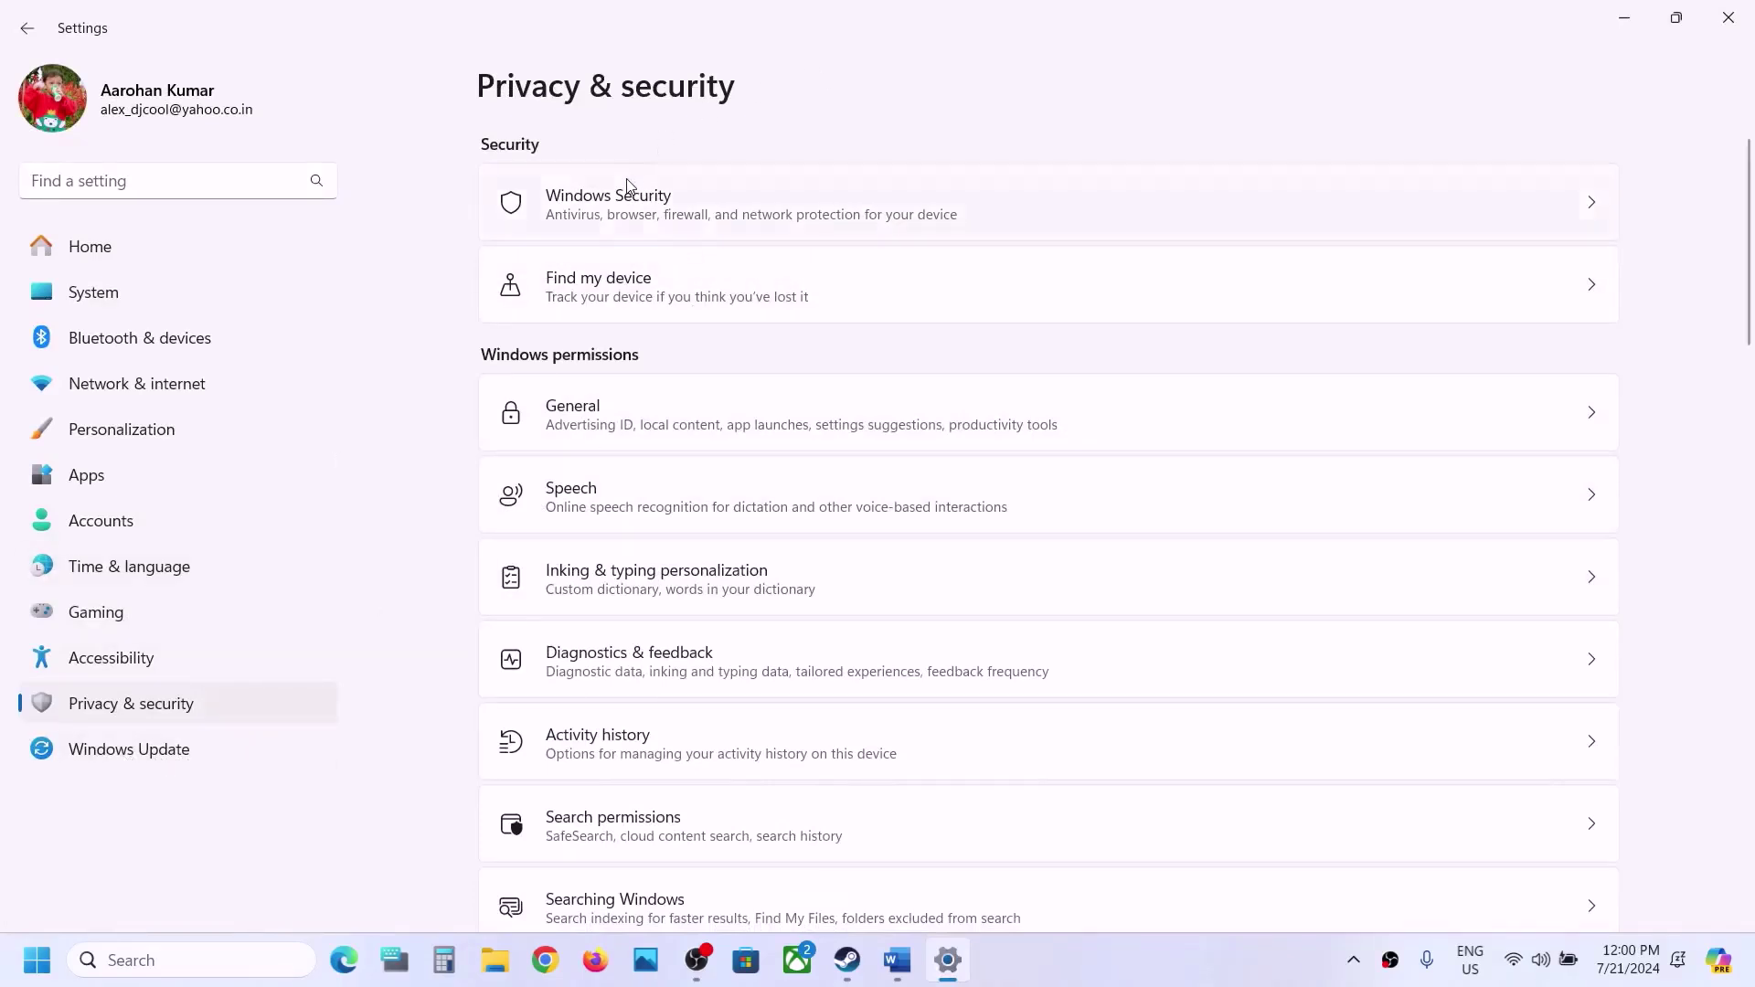
left_click(848, 233)
left_click(587, 331)
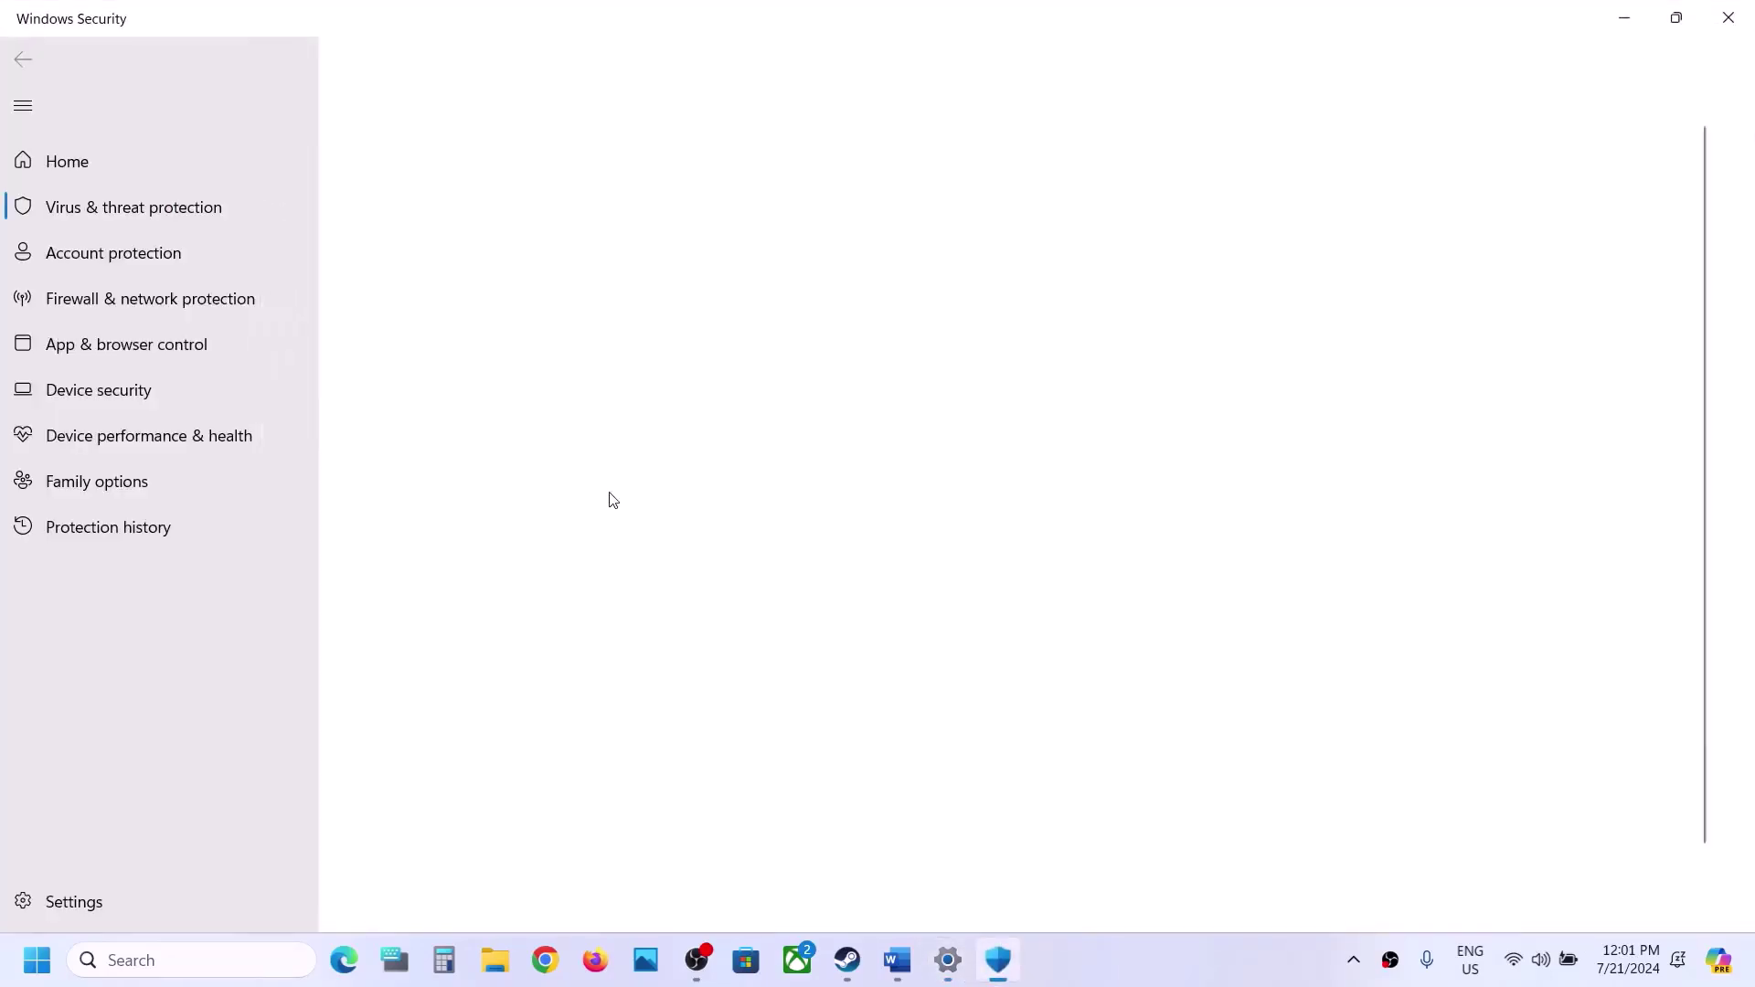
left_click(521, 854)
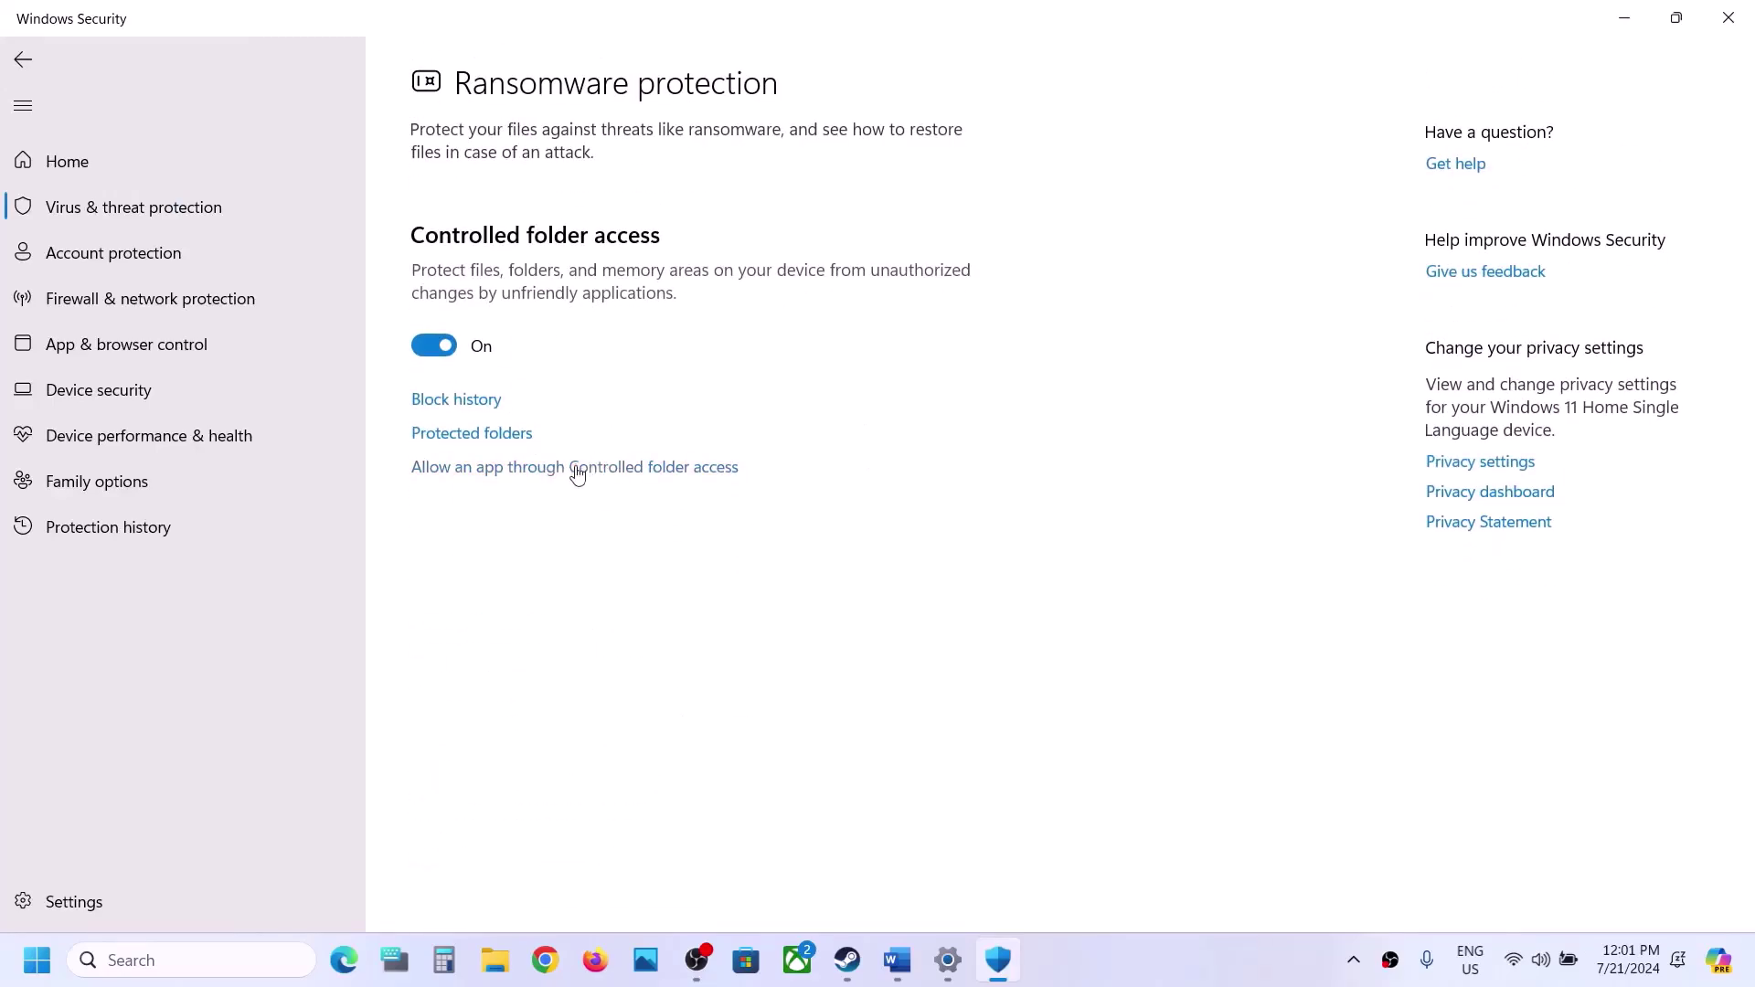
left_click(568, 468)
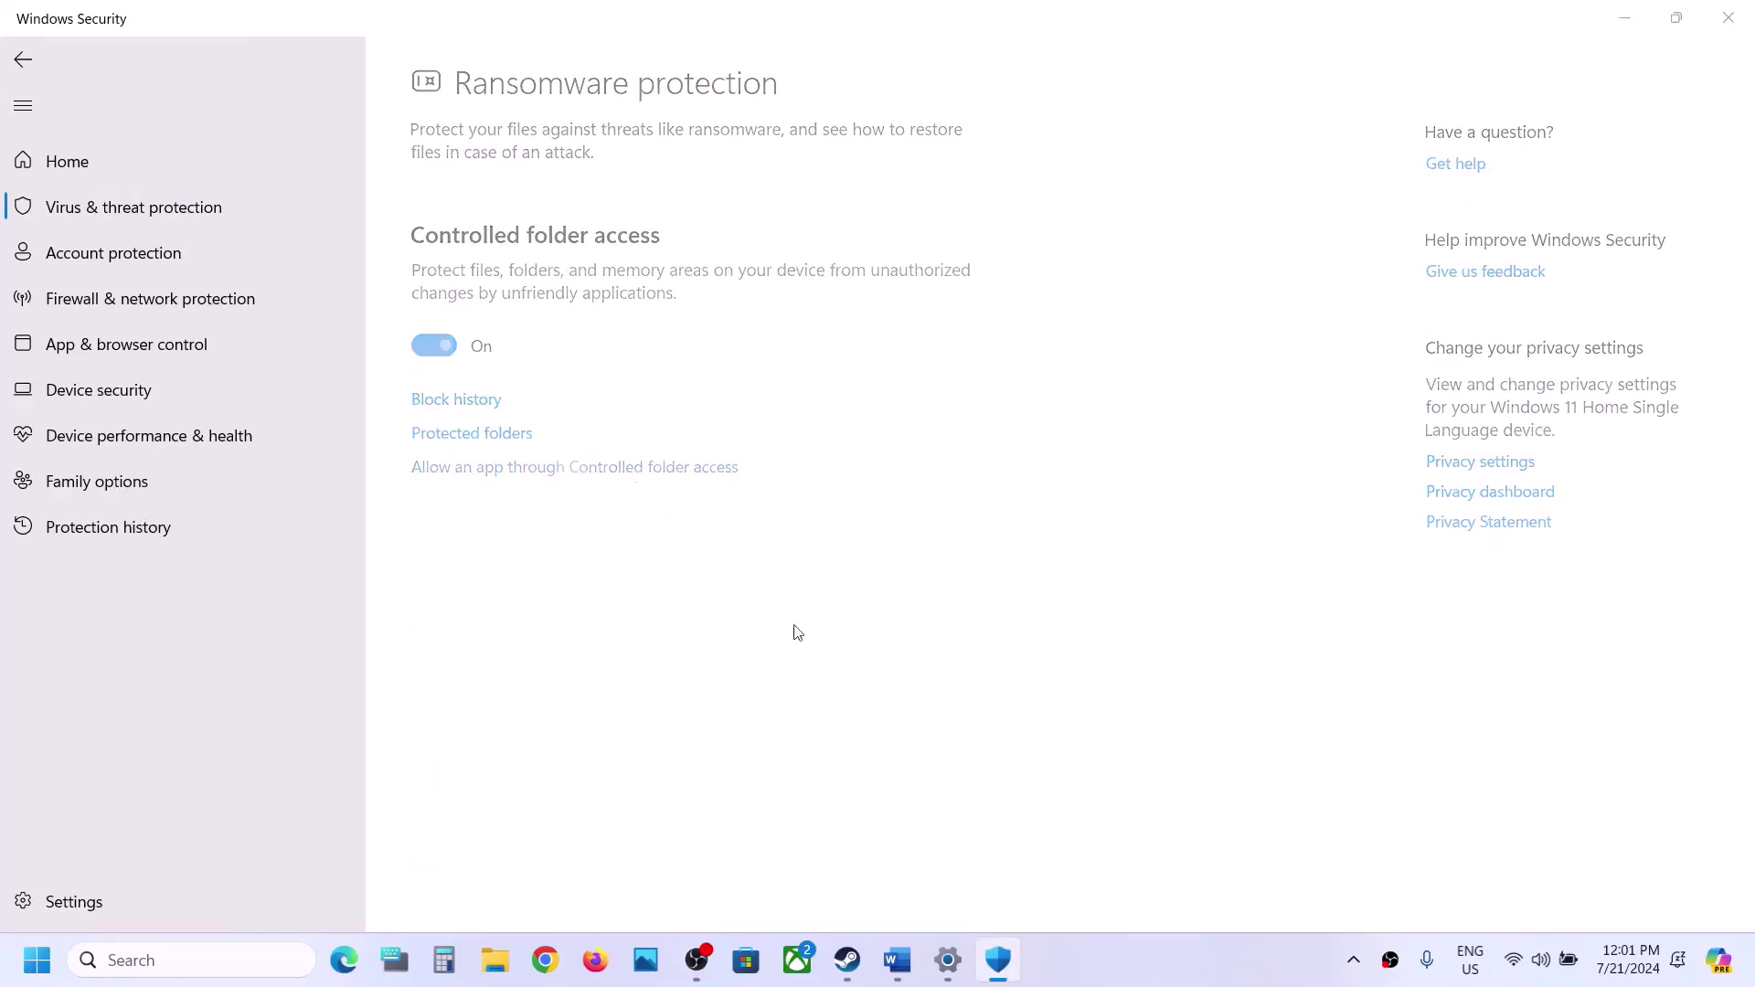
left_click(793, 682)
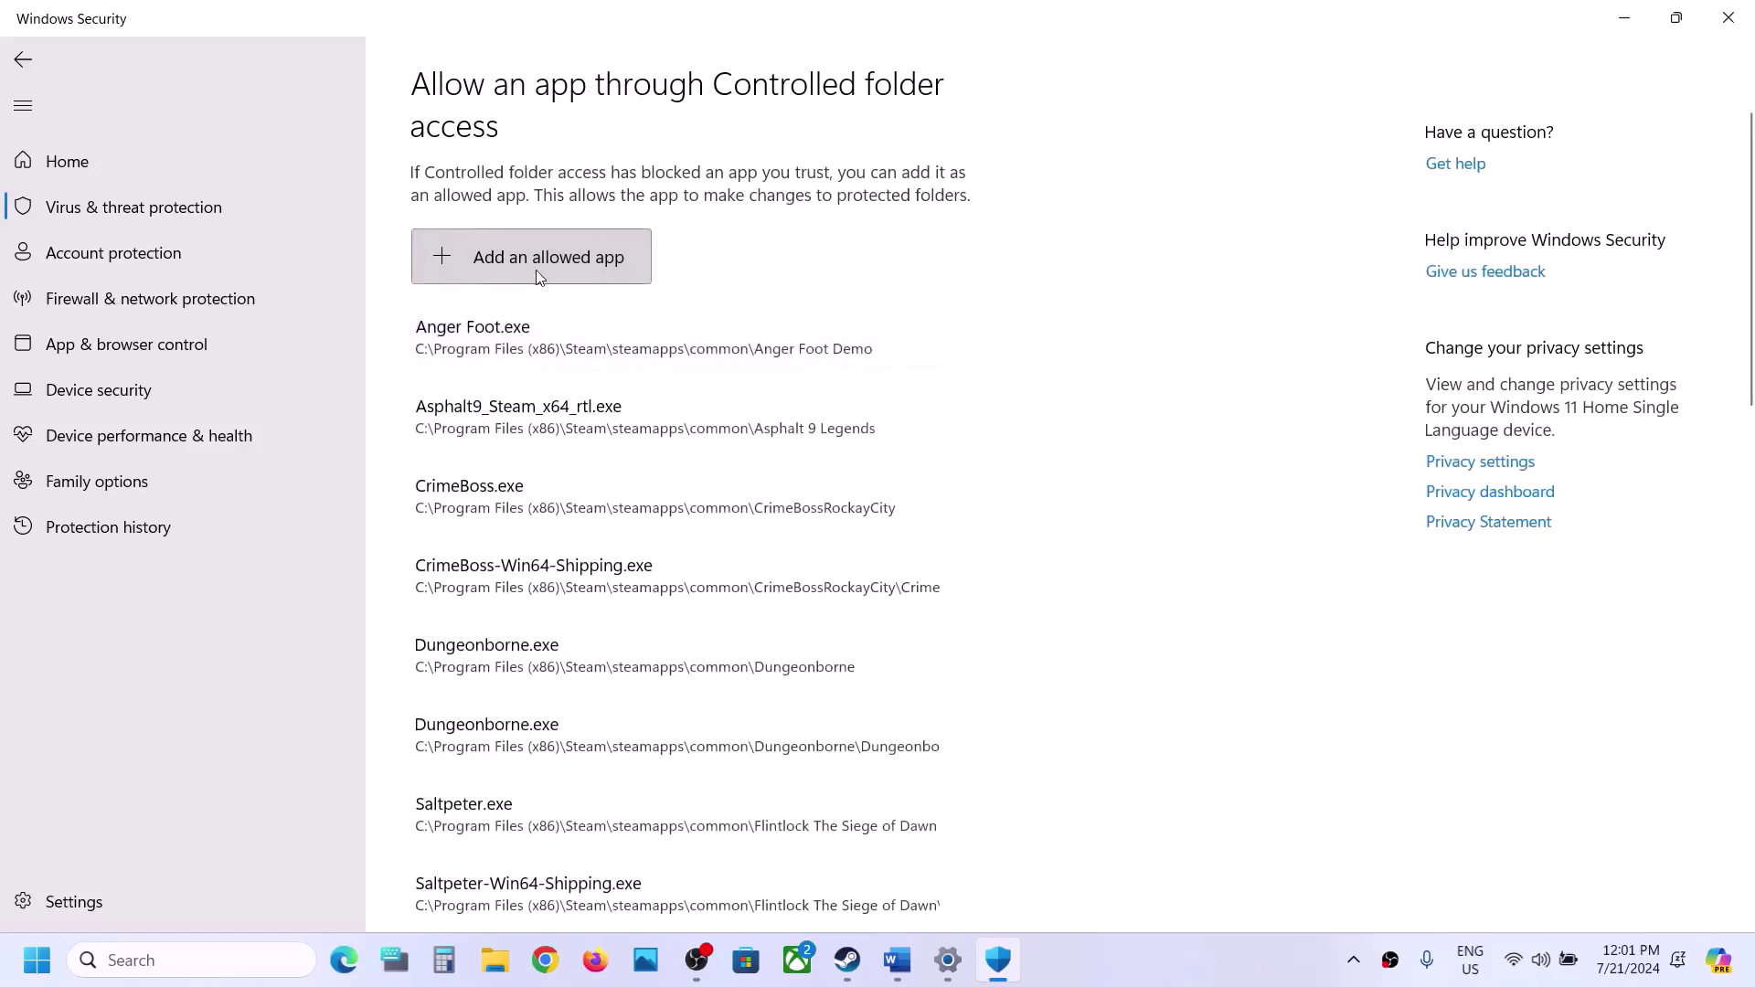
Allow ChainedTogether.exe from Steam\steamapps\common\ChainedTogether through Controlled folder access.
left_click(536, 271)
left_click(504, 345)
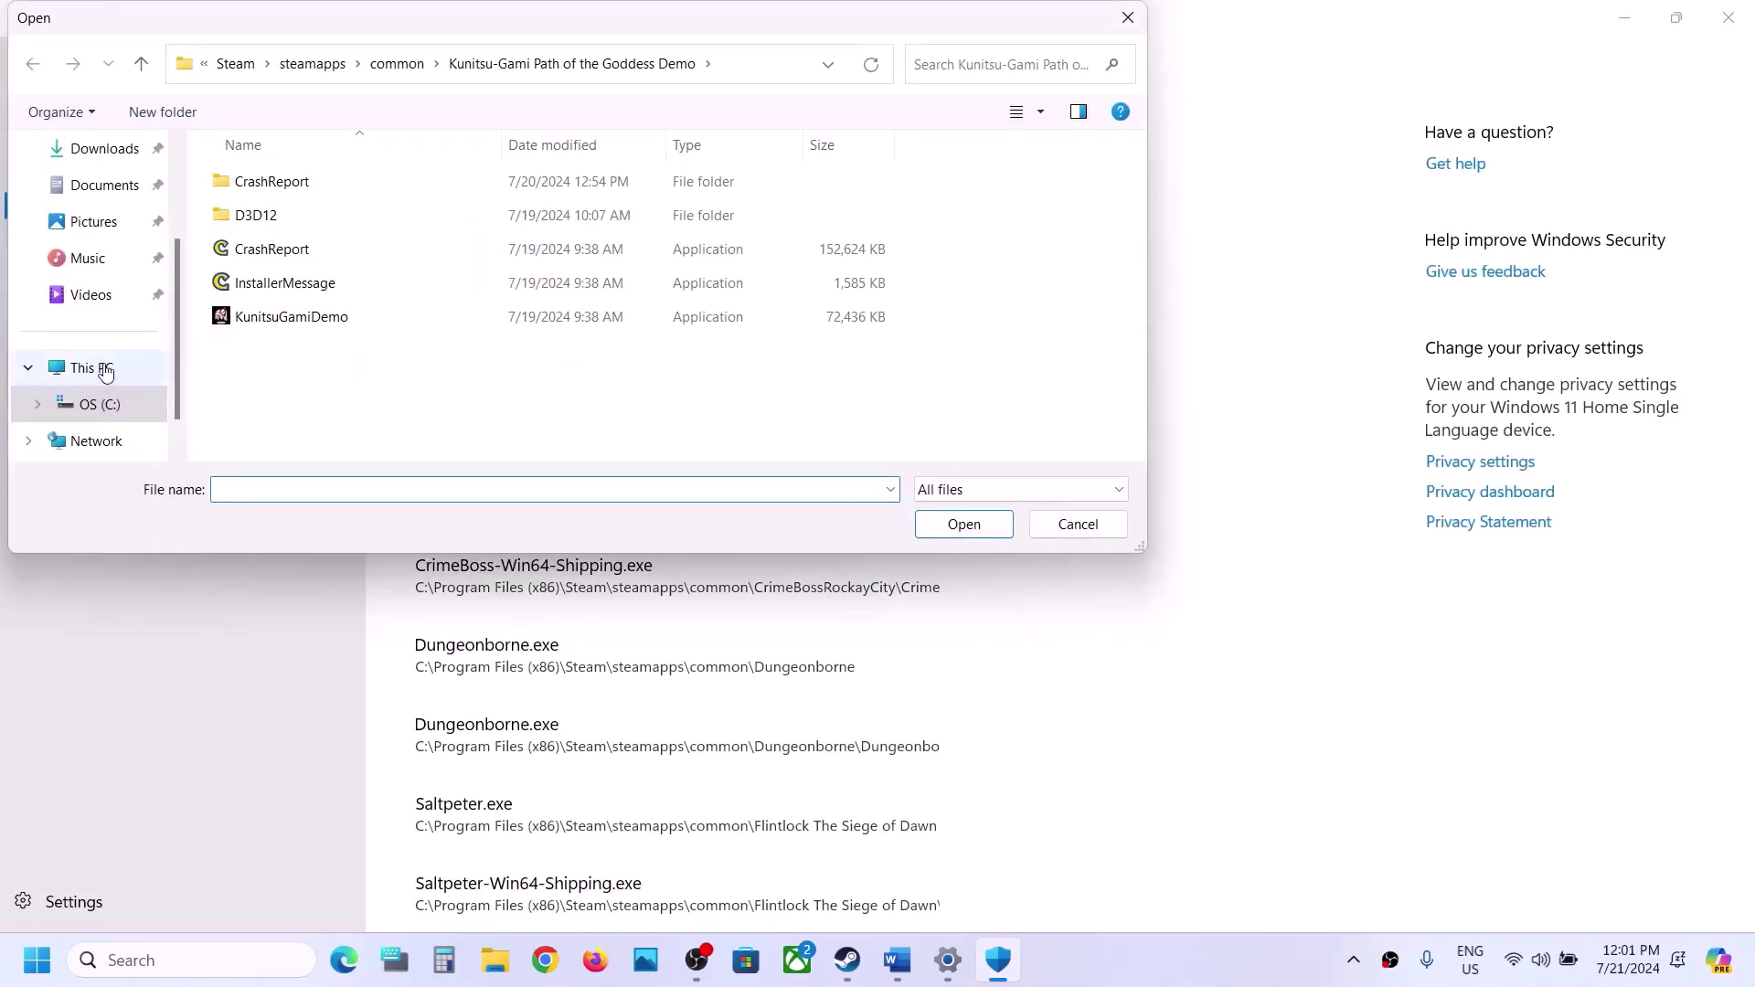
left_click(106, 368)
double_click(319, 204)
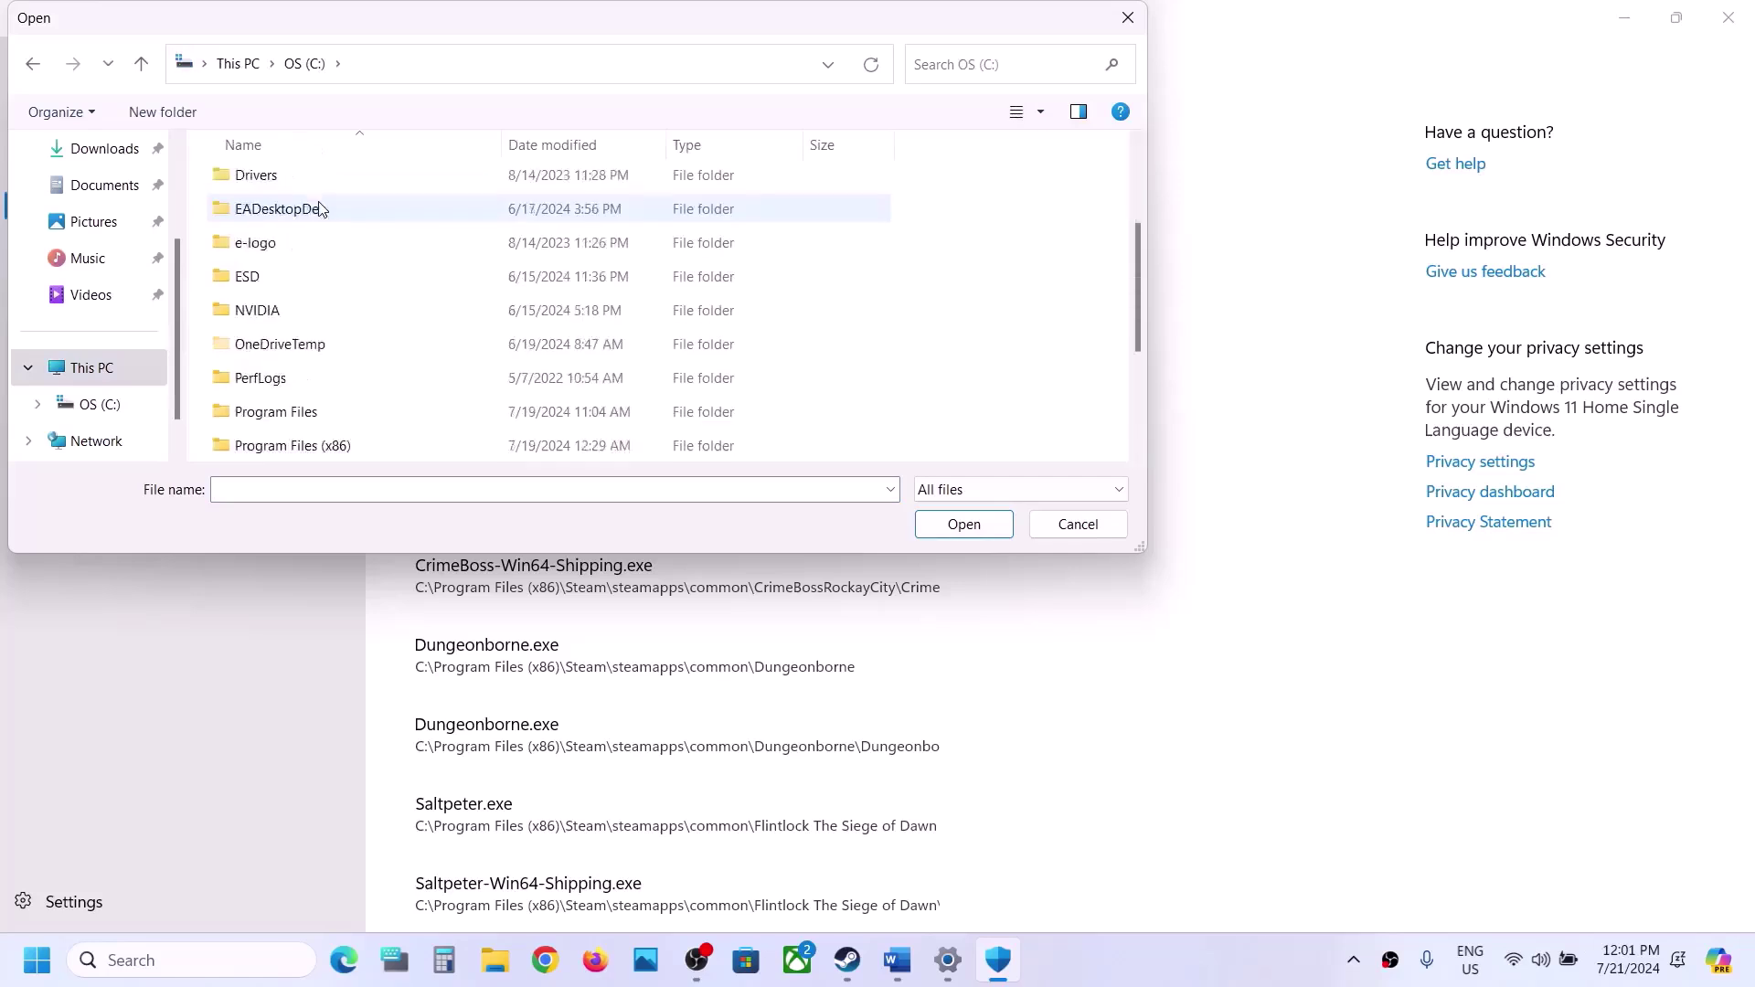
scroll(310, 255, "down", 2)
double_click(307, 247)
scroll(305, 256, "down", 6)
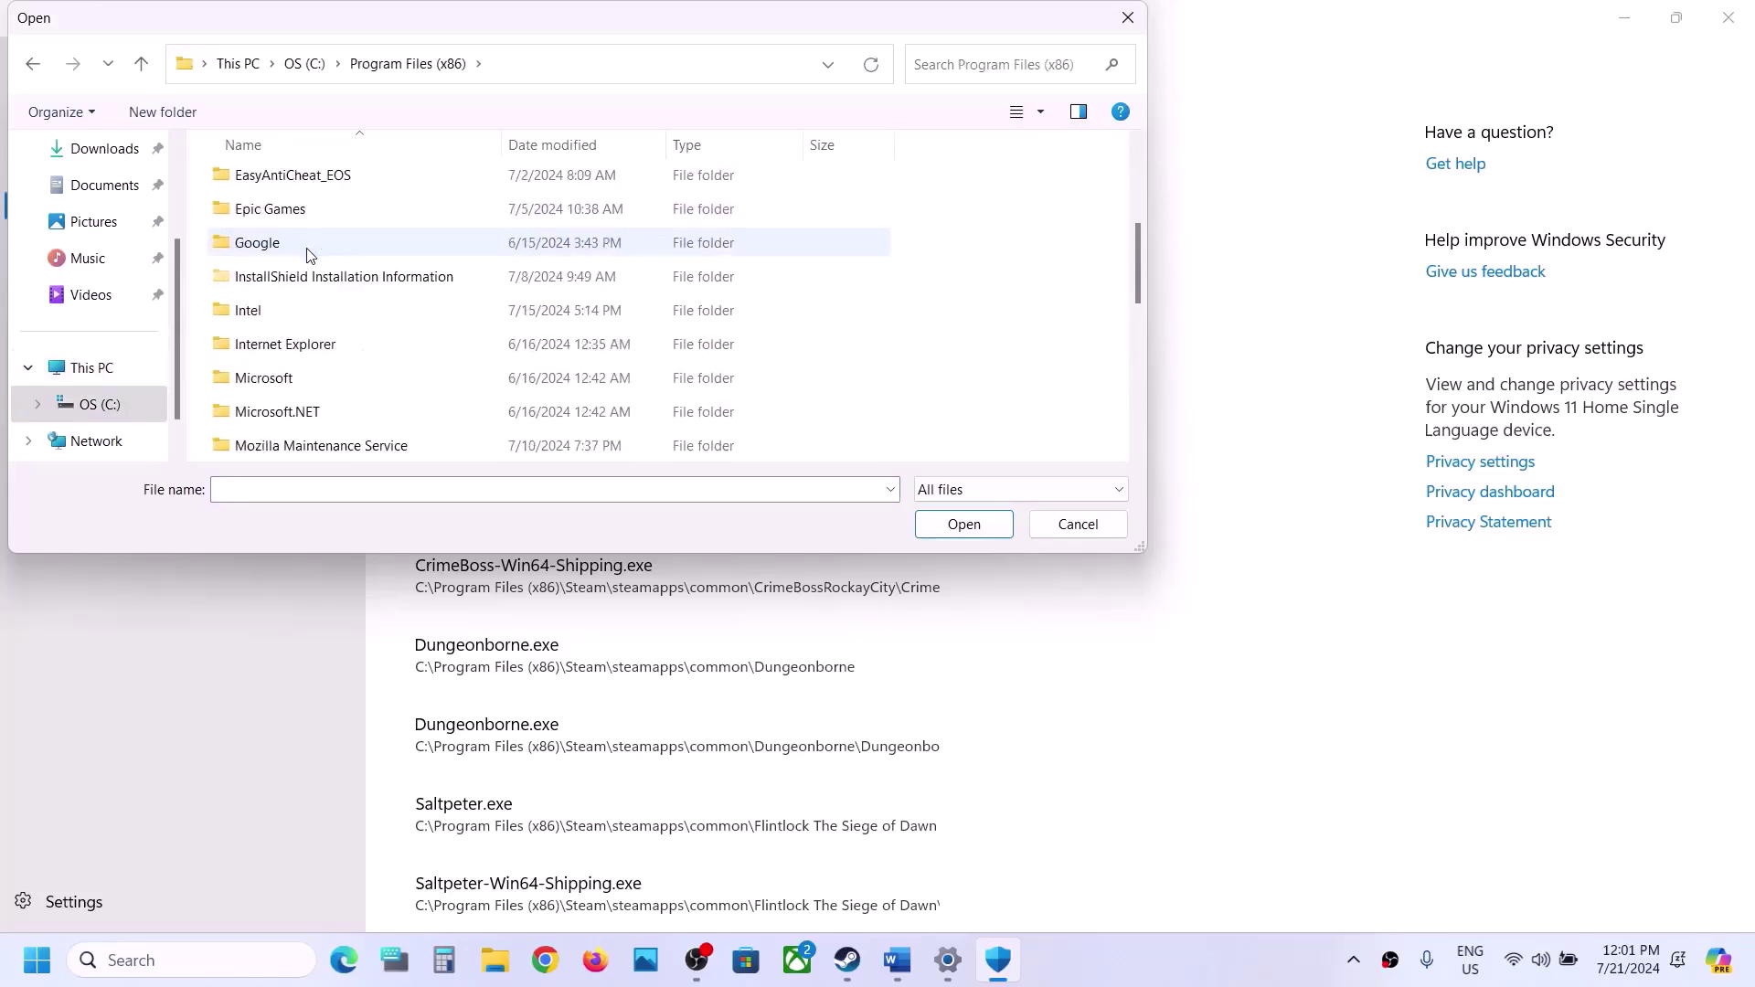
double_click(275, 344)
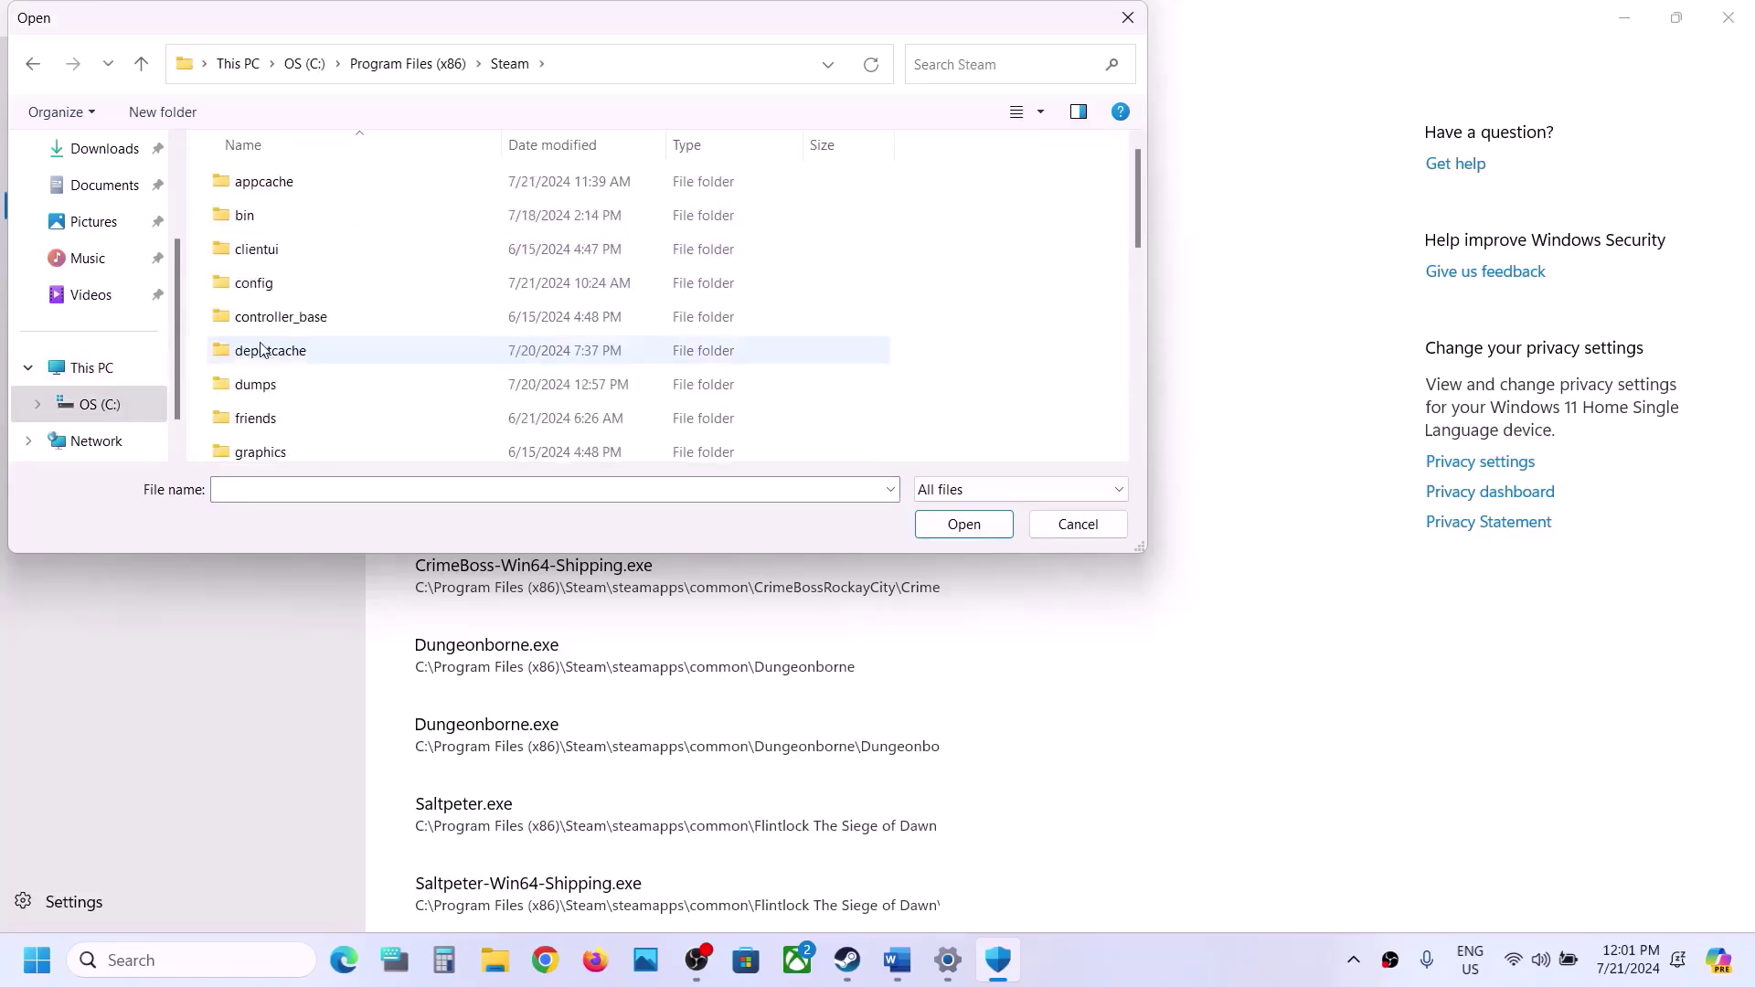
scroll(290, 345, "down", 3)
double_click(287, 318)
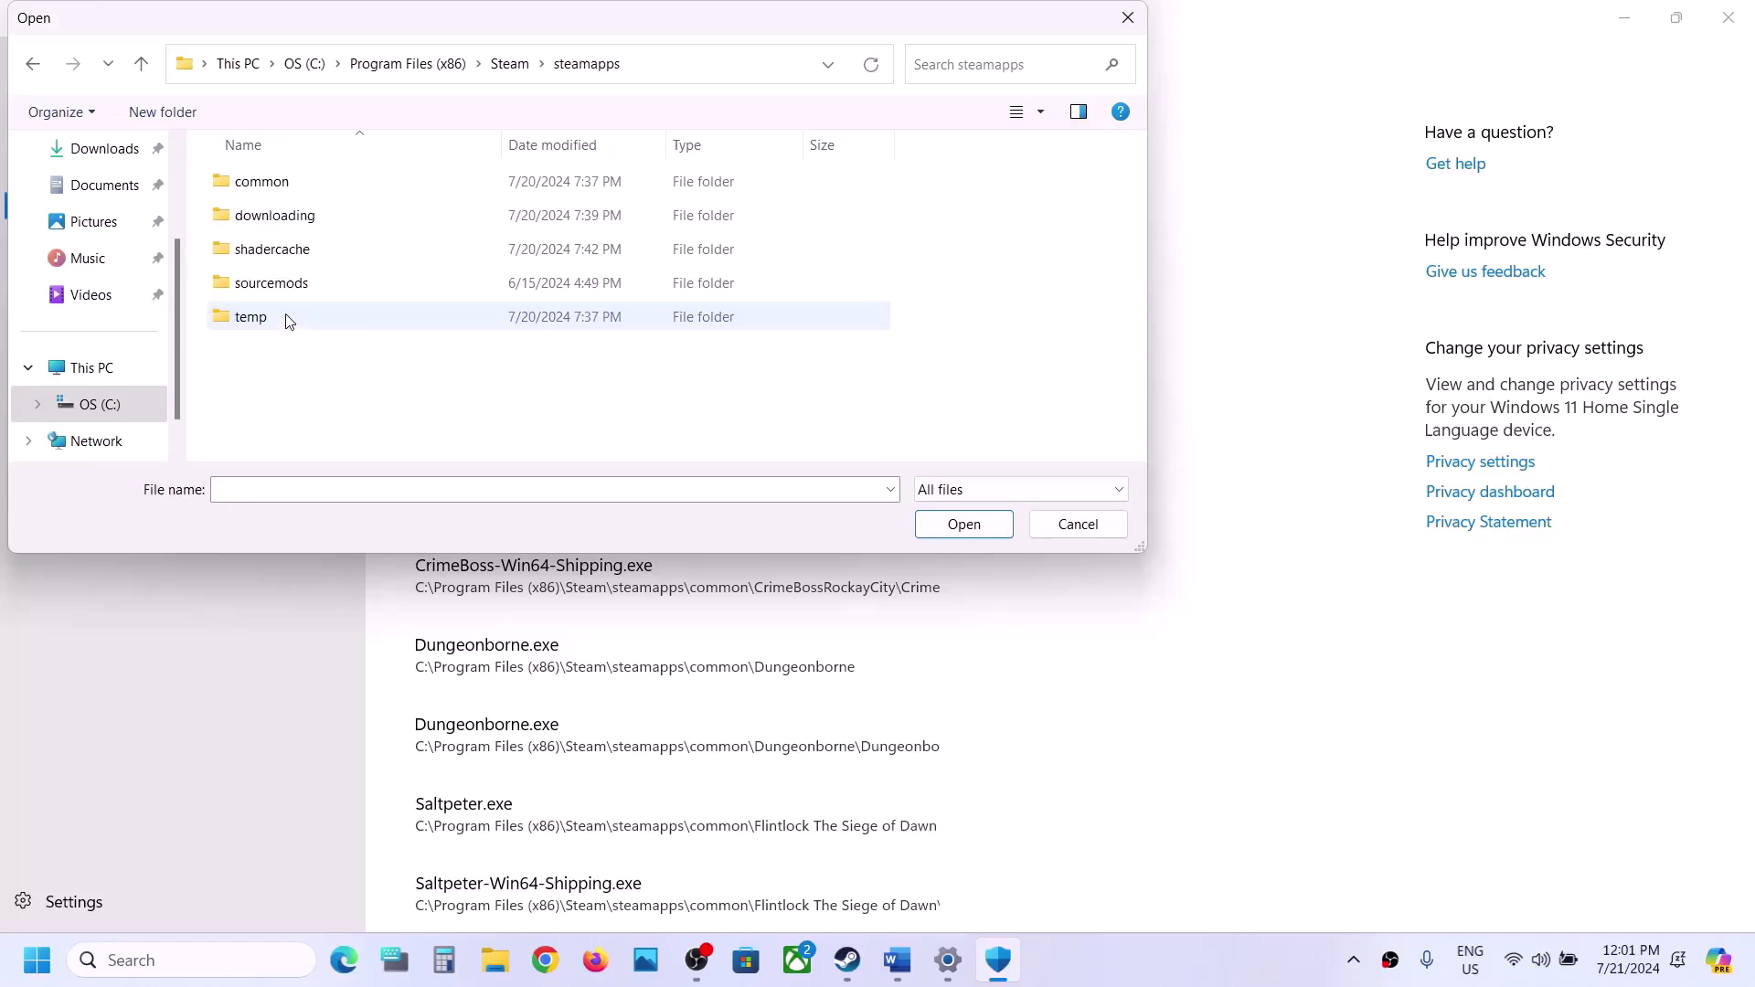
double_click(305, 181)
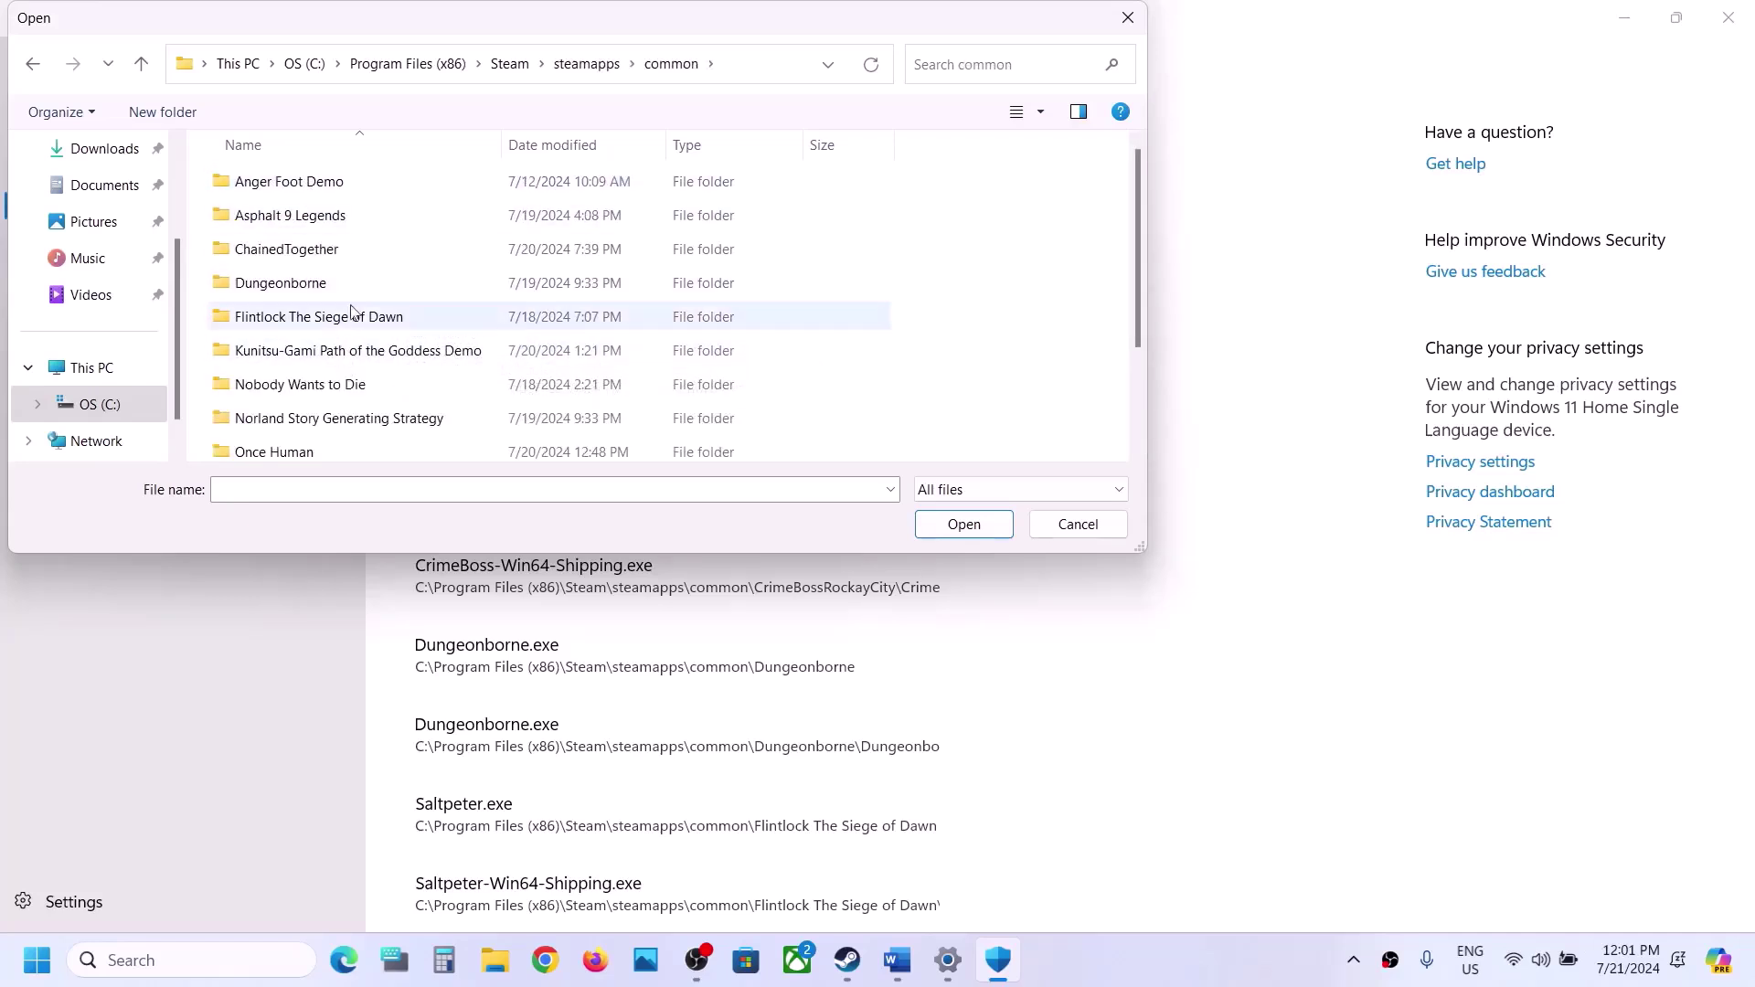
left_click(358, 248)
double_click(359, 243)
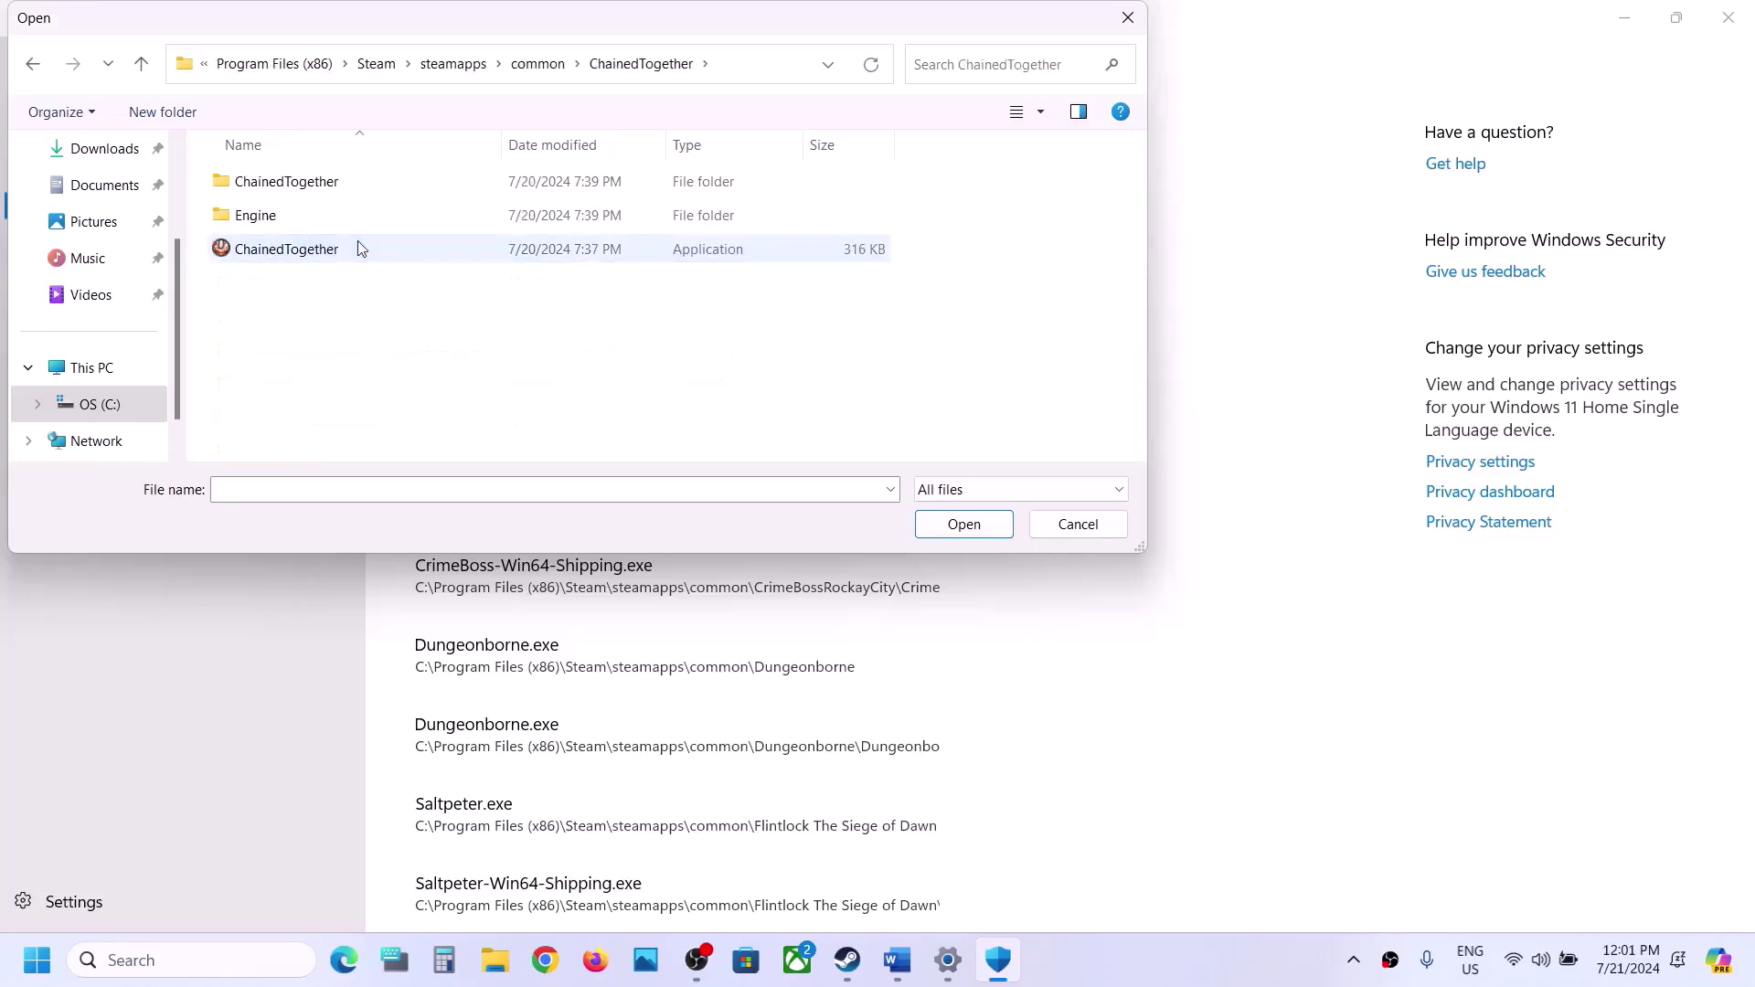
left_click(300, 256)
left_click(963, 524)
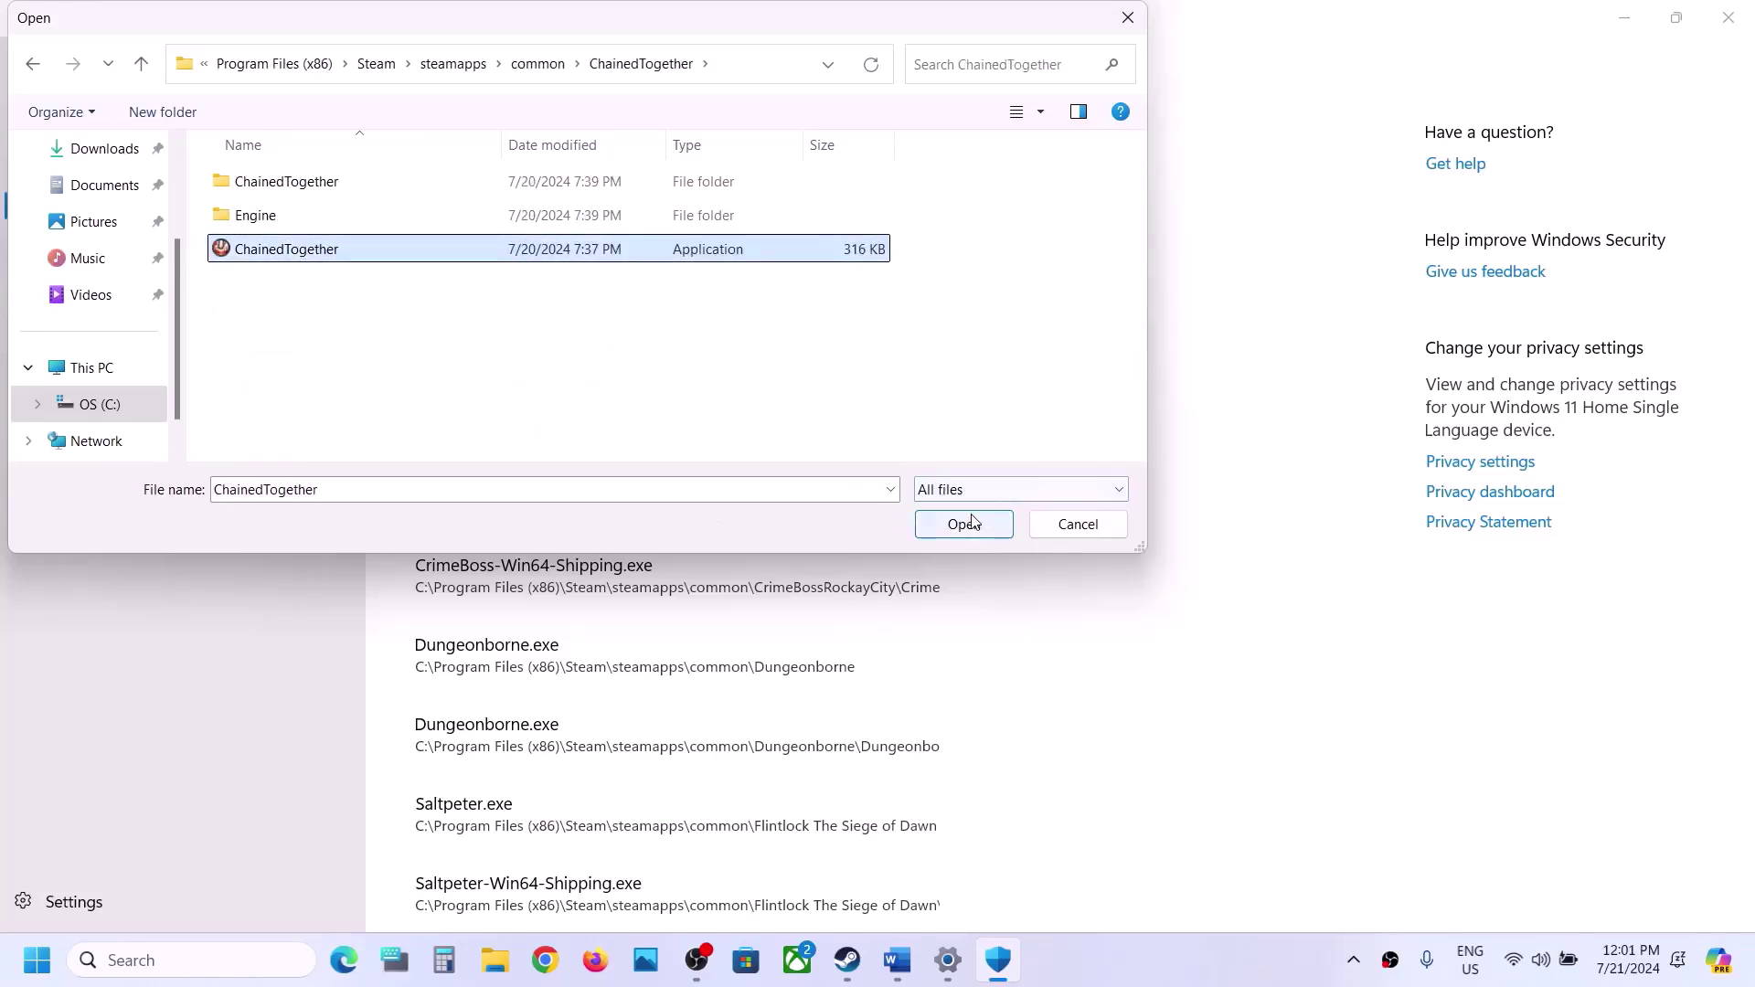
Also allow Binaries\Win64\ChainedTogether-Win64-Shipping.exe through Controlled folder access.
left_click(583, 261)
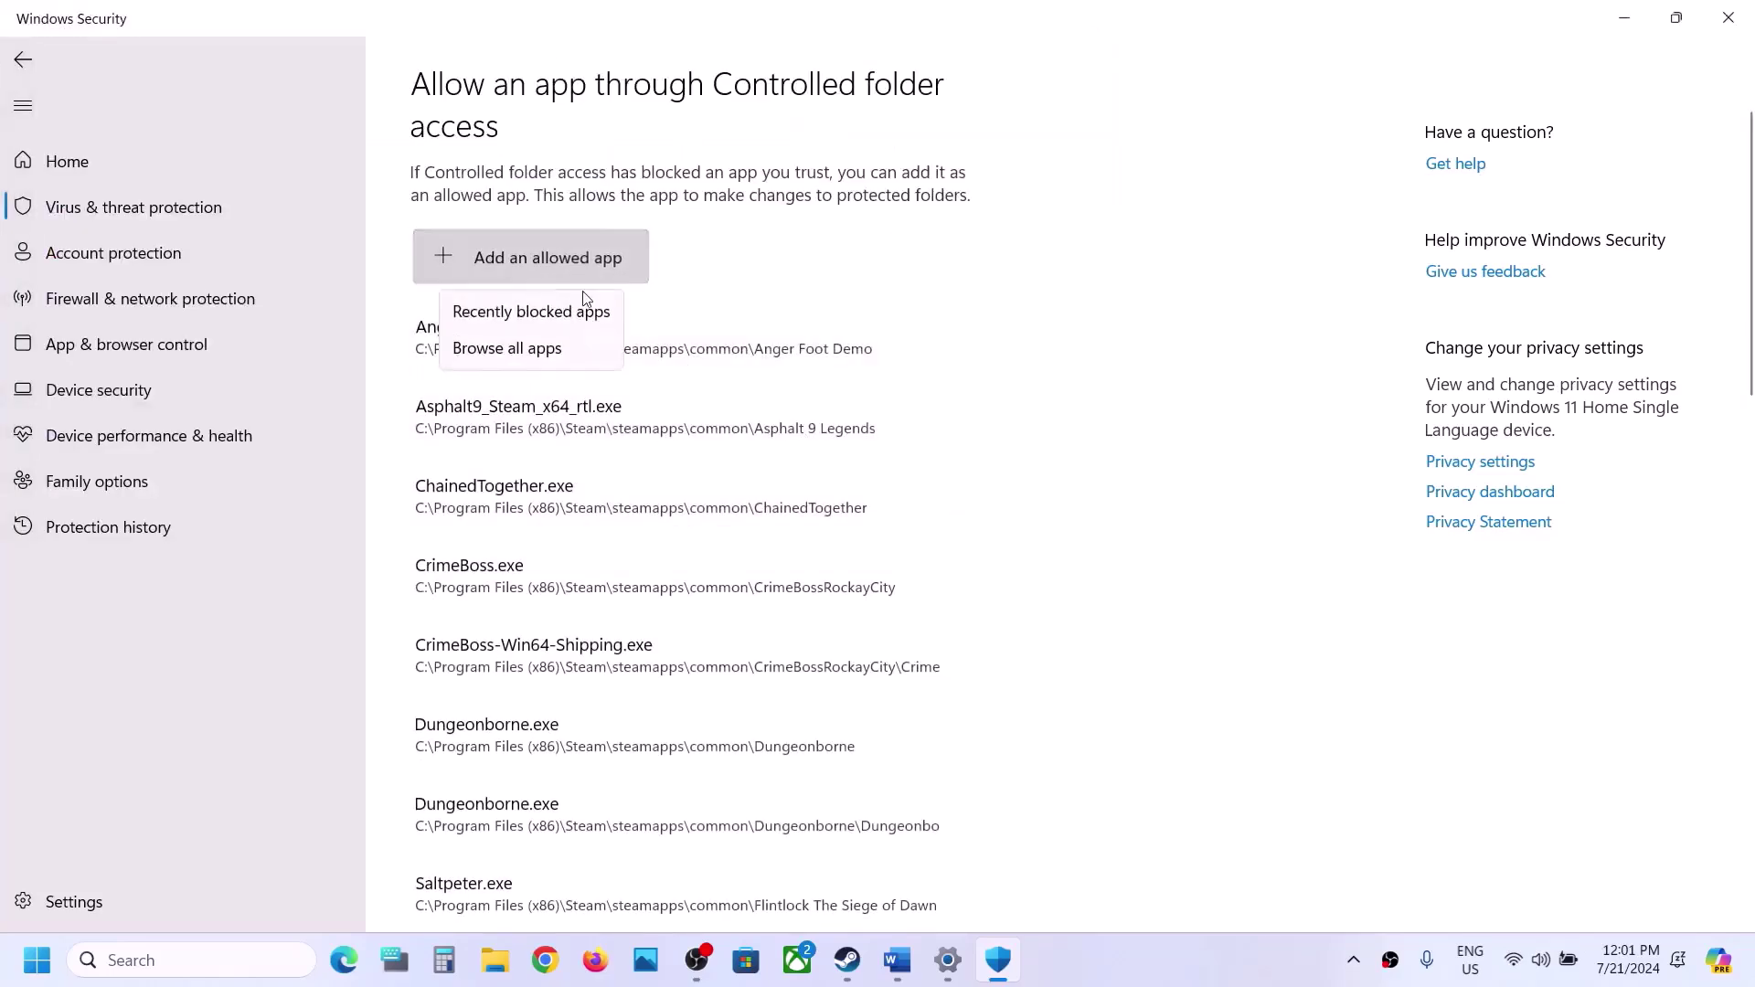
left_click(507, 344)
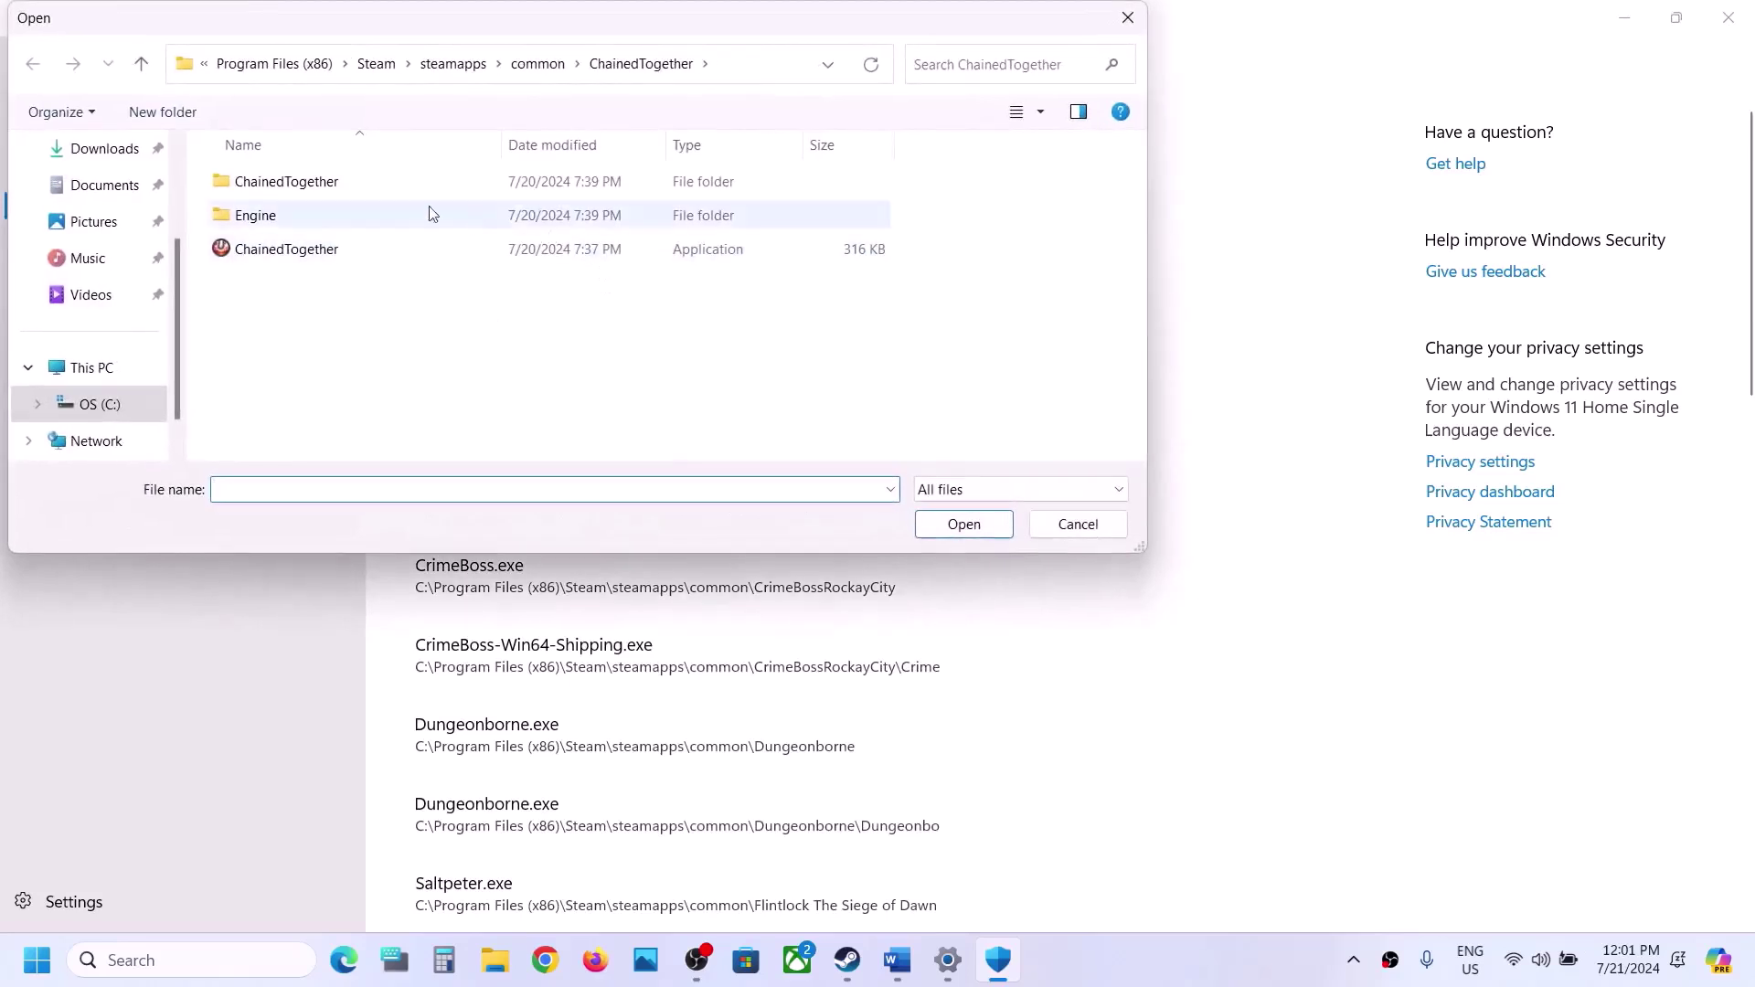
double_click(299, 192)
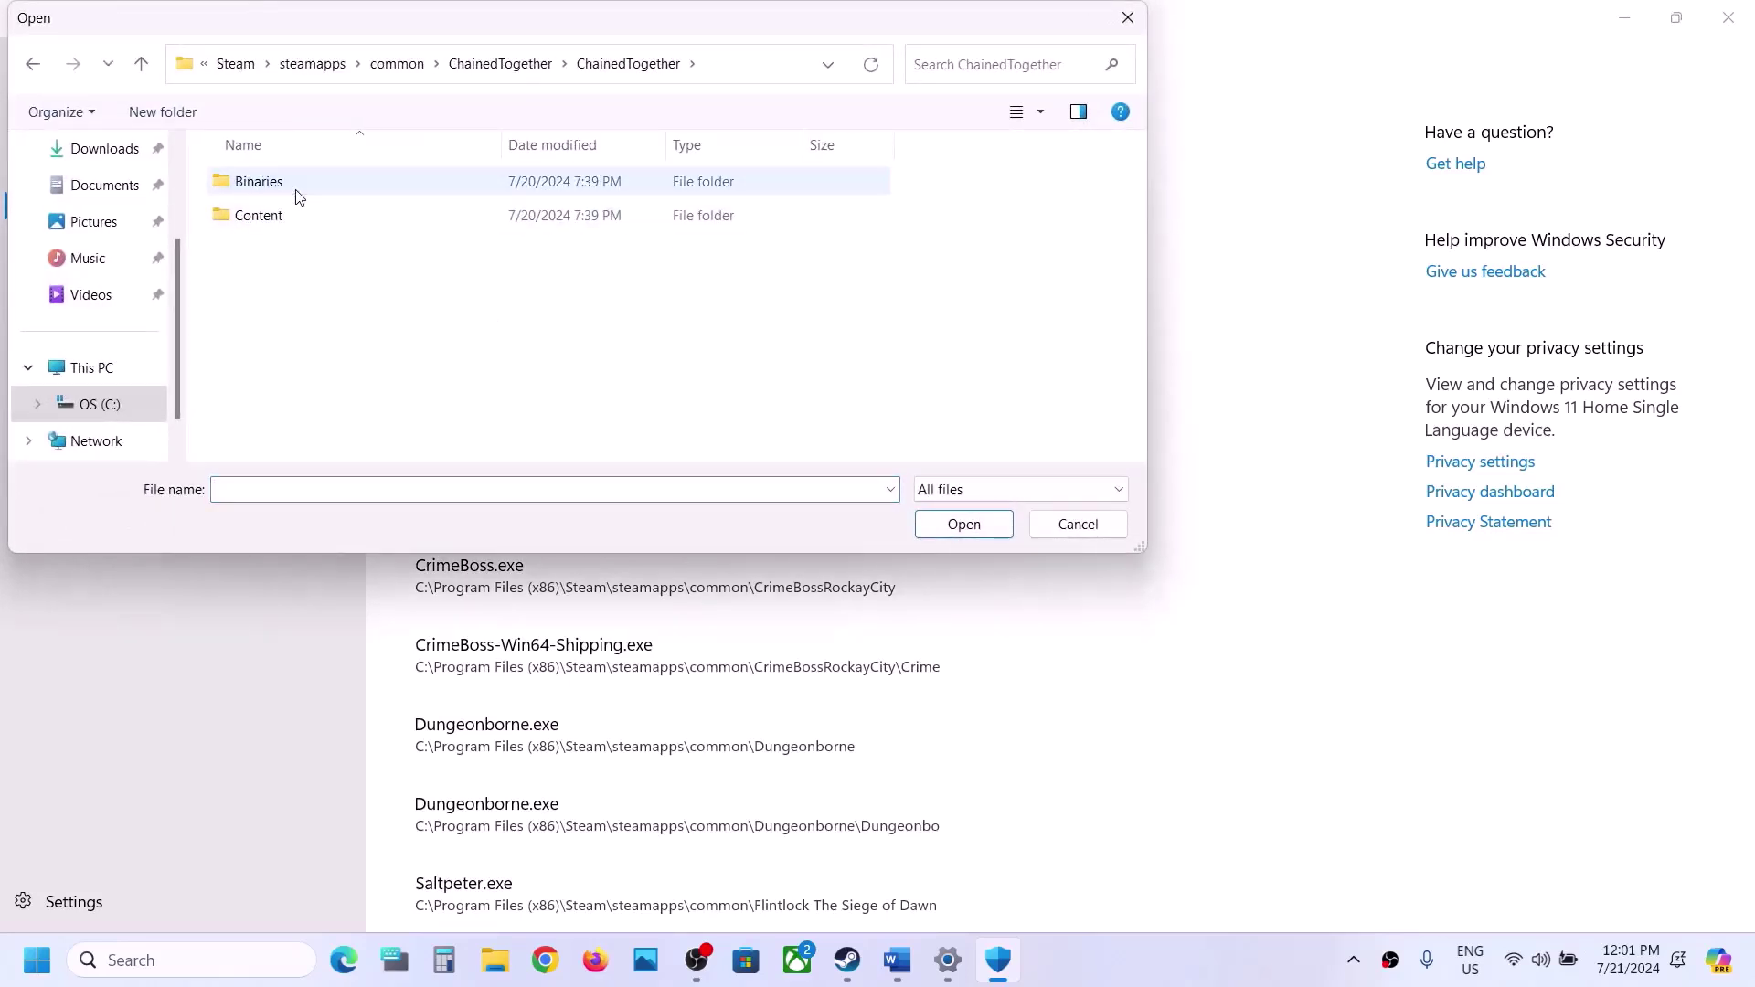
double_click(285, 189)
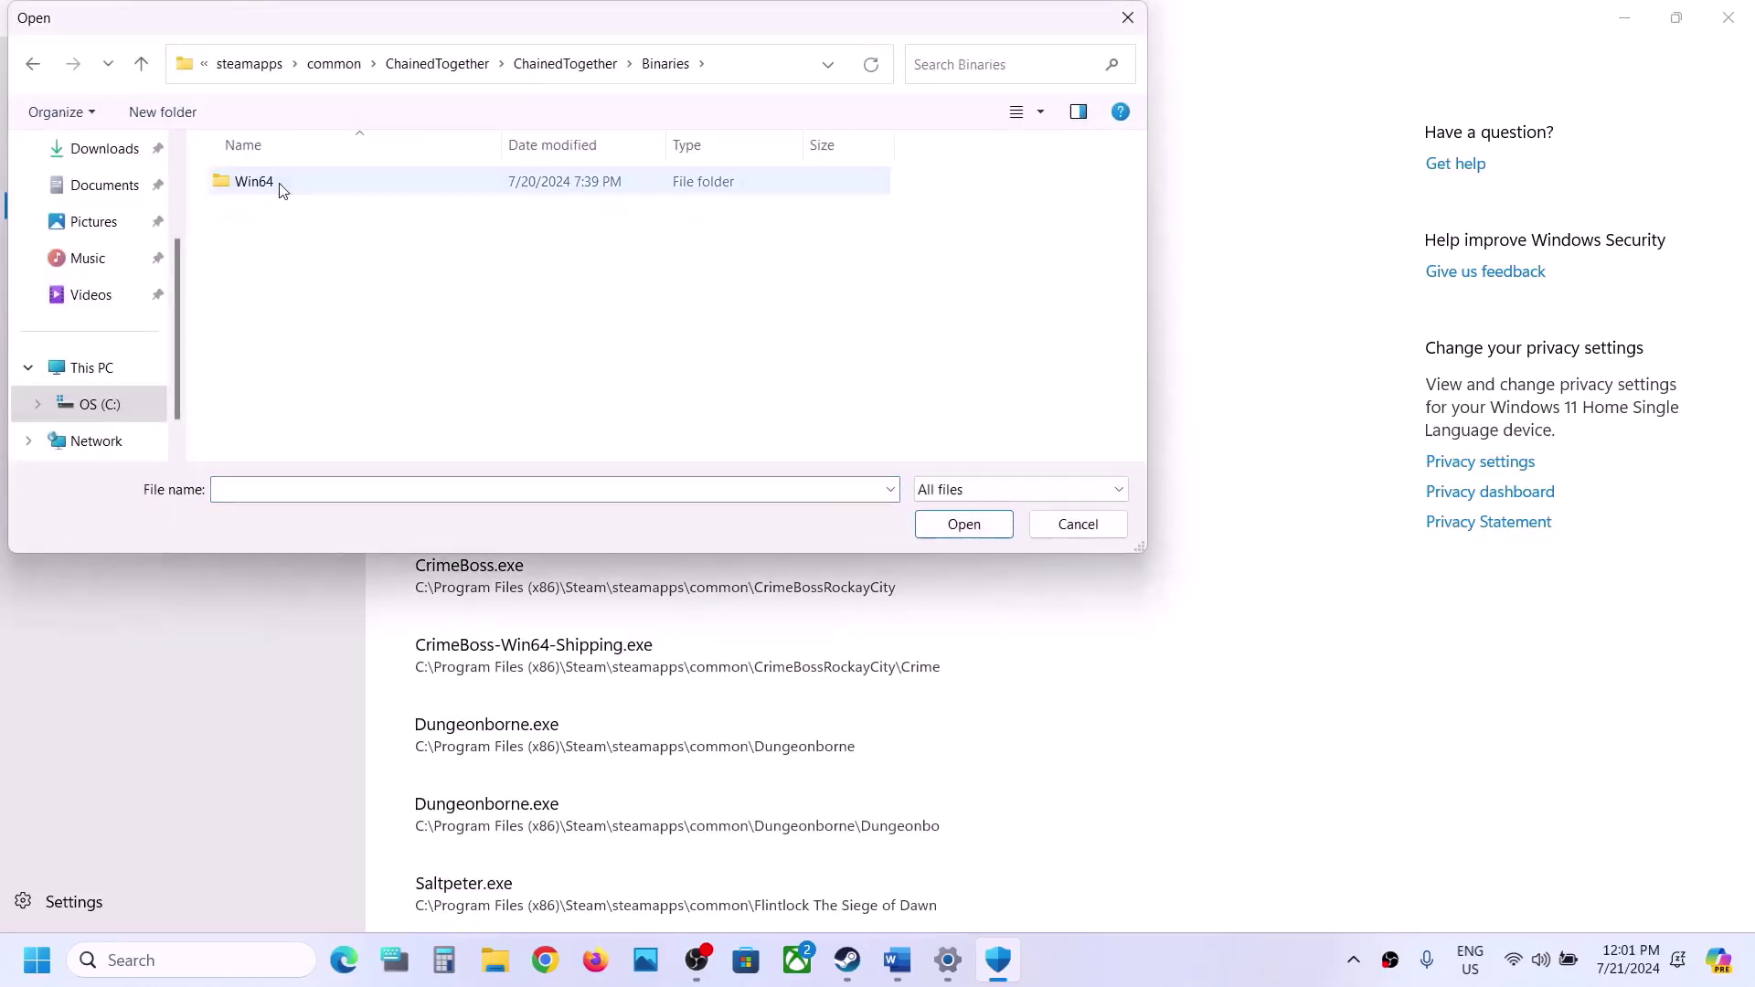
double_click(280, 186)
left_click(288, 229)
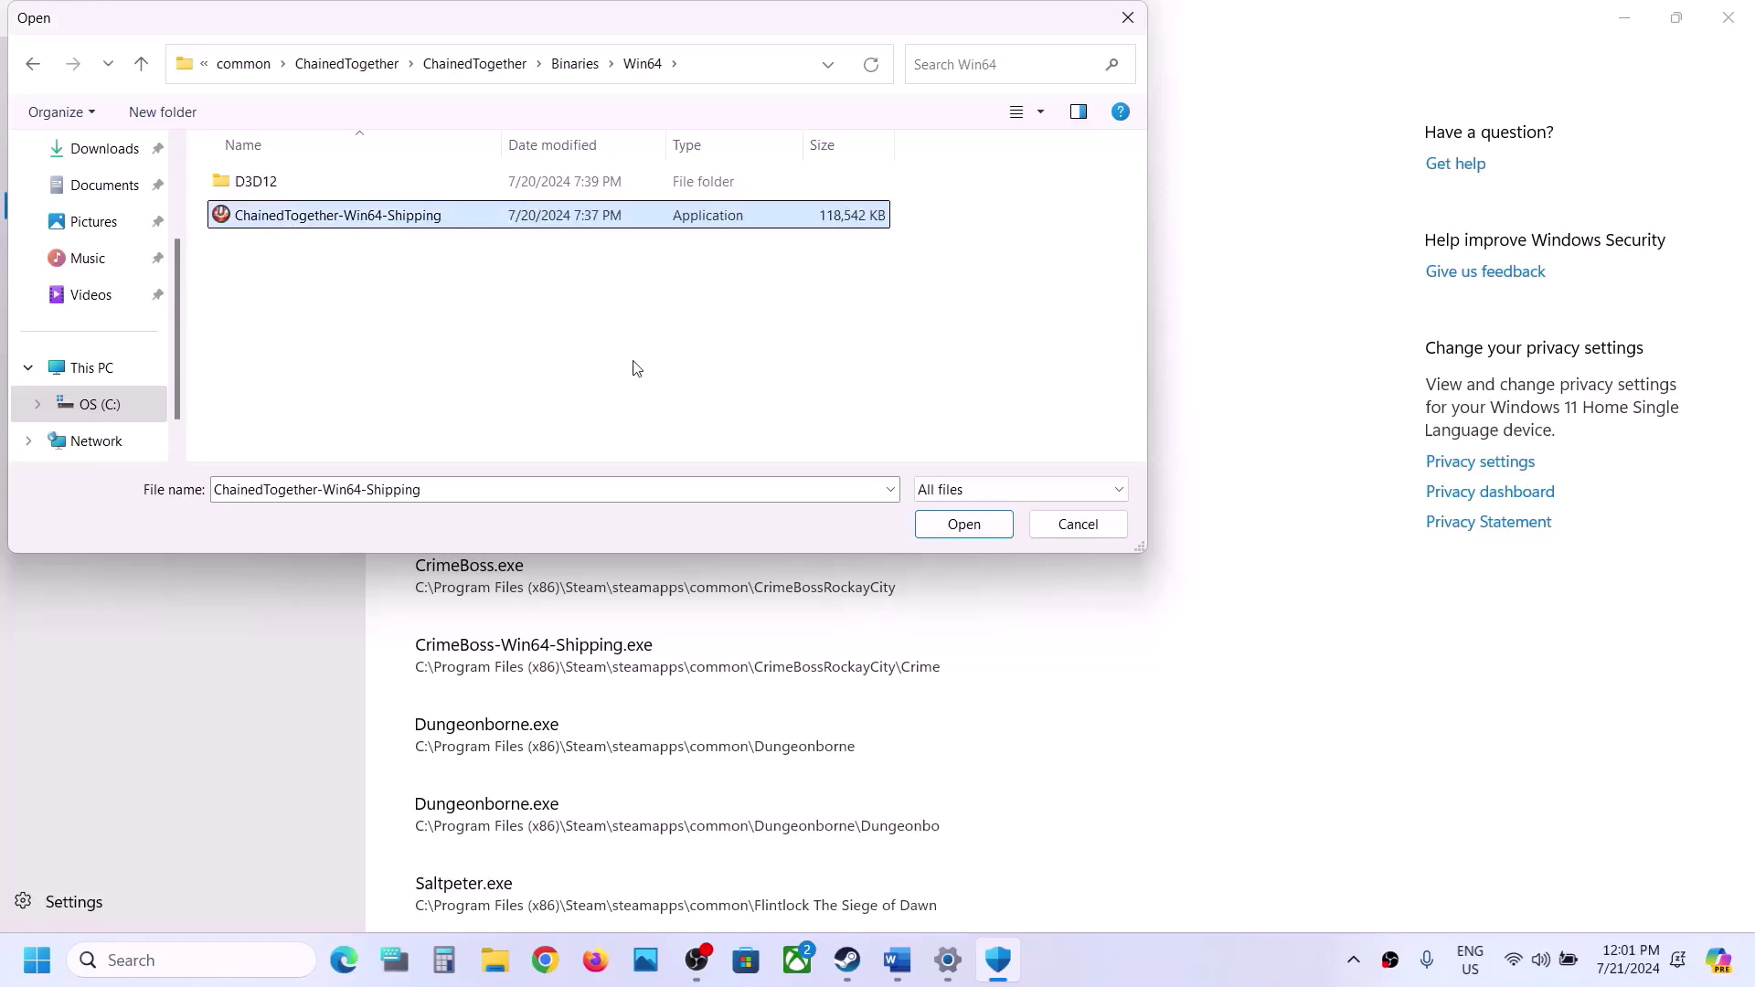
left_click(994, 525)
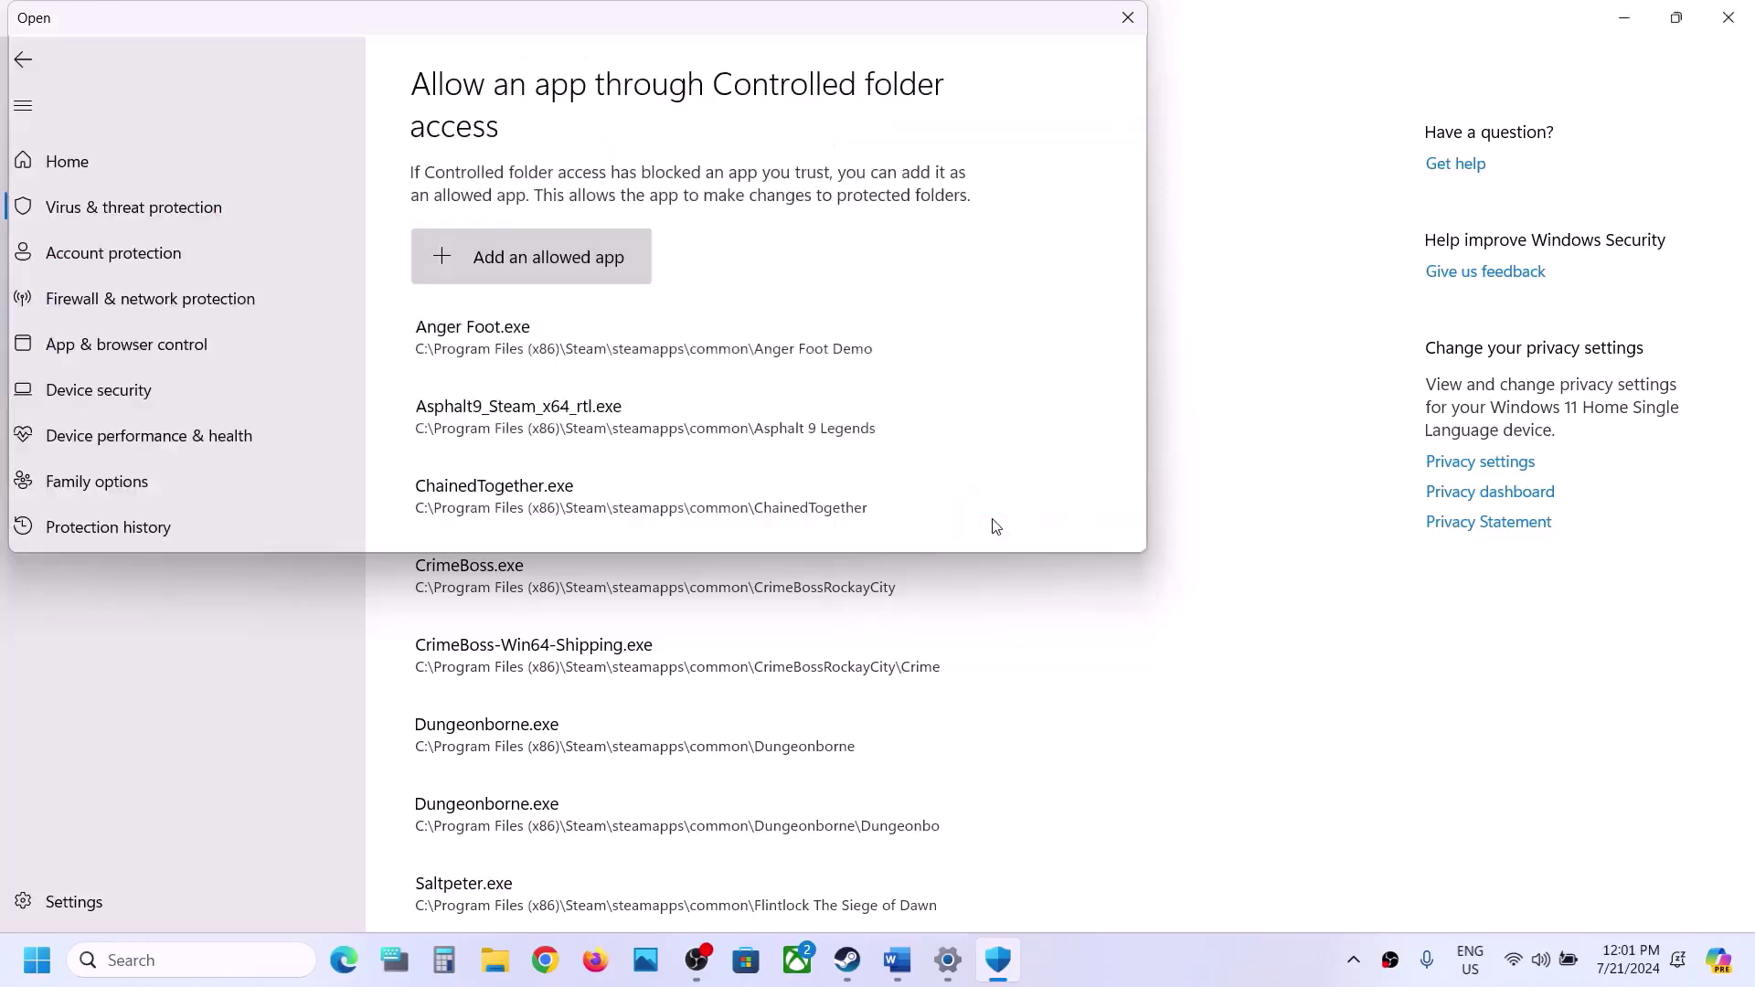
Open Windows Defender Firewall under System and Security in Control Panel.
left_click(113, 963)
type("ontrol")
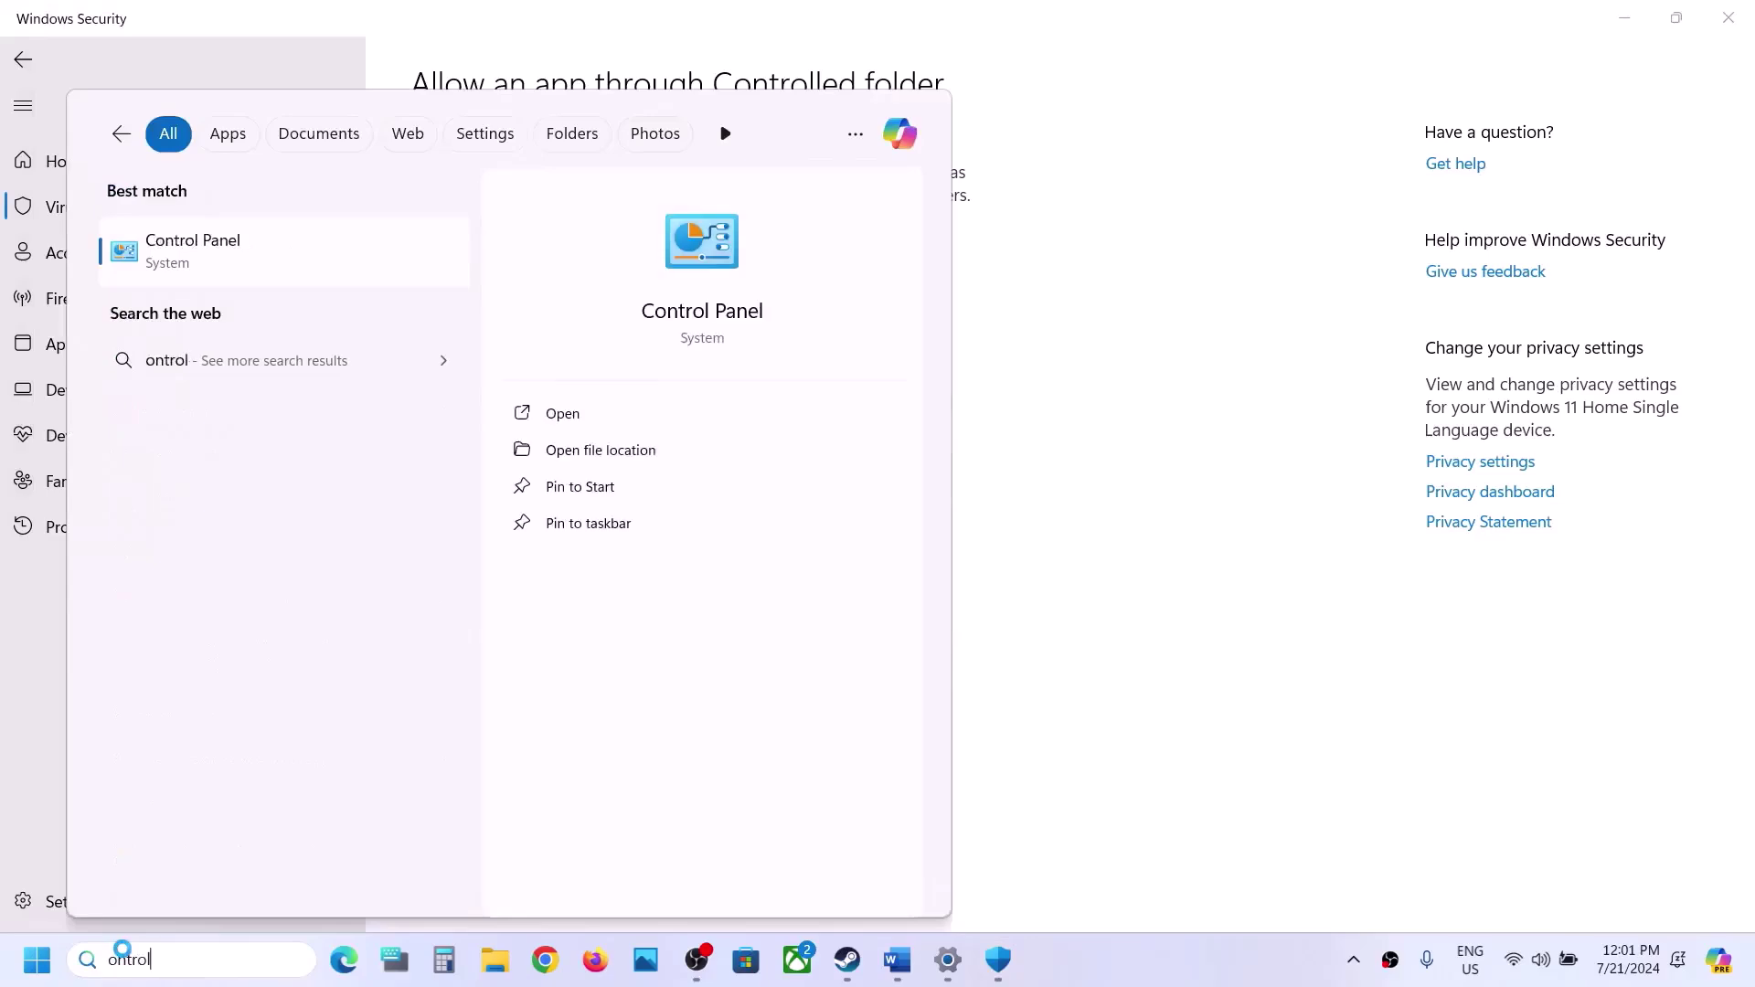
key("Return")
left_click(607, 321)
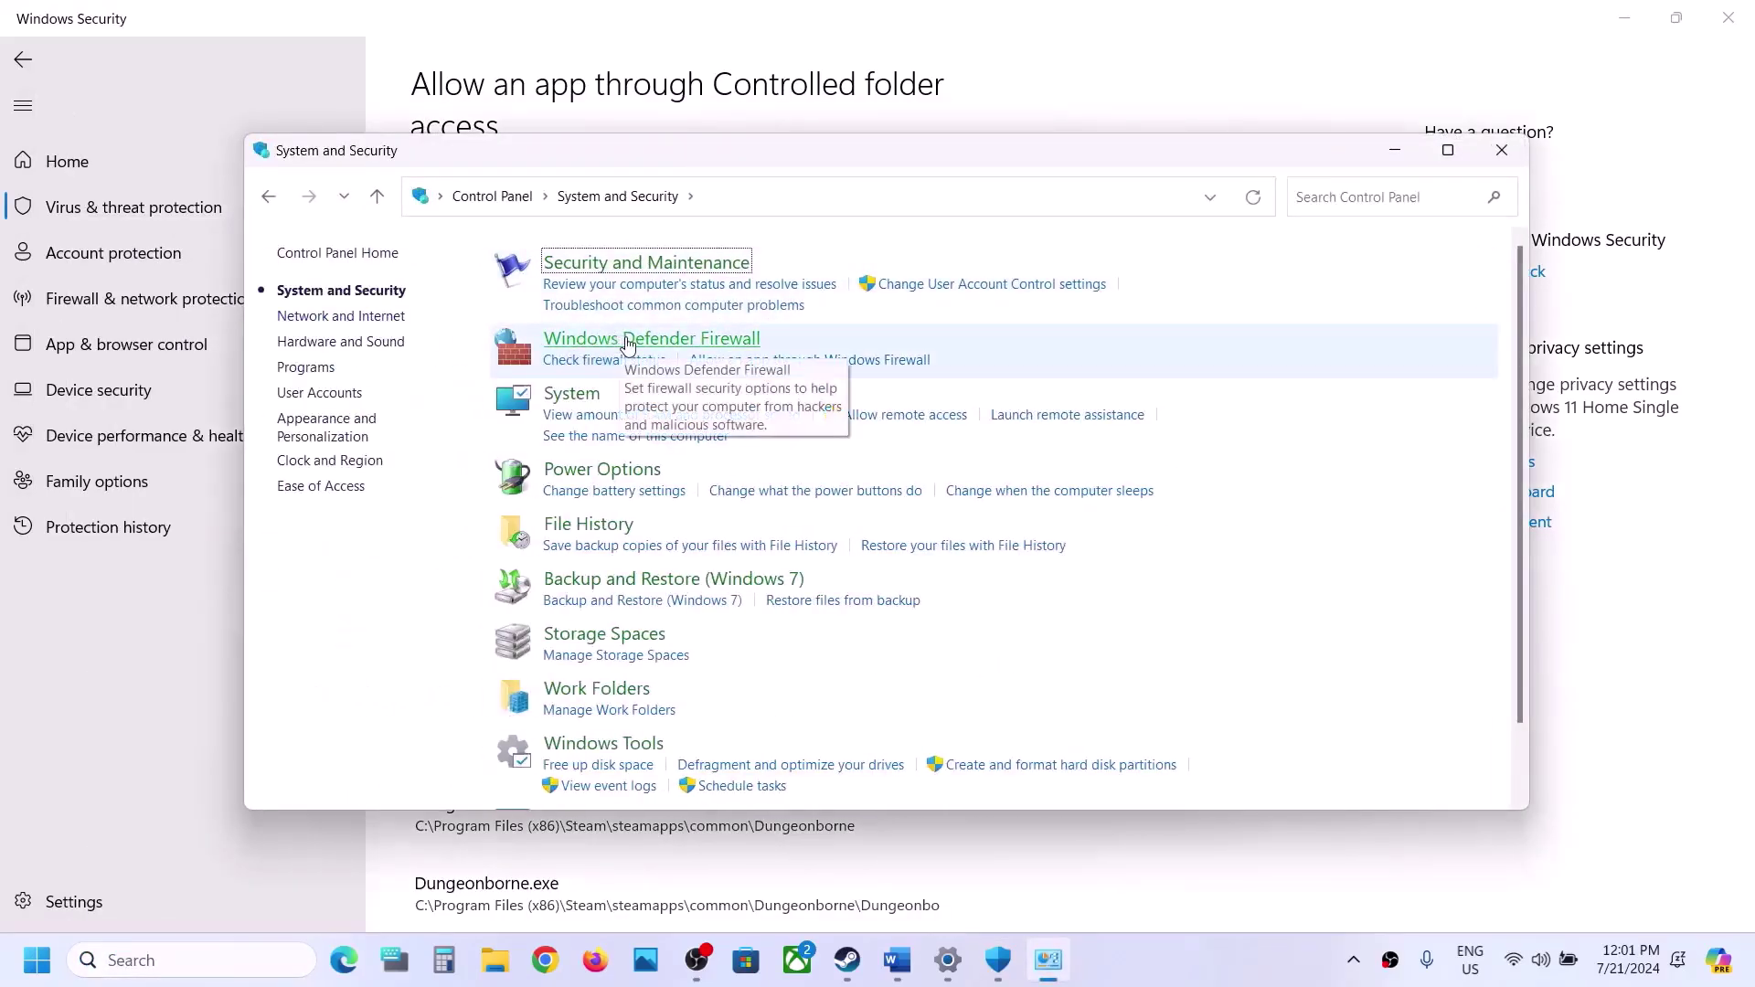
left_click(627, 343)
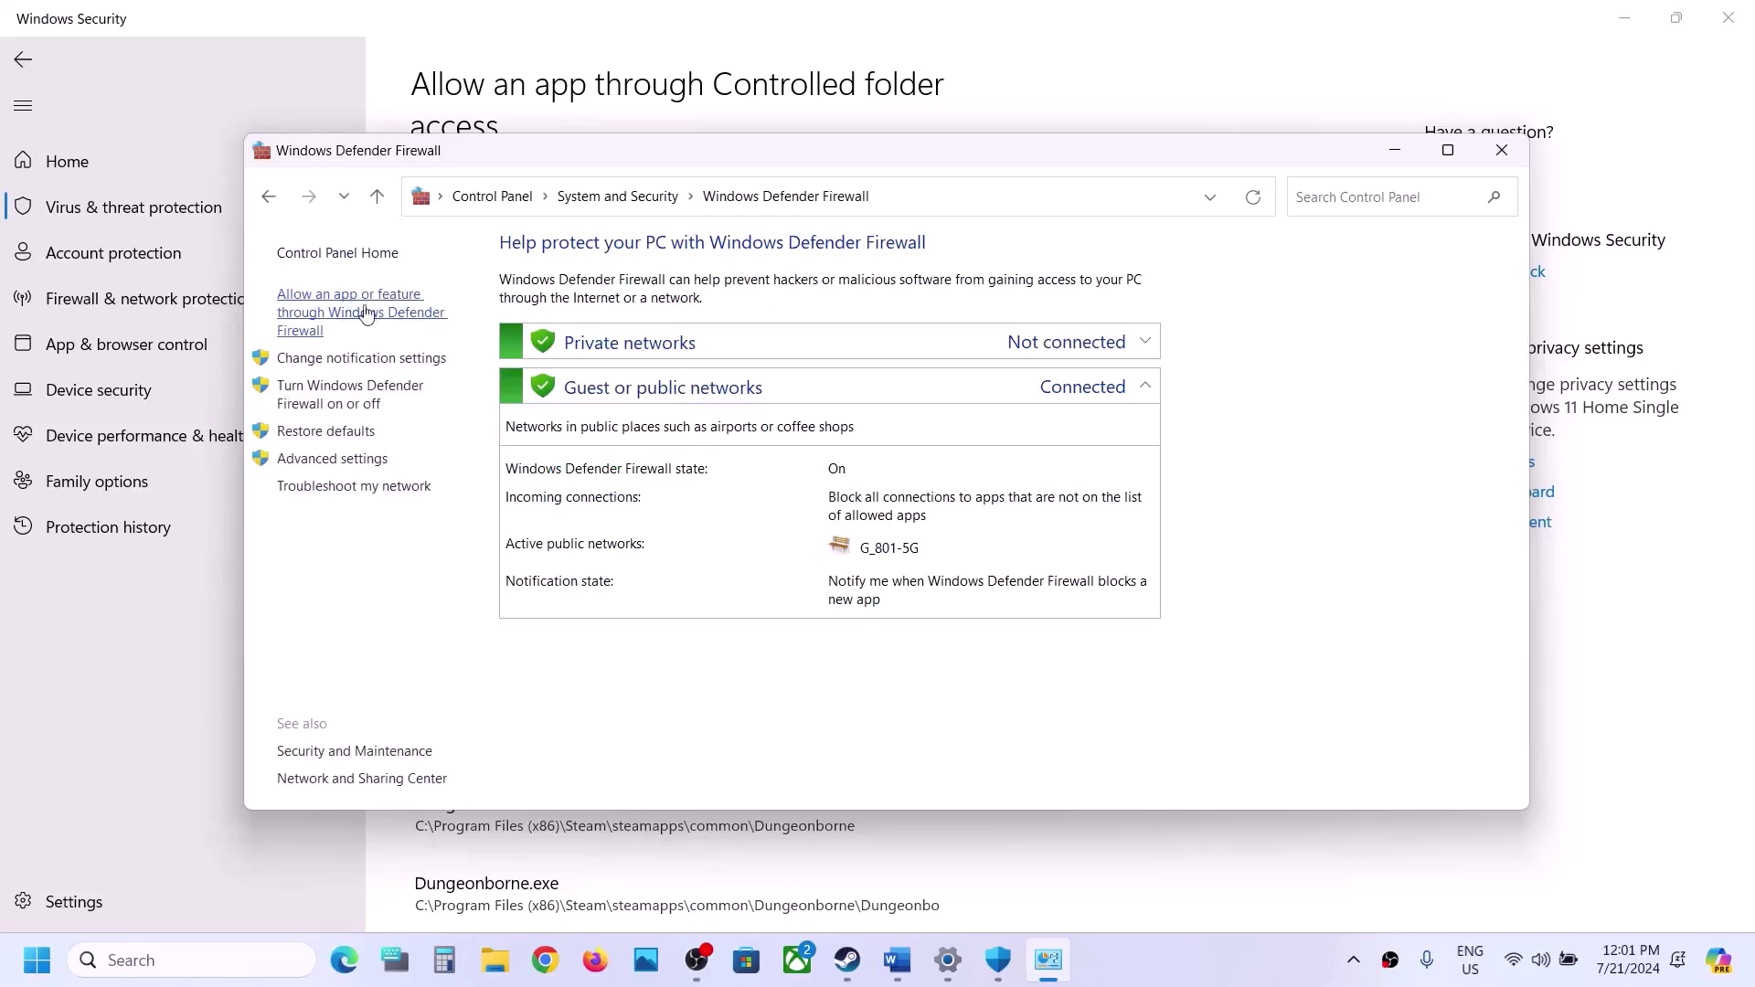
Unlock the firewall's allowed apps list and start adding another app.
left_click(369, 312)
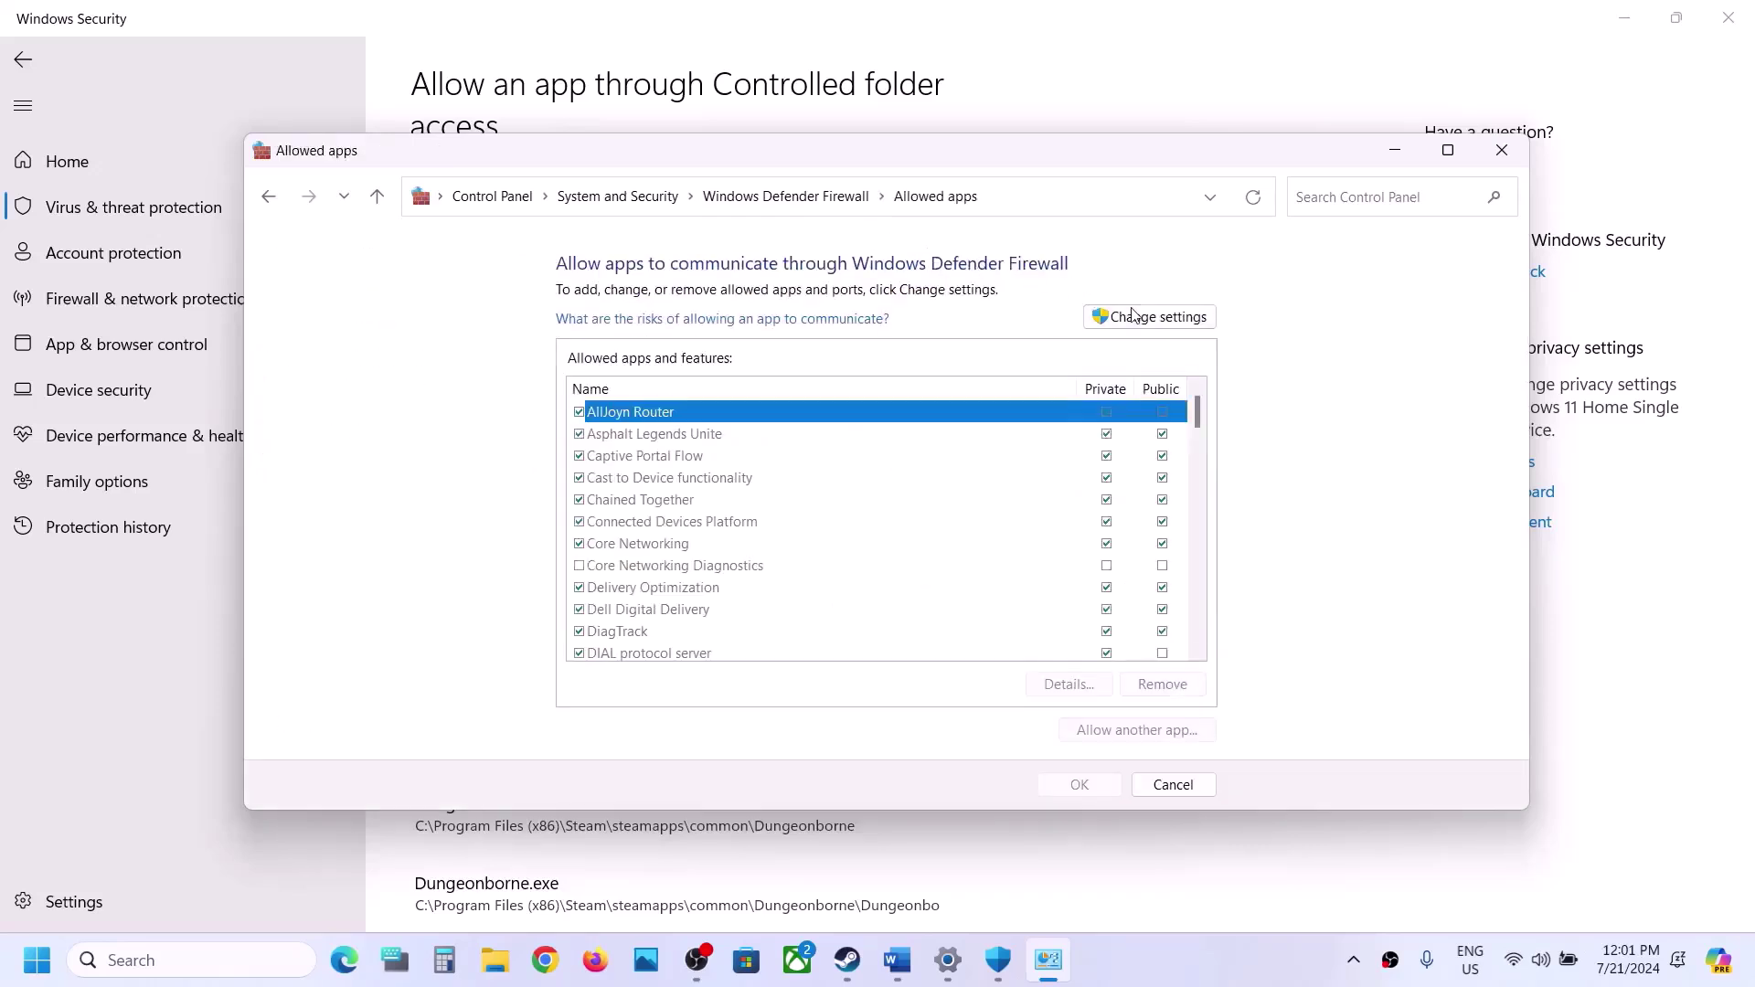
left_click(1134, 316)
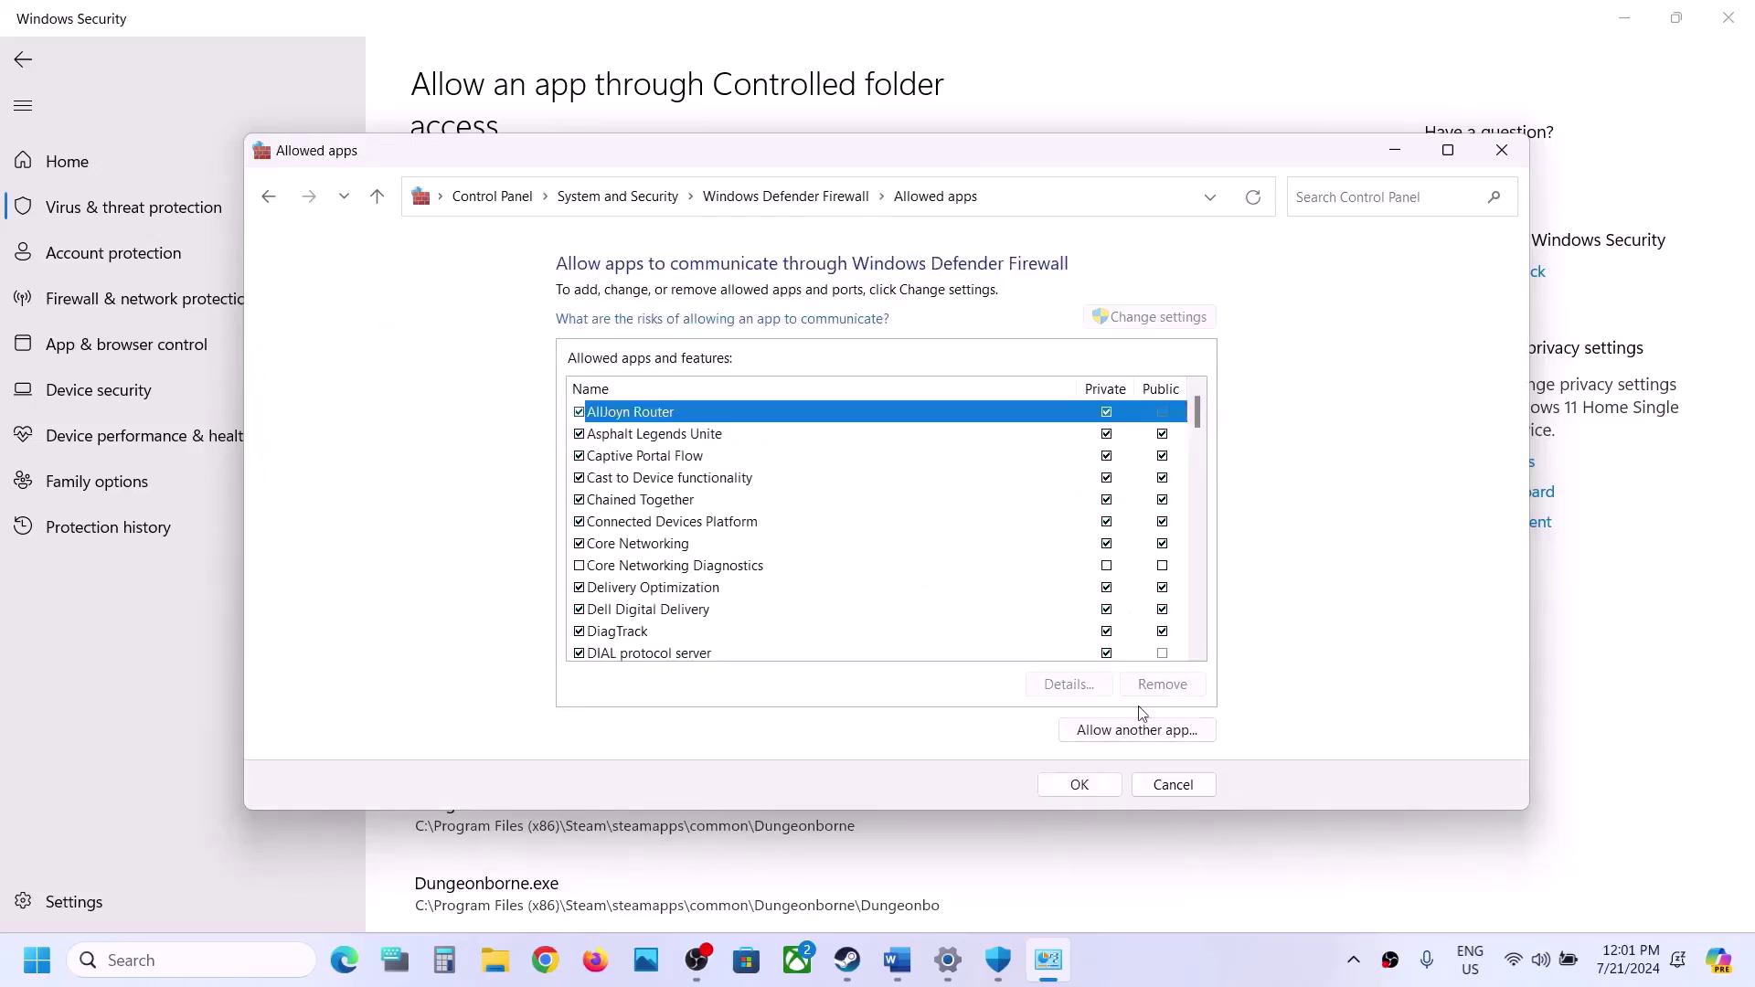
left_click(1136, 729)
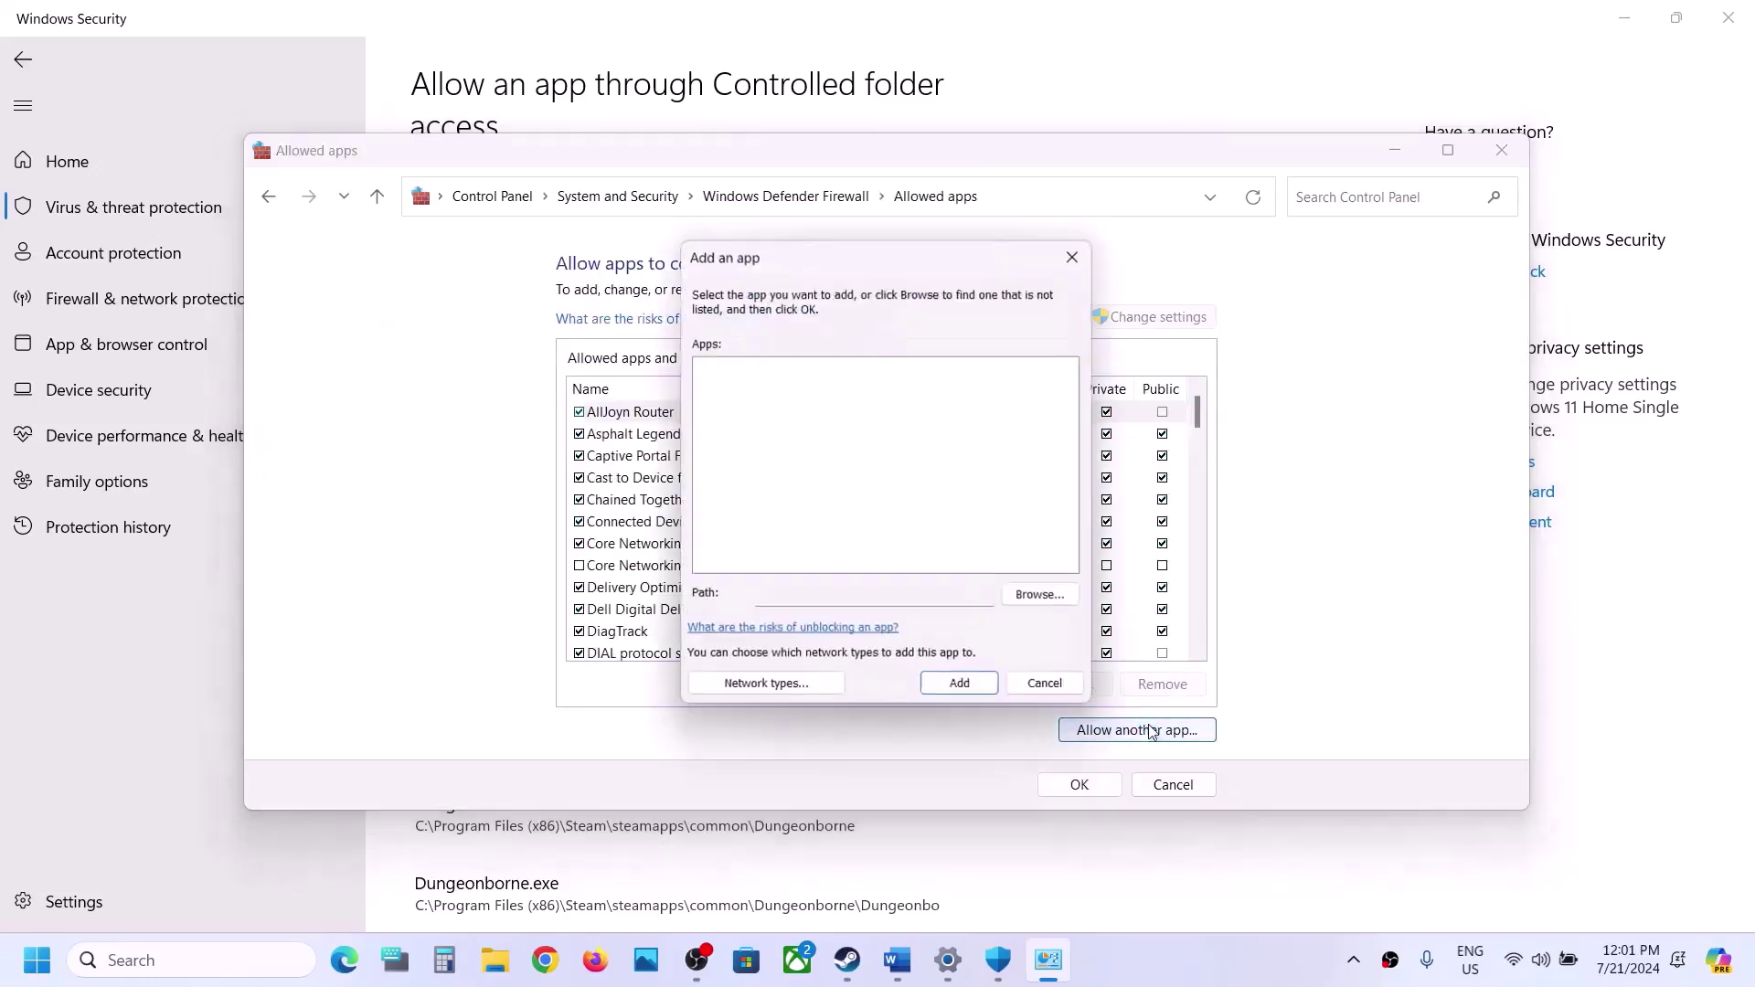
Try adding ChainedTogether.exe to the firewall, dismissing the already-in-the-list warning.
left_click(1041, 596)
left_click(914, 345)
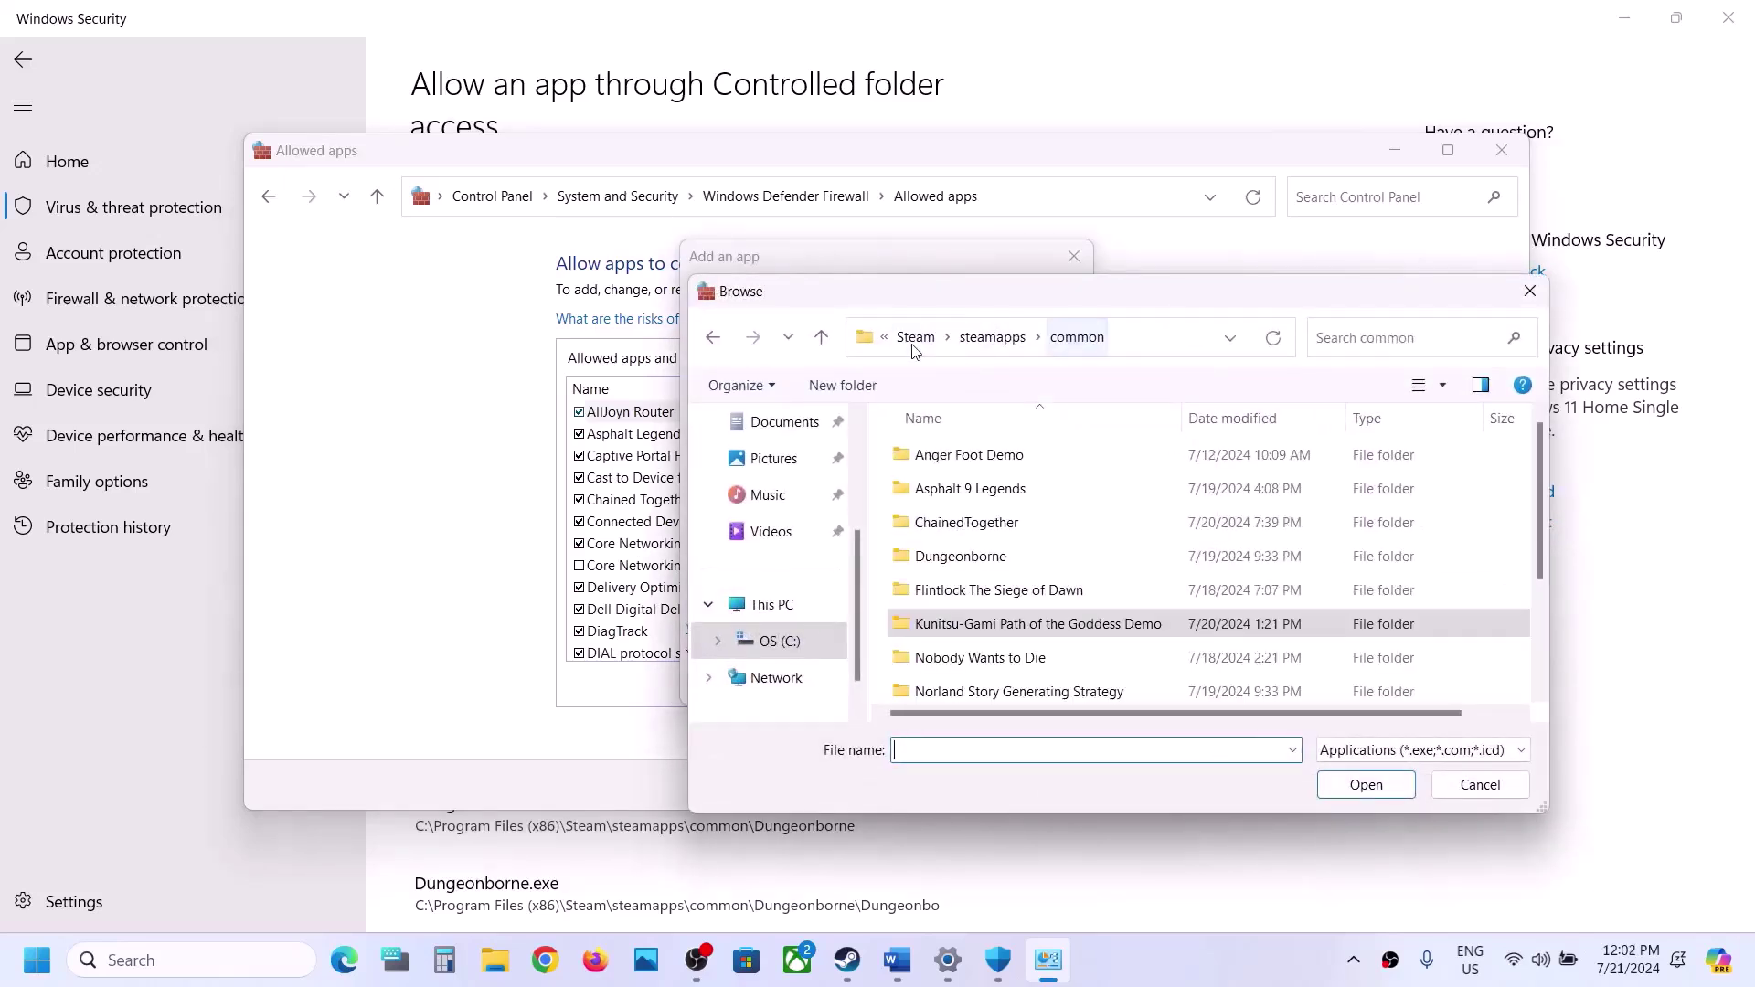
left_click(976, 521)
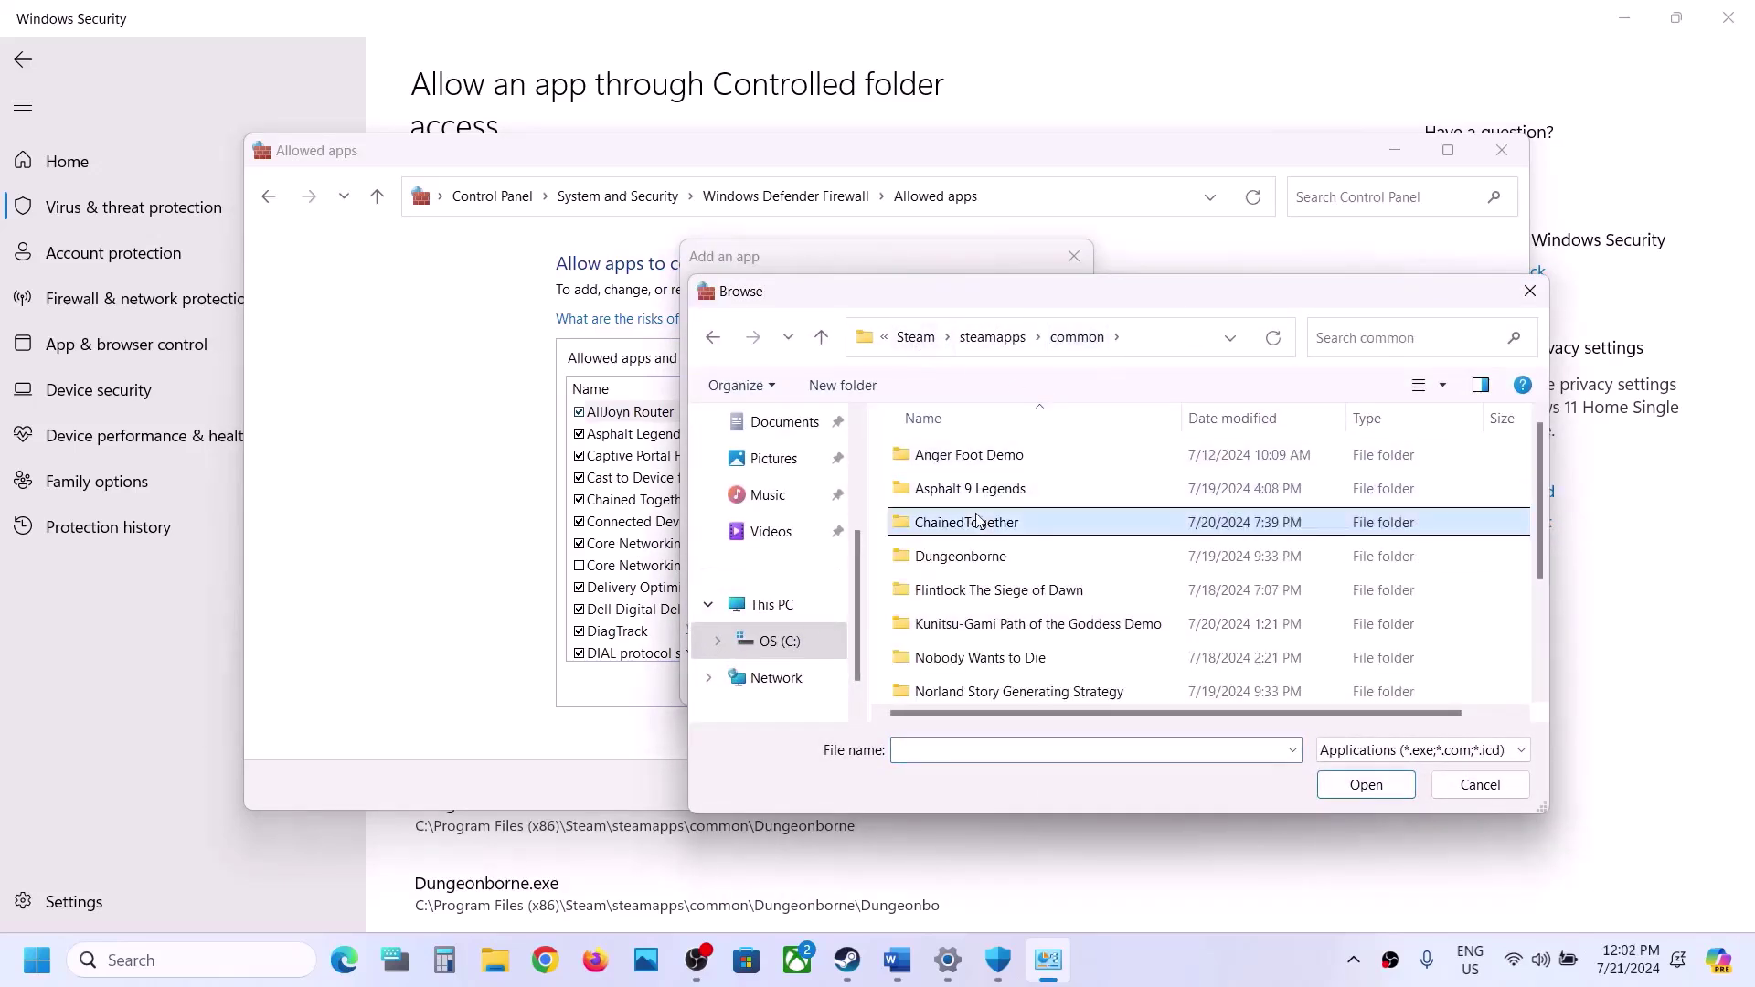
double_click(976, 521)
left_click(970, 523)
left_click(1361, 786)
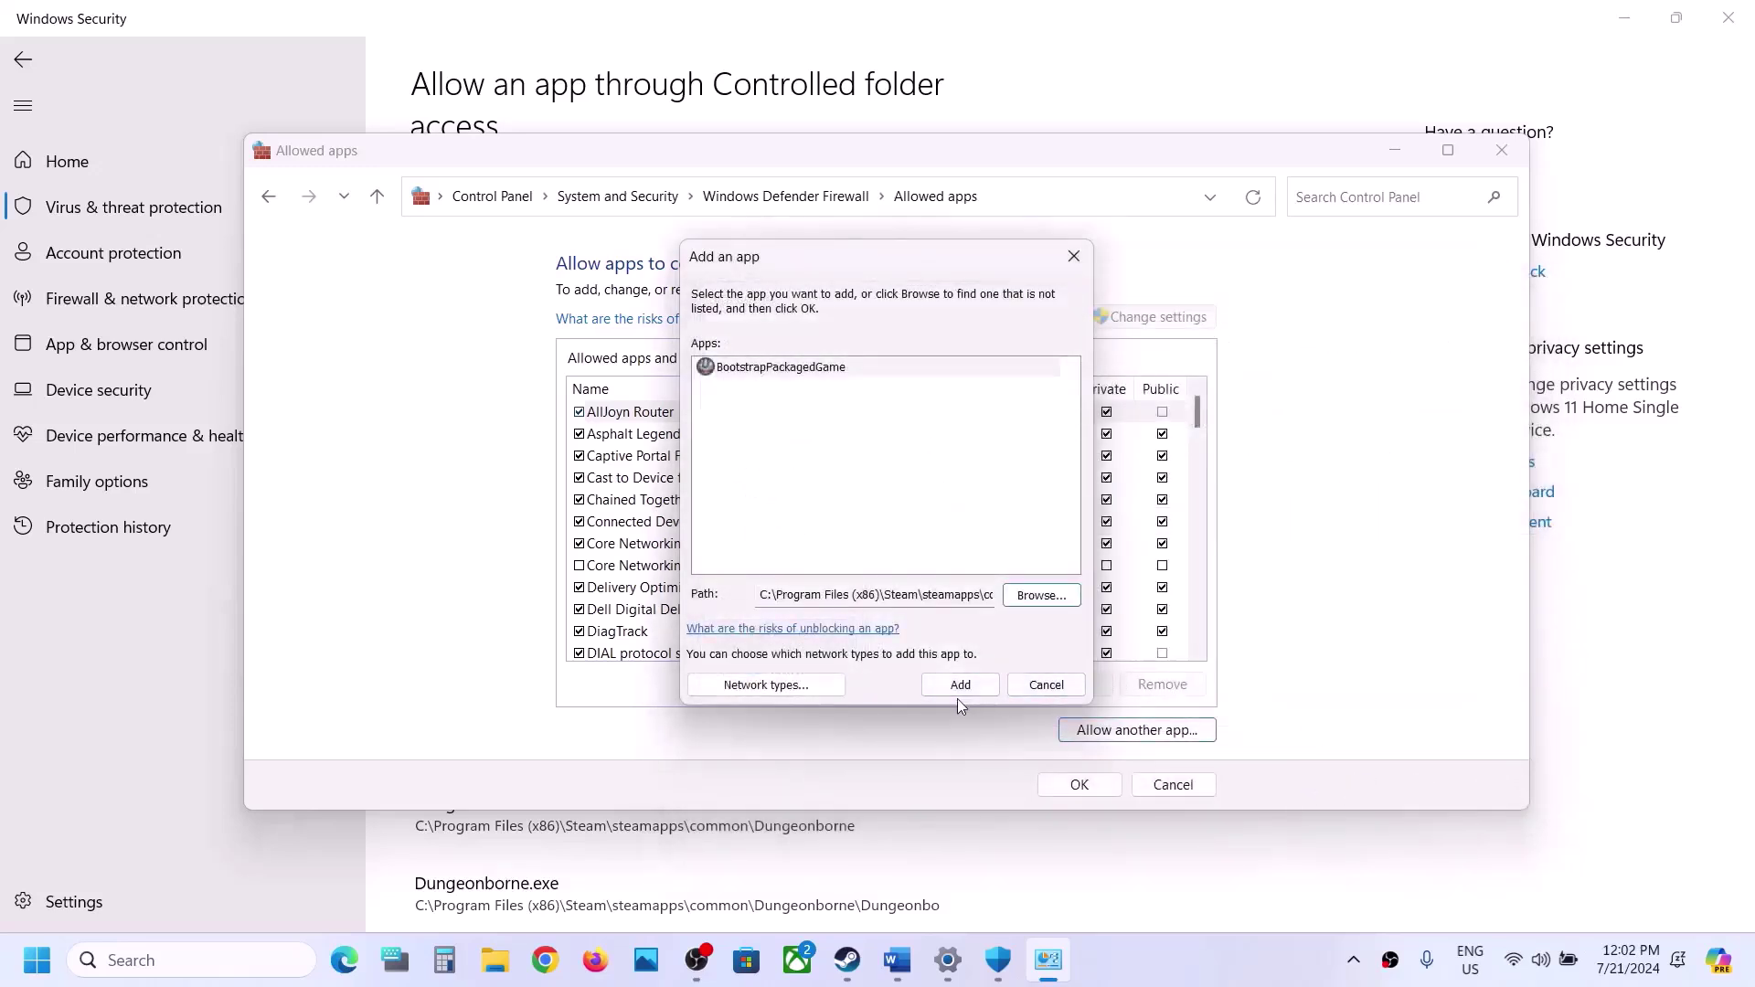
left_click(958, 688)
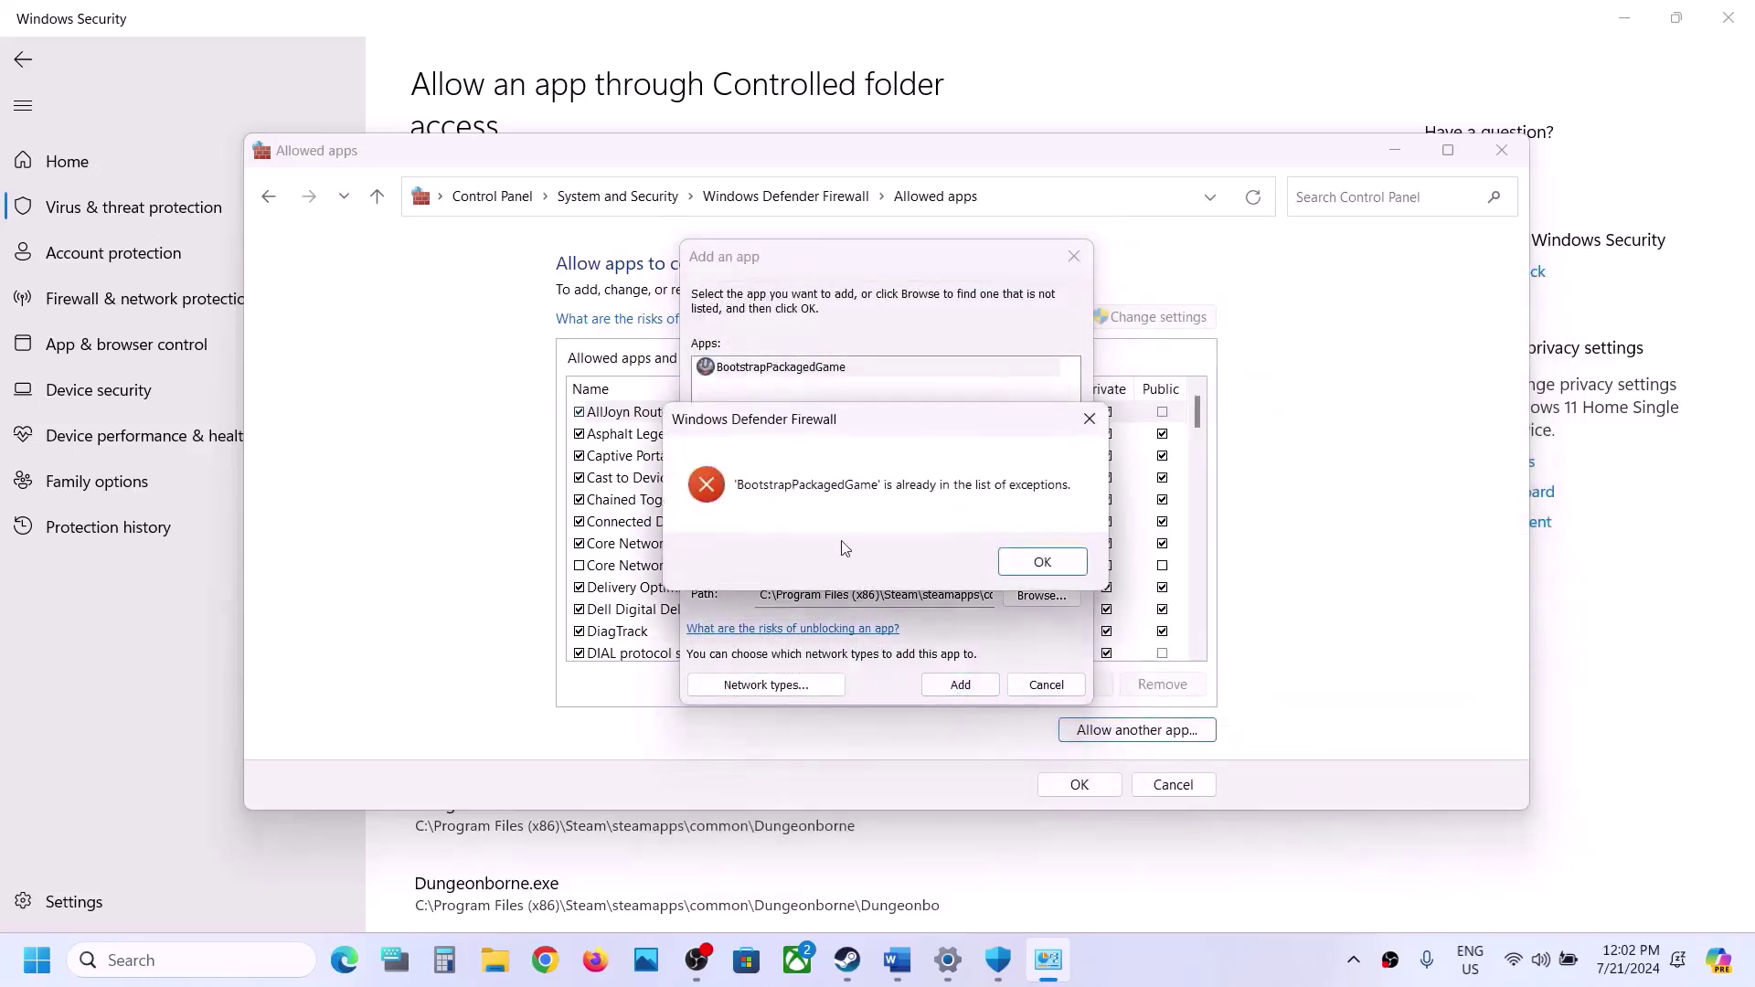
left_click(1026, 570)
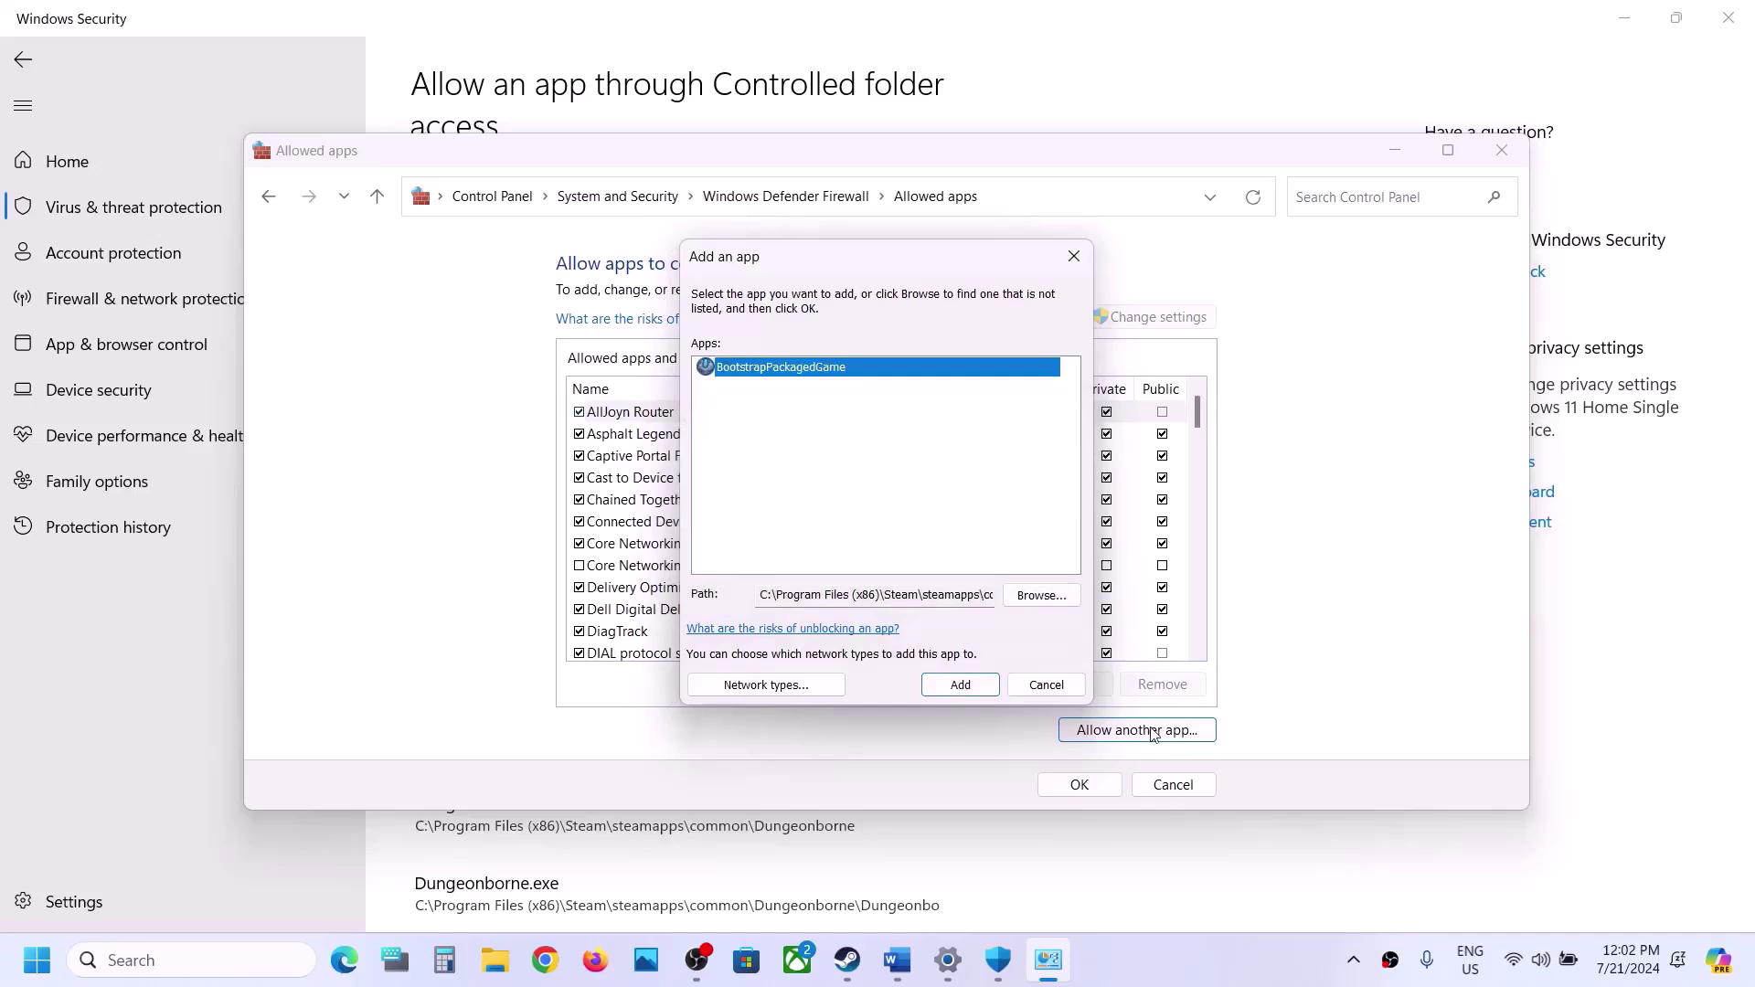
Add ChainedTogether-Win64-Shipping.exe to the firewall's allowed apps, save, and close Firewall and Windows Security.
left_click(1035, 604)
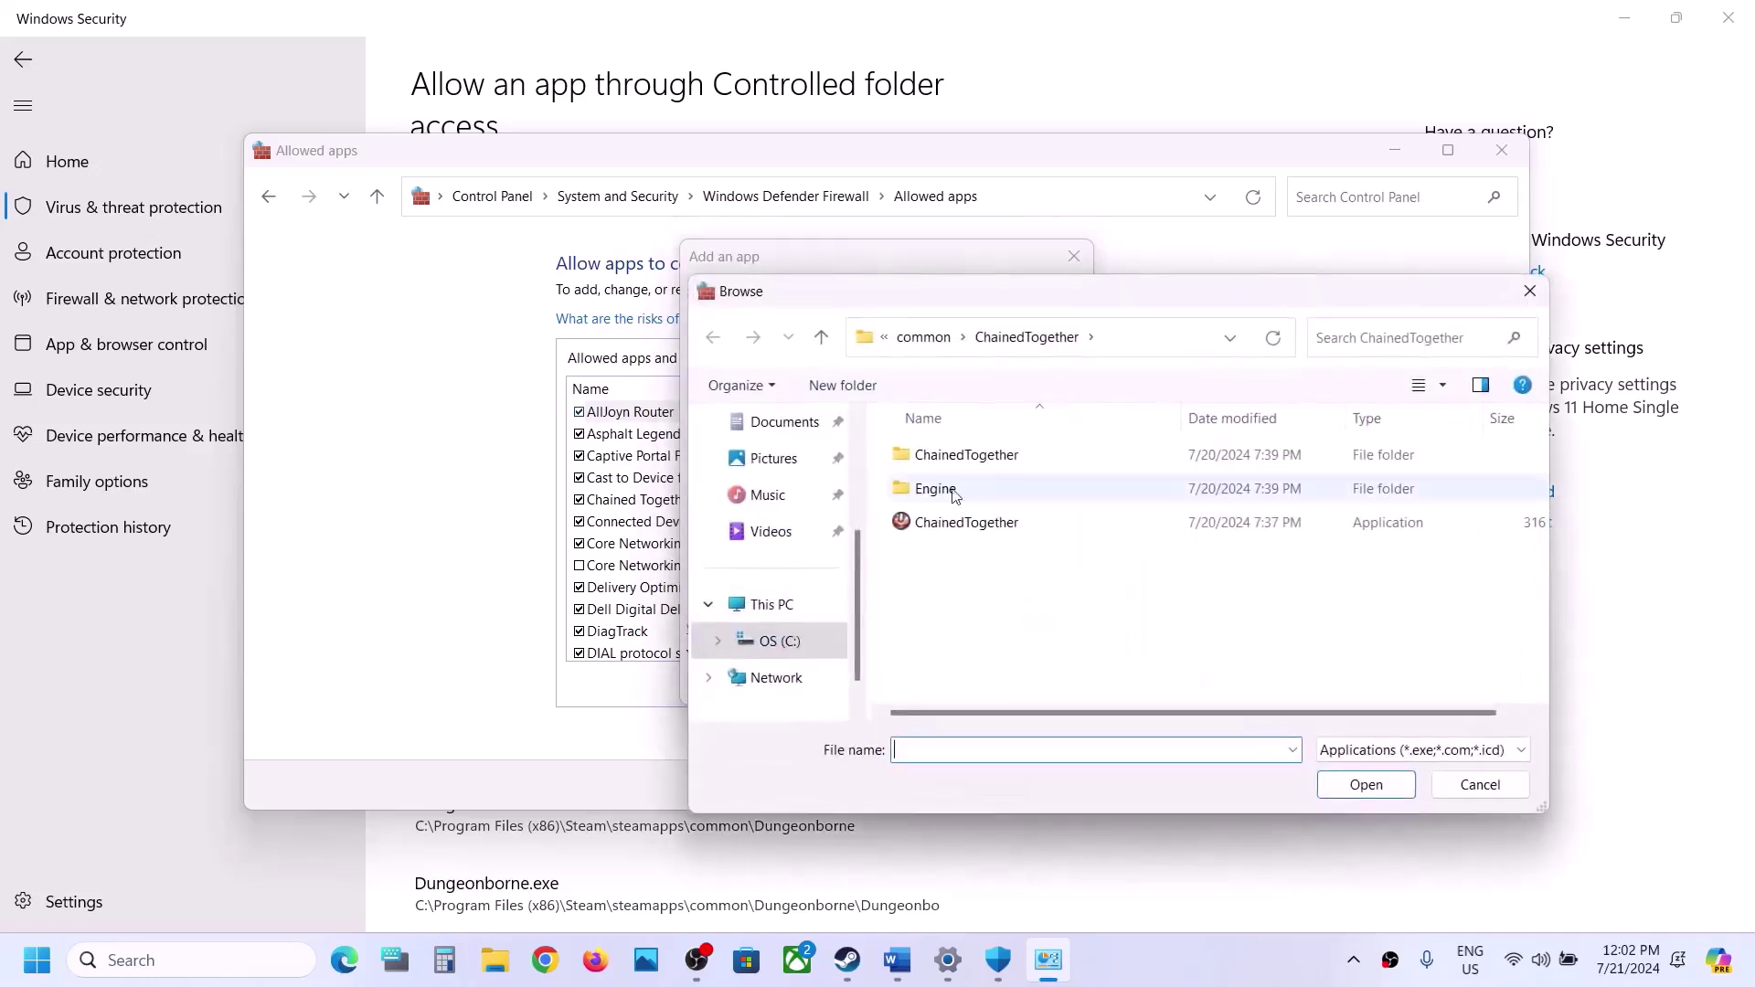
double_click(967, 457)
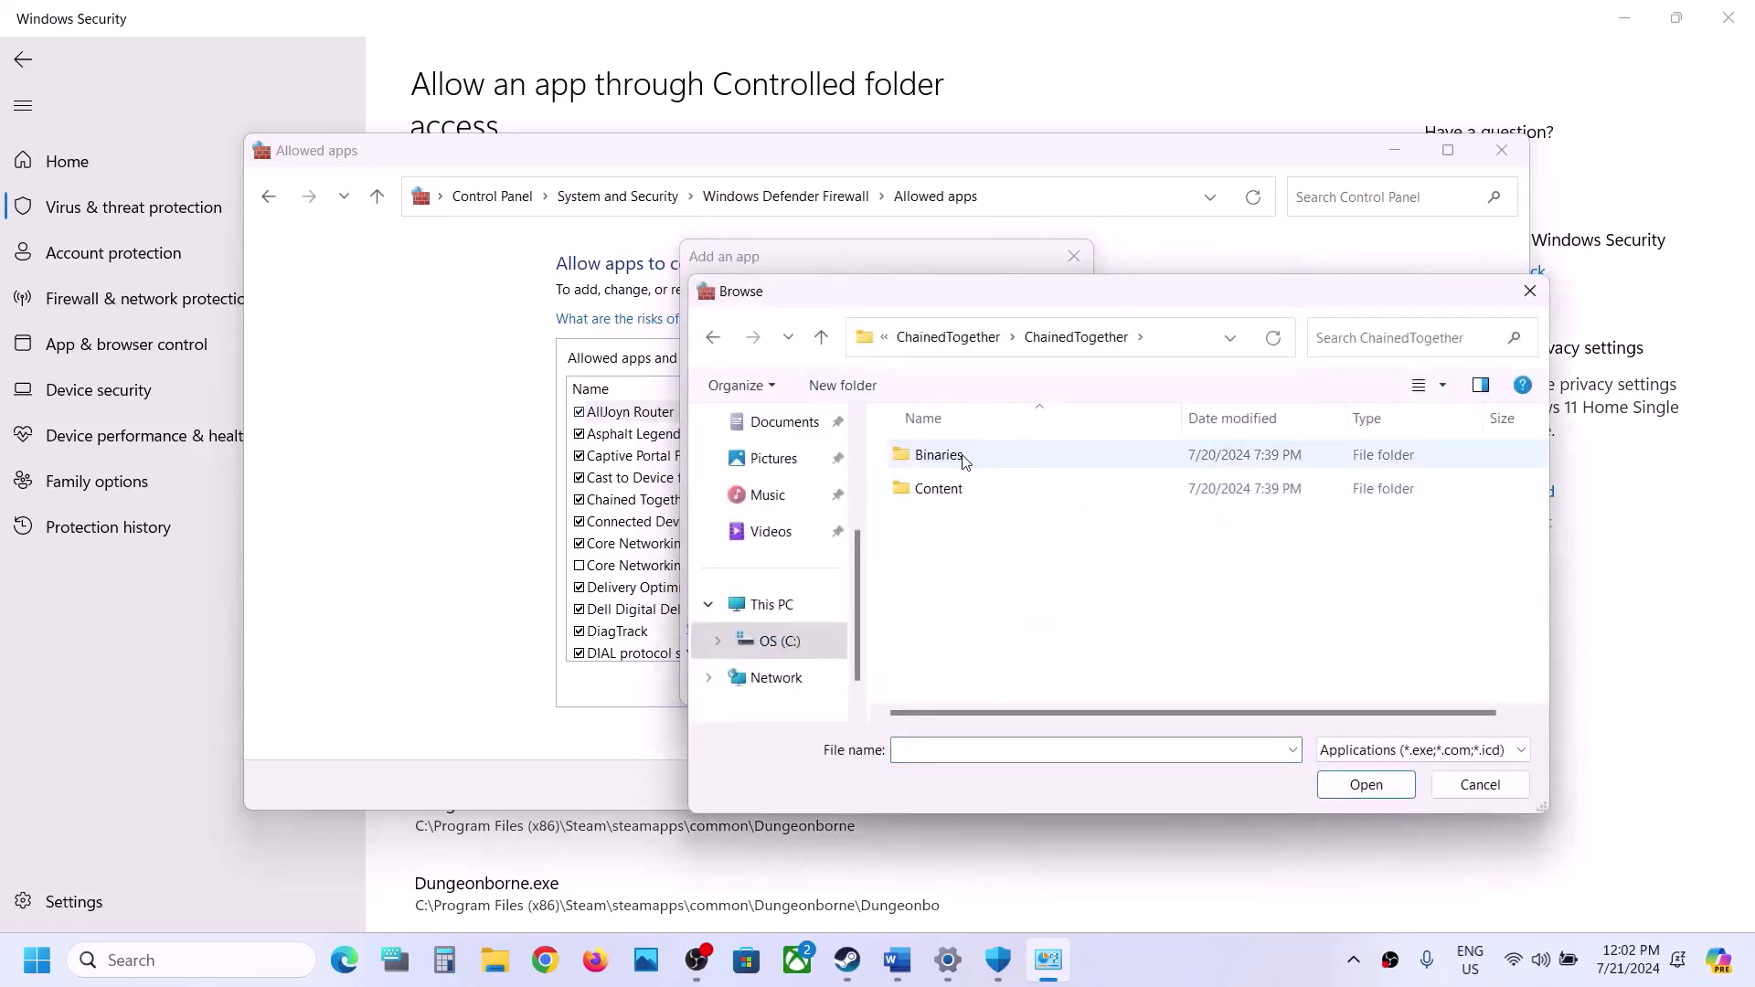
double_click(966, 457)
left_click(994, 492)
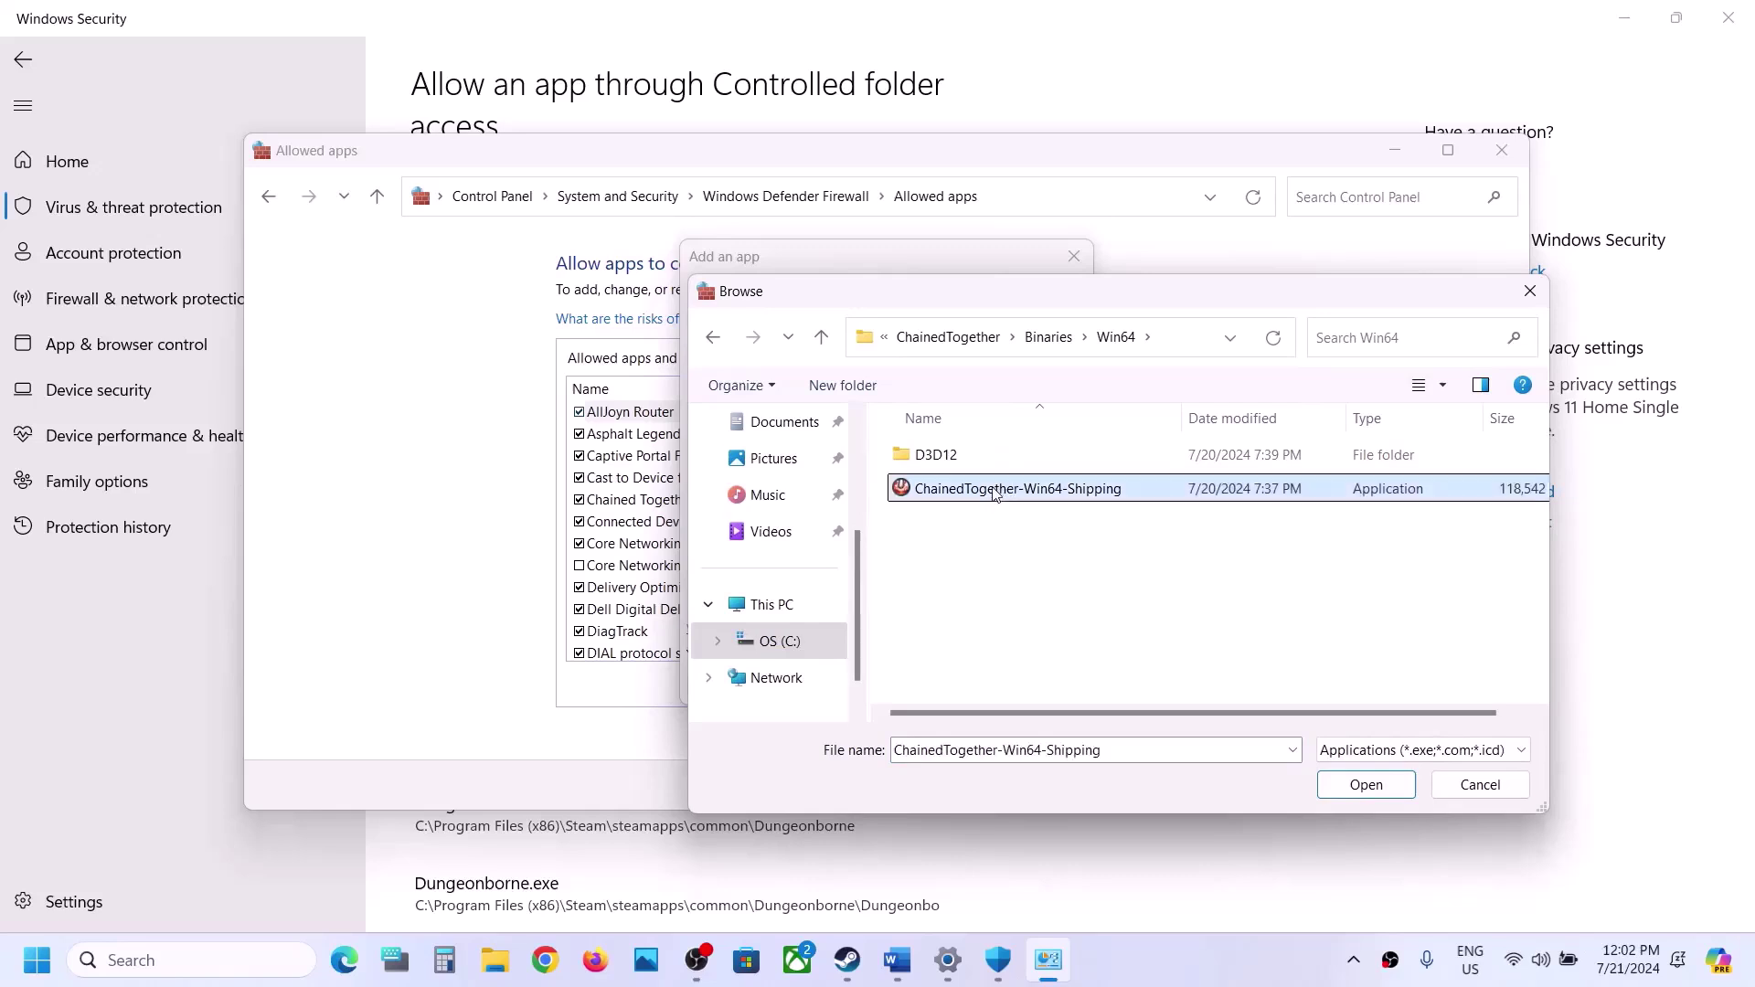
left_click(1341, 788)
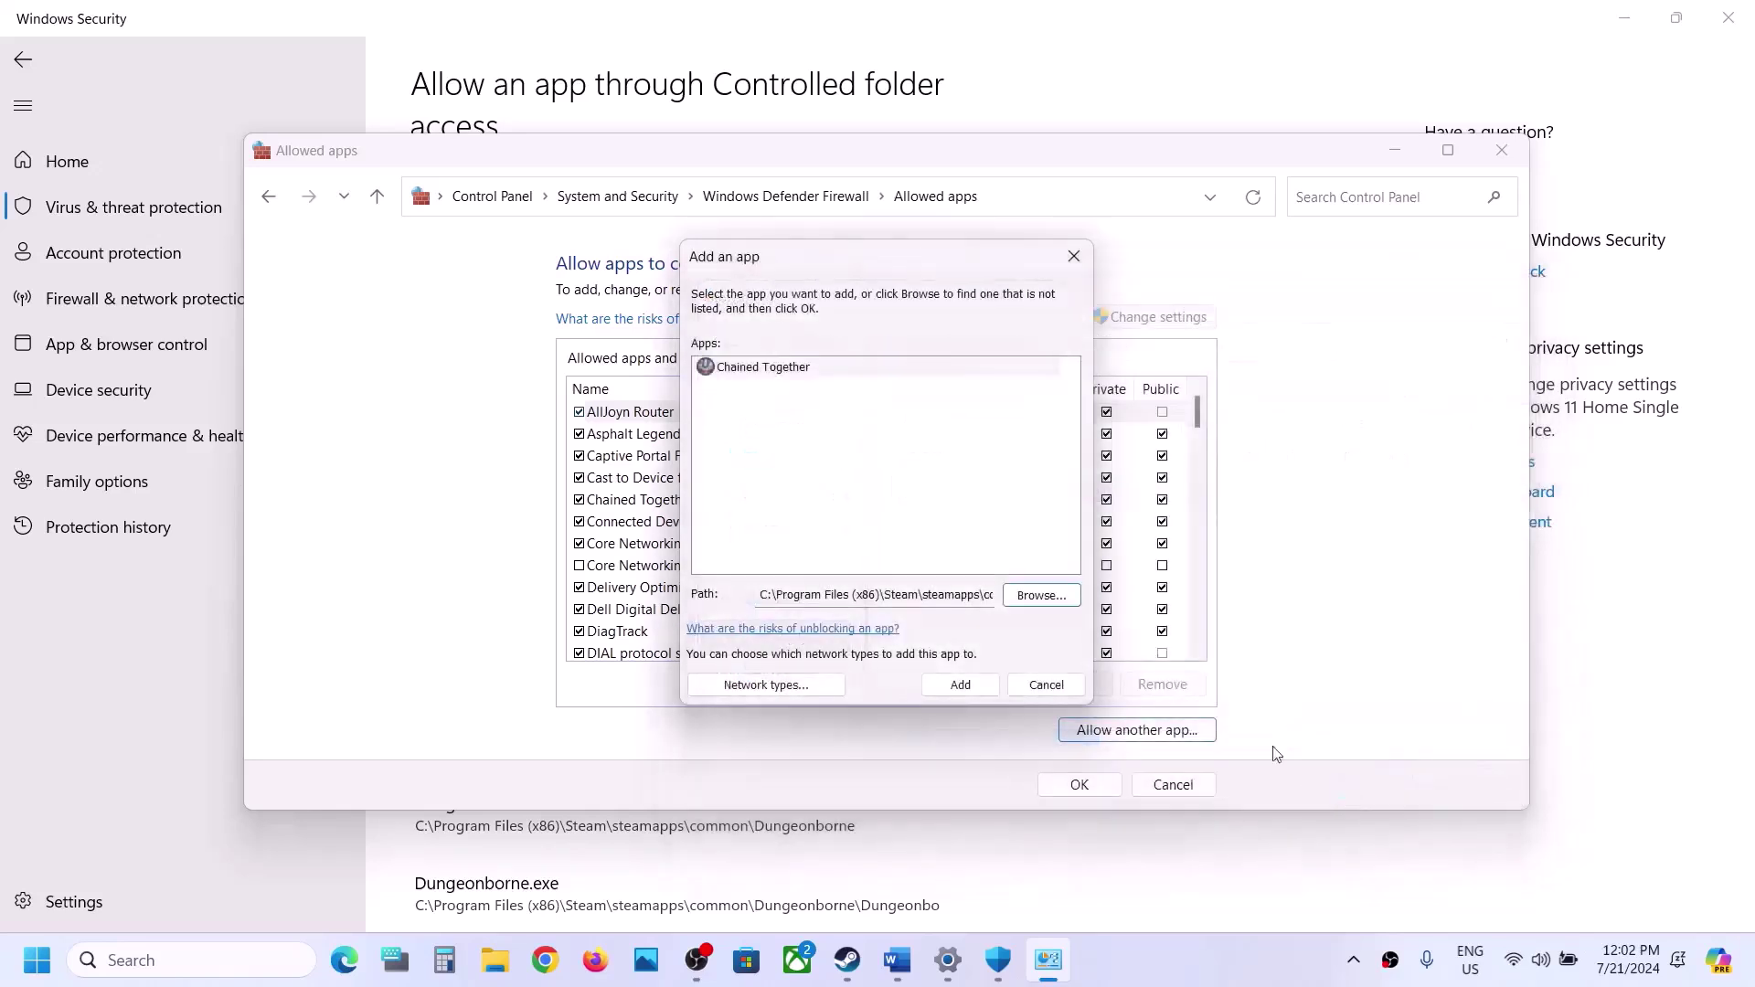
left_click(962, 683)
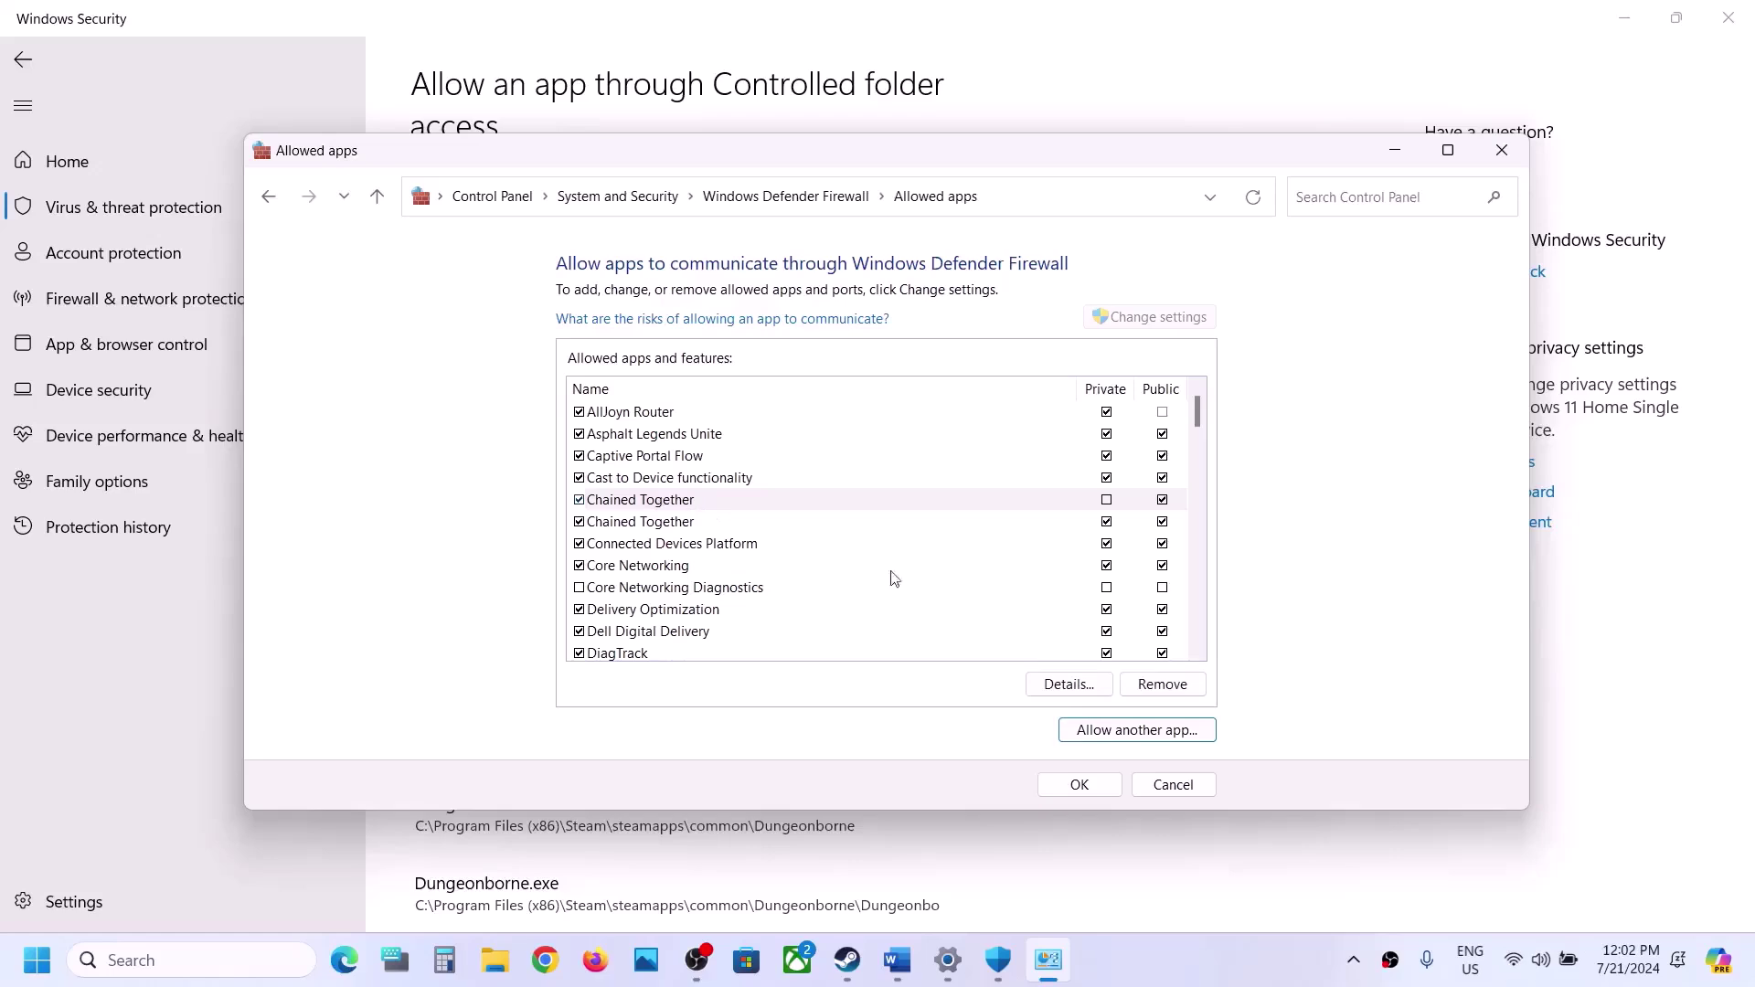
left_click(1079, 784)
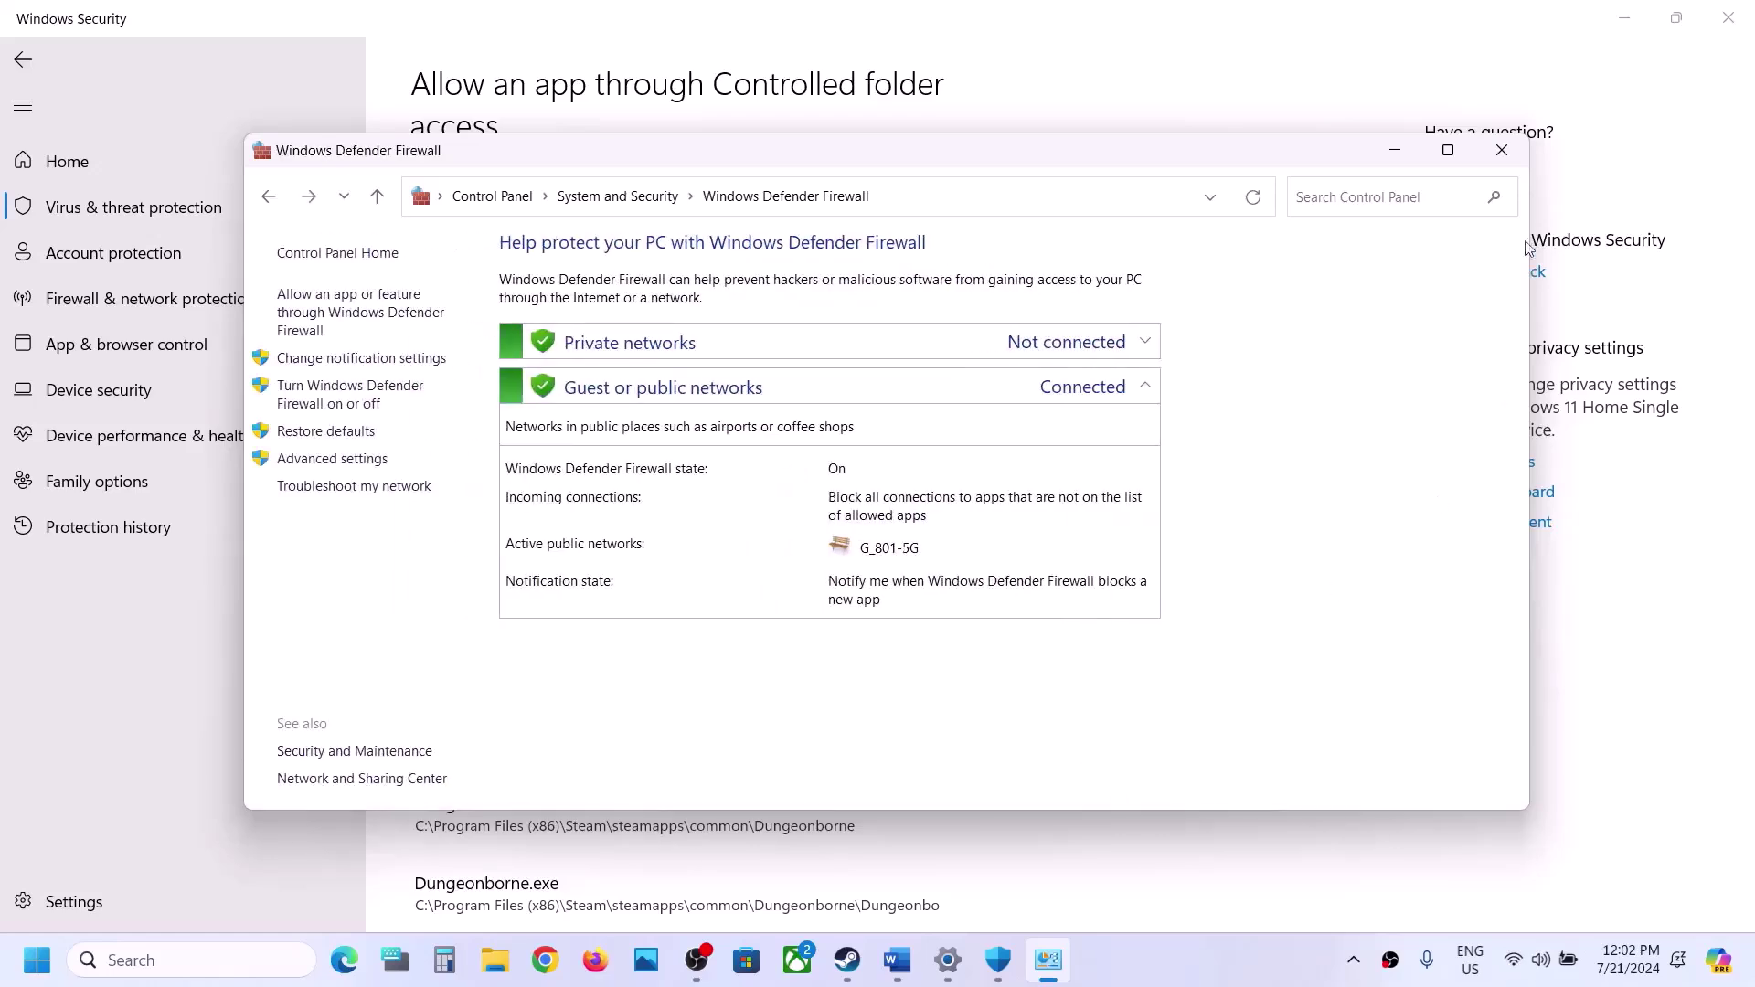
left_click(1502, 150)
left_click(1737, 16)
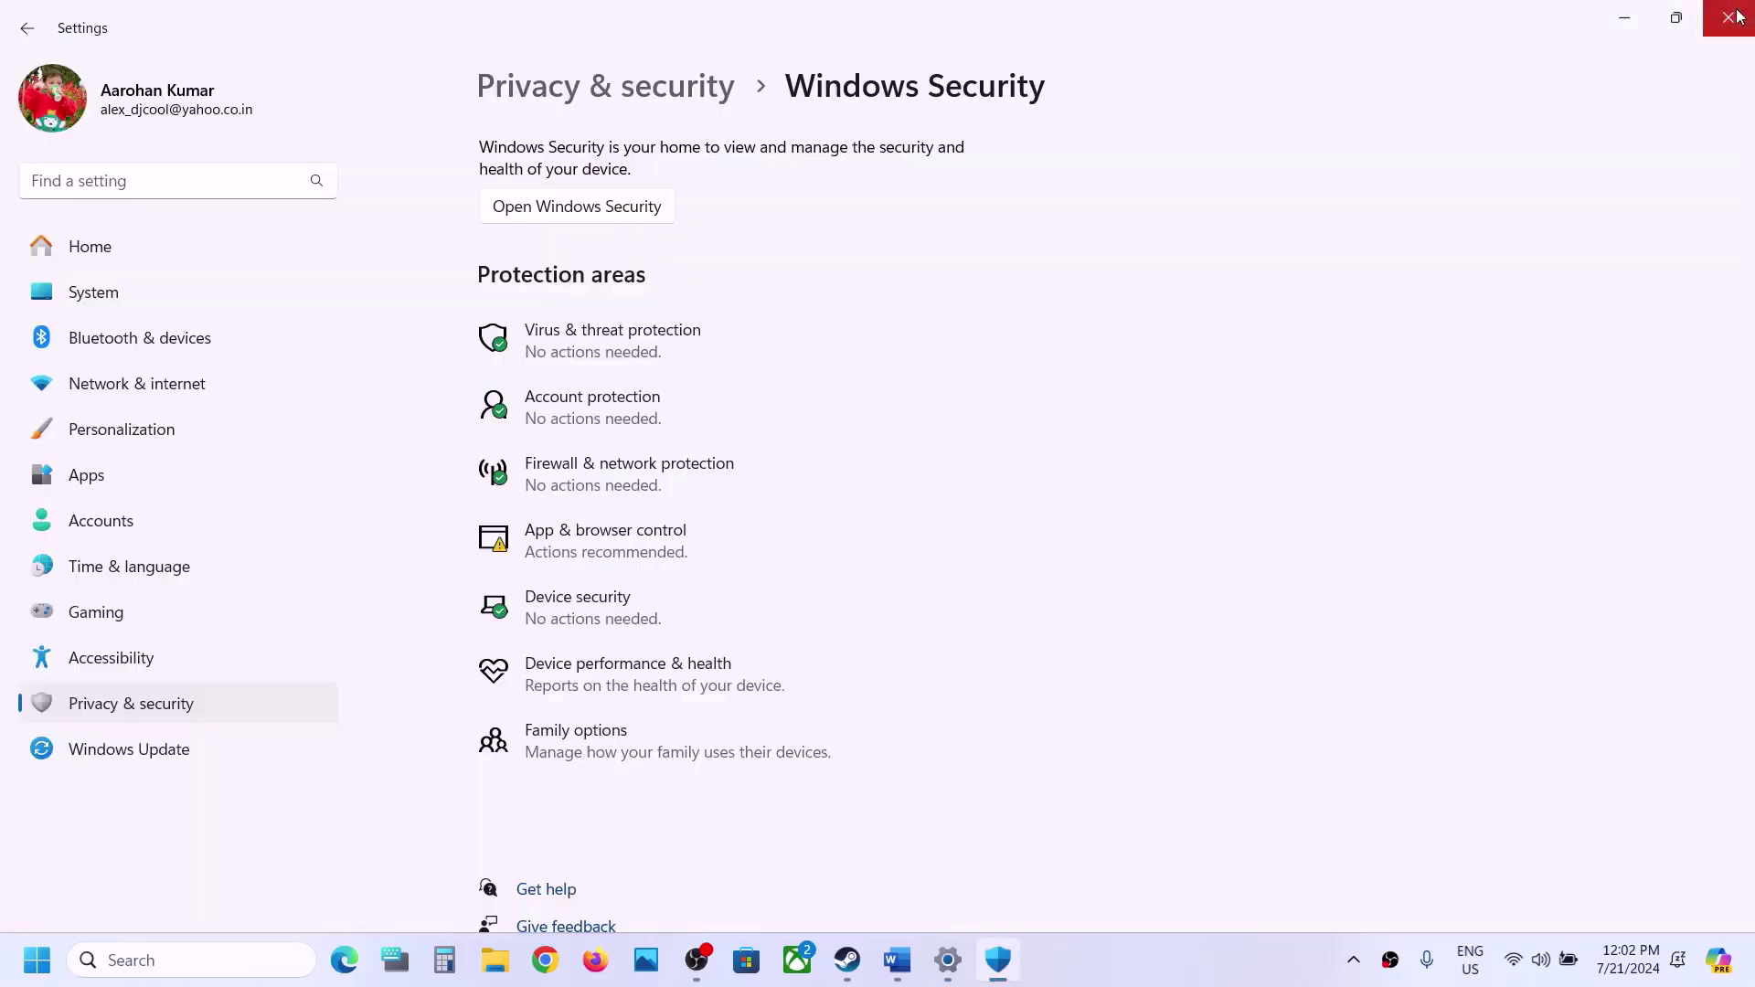
Close Settings and scroll the Word guide to Step 6, highlighting 'Delete config'.
left_click(1736, 16)
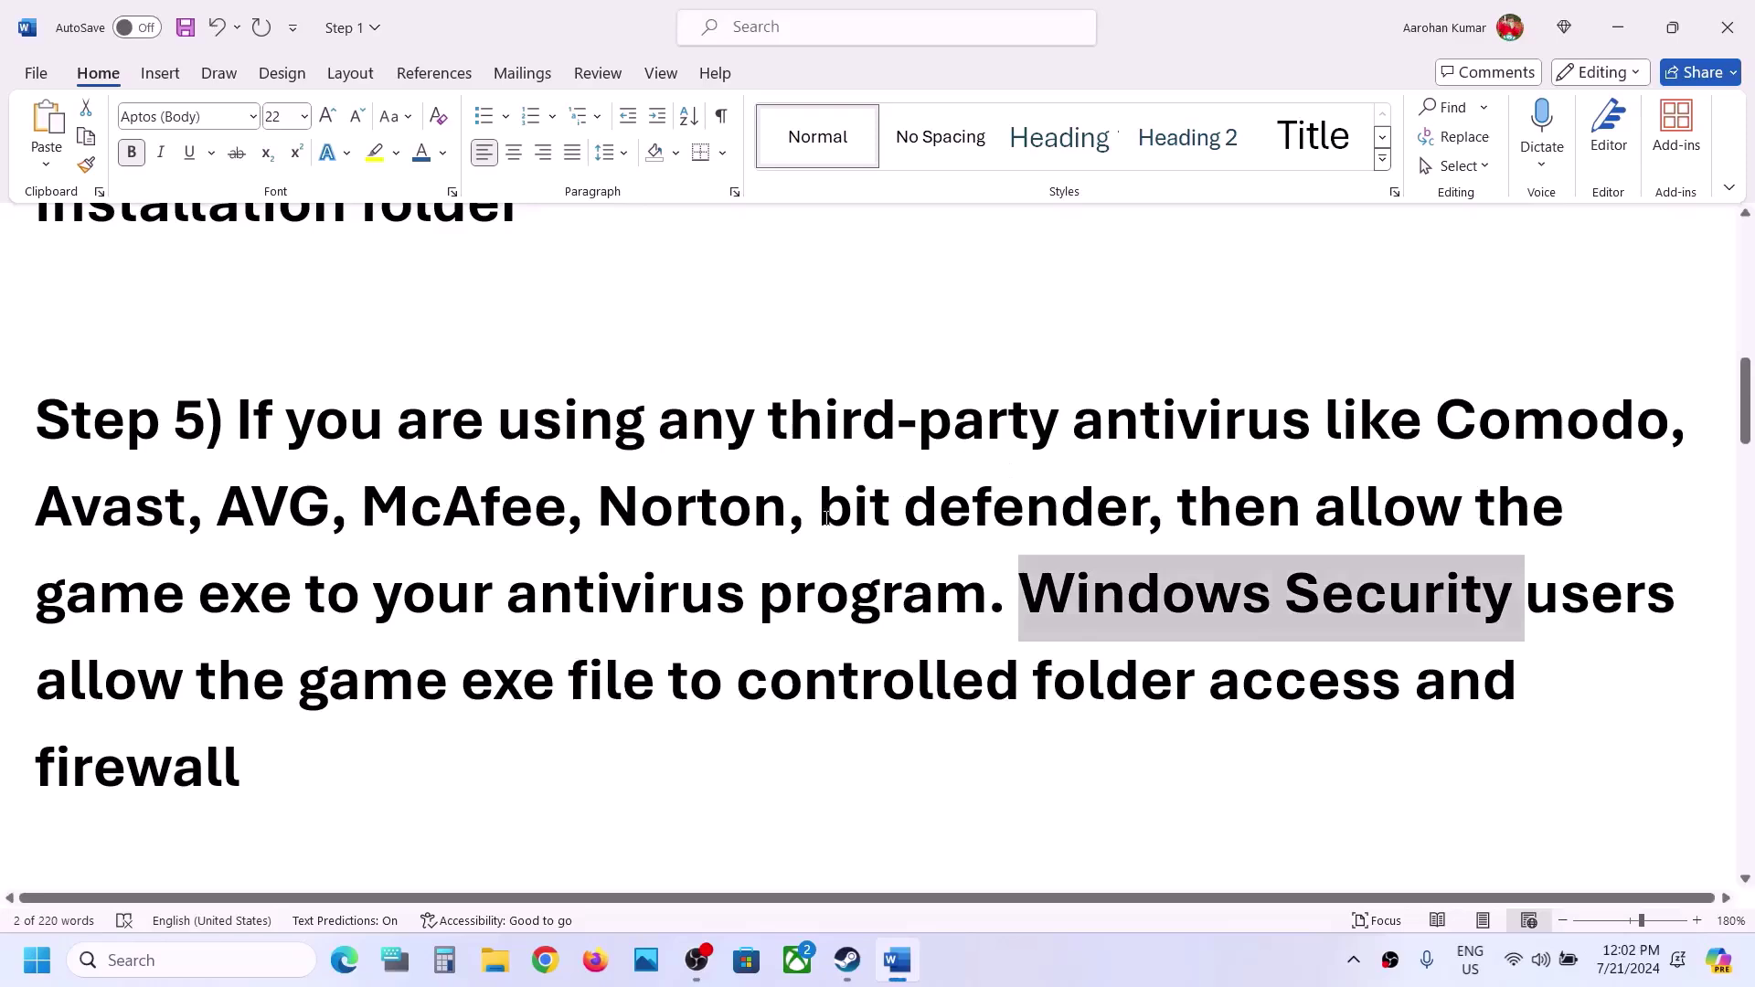
scroll(825, 518, "down", 1)
scroll(826, 518, "down", 3)
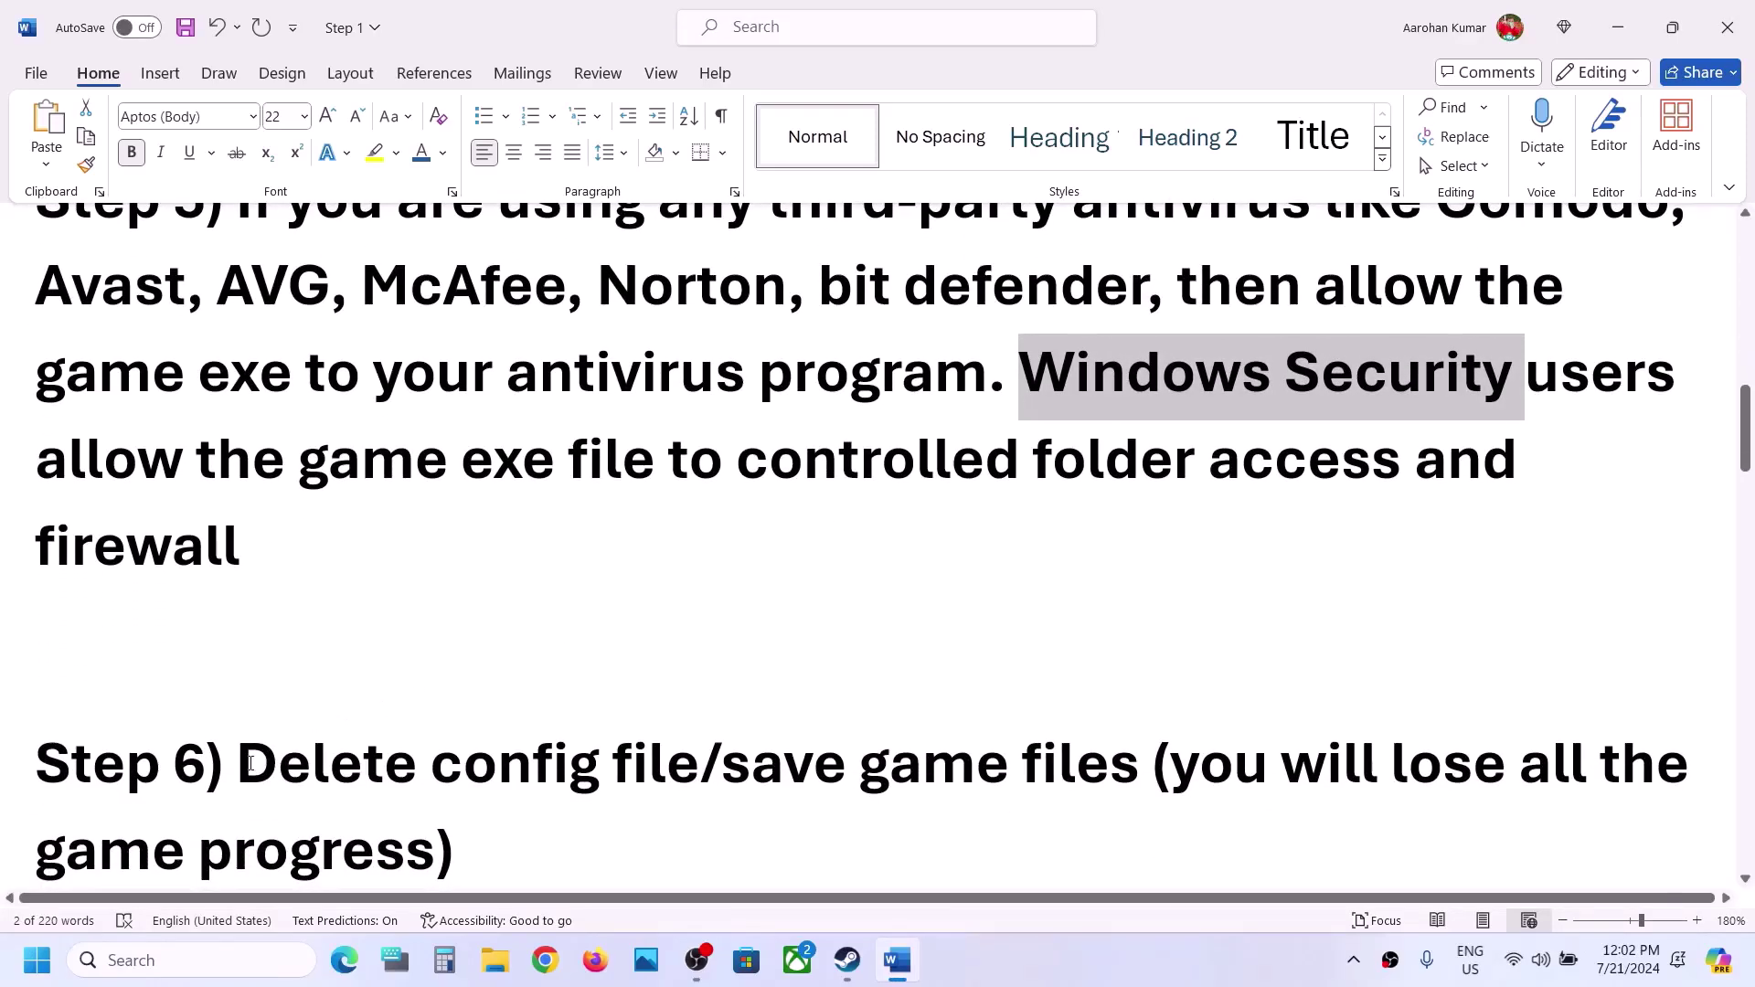
left_click_drag(250, 763, 595, 763)
left_click(1034, 960)
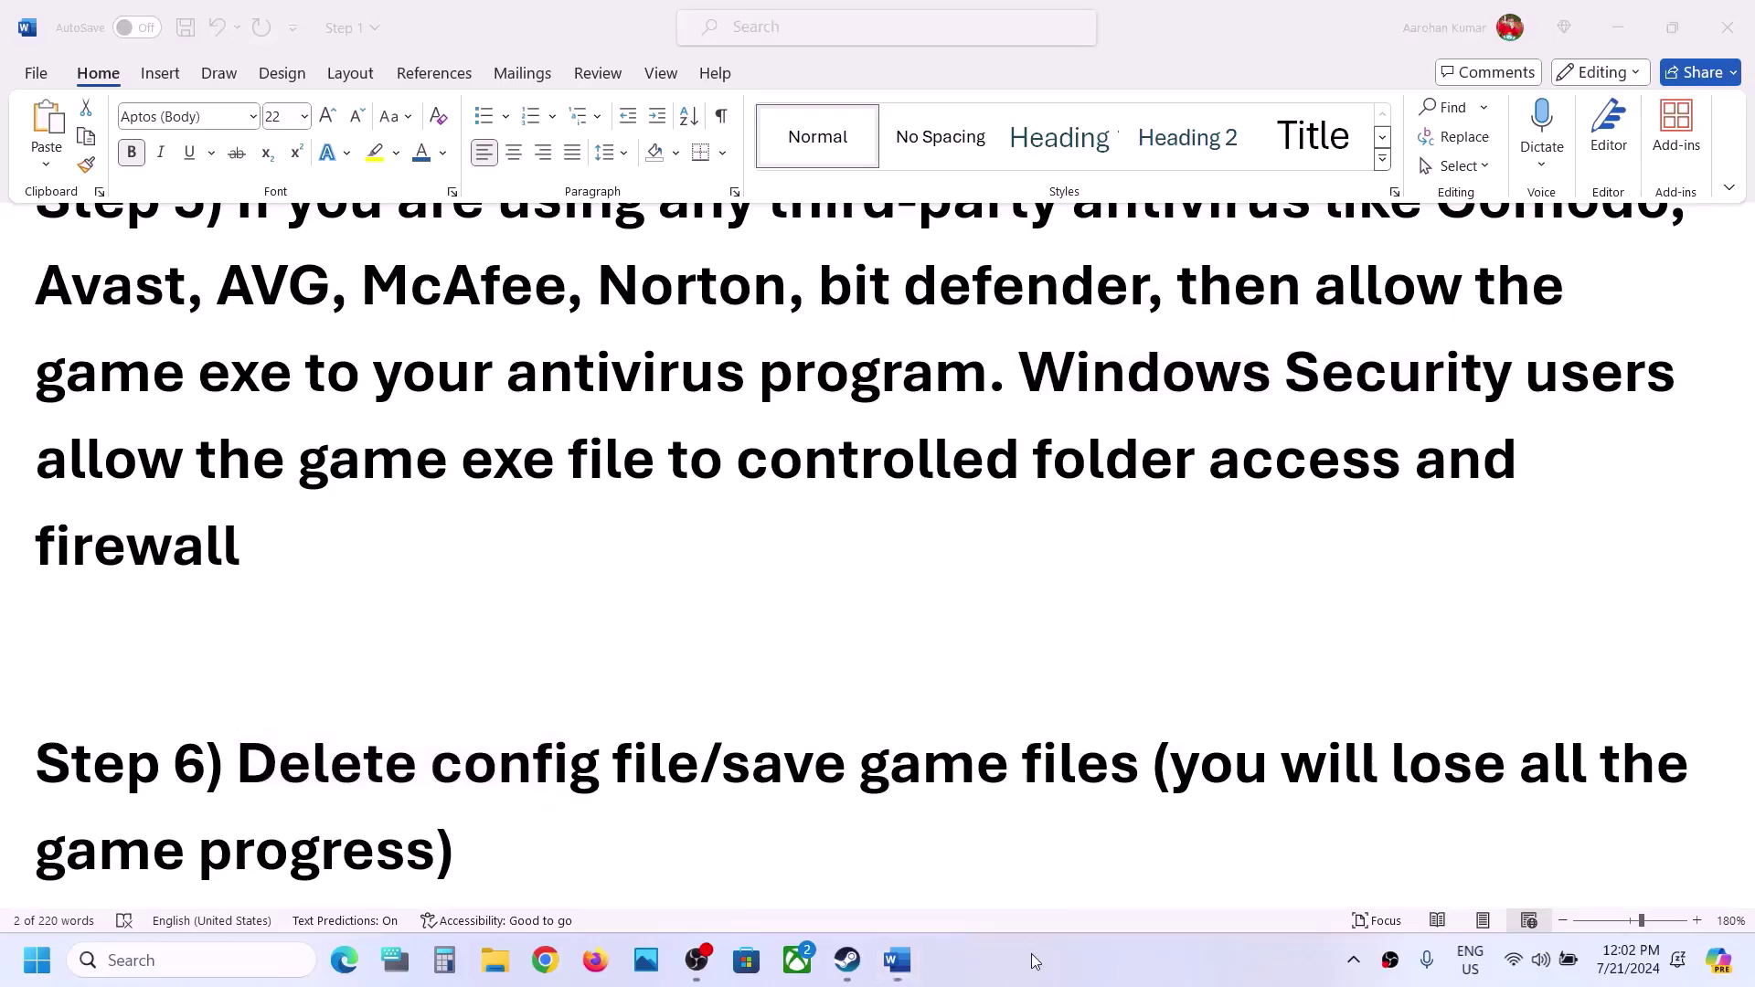
scroll(1034, 961, "down", 3)
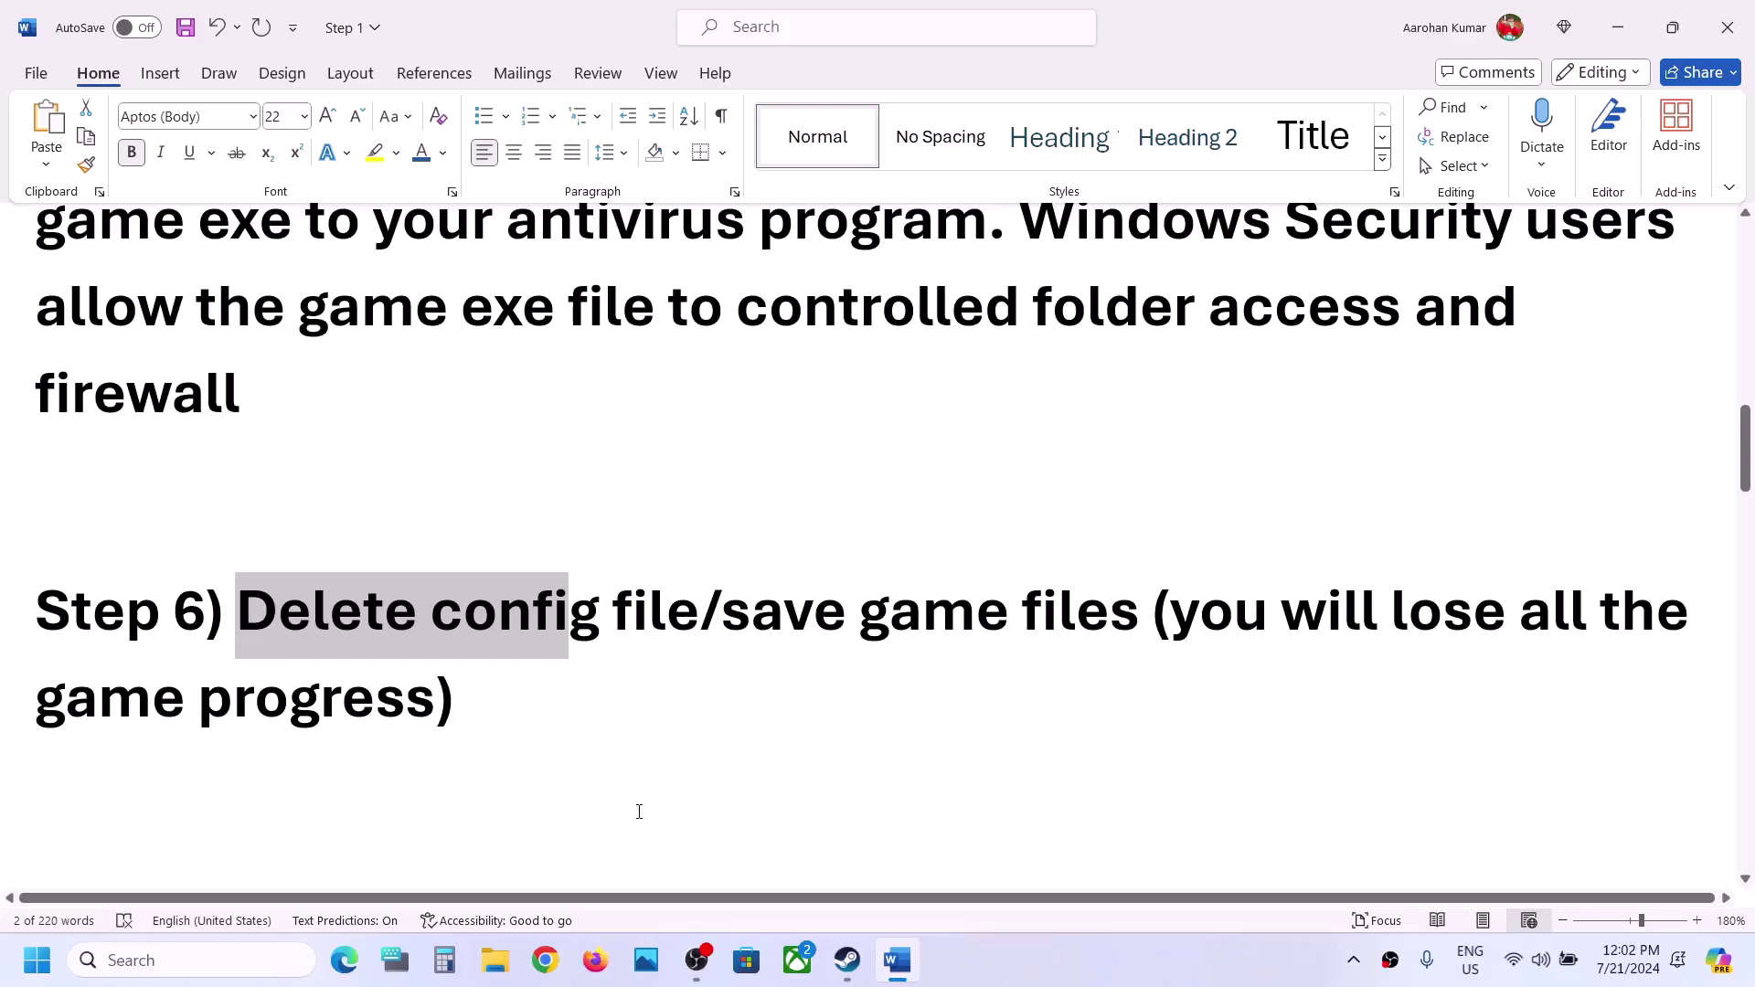
In a new File Explorer window, browse to OS (C:) > Users > the user's profile folder.
left_click(495, 959)
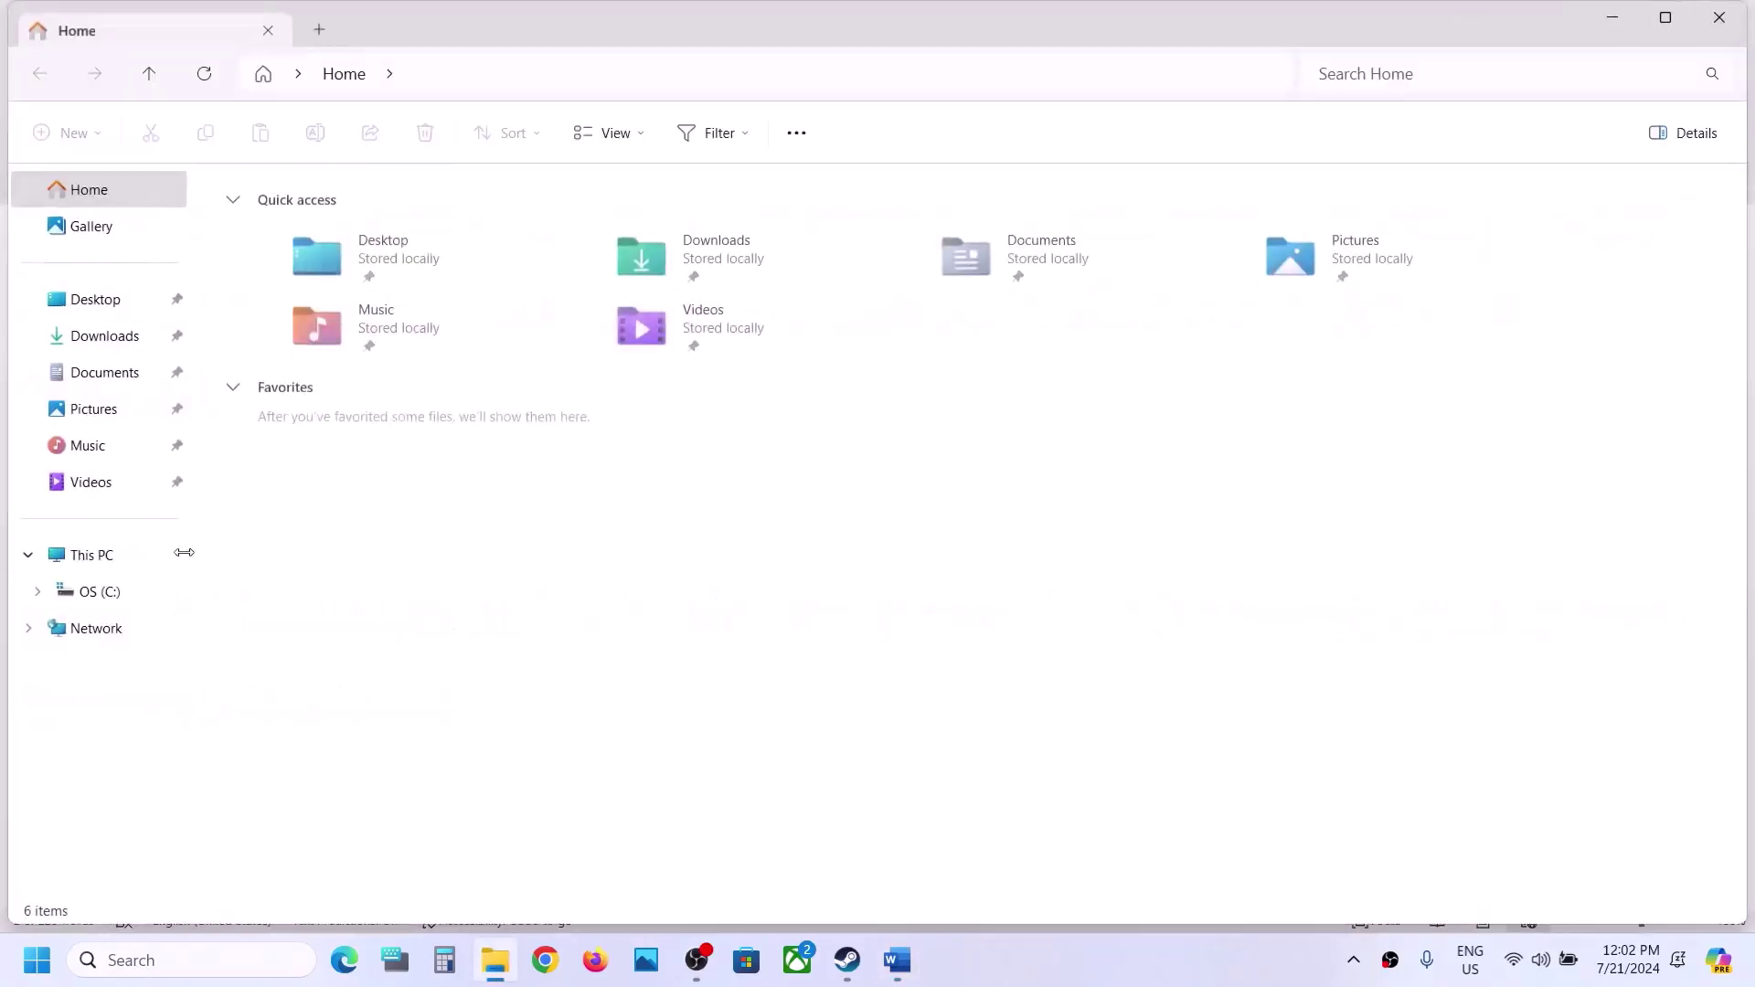
left_click(107, 564)
left_click(423, 223)
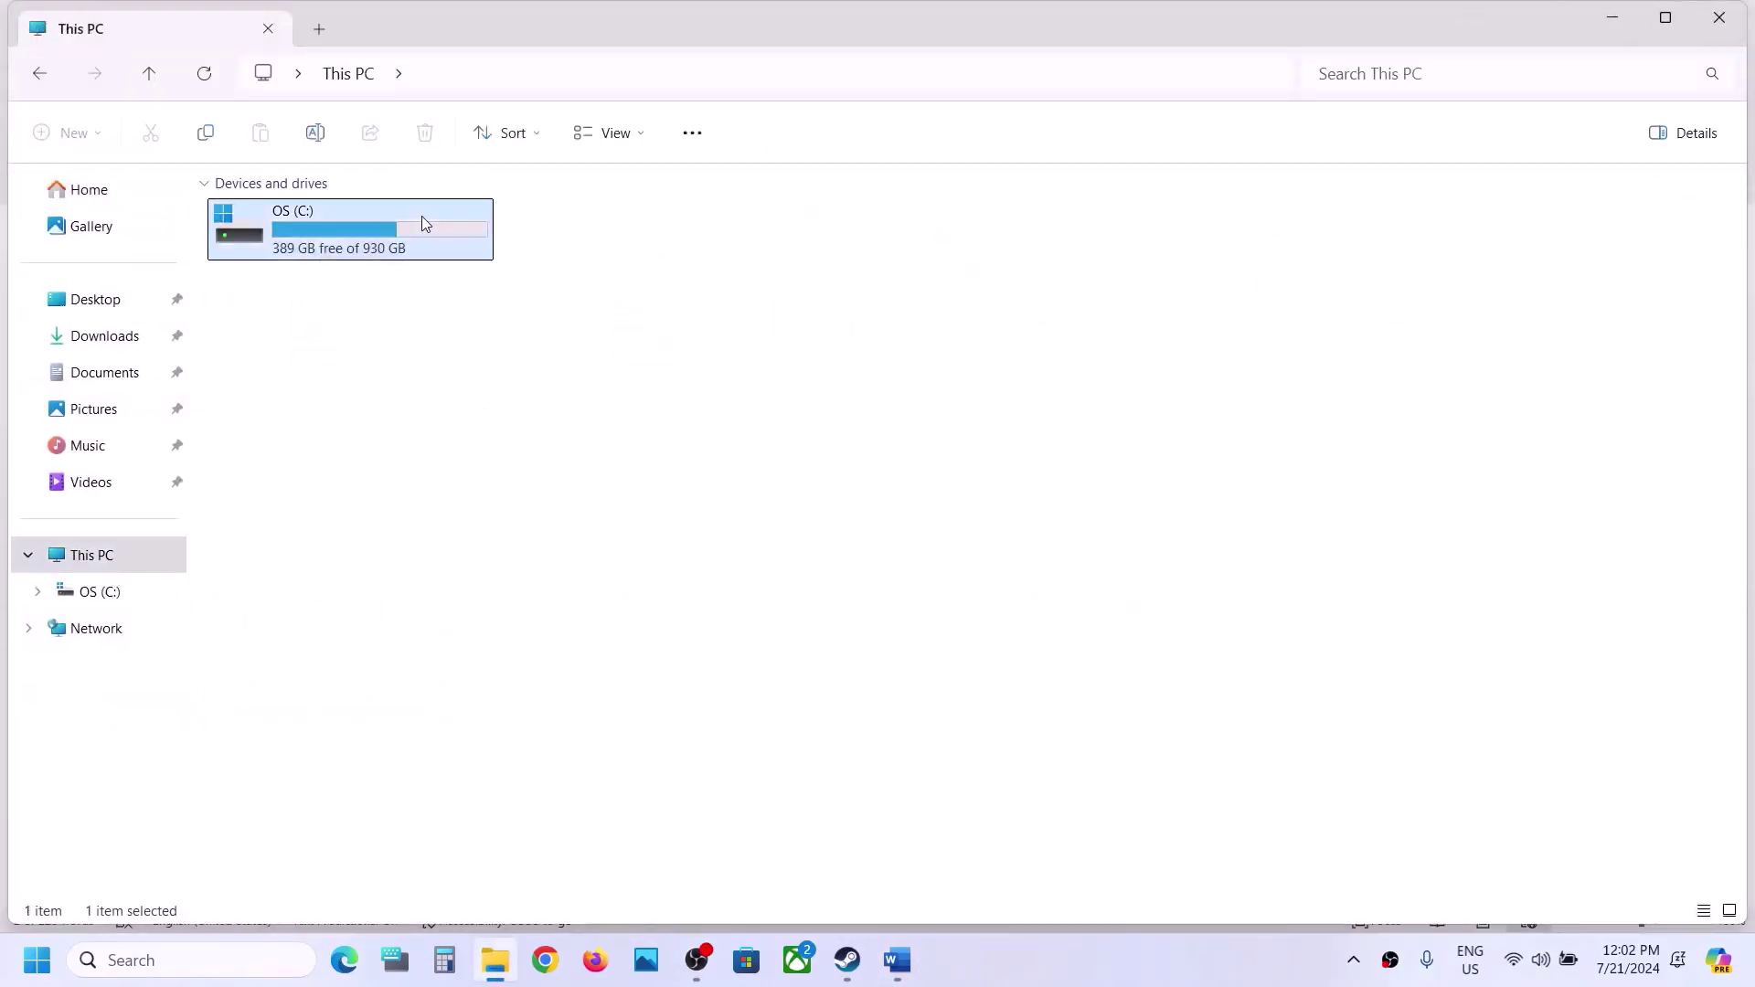
double_click(423, 223)
scroll(400, 462, "down", 1)
left_click(261, 678)
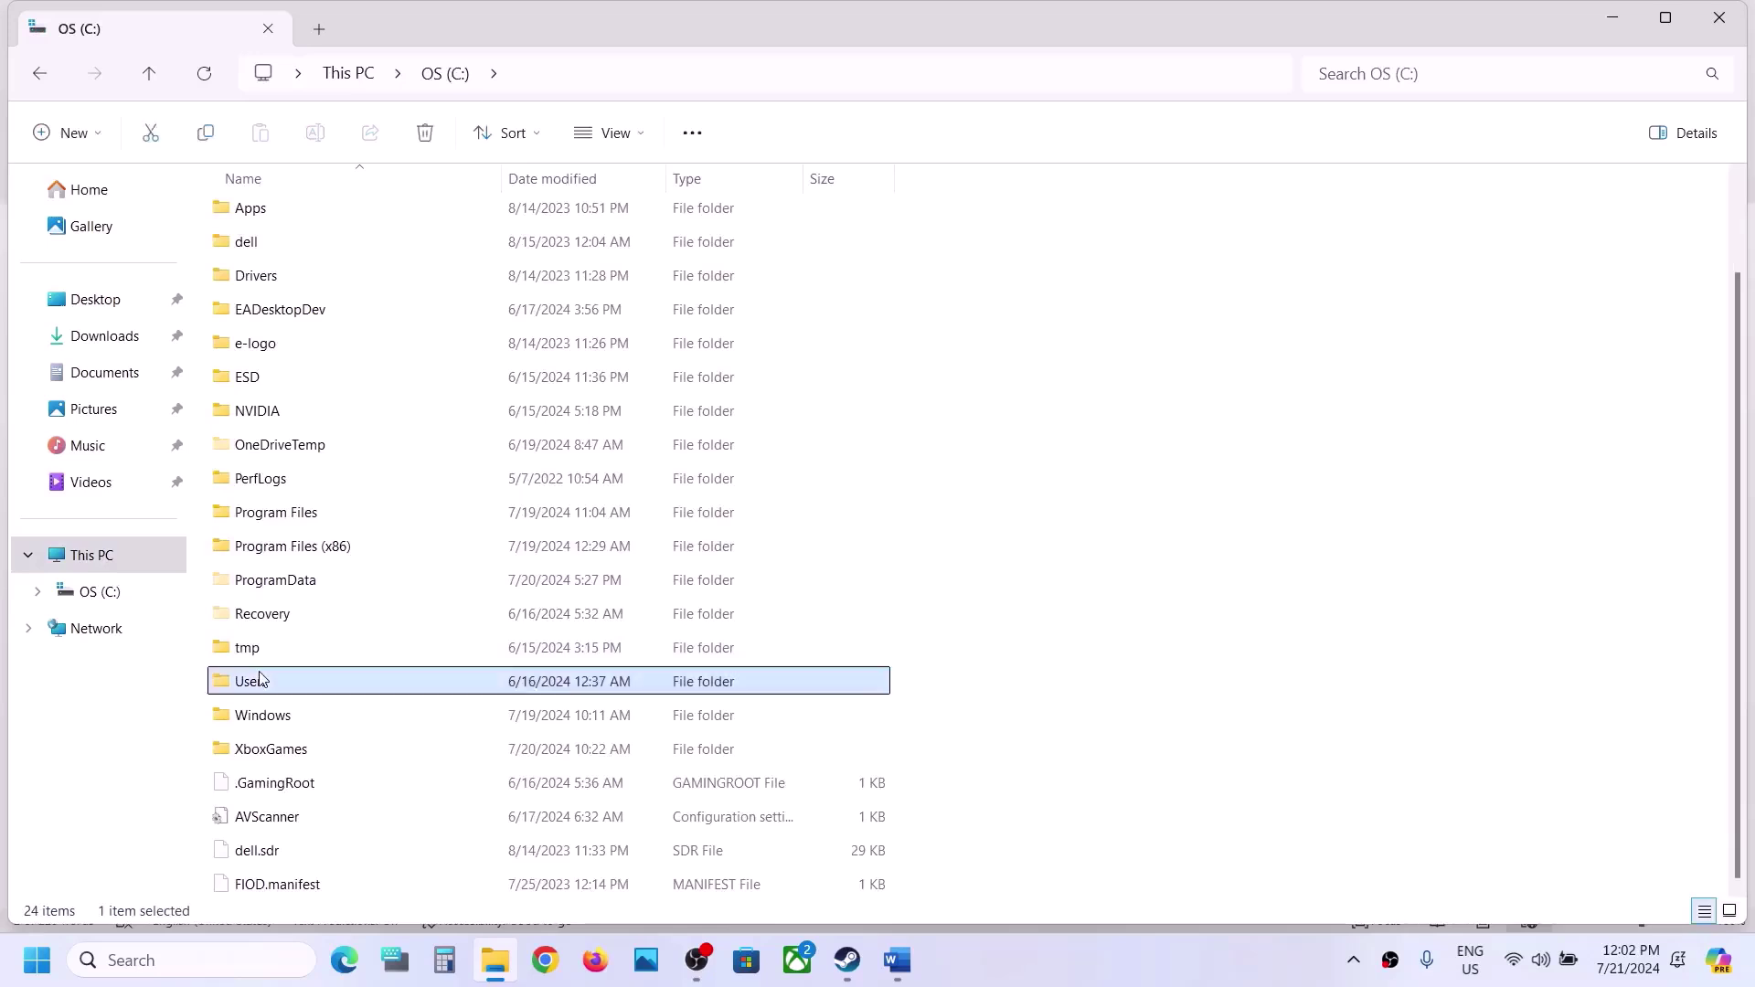
double_click(342, 680)
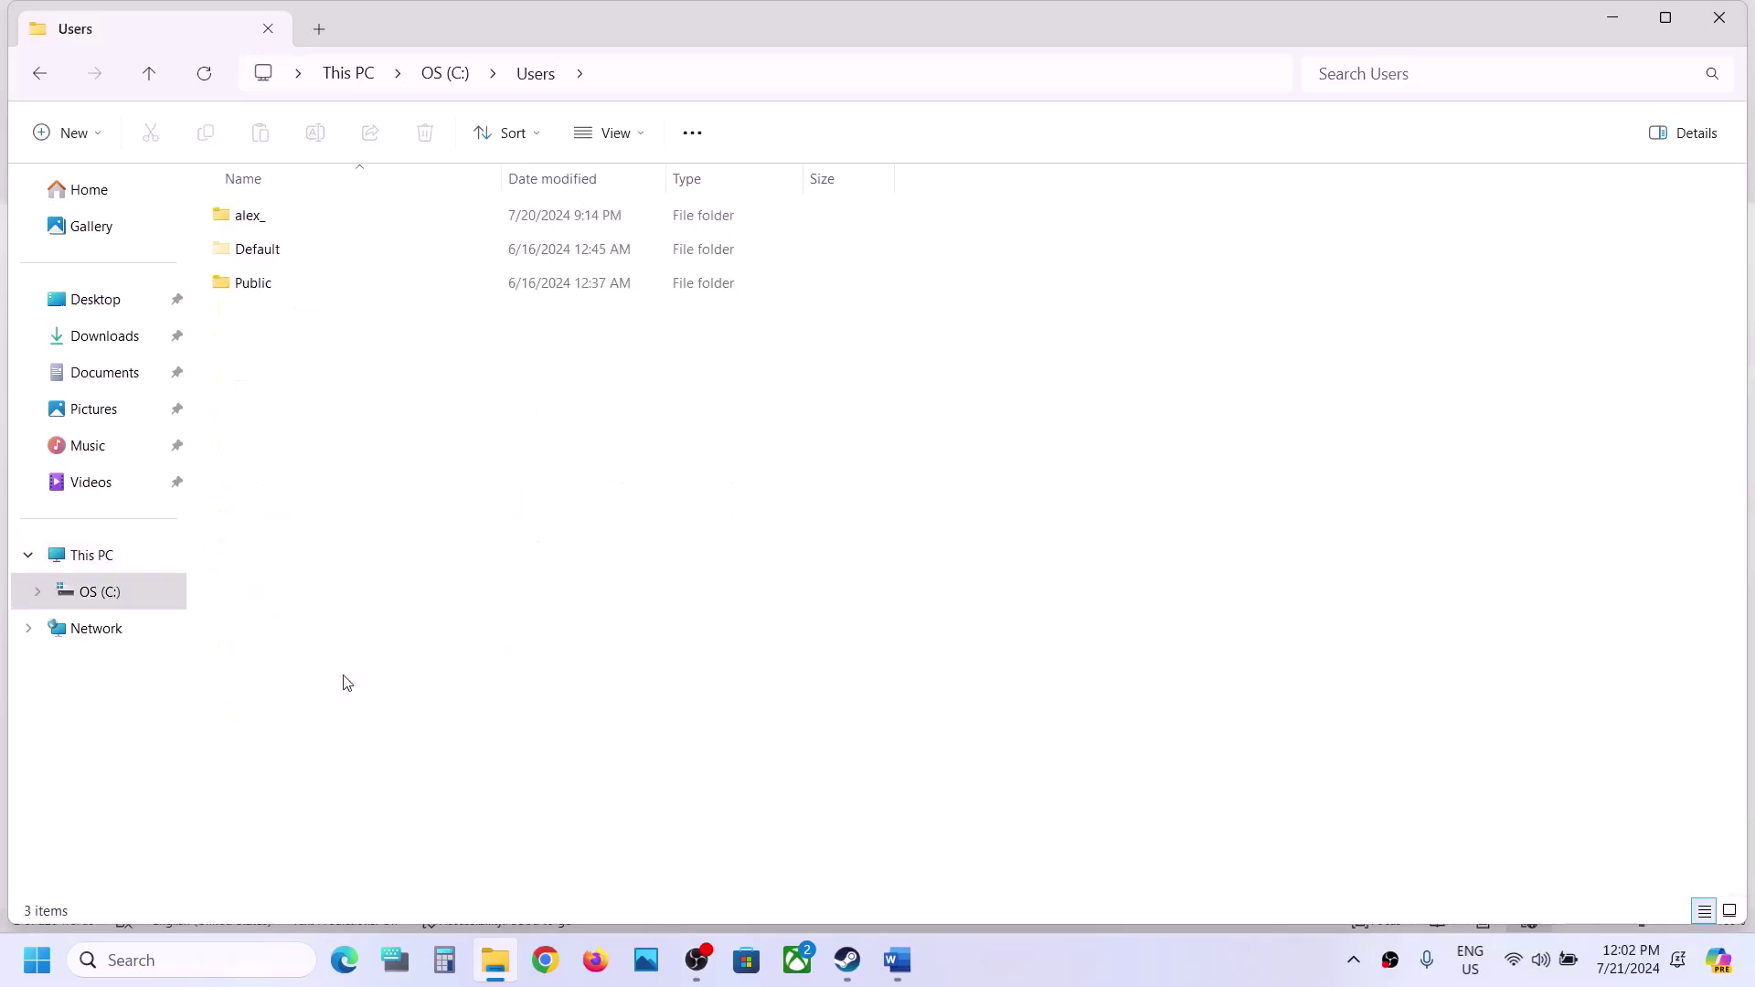
left_click(254, 217)
double_click(254, 217)
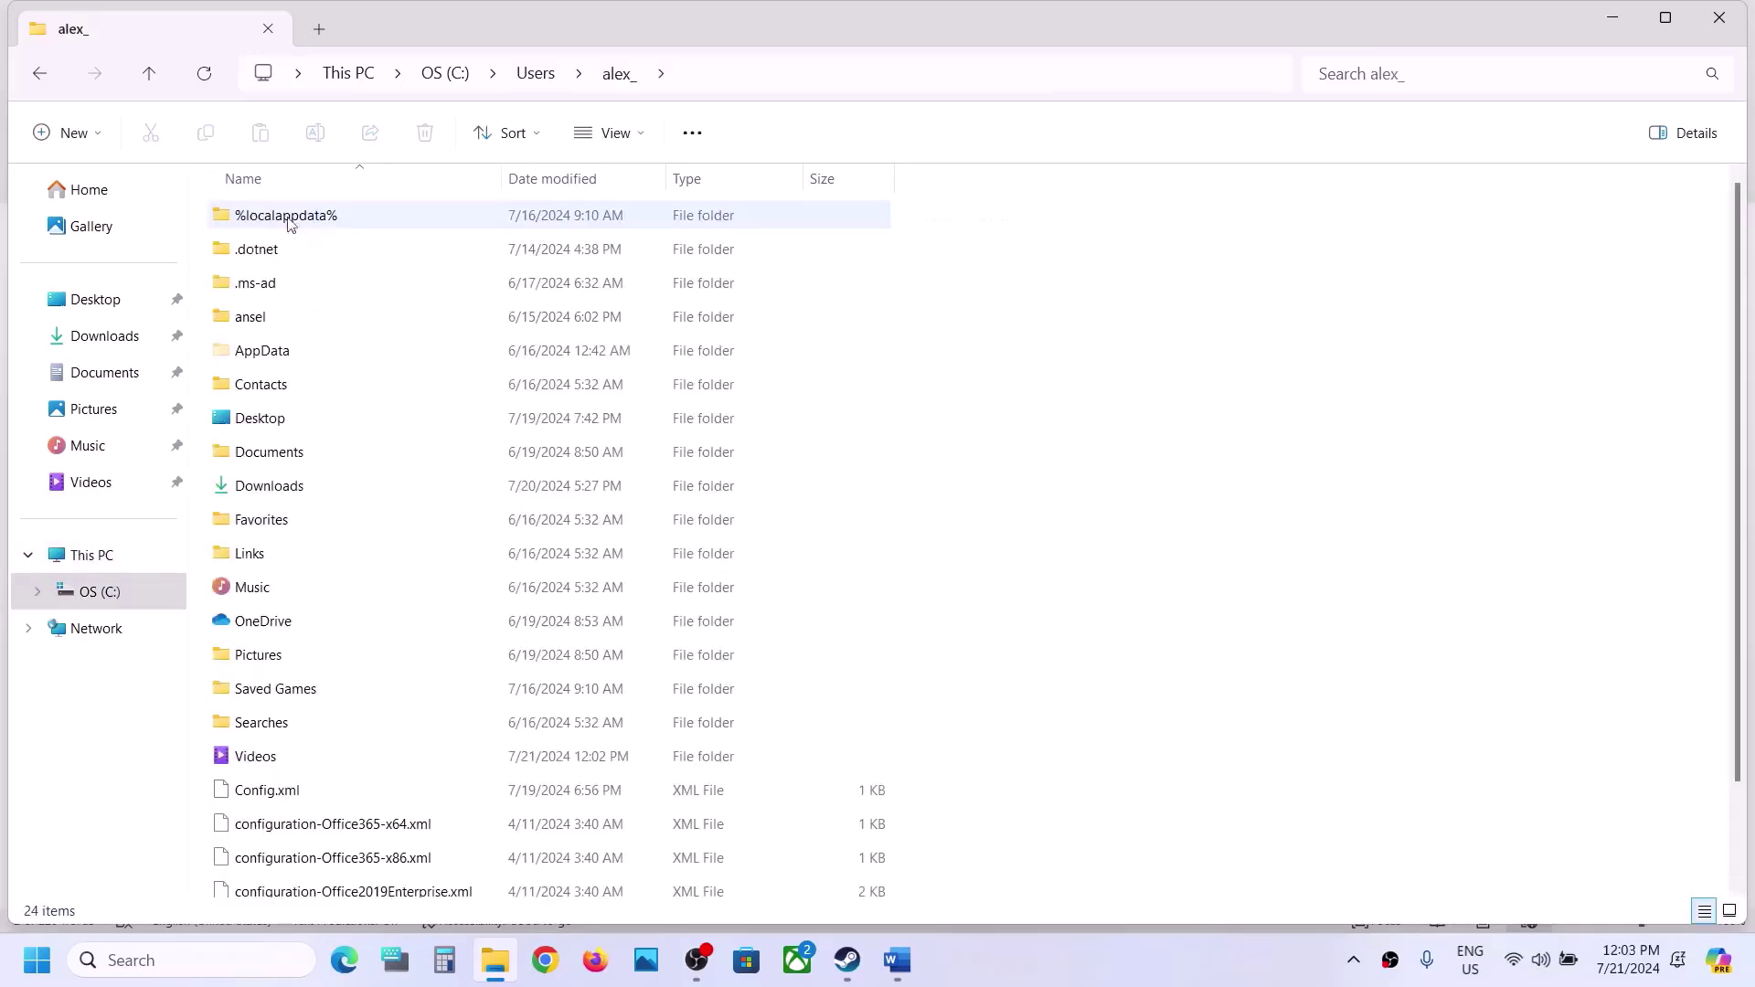
With hidden items shown, open AppData > Local > ChainedTogether > Saved and inspect Config without deleting it.
left_click(285, 350)
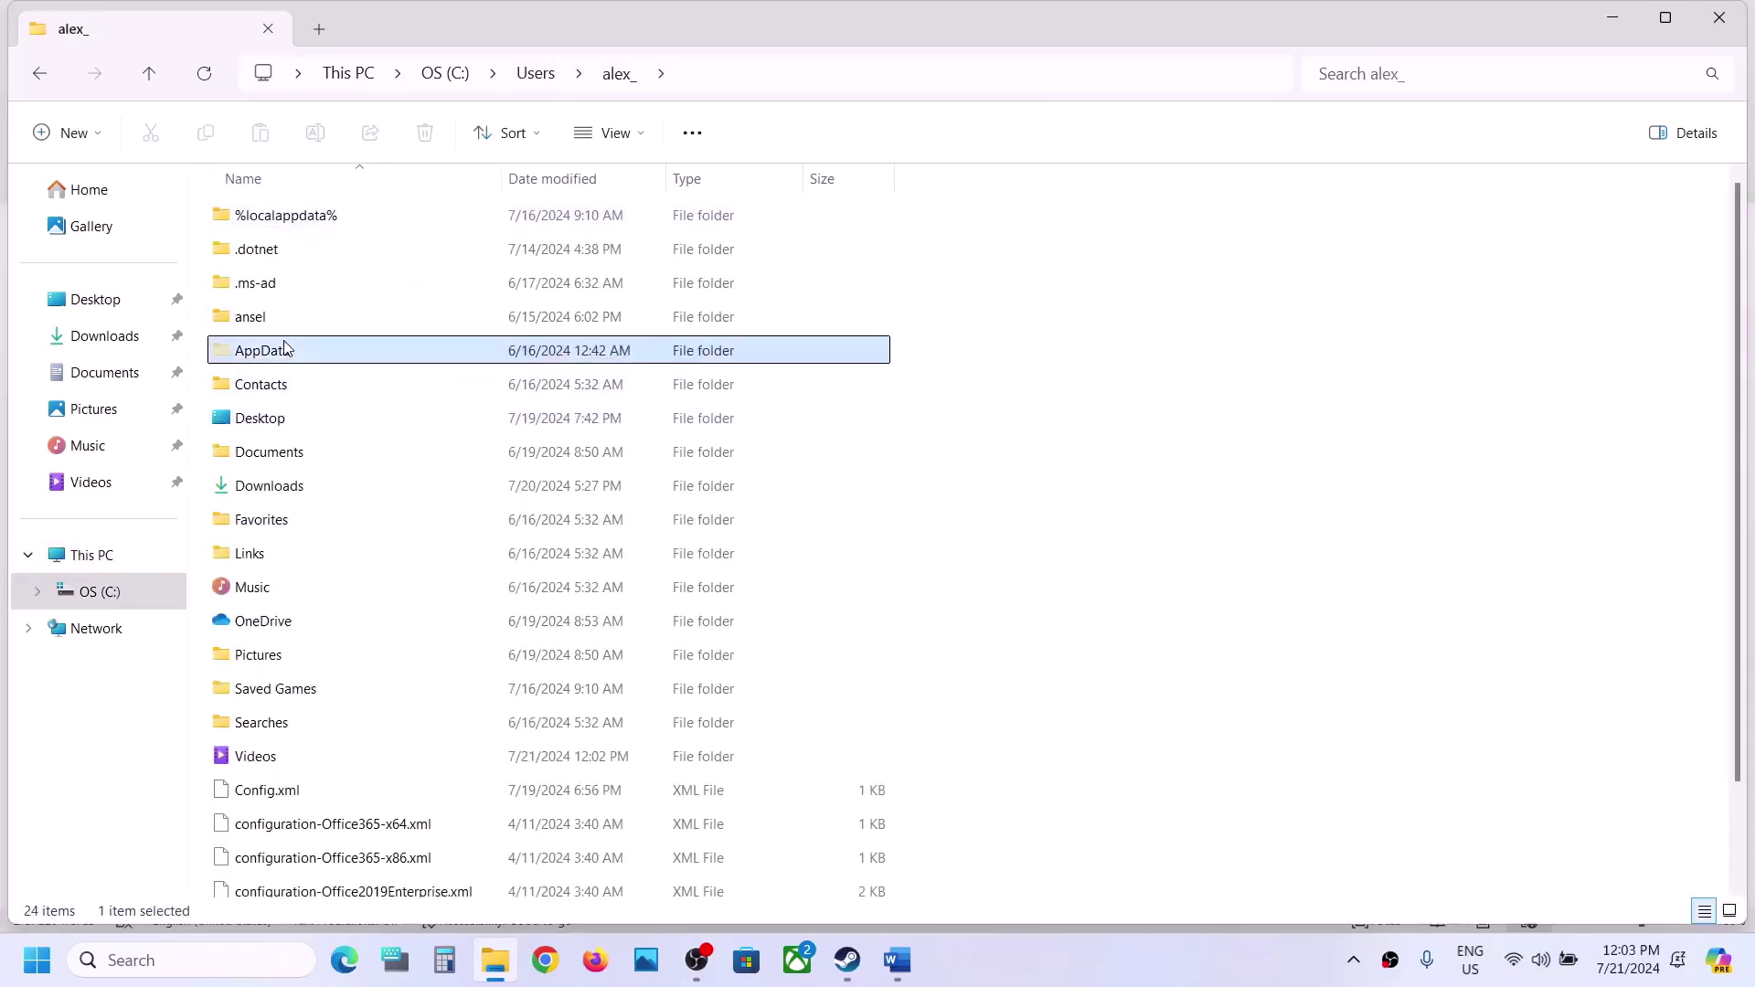
left_click(638, 137)
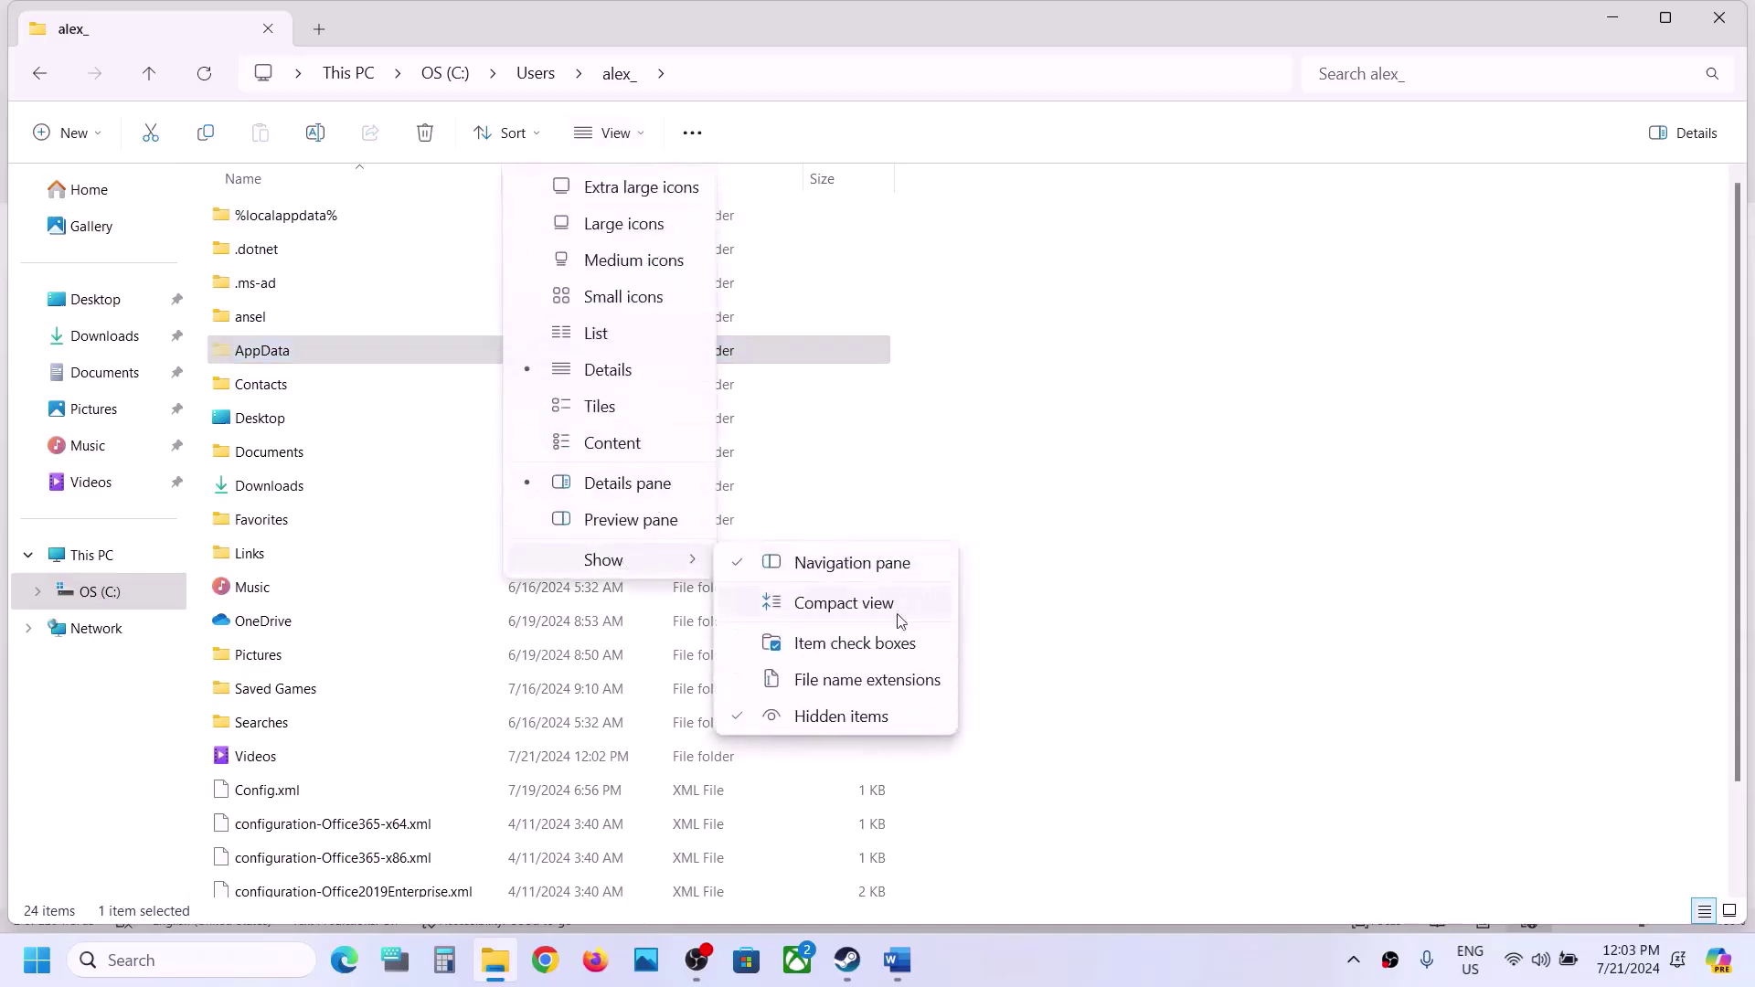
left_click(327, 355)
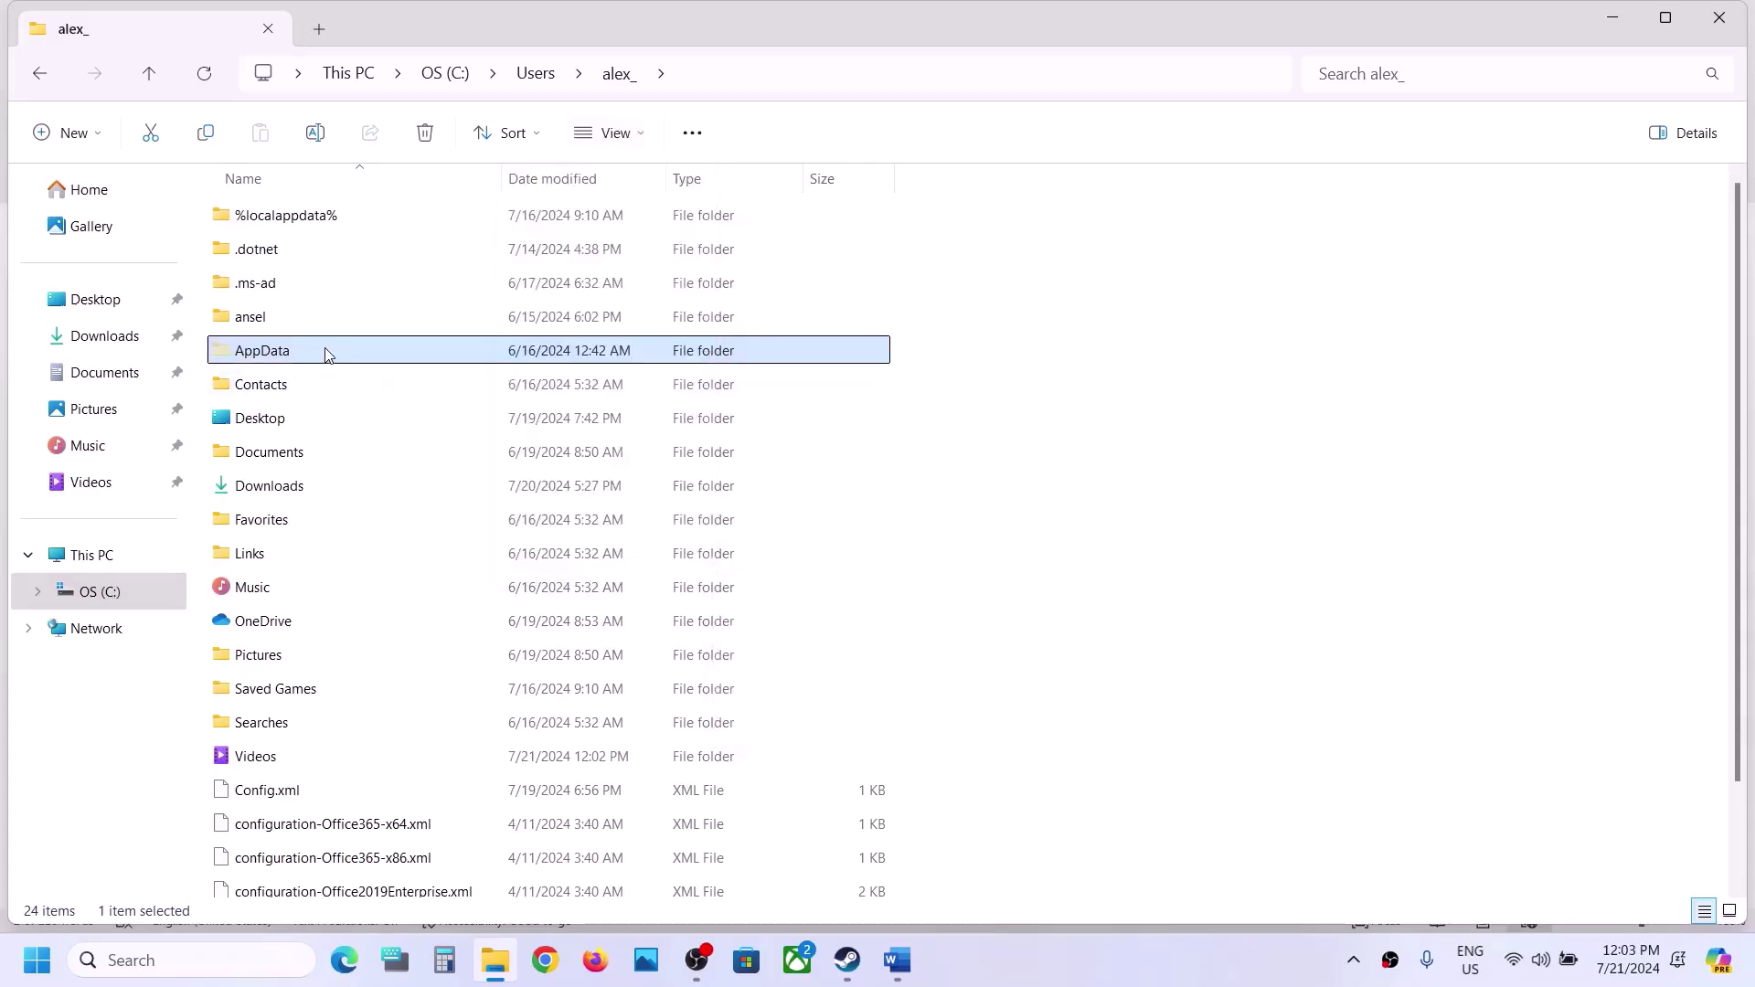
double_click(327, 355)
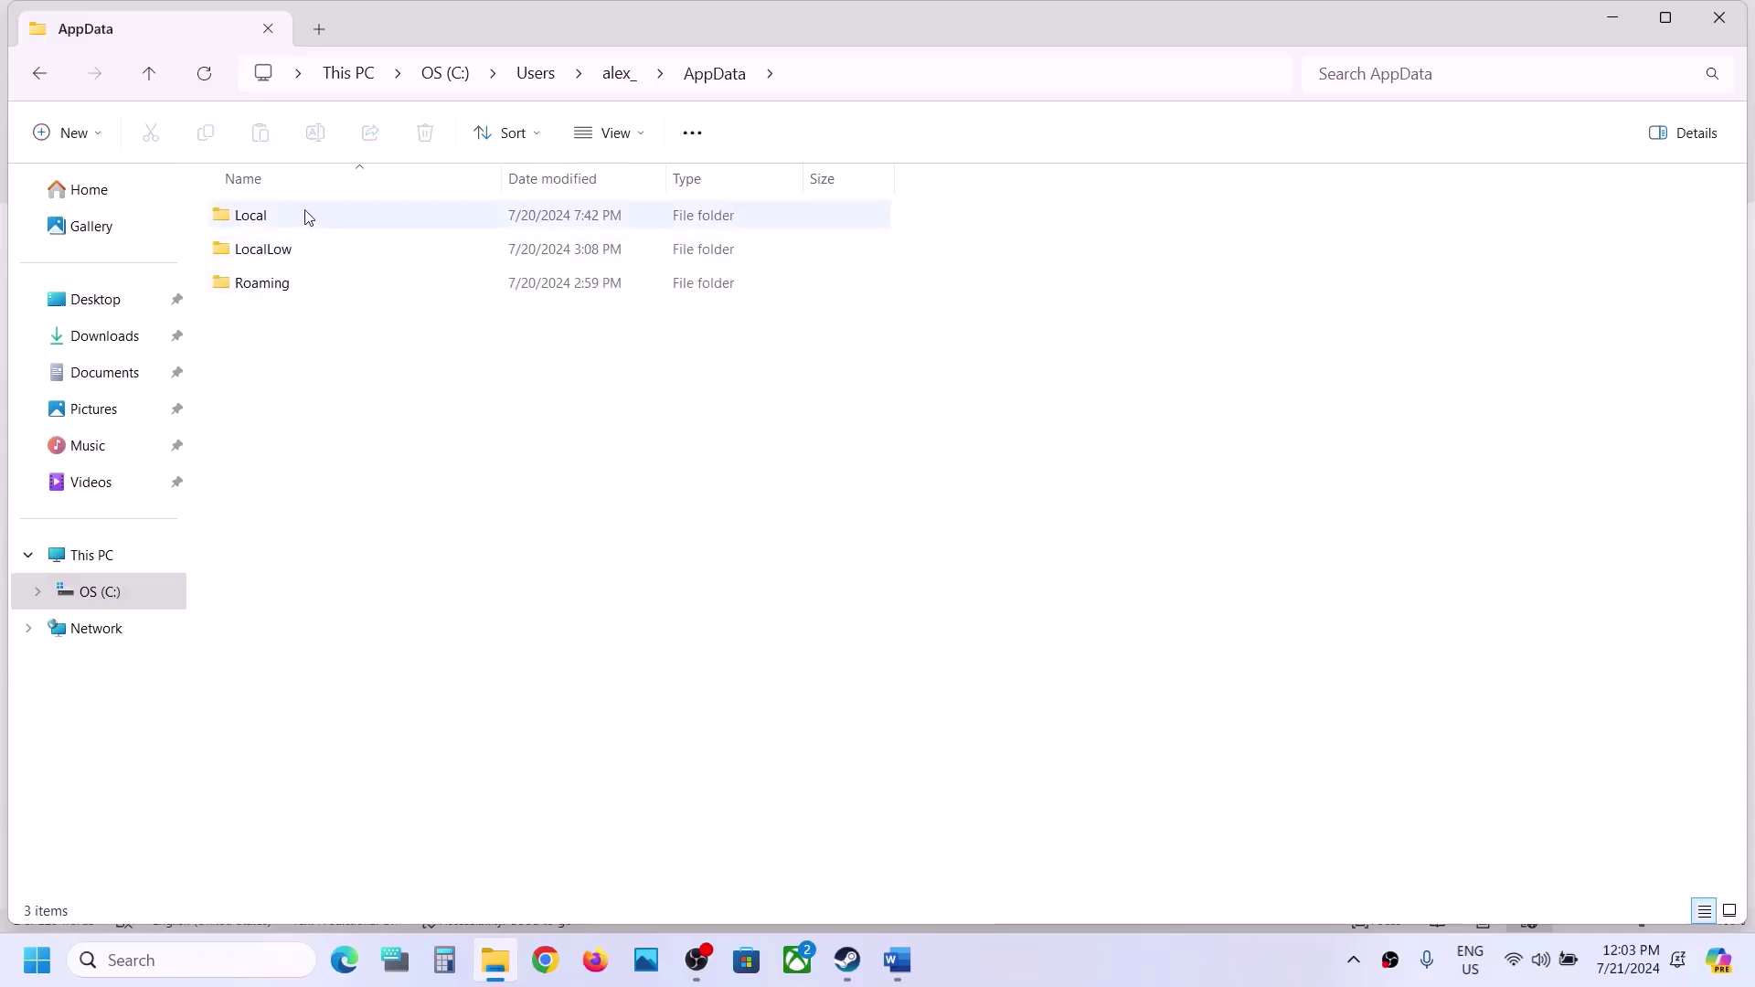
left_click(307, 216)
double_click(307, 216)
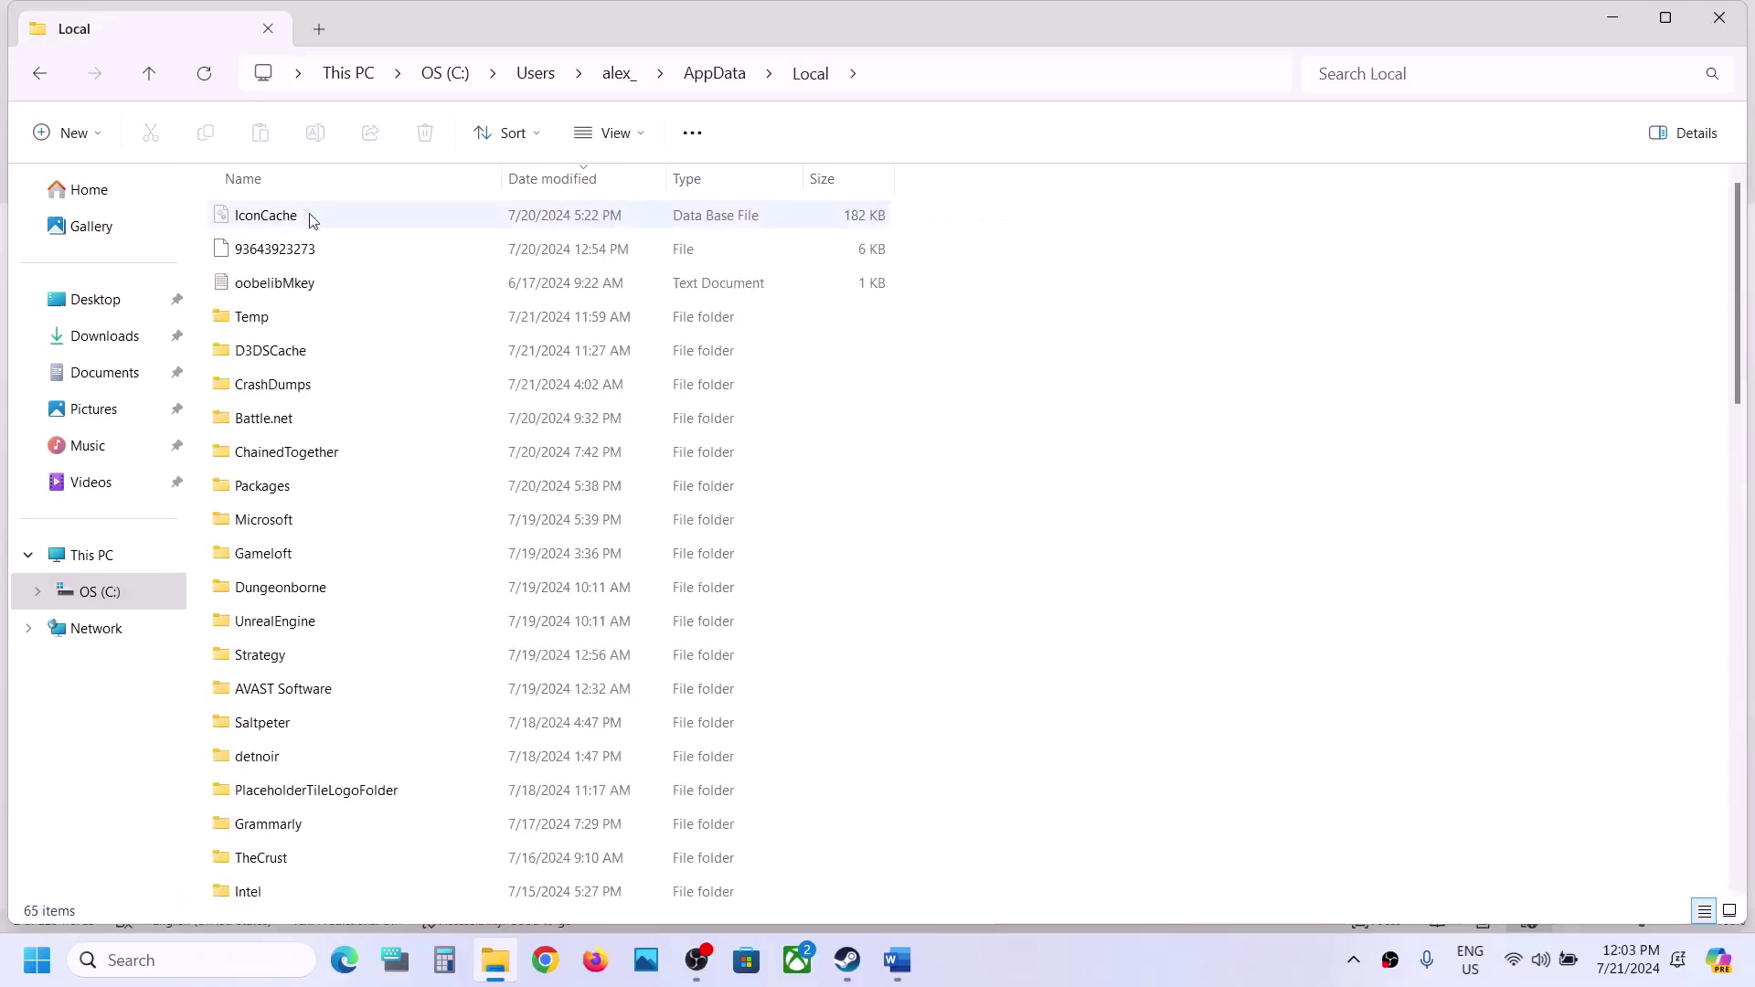
left_click(305, 455)
double_click(373, 459)
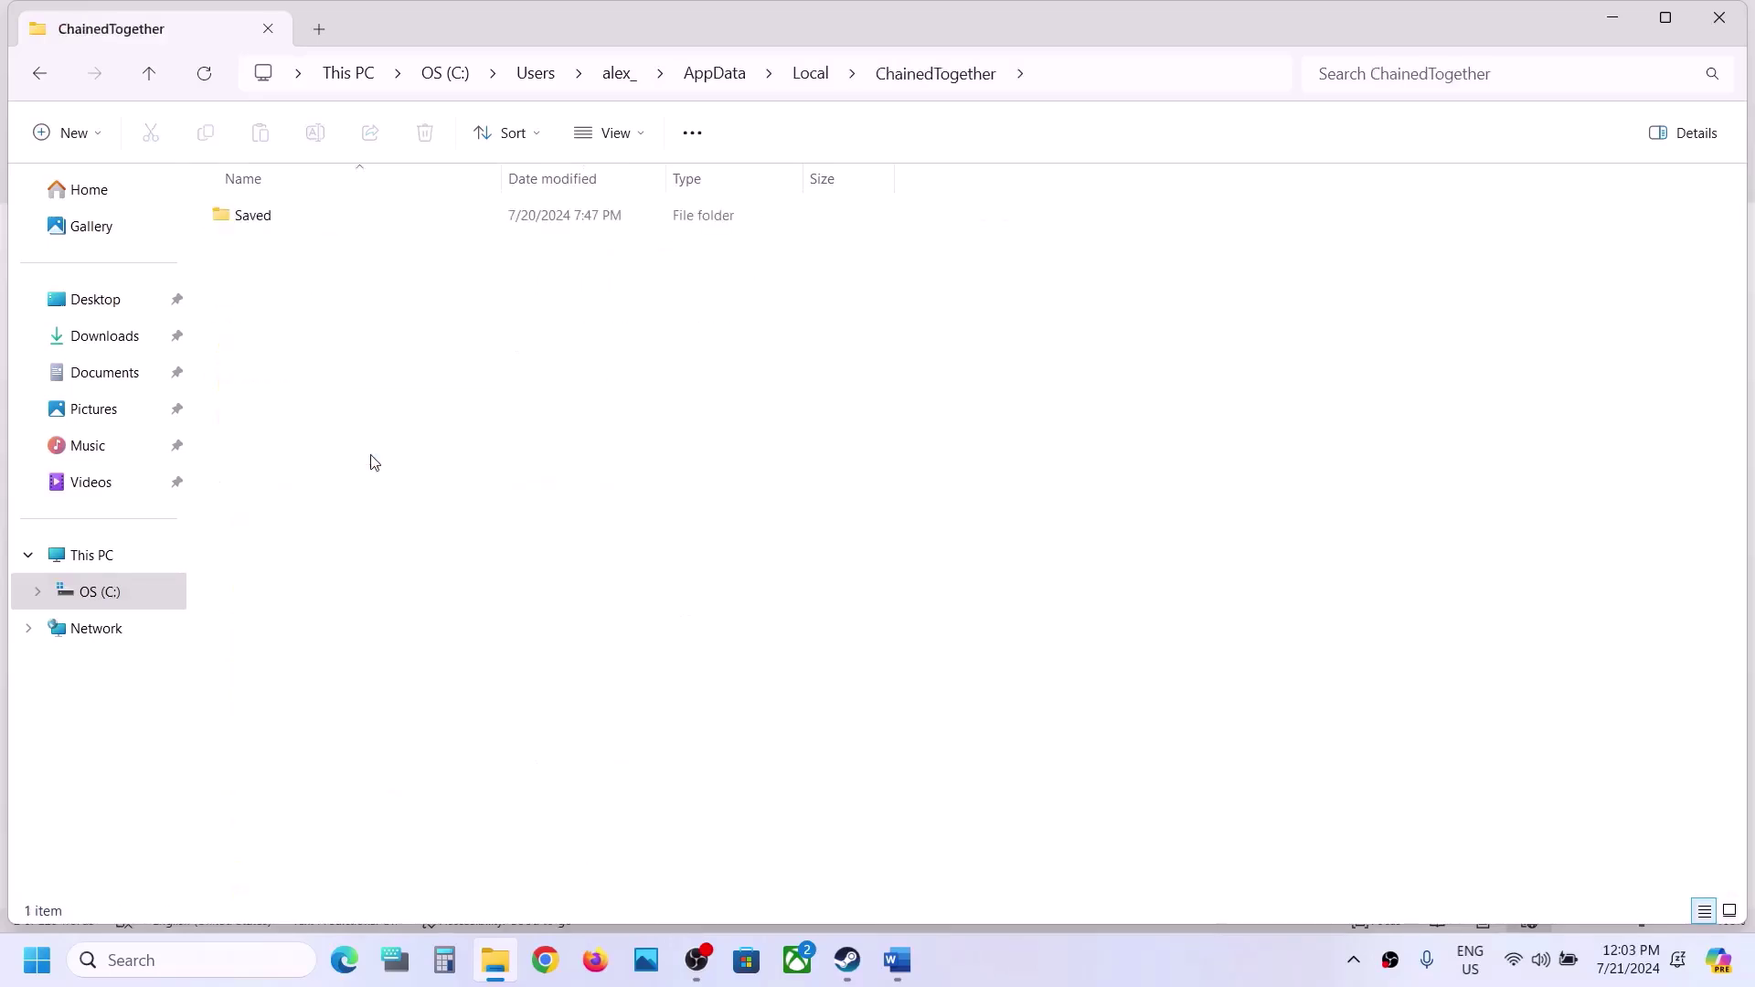
double_click(293, 214)
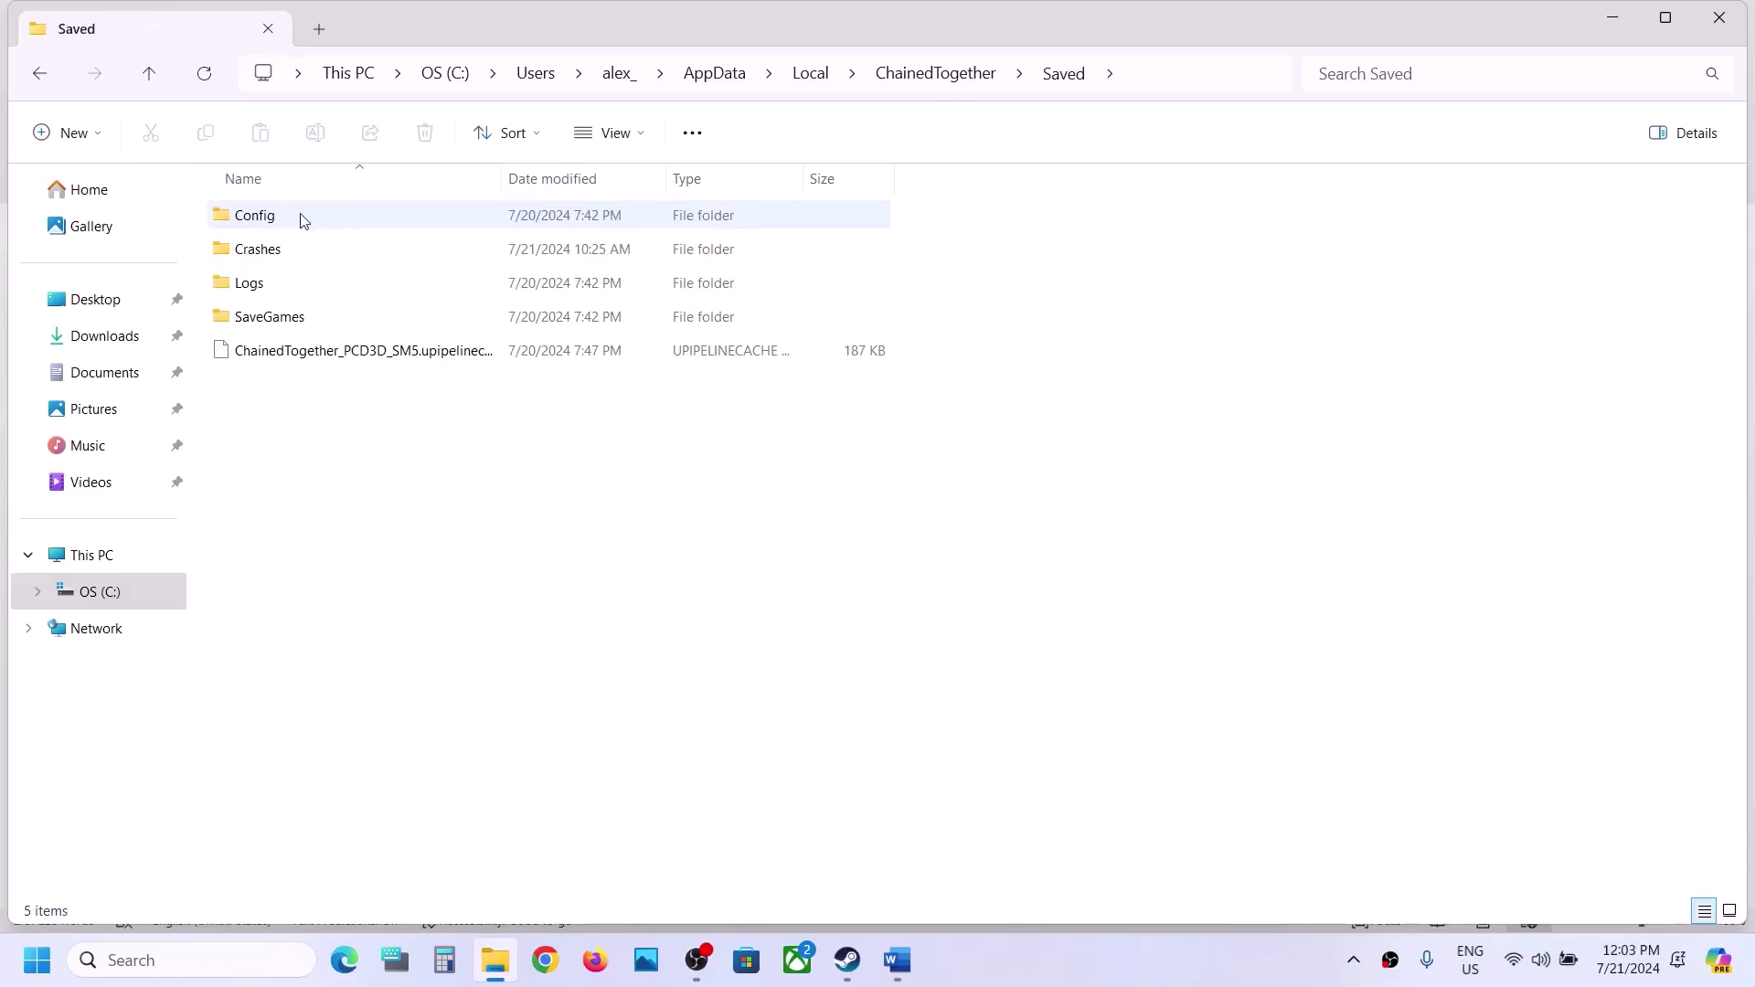
left_click(276, 217)
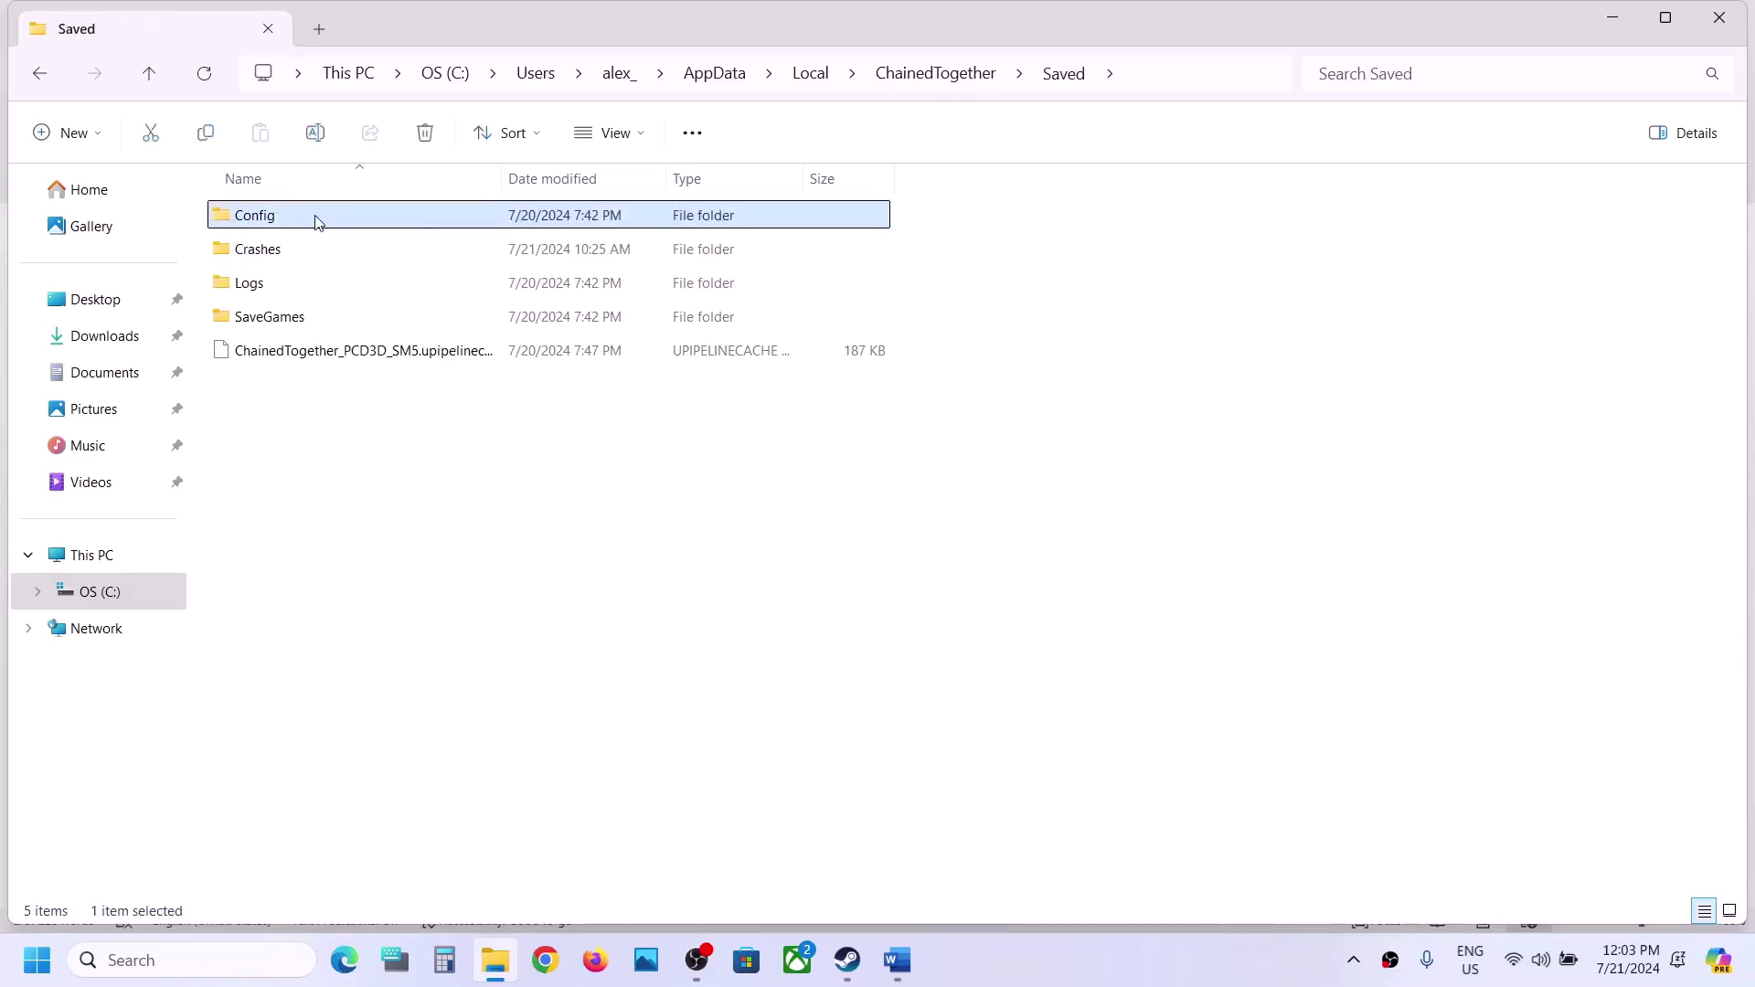
right_click(317, 222)
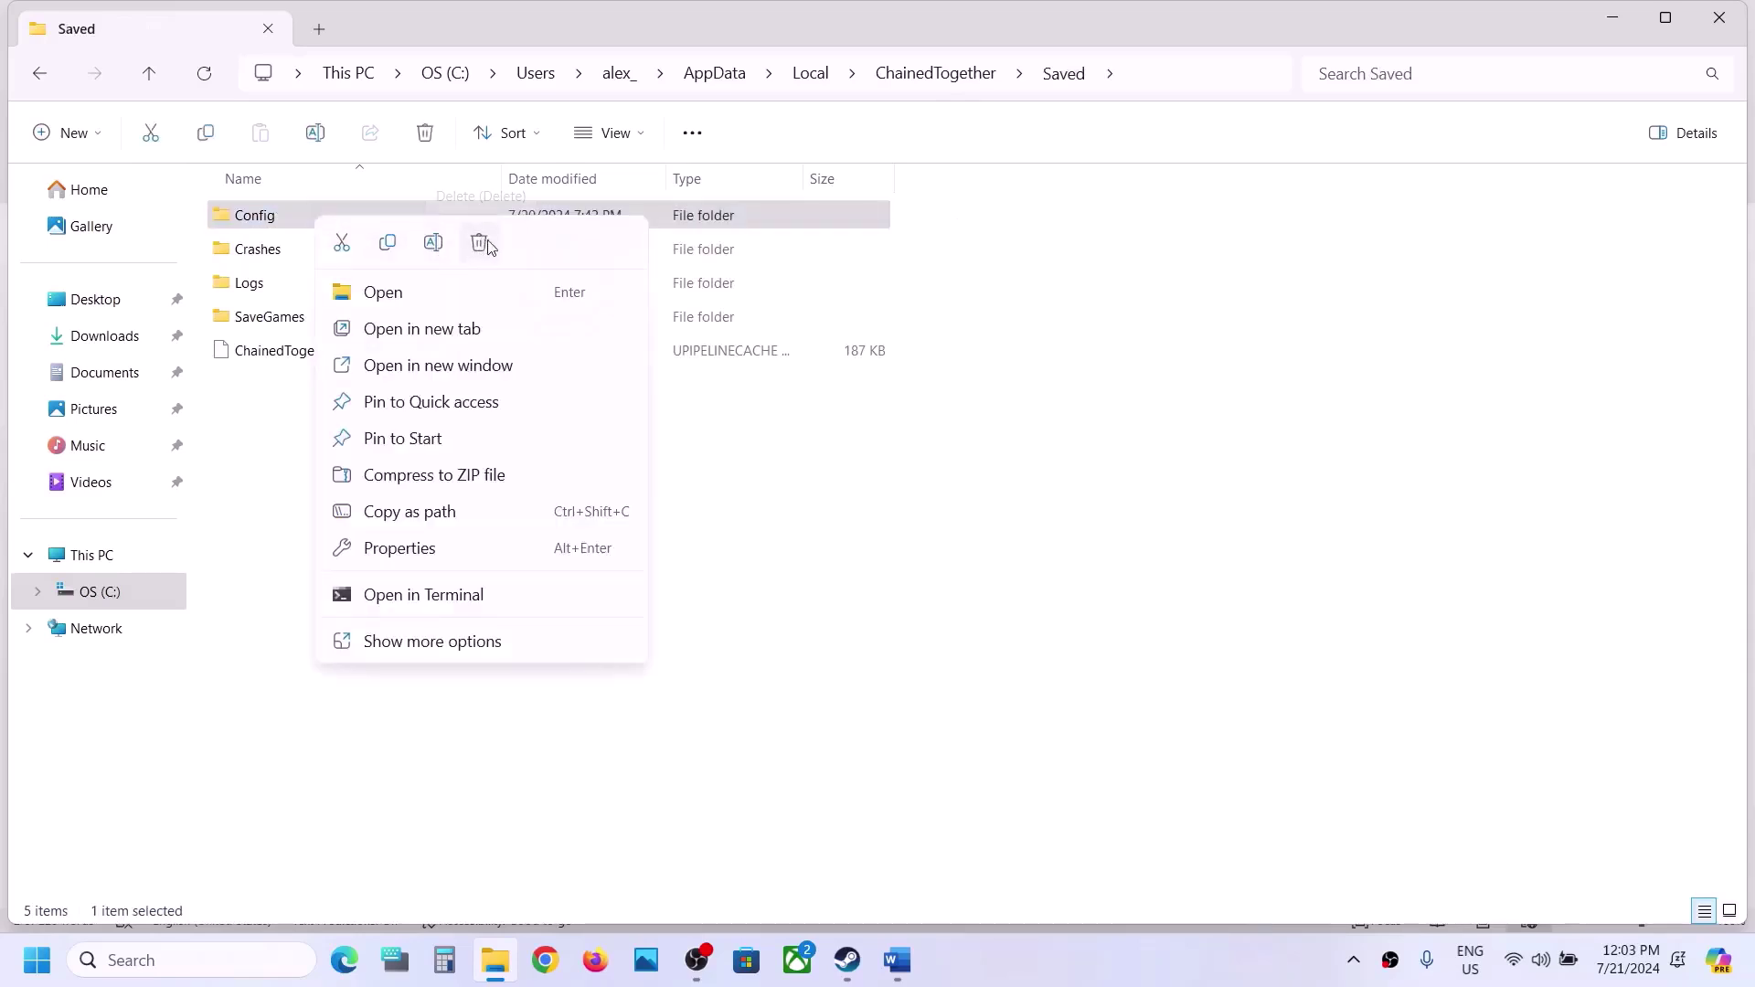
left_click(834, 879)
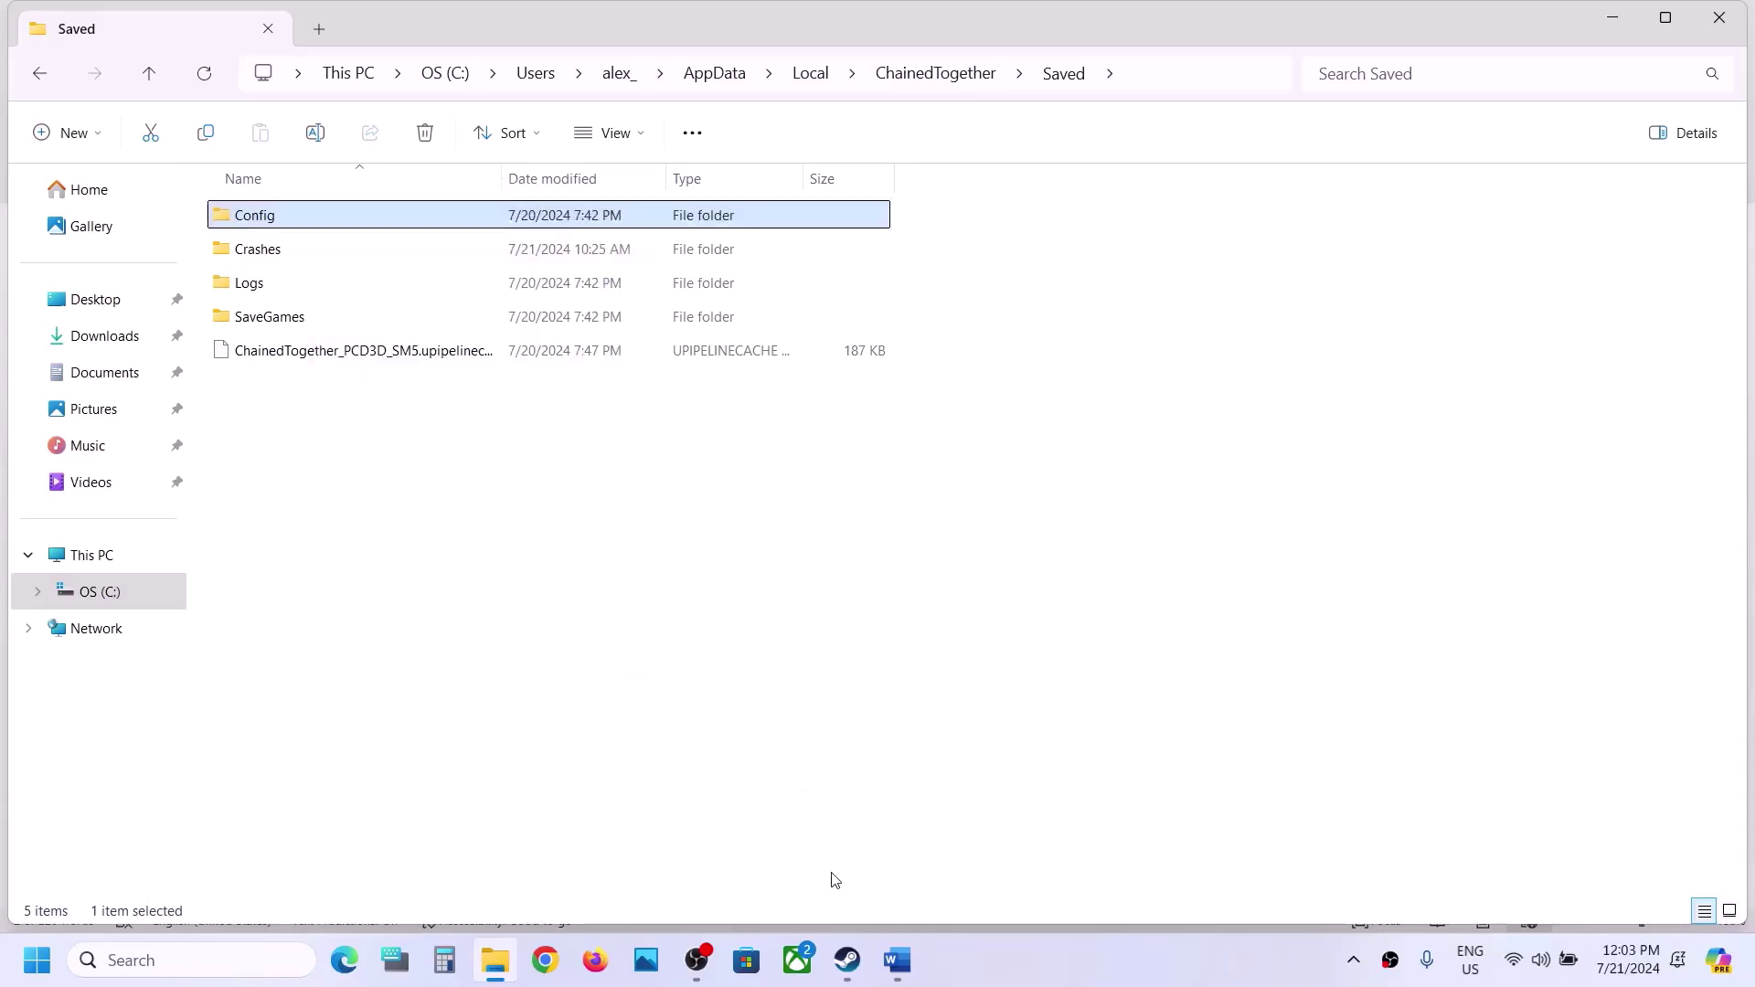
Review Step 6 in Word on save game files and the progress-loss warning, then minimize Word.
mouse_move(853, 957)
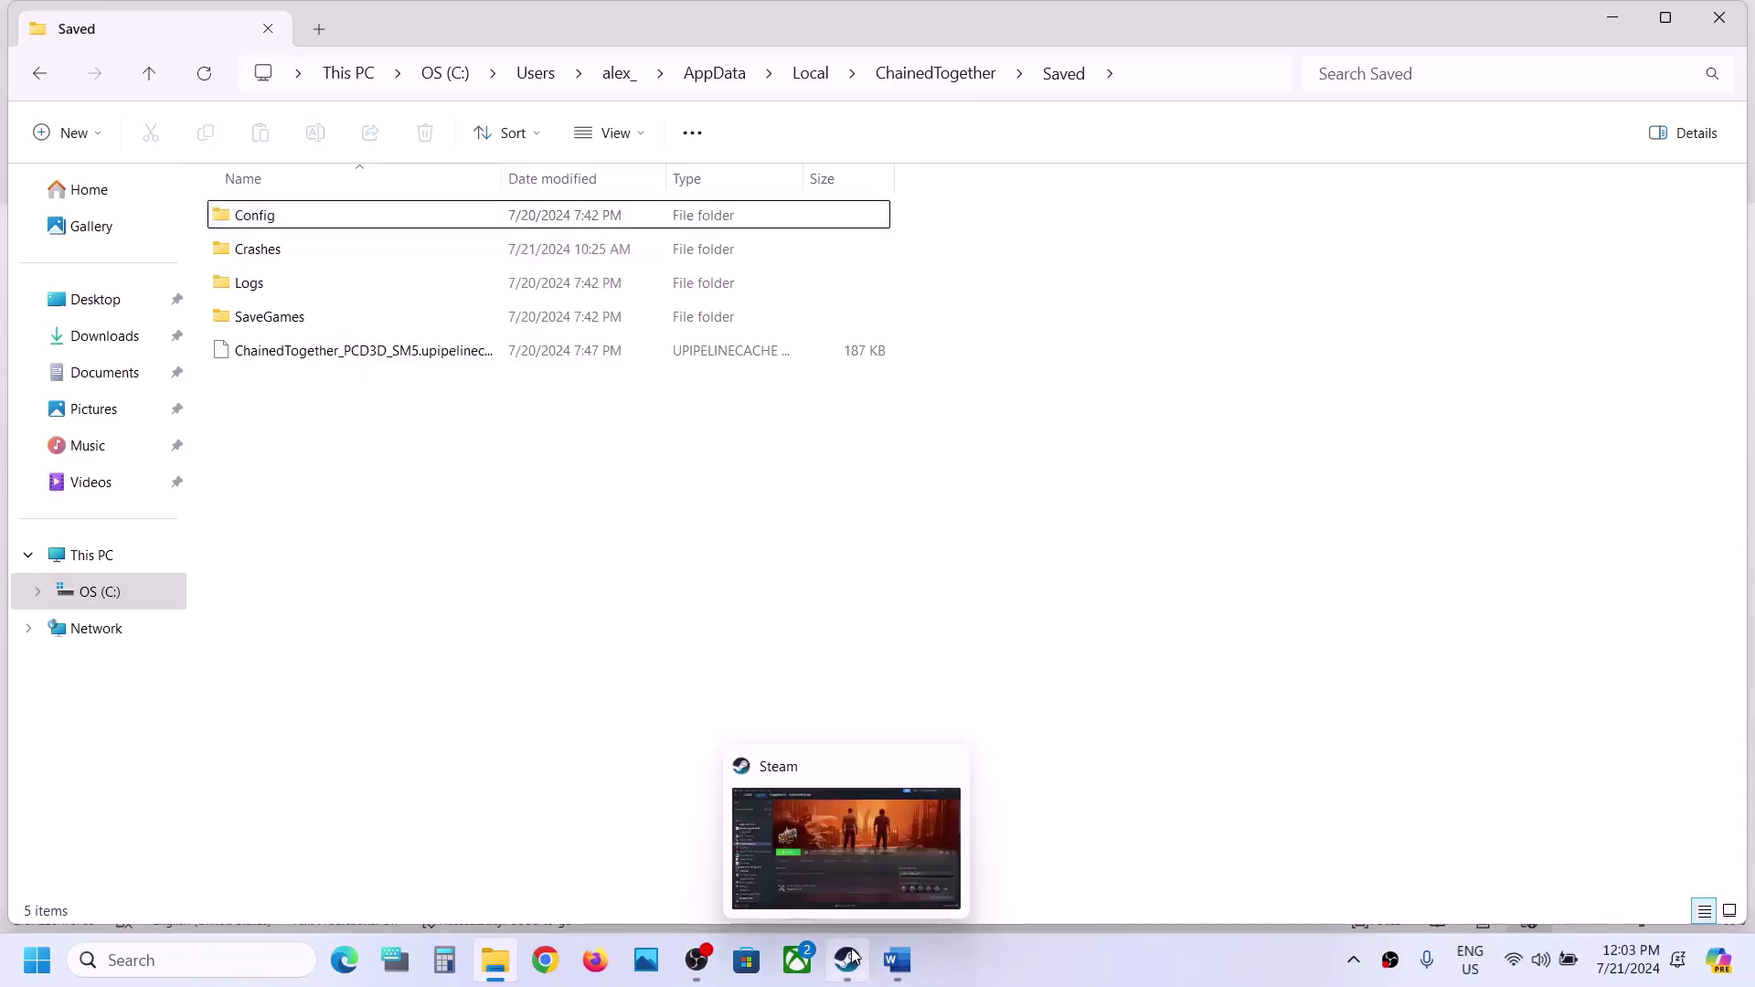
left_click(898, 960)
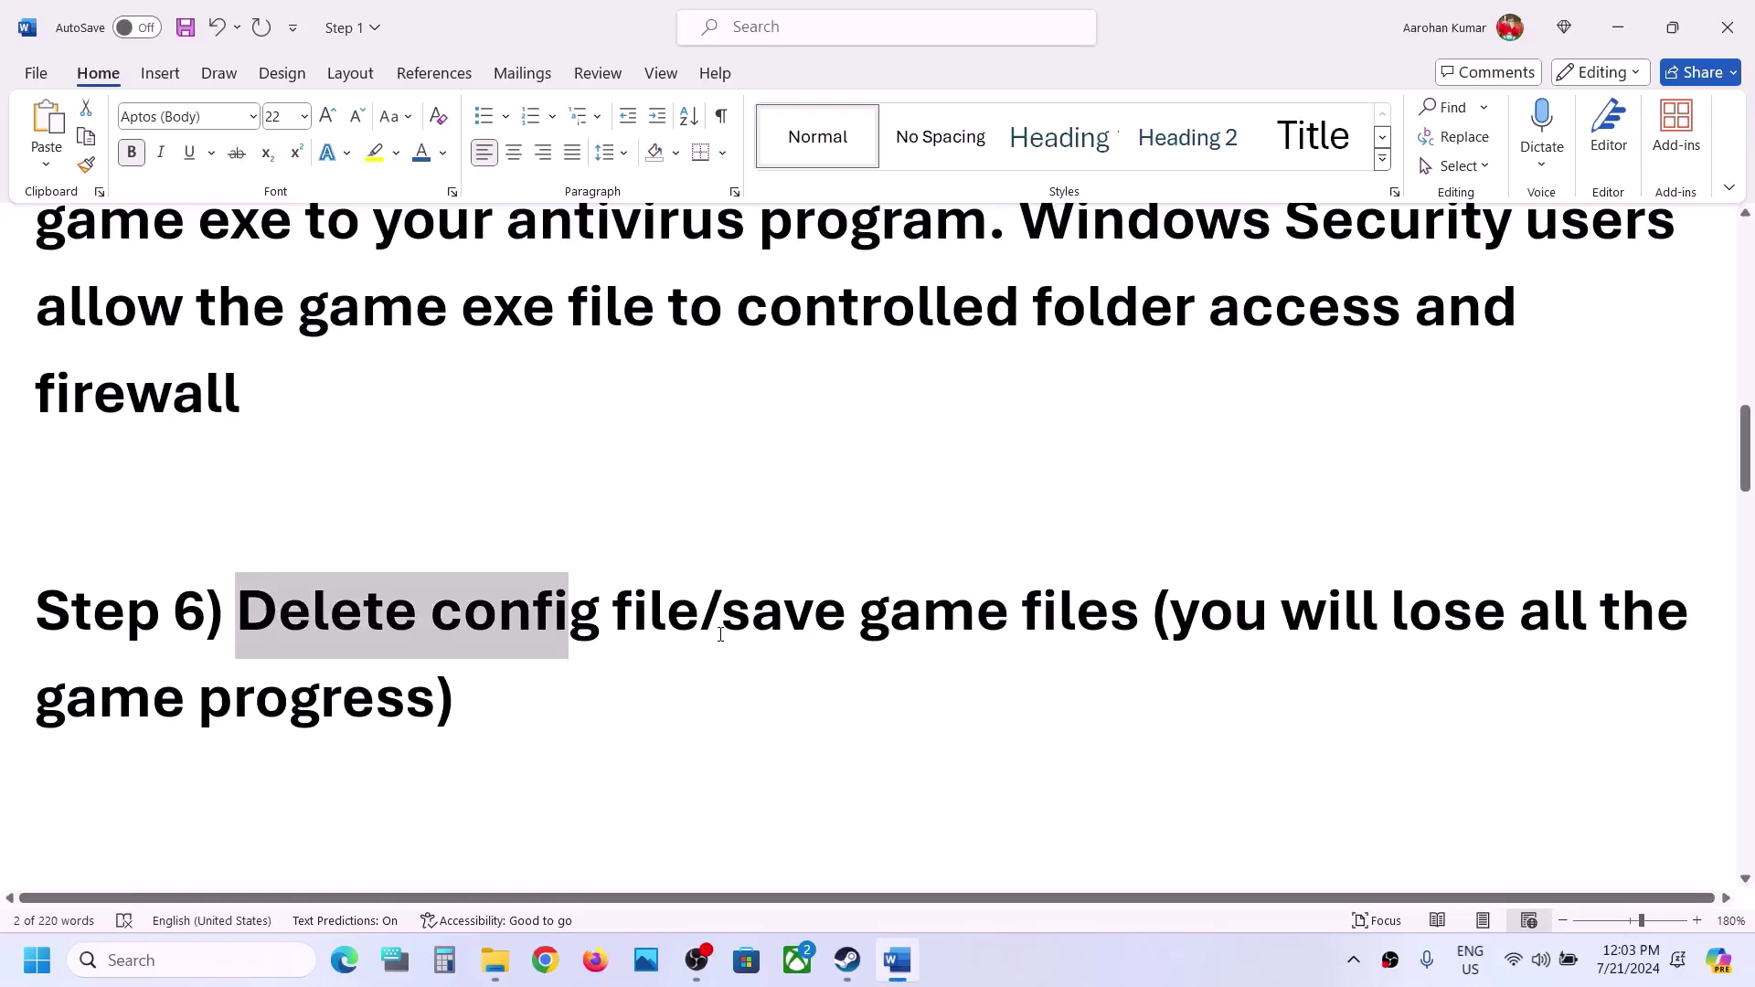
left_click_drag(720, 634, 1081, 630)
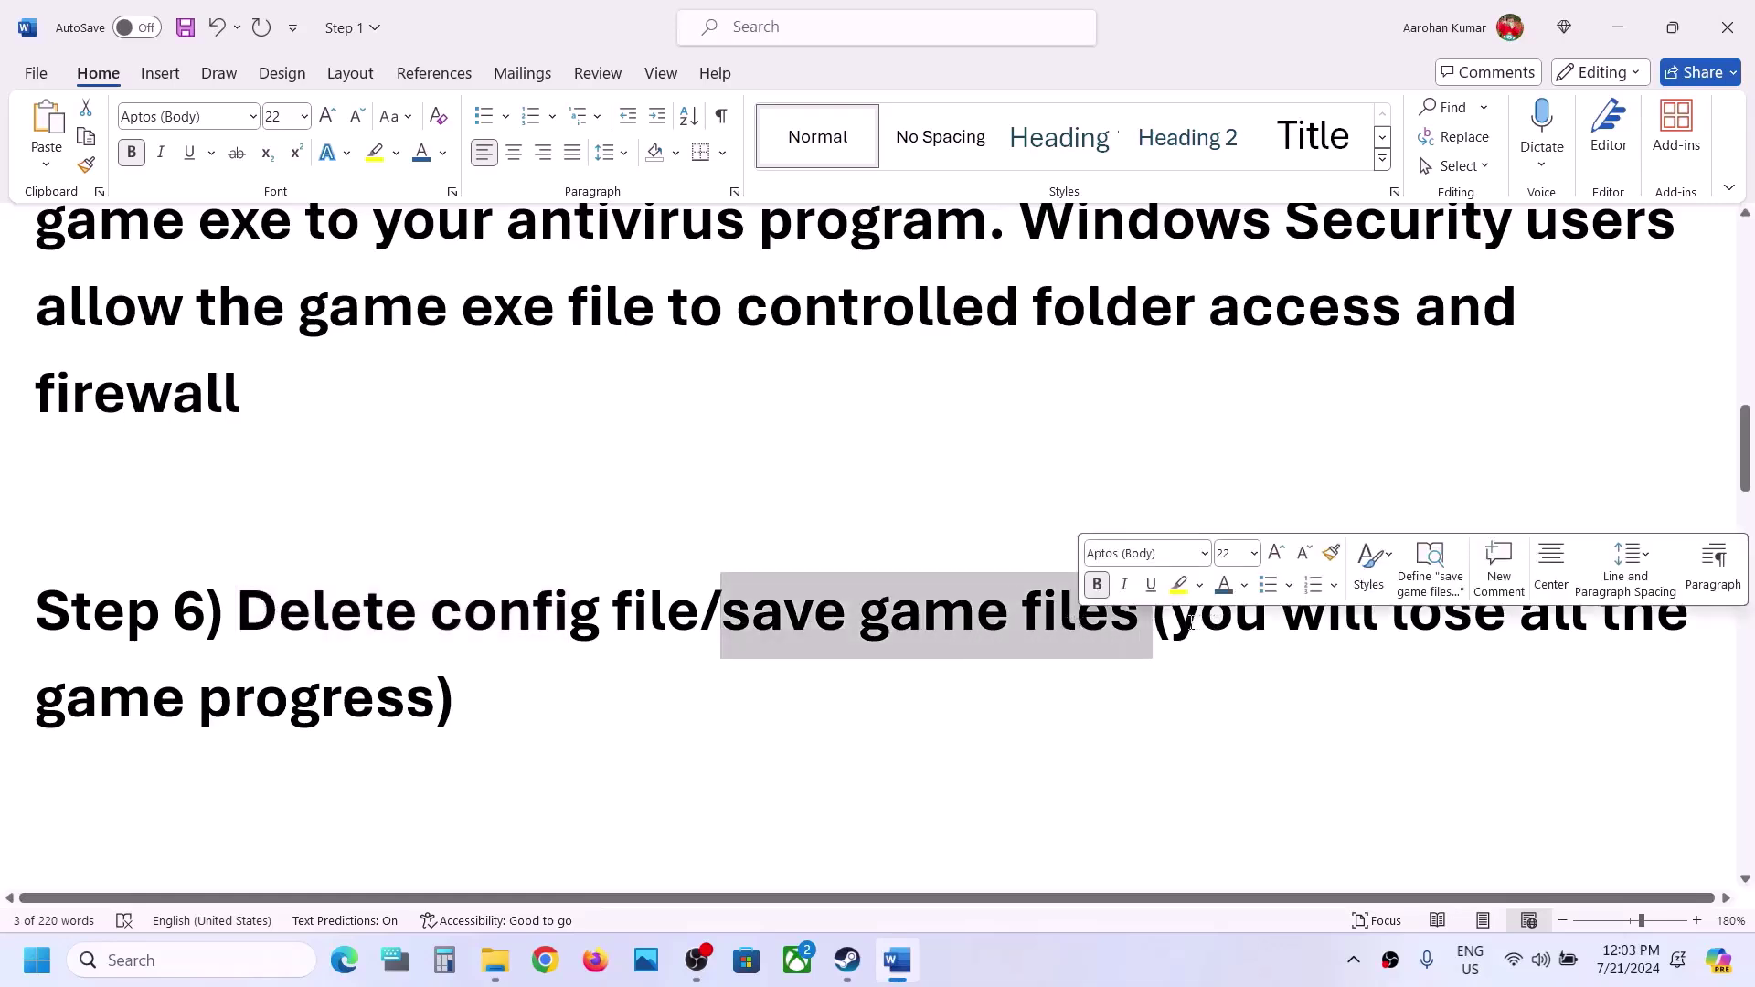
left_click_drag(1191, 622, 545, 687)
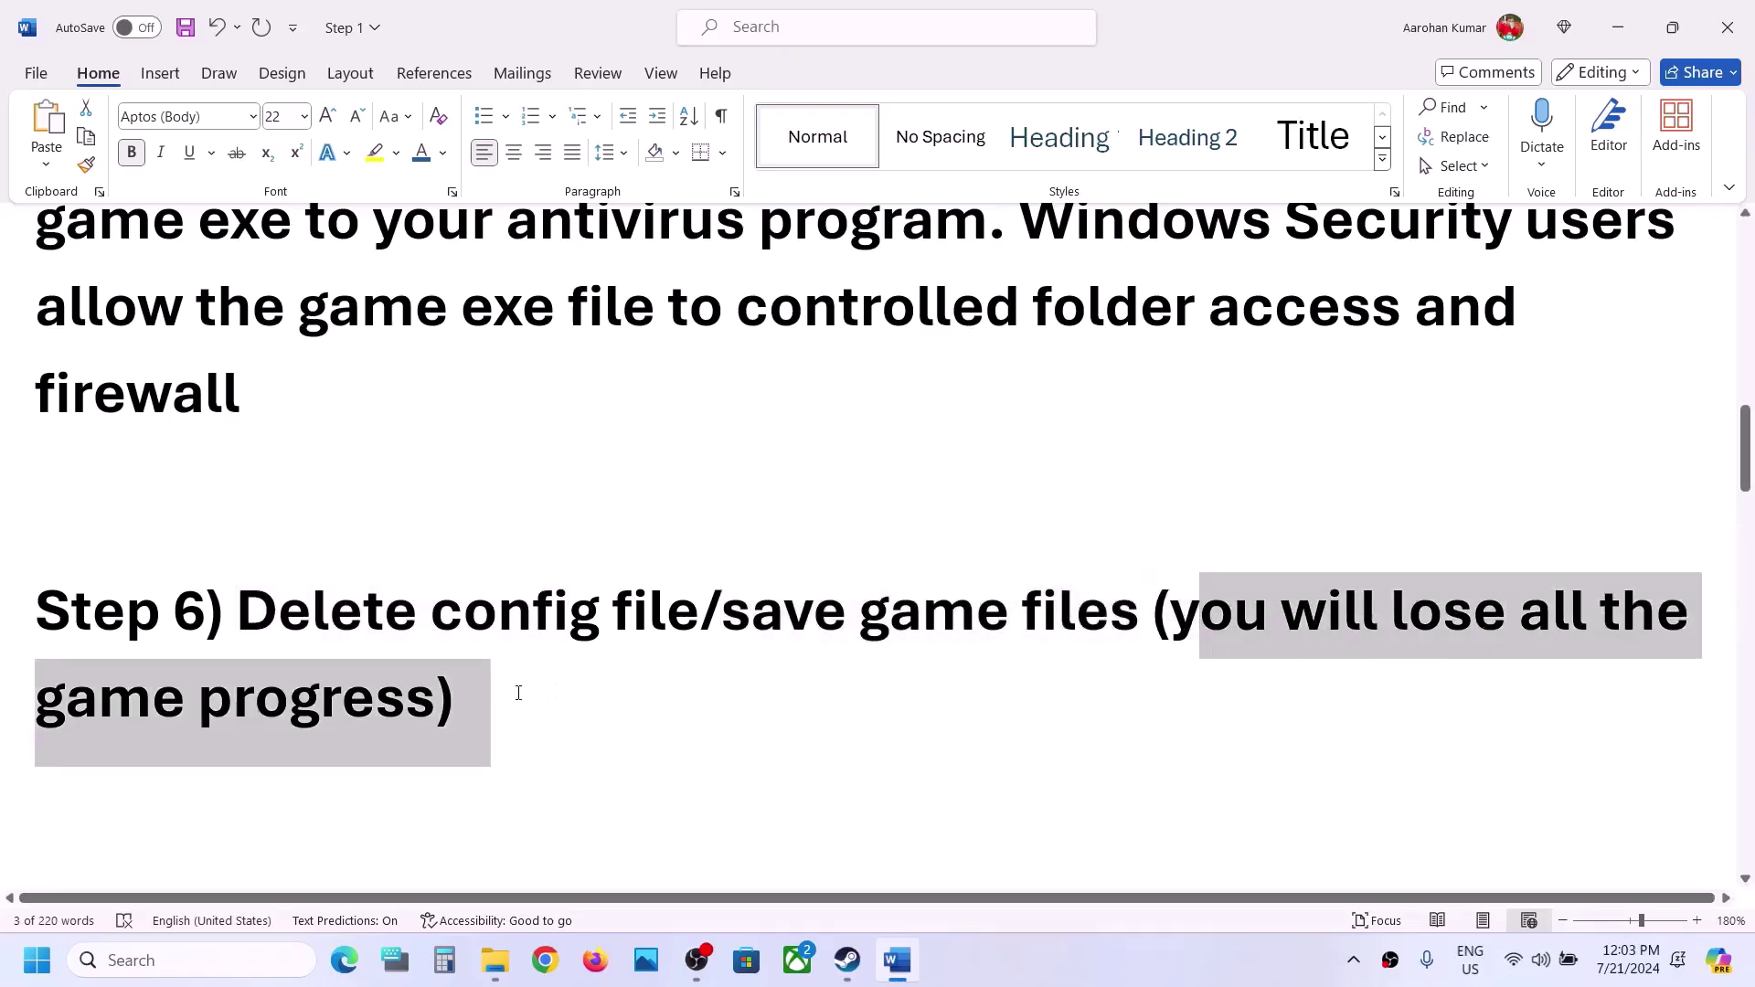
left_click(1621, 34)
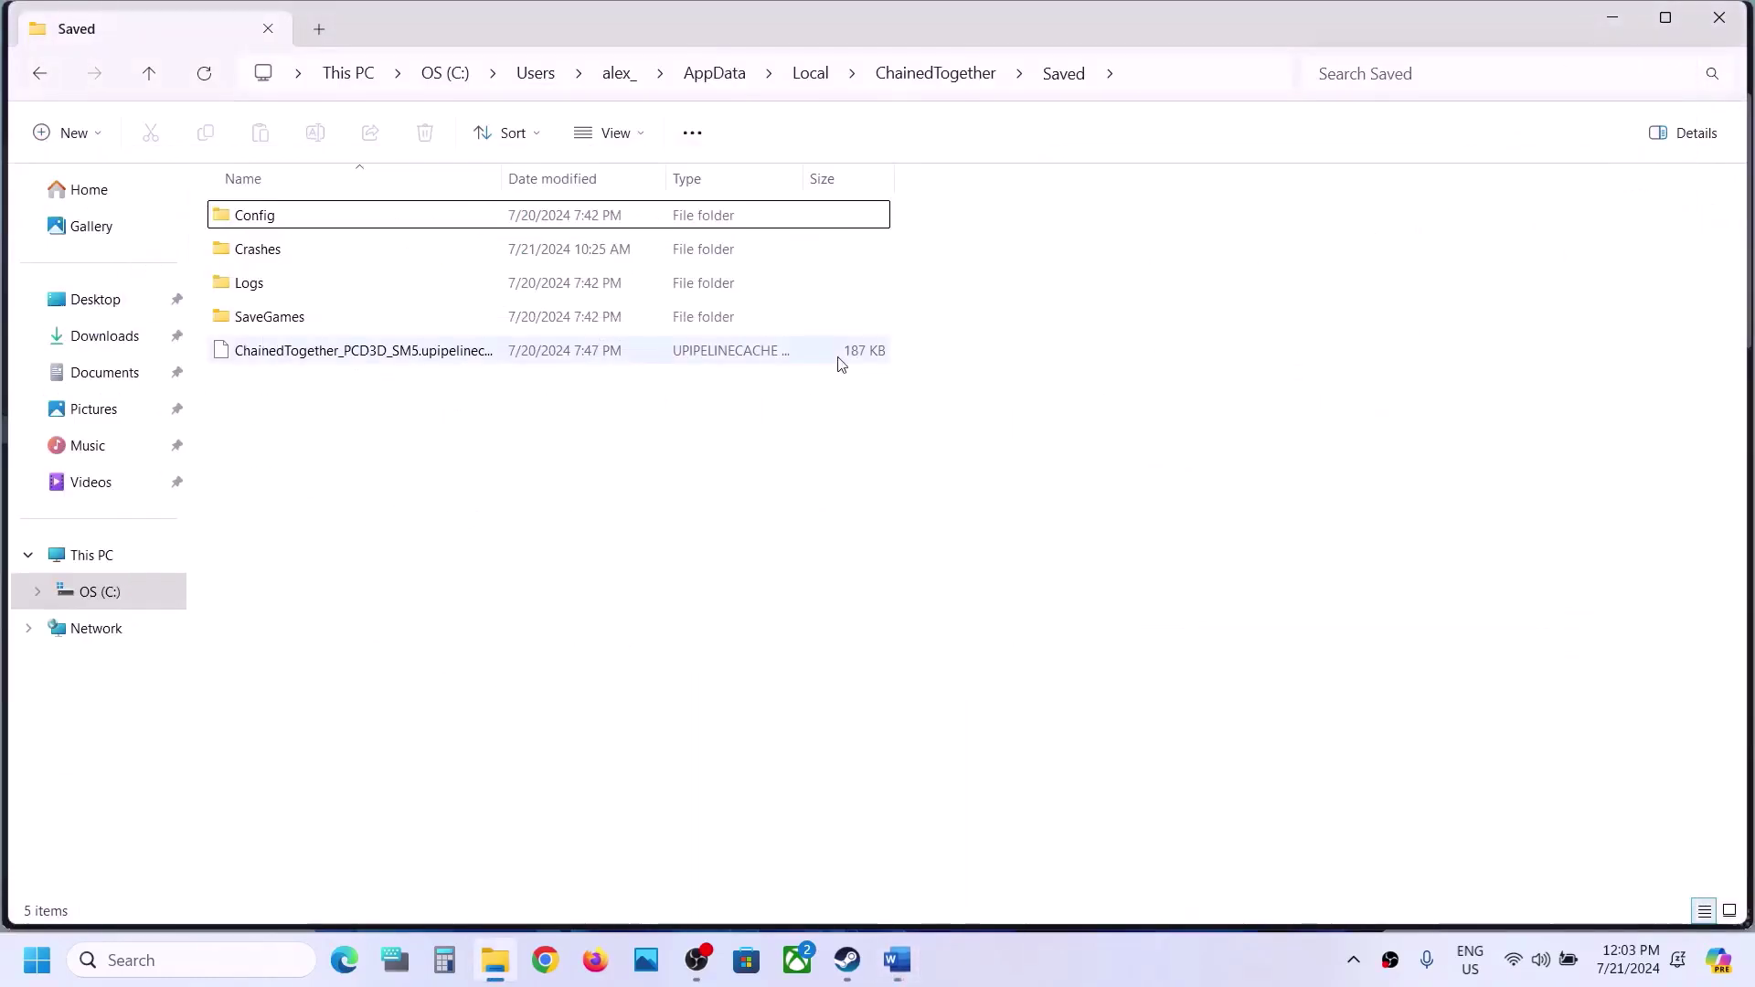
Go up to AppData\Local, inspect the ChainedTogether folder without deleting, then switch to Steam.
left_click(150, 77)
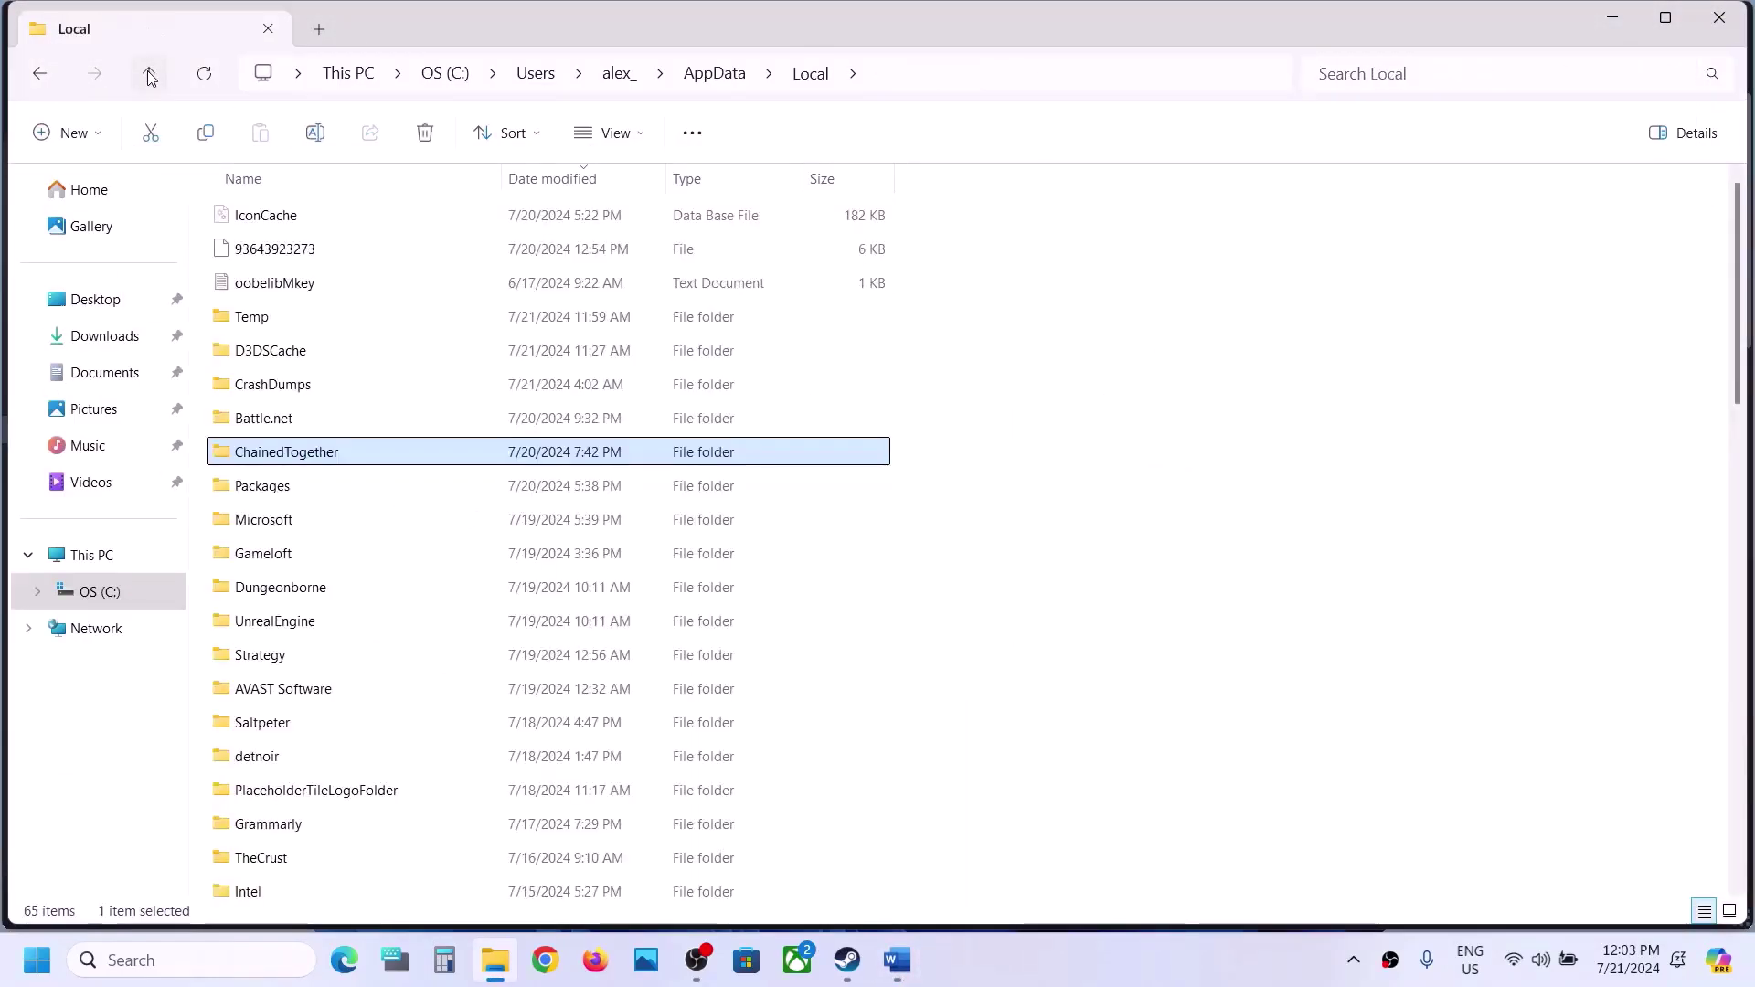
left_click(937, 73)
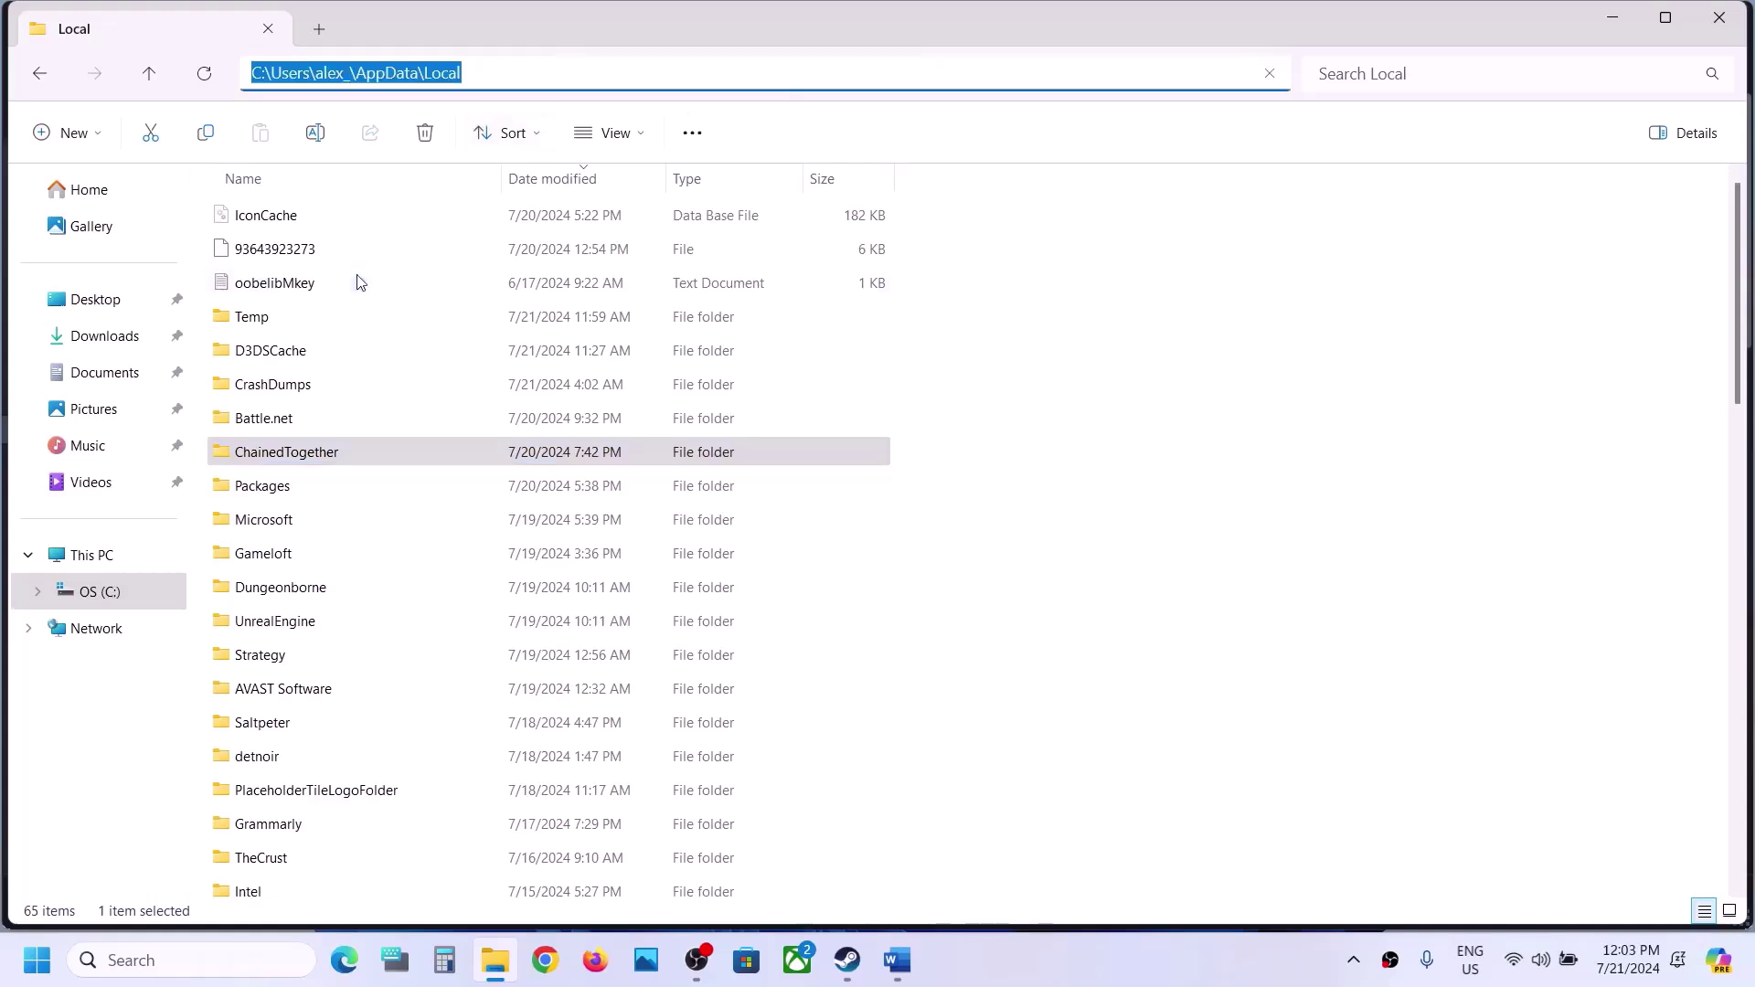
right_click(331, 463)
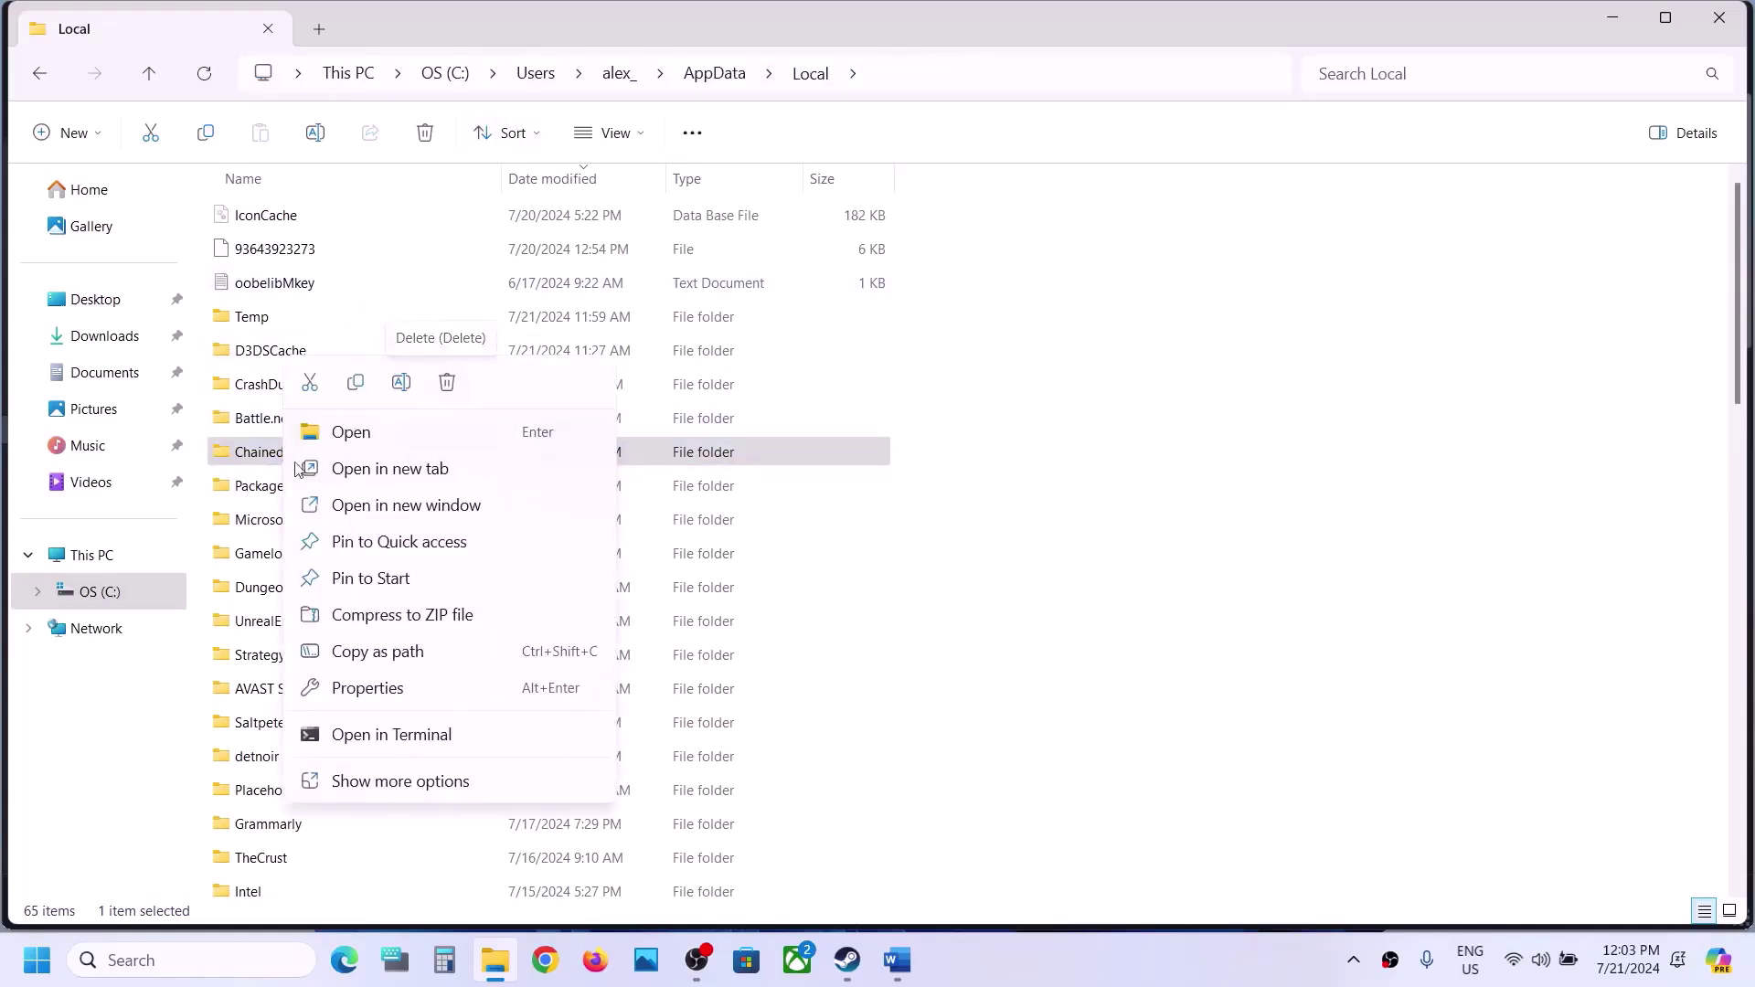
left_click(918, 494)
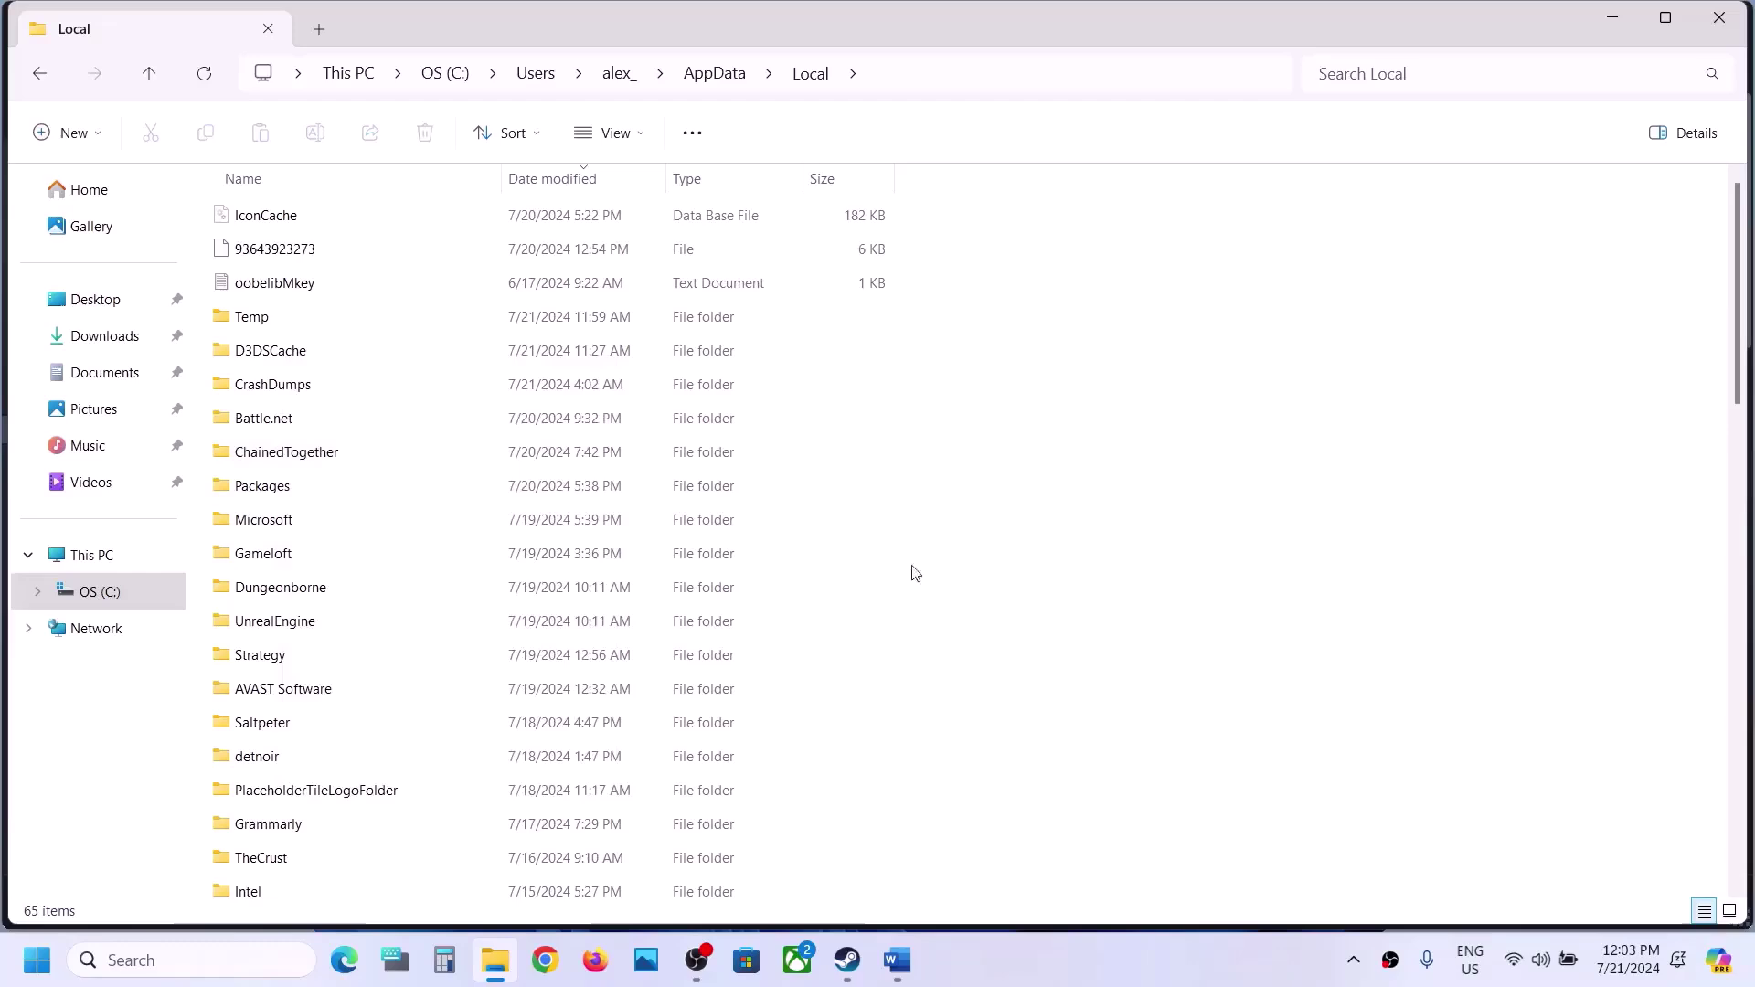
left_click(850, 964)
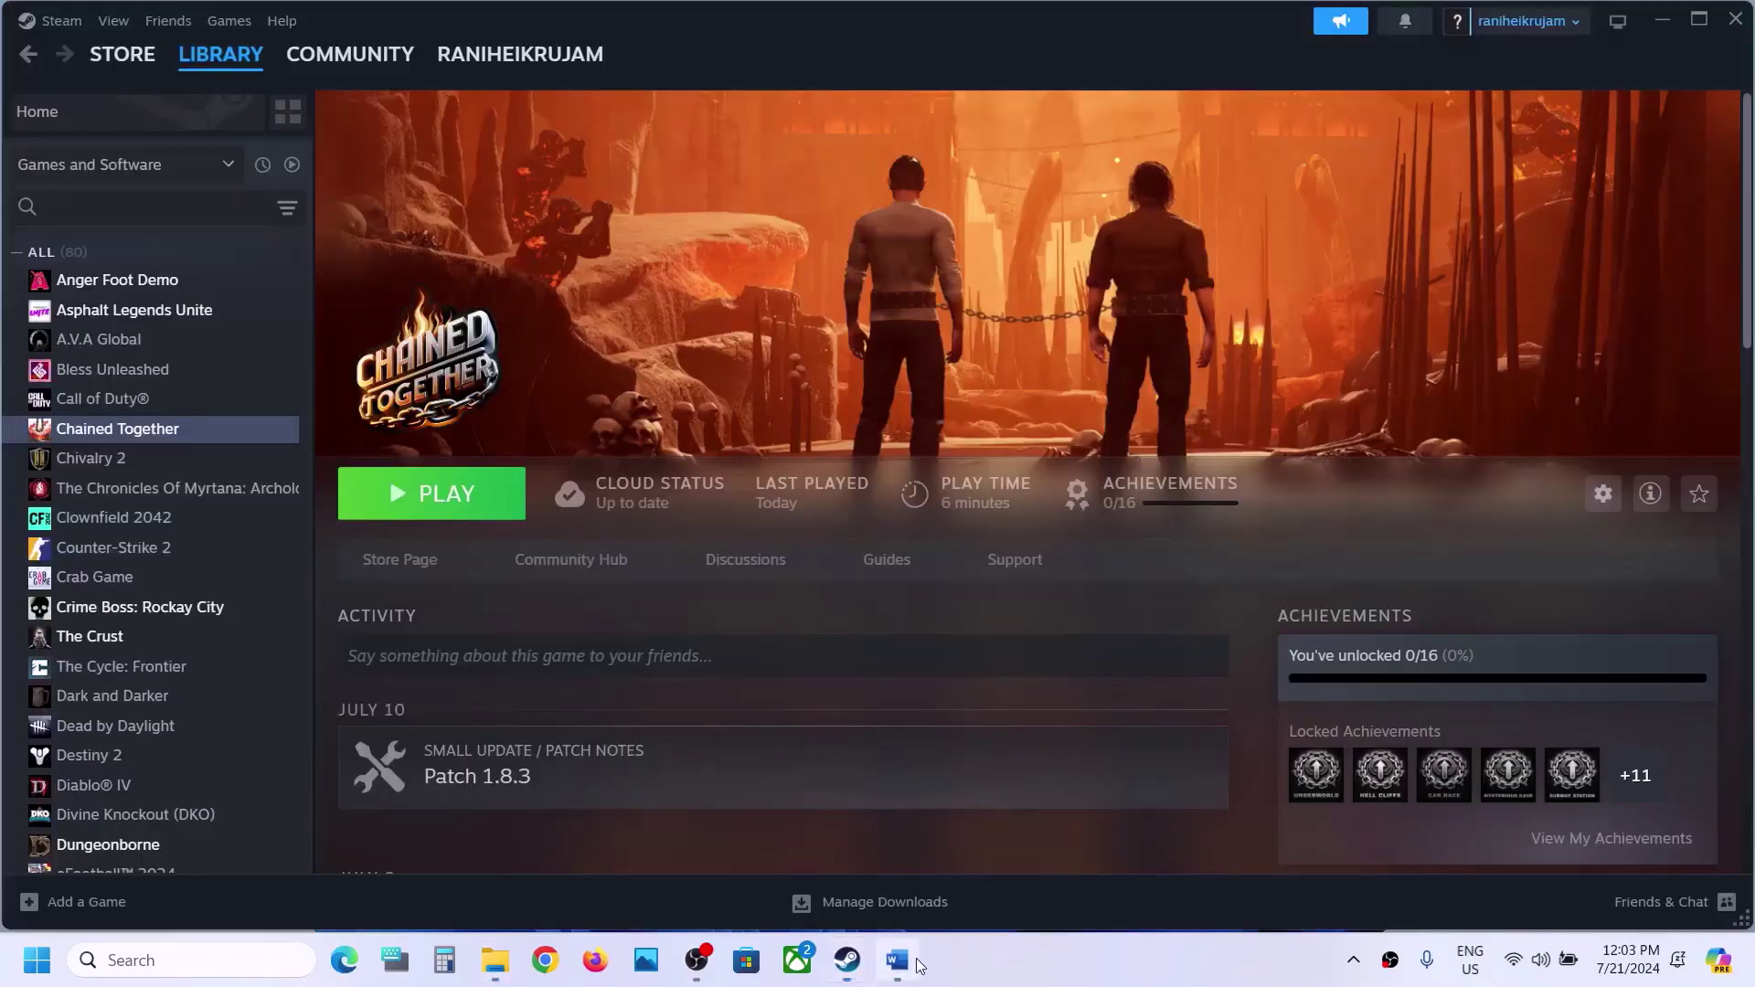
Read Step 7 in the Word guide on clean driver install with NVIDIA and AMD links.
left_click(918, 964)
scroll(739, 672, "down", 4)
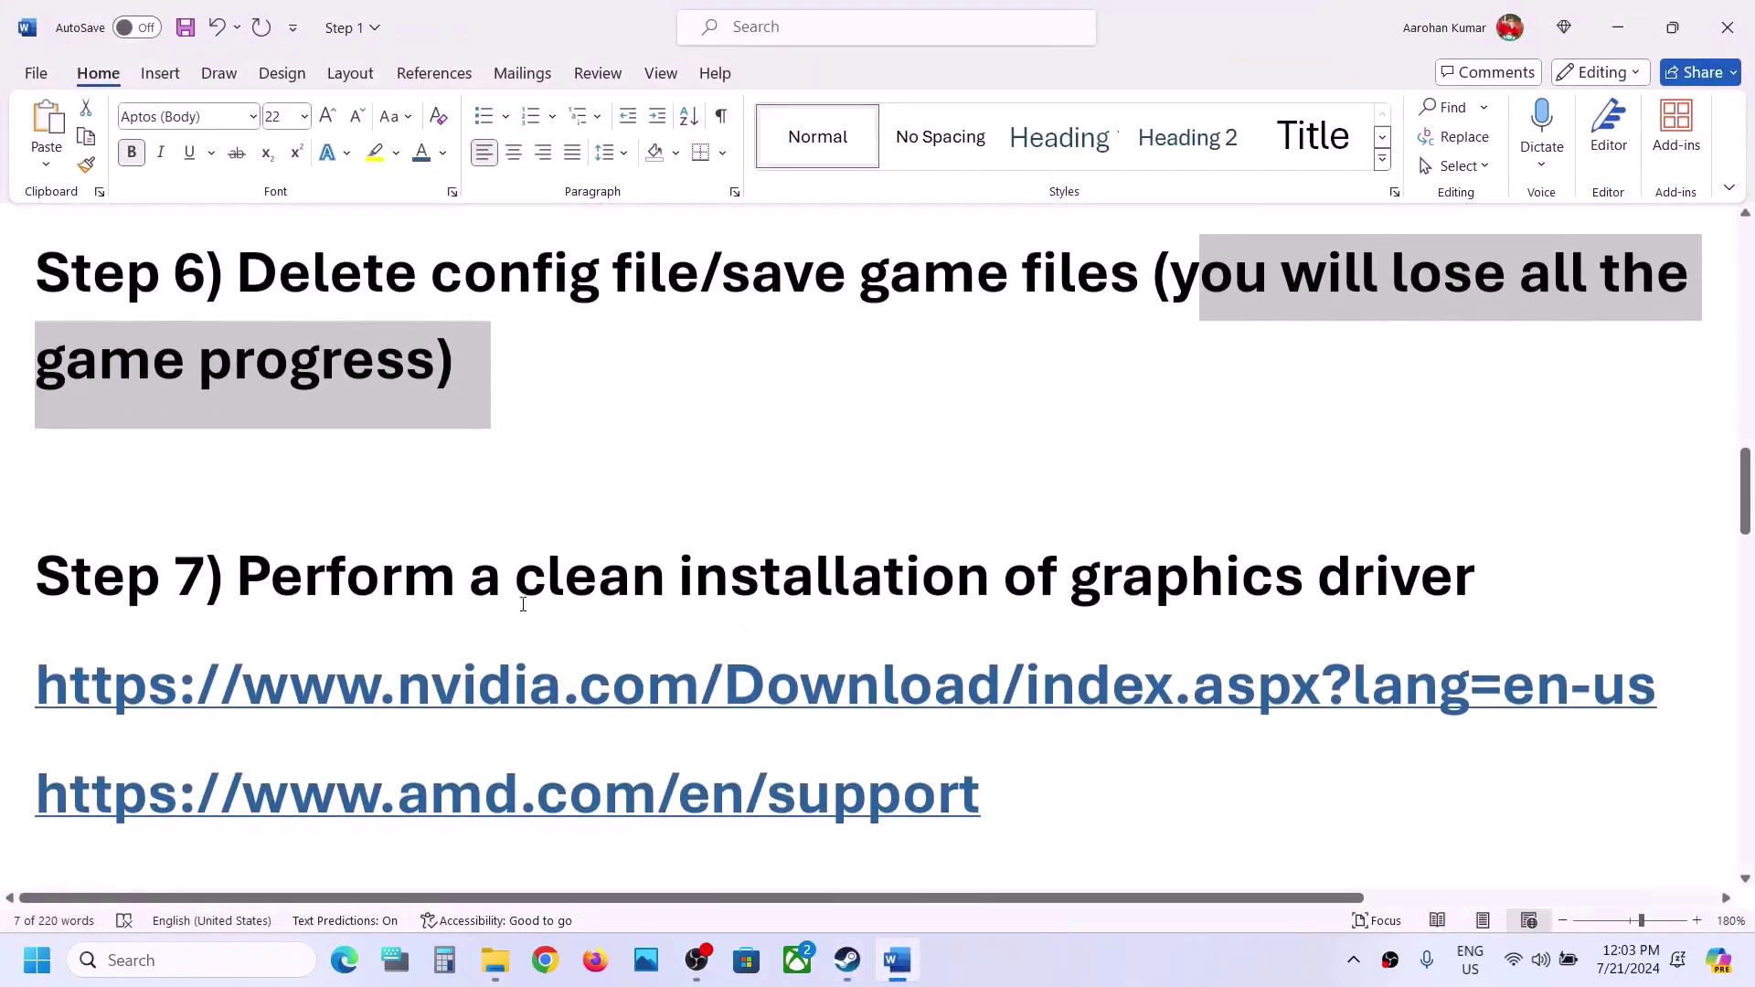
left_click_drag(393, 569, 1472, 581)
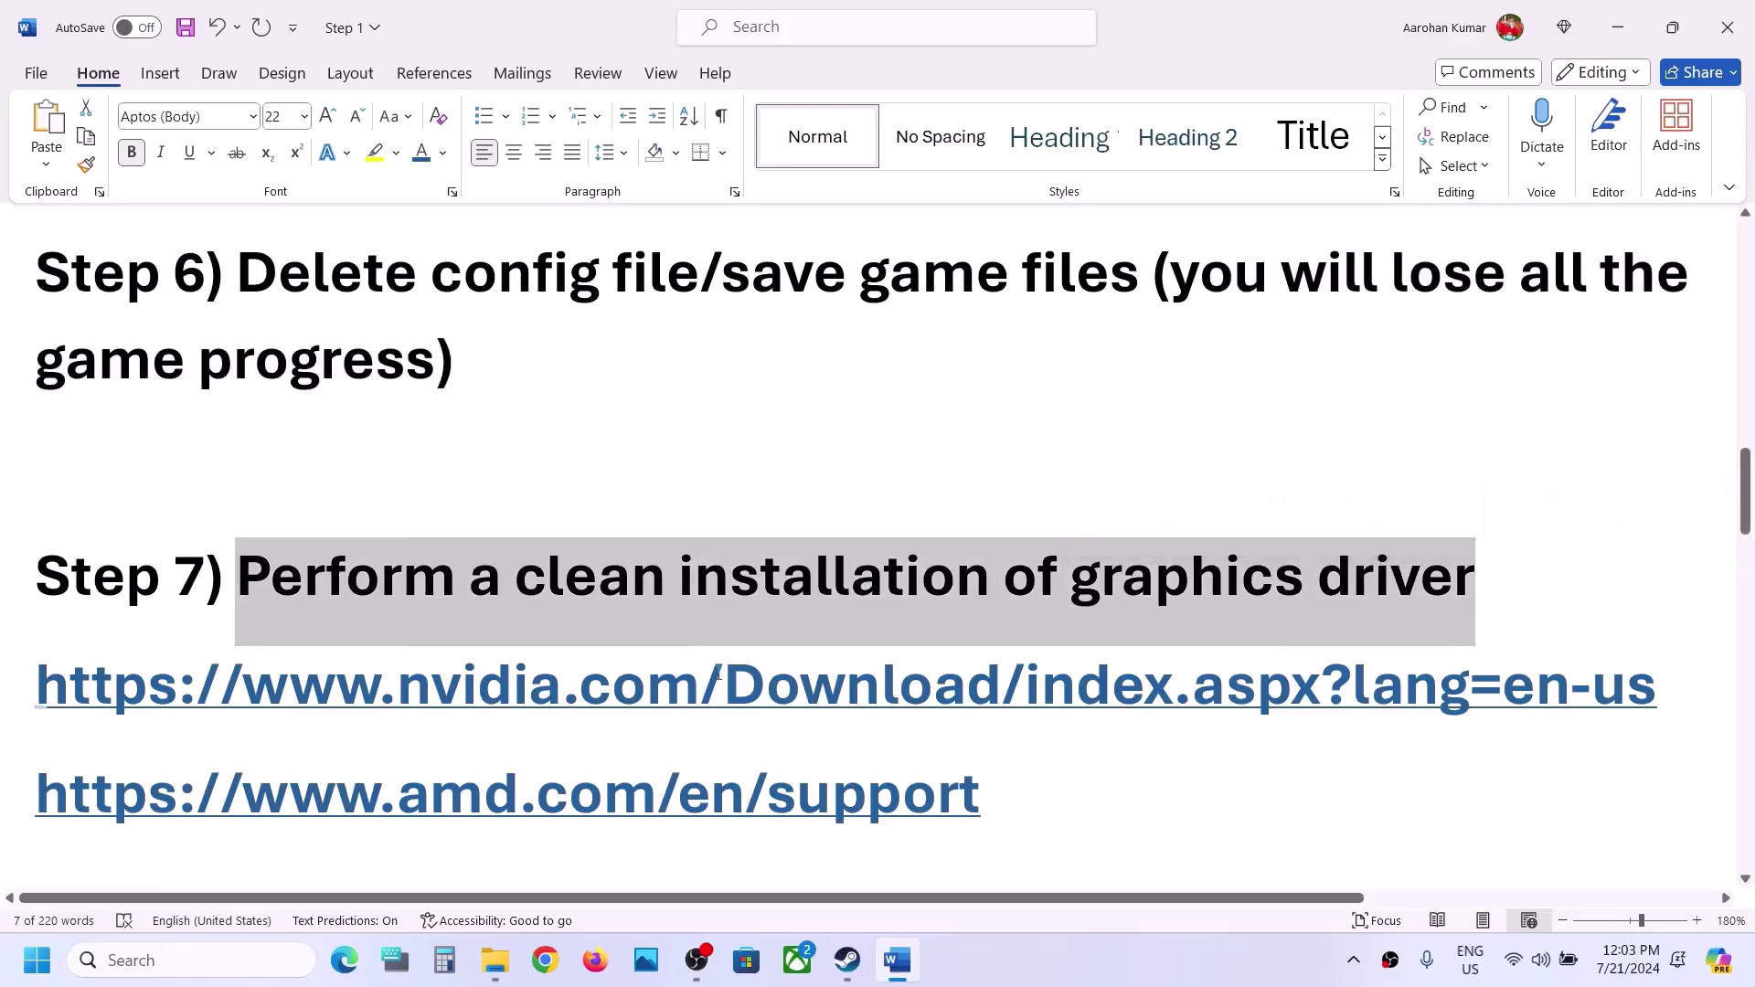
left_click_drag(647, 687, 1291, 688)
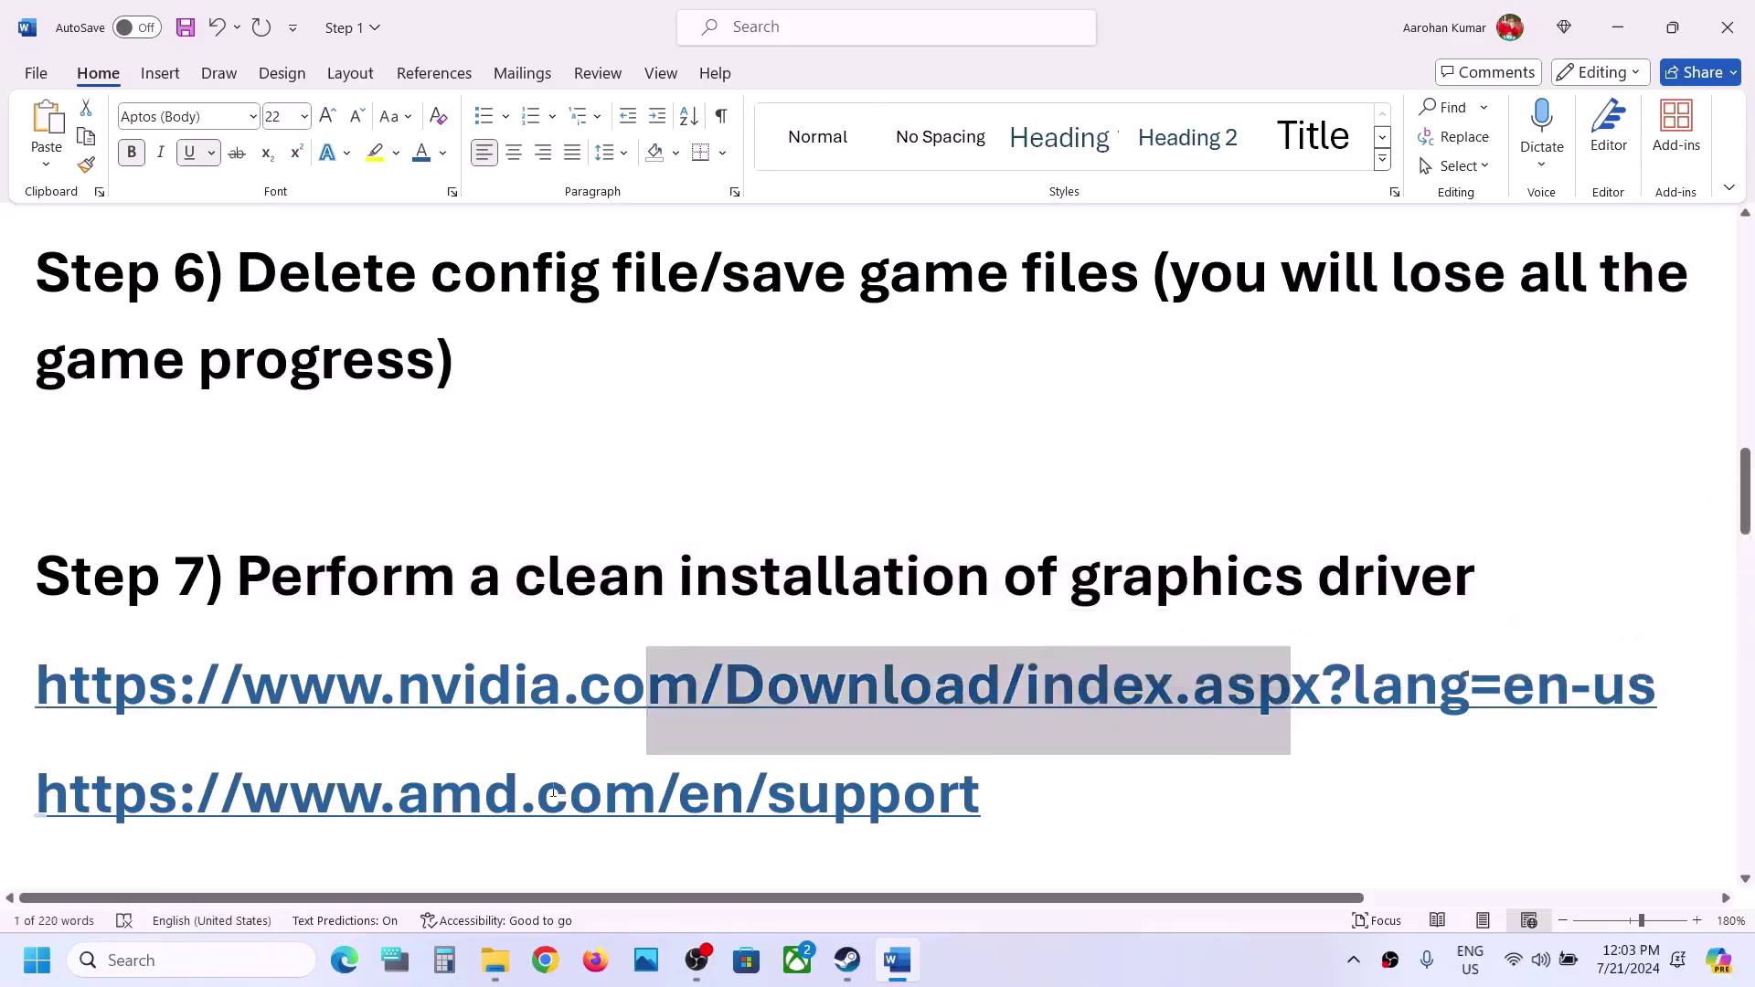
left_click_drag(490, 797, 870, 797)
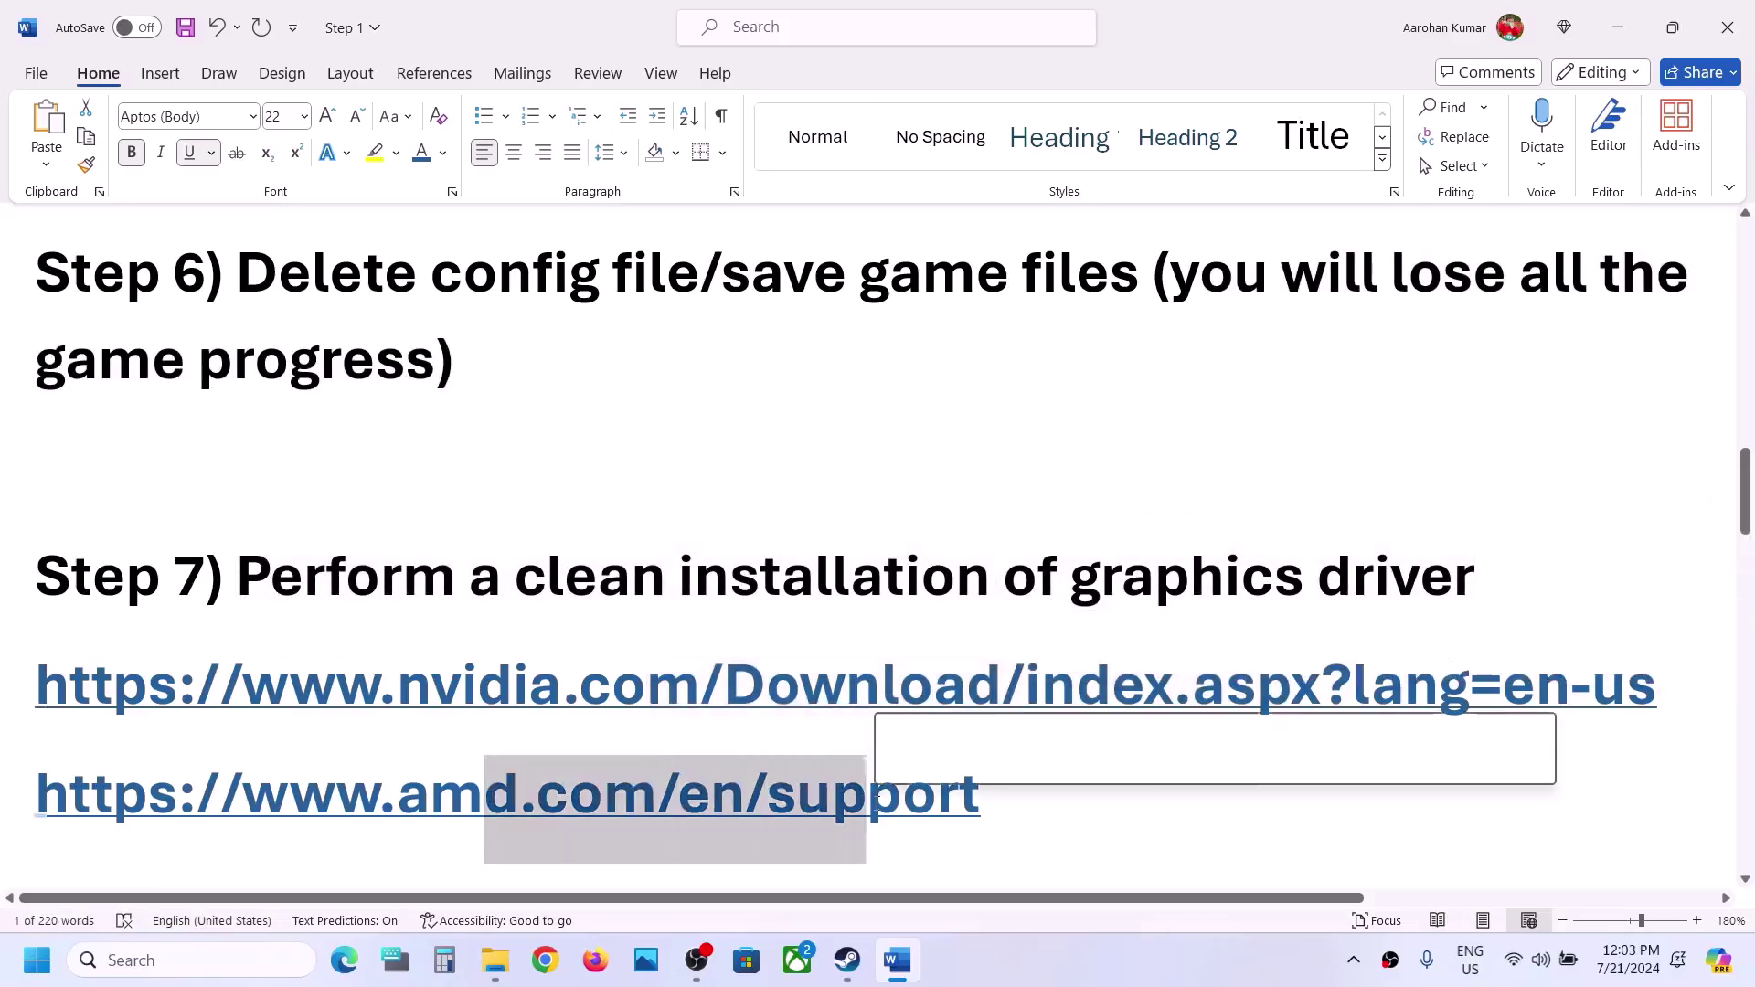
Search NVIDIA drivers for GeForce RTX 30 Series (Notebooks), RTX 3050 Laptop GPU, Windows 11.
left_click(841, 979)
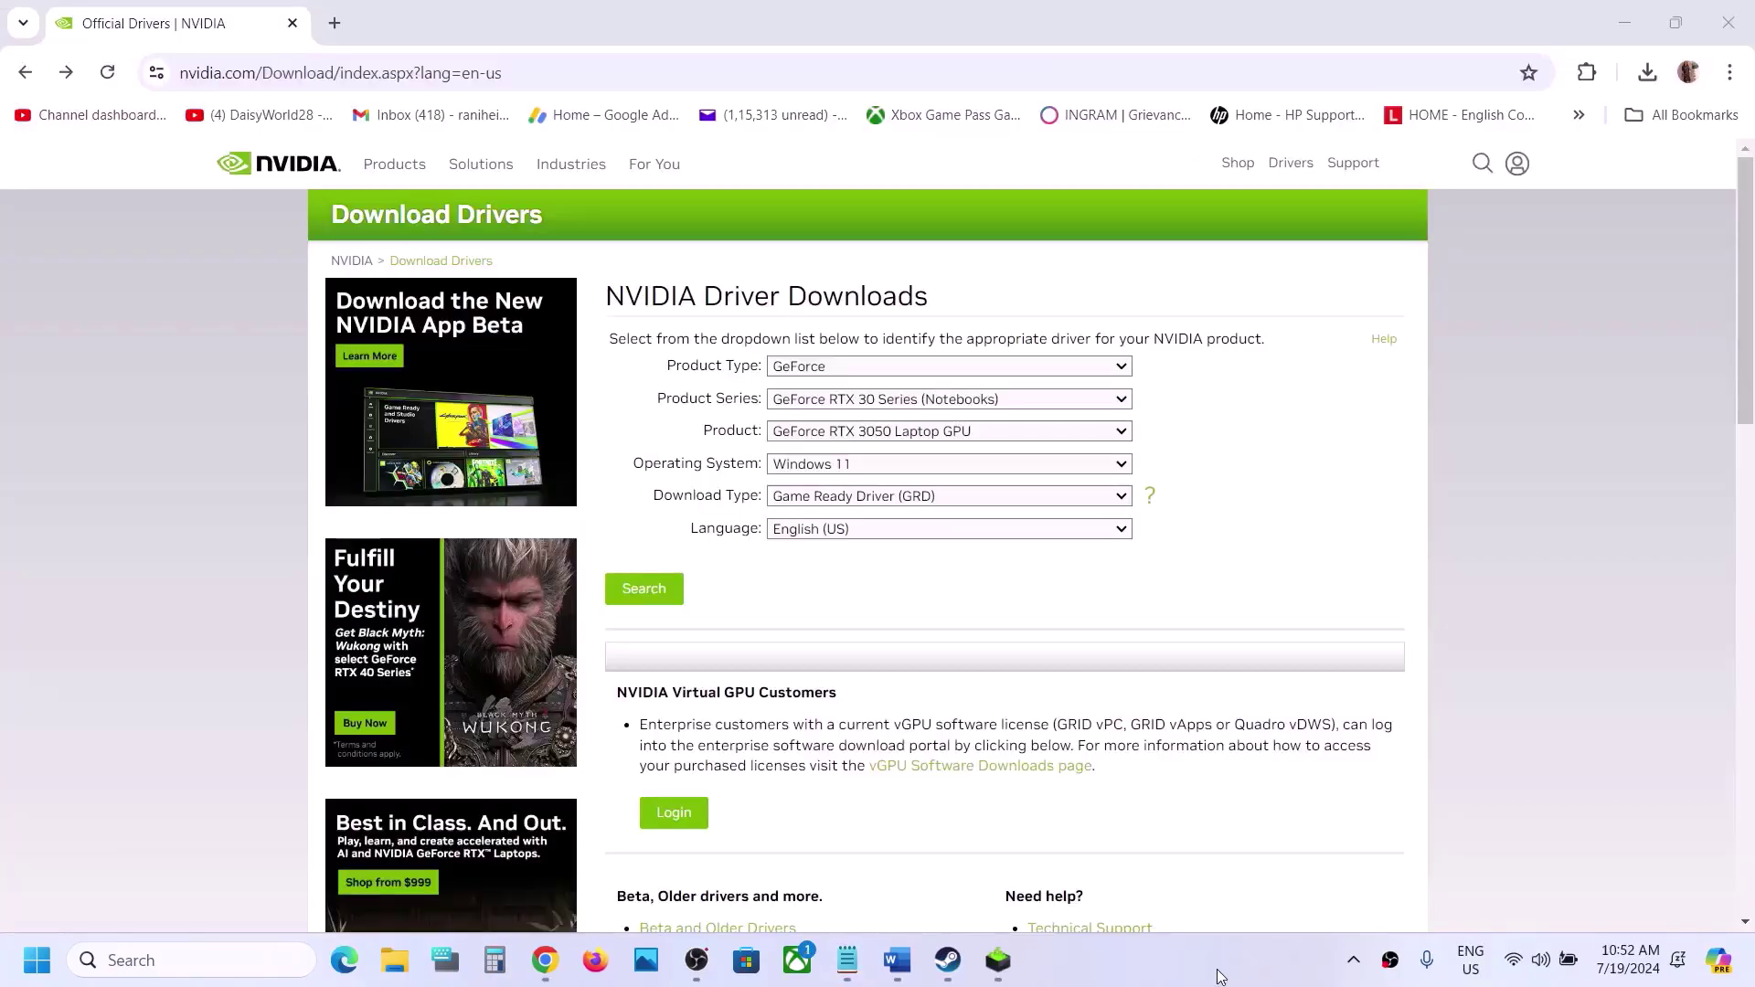
left_click(919, 370)
left_click(852, 388)
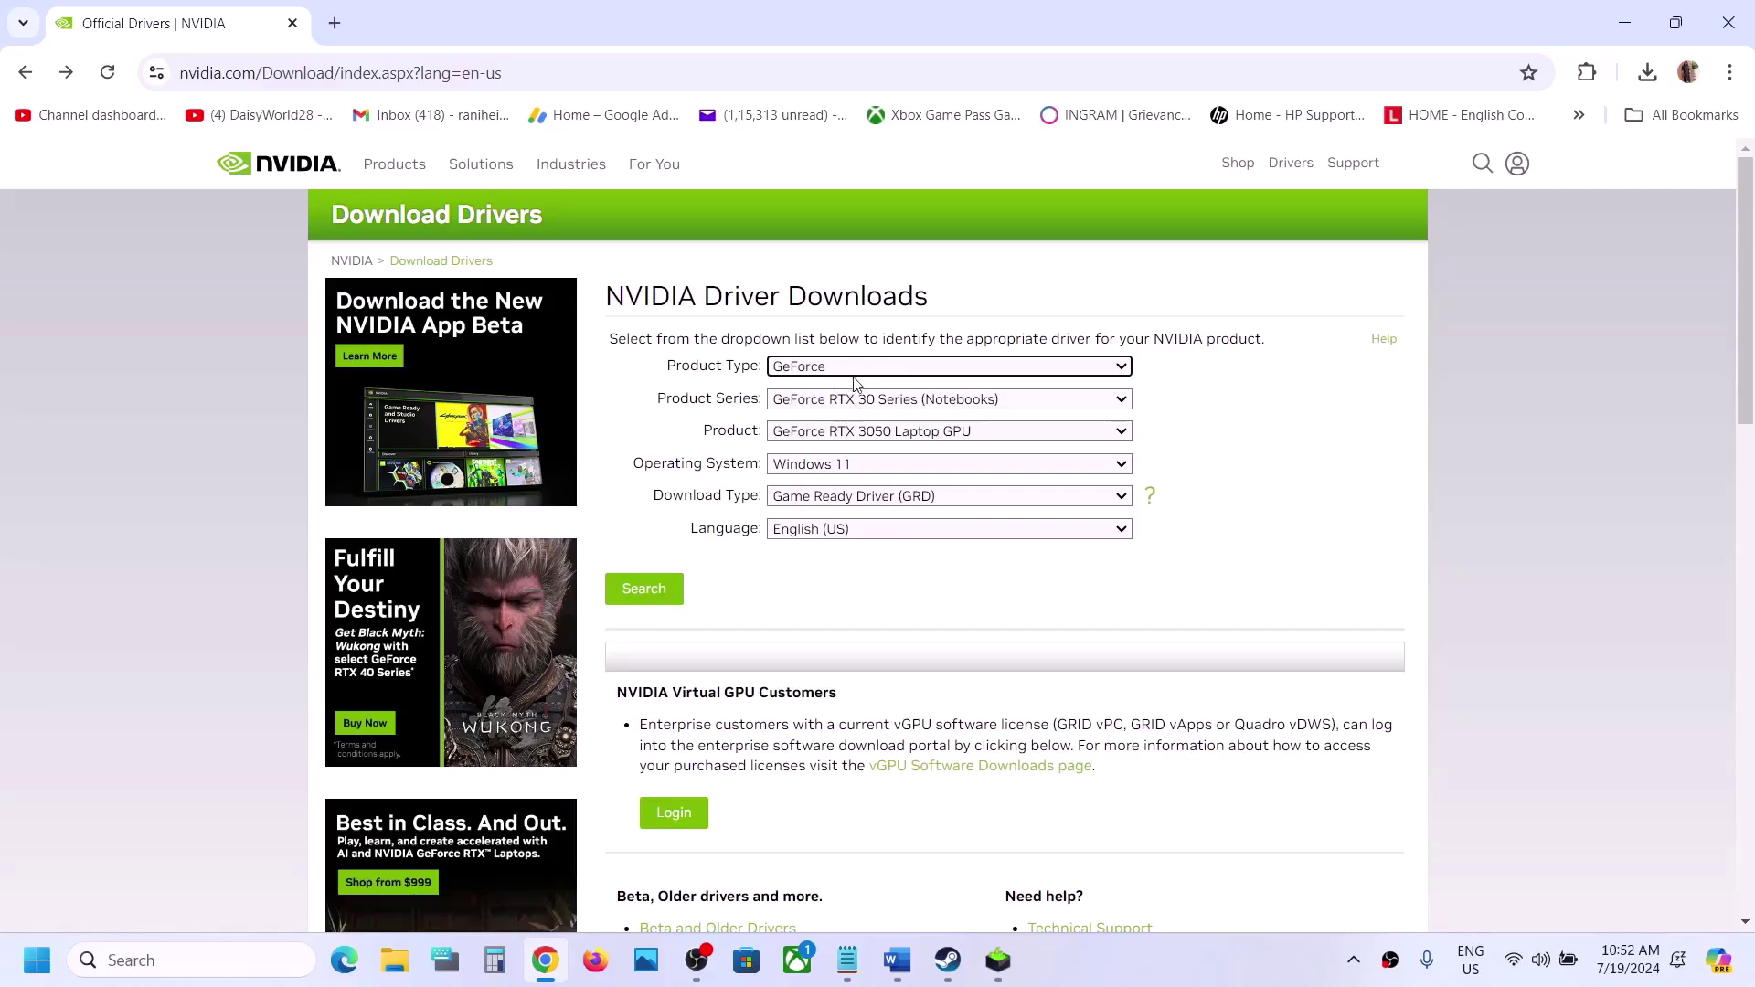
left_click(857, 399)
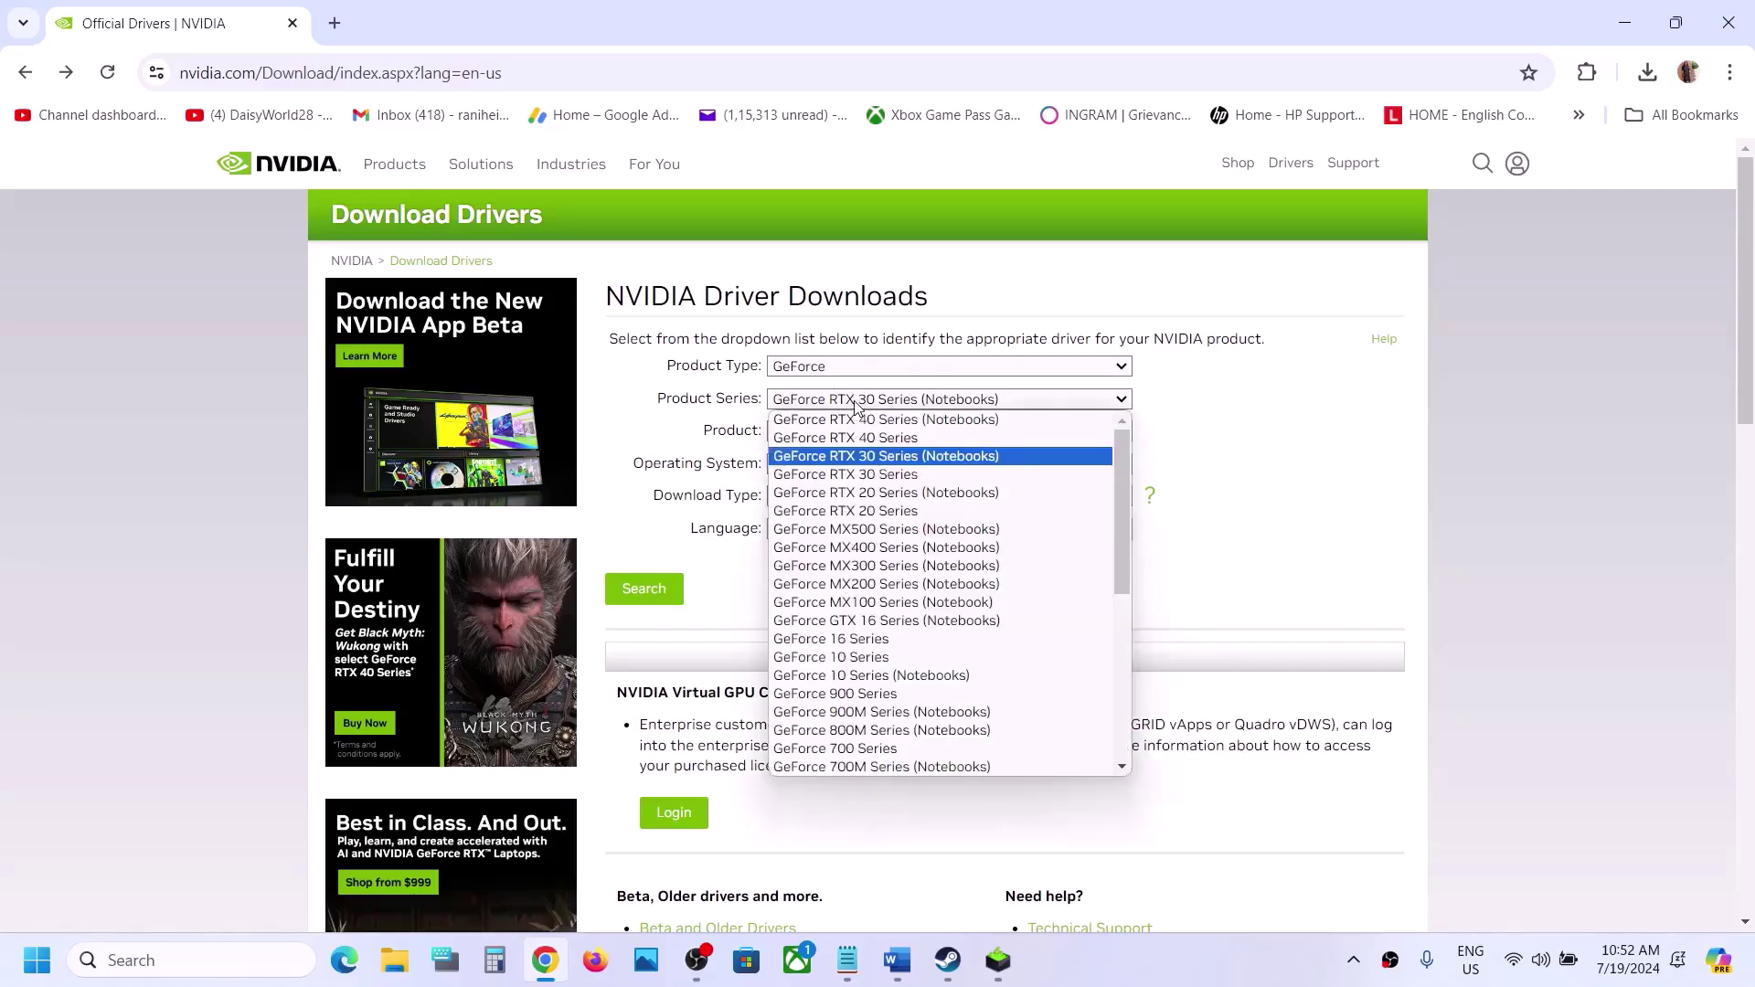
left_click(910, 458)
left_click(894, 432)
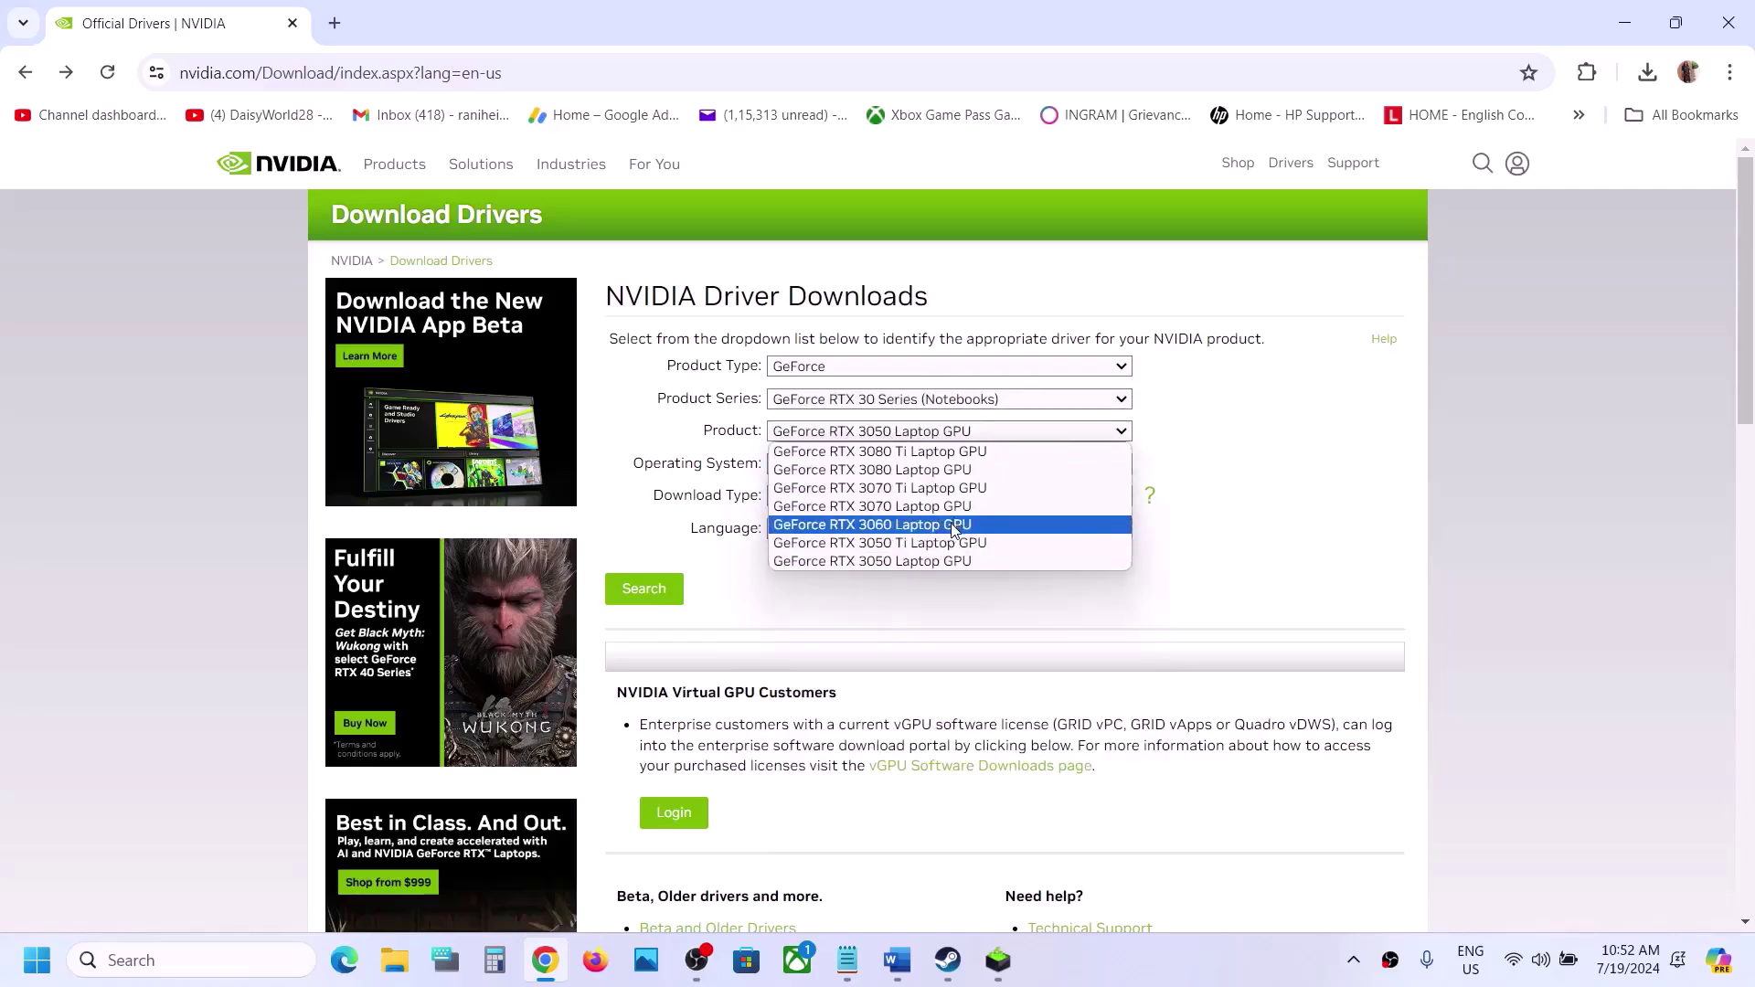
left_click(938, 563)
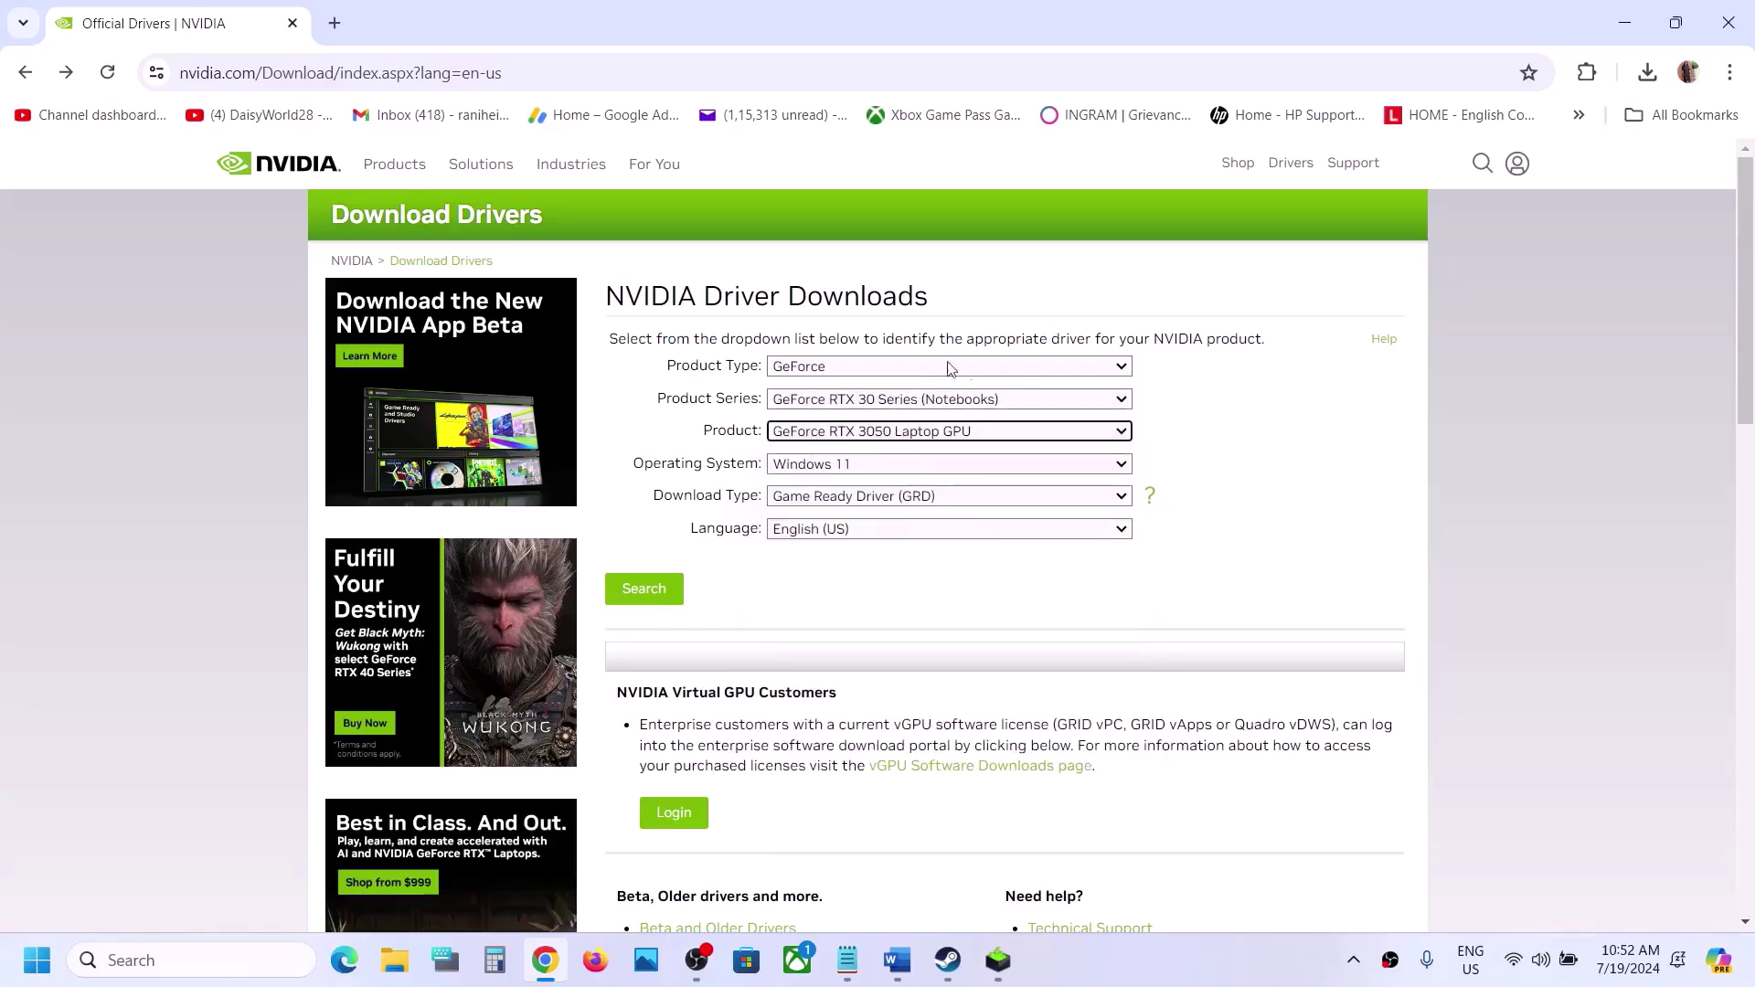
left_click(854, 475)
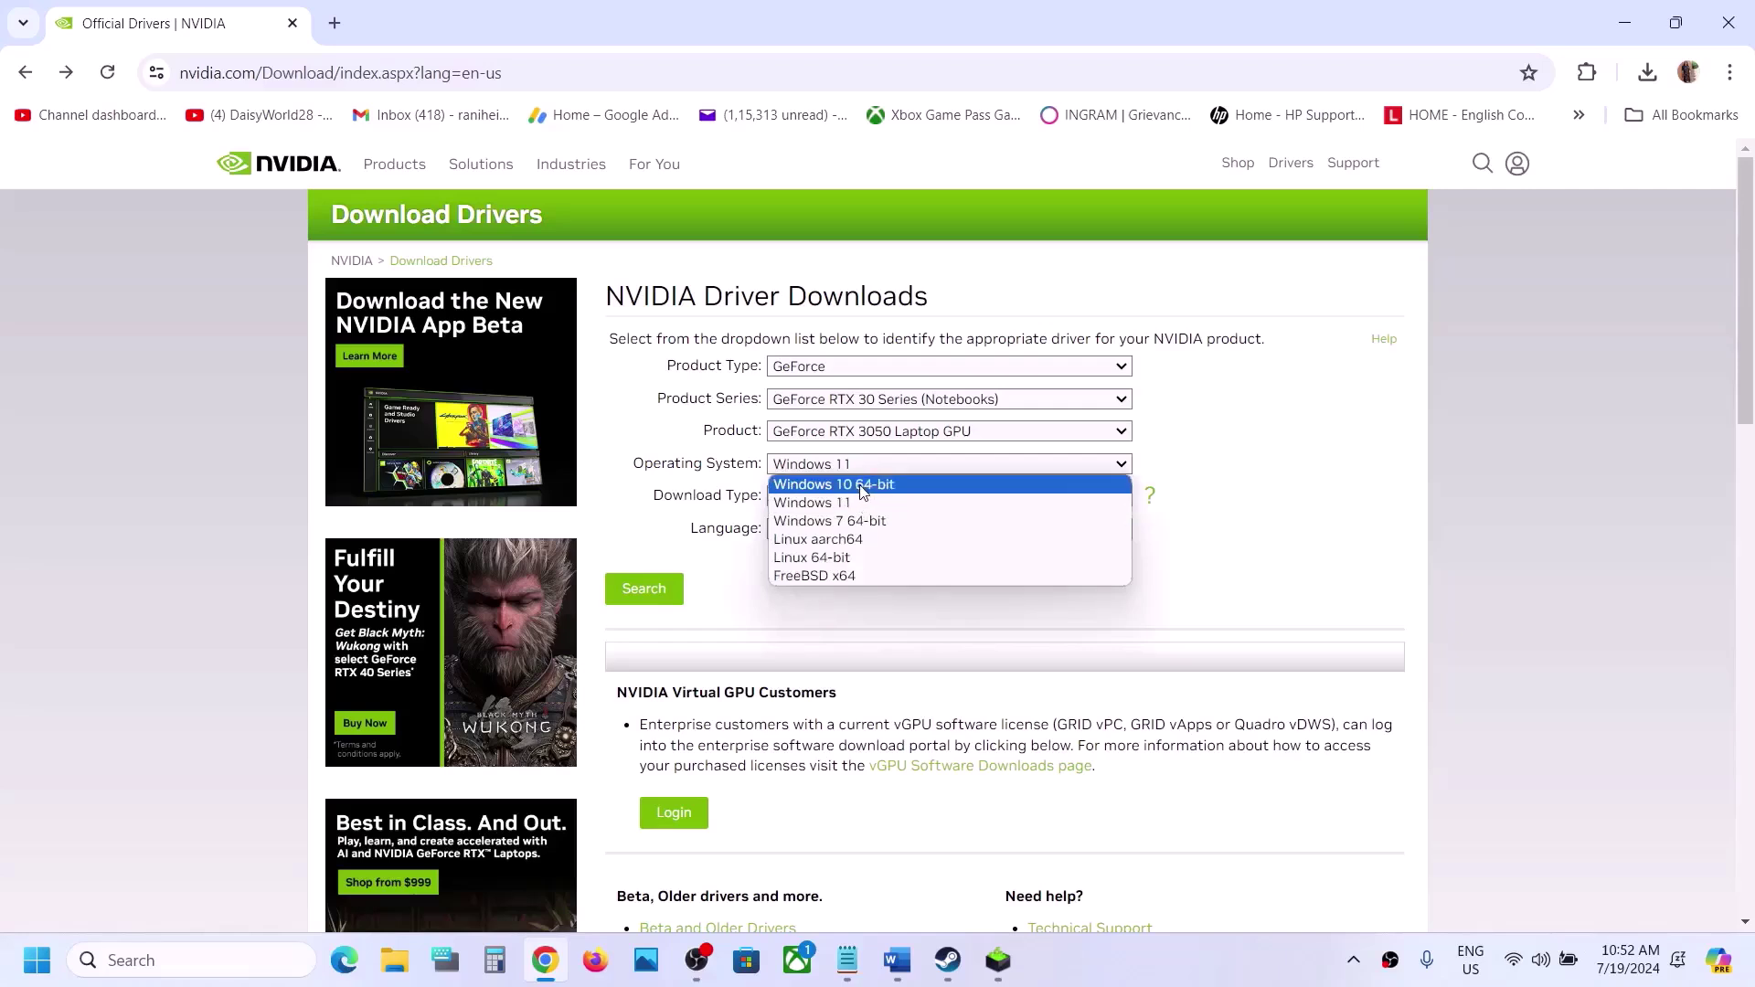
left_click(885, 501)
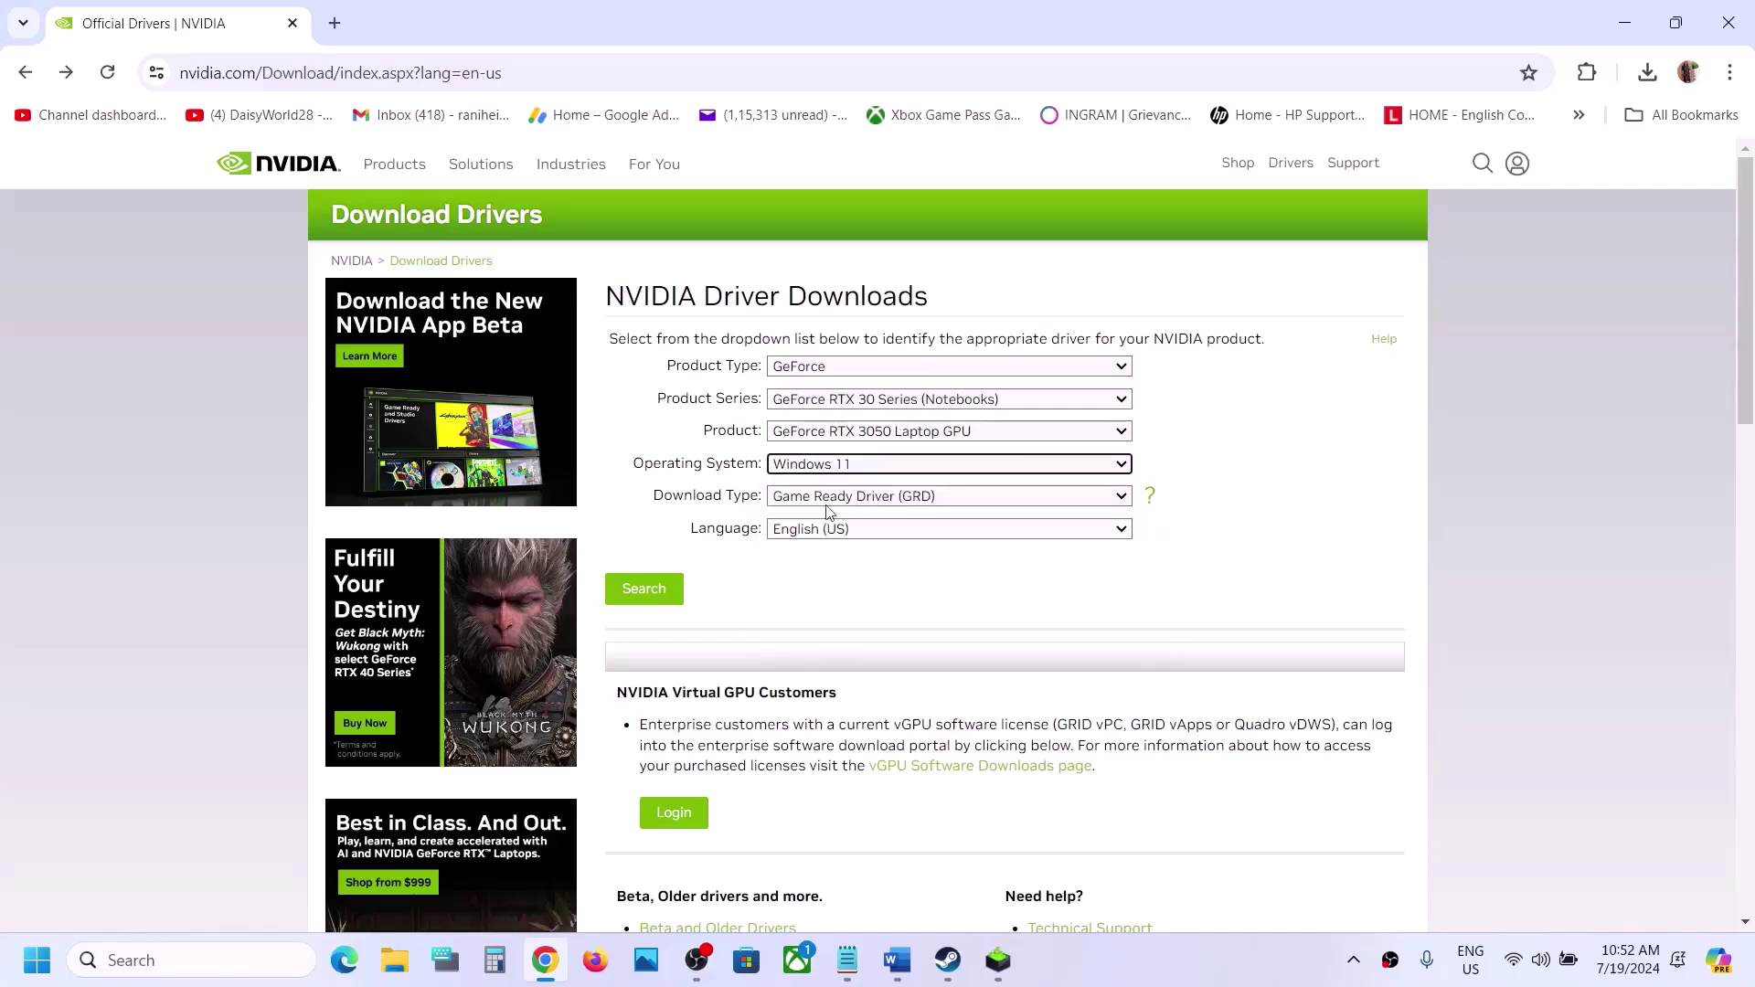
left_click(643, 588)
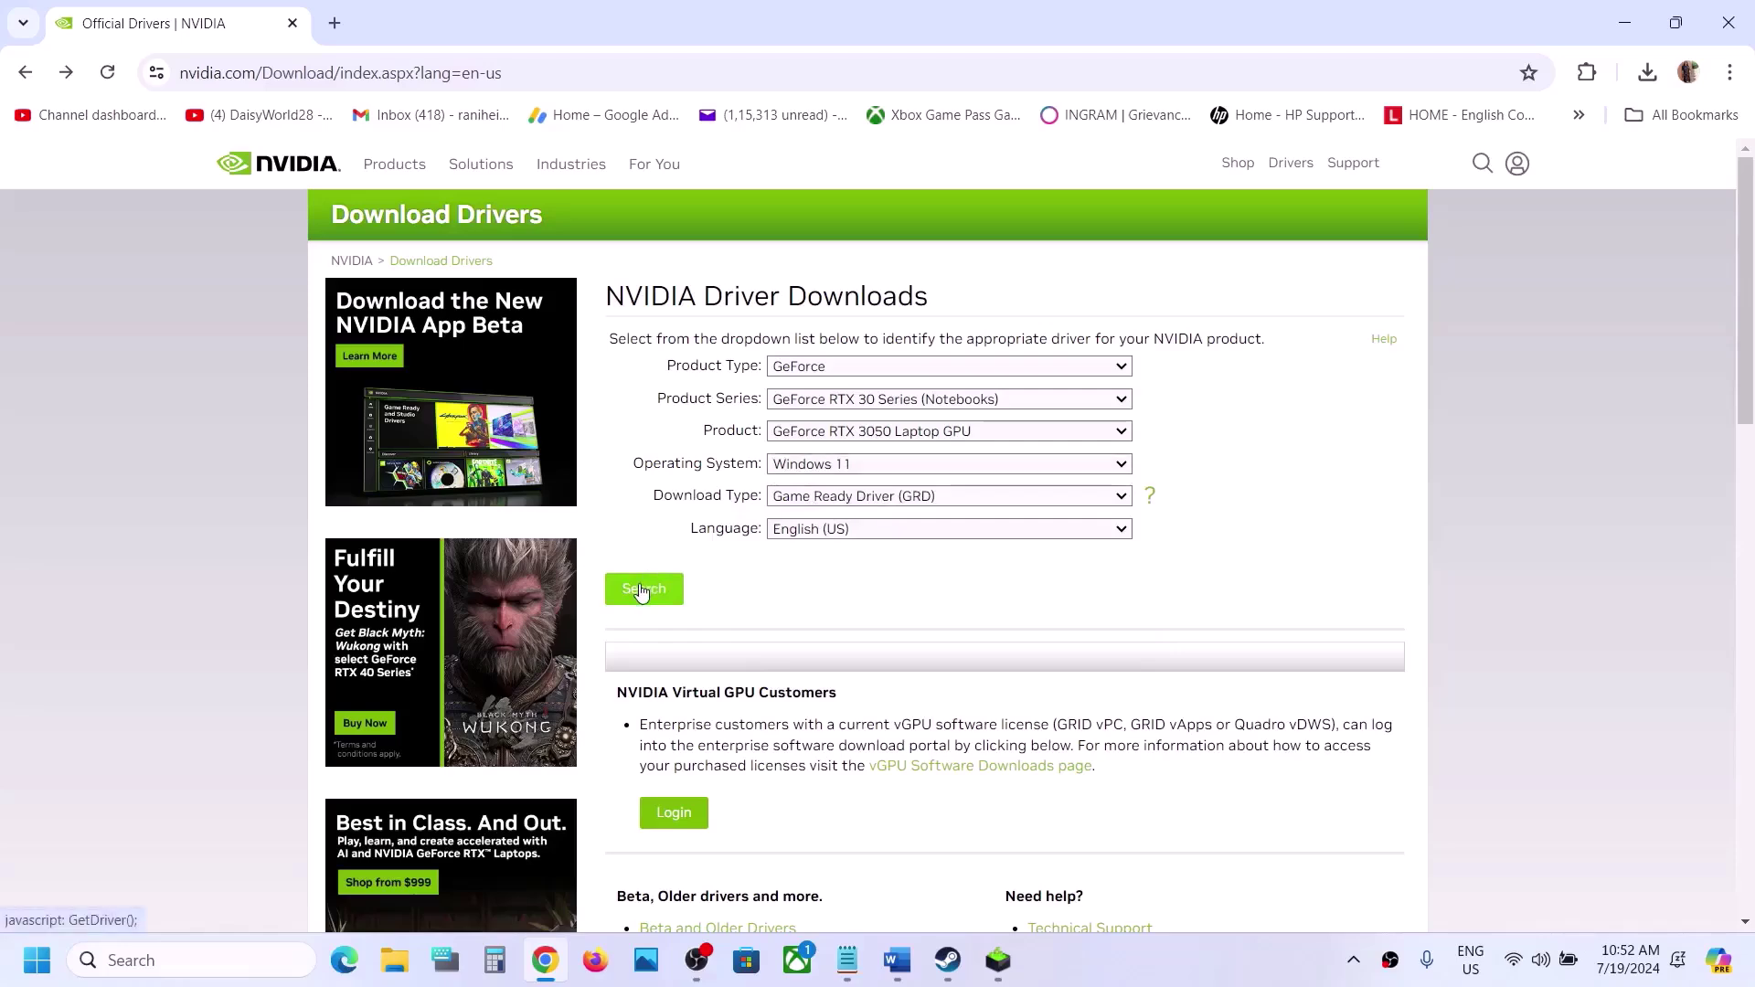
Download and run the 560.70 driver installer as a Custom (Advanced) clean installation.
left_click(677, 467)
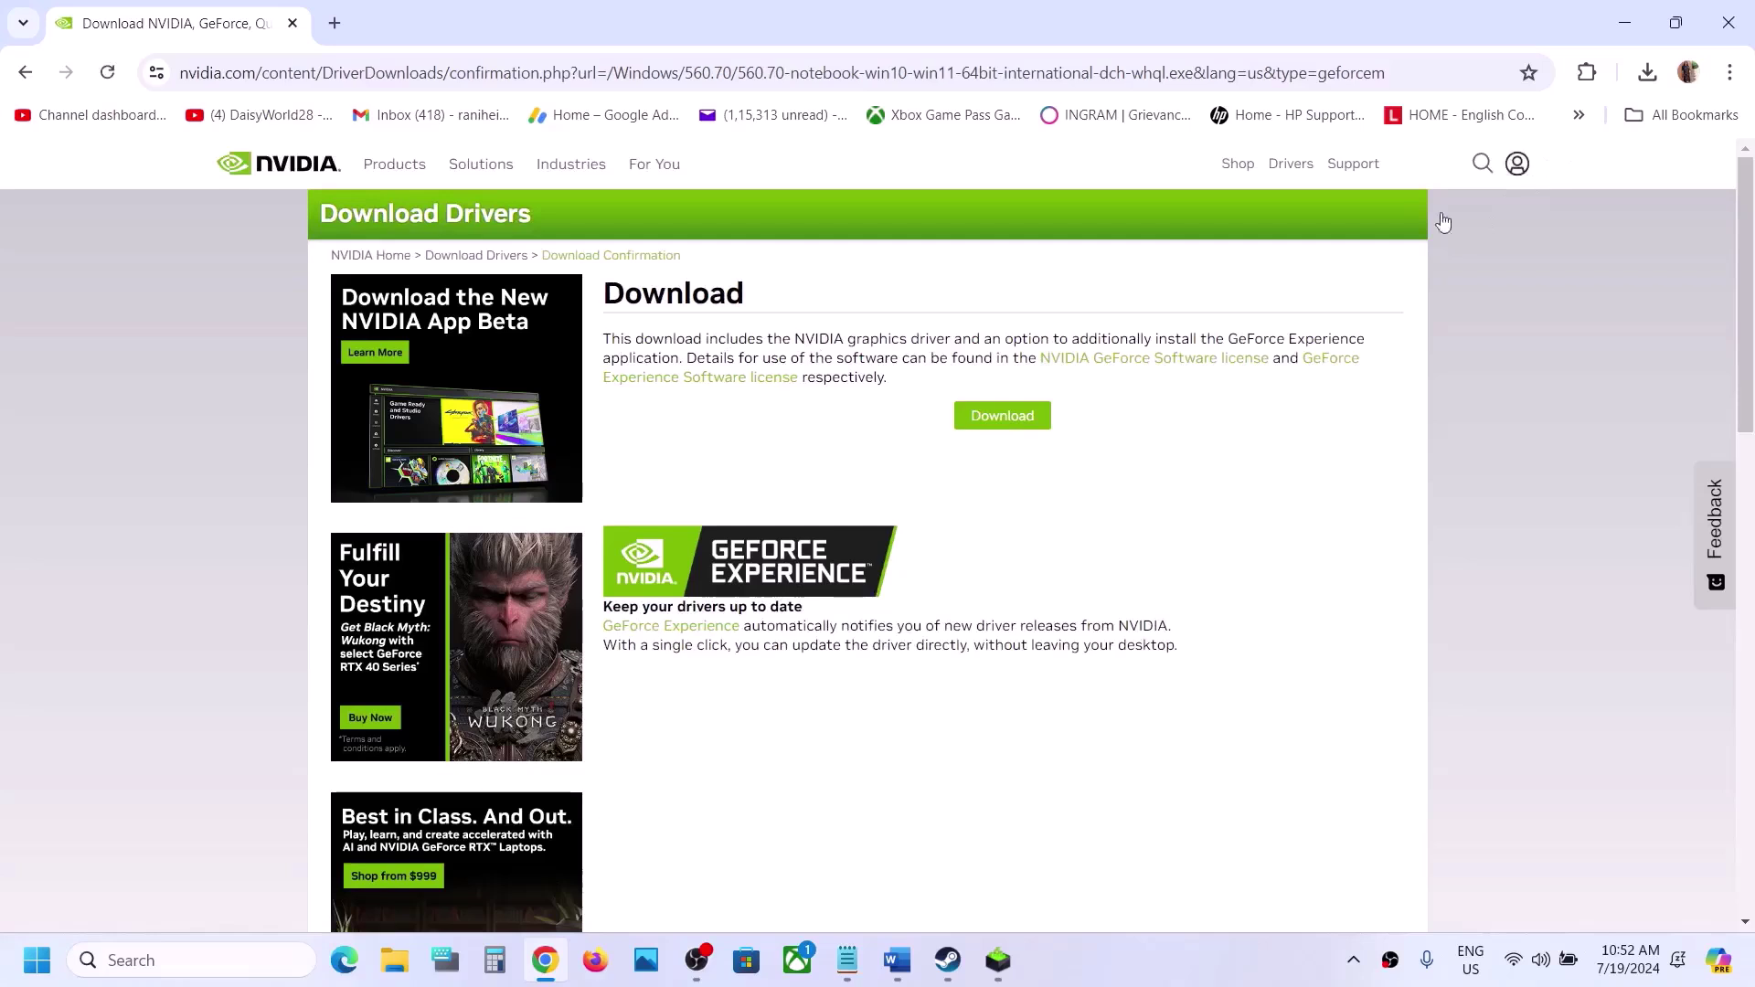
left_click(1025, 419)
left_click(1653, 77)
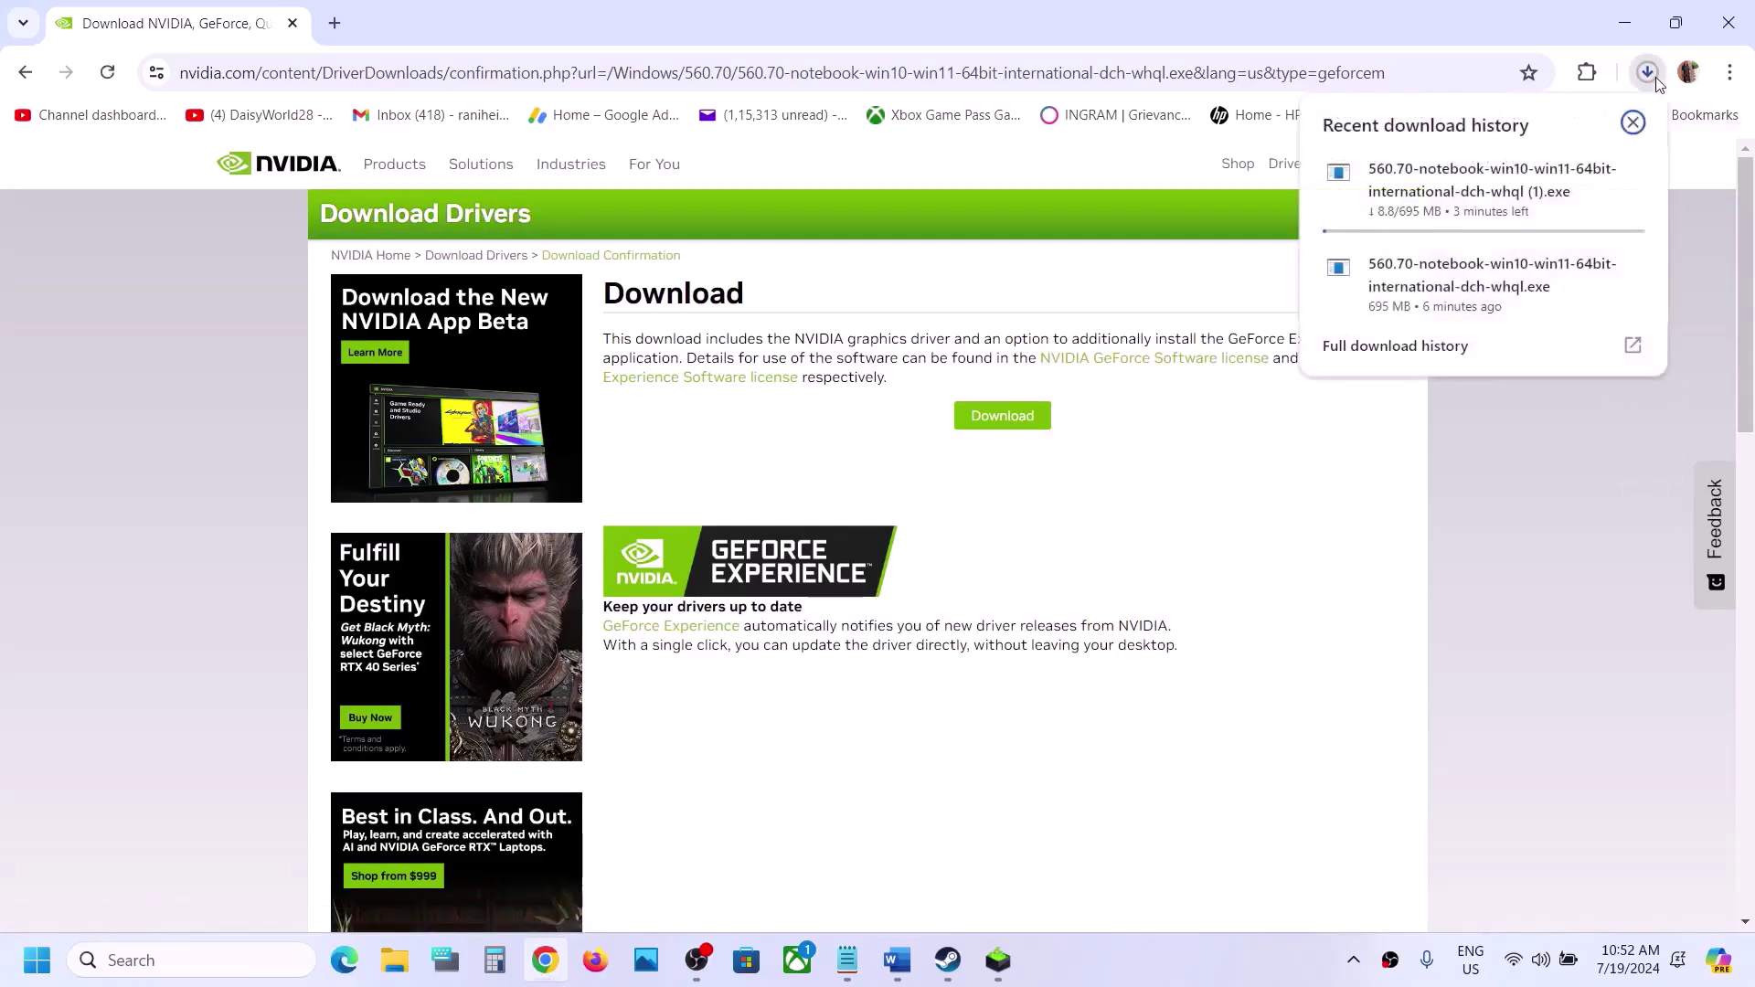
left_click(1445, 308)
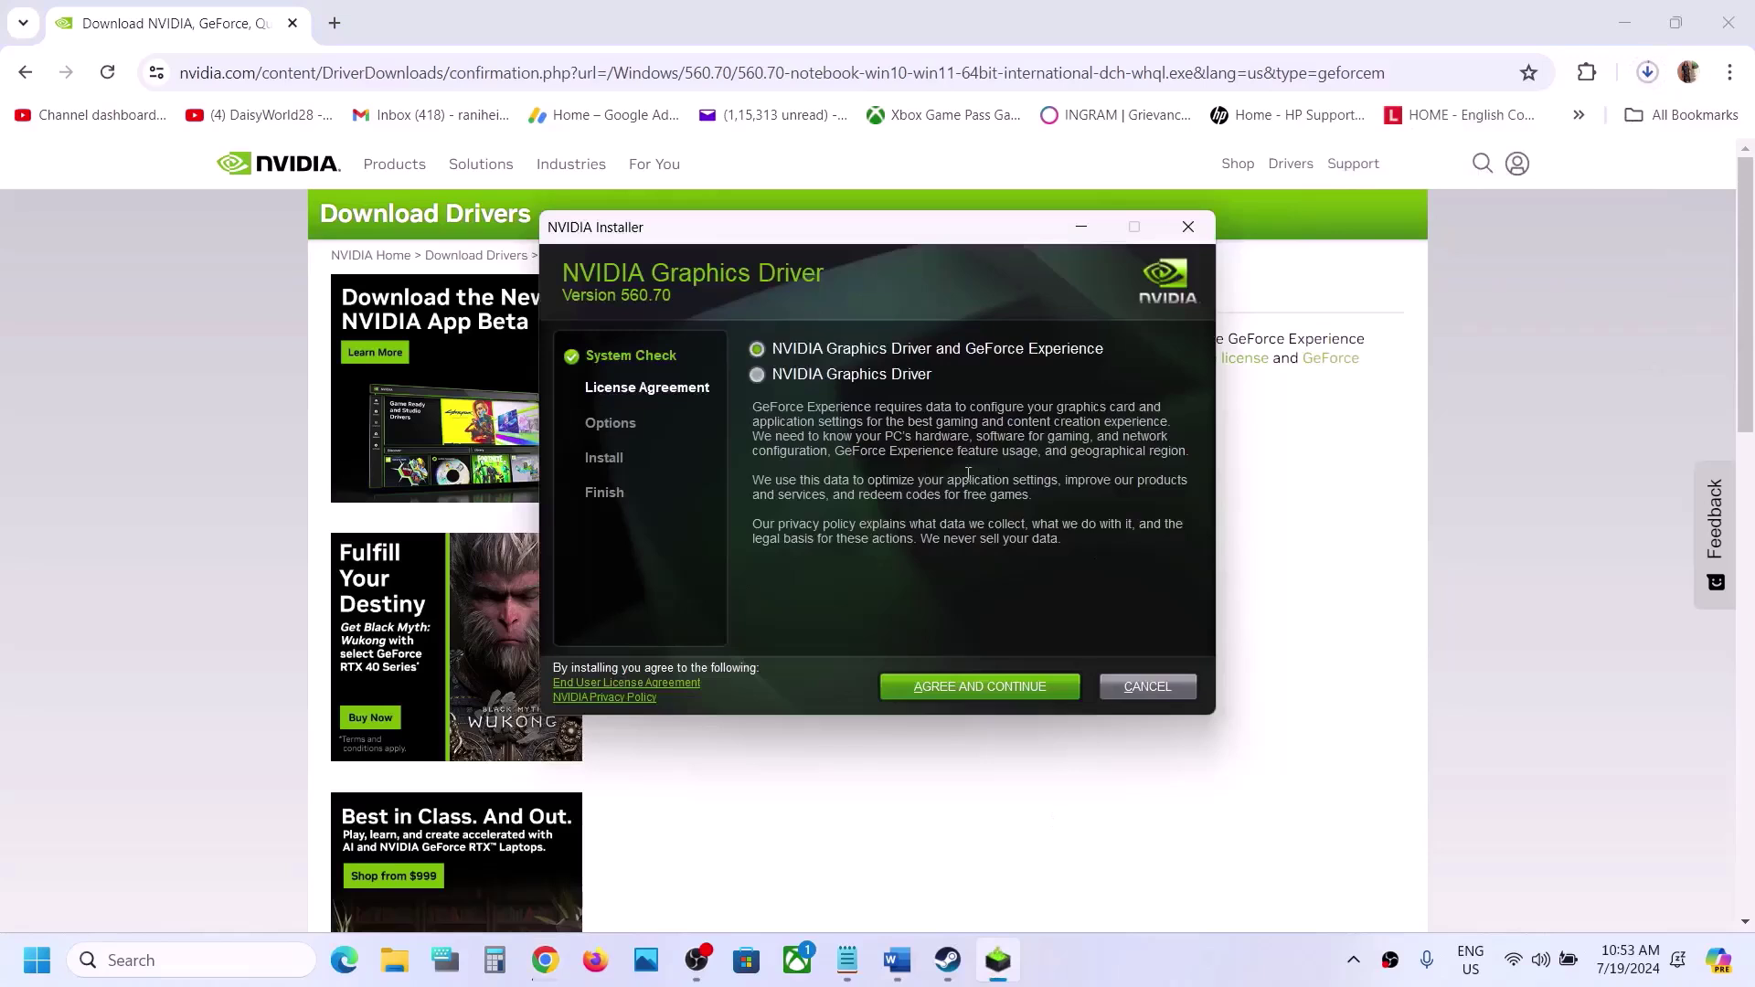
left_click(958, 686)
left_click(815, 483)
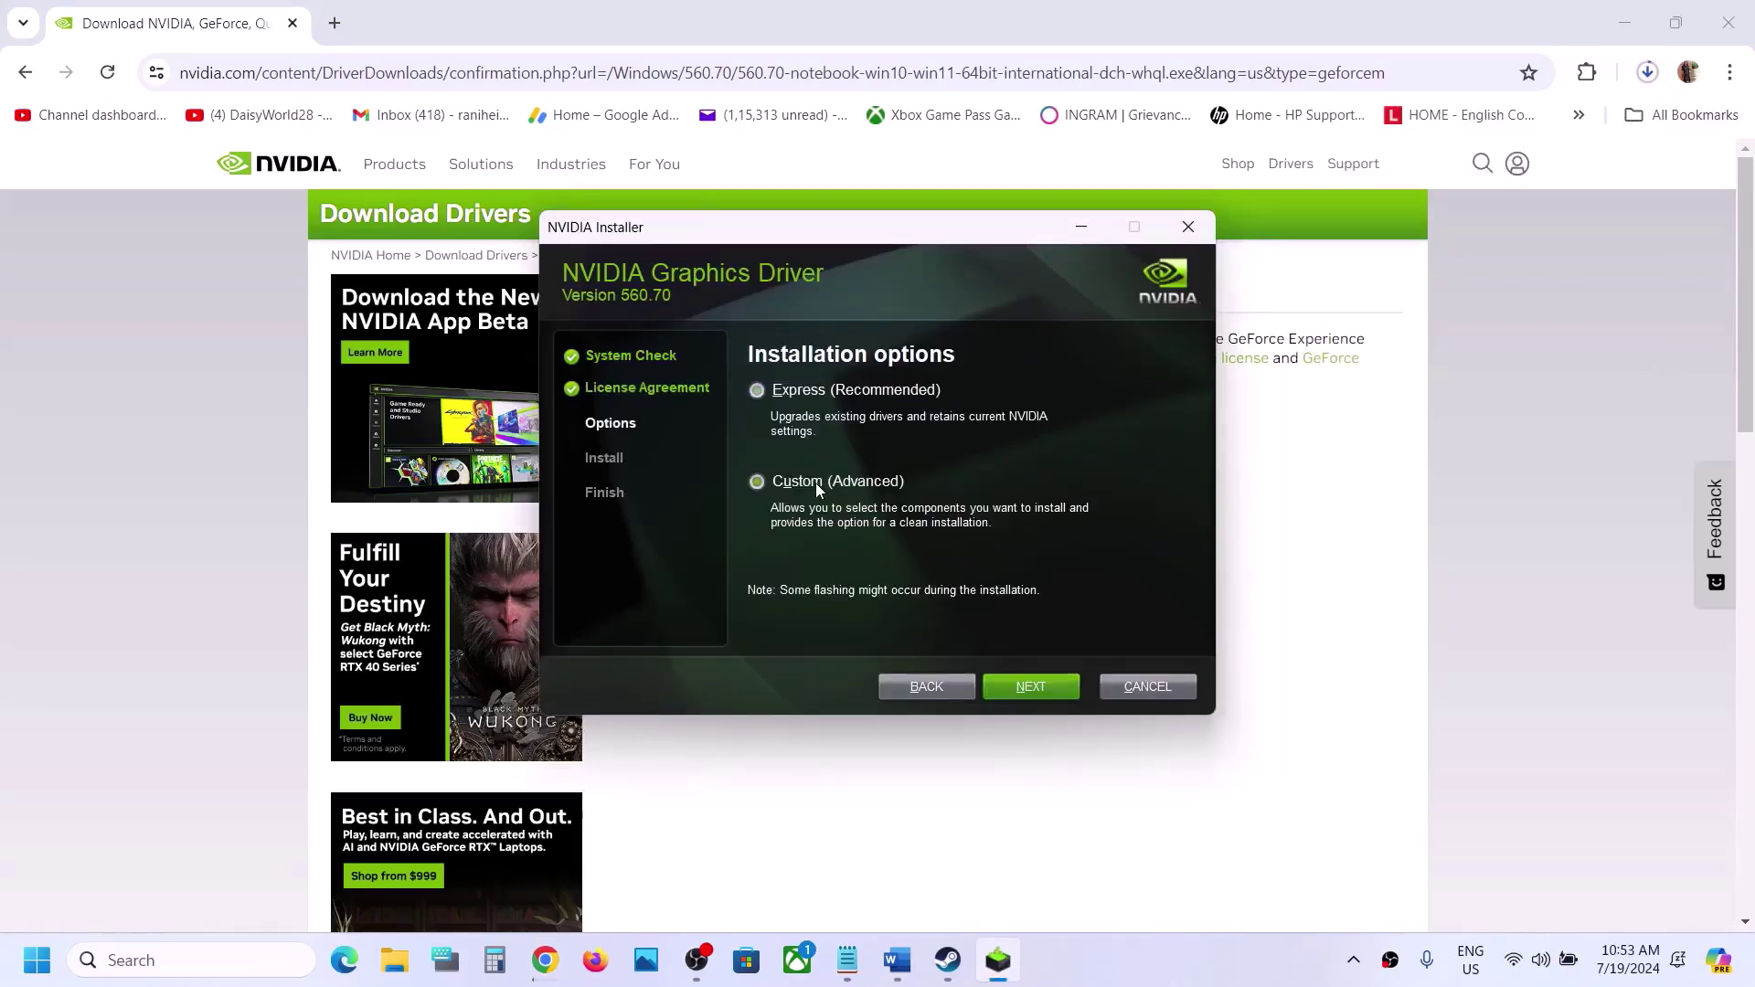
left_click(1012, 686)
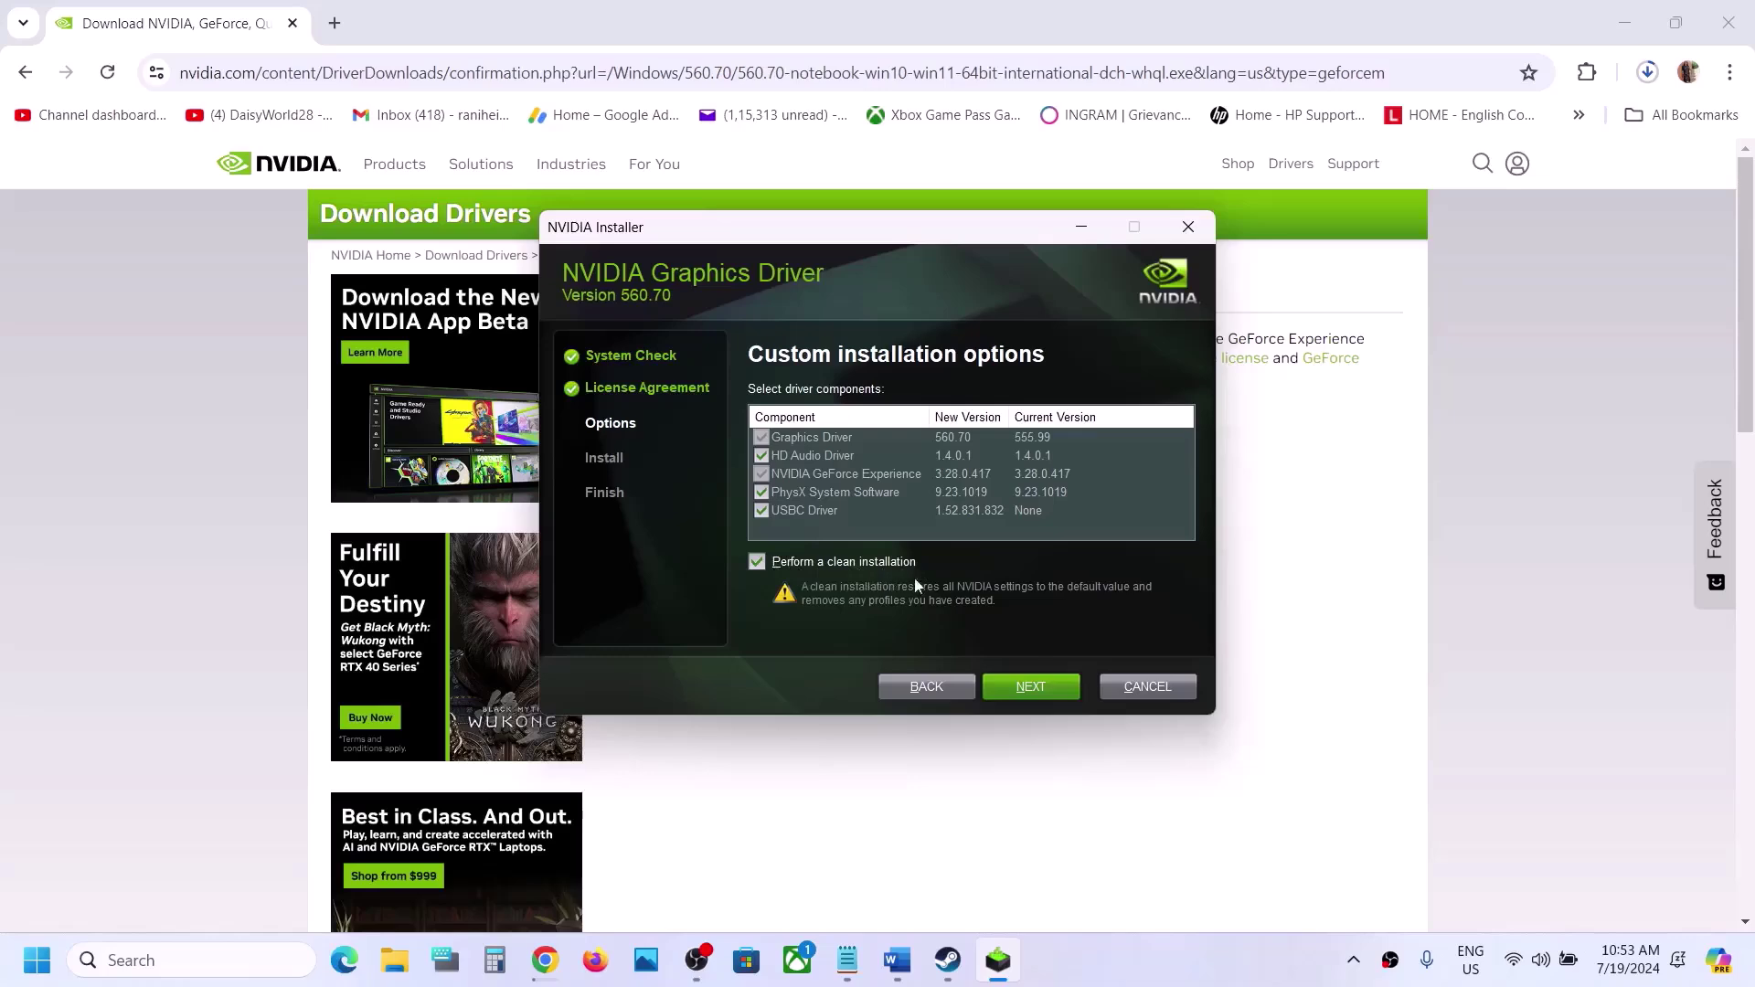
left_click(1036, 692)
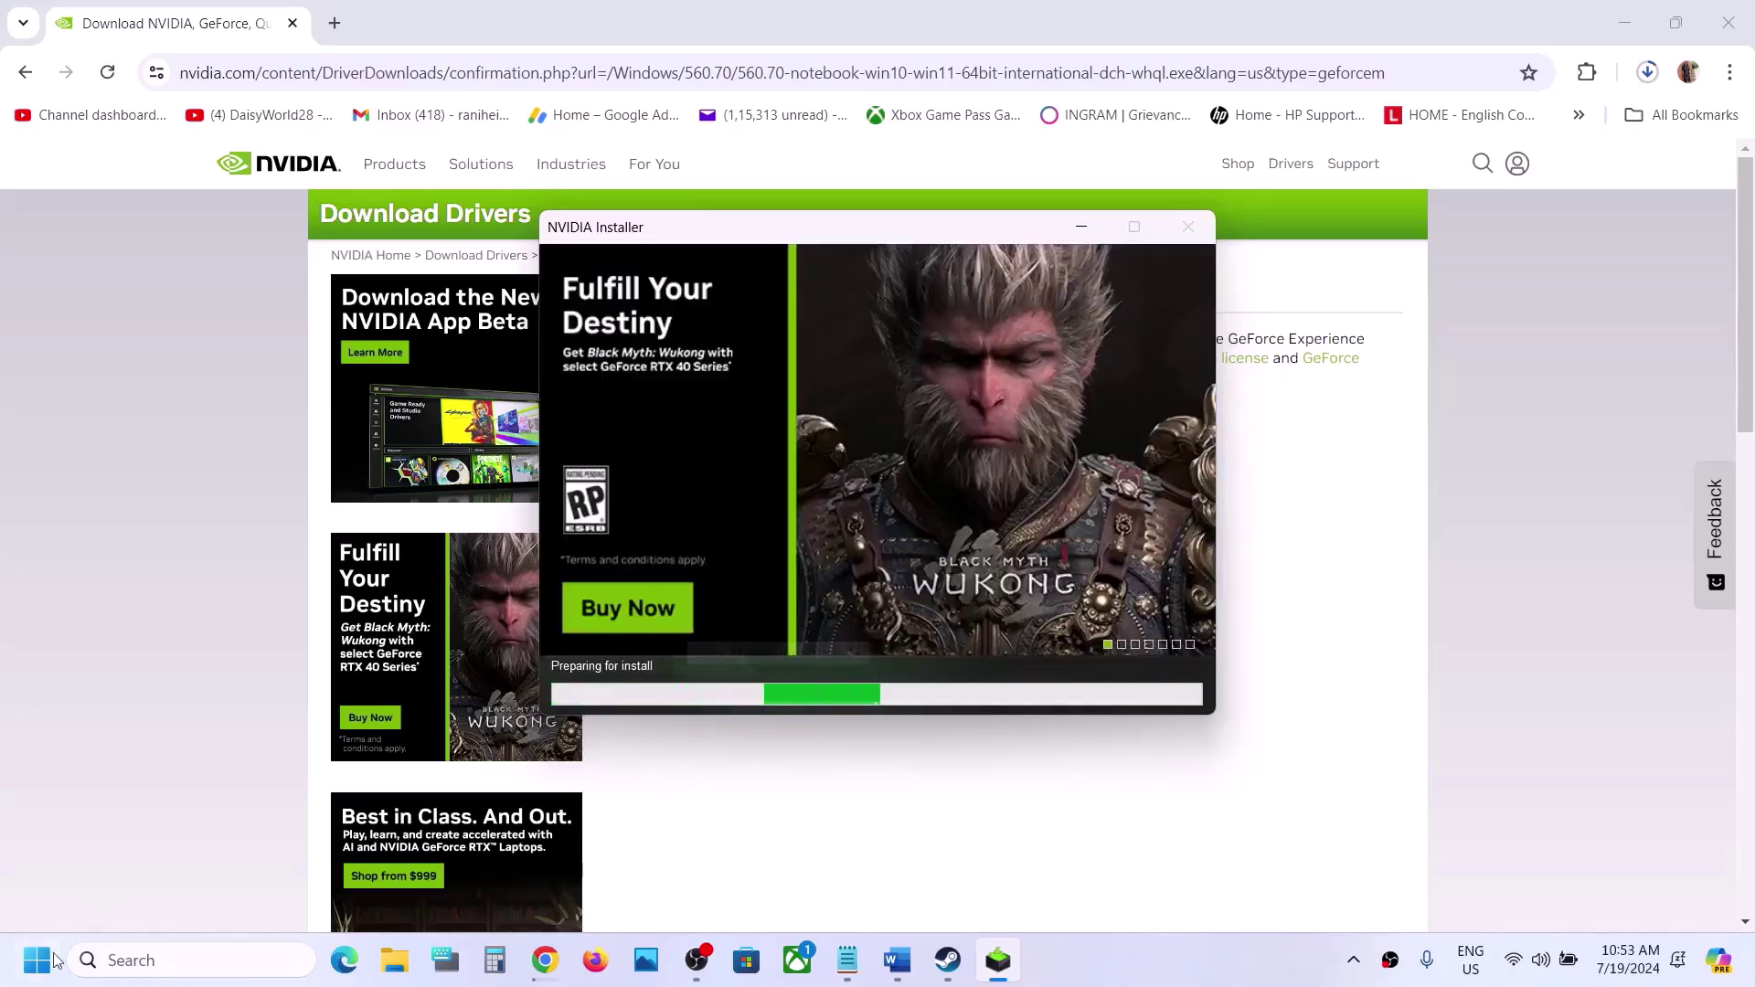
Restart the computer from the Start menu power options.
key("super")
left_click(664, 883)
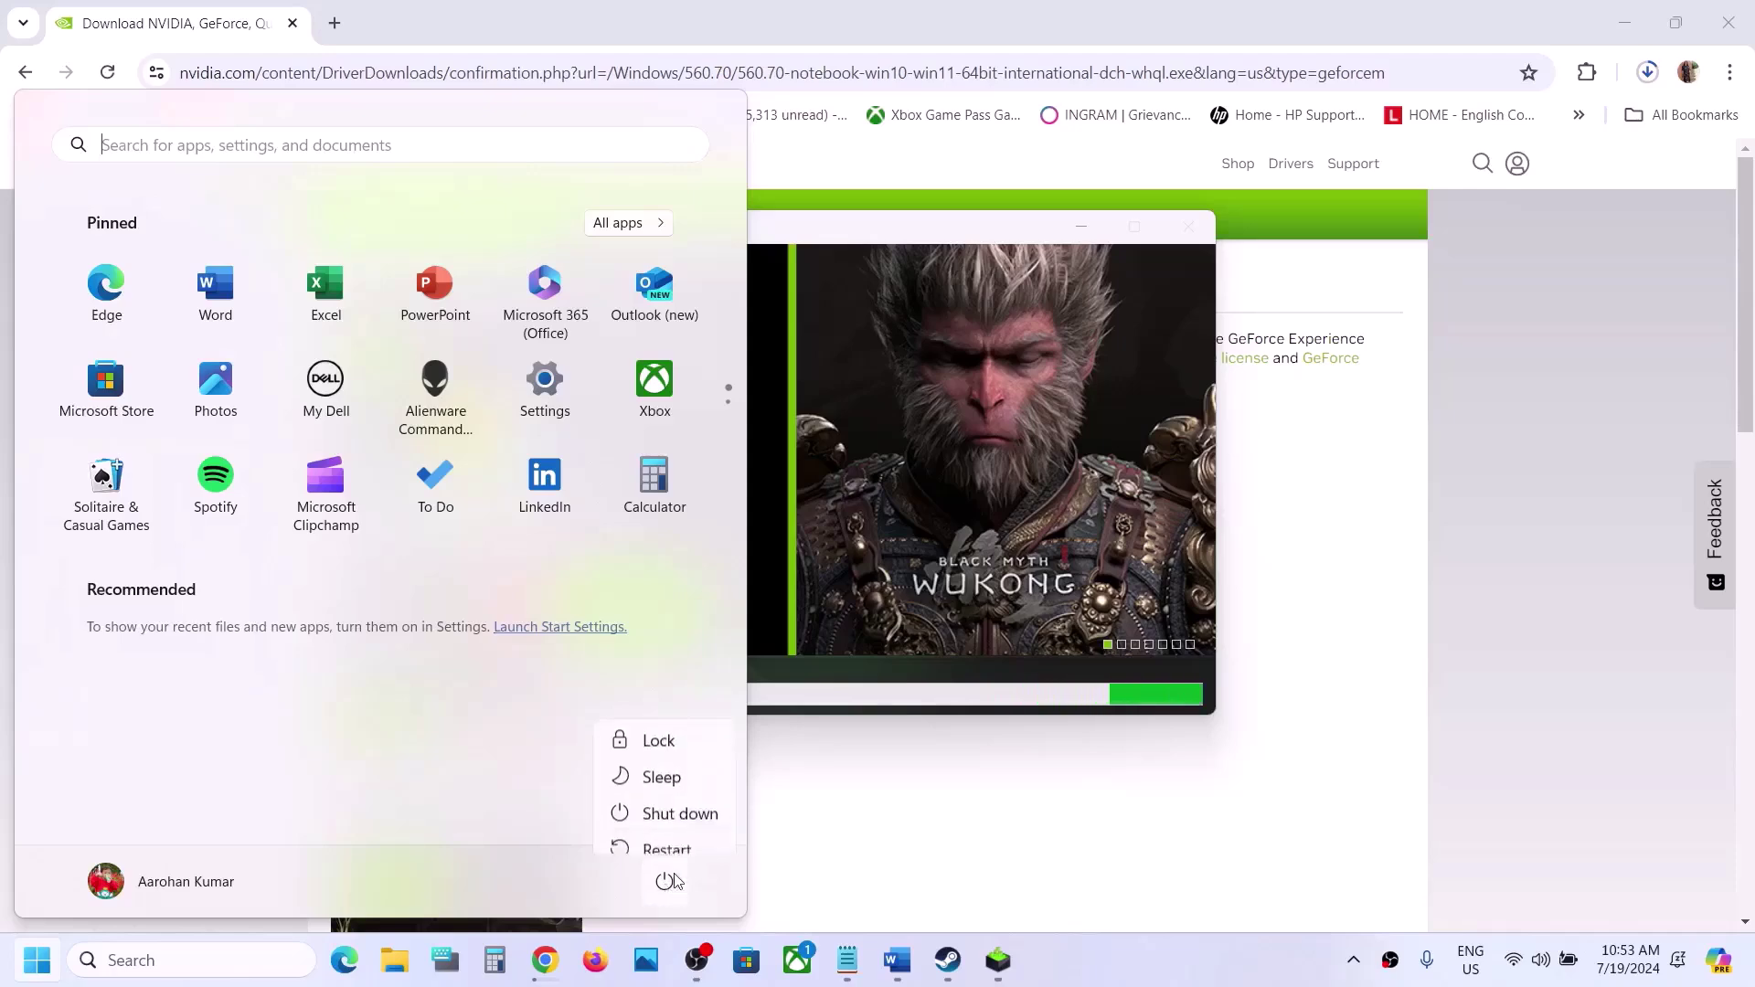
left_click(1151, 971)
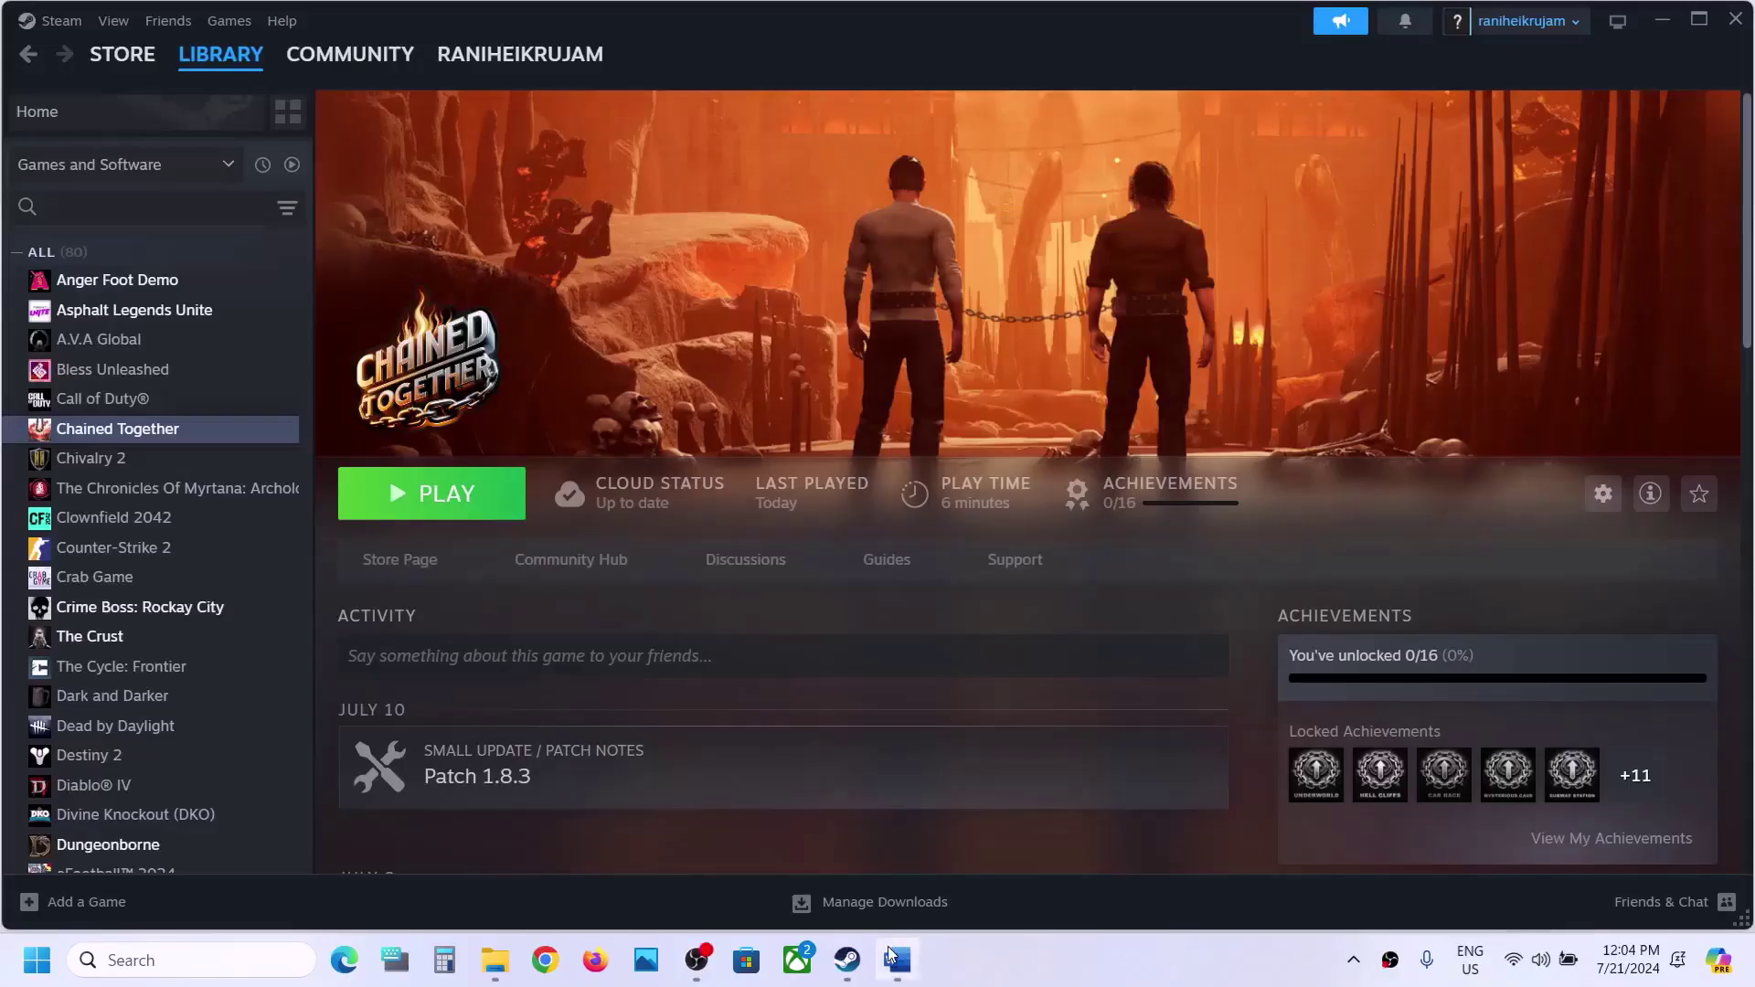
Copy 'graphics' from the guide's instructions and open Windows Graphics settings via search.
left_click(897, 960)
scroll(673, 715, "down", 3)
scroll(673, 716, "down", 1)
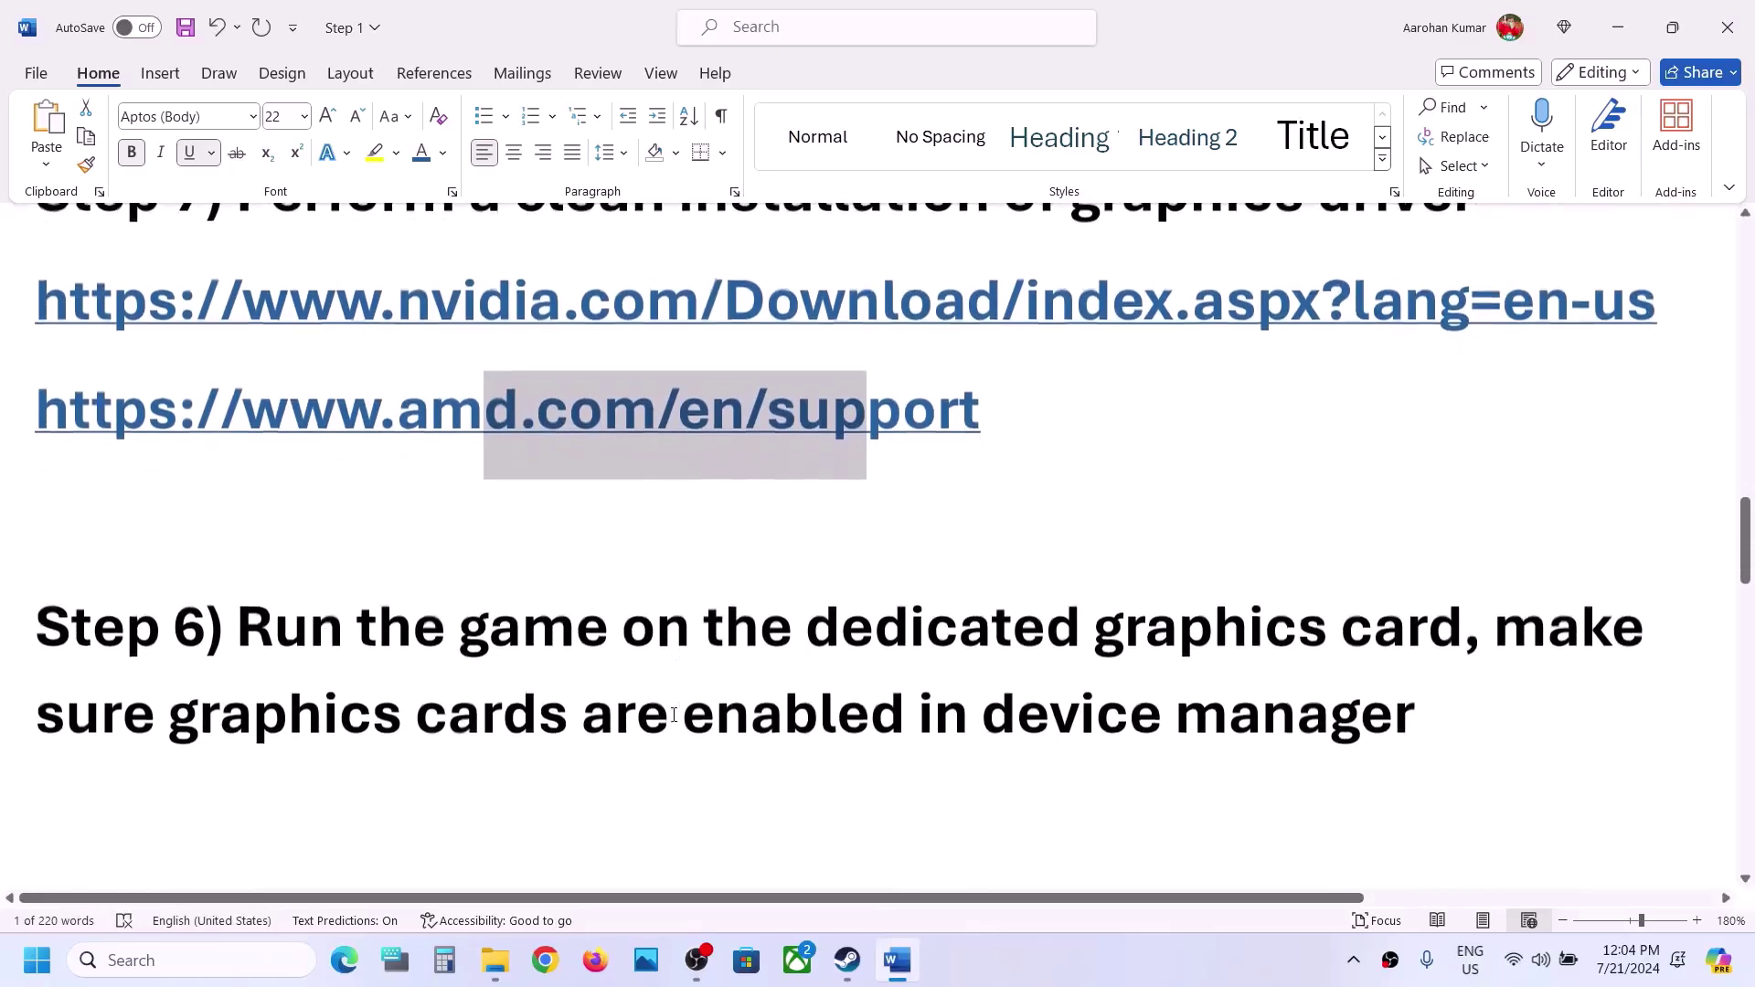
left_click_drag(293, 644, 1092, 640)
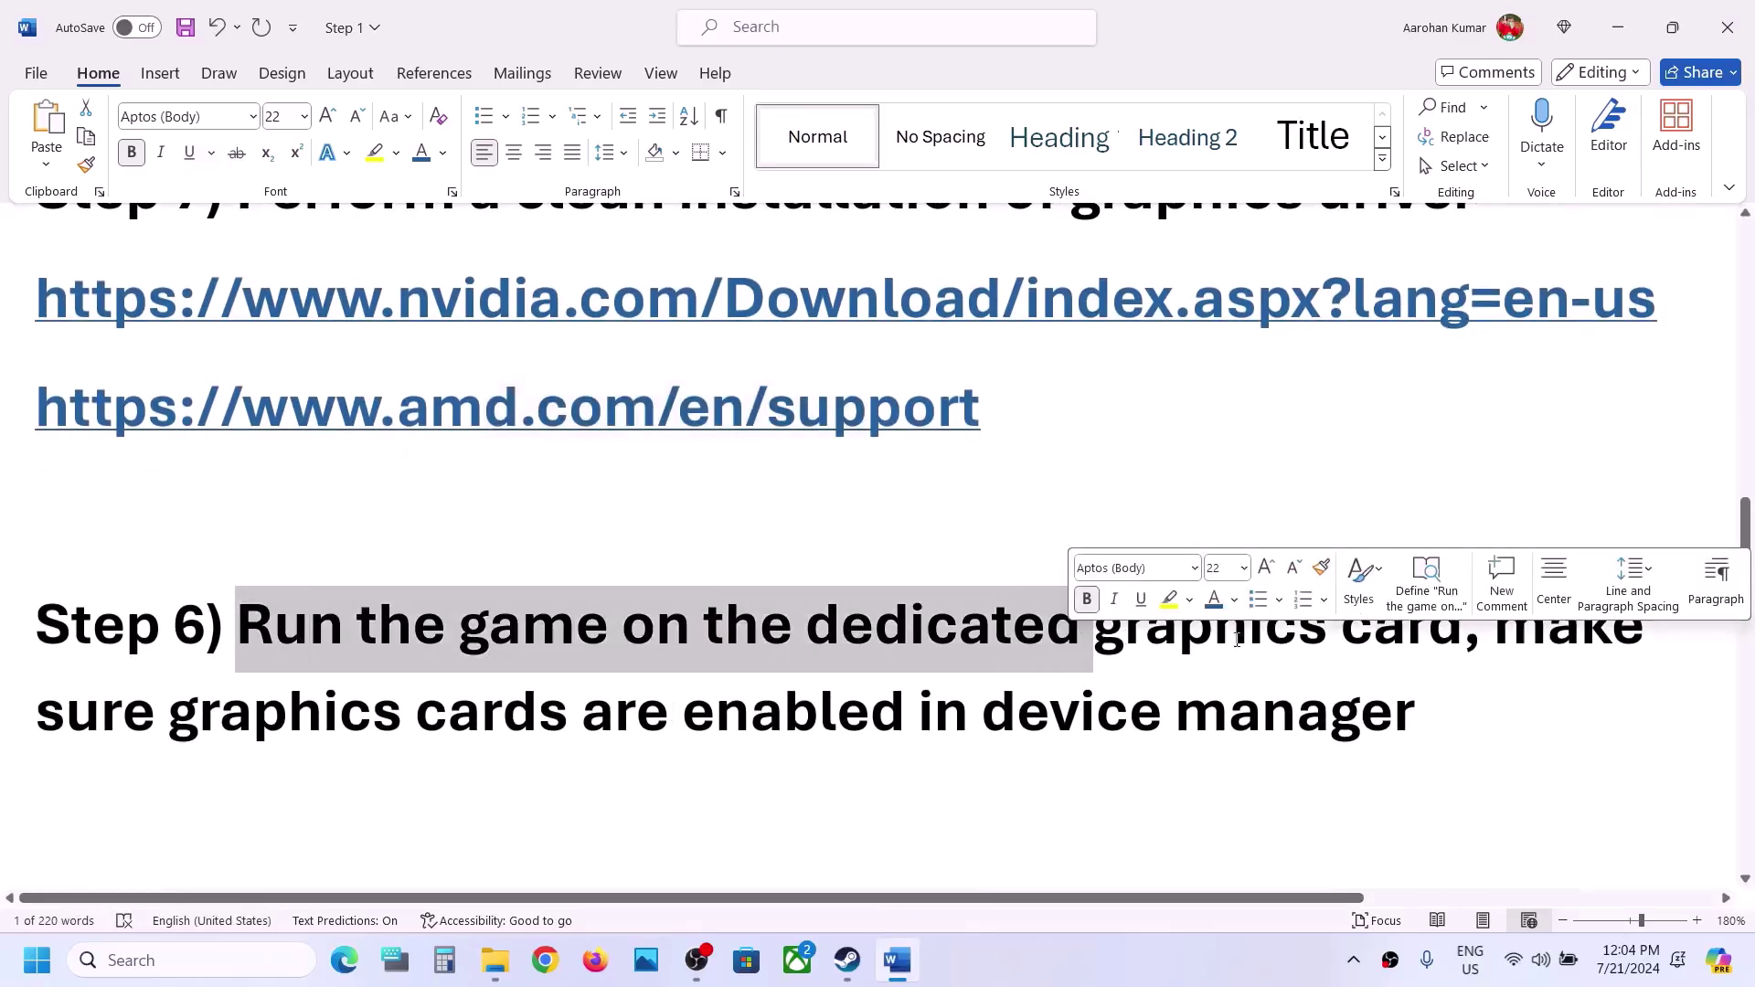
double_click(1240, 641)
key("ctrl+c")
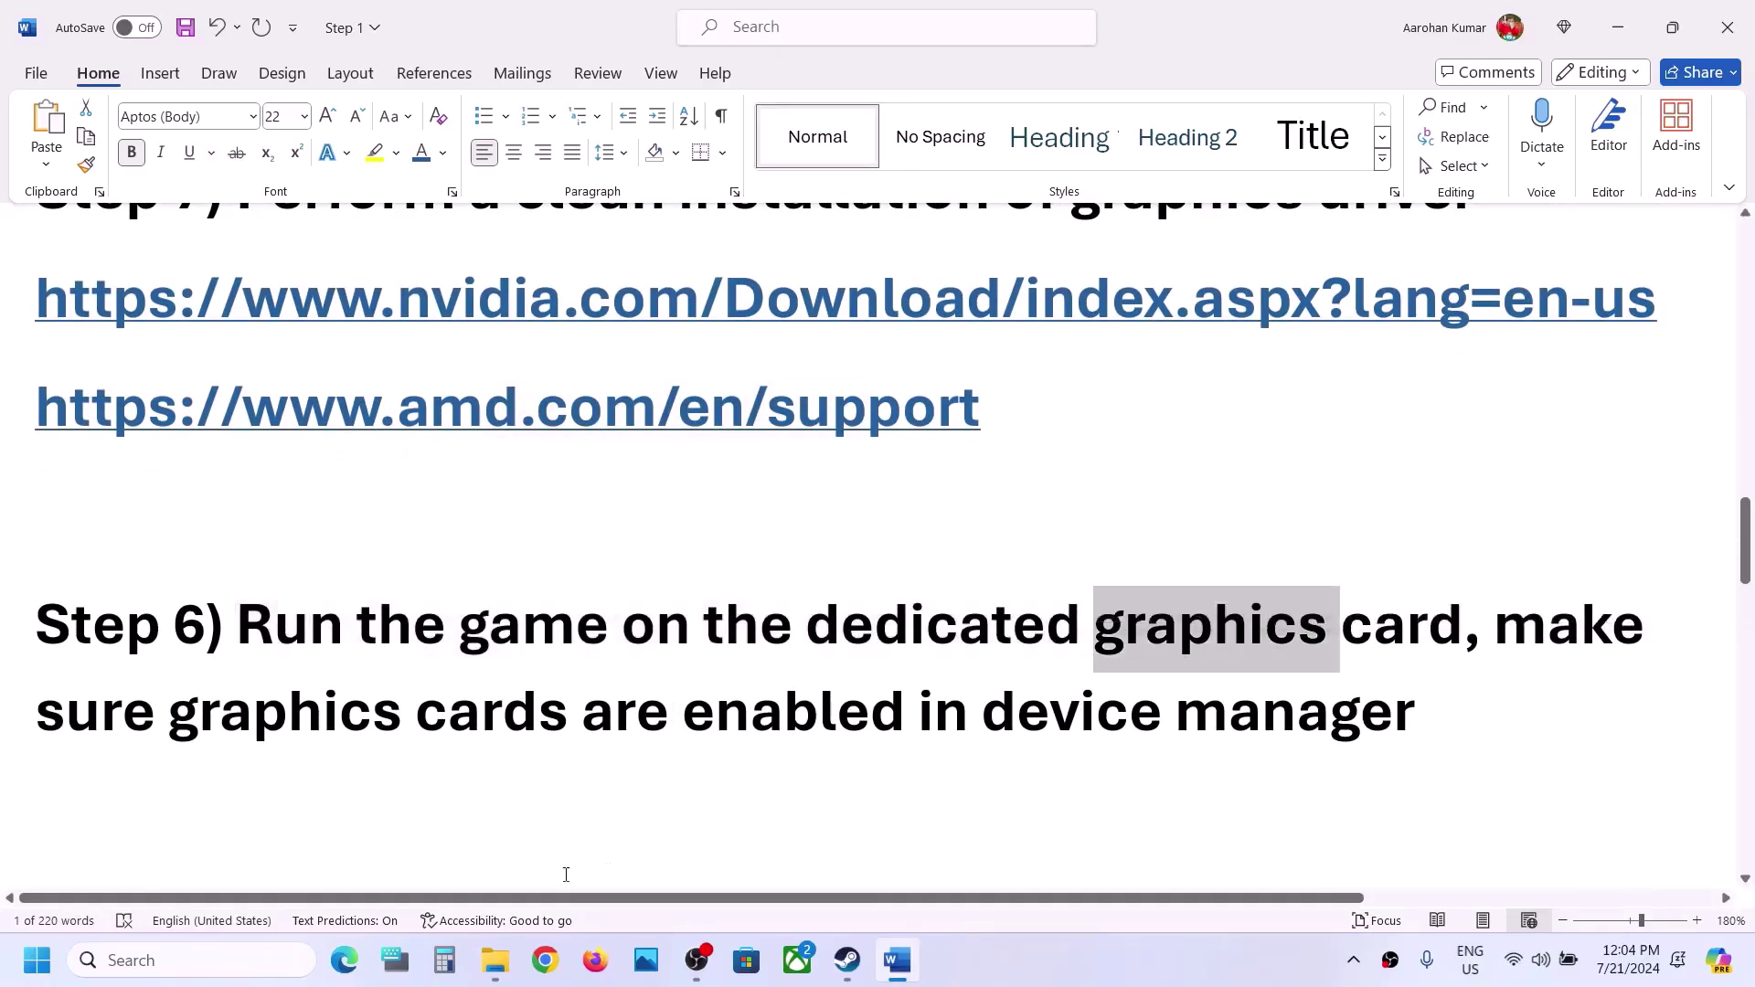
left_click(273, 967)
key("ctrl+v")
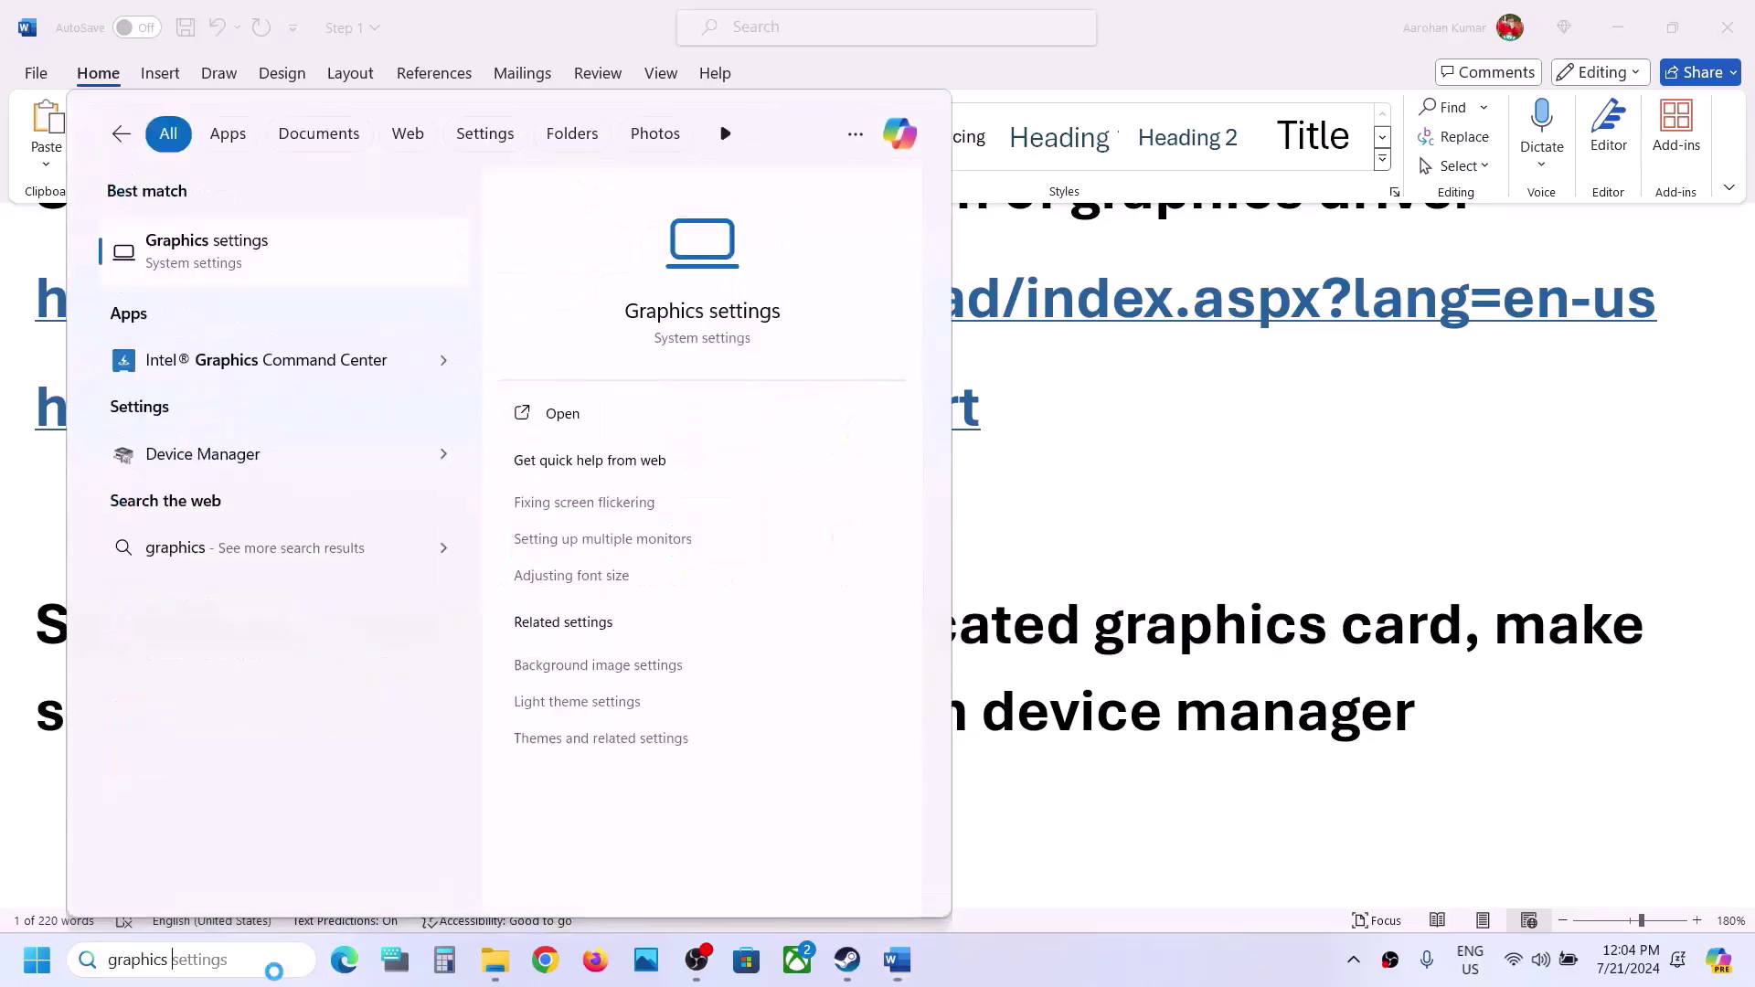
key("Return")
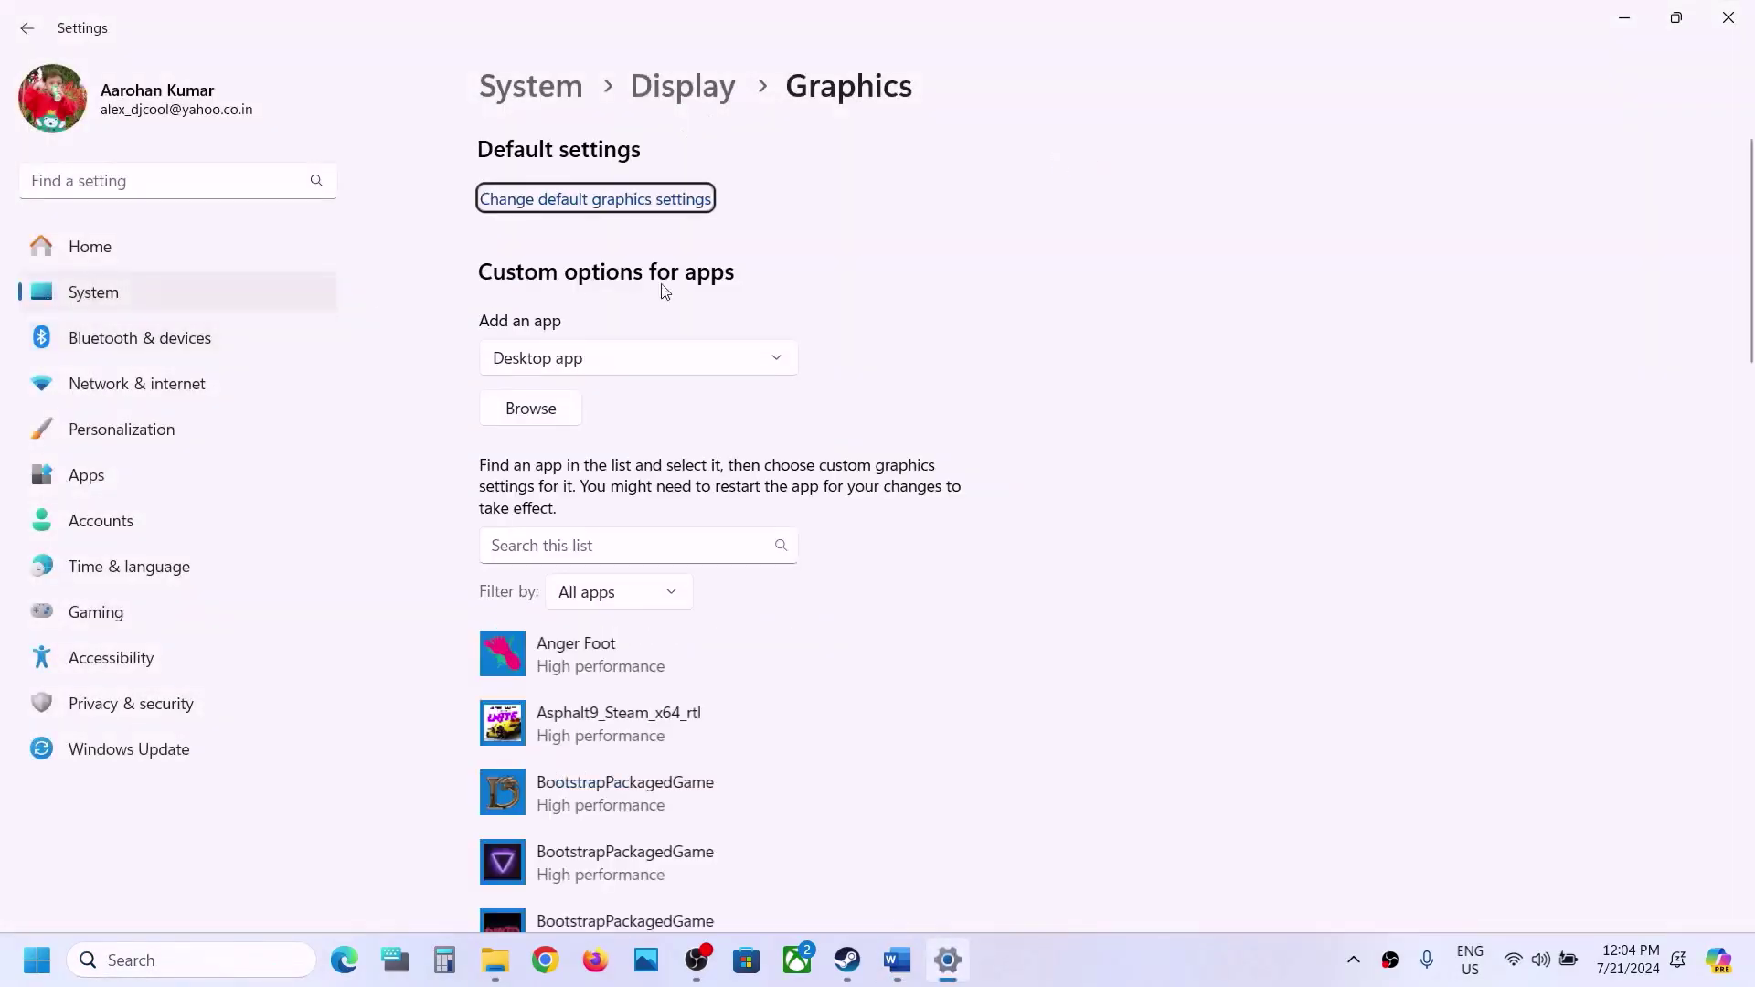
Add ChainedTogether.exe to the graphics list and set it to High performance.
left_click(567, 410)
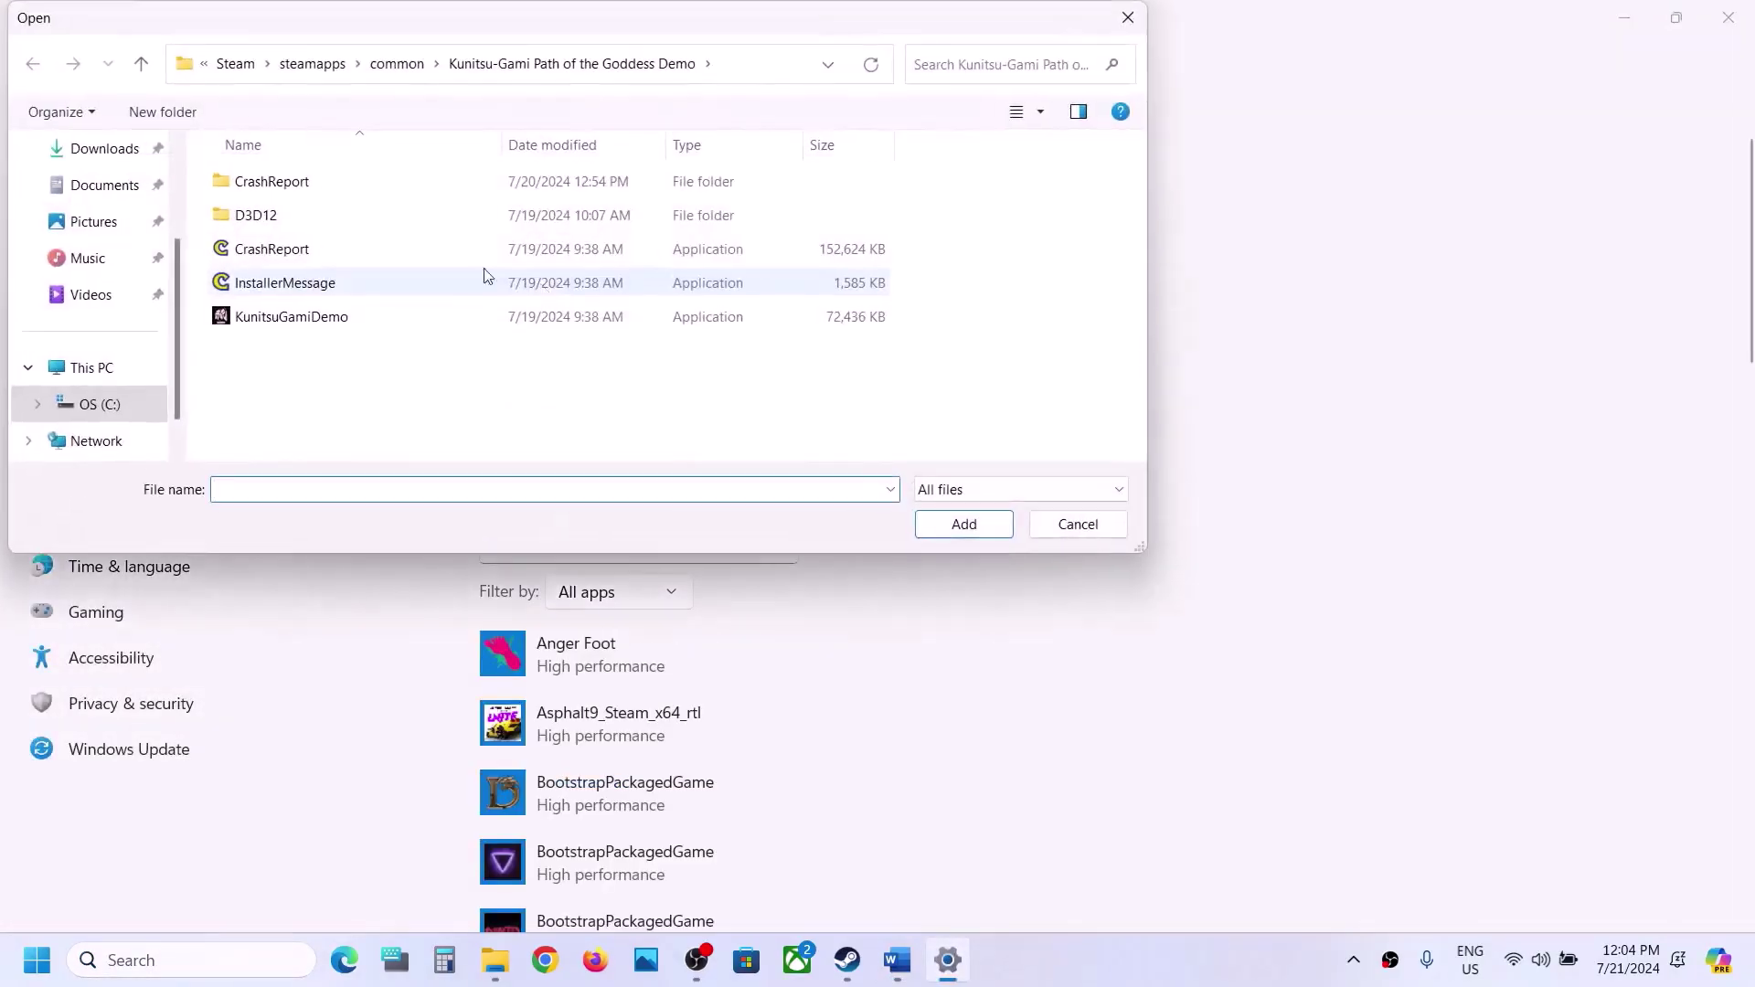
left_click(396, 66)
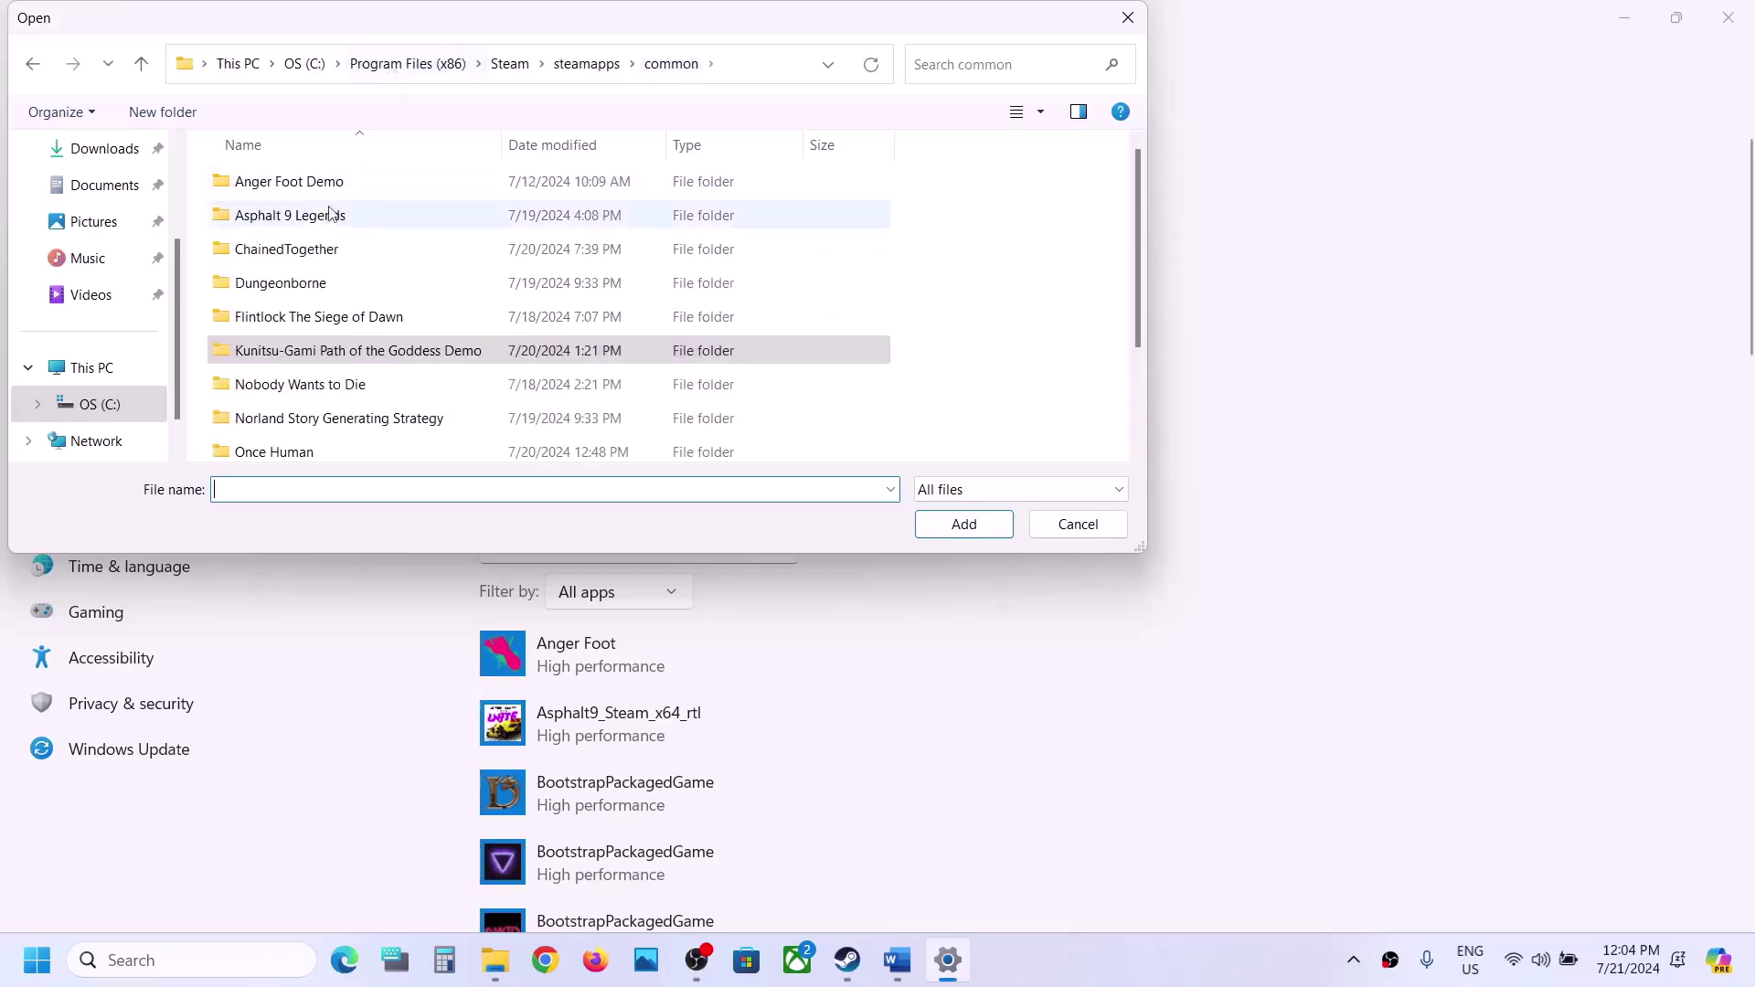
double_click(286, 249)
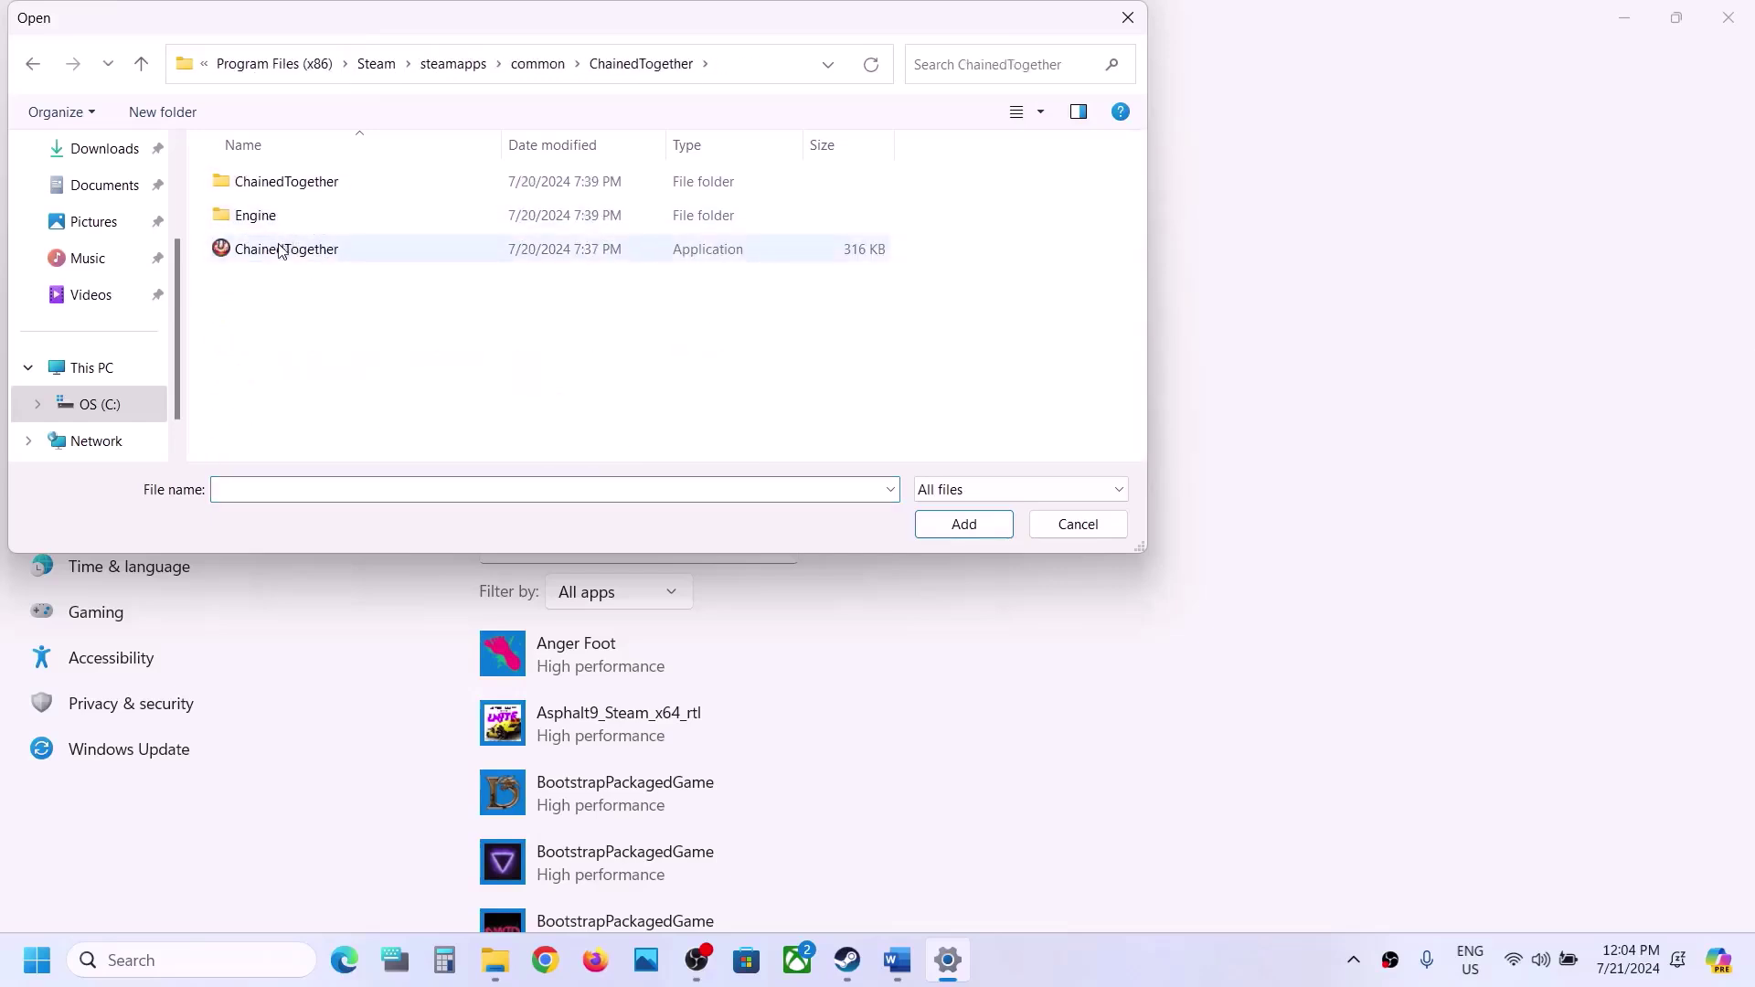
left_click(279, 251)
left_click(956, 530)
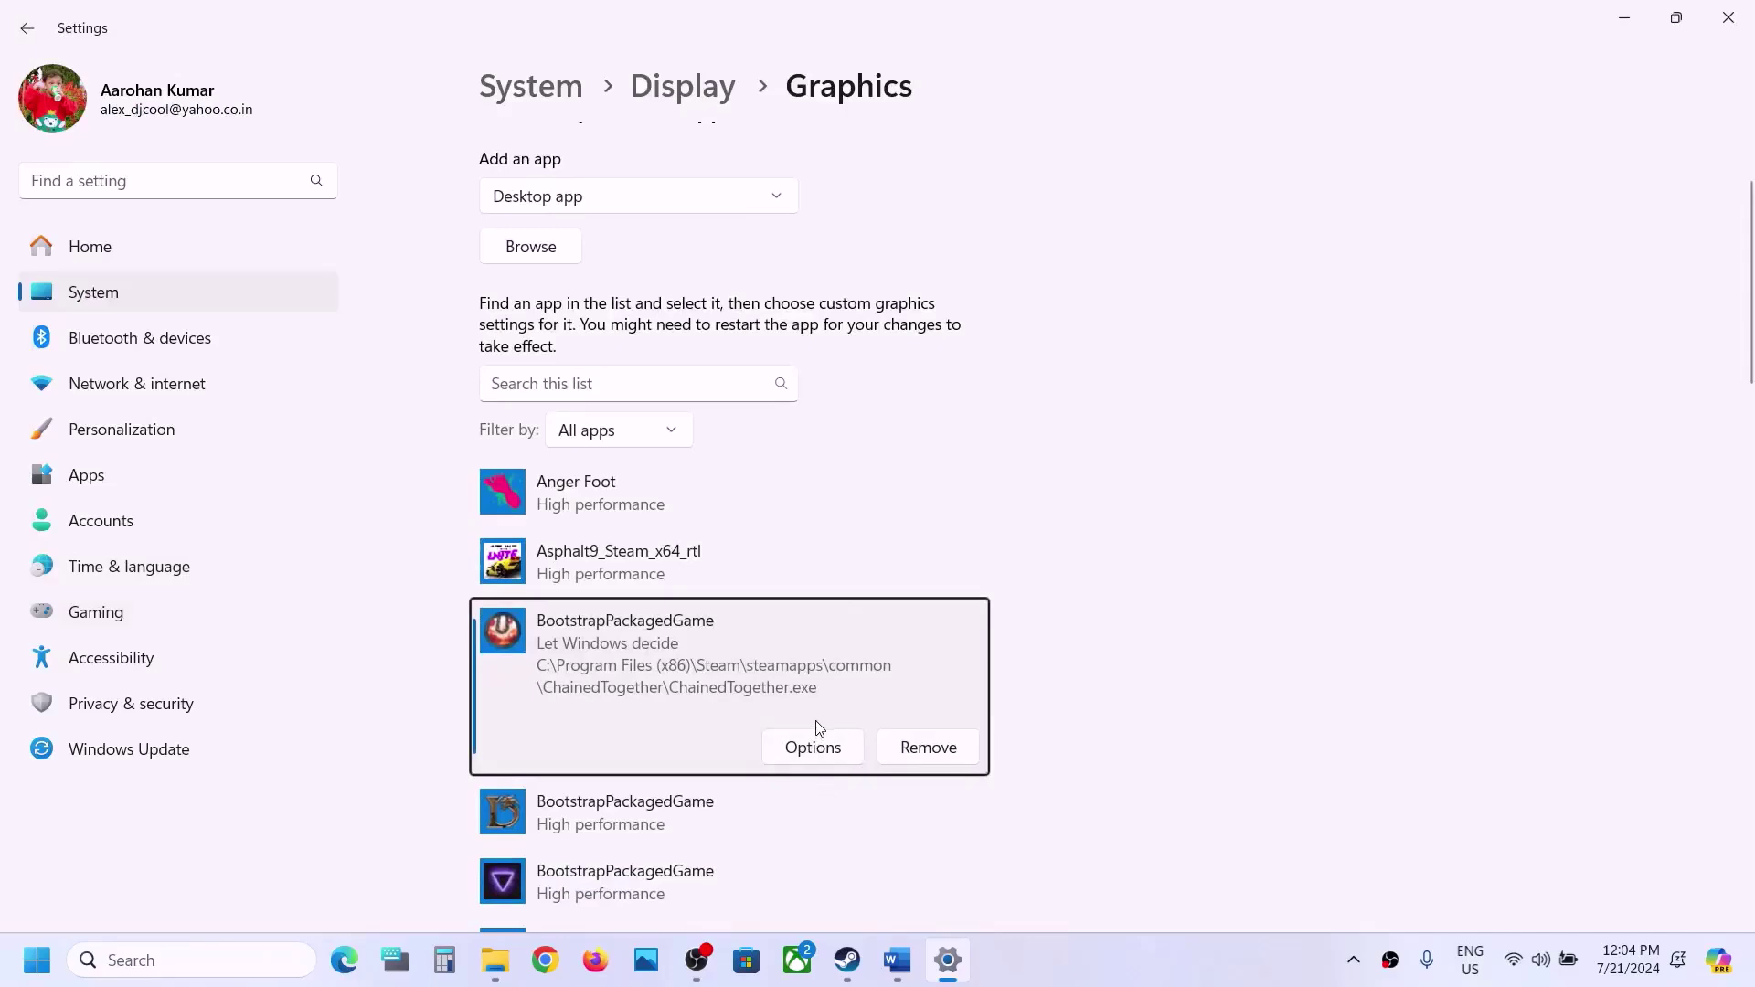
left_click(812, 745)
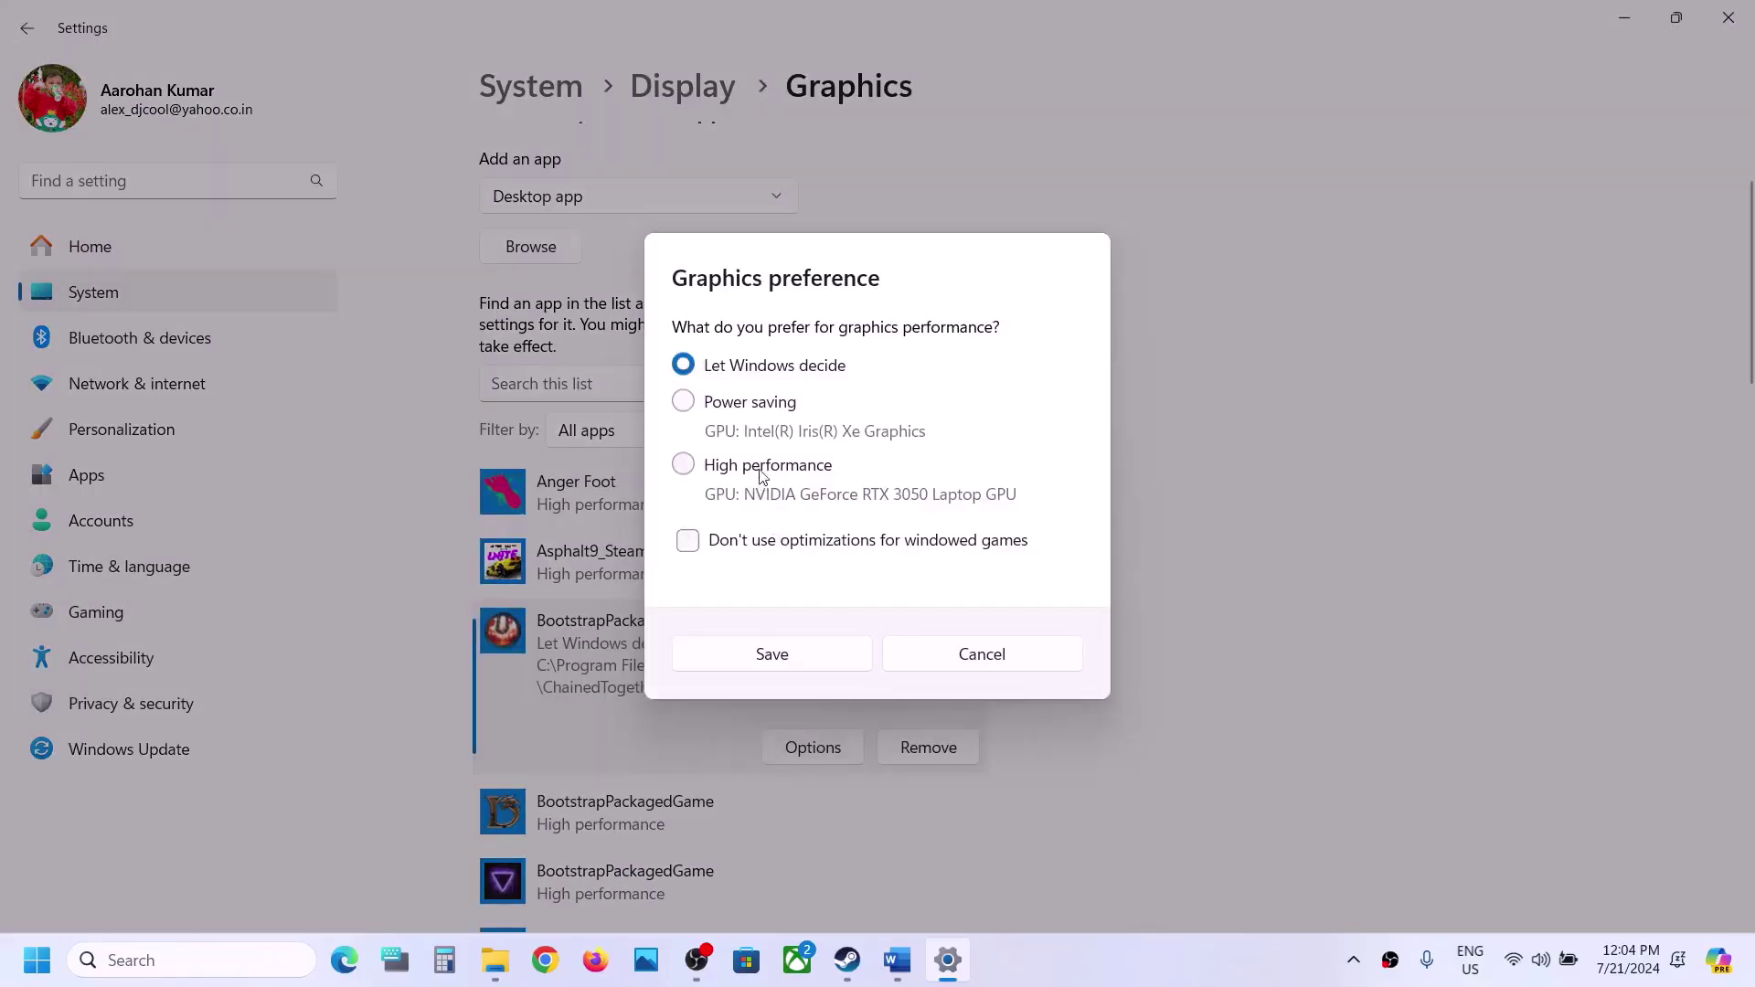
left_click(759, 469)
left_click(821, 656)
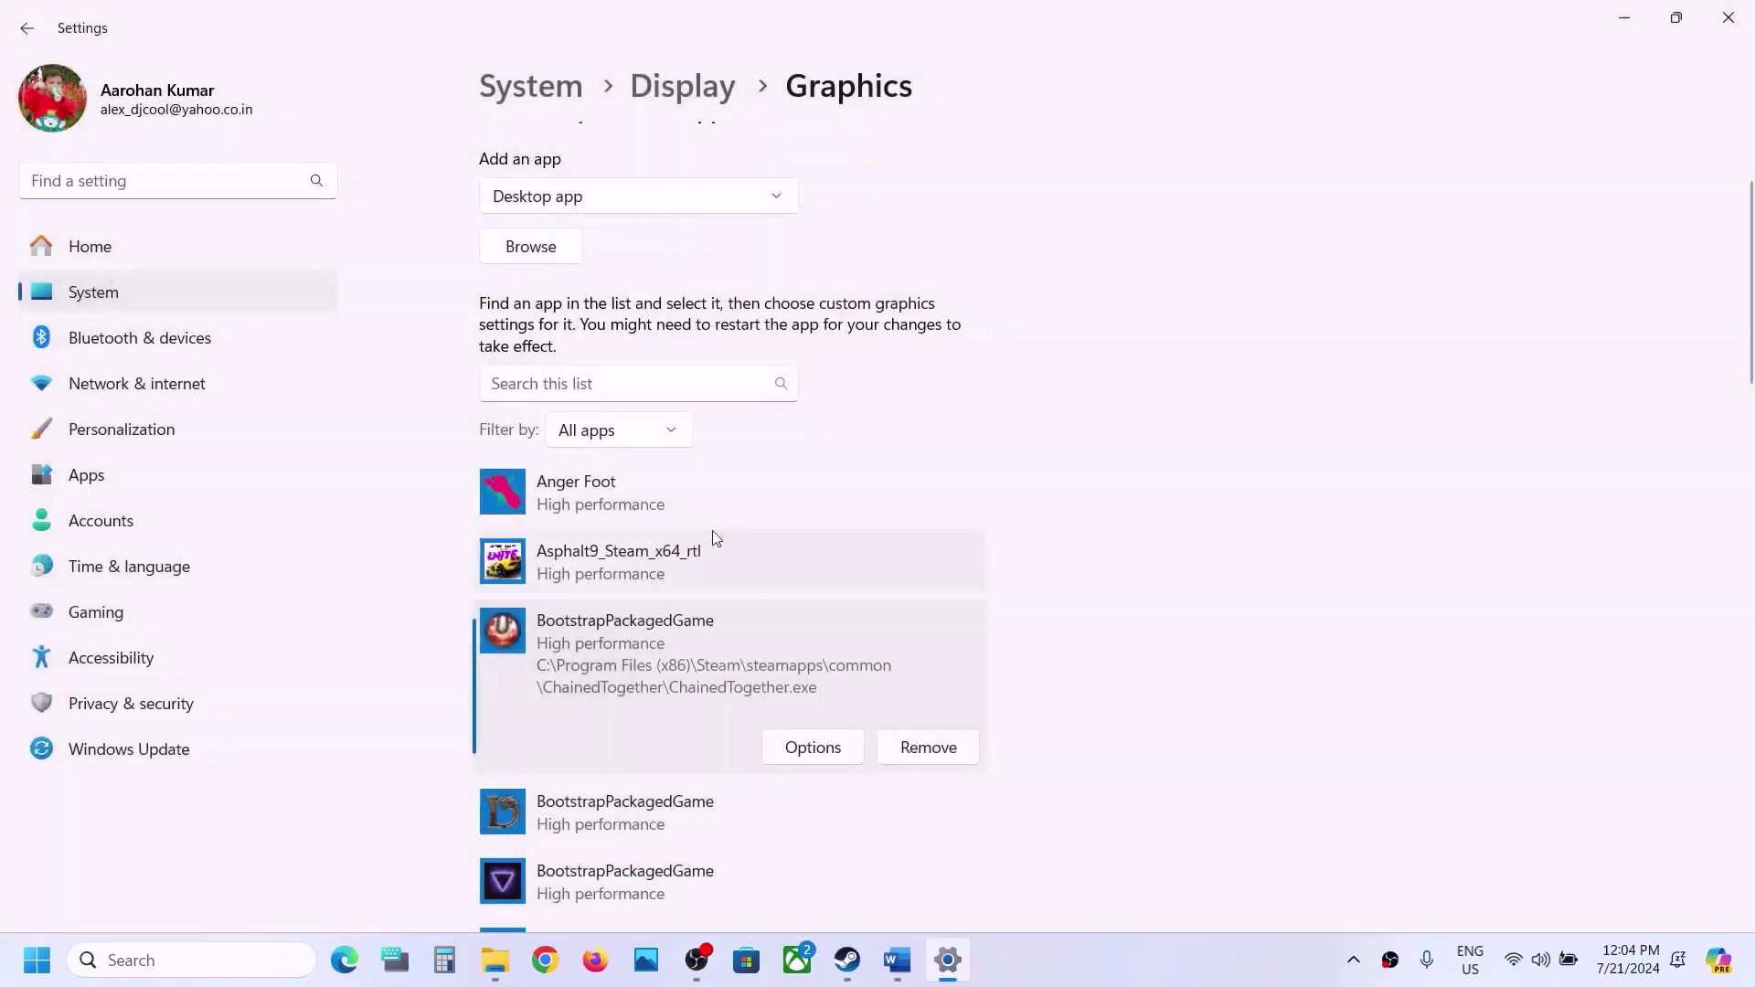
Add Binaries\Win64\ChainedTogether-Win64-Shipping.exe and set its preference to High performance.
left_click(544, 262)
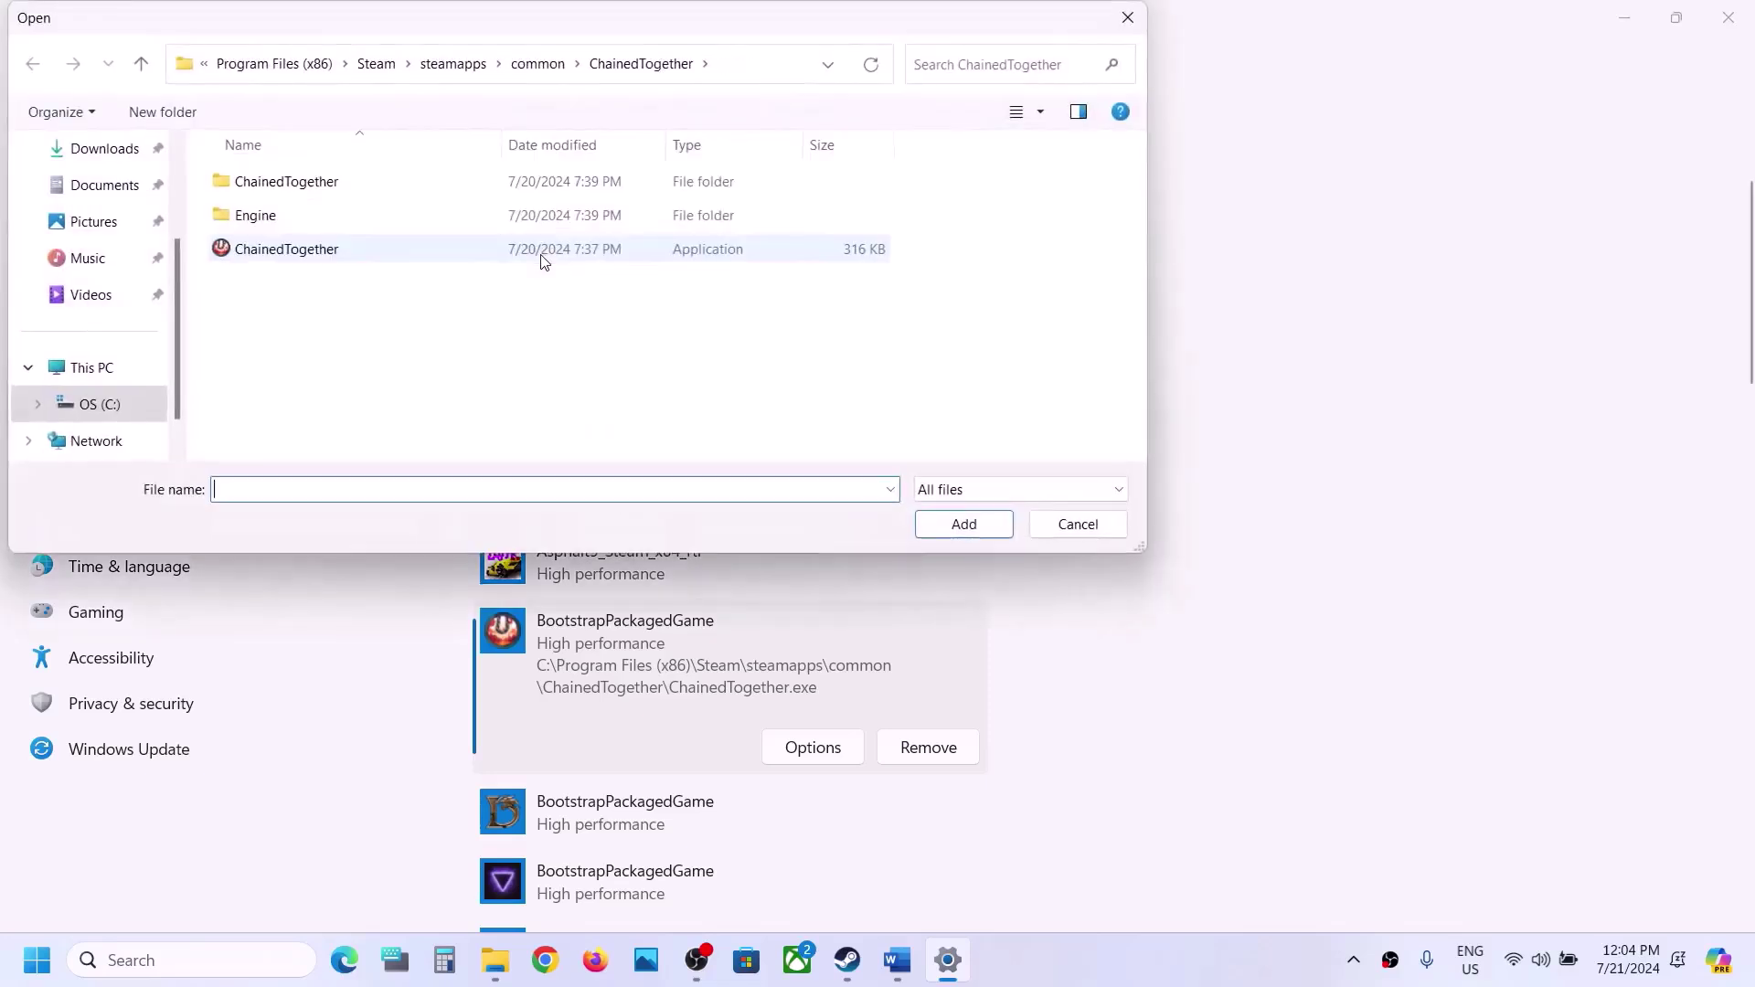
double_click(298, 183)
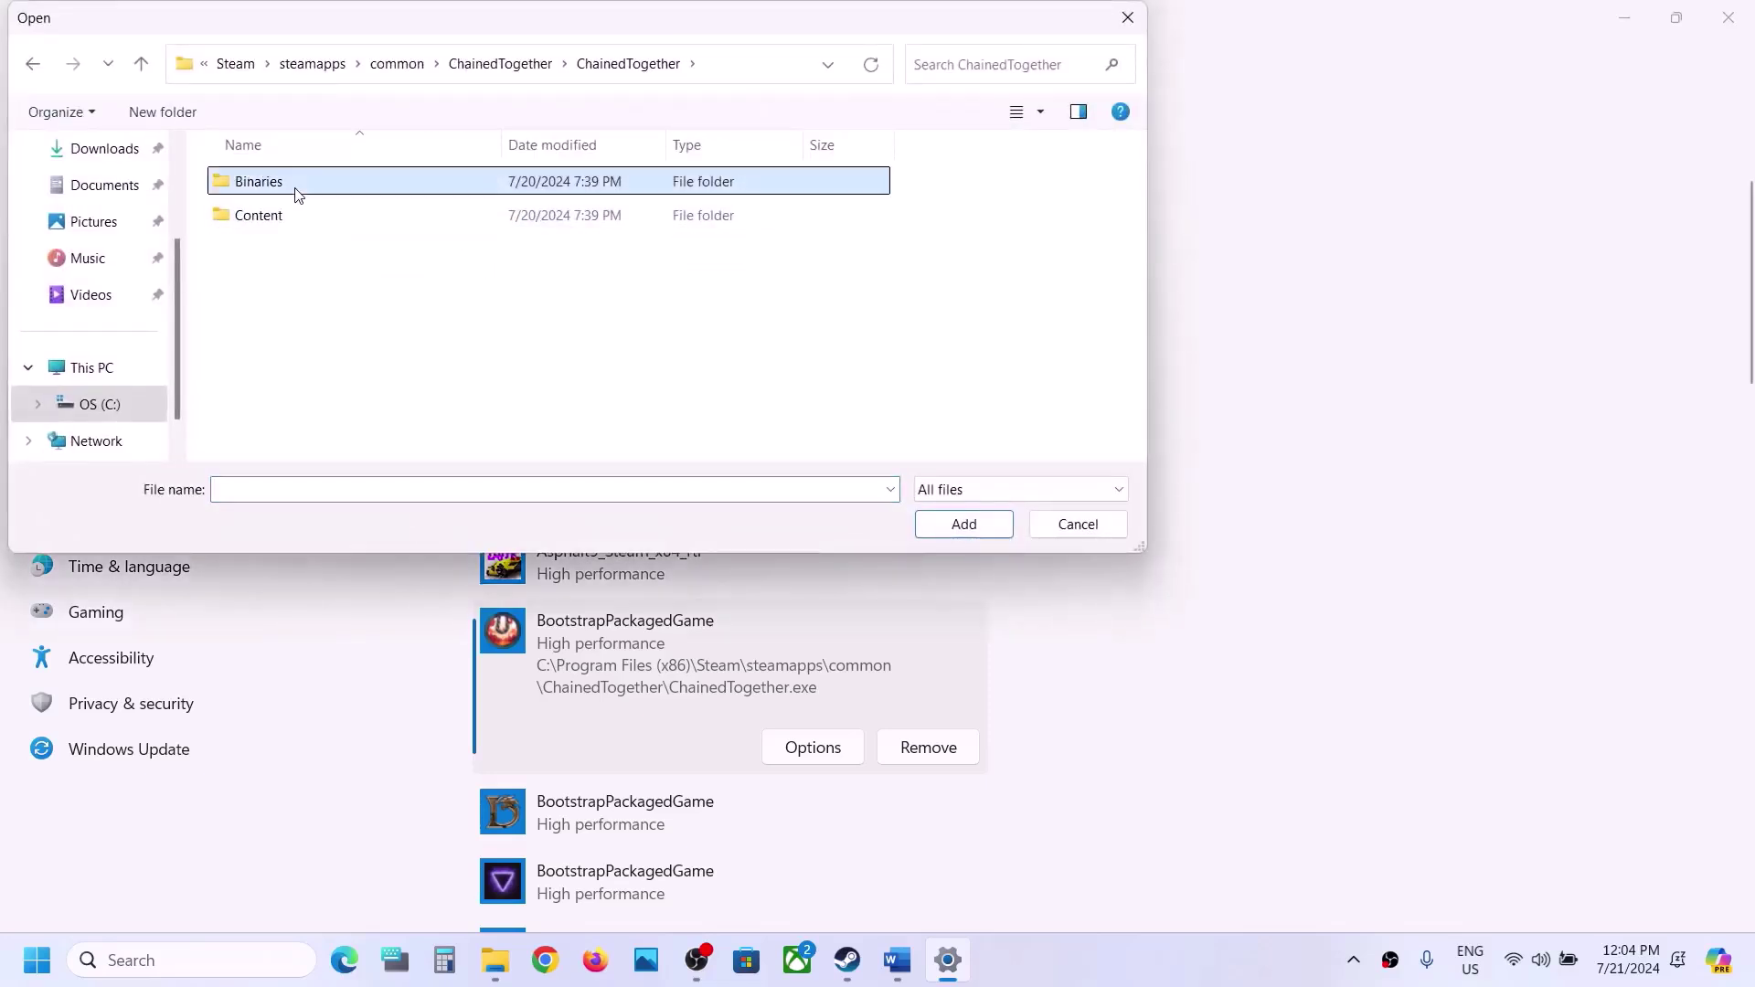
double_click(298, 187)
double_click(298, 186)
left_click(289, 219)
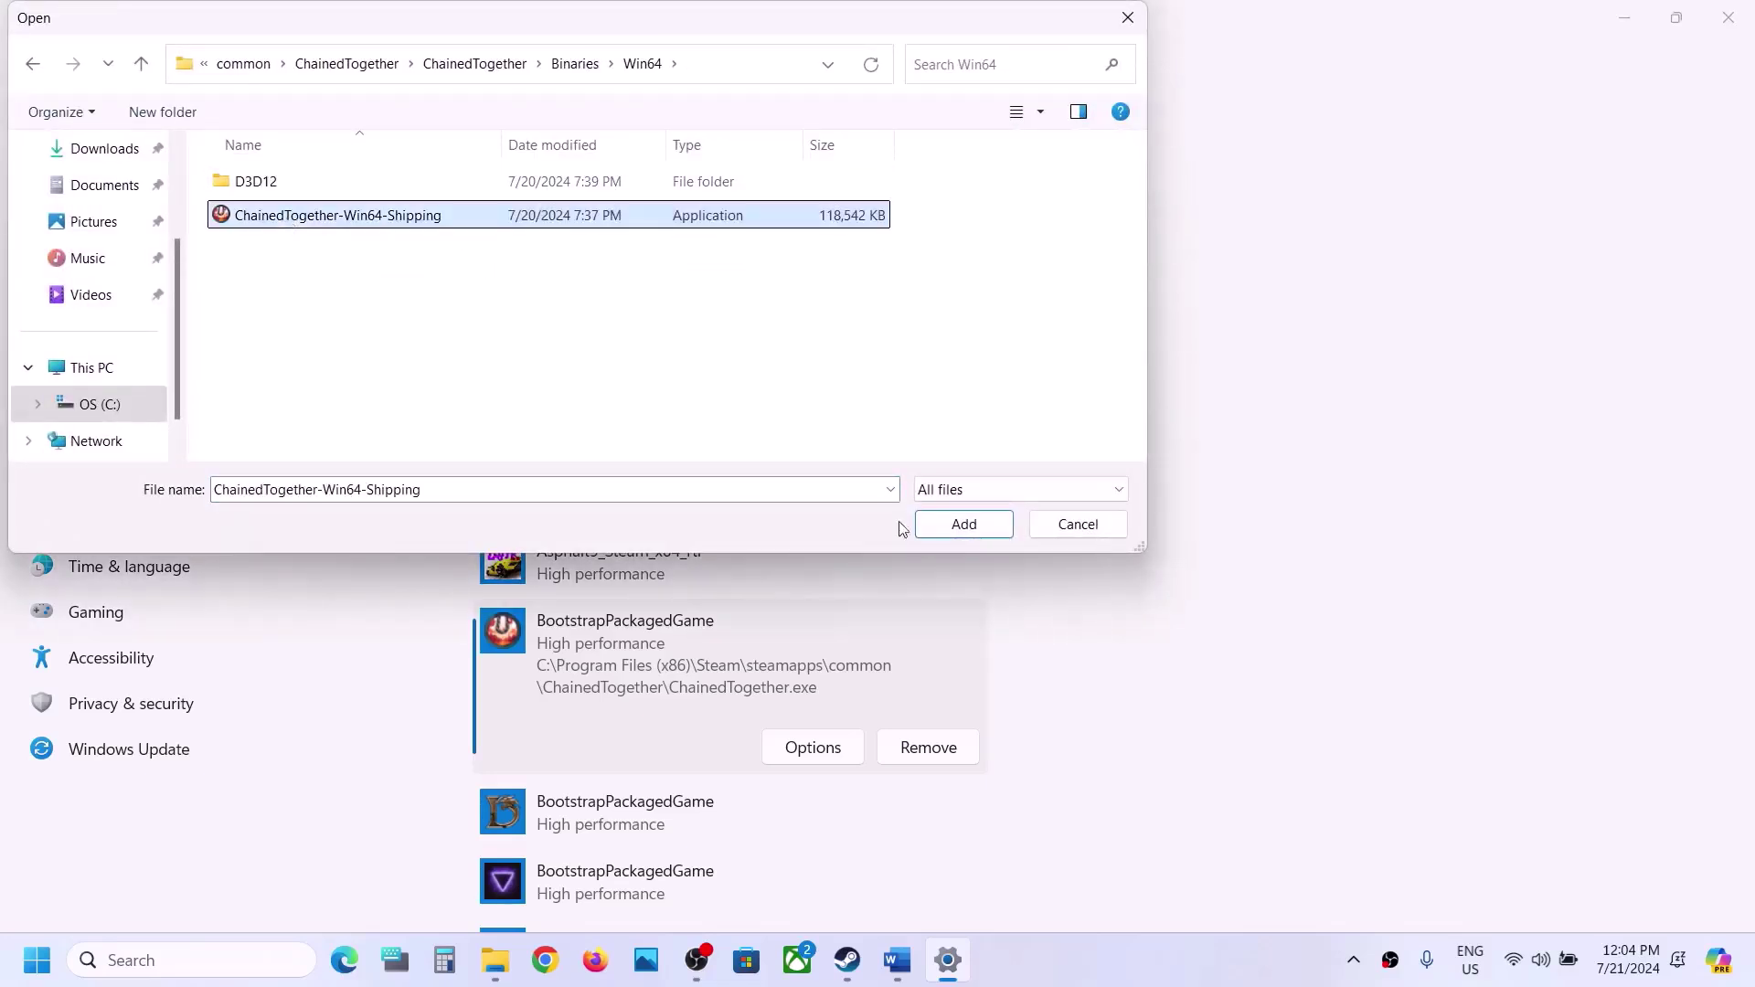
left_click(987, 530)
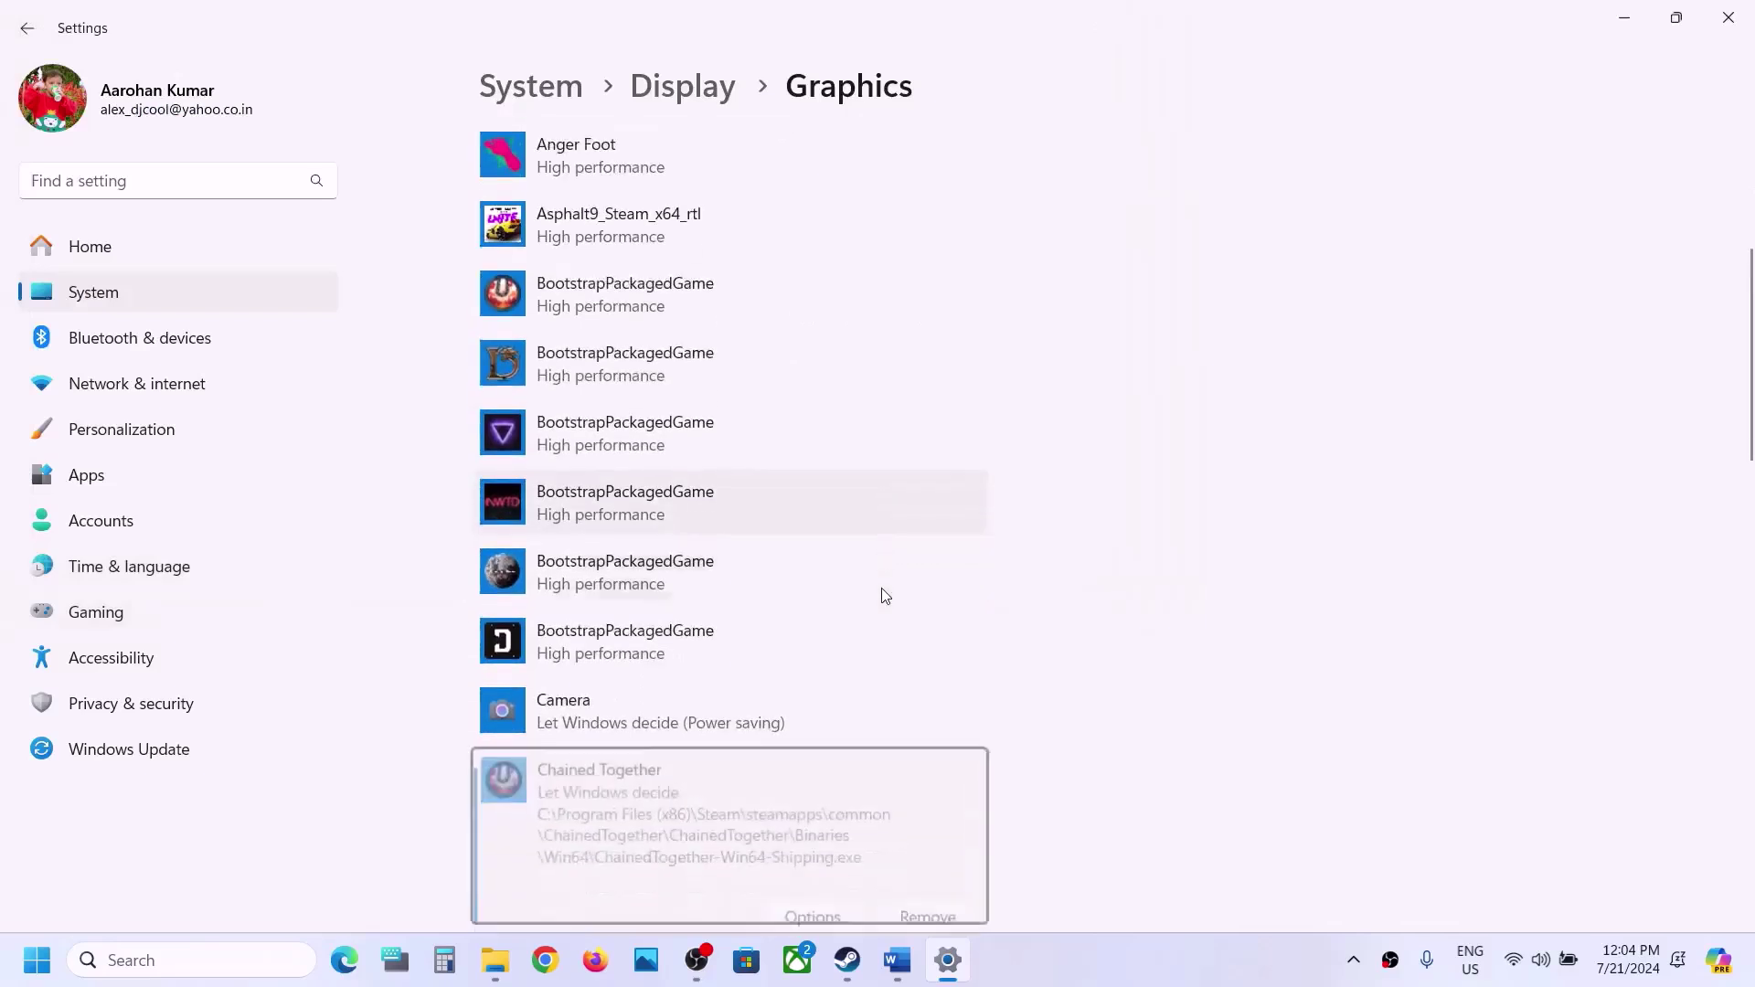
left_click(837, 836)
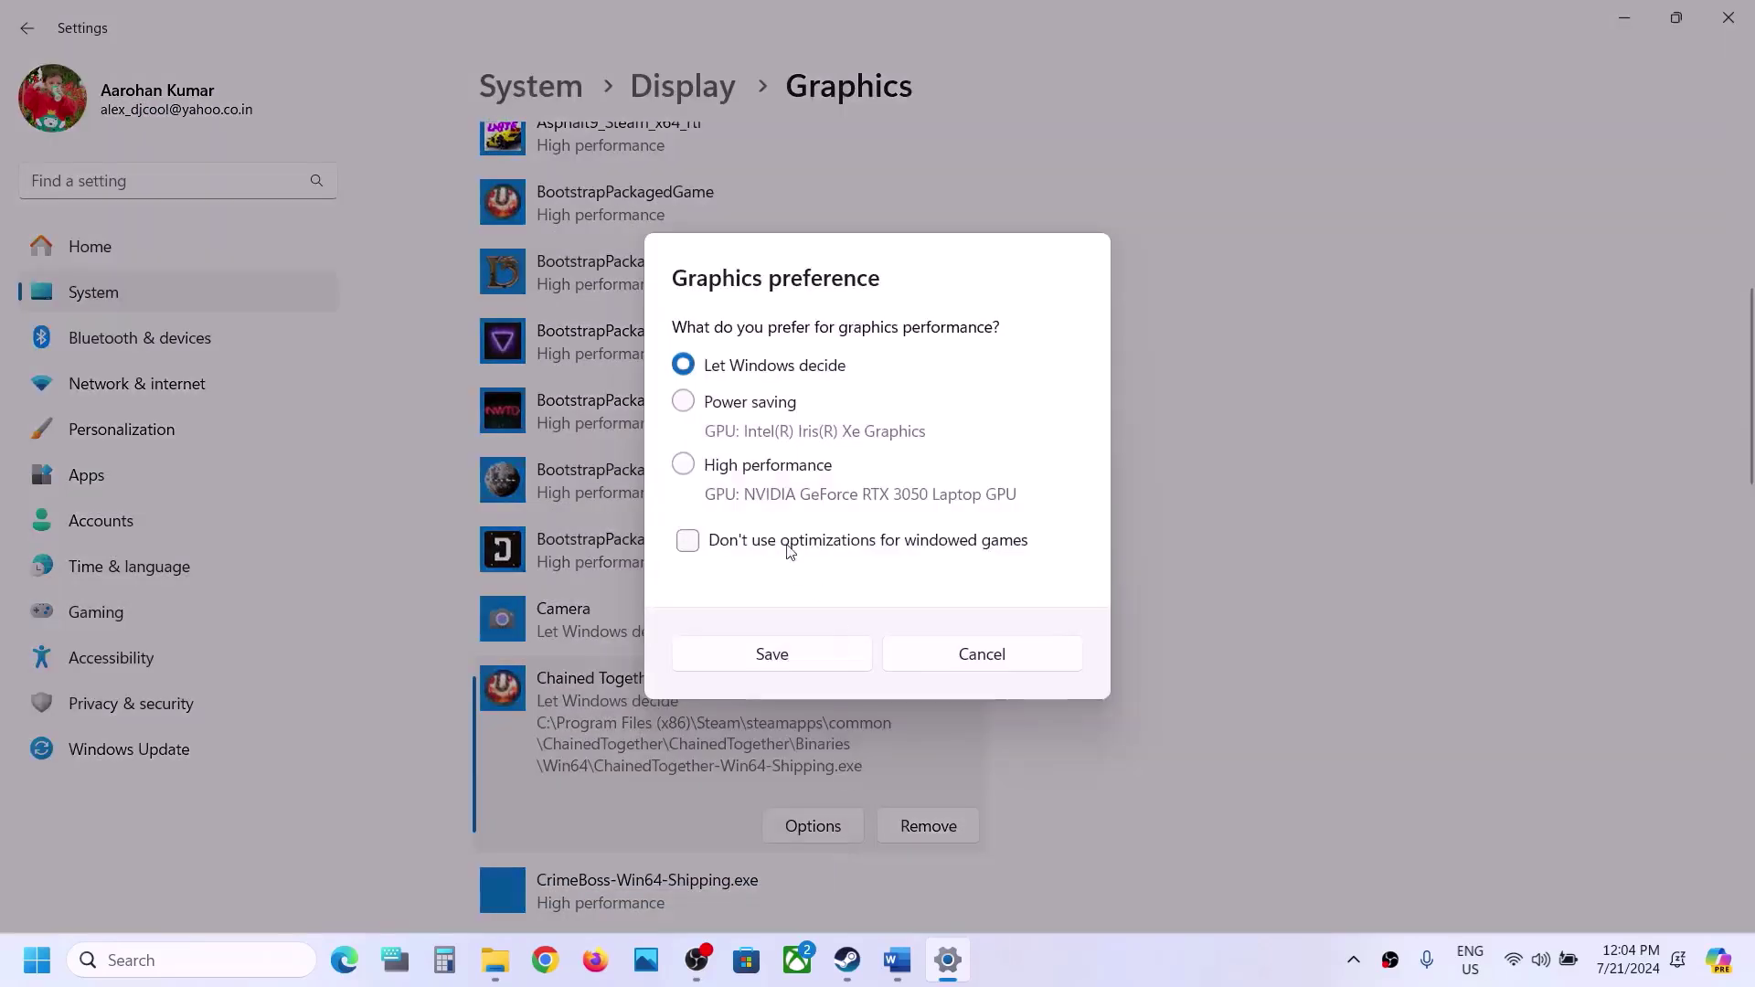
left_click(746, 475)
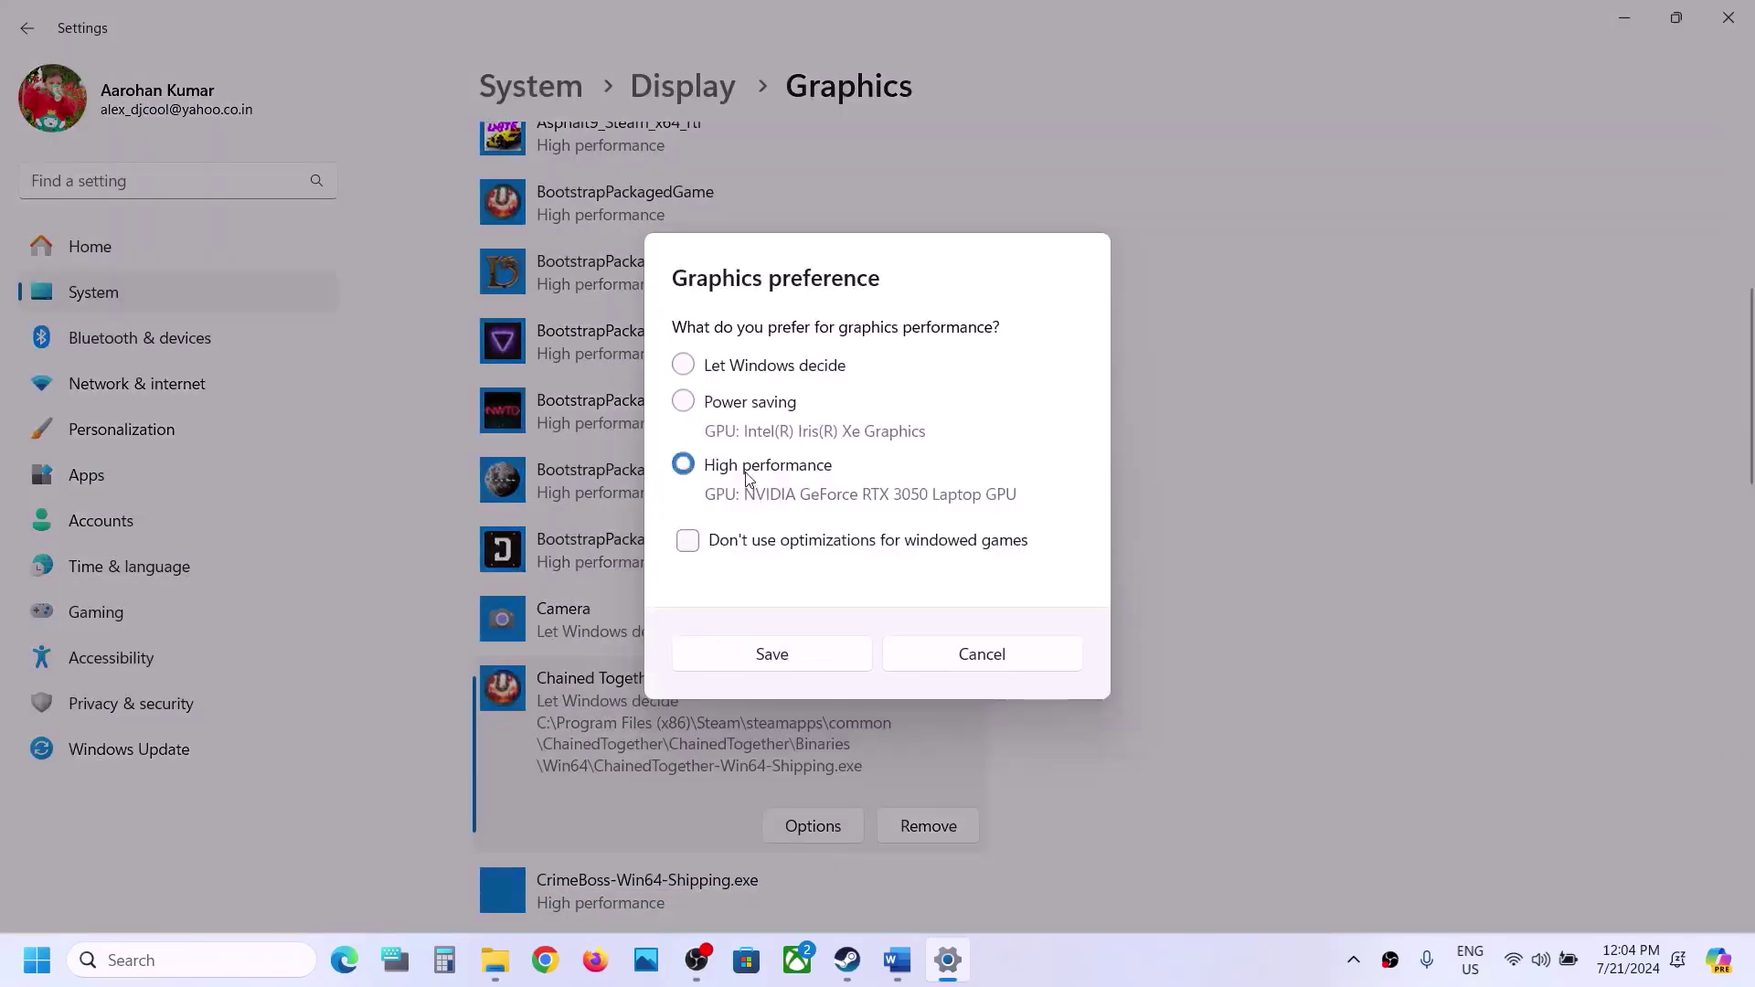
left_click(816, 658)
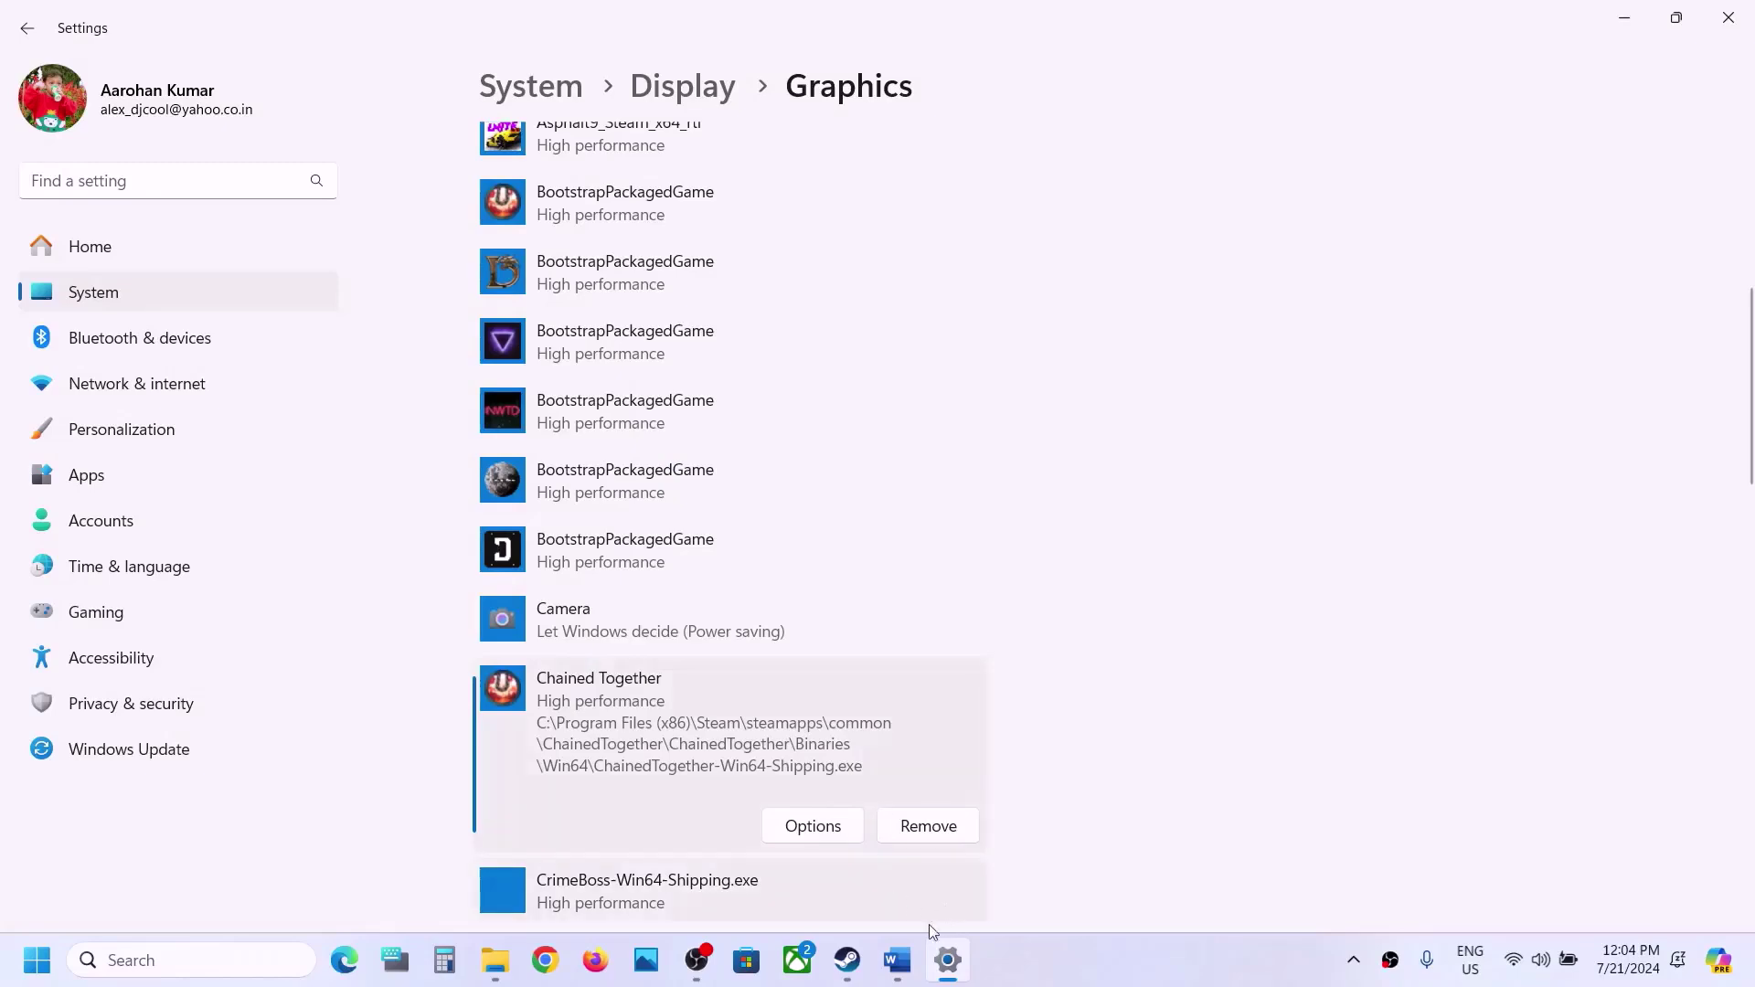
Highlight 'graphics cards' in the notes and launch Device Manager from the Start right-click menu.
left_click(907, 967)
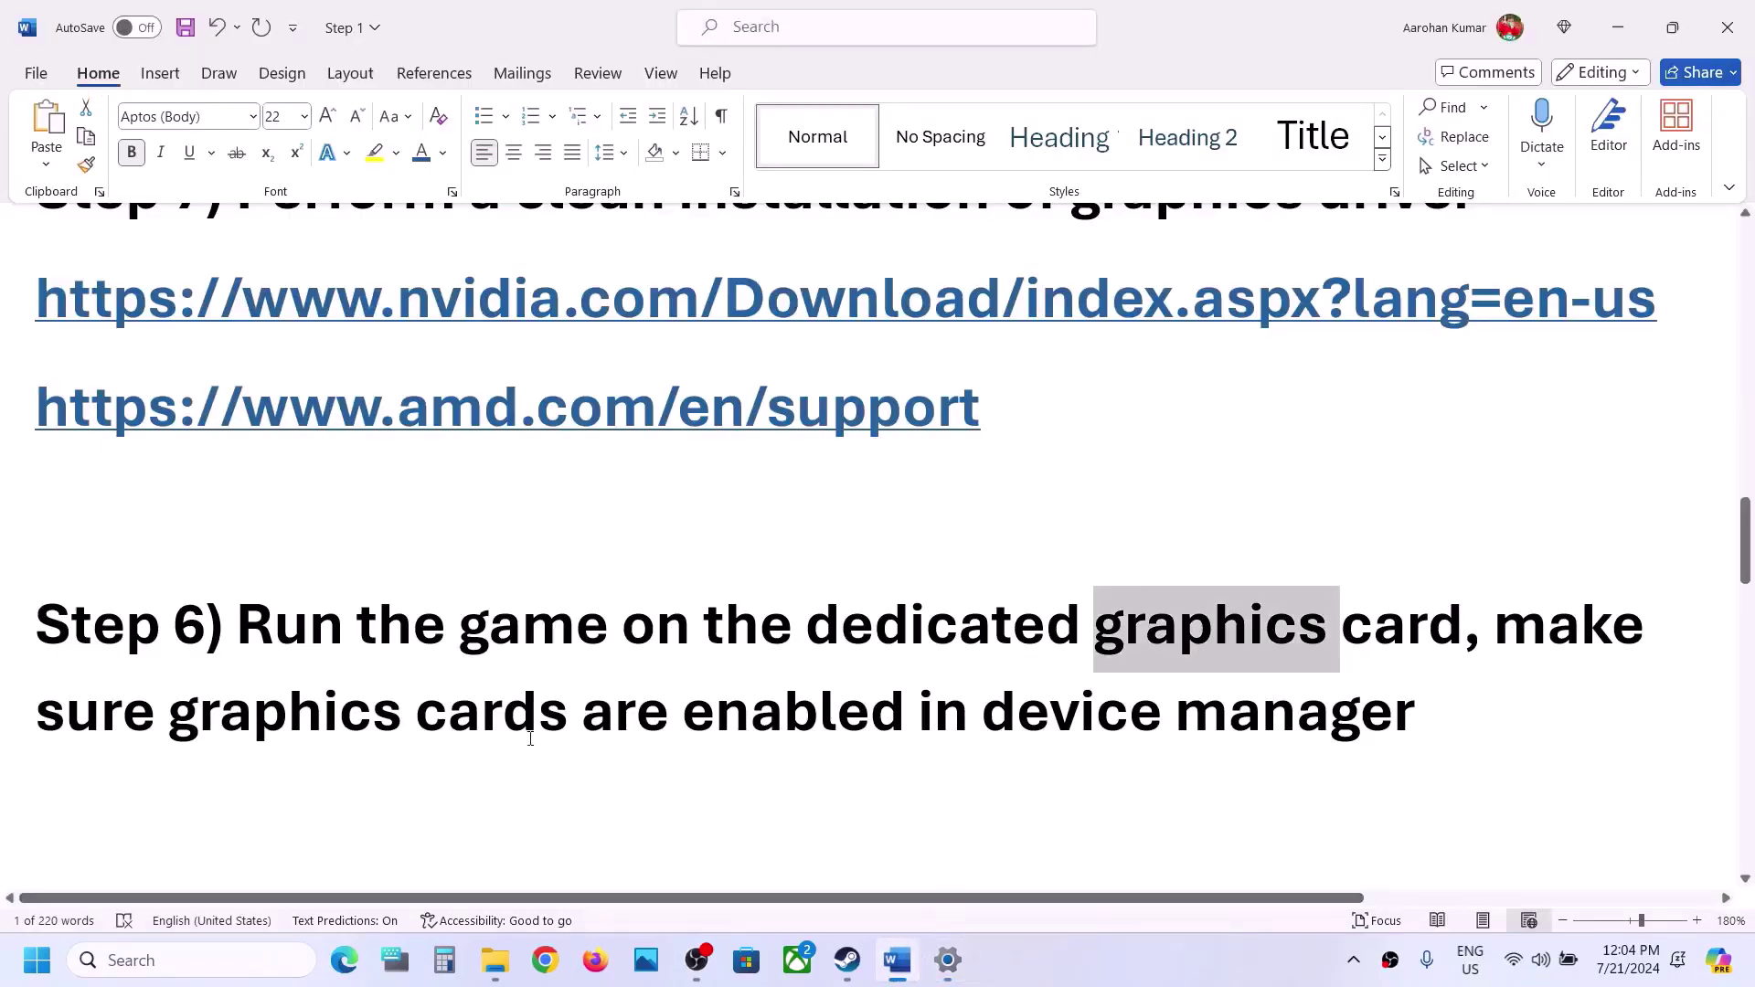
left_click_drag(303, 722, 674, 722)
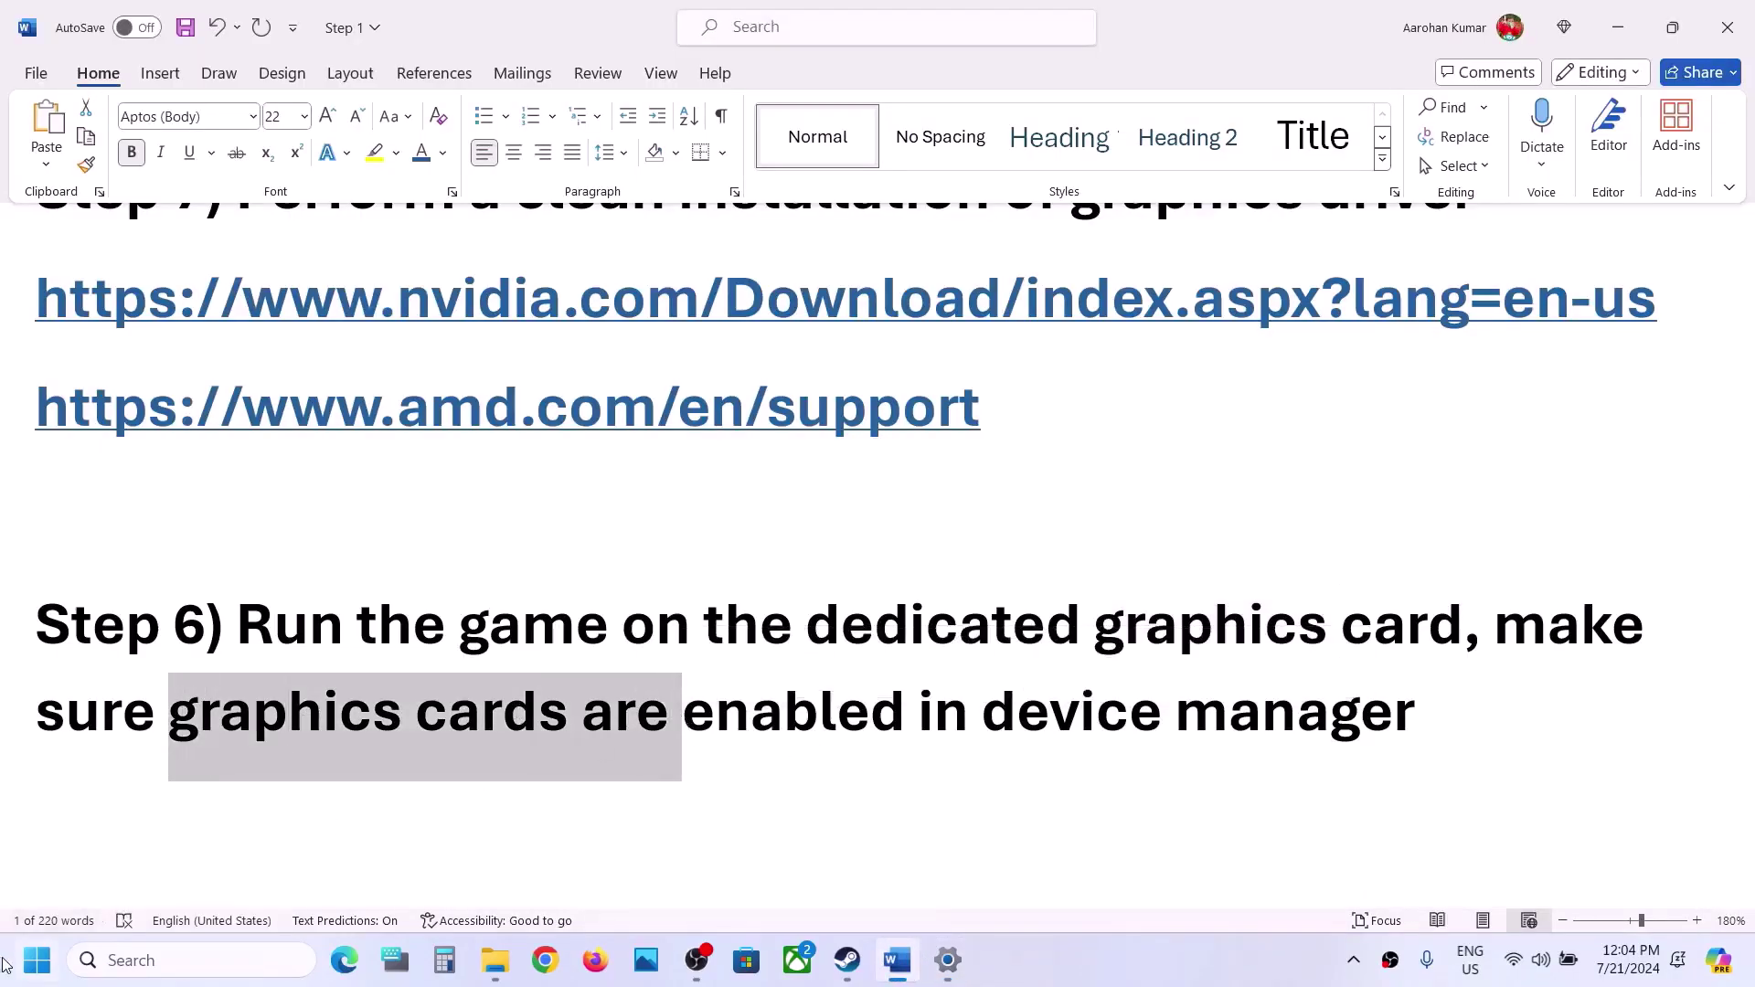
right_click(28, 976)
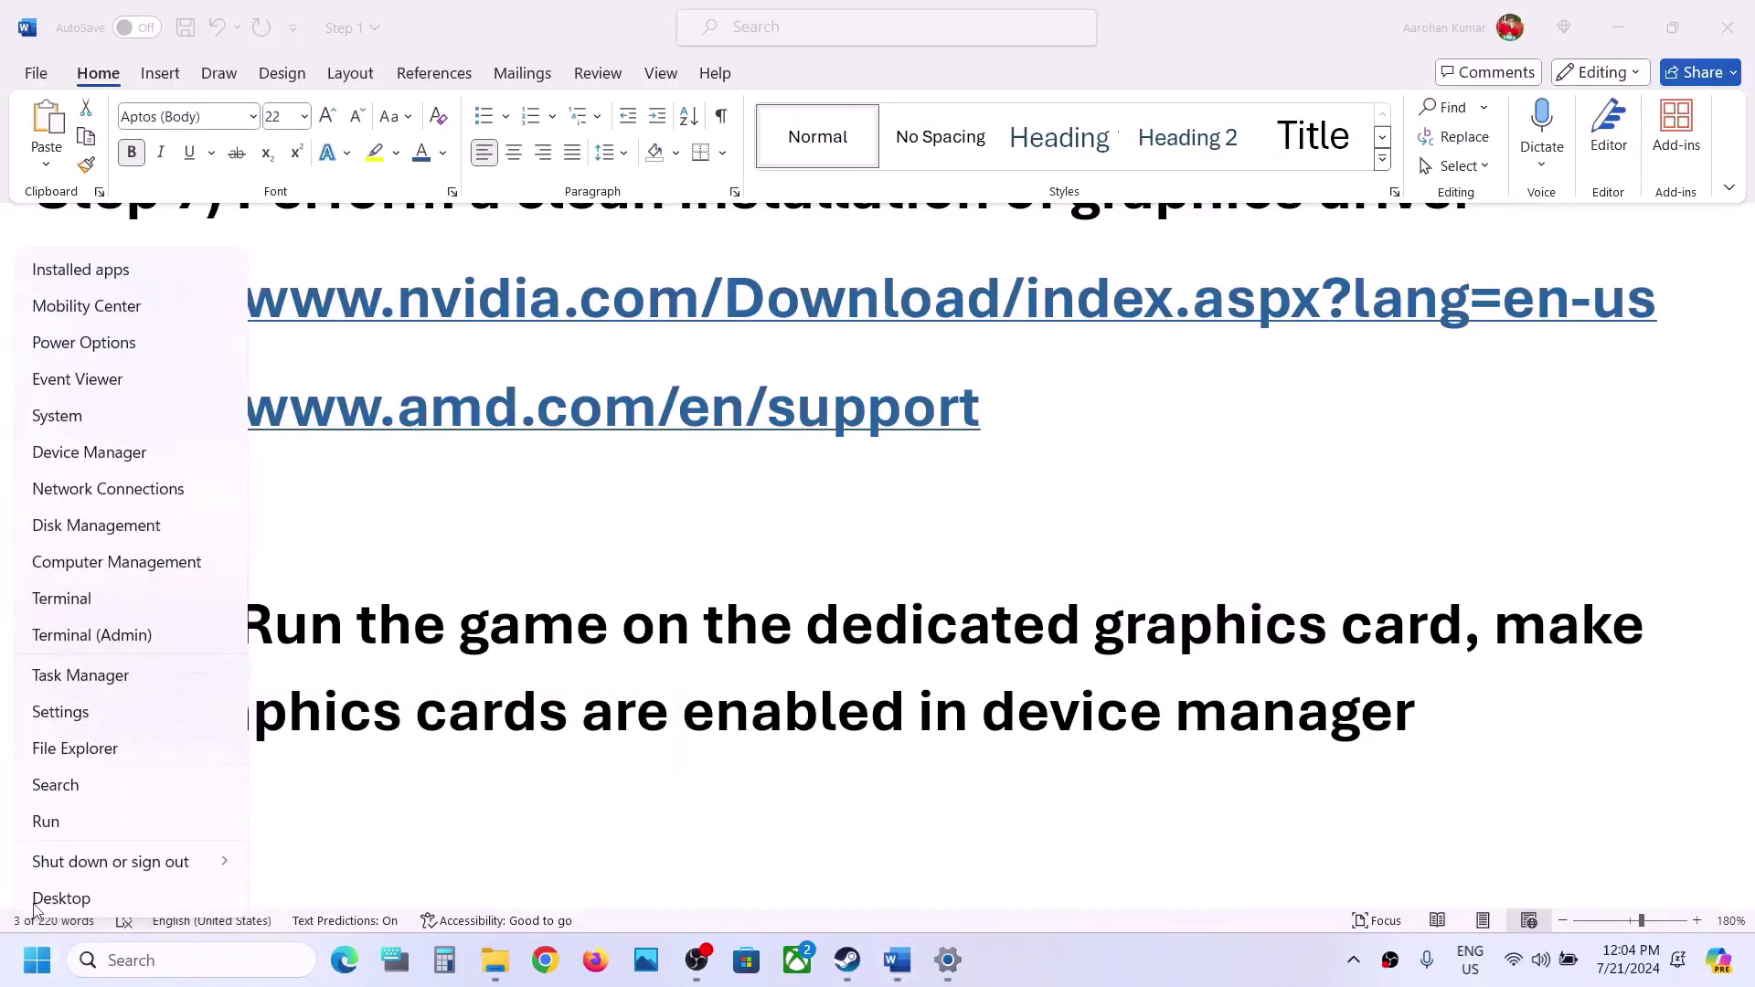
left_click(74, 460)
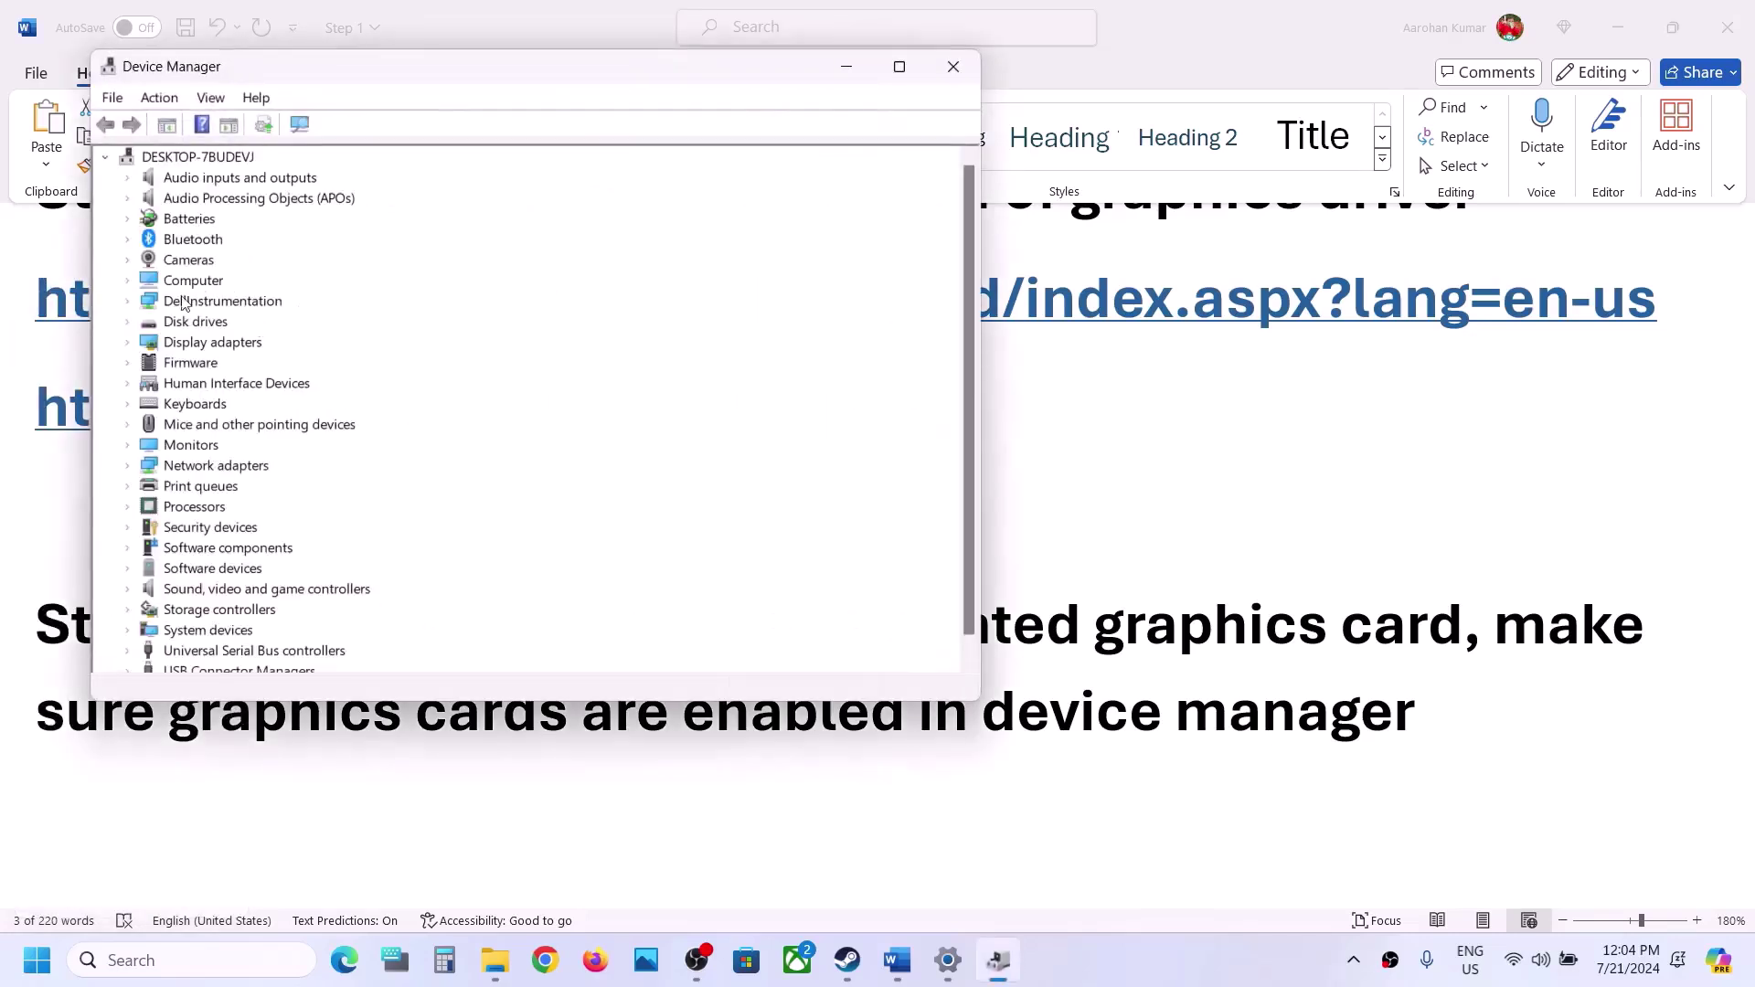
Expand Display adapters and check the Intel Iris Xe and NVIDIA GeForce RTX 3050 adapters.
left_click(128, 343)
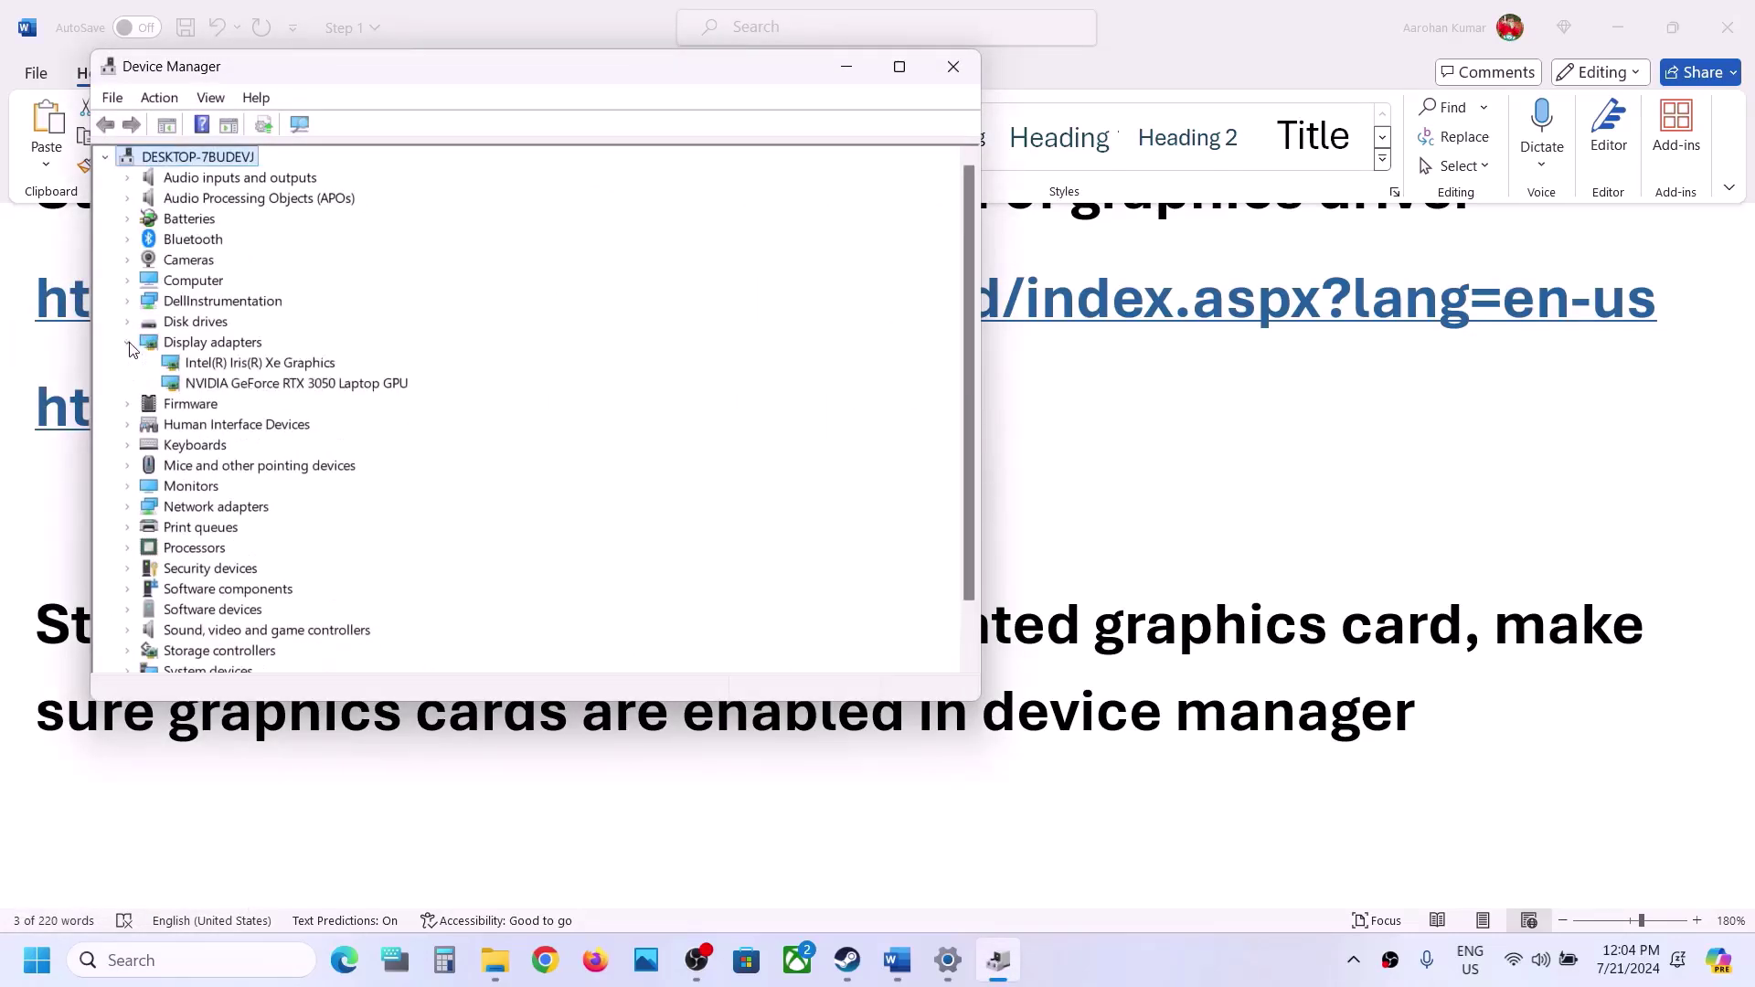
left_click(255, 382)
right_click(255, 369)
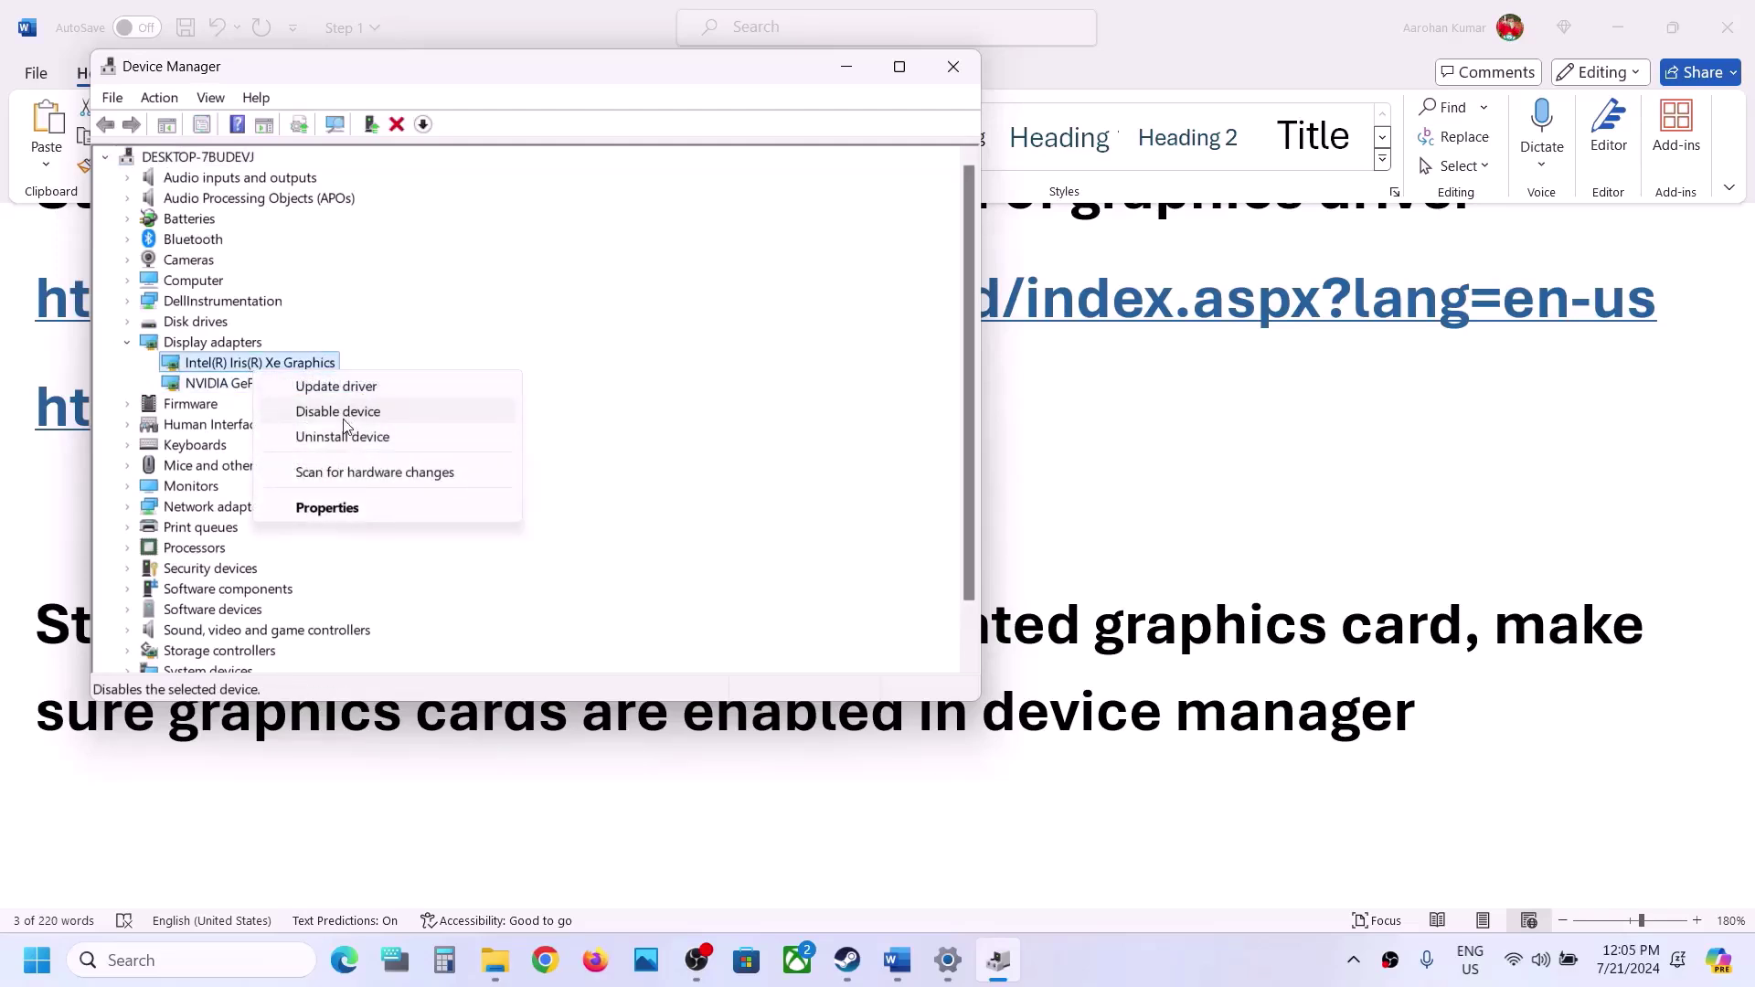
right_click(252, 367)
left_click(226, 391)
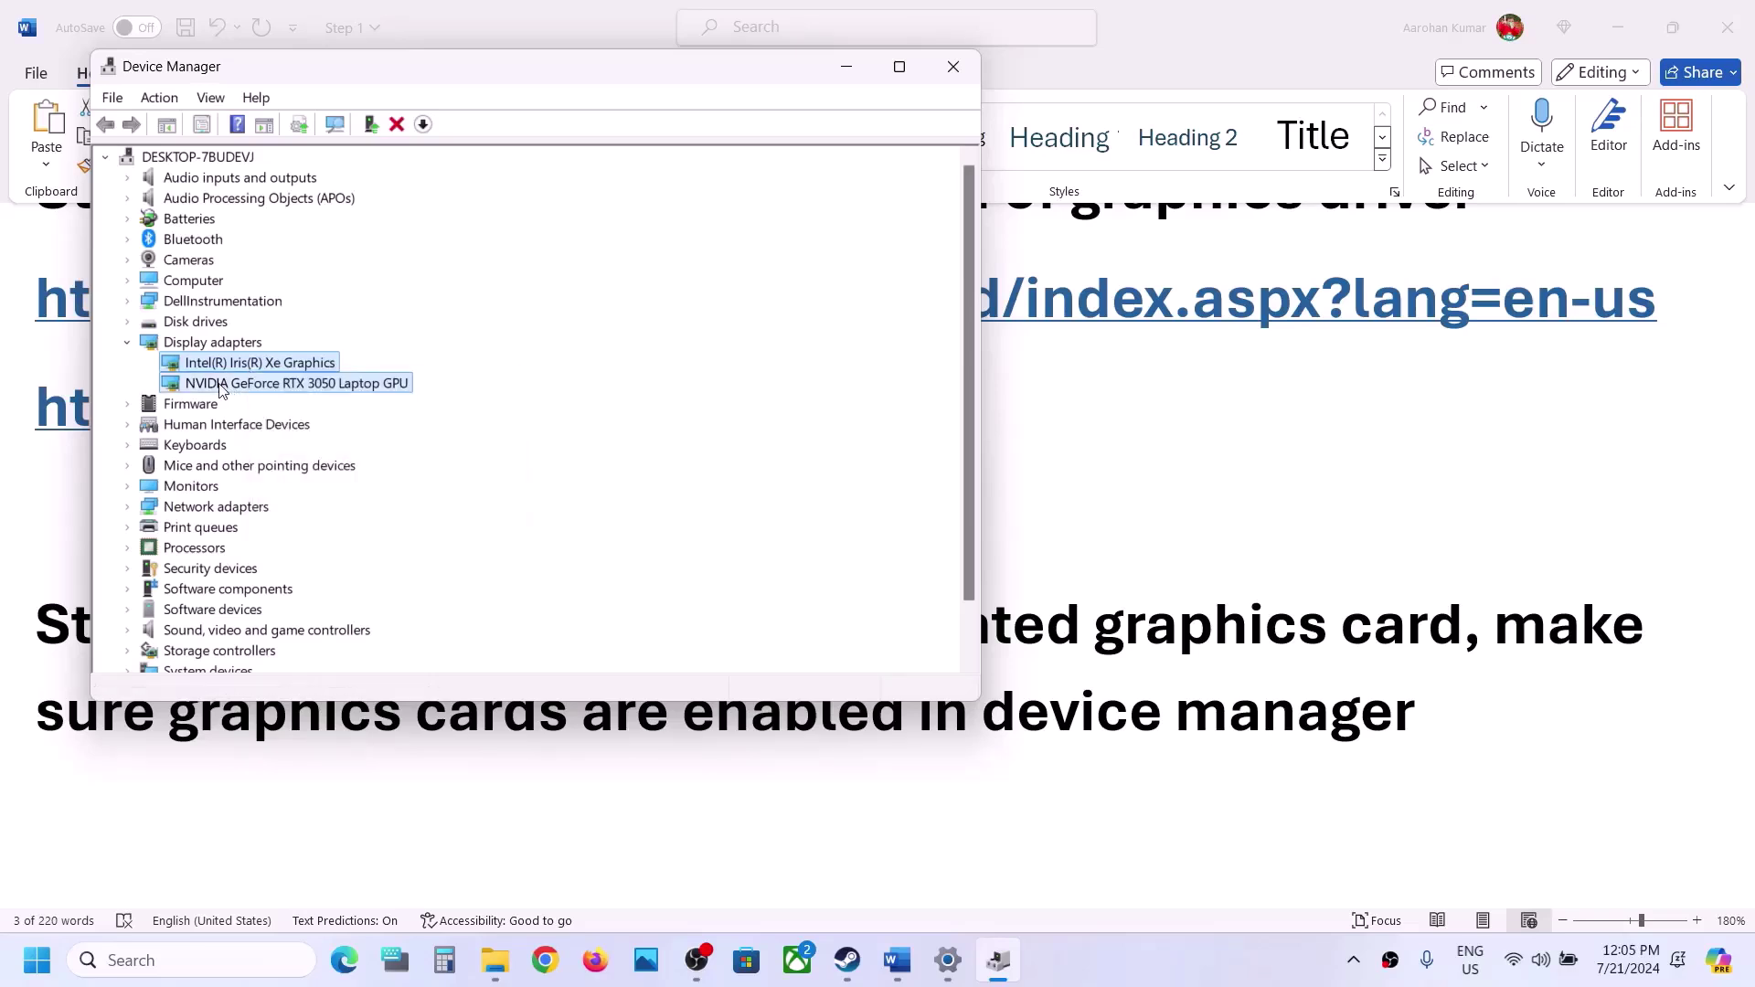
left_click(243, 360)
left_click(289, 387)
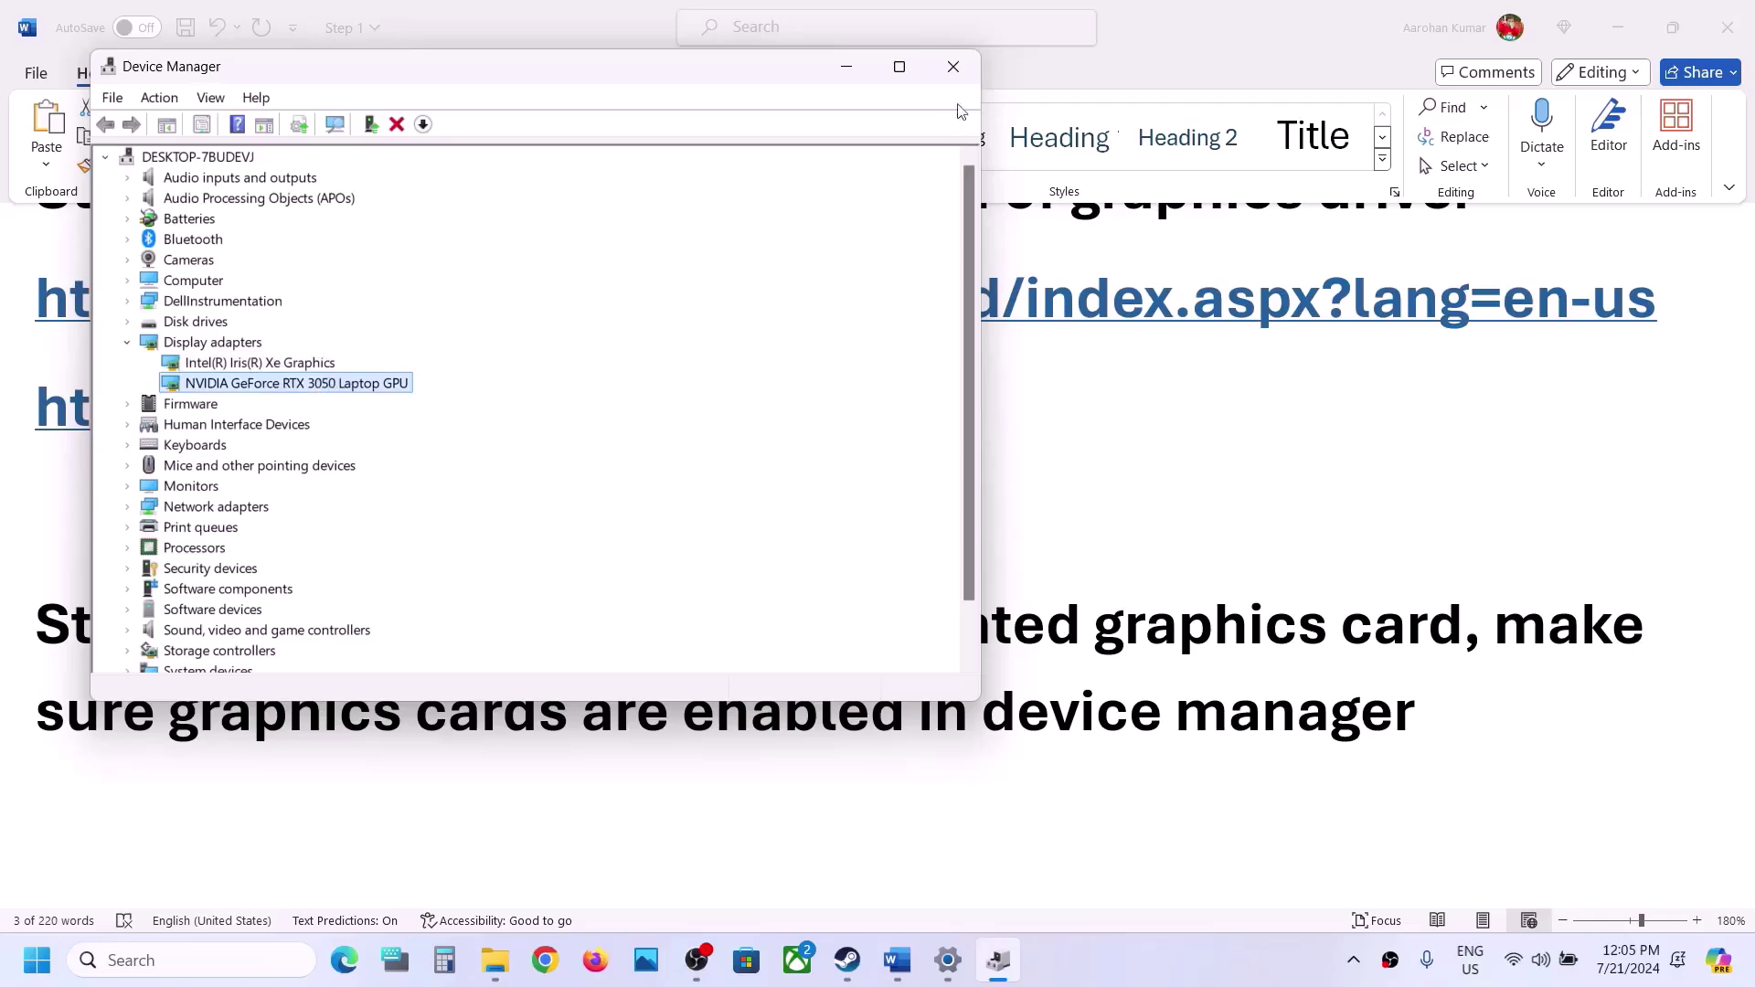
Close Device Manager and verify Chained Together's files via Properties > Installed Files in Steam.
left_click(954, 66)
scroll(825, 384, "down", 3)
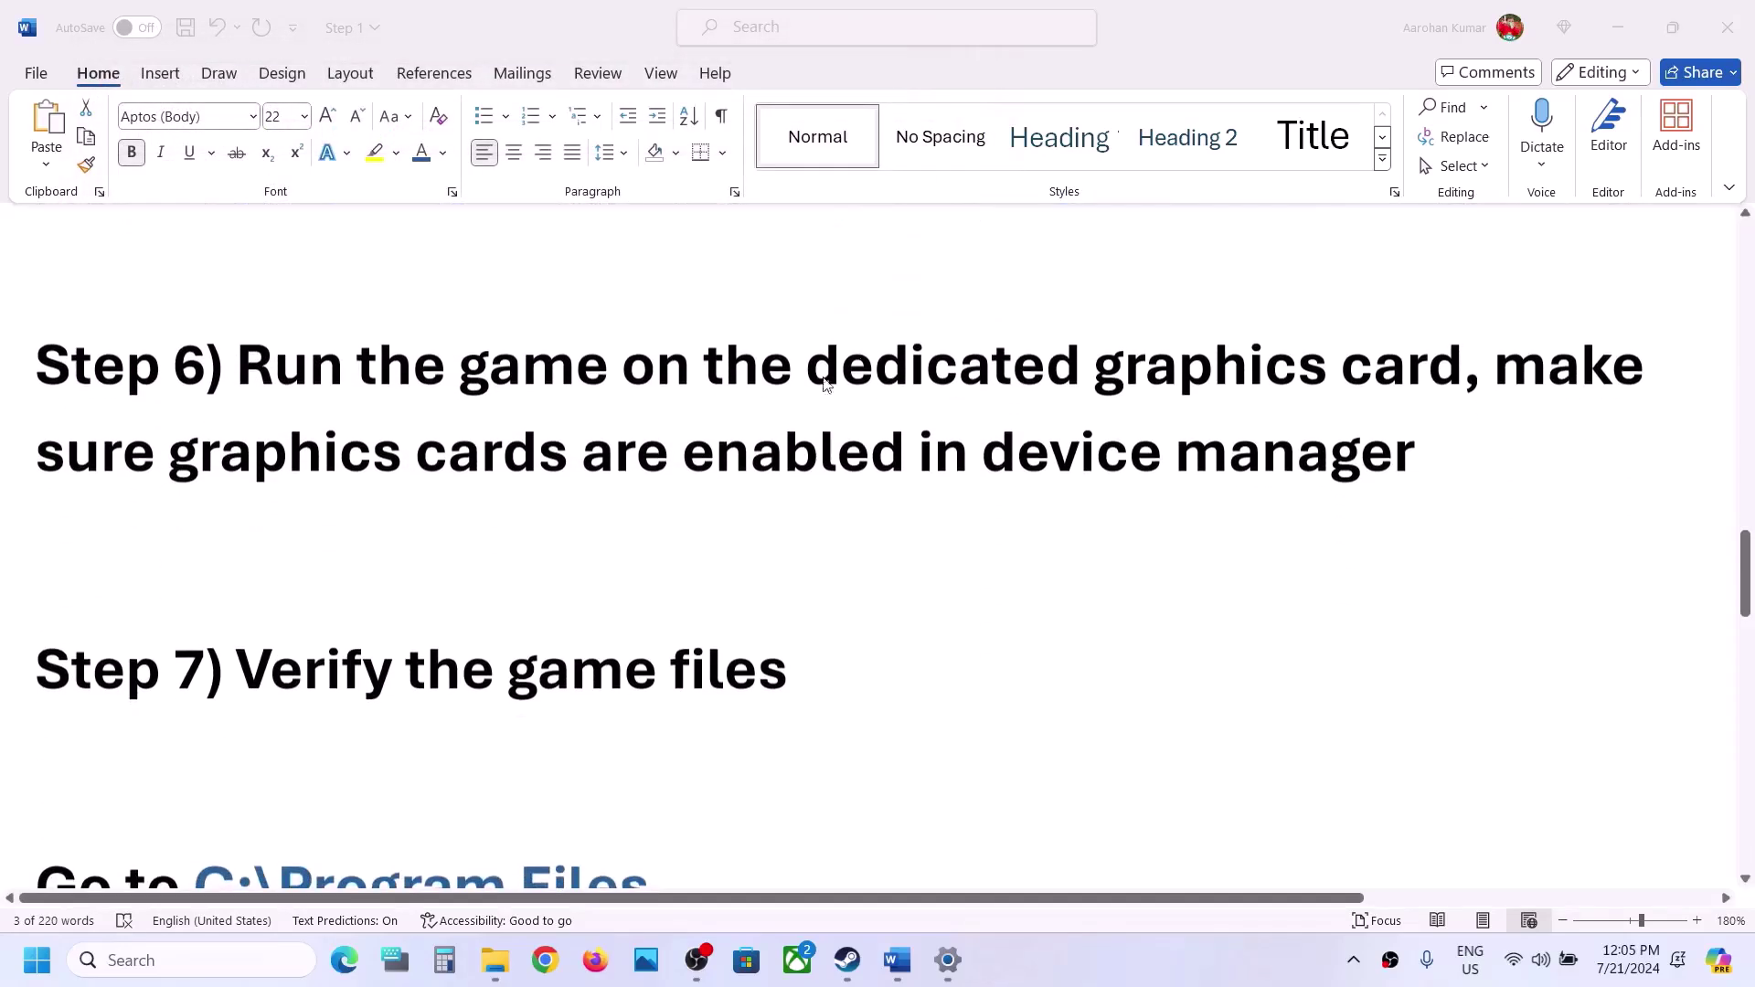
left_click(848, 960)
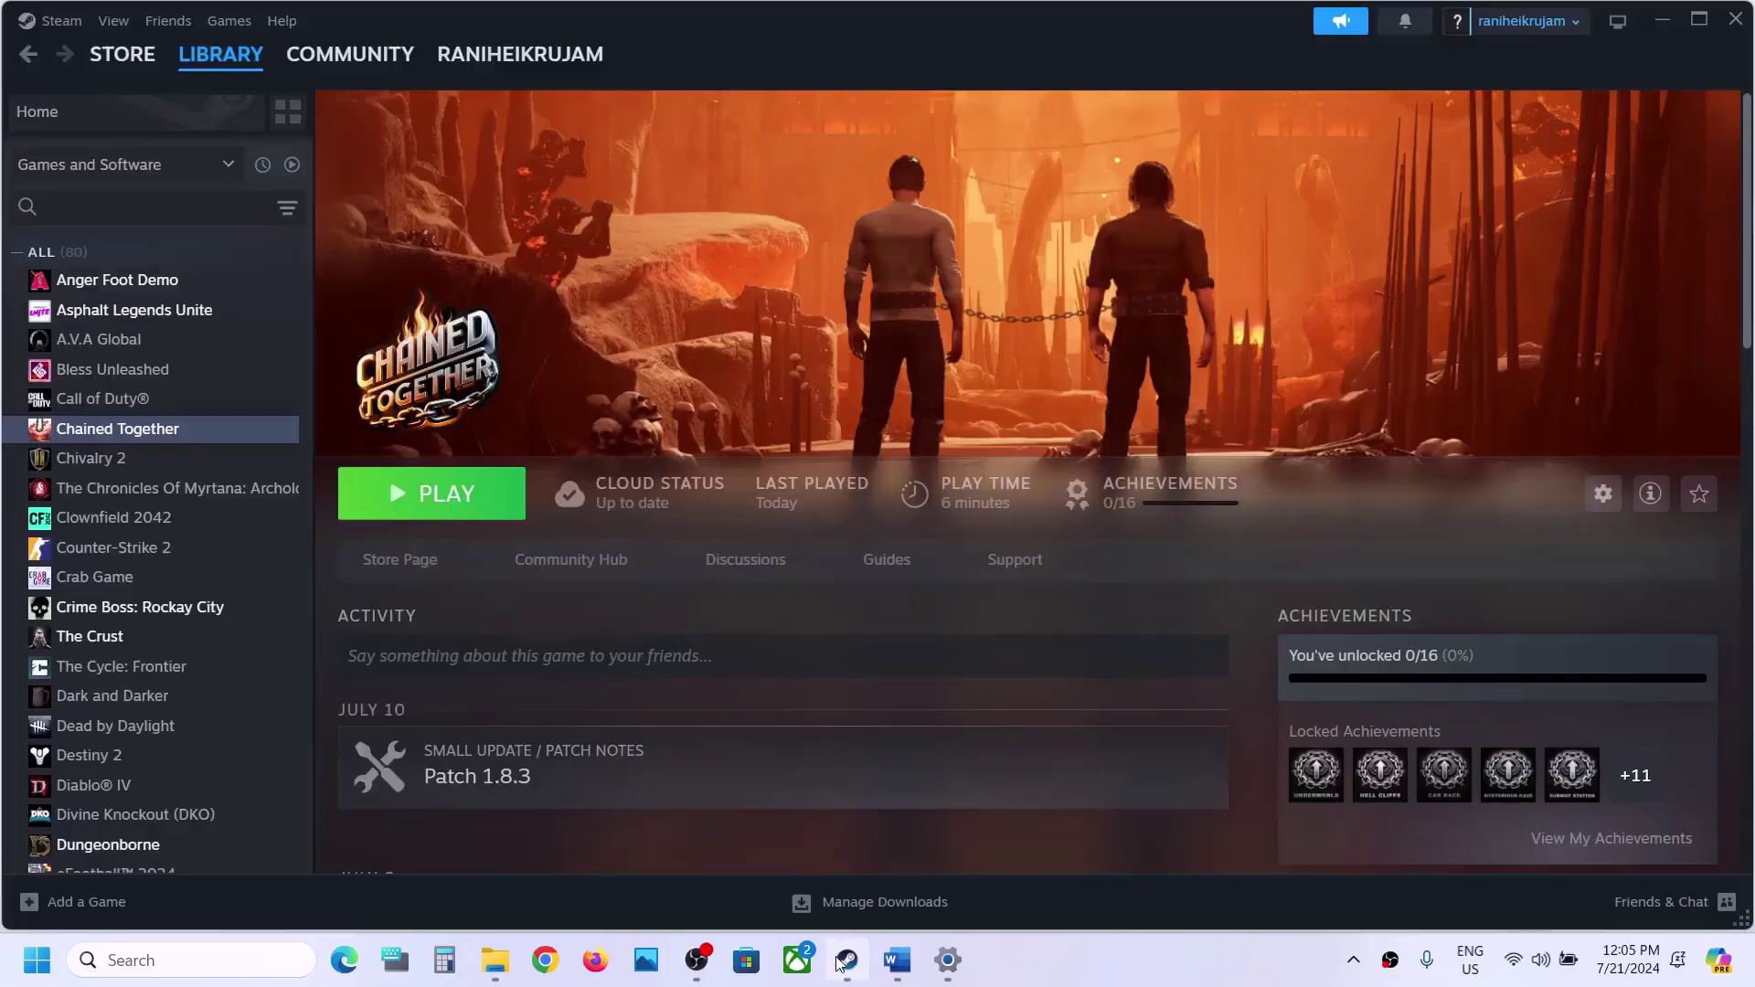
right_click(185, 441)
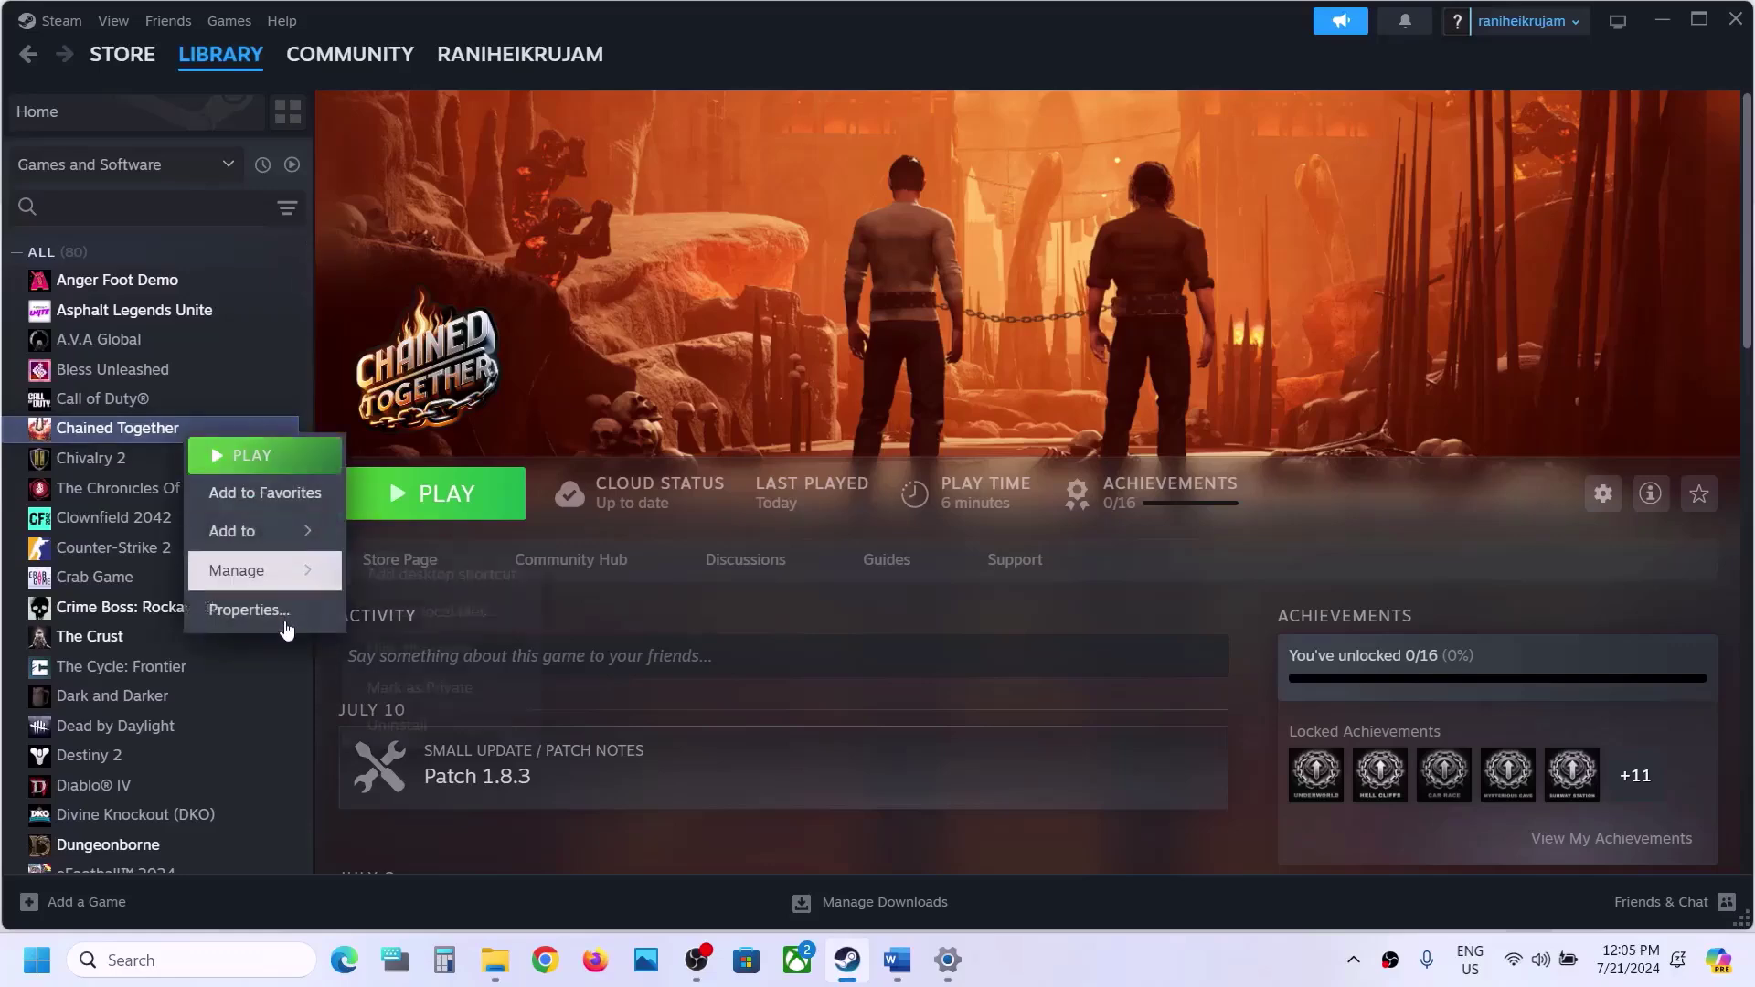
left_click(243, 607)
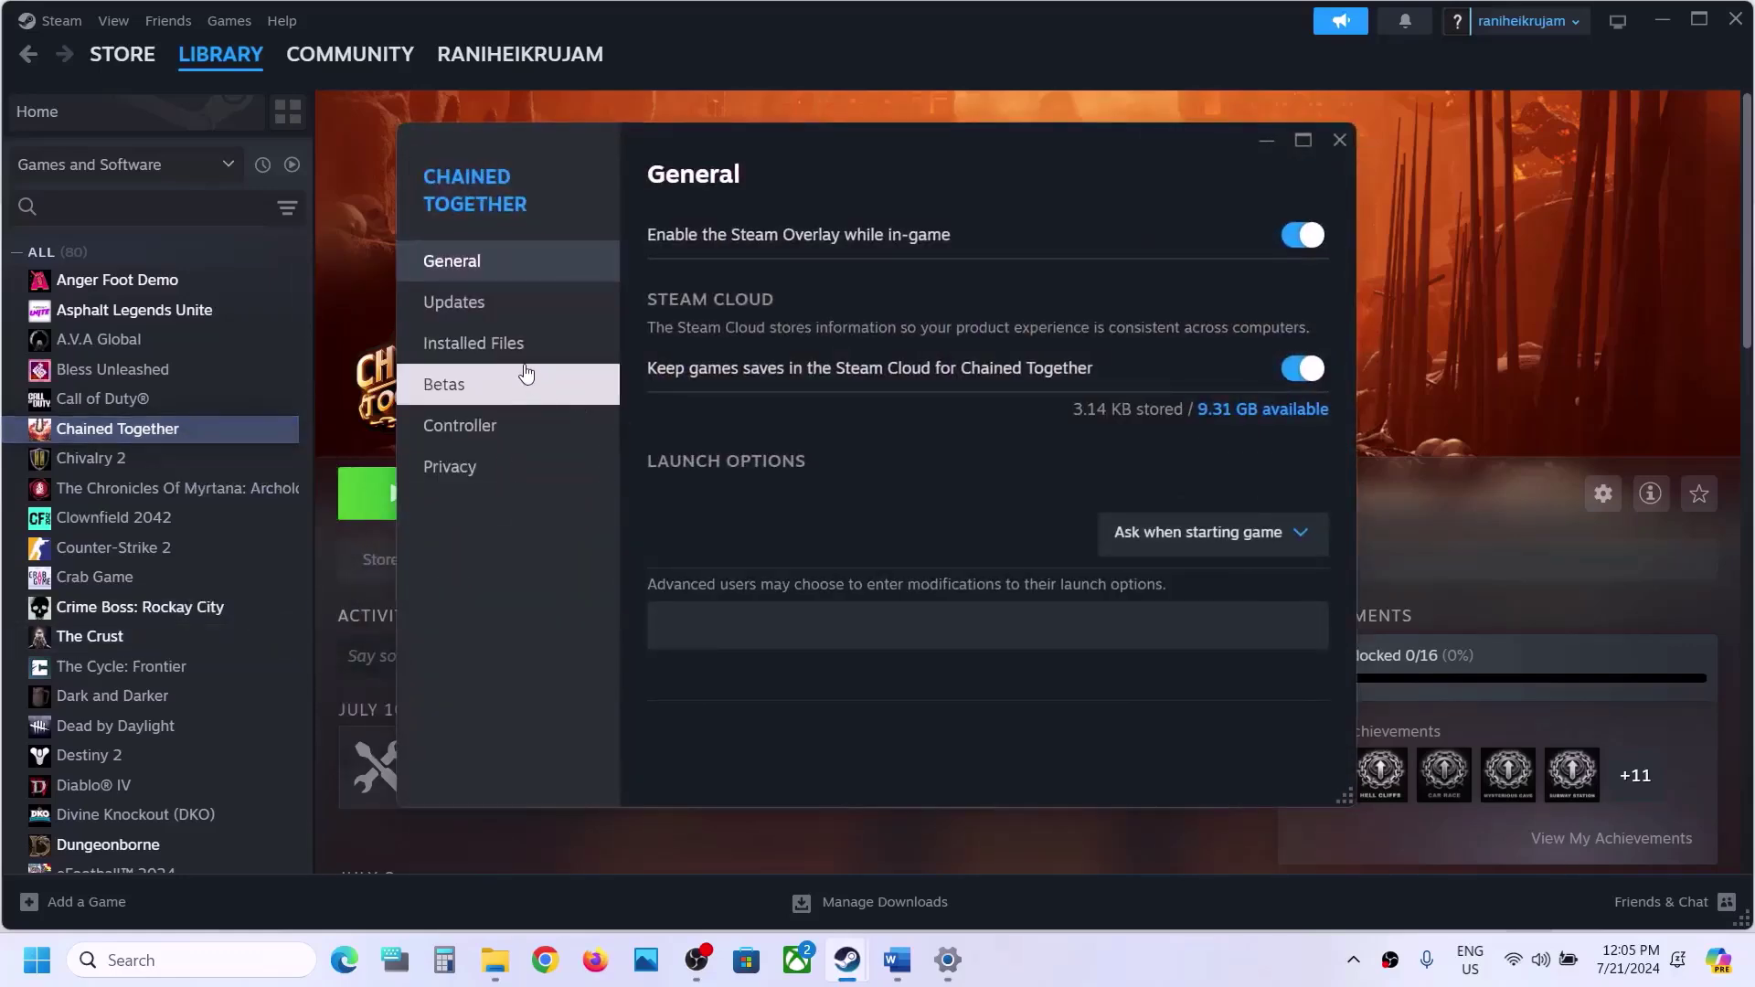
left_click(517, 345)
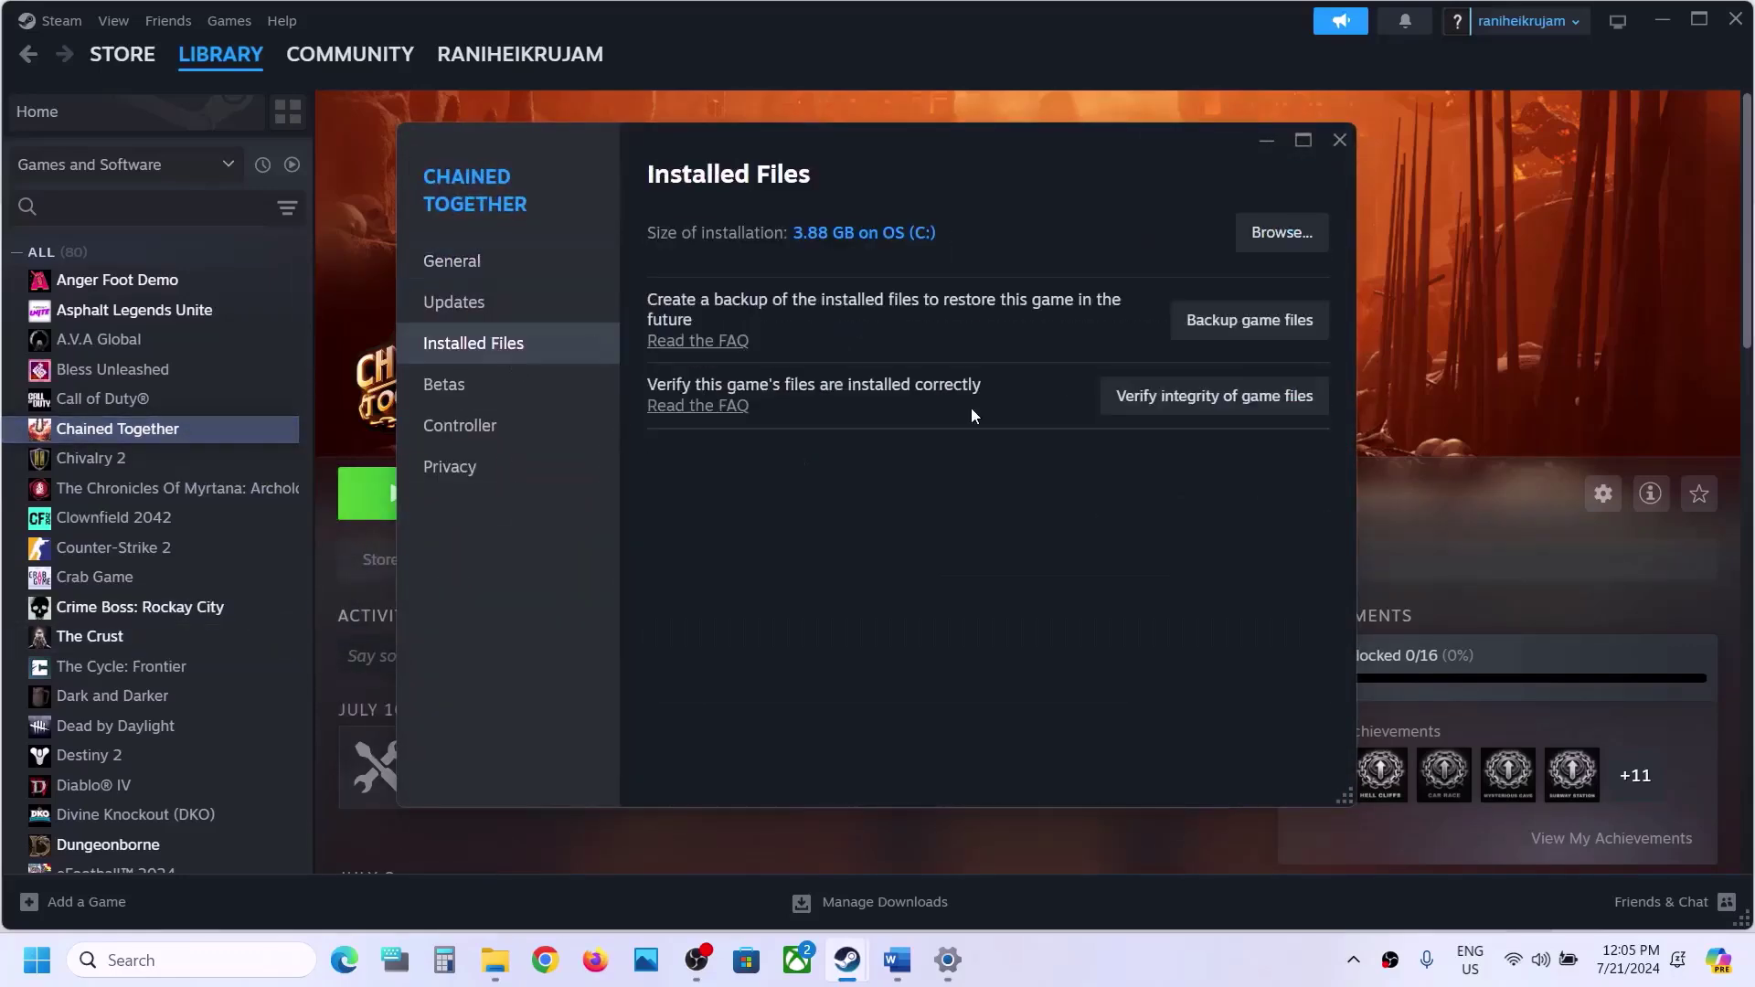
left_click(1202, 416)
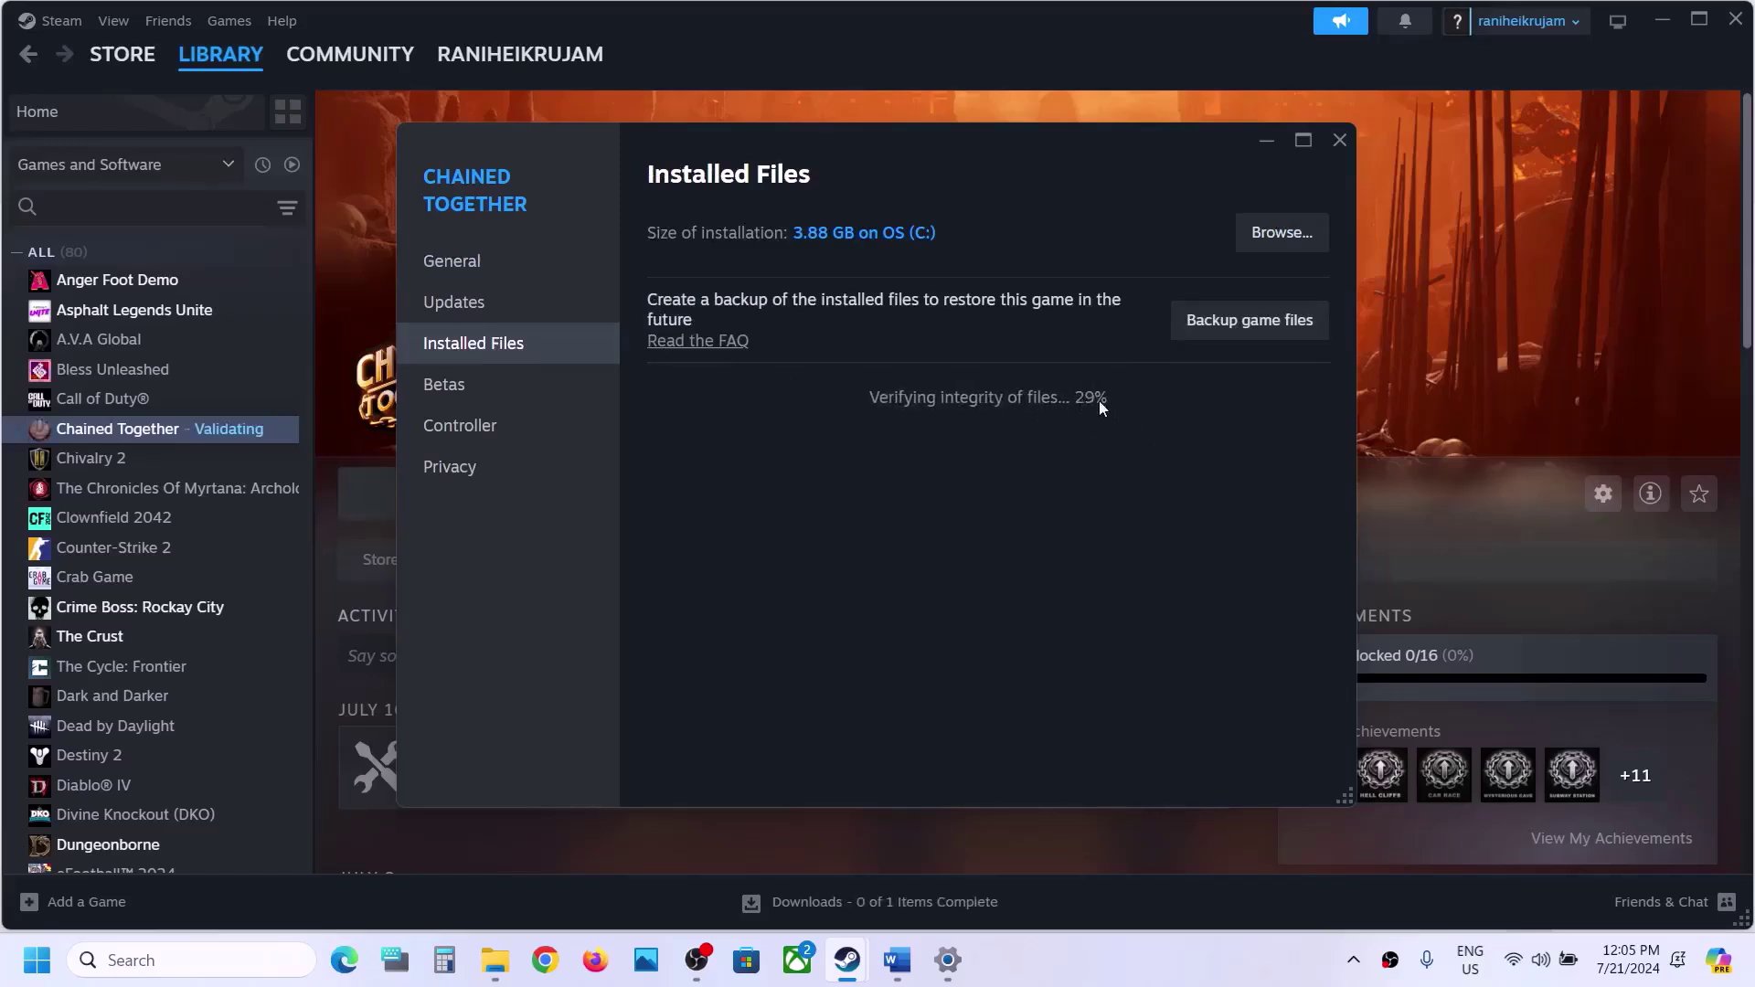
left_click(897, 959)
Highlight the game install path in the notes and browse to C:\Program Files (x86)\Steam.
scroll(736, 677, "down", 1)
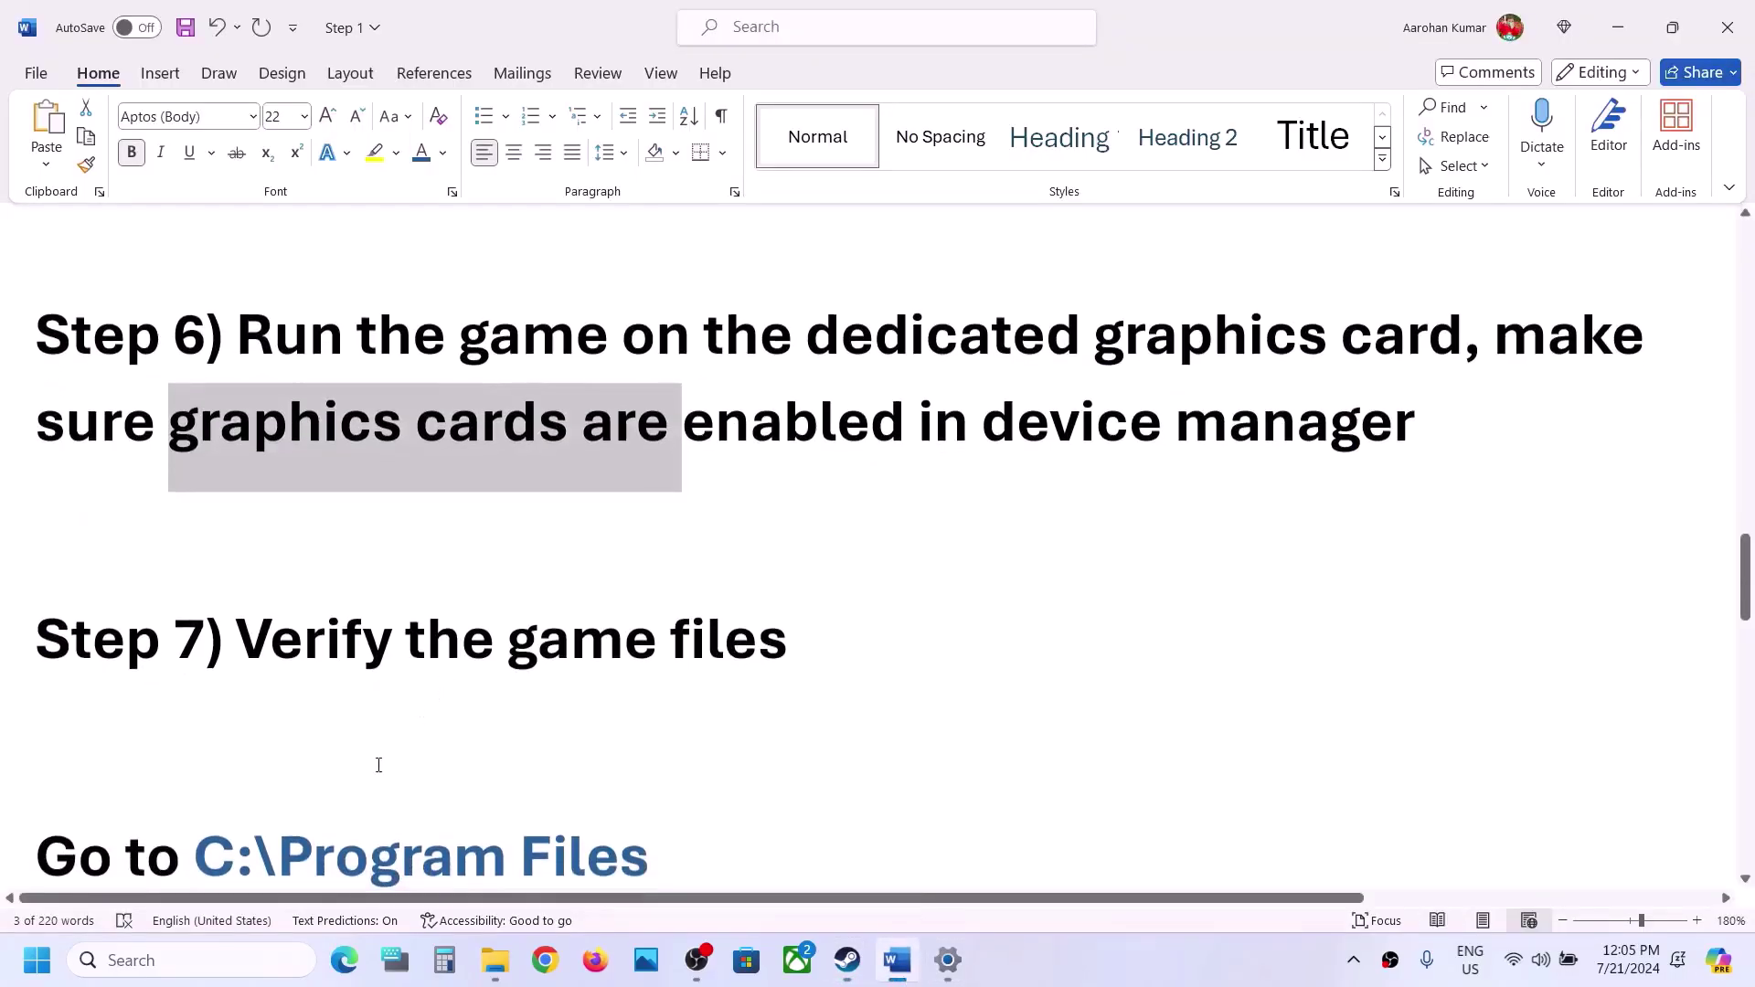
scroll(378, 765, "down", 5)
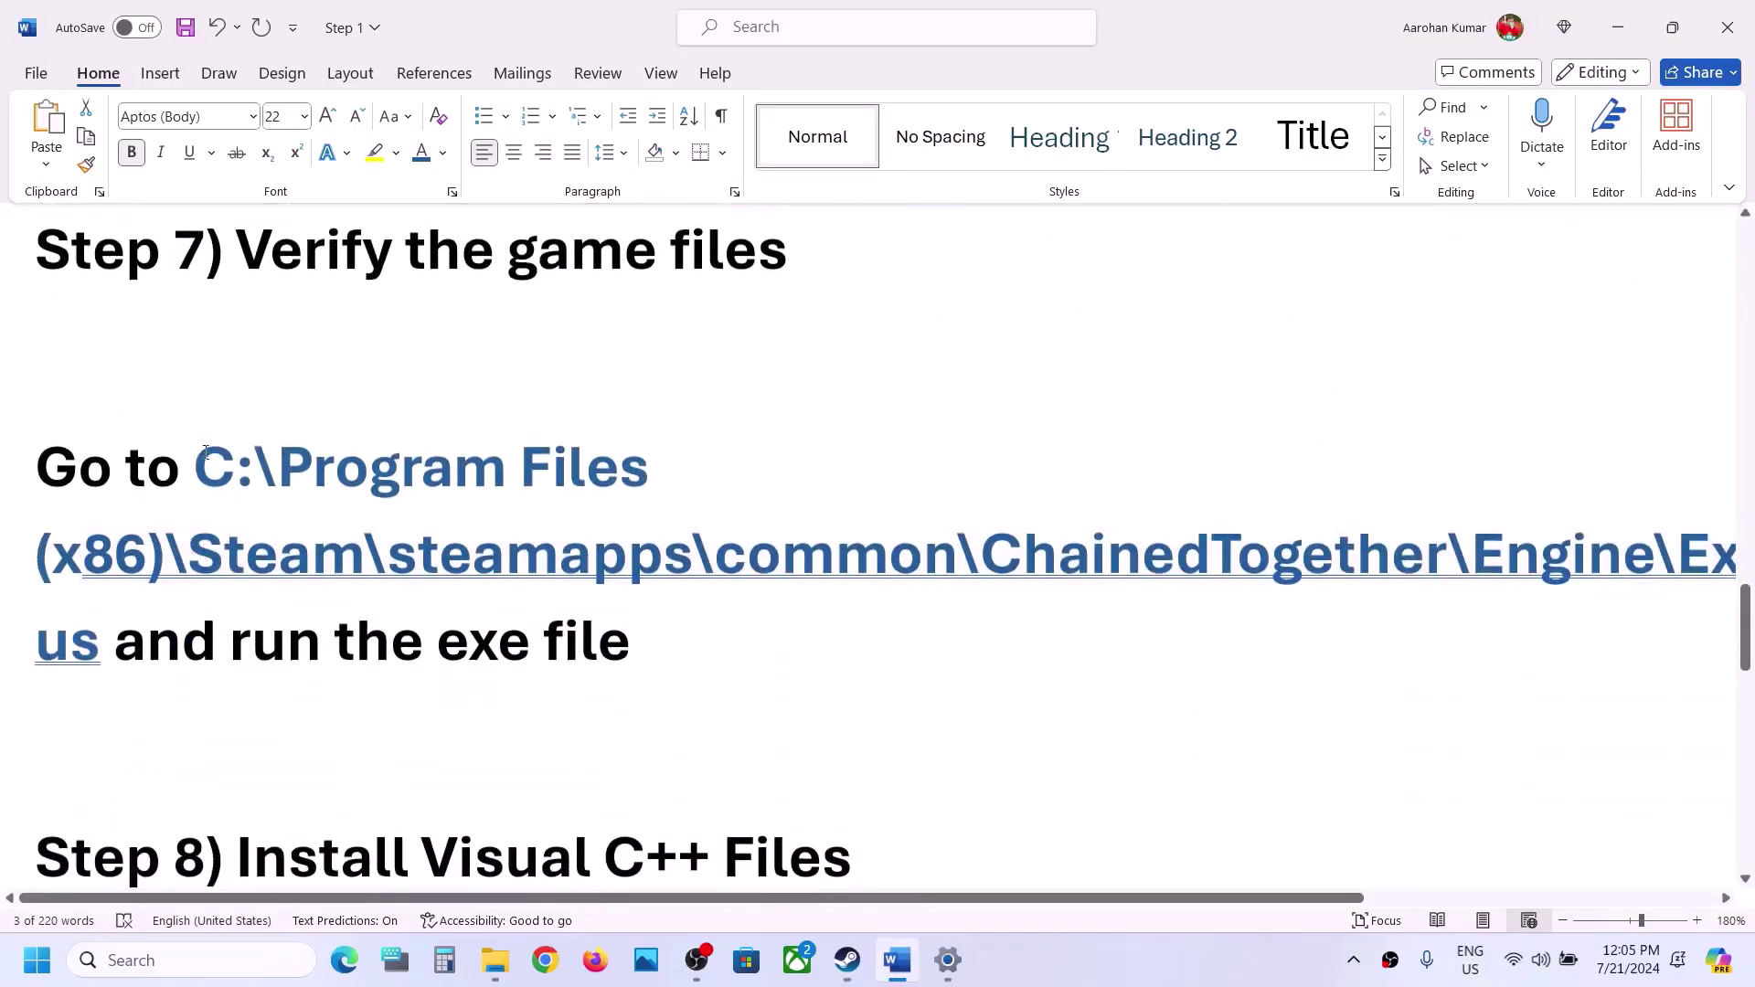
left_click_drag(204, 450, 1447, 558)
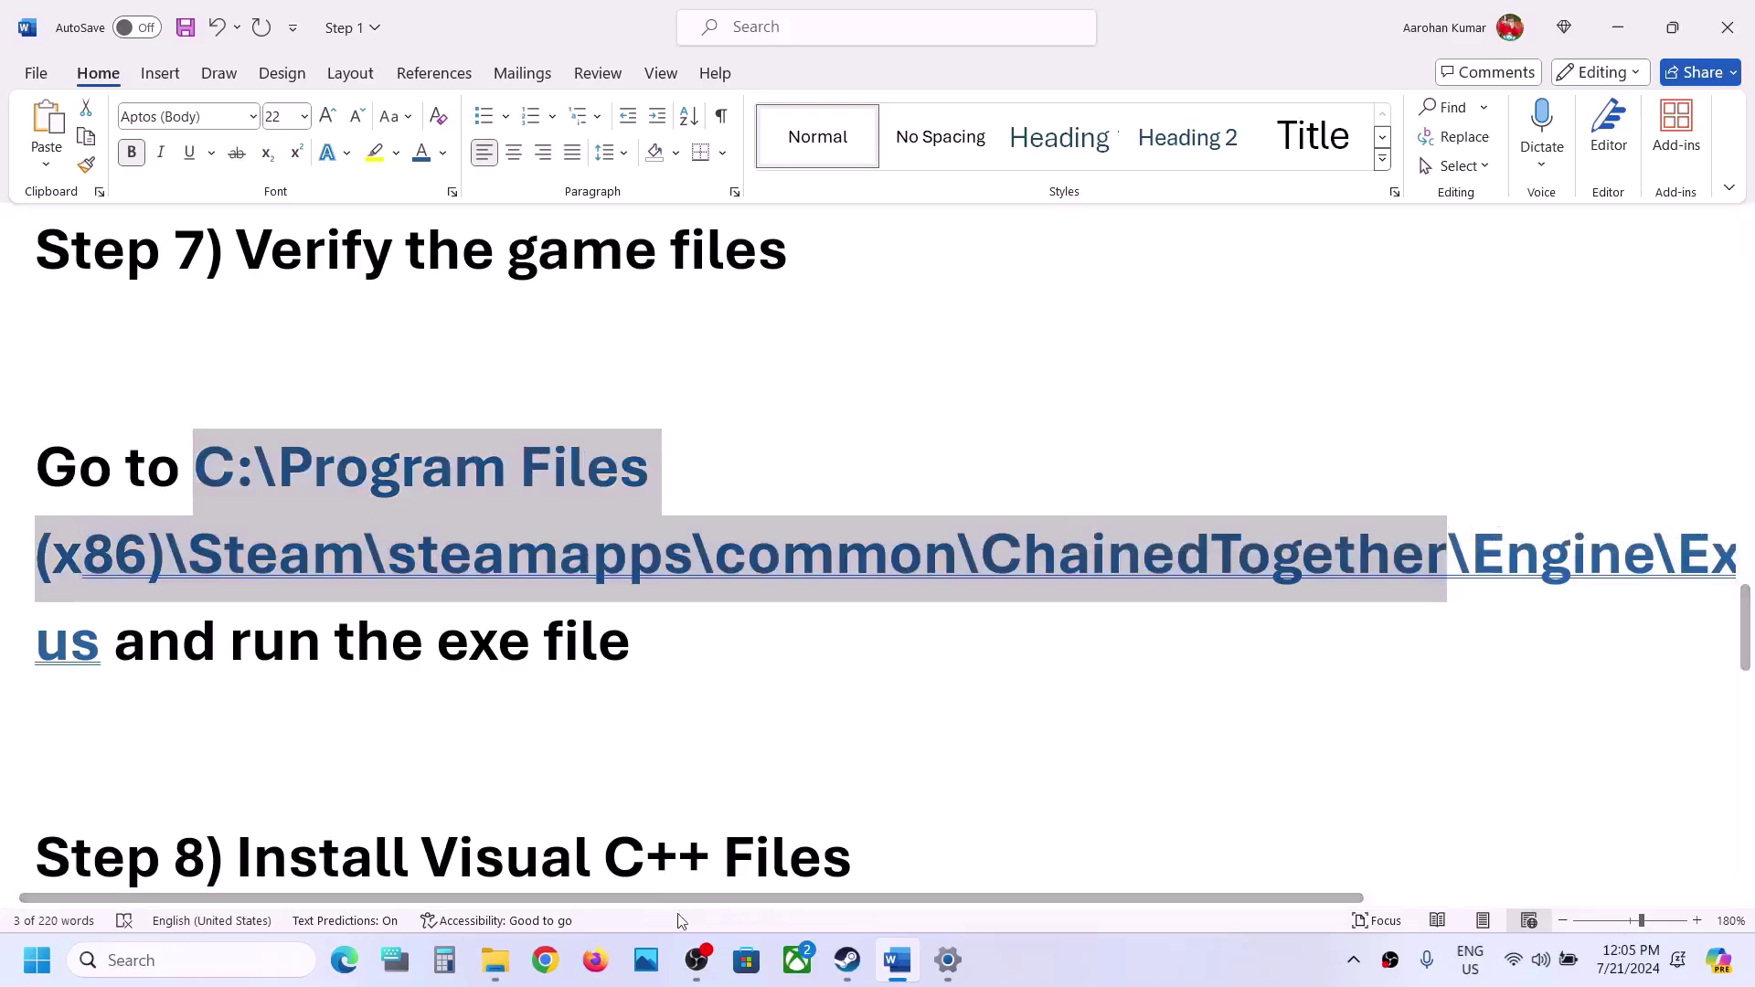
left_click(514, 971)
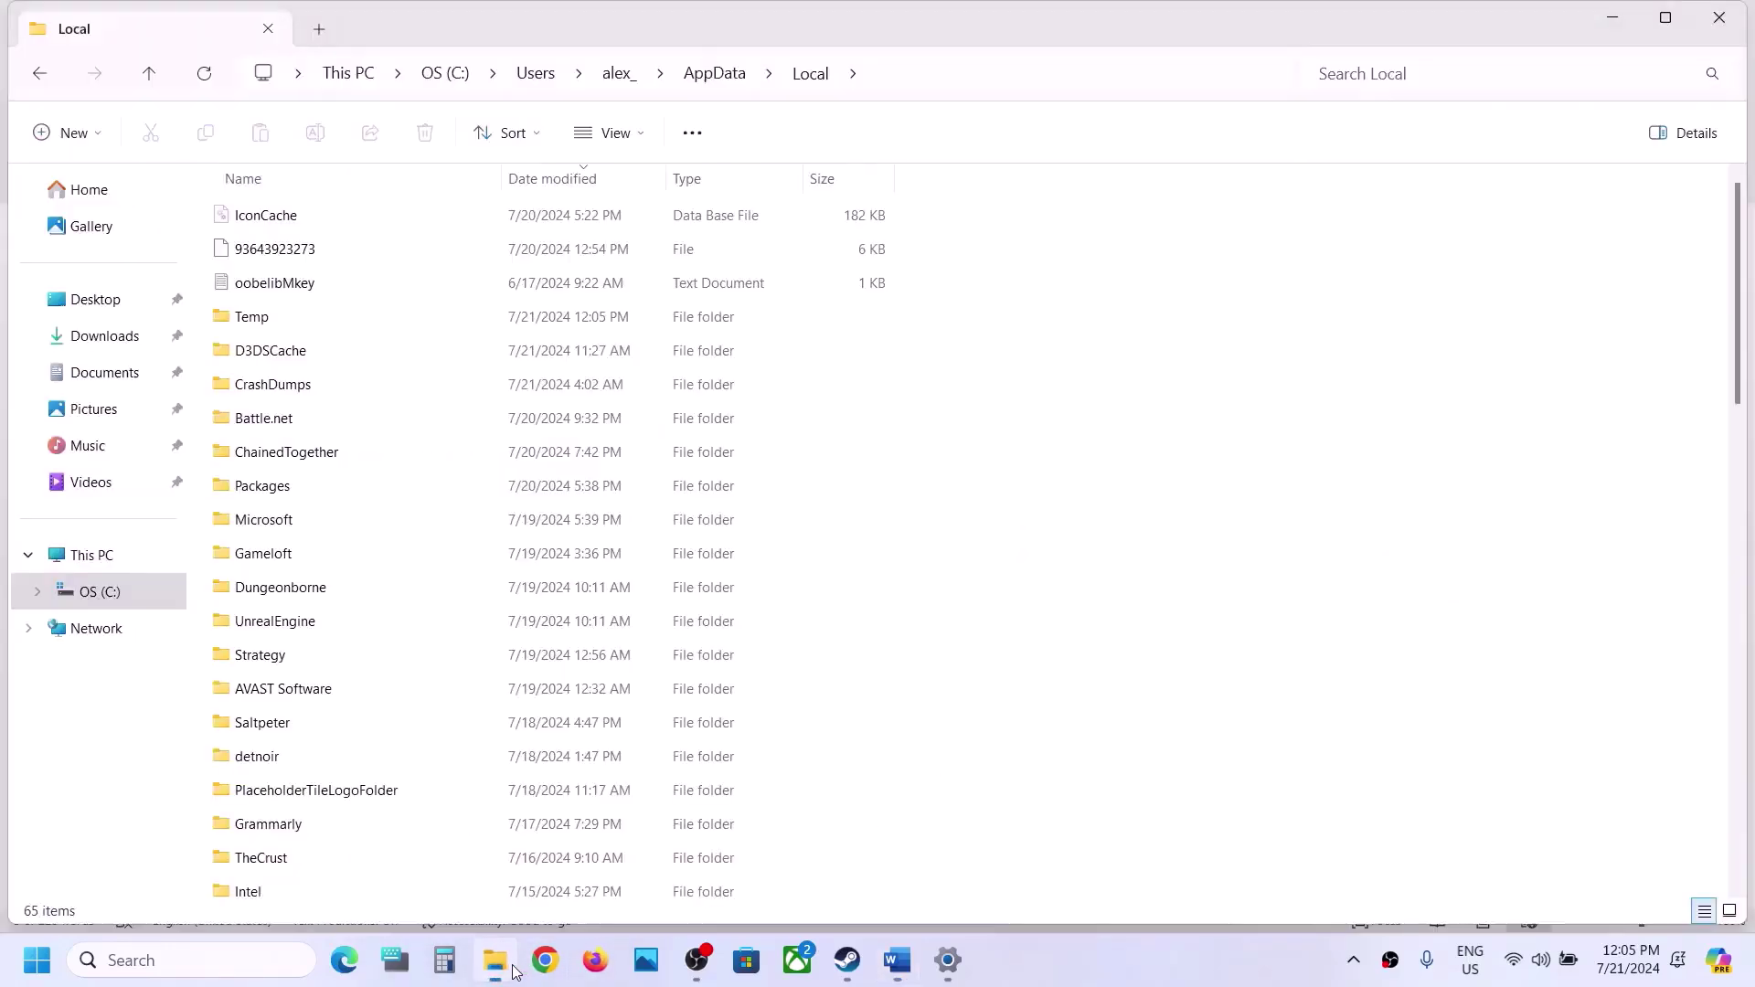
left_click(120, 562)
double_click(391, 229)
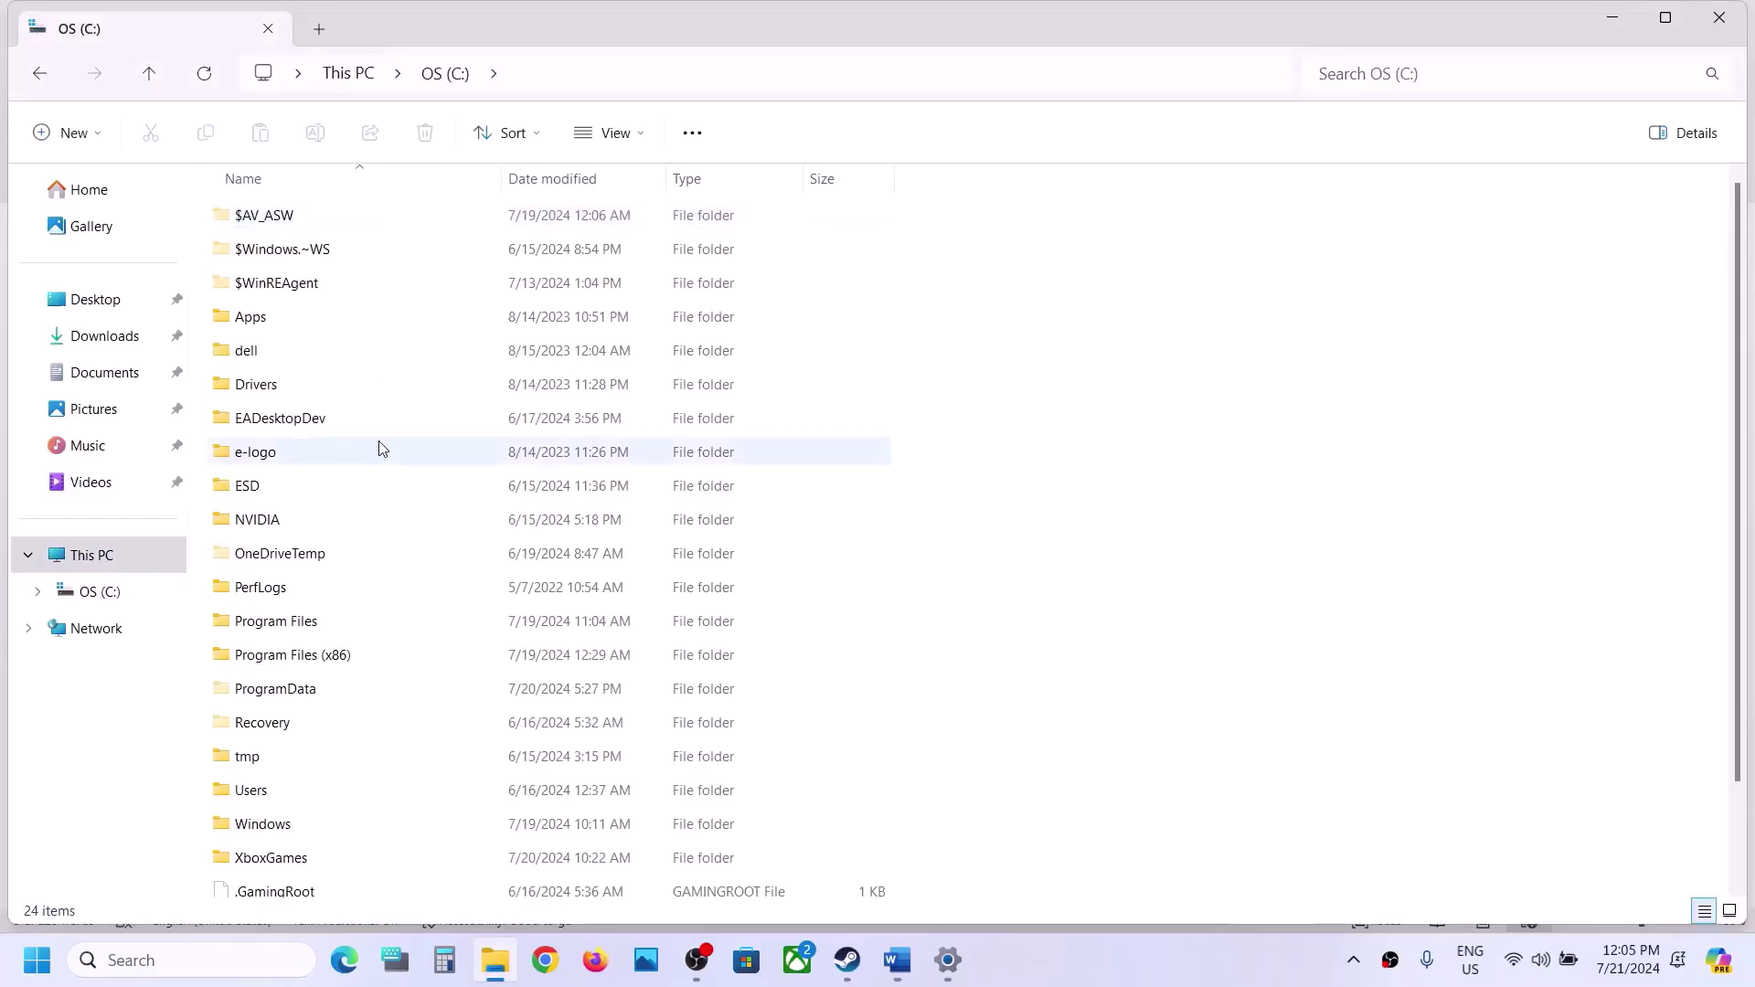
scroll(382, 448, "down", 1)
double_click(321, 546)
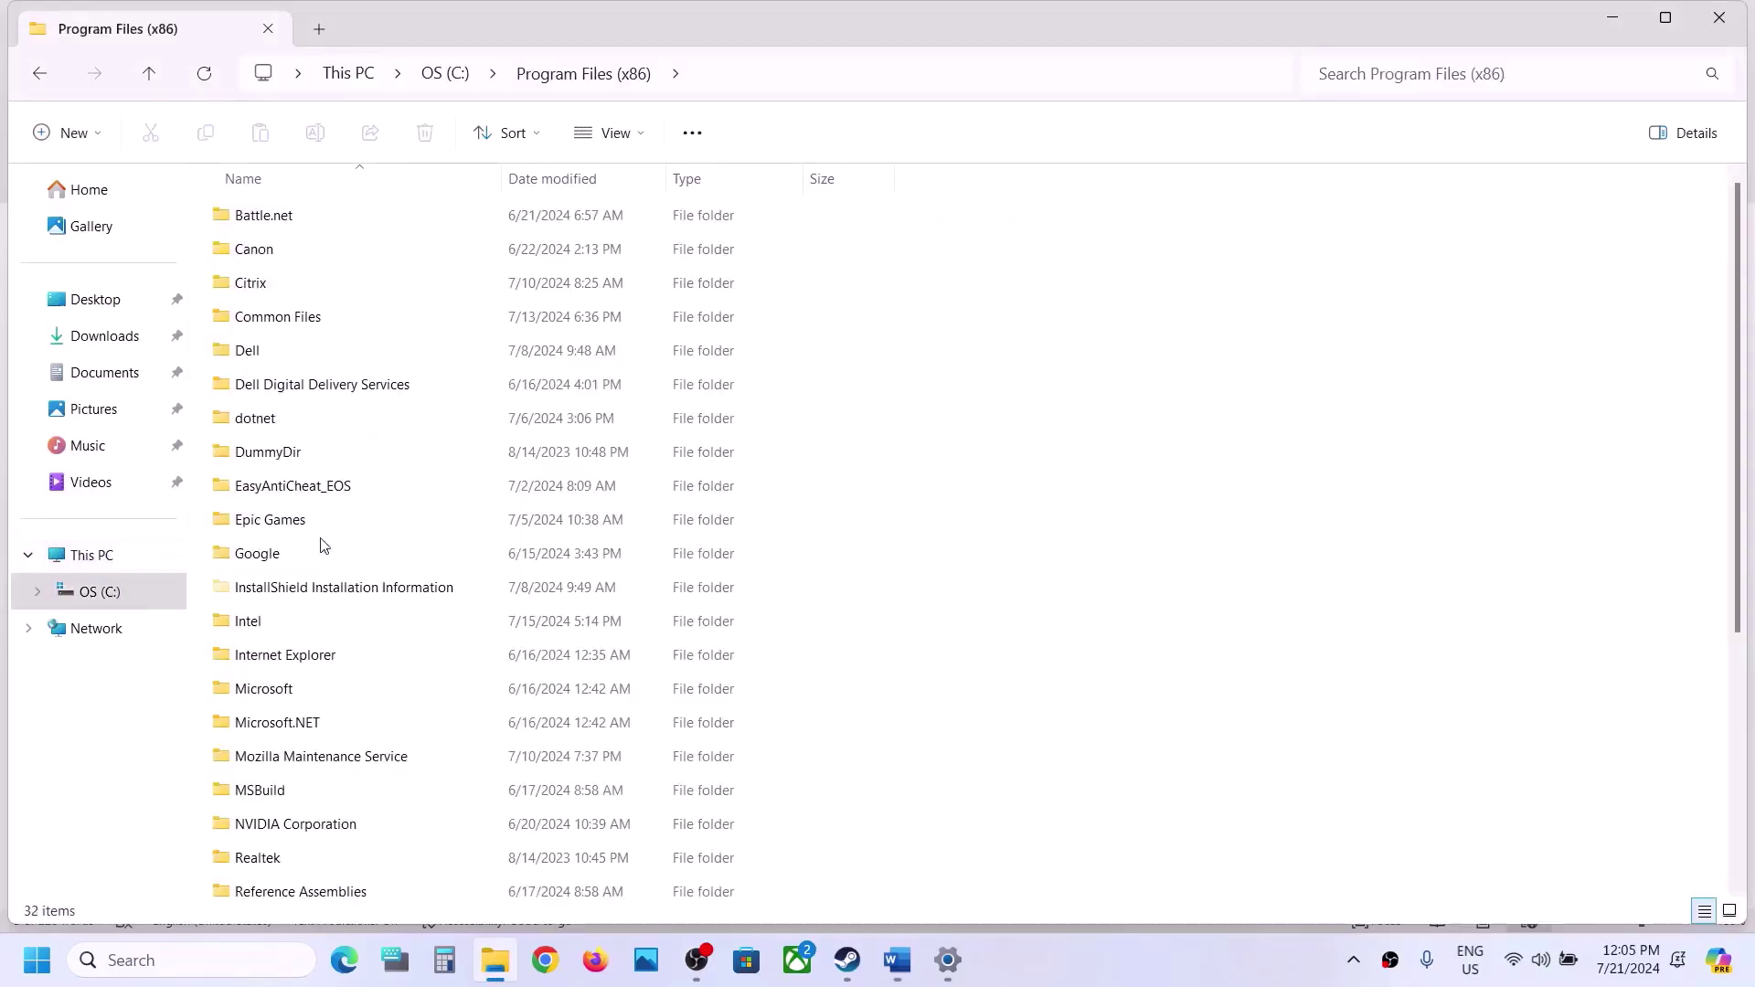
scroll(313, 448, "down", 4)
left_click(296, 582)
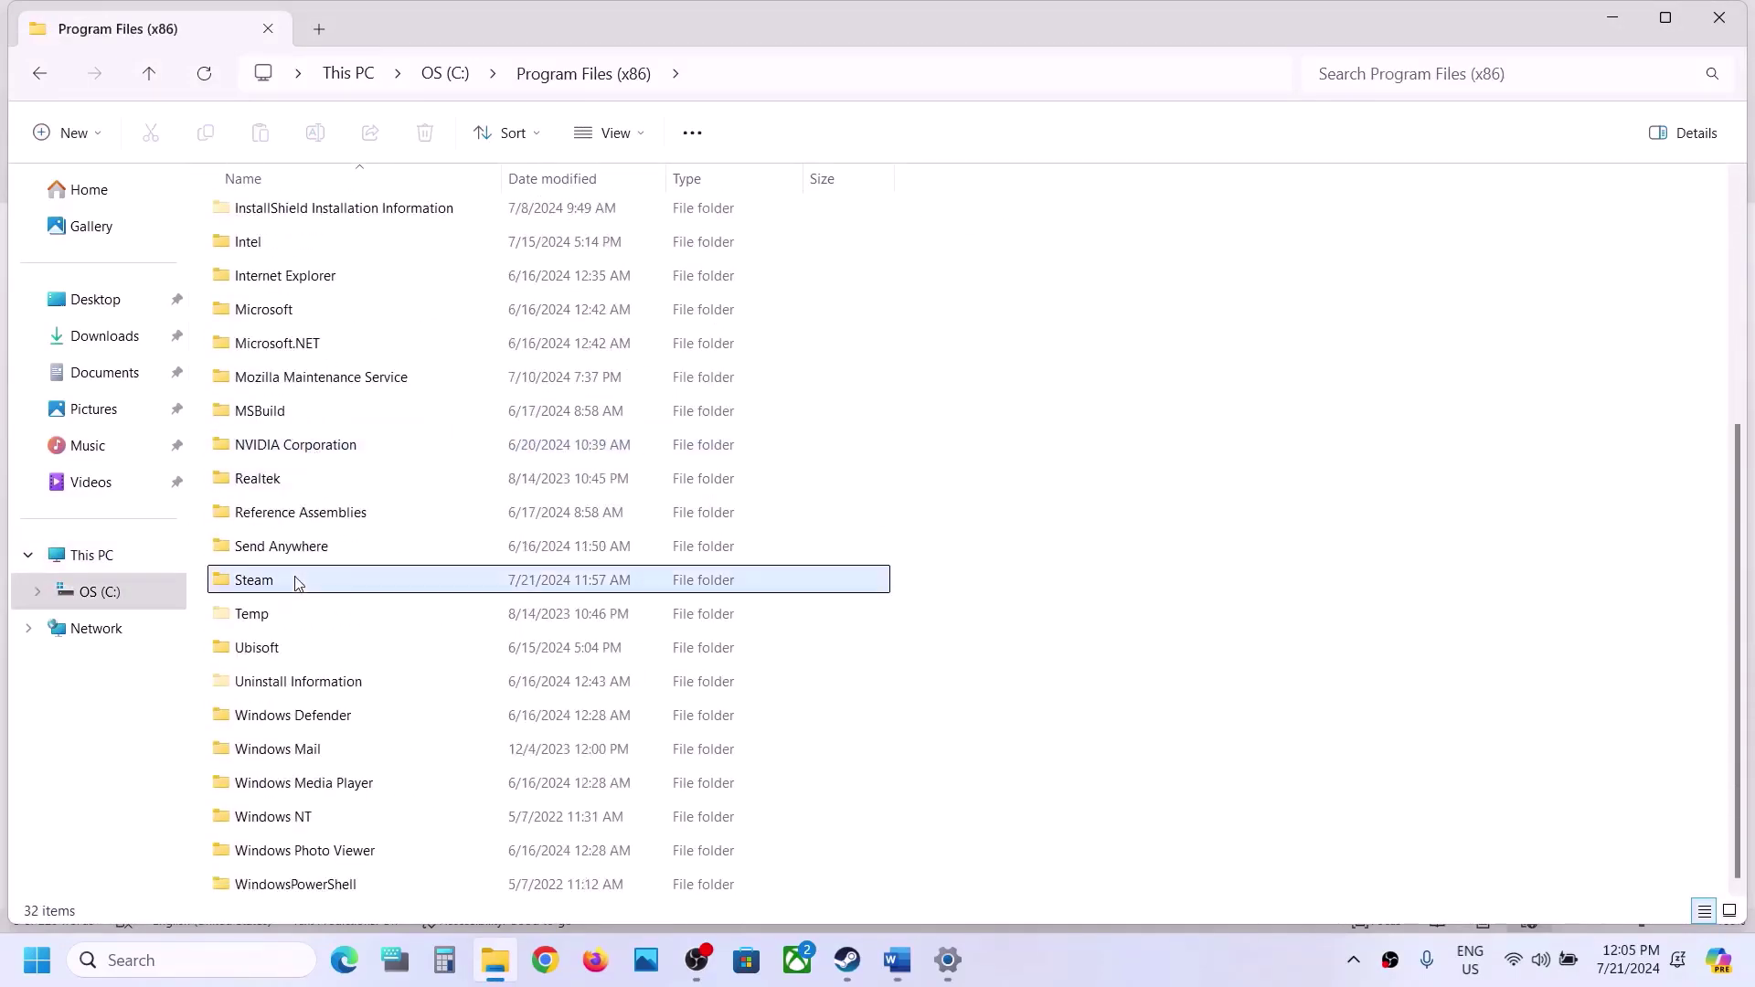
double_click(295, 582)
Continue into steamapps\common\ChainedTogether\Engine\Extras\Redist\en-us.
scroll(313, 513, "down", 1)
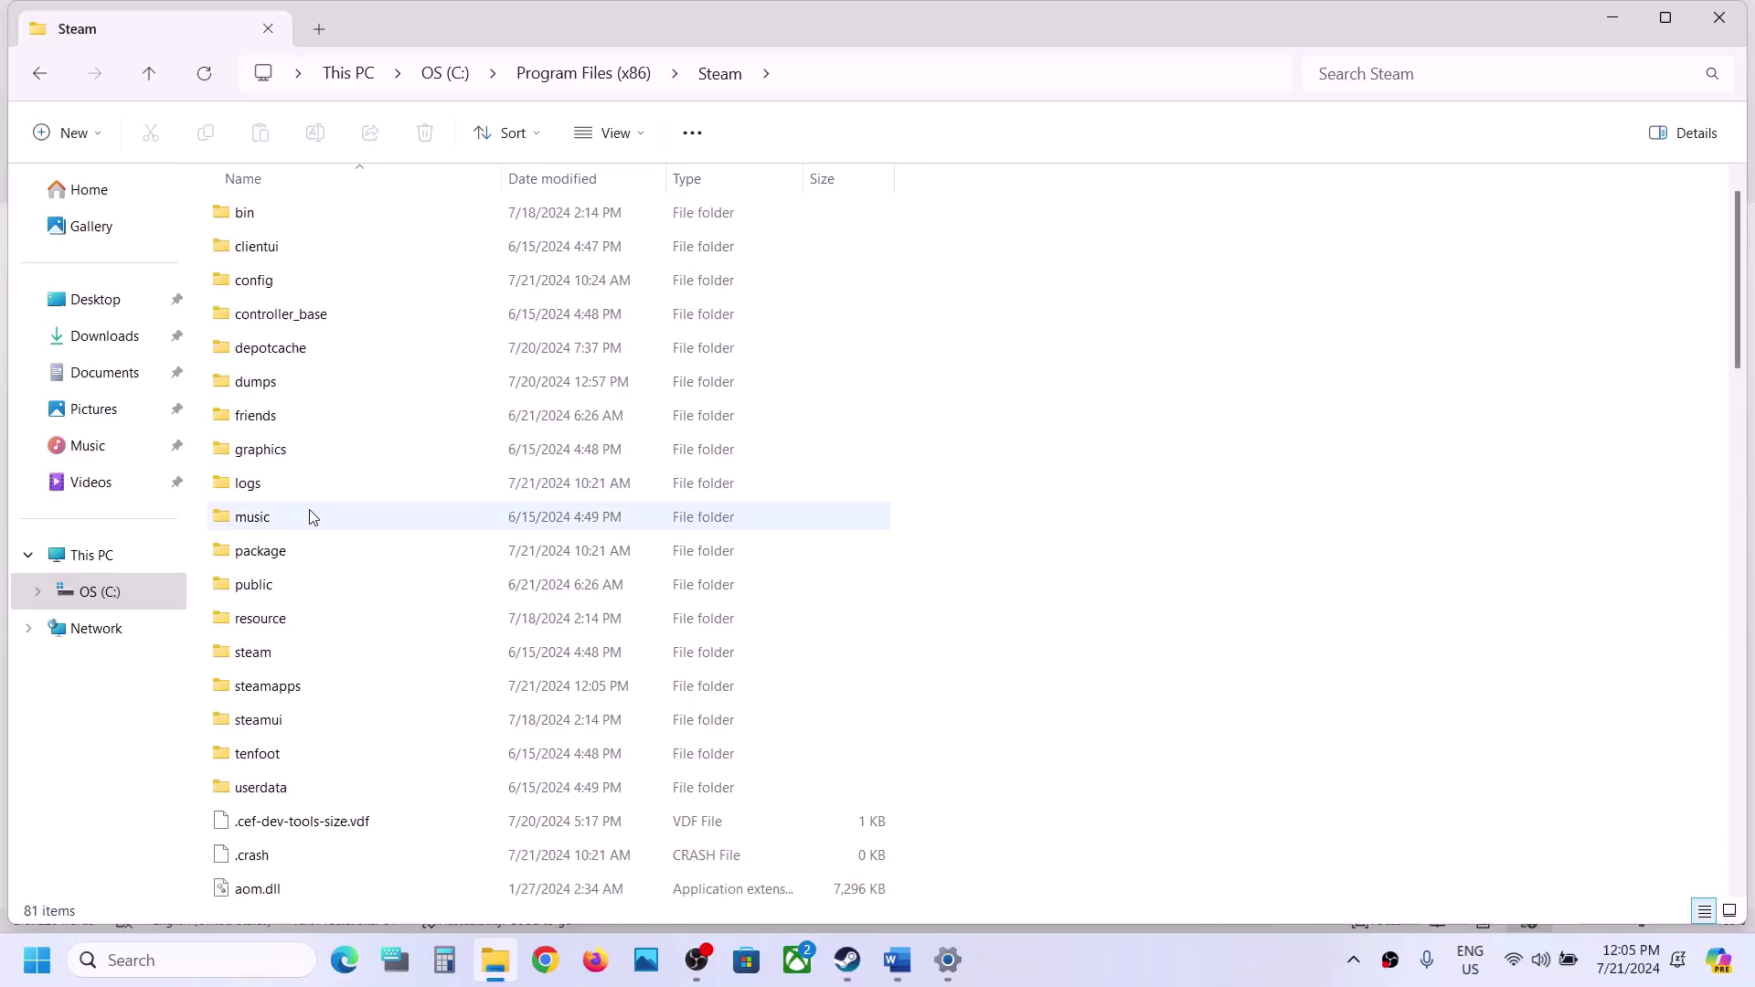
double_click(295, 684)
double_click(268, 229)
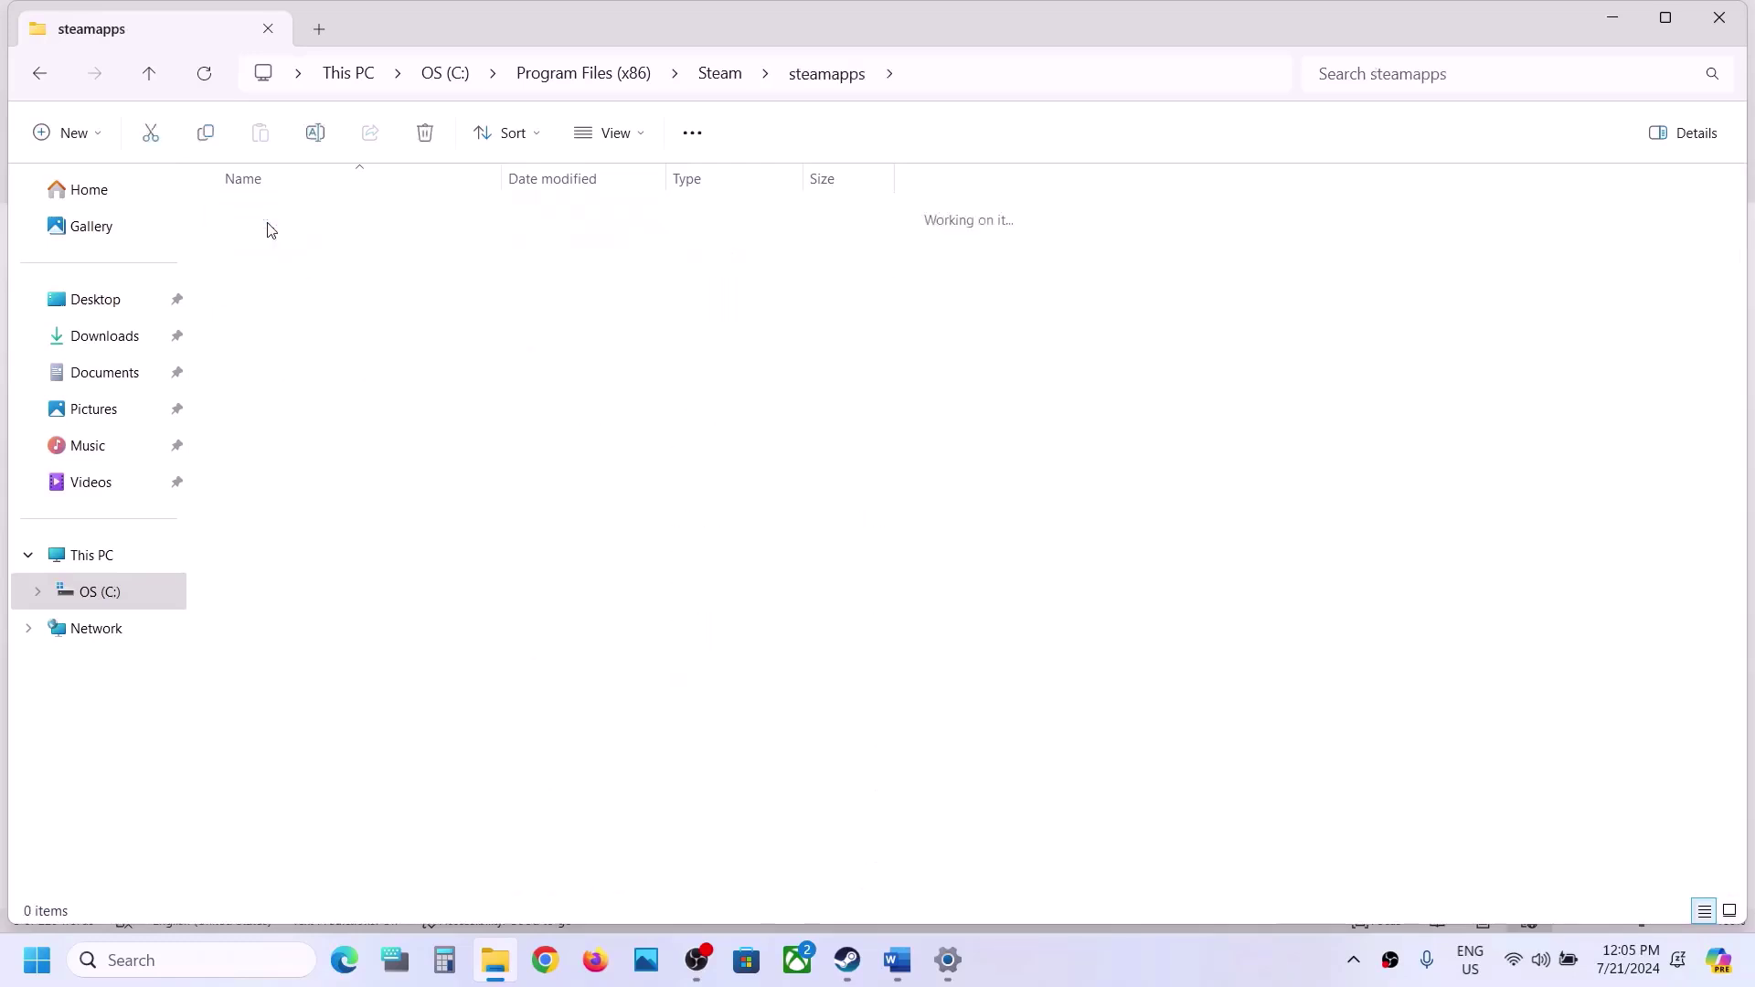
double_click(286, 286)
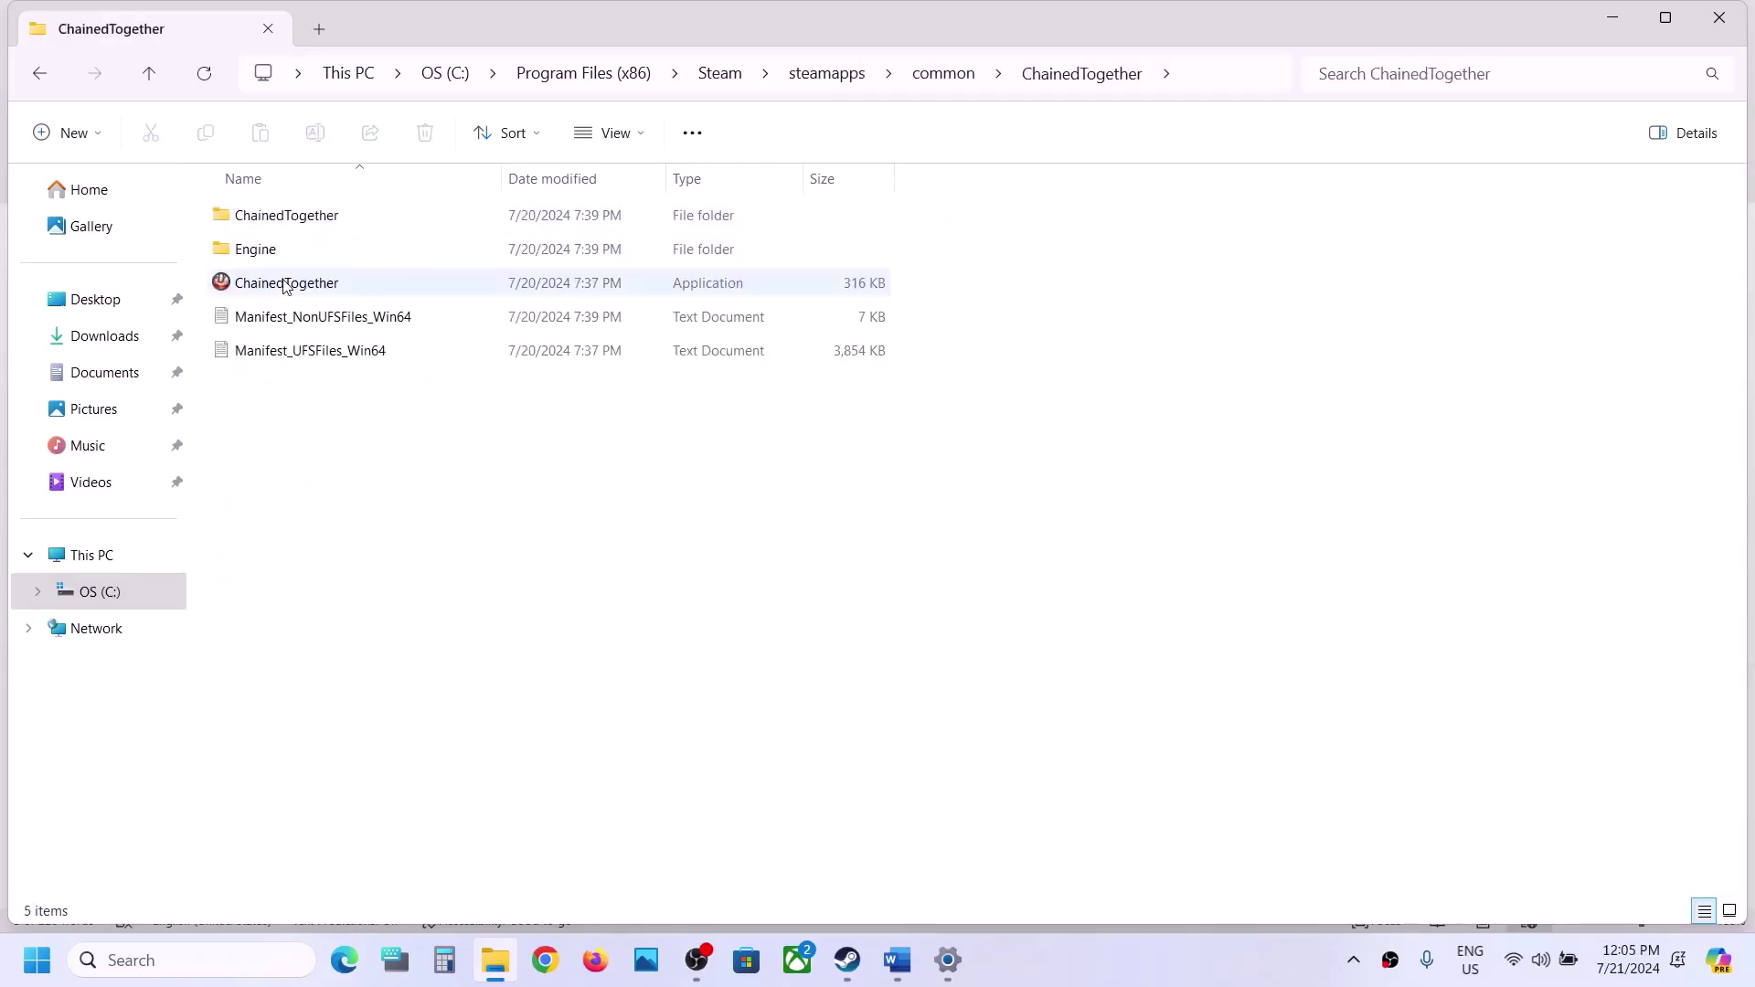
double_click(295, 258)
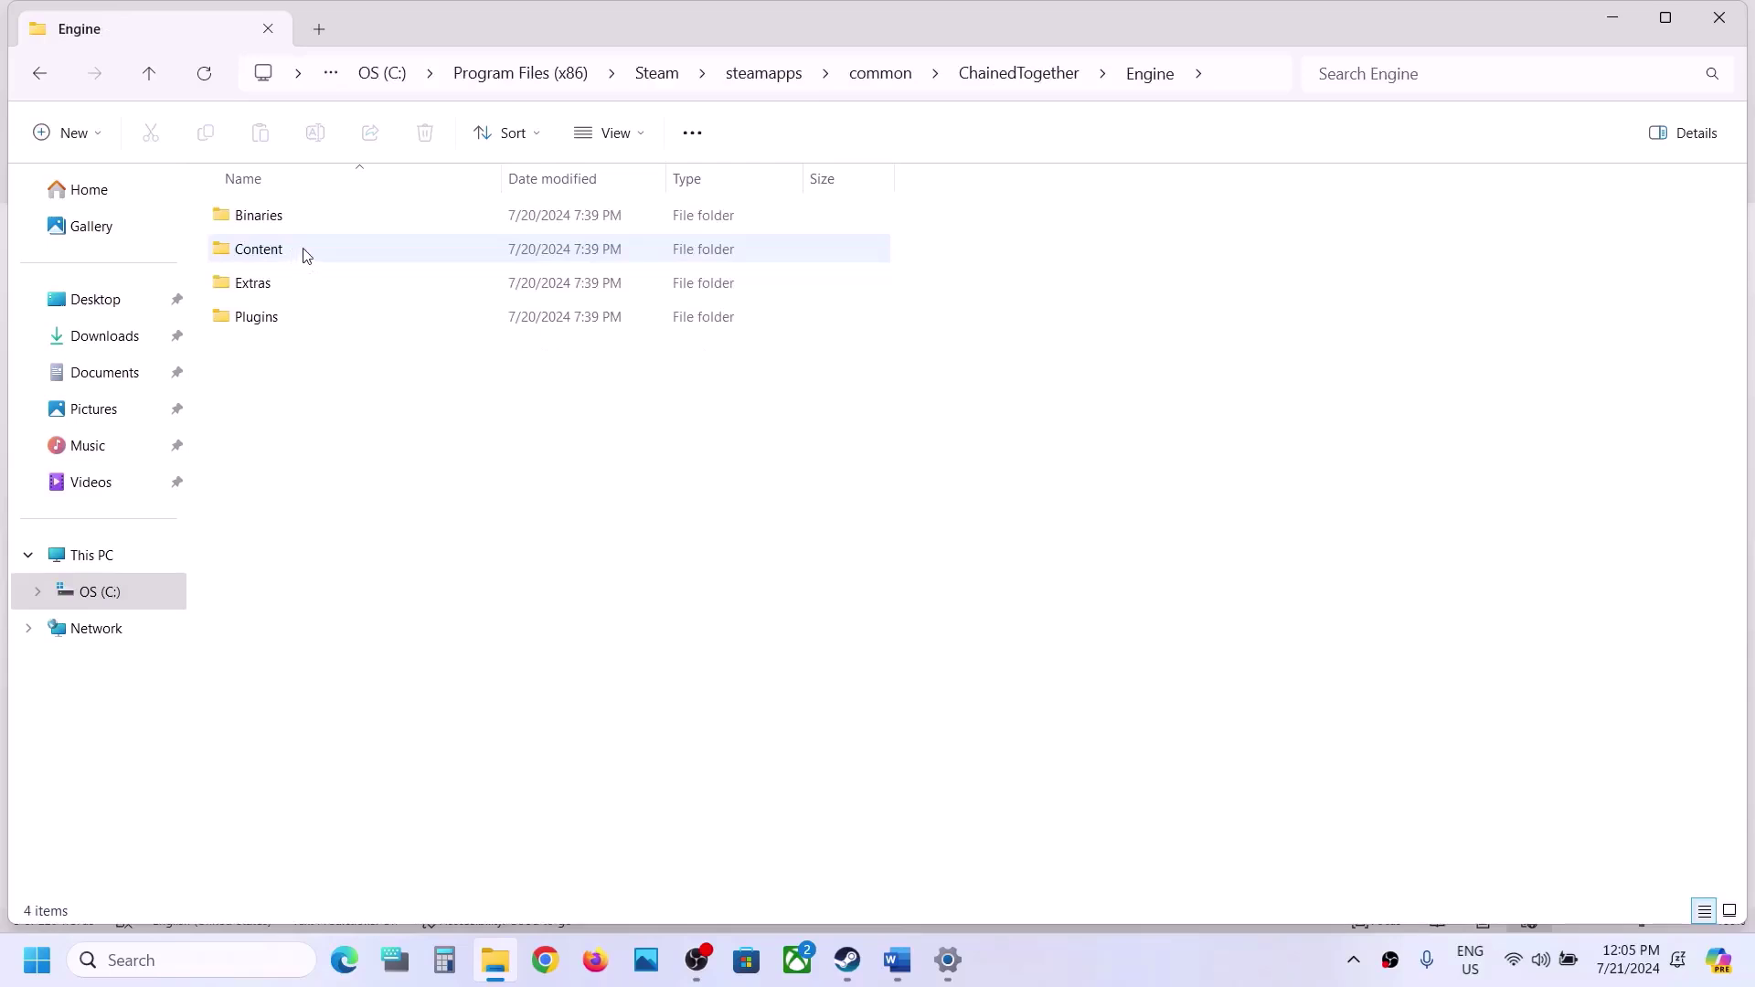
double_click(251, 290)
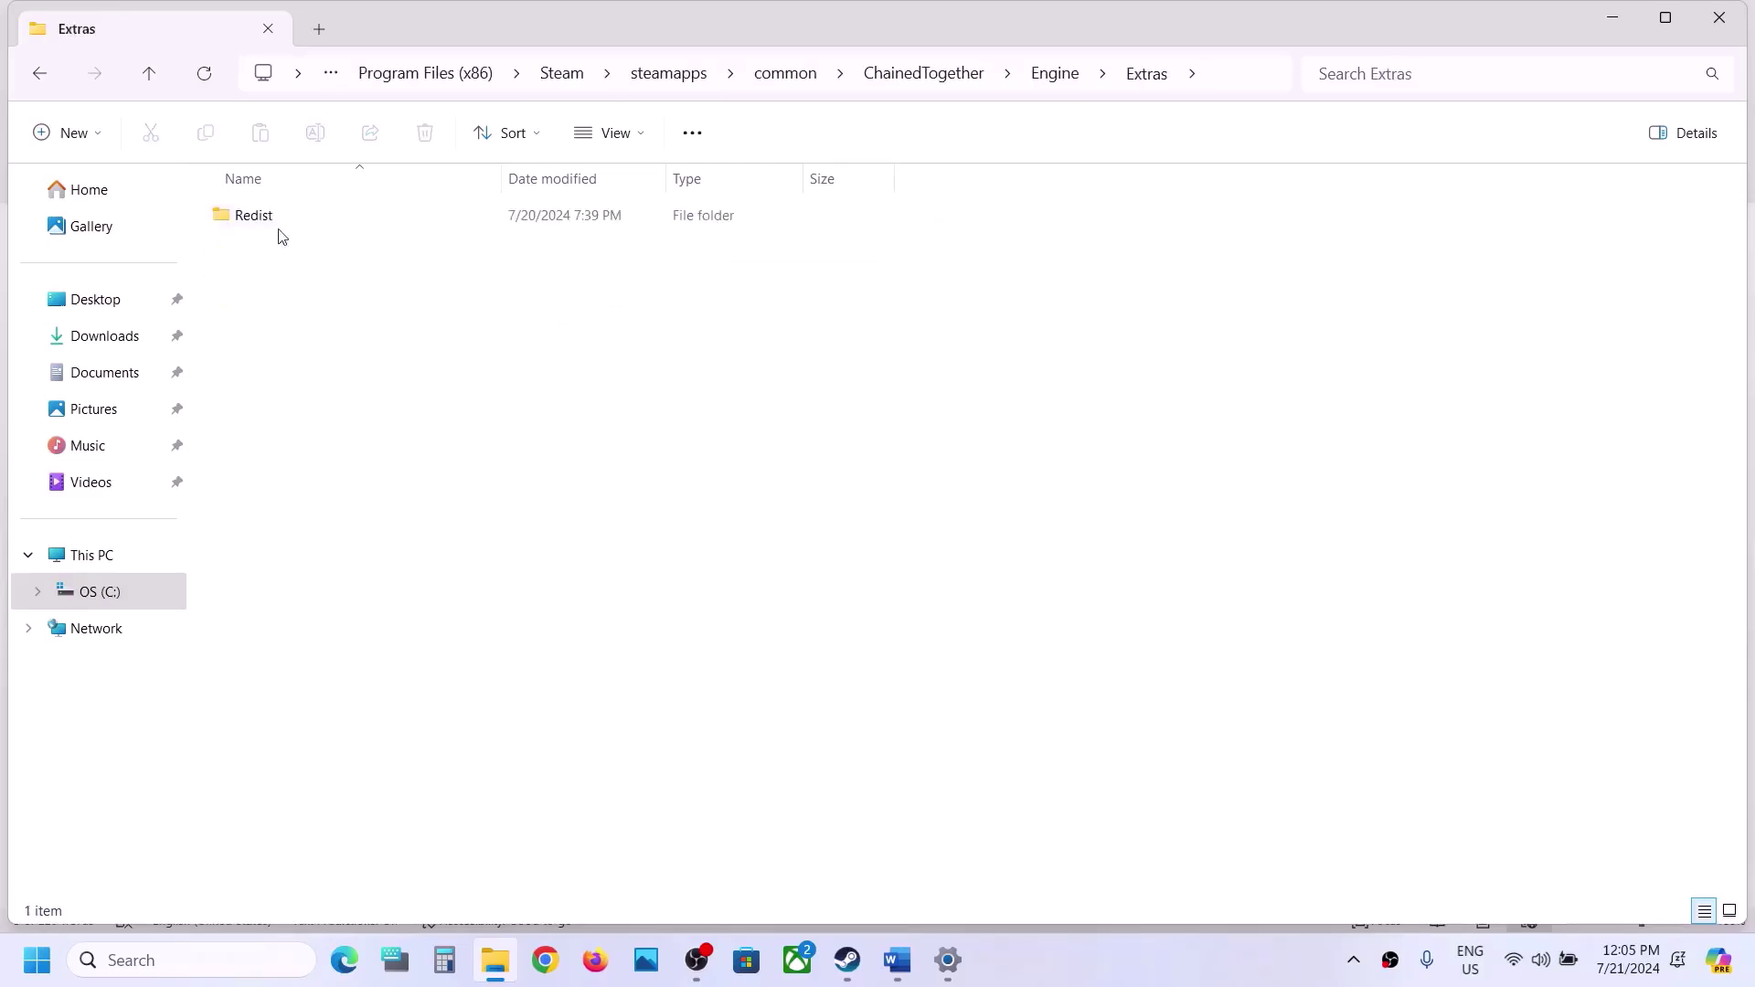
double_click(275, 215)
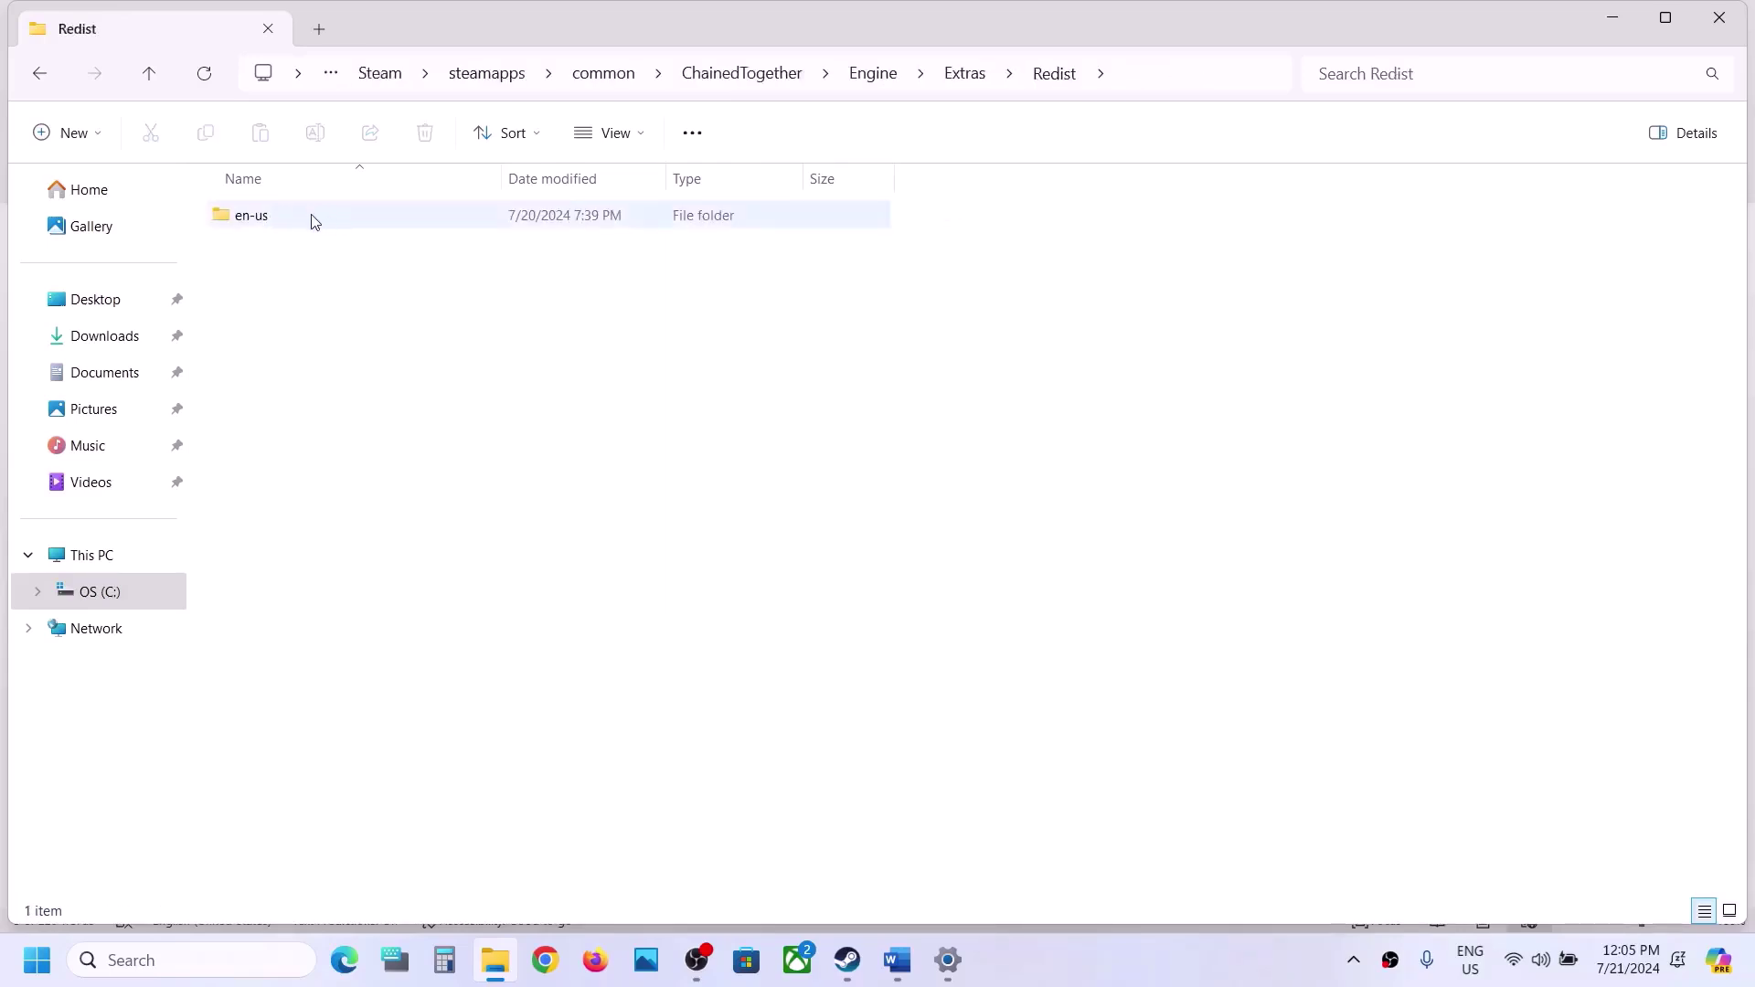
double_click(314, 219)
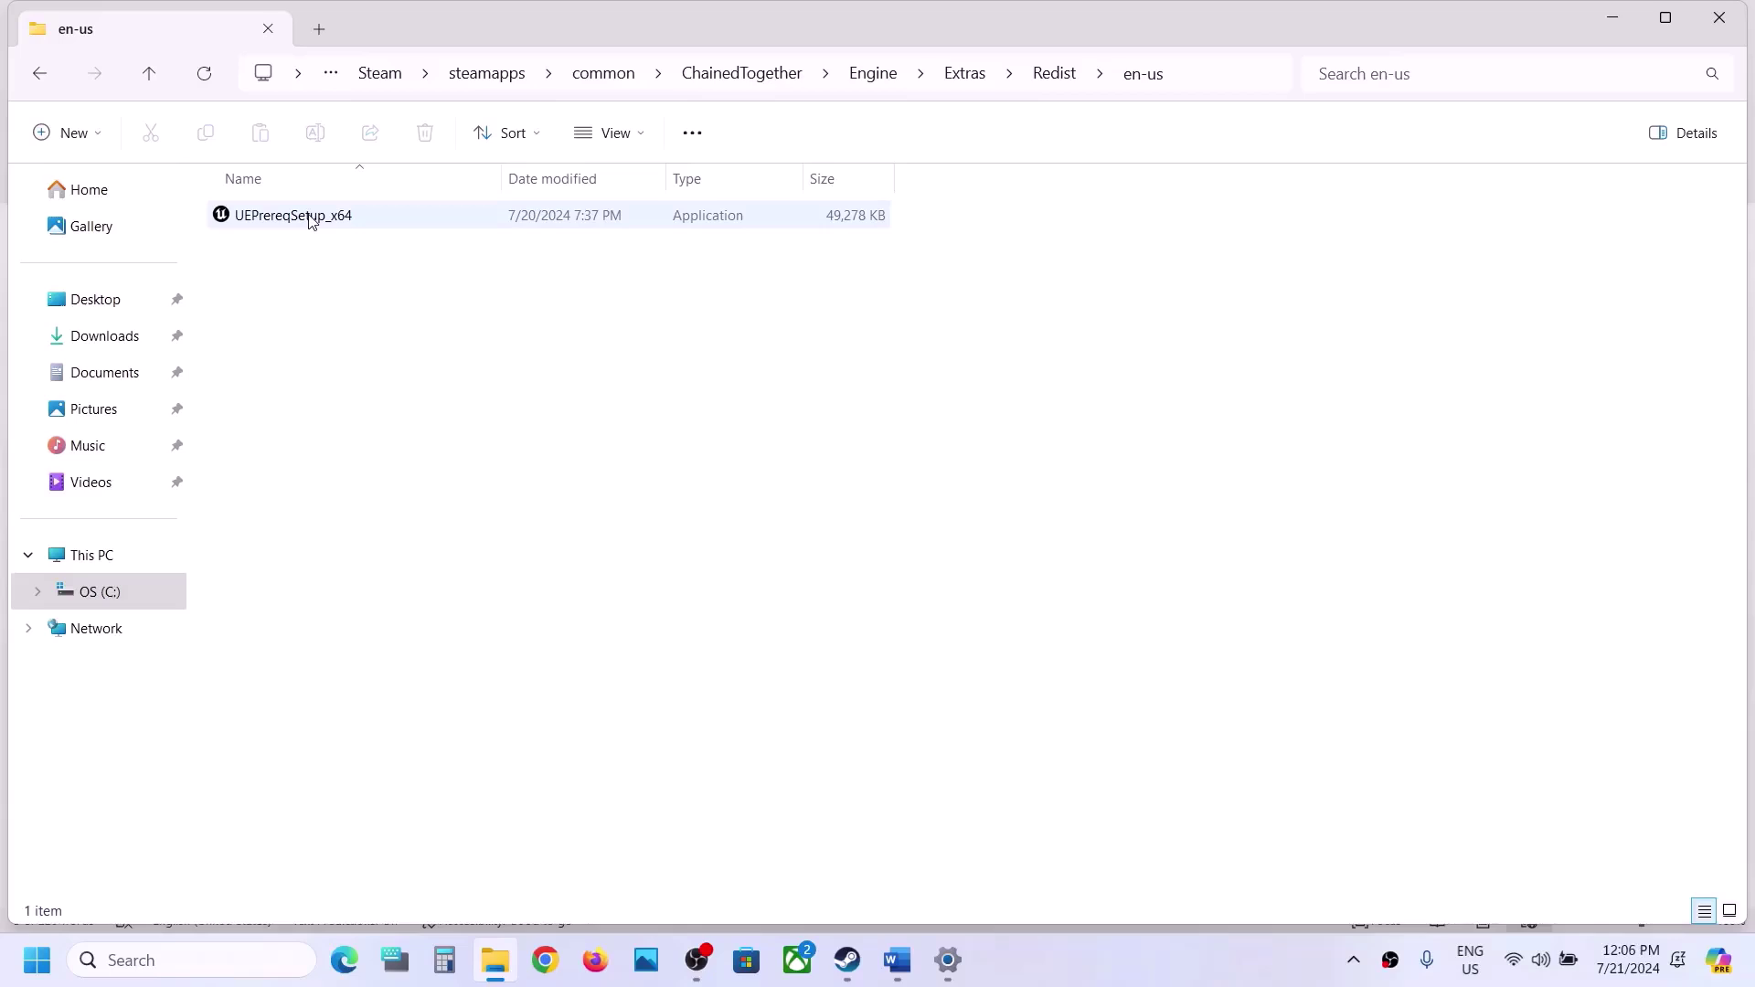
Run UEPrereqSetup_x64 as administrator, accept the licence, install it and close setup.
right_click(309, 219)
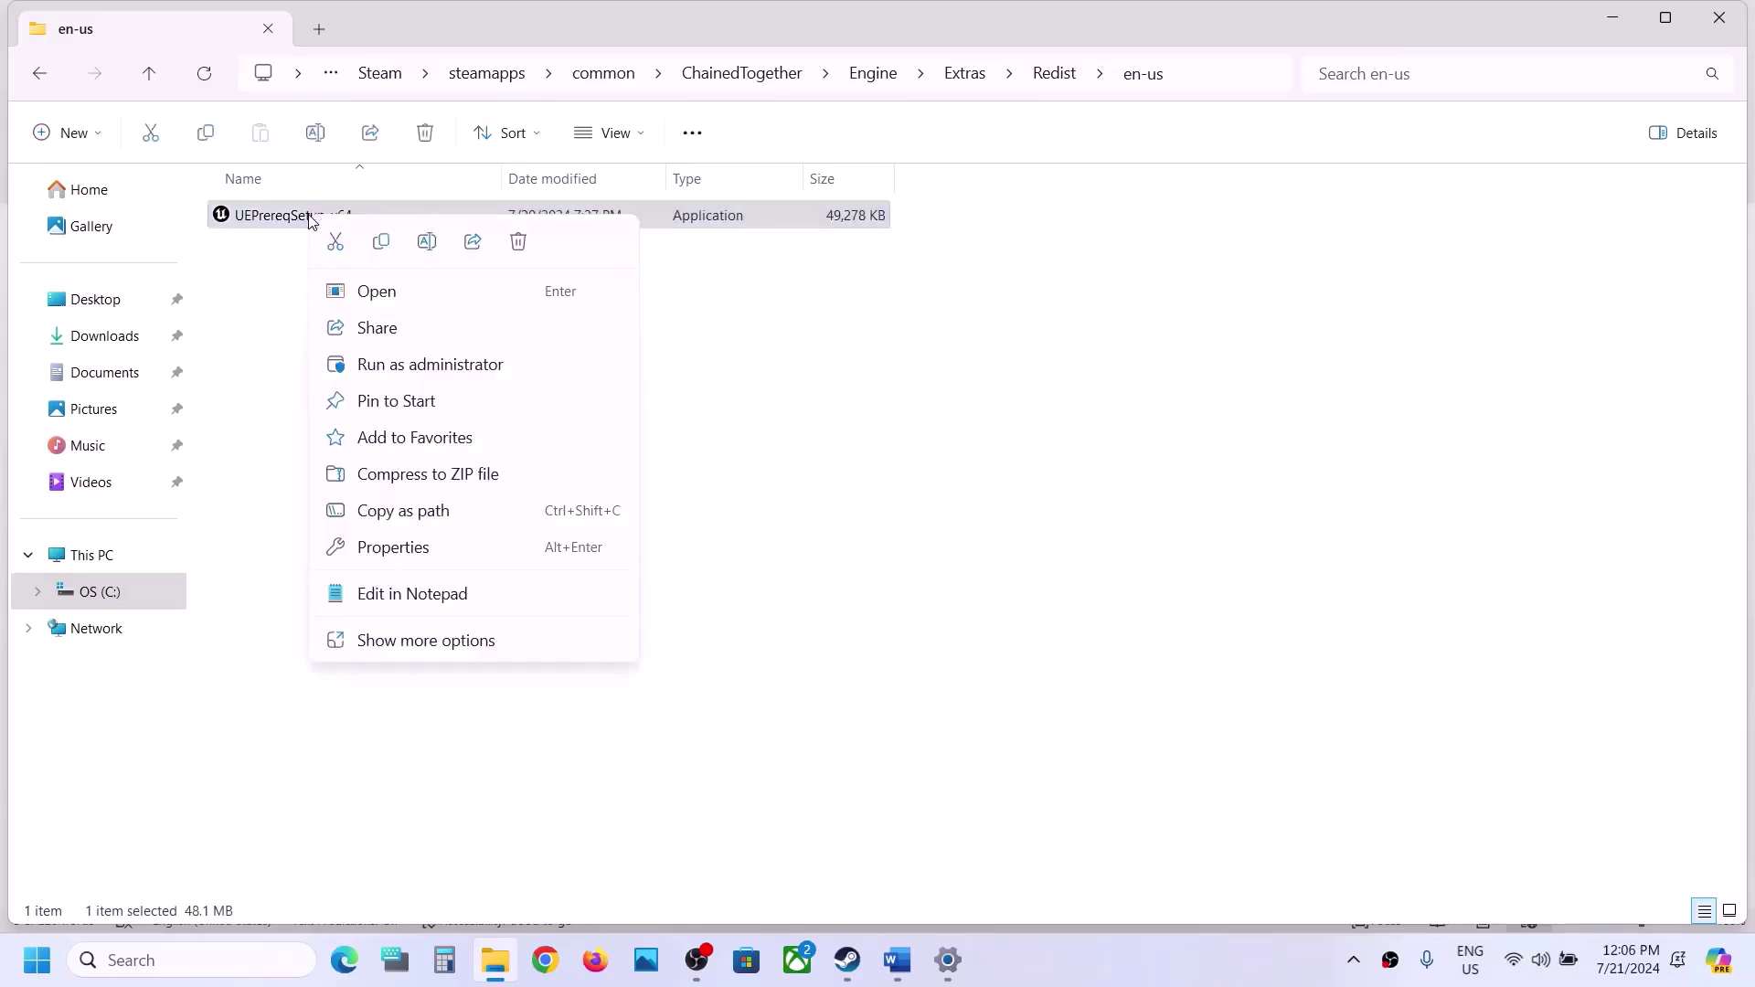
left_click(422, 365)
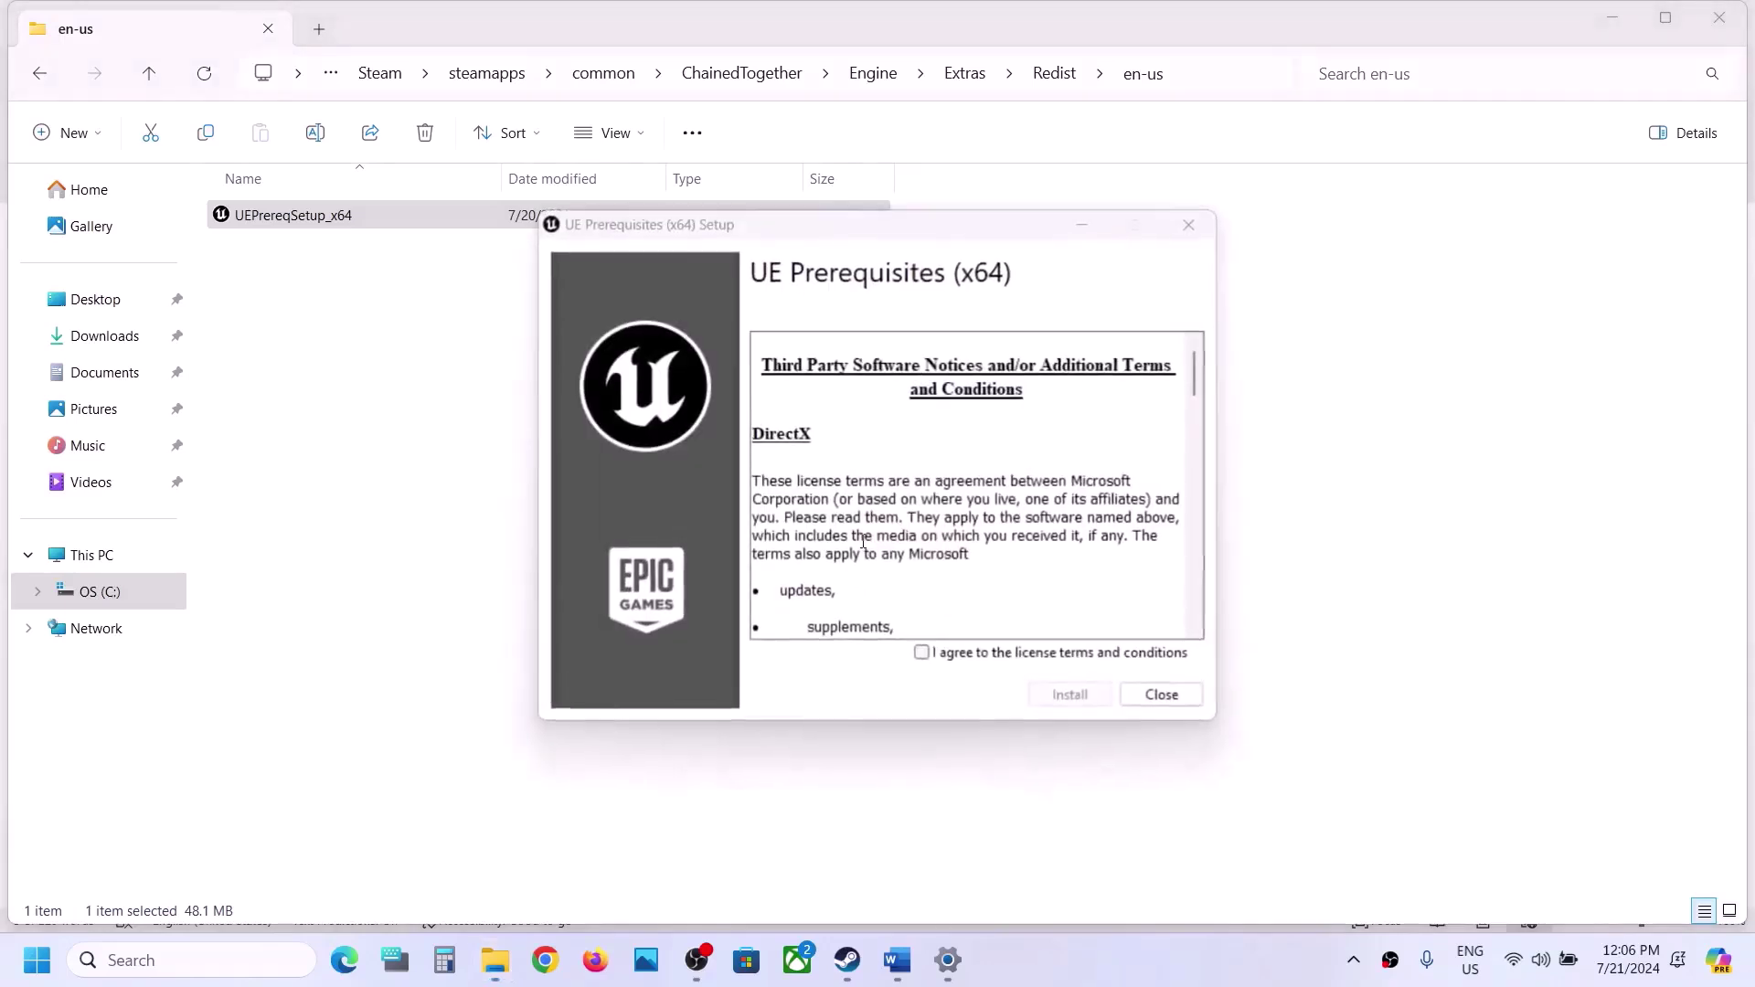
left_click(974, 659)
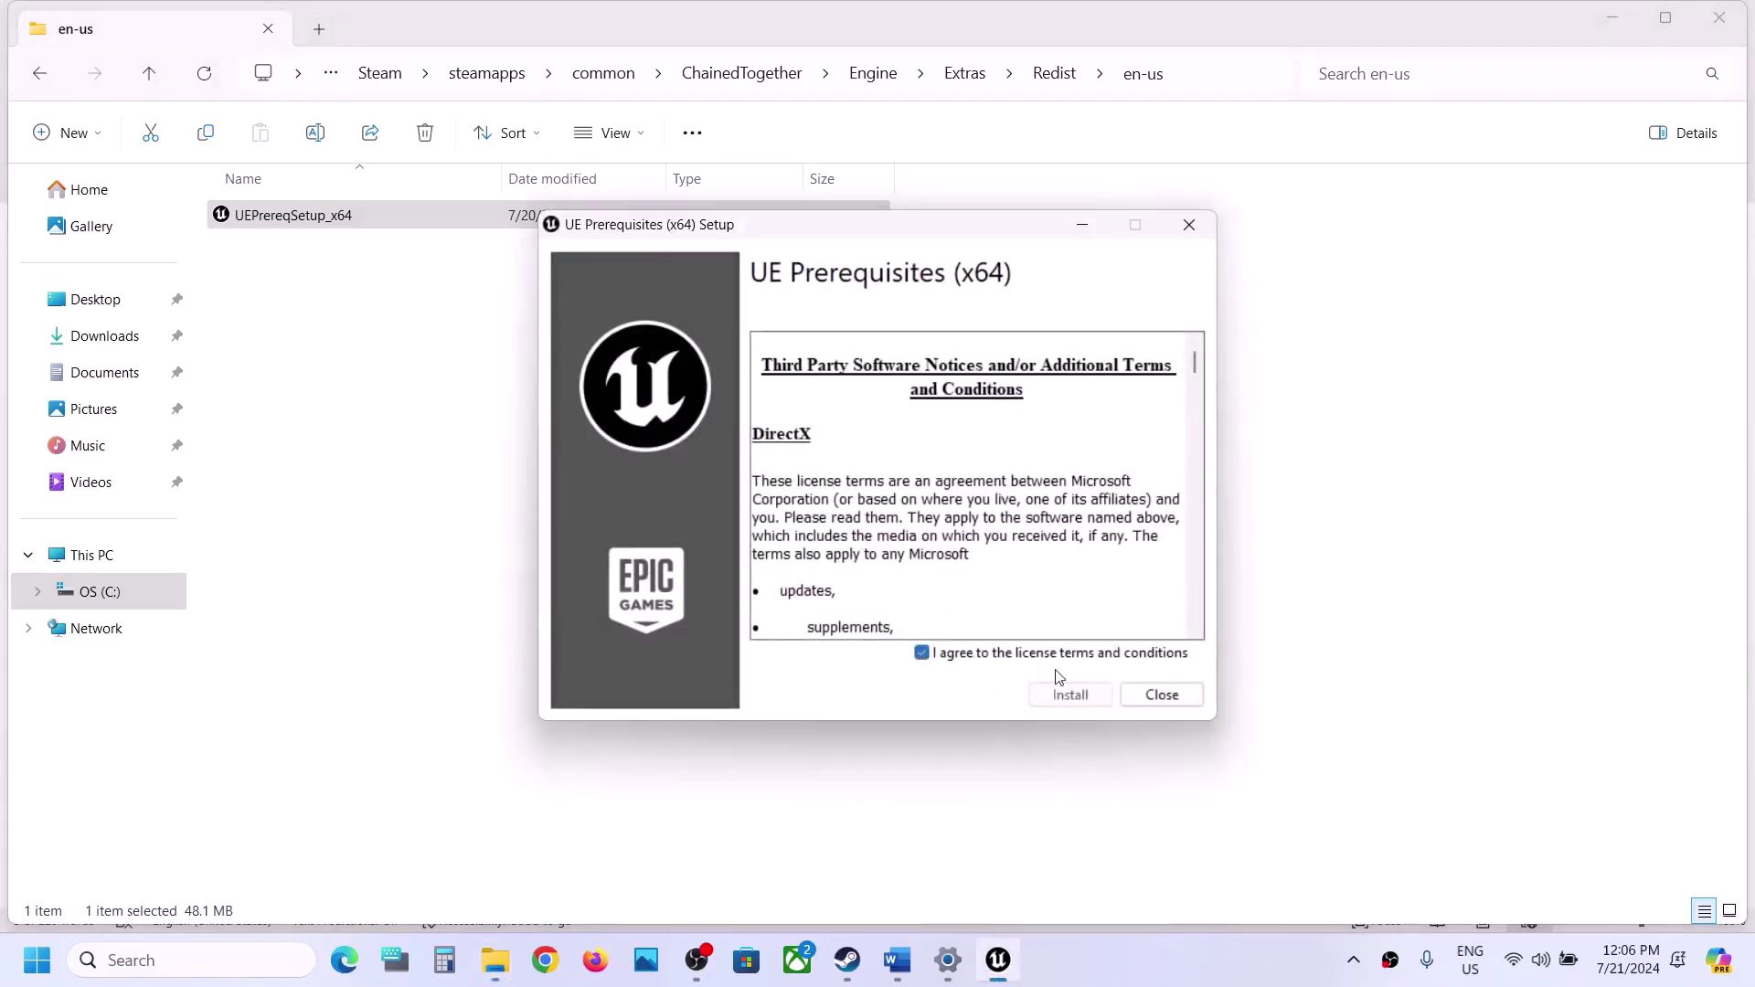
left_click(1070, 695)
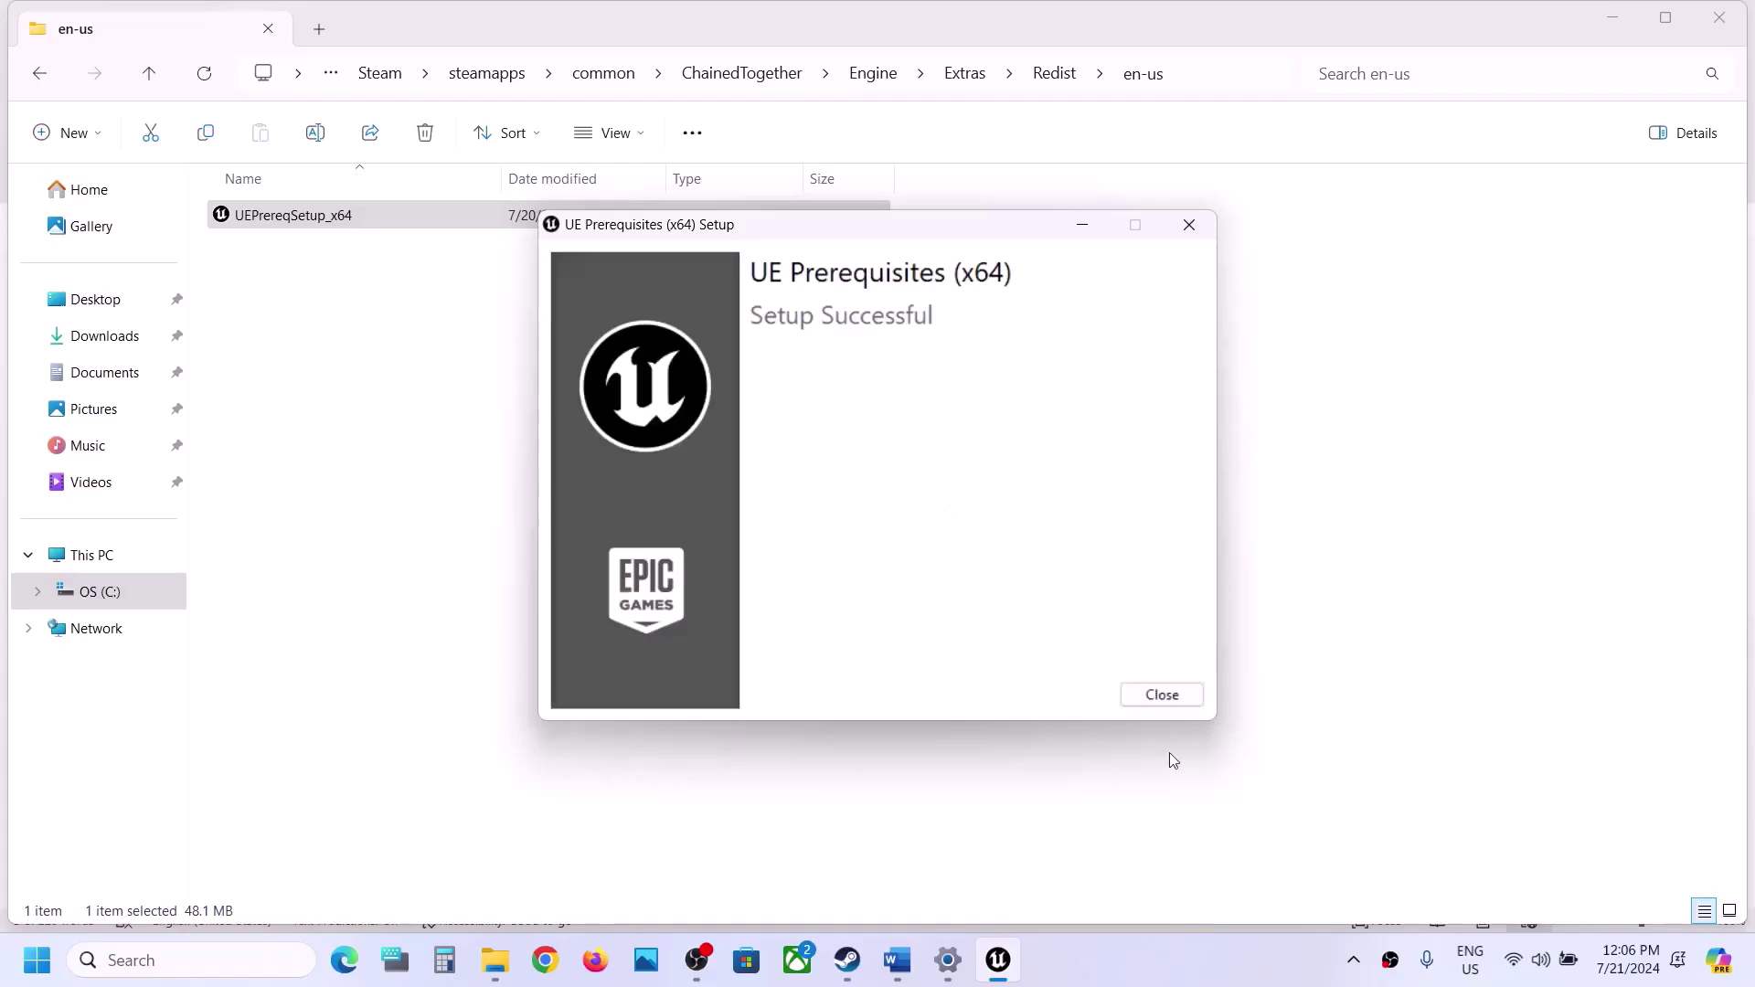
left_click(1164, 696)
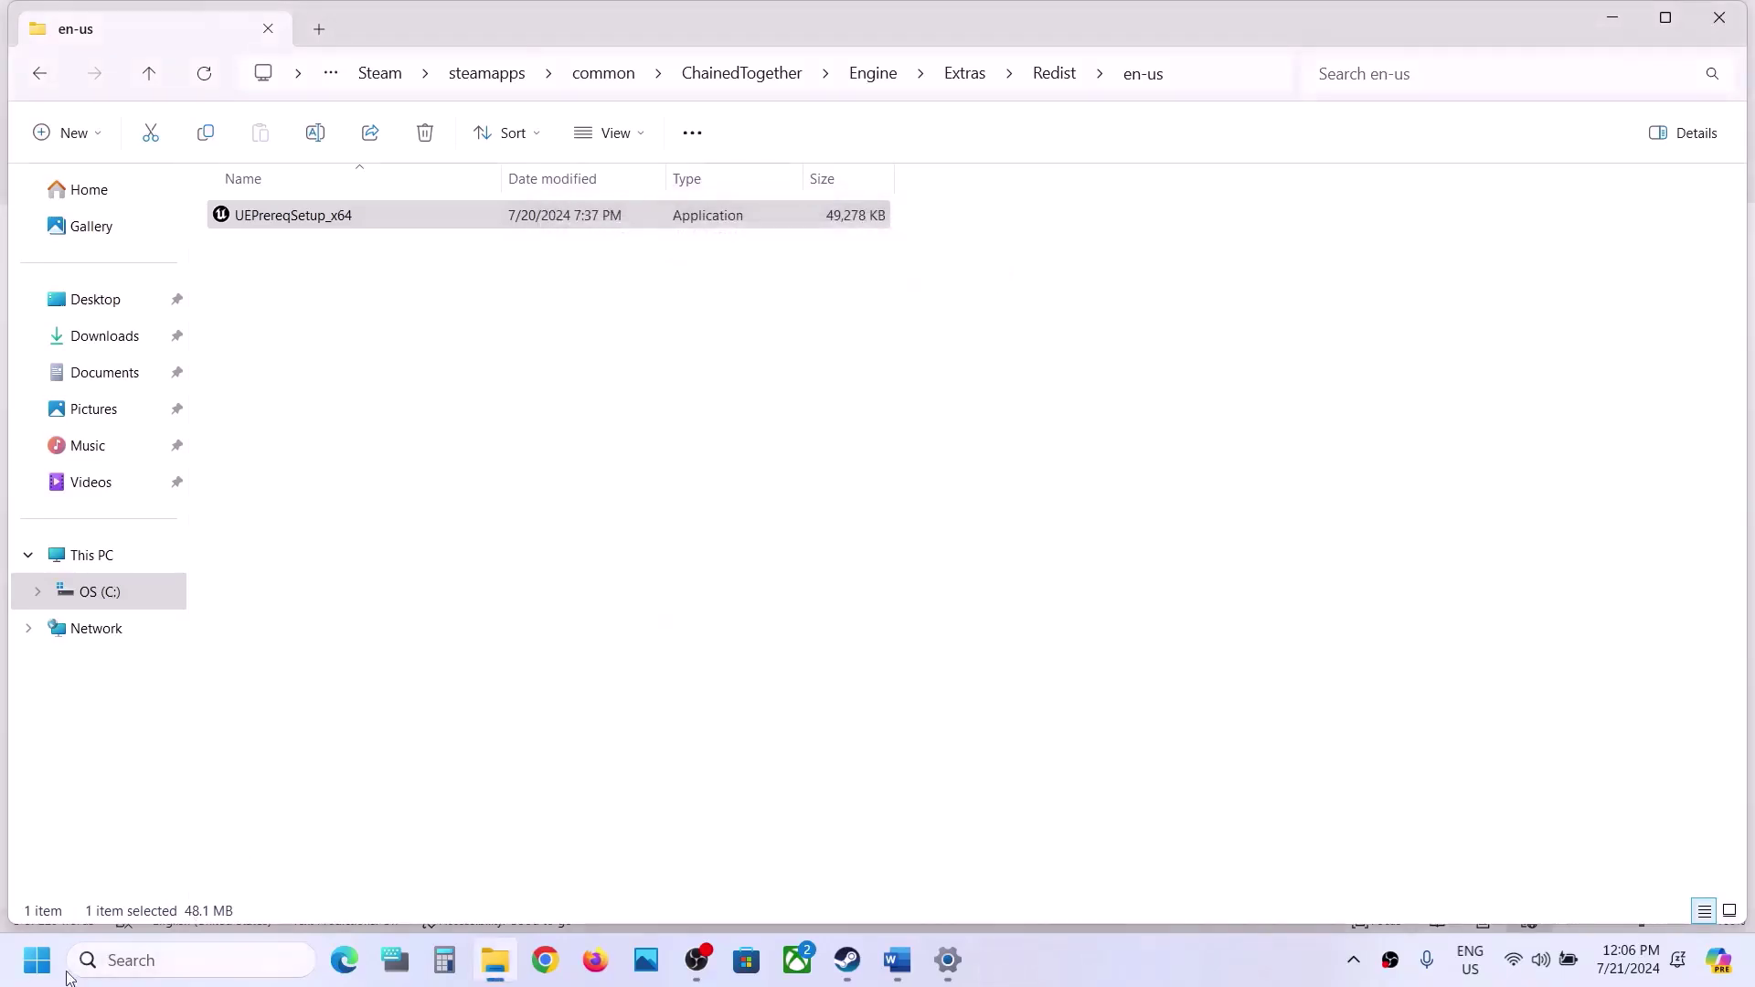
Open and dismiss the Start power options, then bring the Steam library forward.
left_click(37, 960)
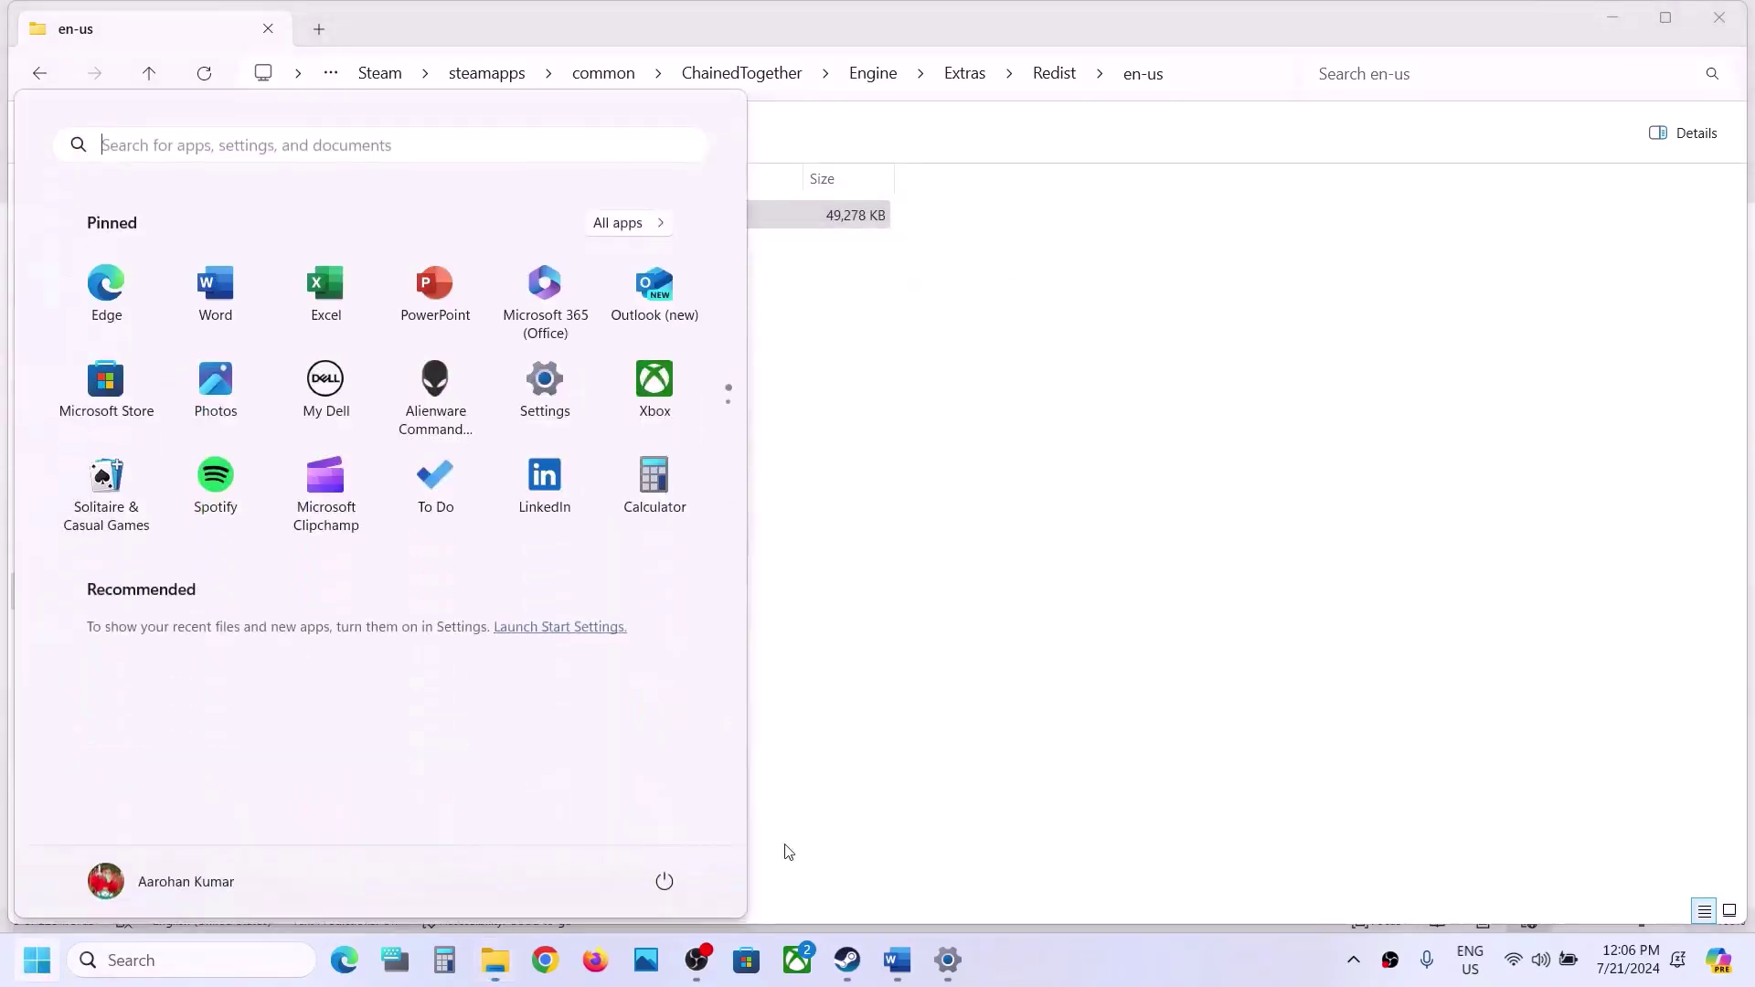
left_click(680, 883)
left_click(886, 771)
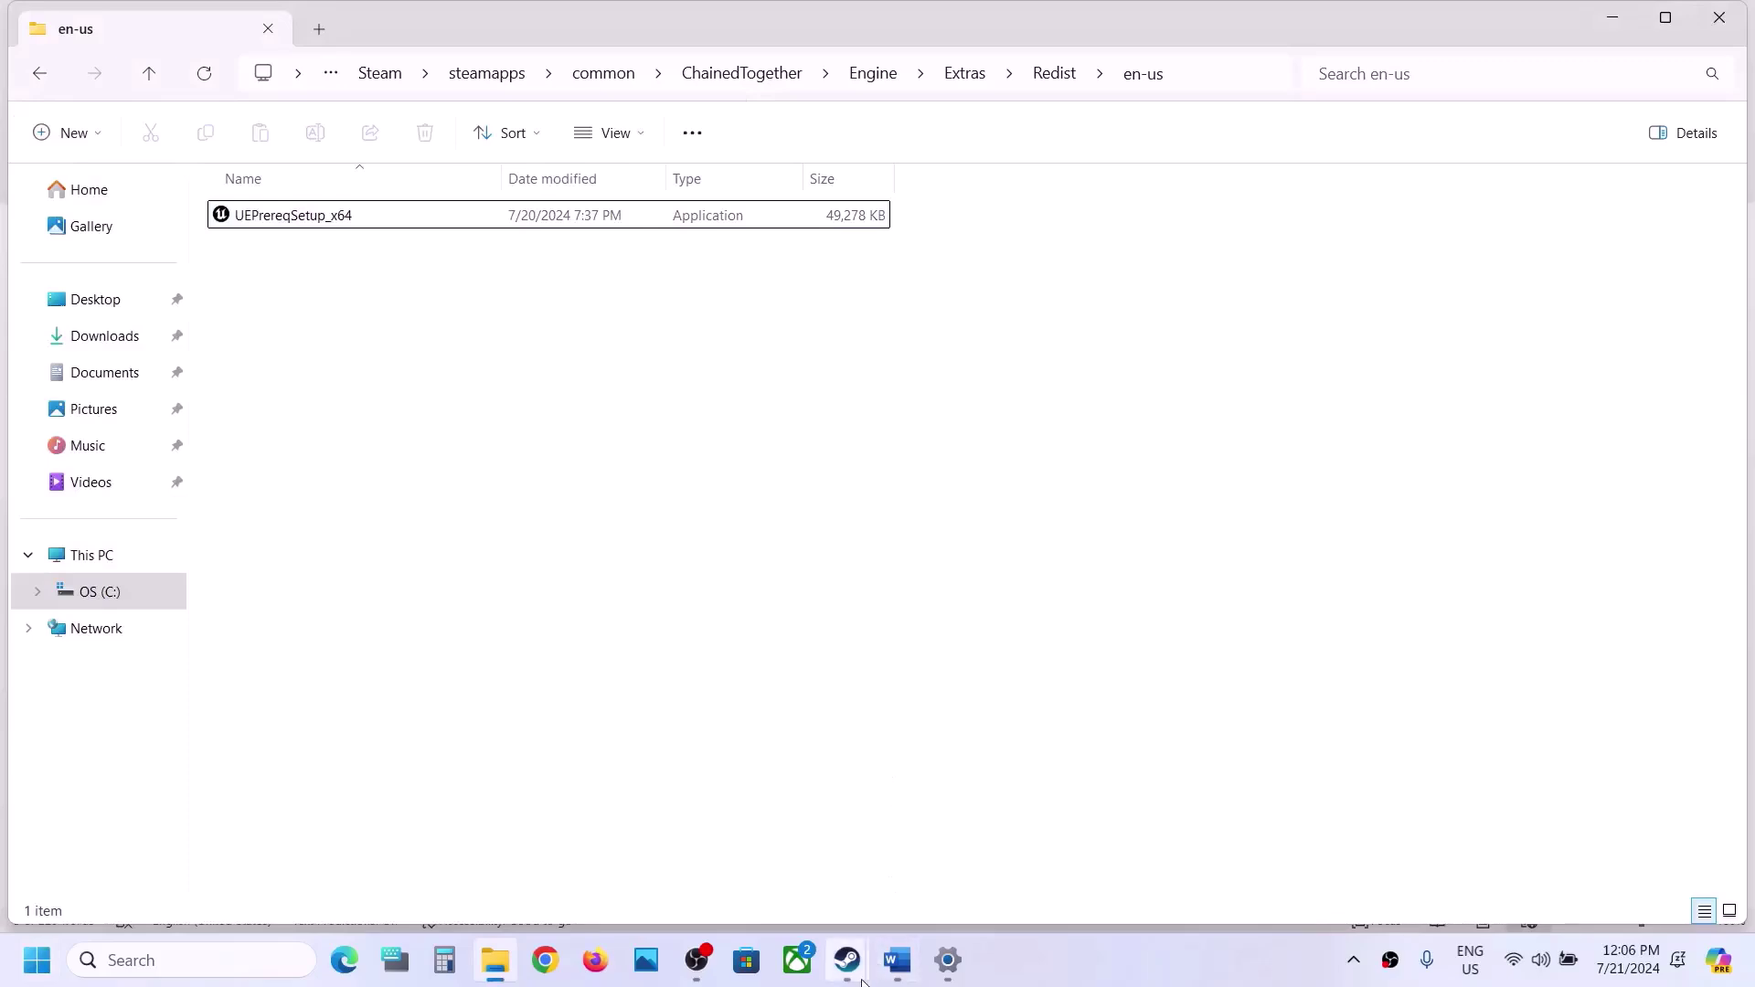
mouse_move(847, 959)
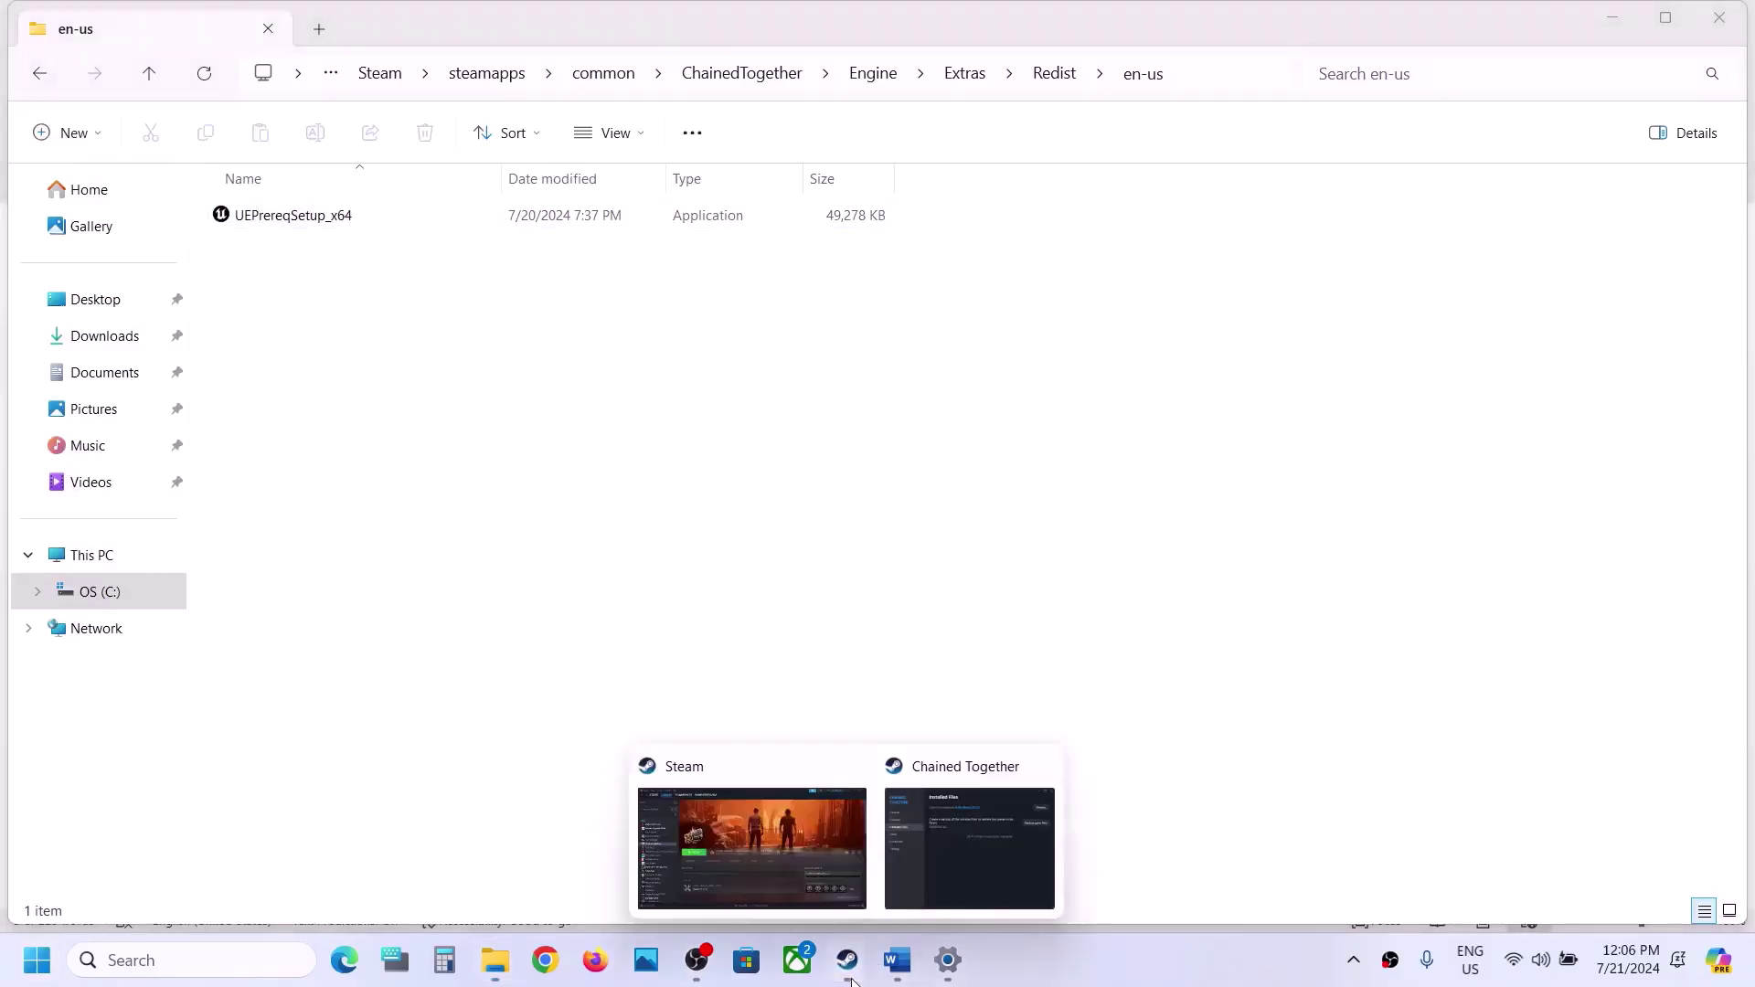
left_click(760, 845)
Scroll the Word guide to Step 8 and select the full Visual C++ downloads link.
left_click(896, 960)
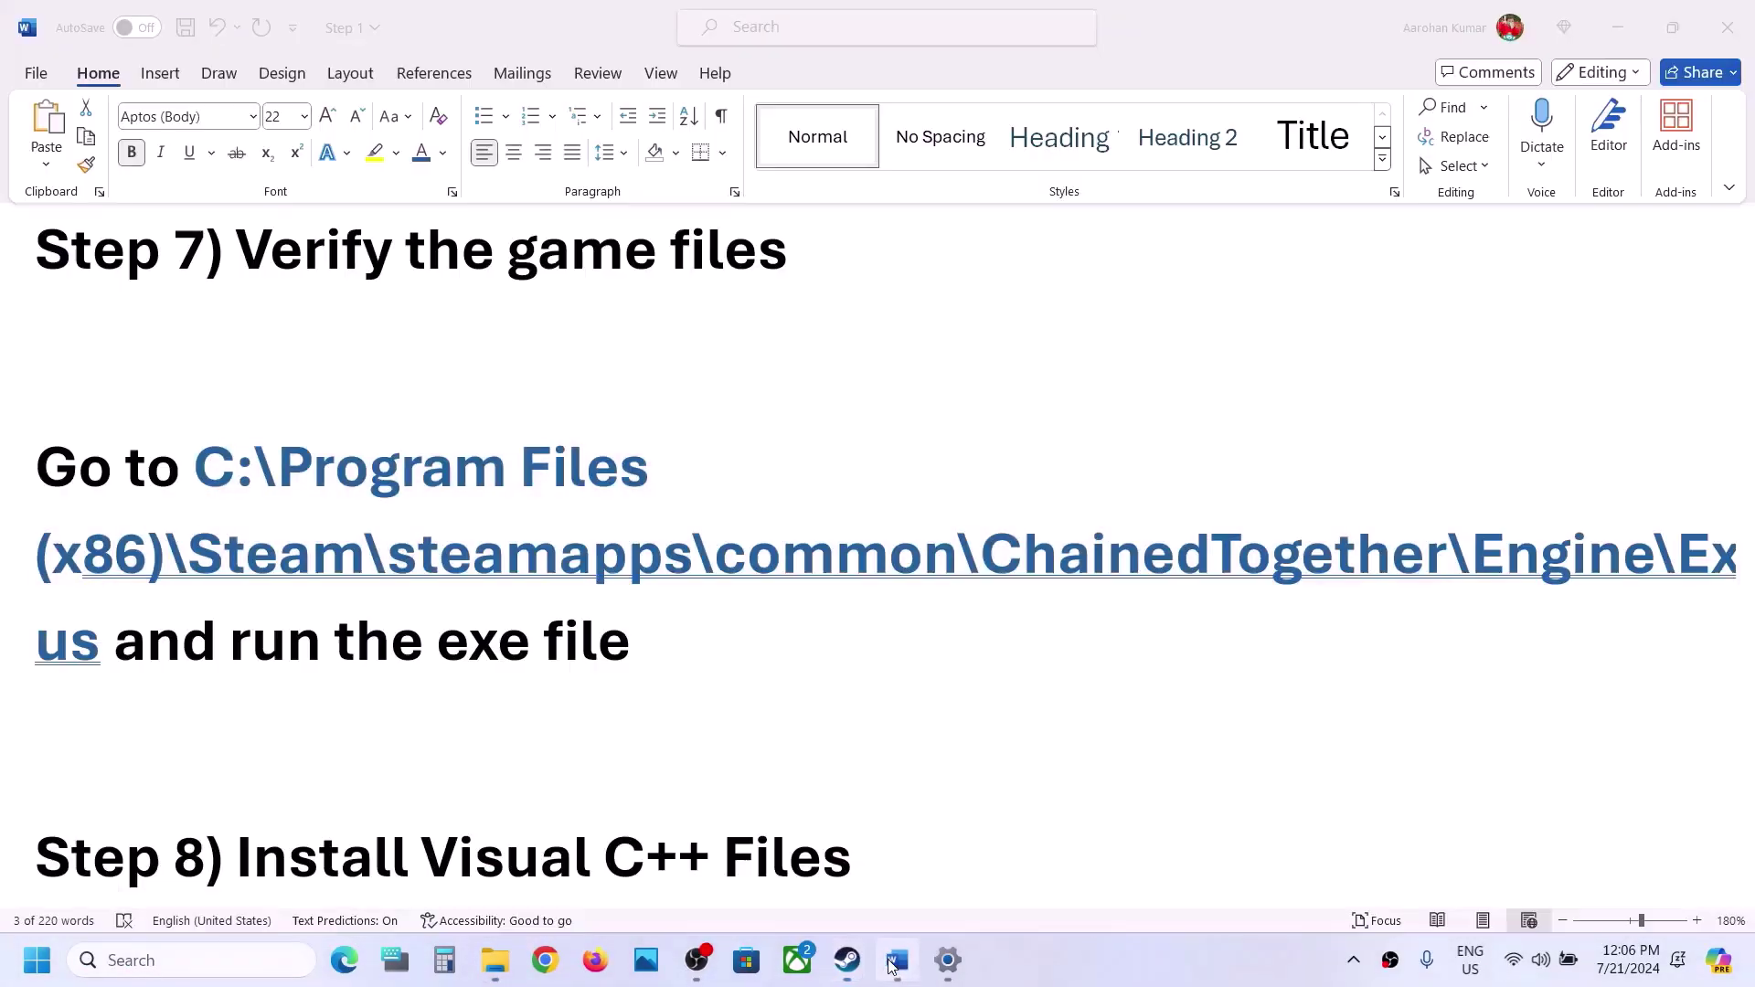
scroll(751, 651, "down", 2)
scroll(752, 651, "down", 1)
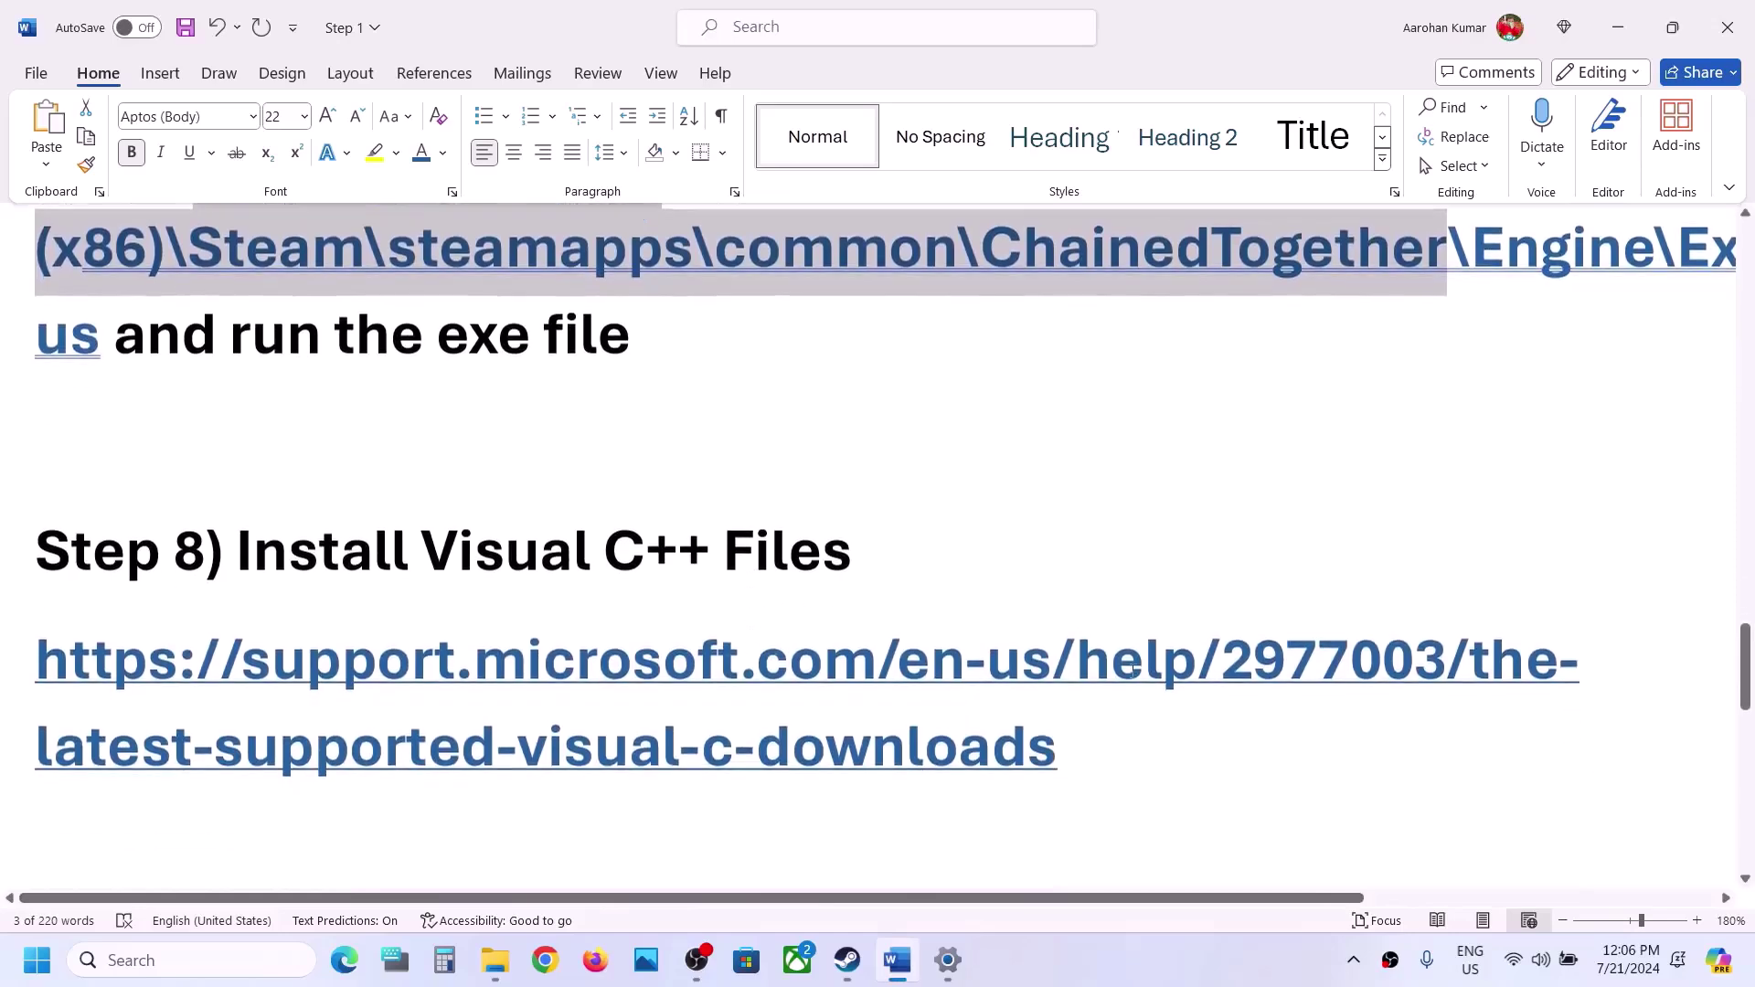
left_click(1143, 713)
triple_click(365, 678)
key("ctrl+c")
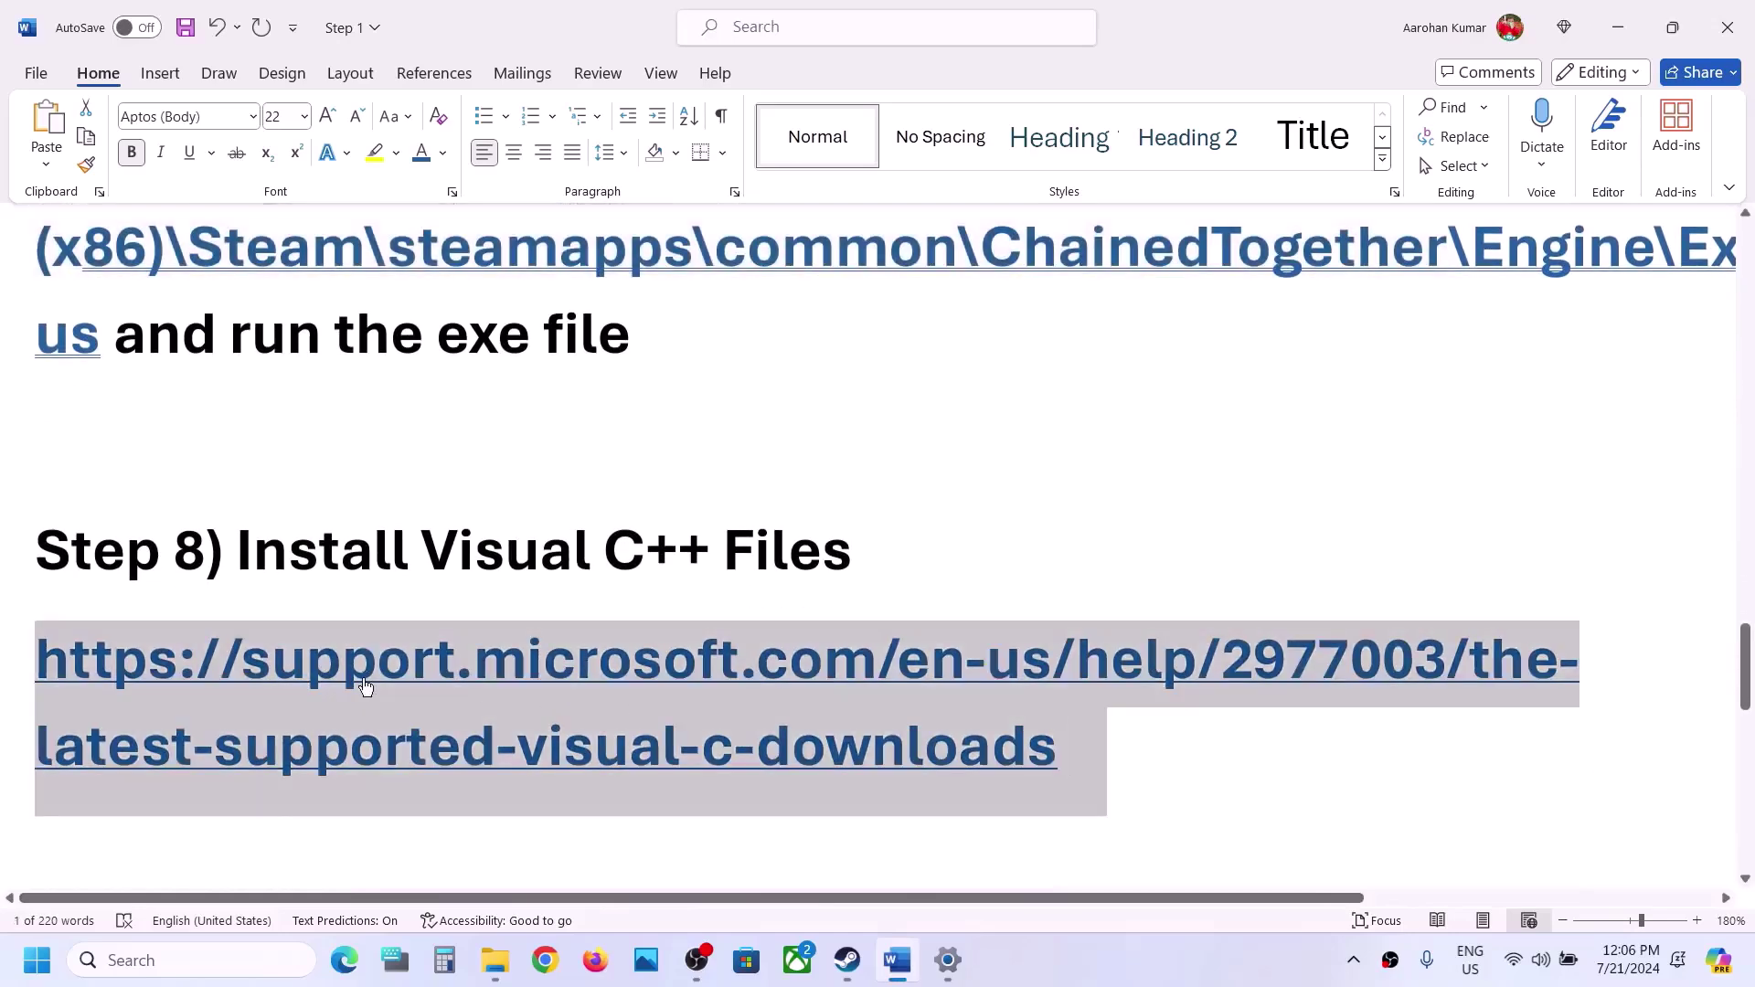
Load the copied Visual C++ downloads link in a new Chrome tab.
left_click(546, 959)
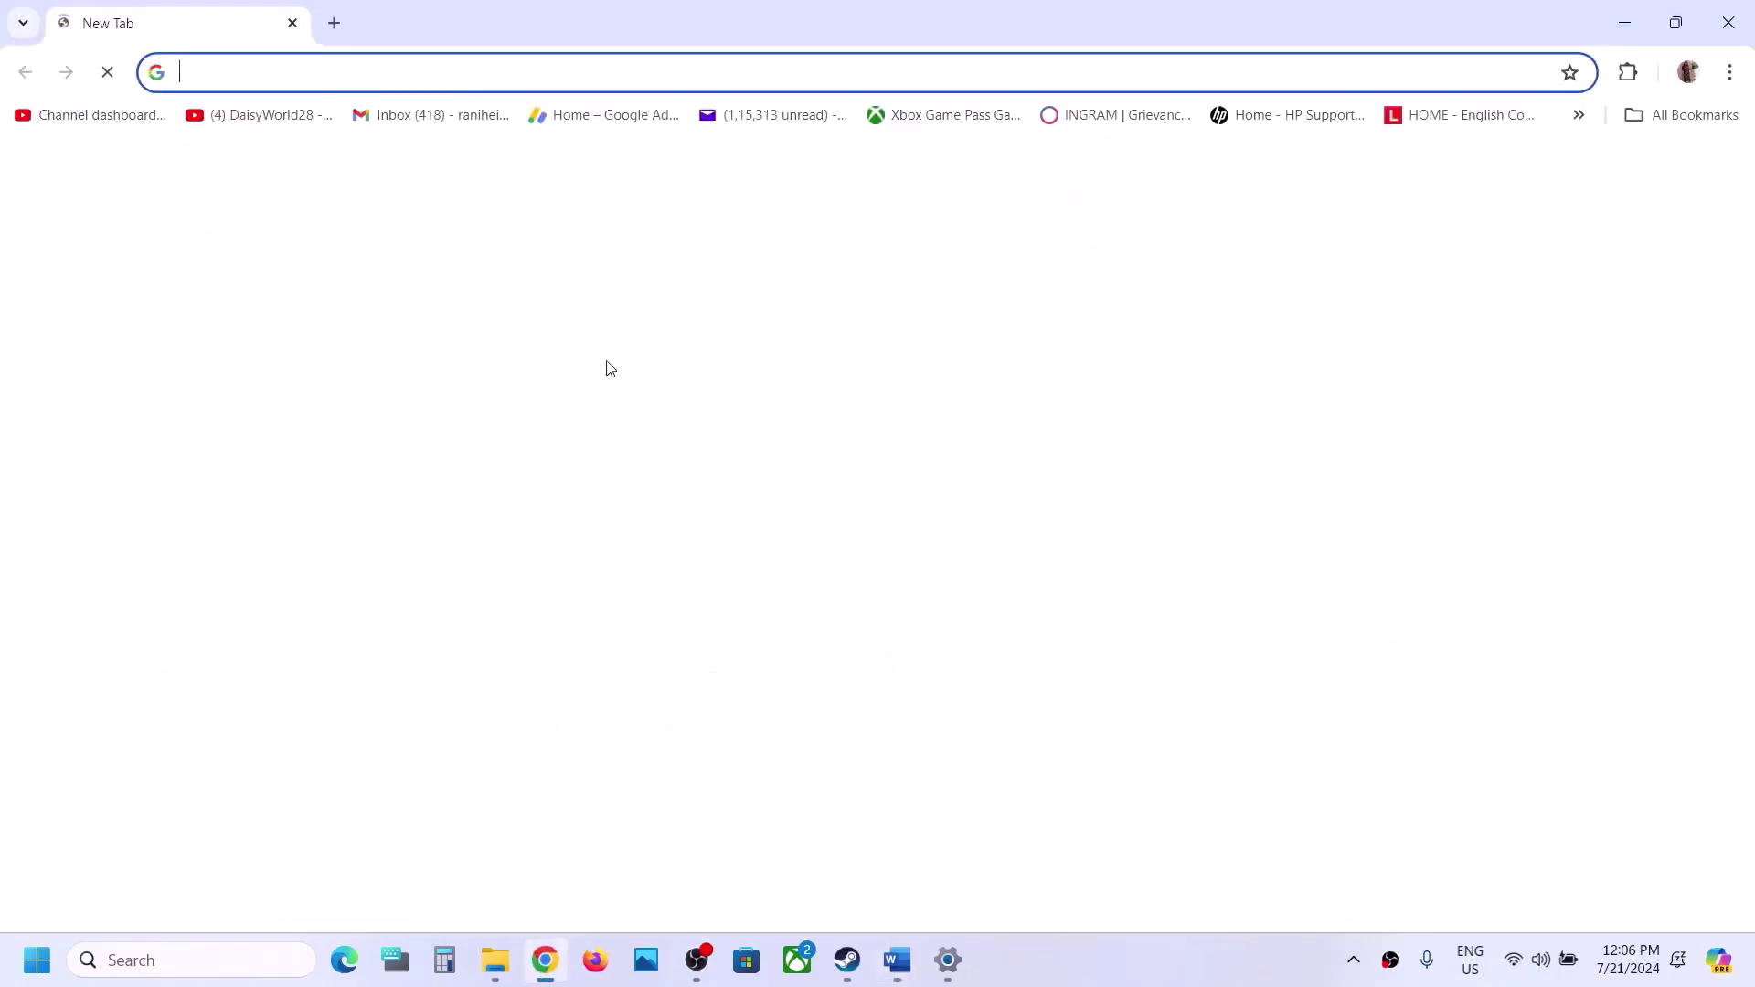
key("ctrl+v")
key("Return")
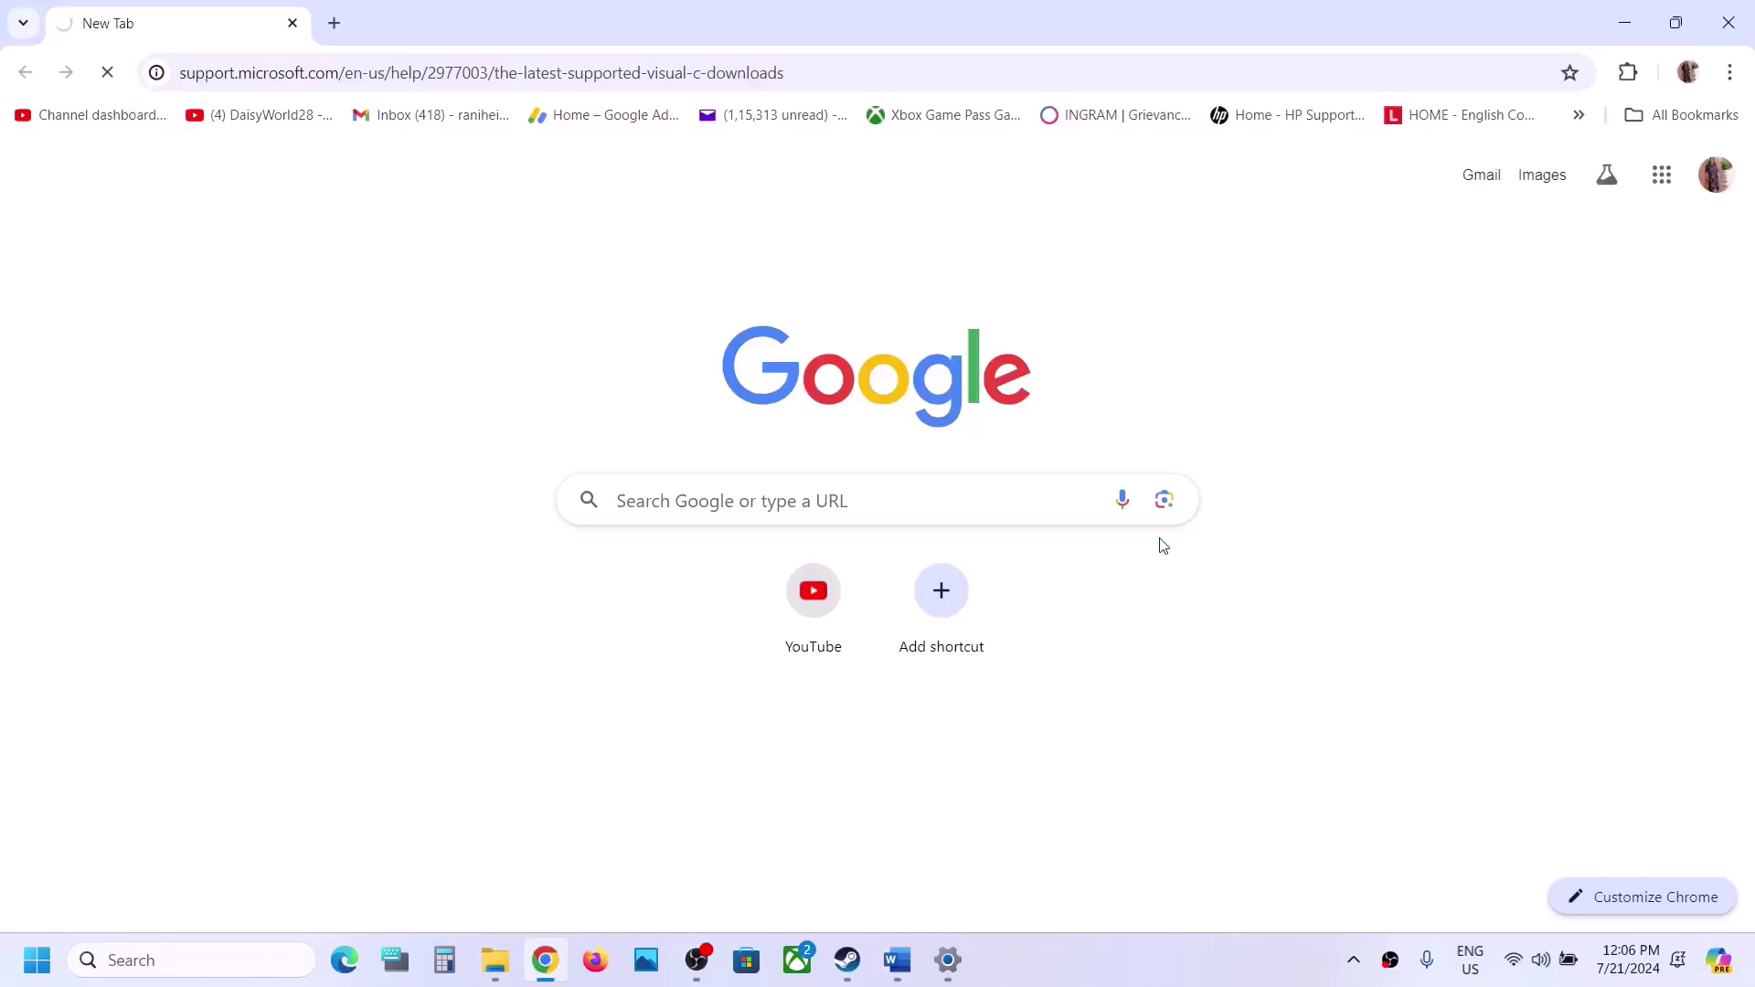
Download the x64 Visual C++ Redistributable installer and launch it.
scroll(944, 453, "down", 8)
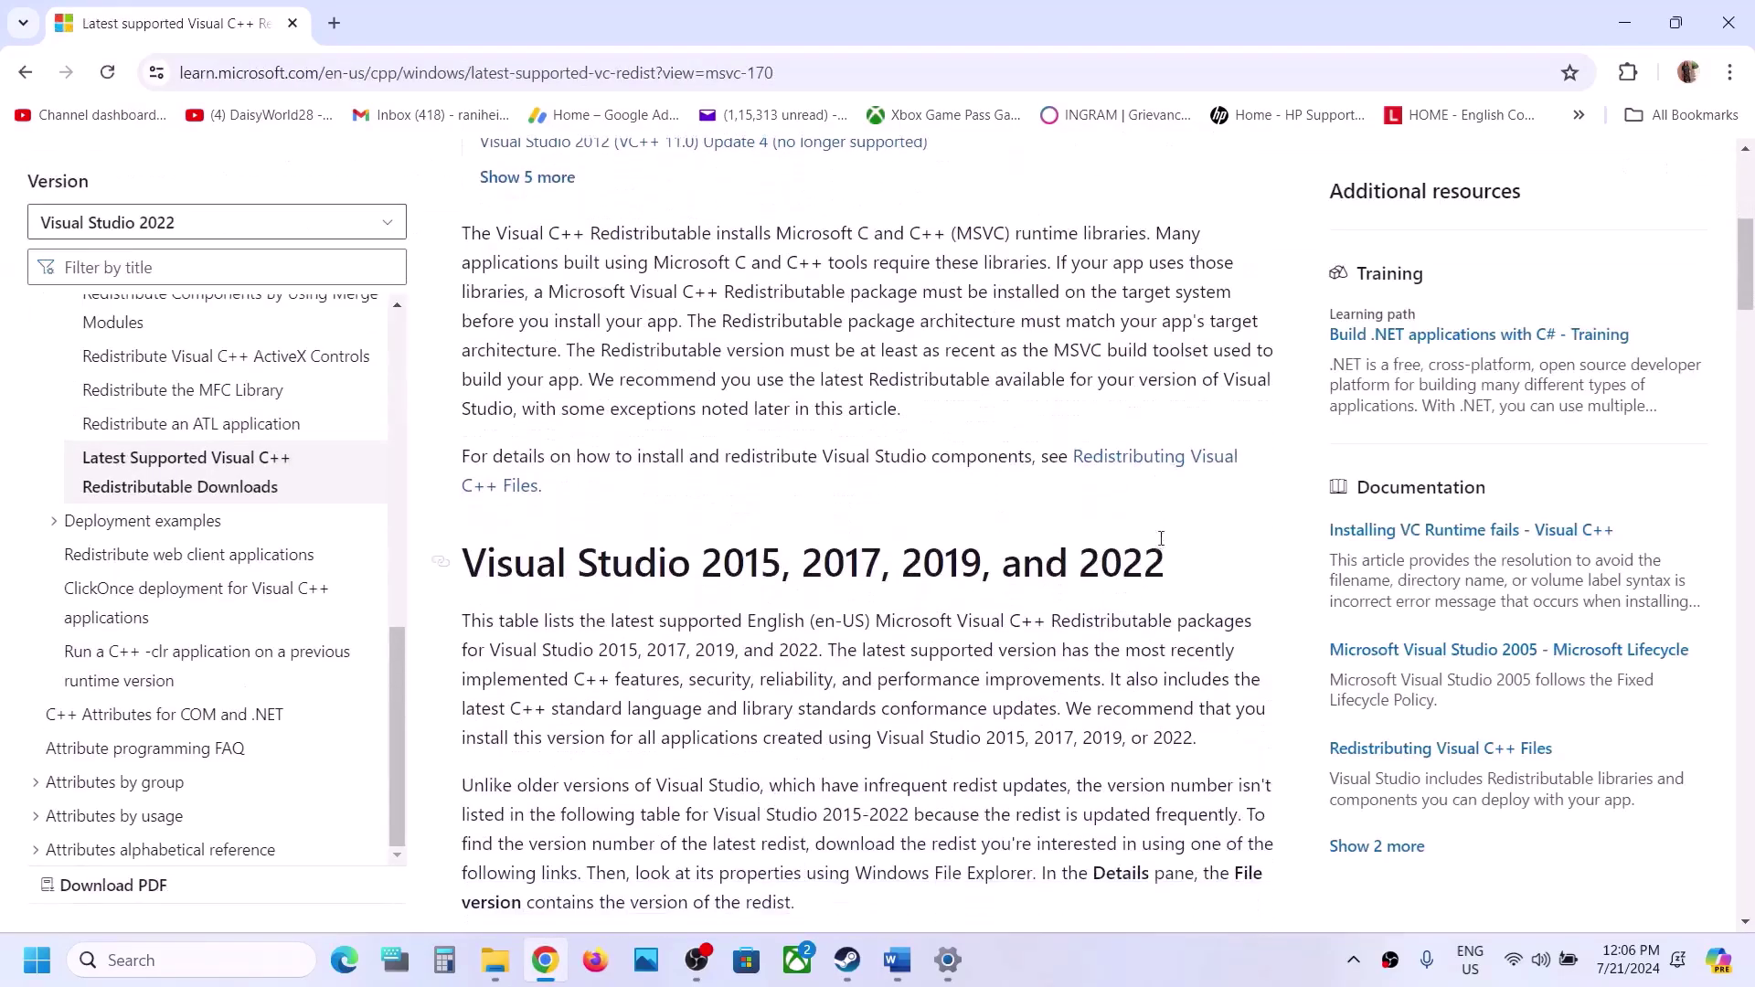
left_click_drag(750, 347, 1165, 345)
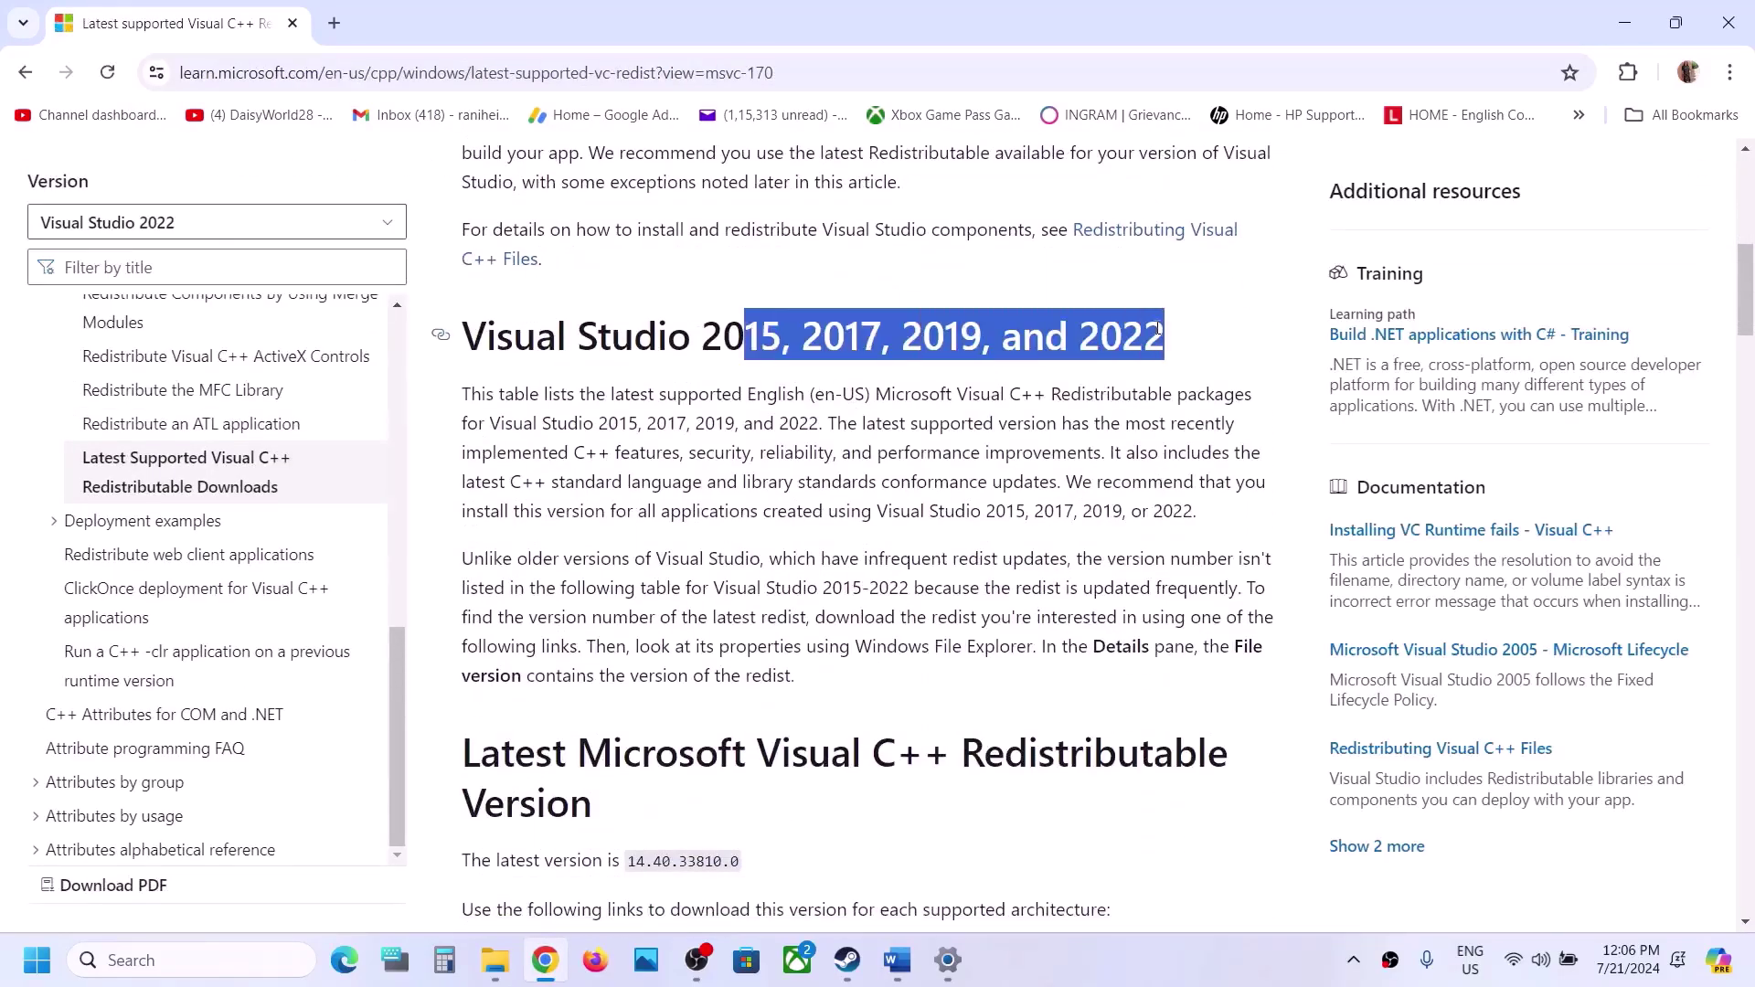
scroll(827, 548, "down", 5)
scroll(827, 546, "down", 2)
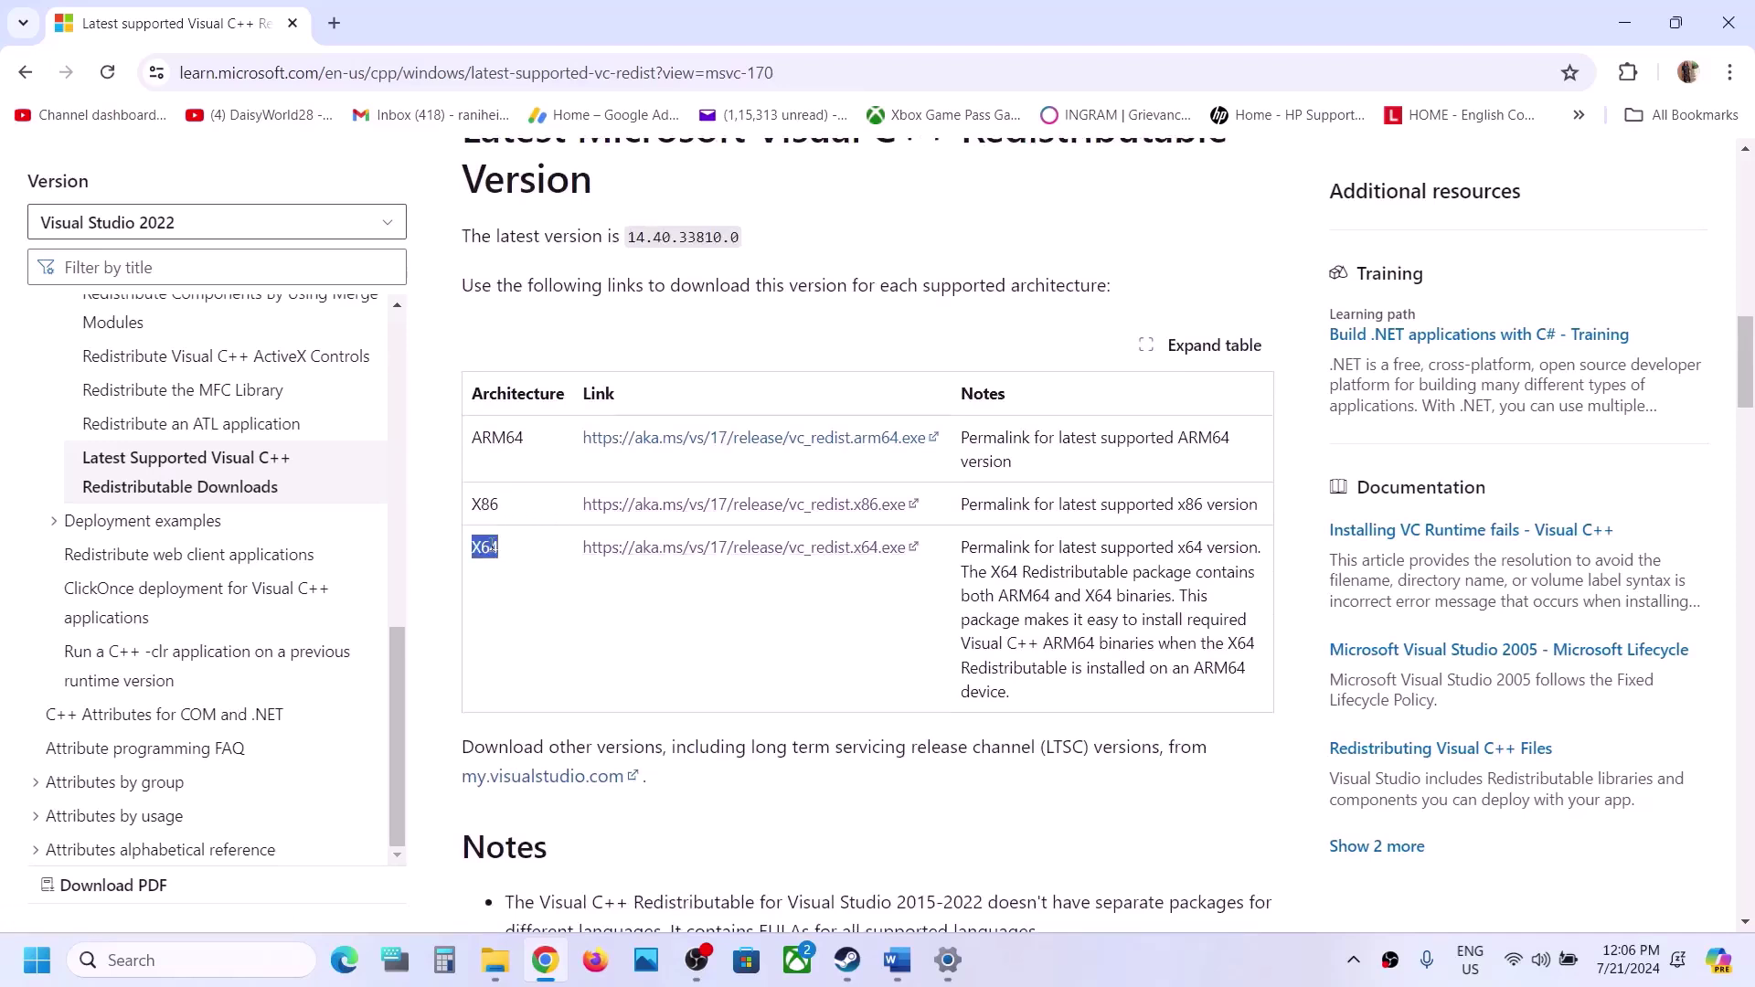
left_click(666, 506)
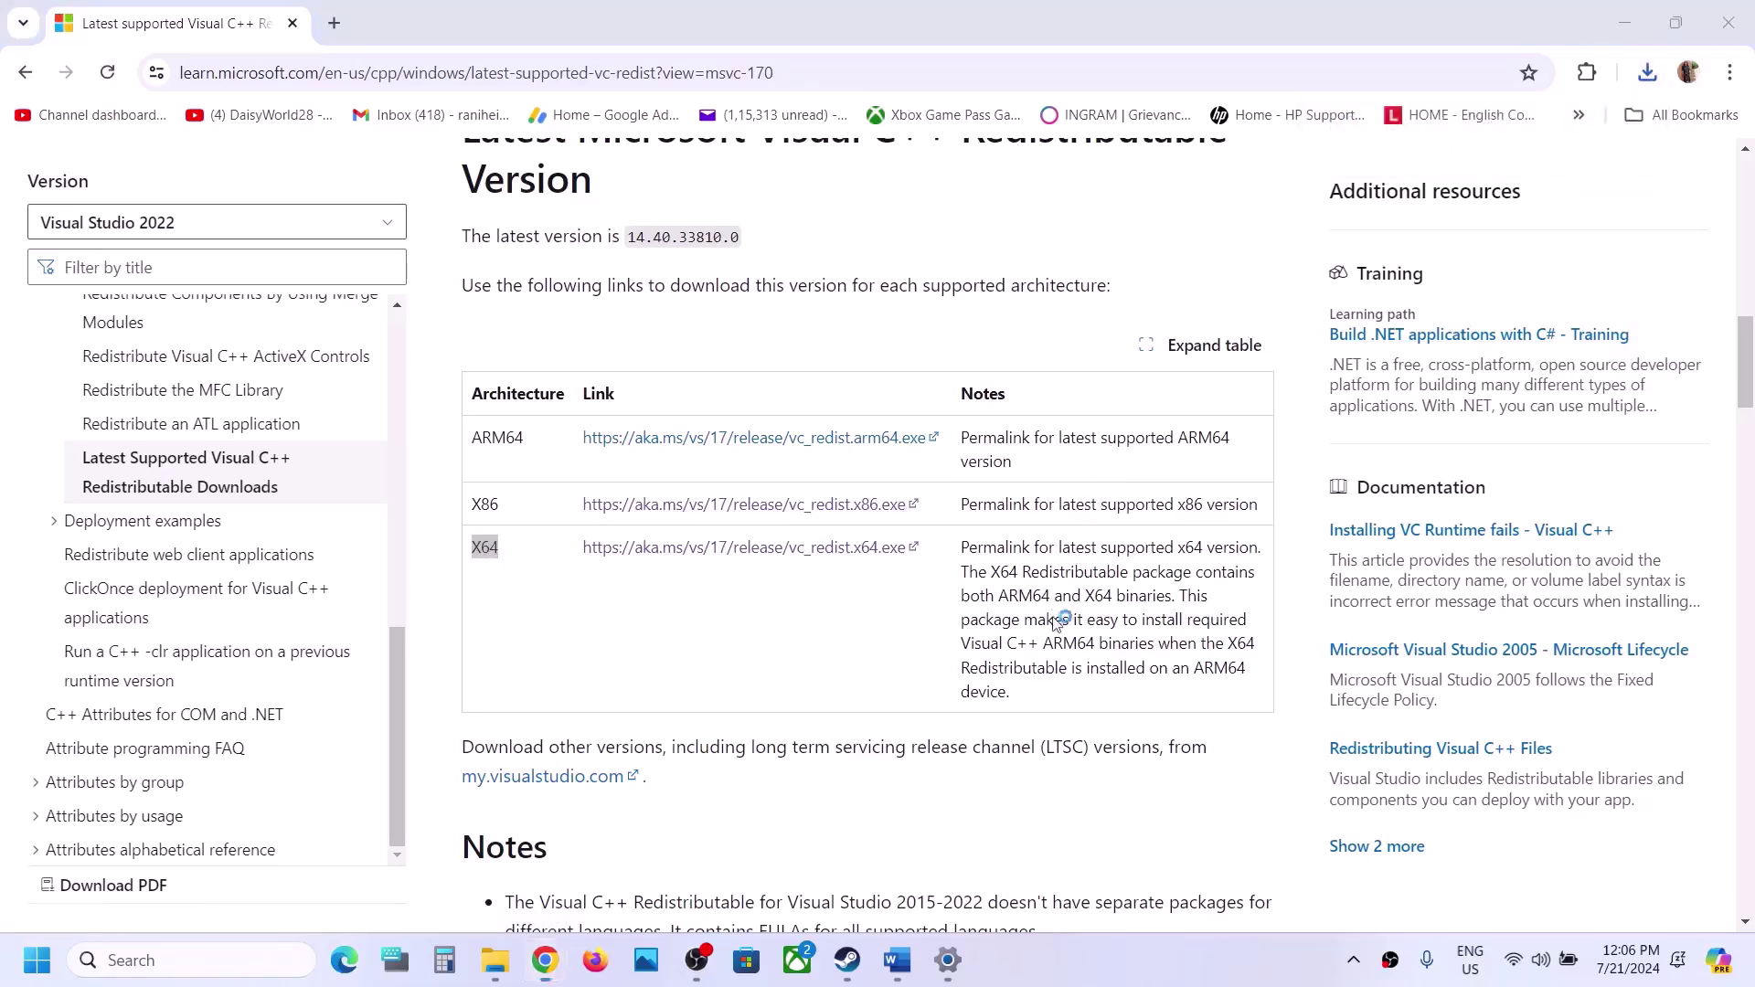
left_click(910, 617)
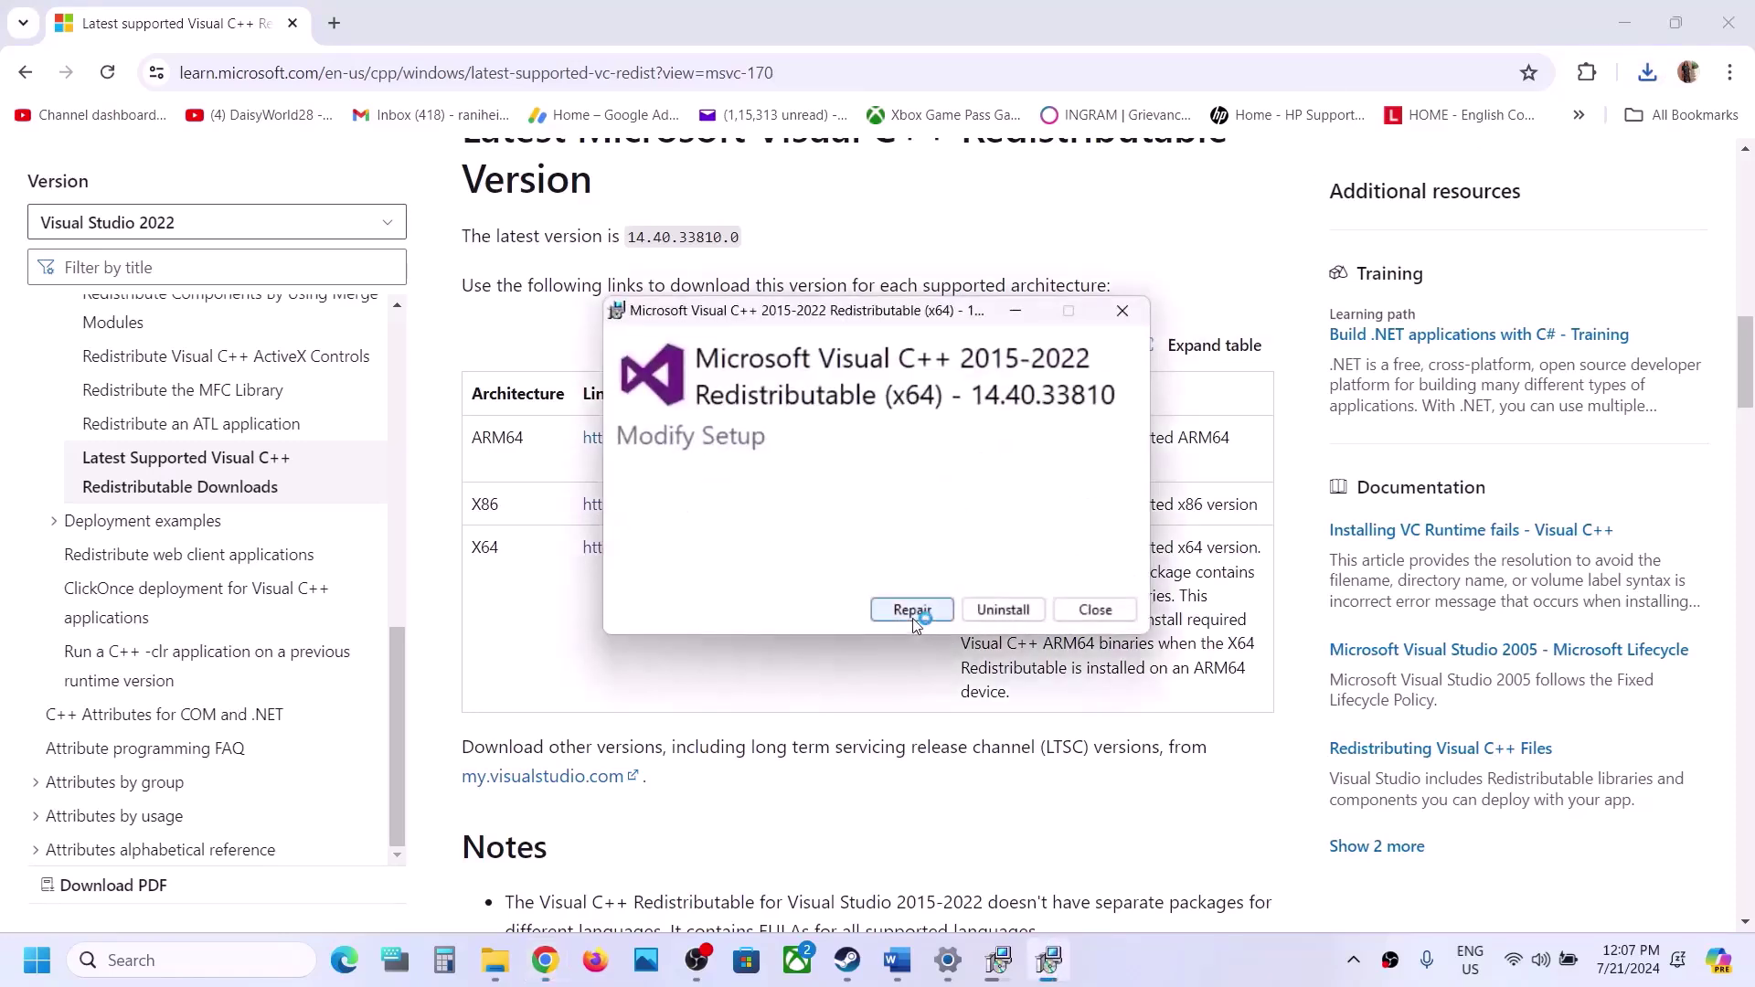
Start repairing the x64 and x86 Visual C++ redistributables and move the two setup windows apart.
left_click(912, 616)
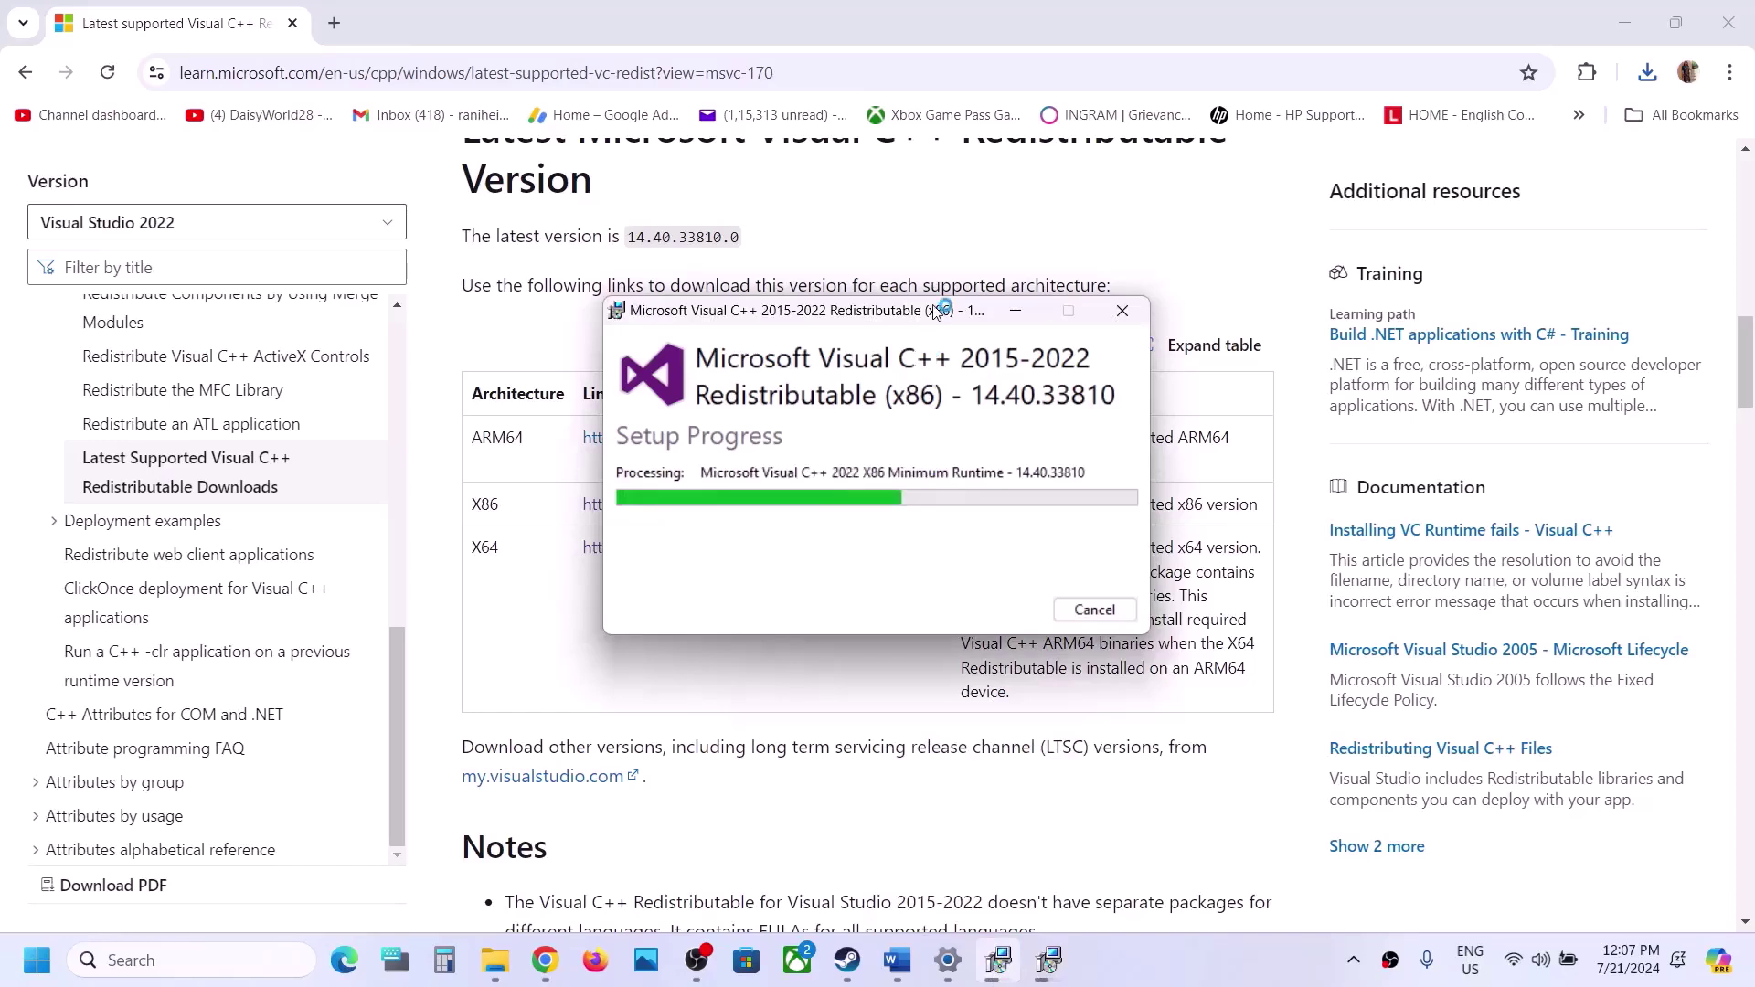
left_click_drag(934, 313, 656, 352)
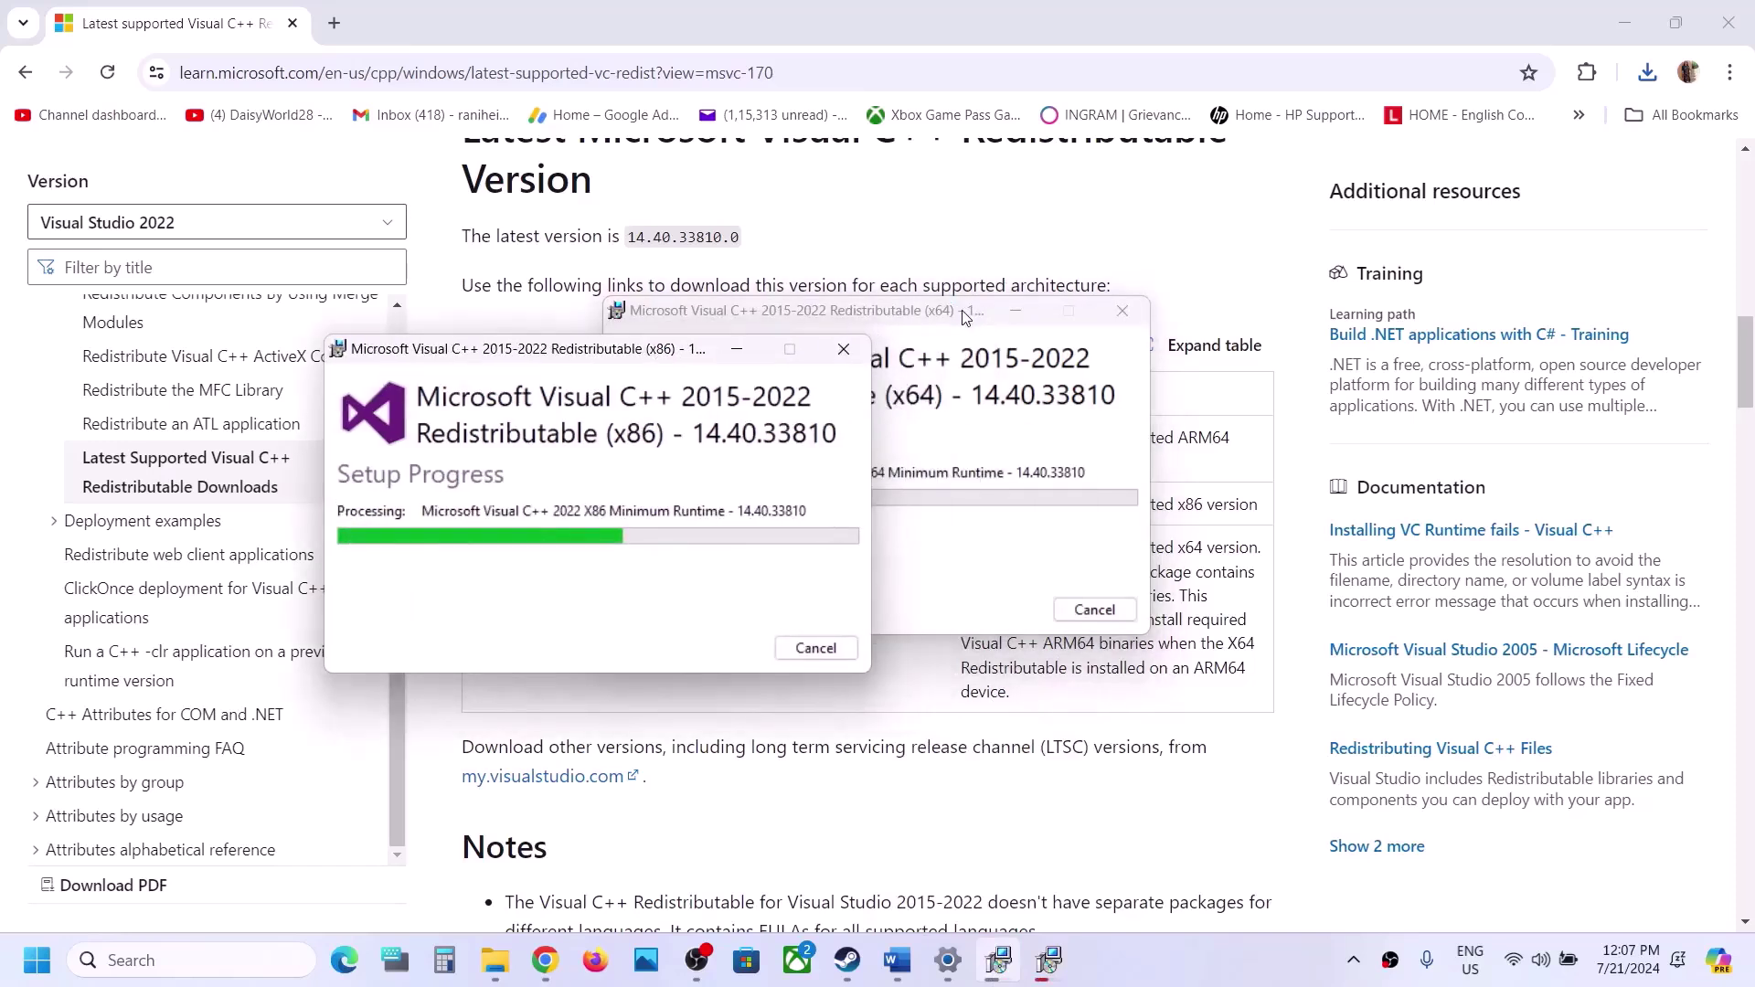
left_click_drag(963, 318, 1329, 381)
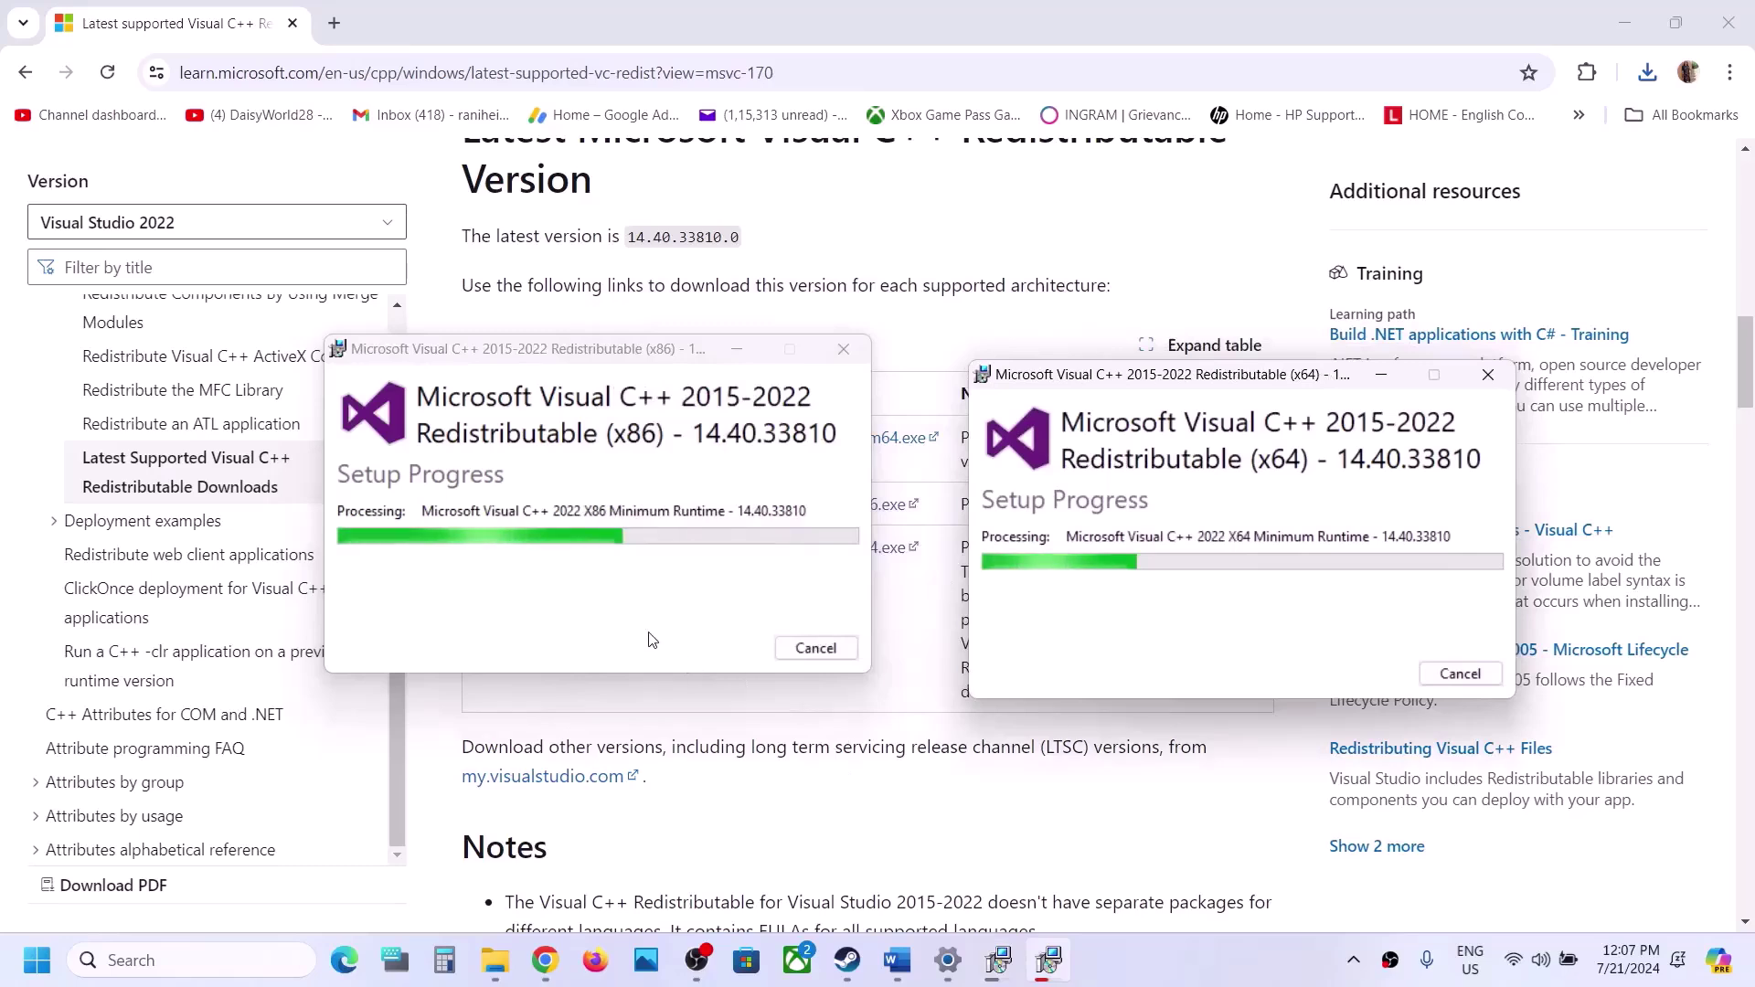
Open the Start power options, cancel them with Esc, and return to the Word guide.
left_click(736, 785)
left_click(36, 960)
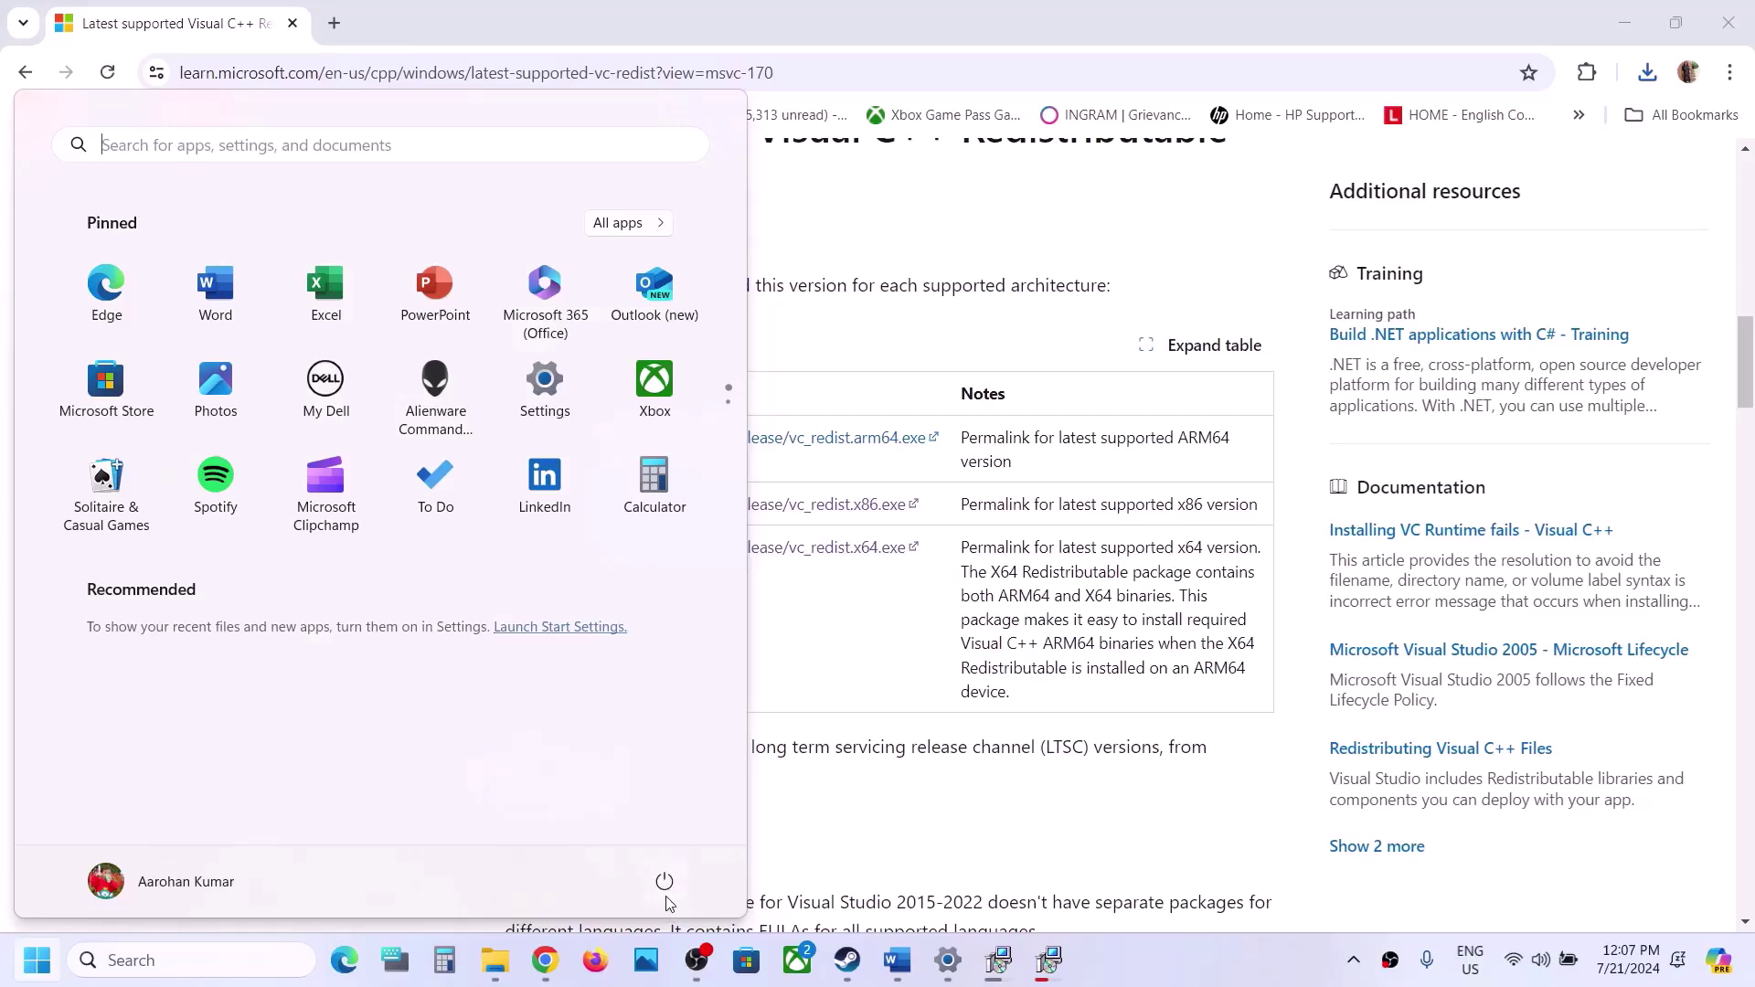
left_click(664, 882)
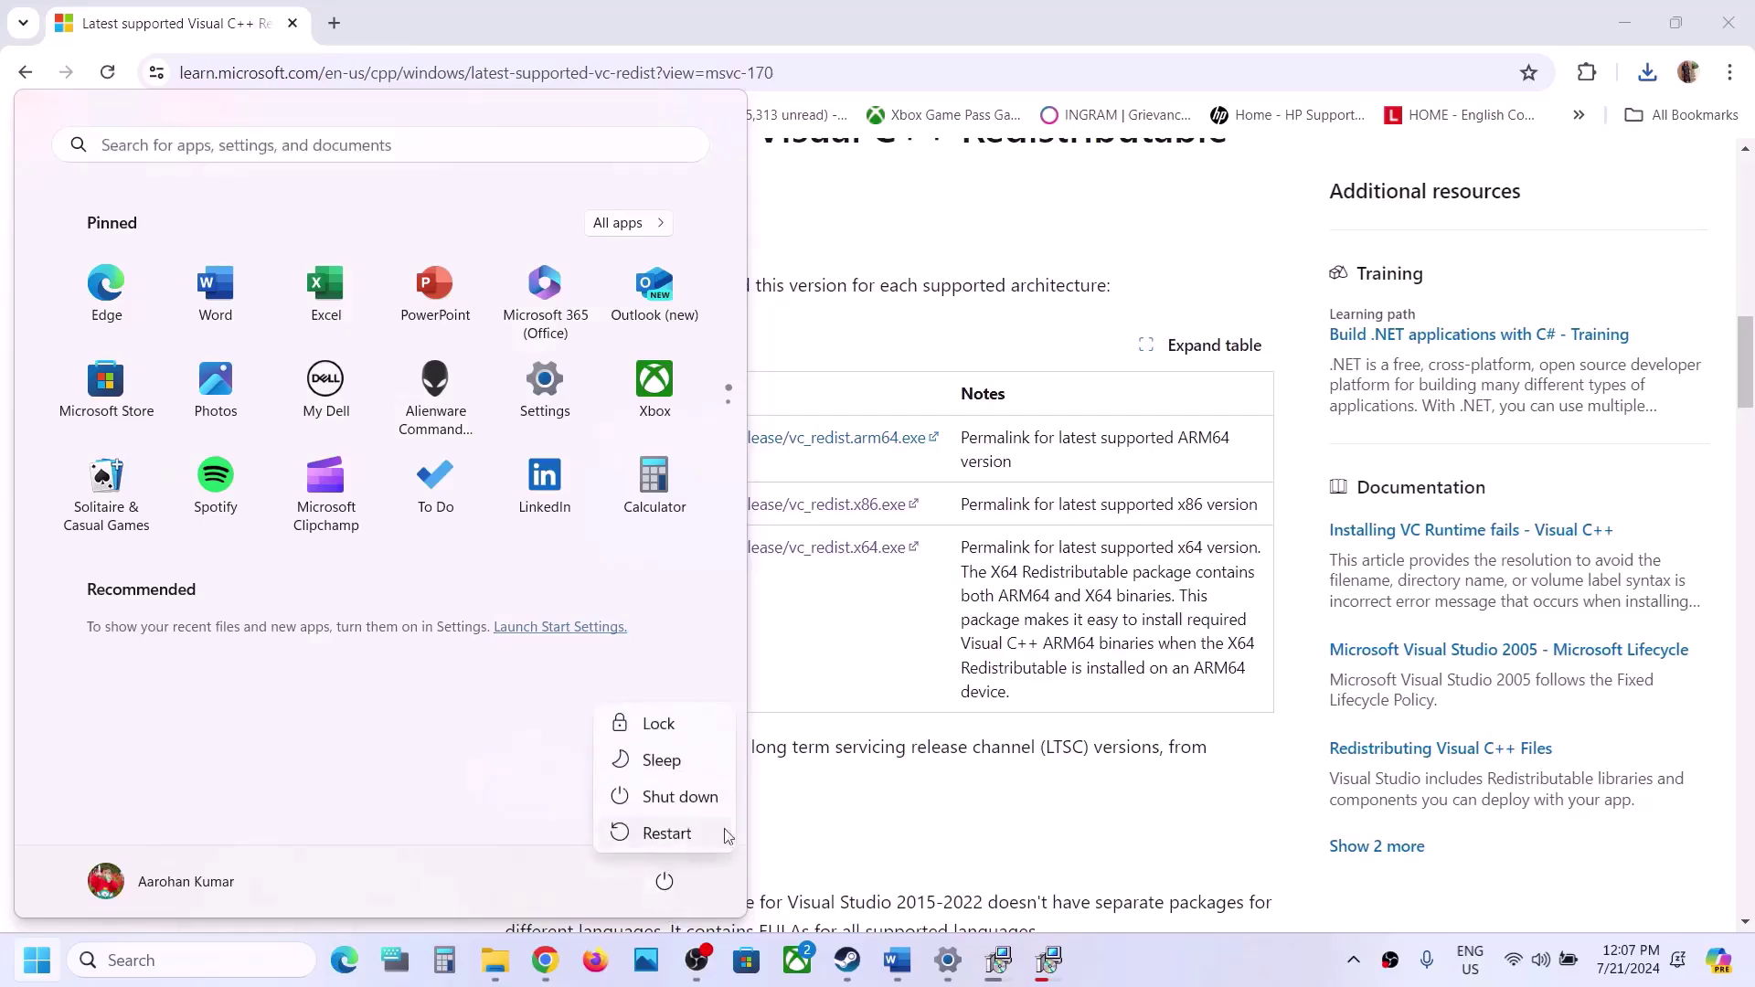
key("Escape")
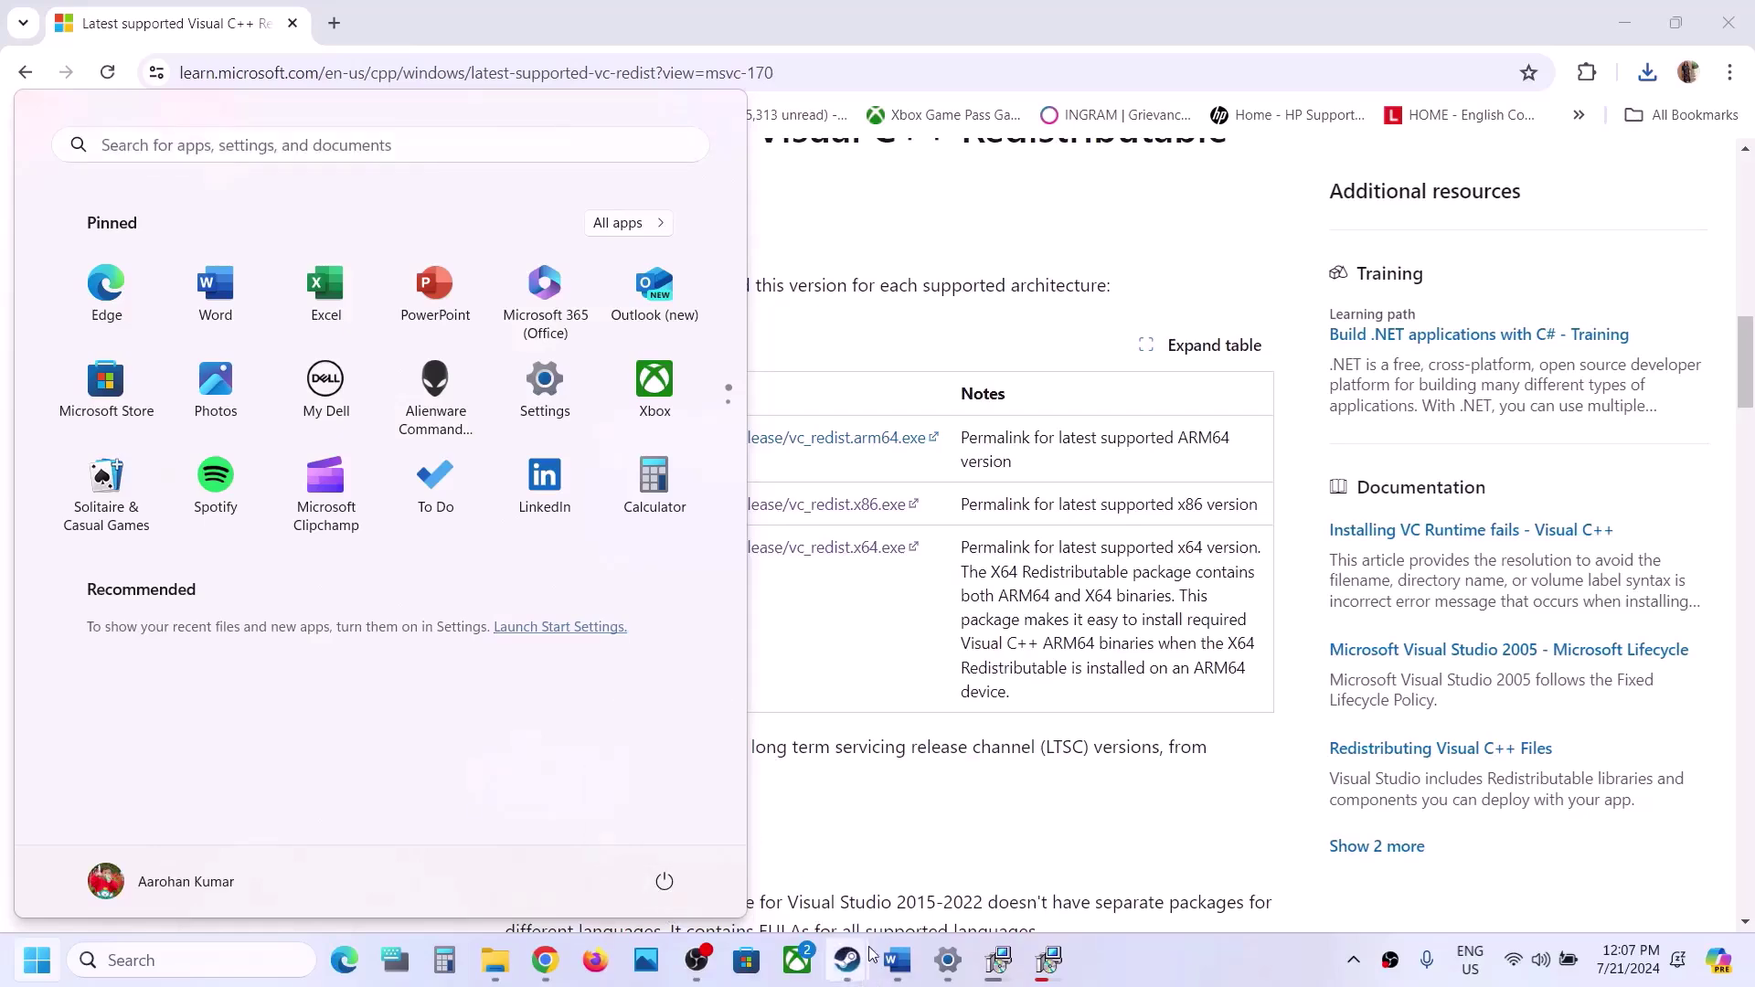
left_click(897, 960)
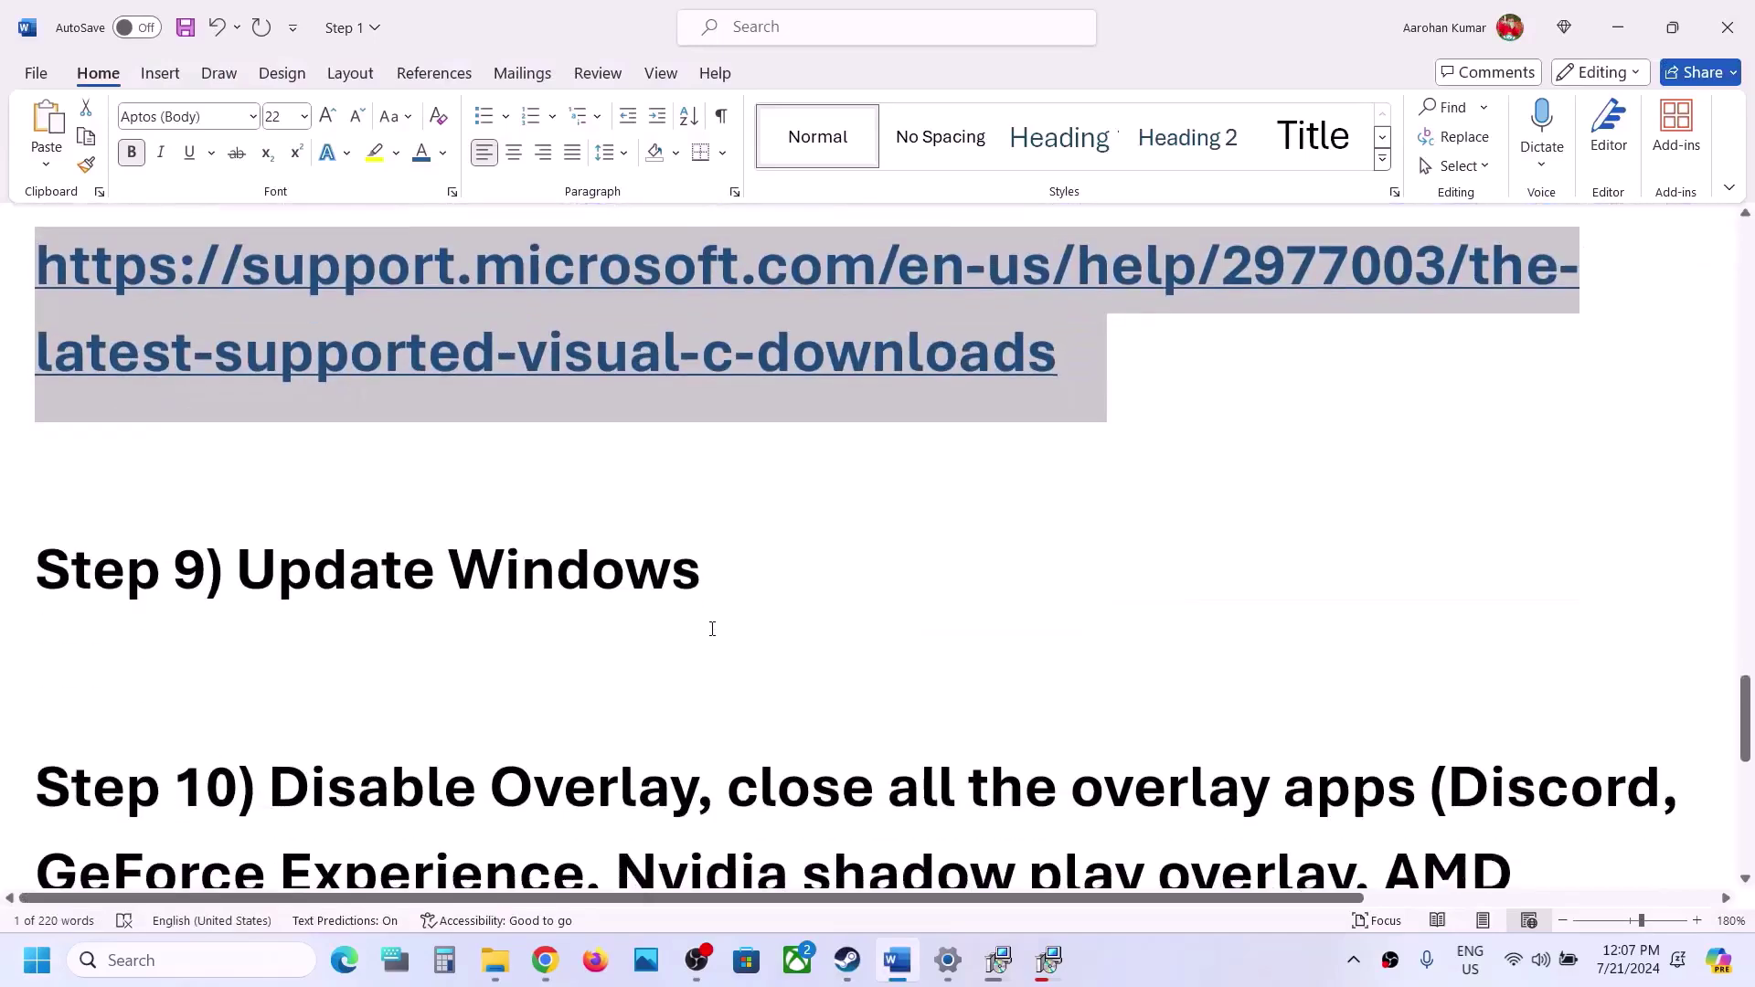
Switch to Settings and run a check for updates on the Windows Update page.
scroll(712, 628, "down", 1)
key("alt+Tab")
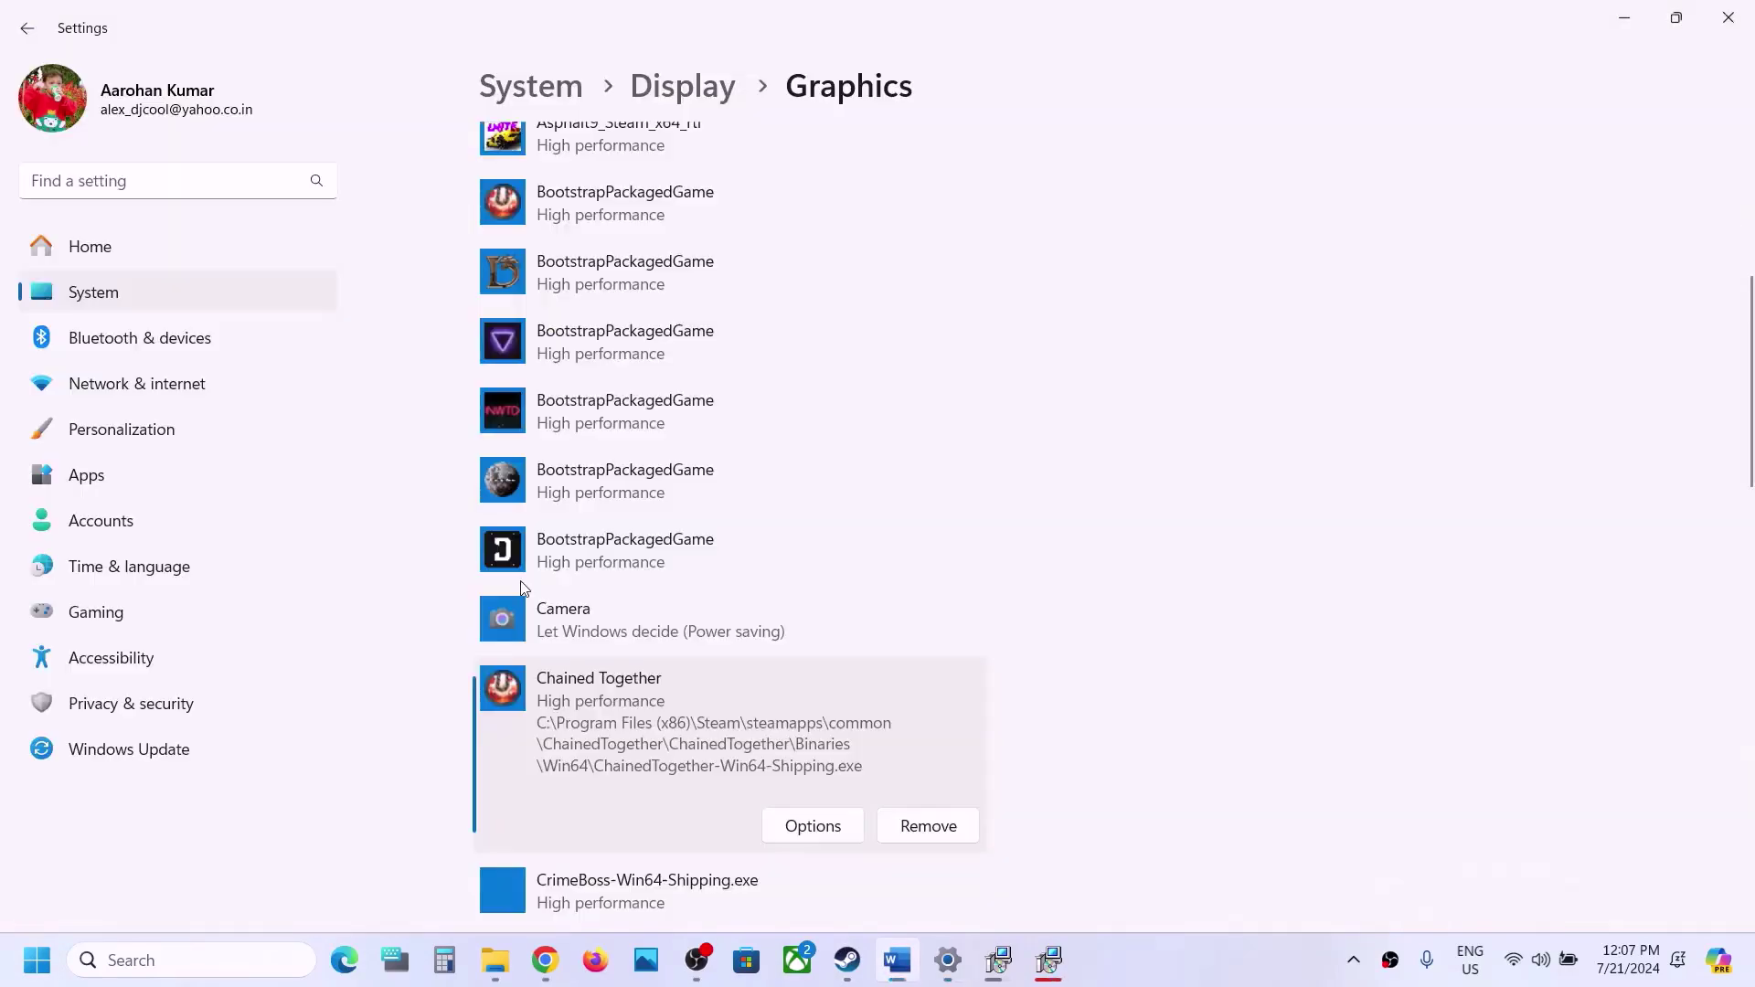
left_click(116, 754)
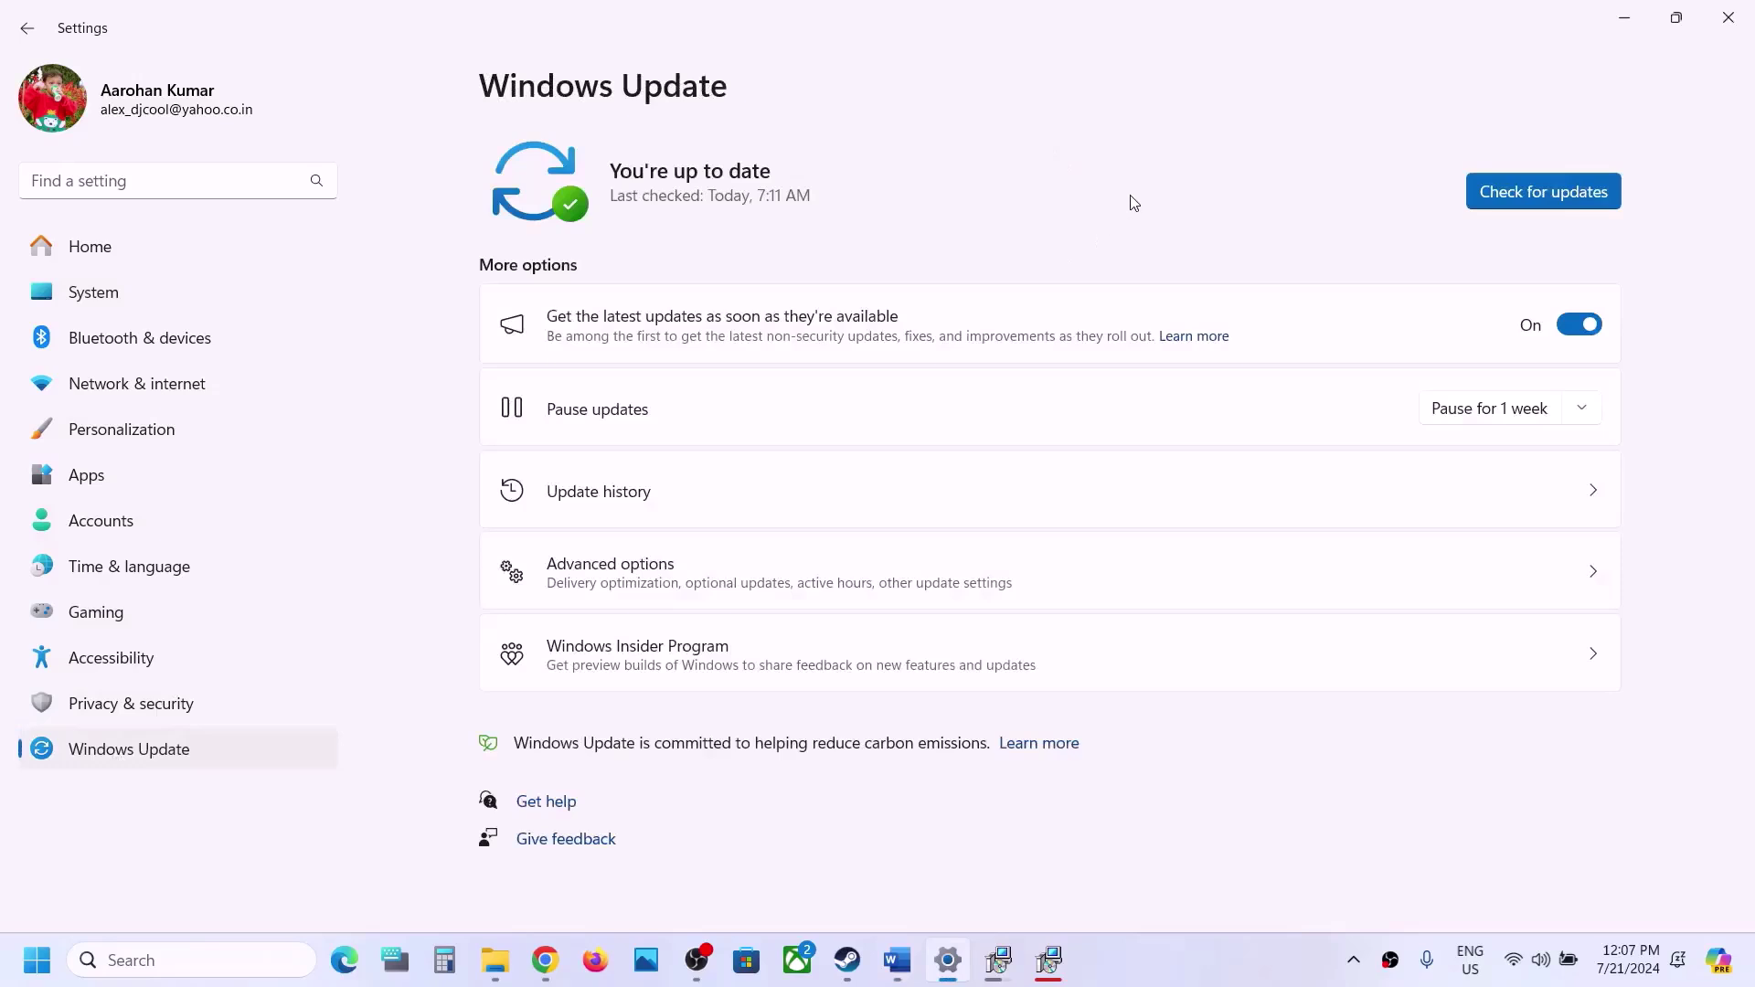
left_click(1489, 201)
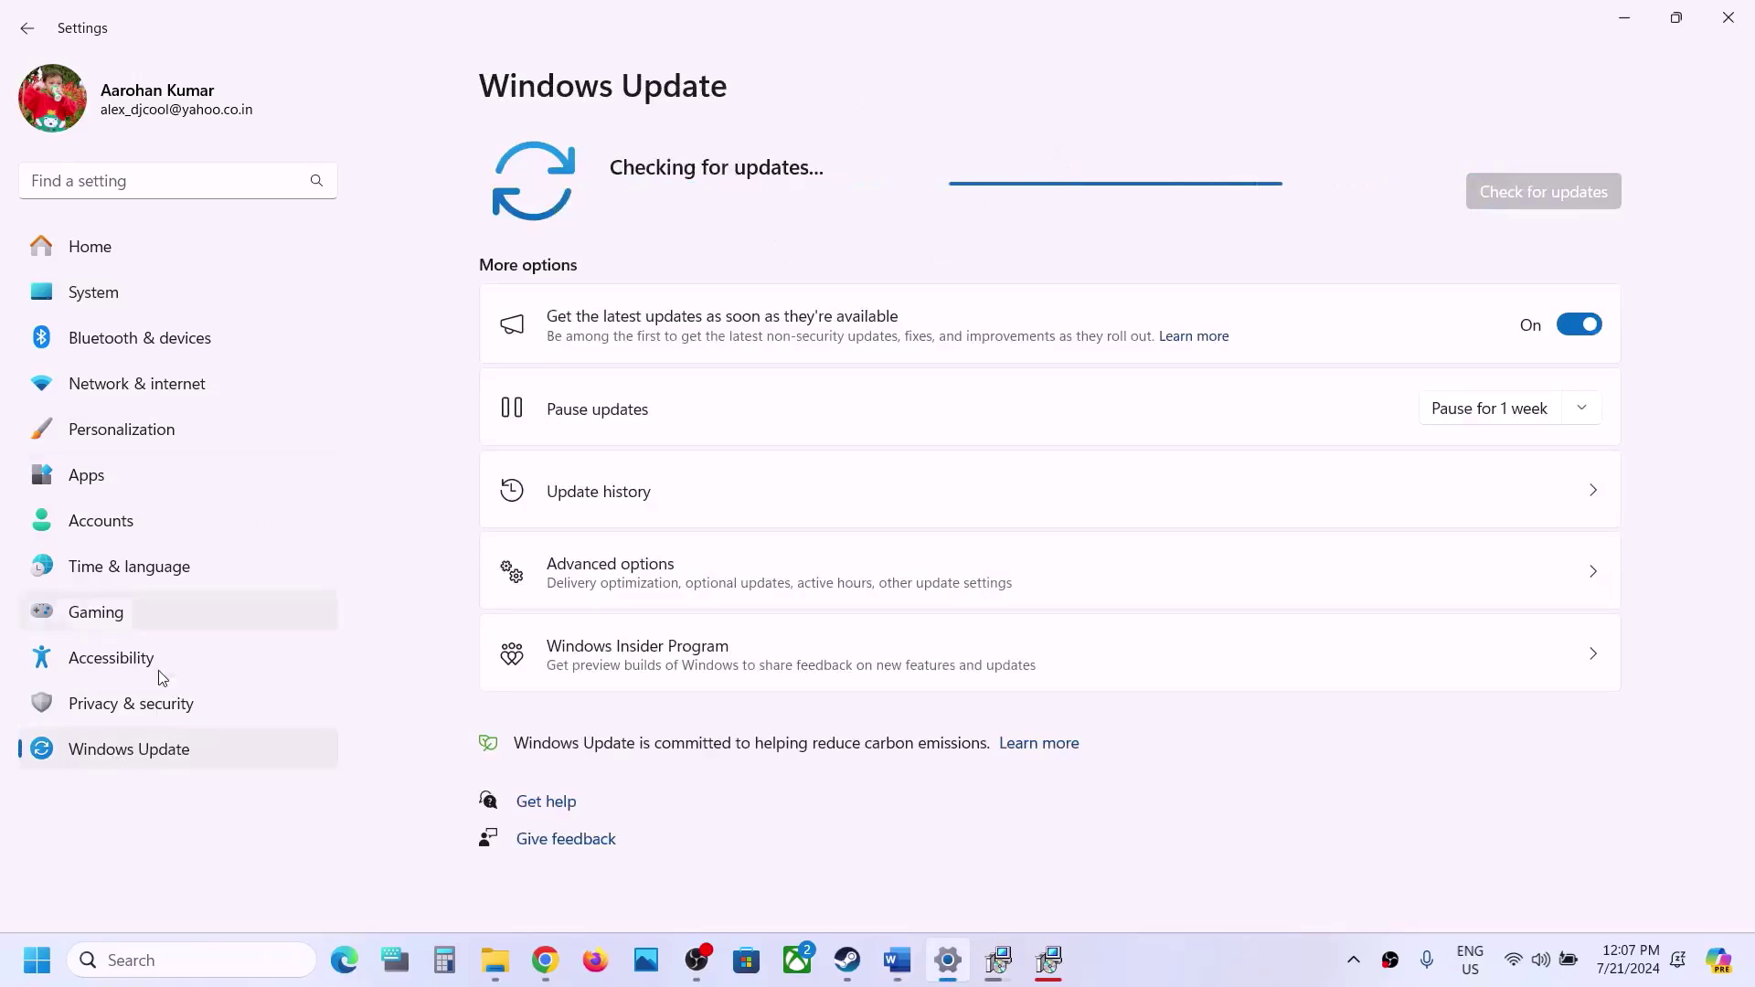
Open the Start power options and dismiss them with Esc.
left_click(36, 960)
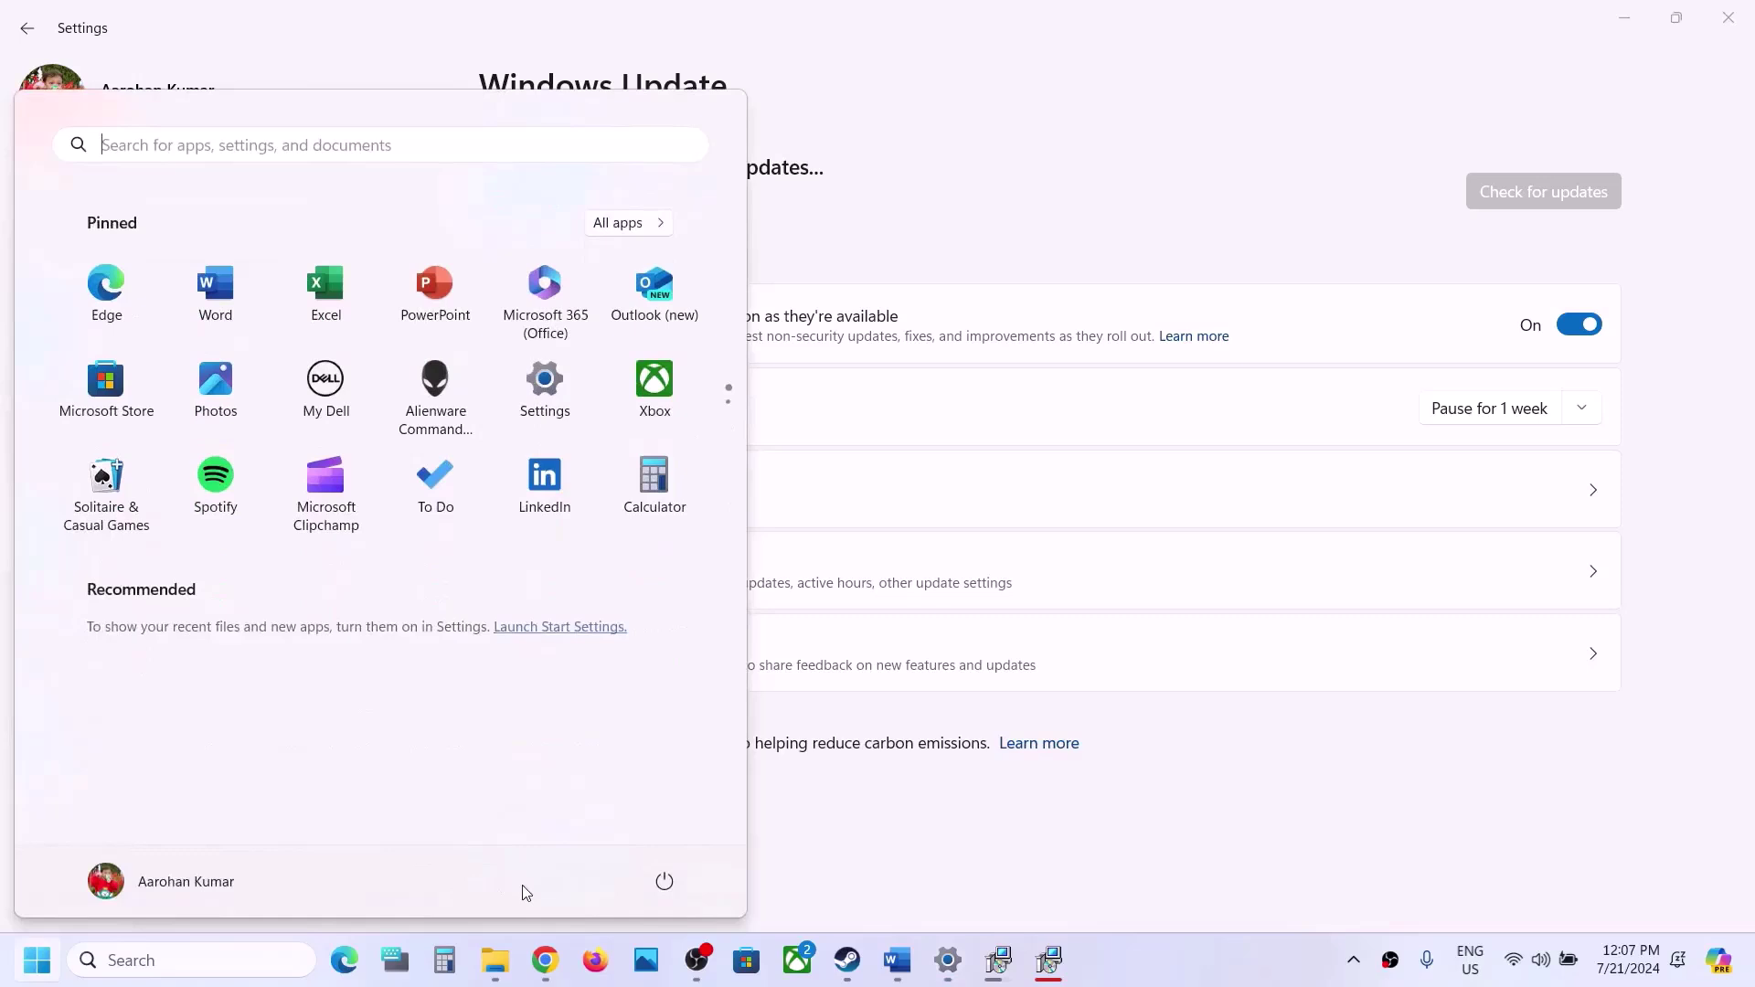
left_click(663, 885)
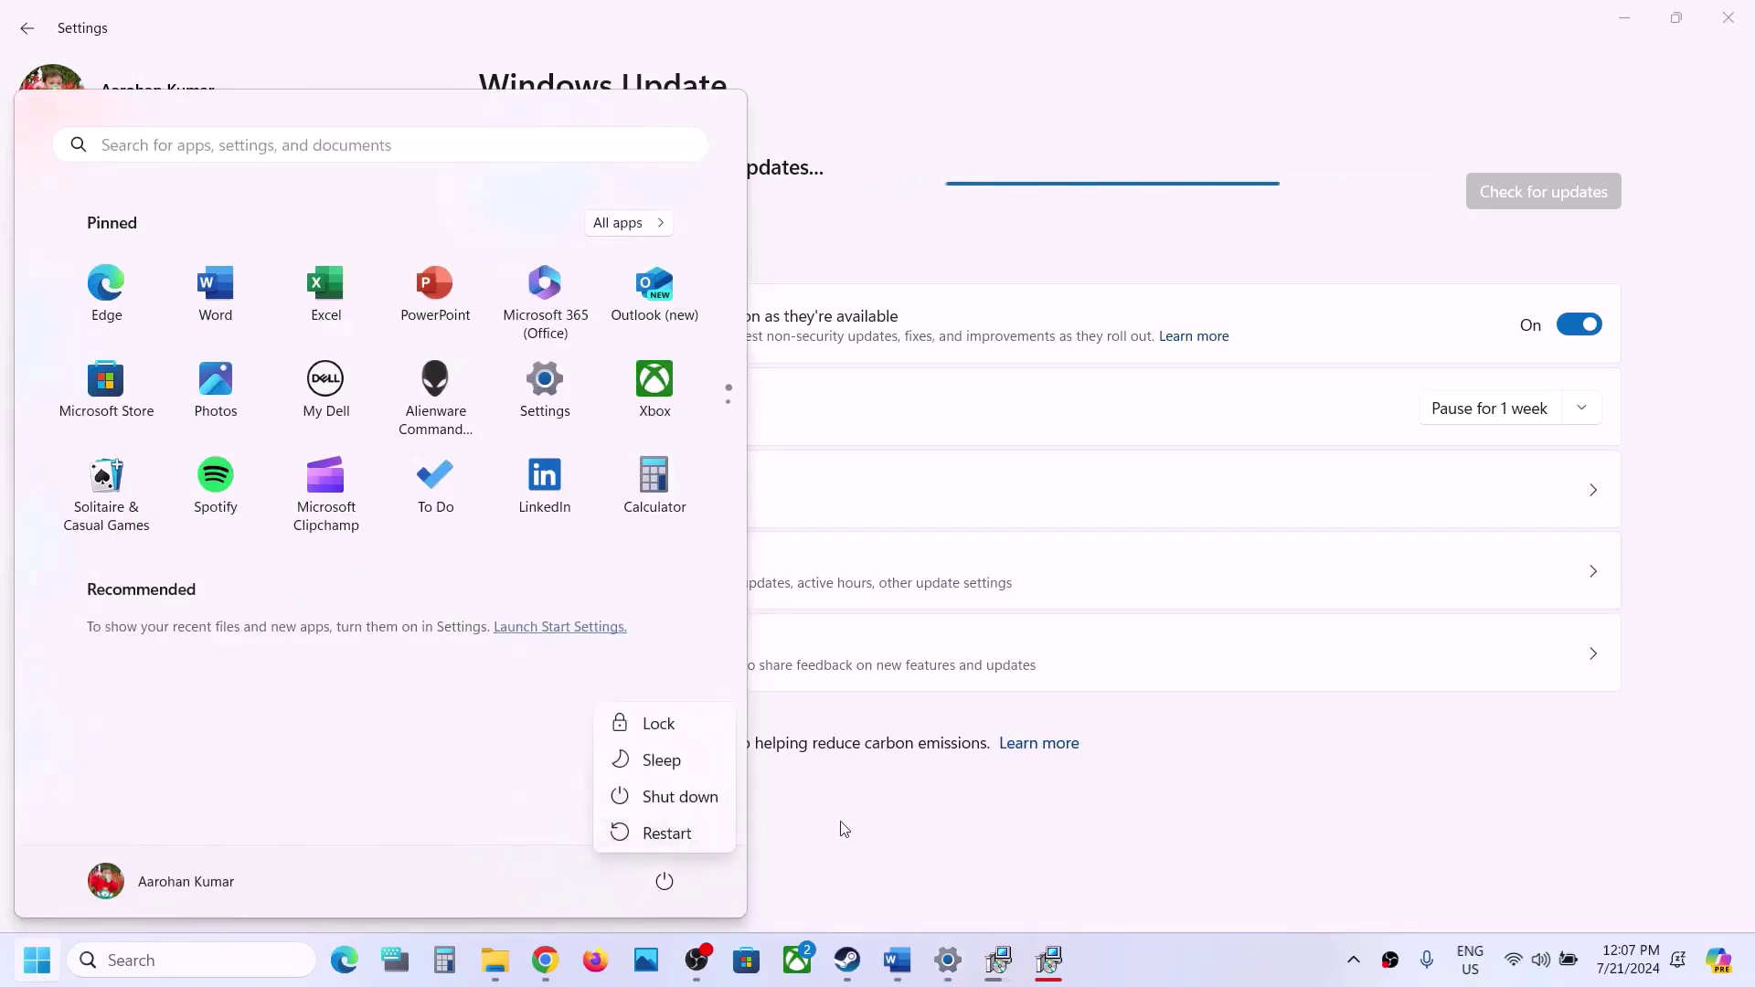
key("Escape")
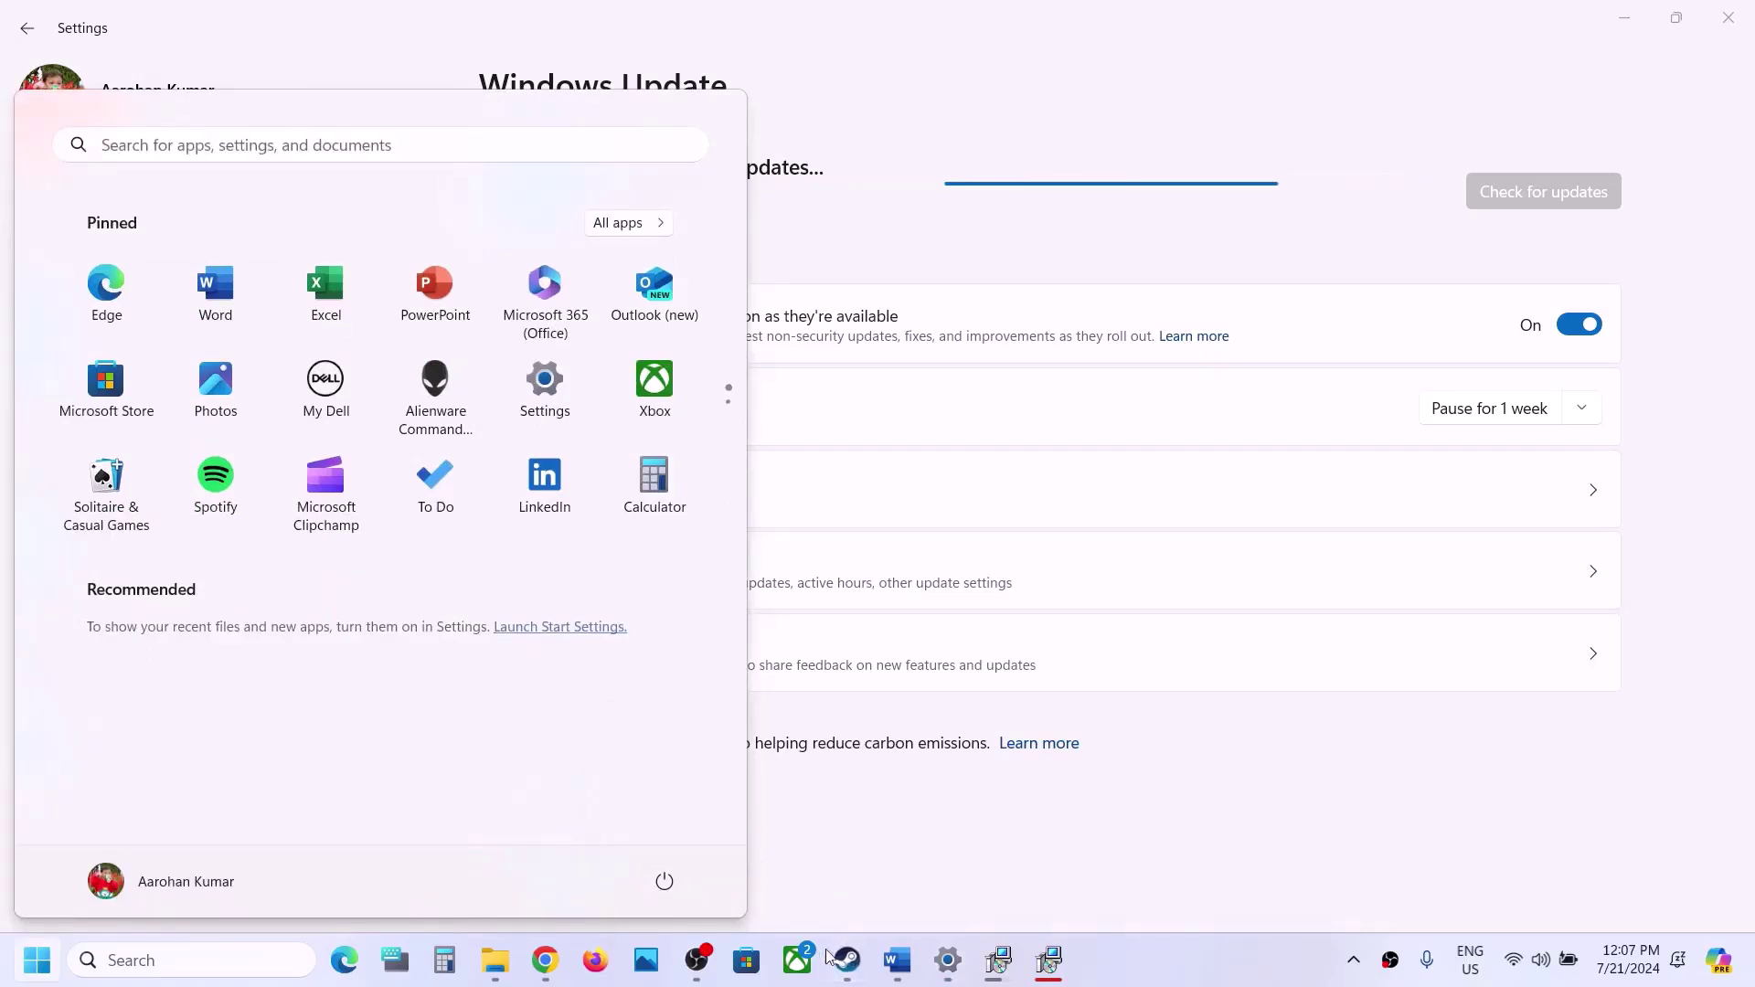
Switch between Steam and Word, close the open Chained Together properties, and return to the Steam library.
mouse_move(841, 958)
left_click(796, 875)
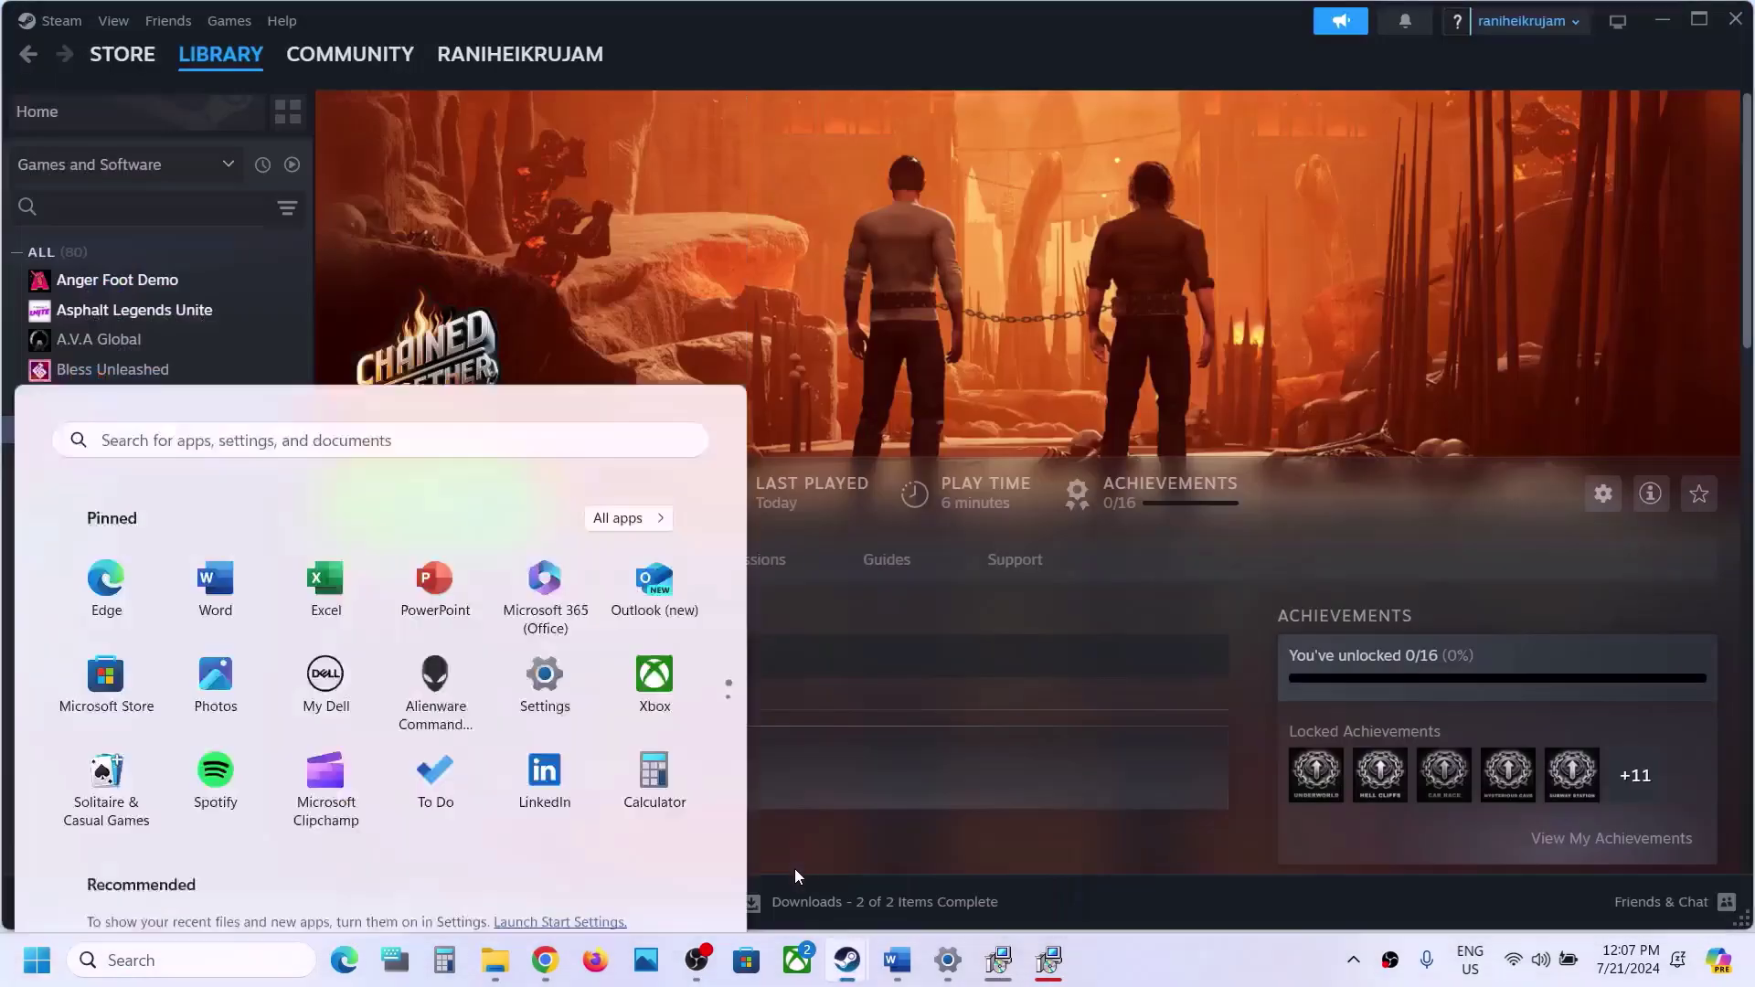
mouse_move(896, 960)
left_click(892, 832)
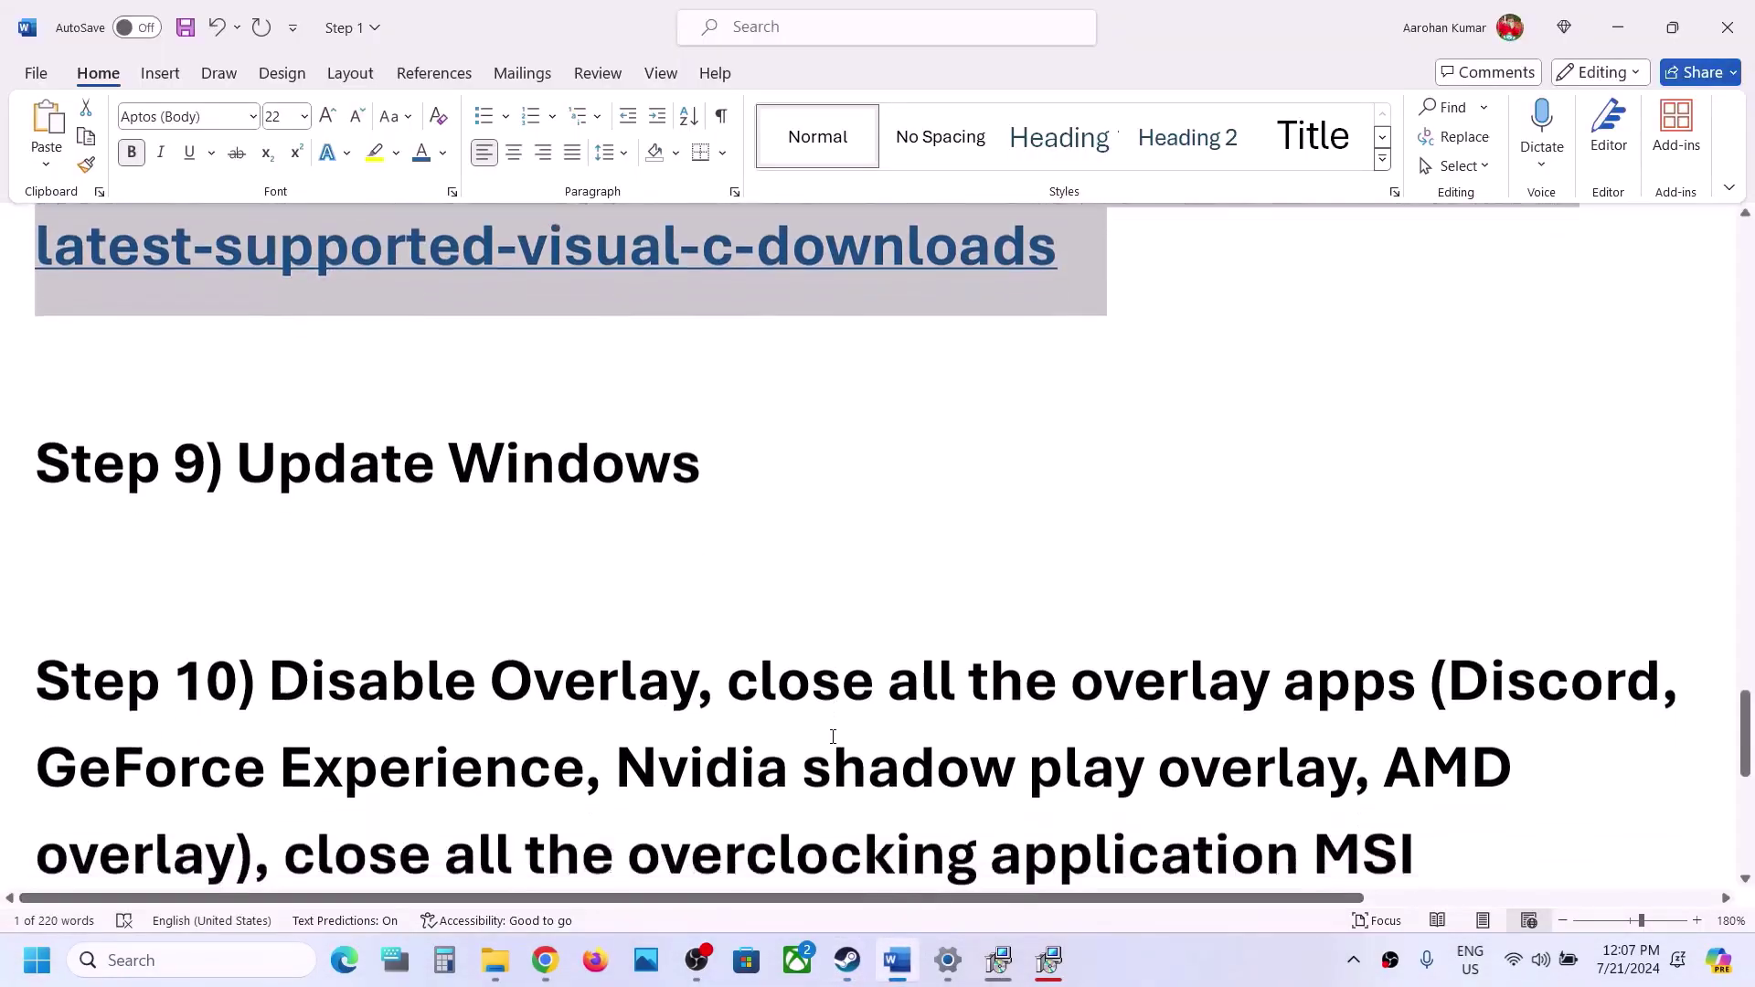
scroll(833, 737, "down", 1)
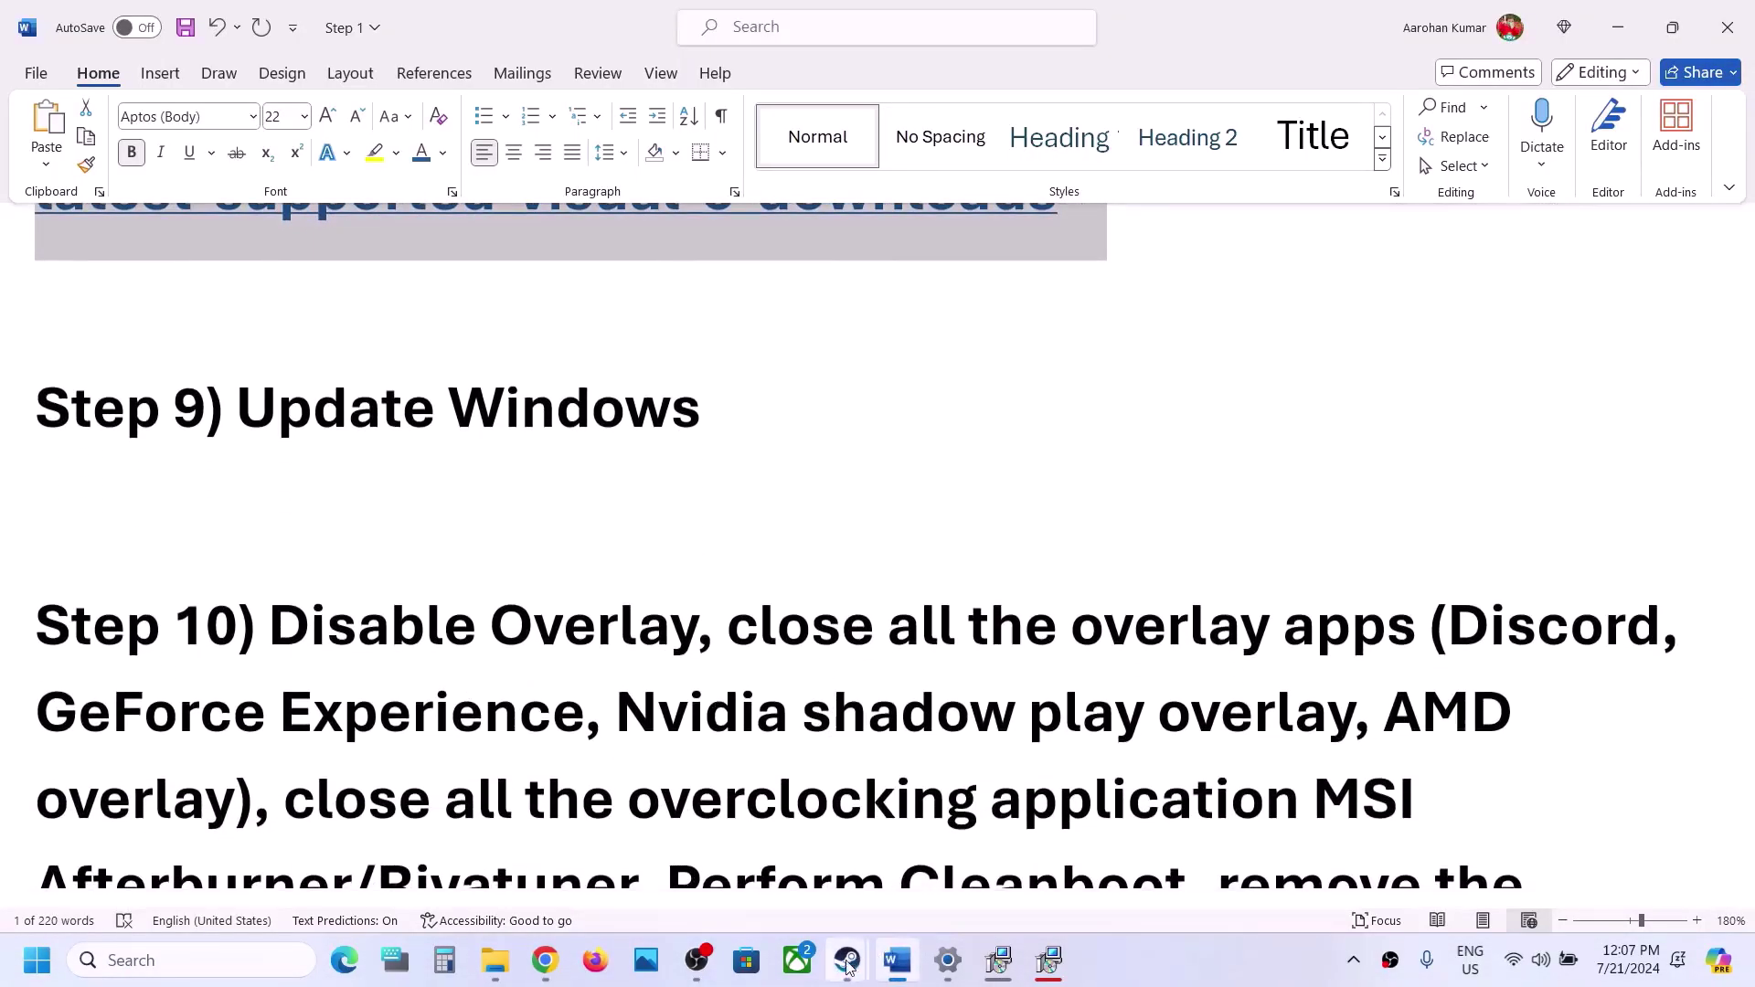
mouse_move(847, 964)
left_click(982, 870)
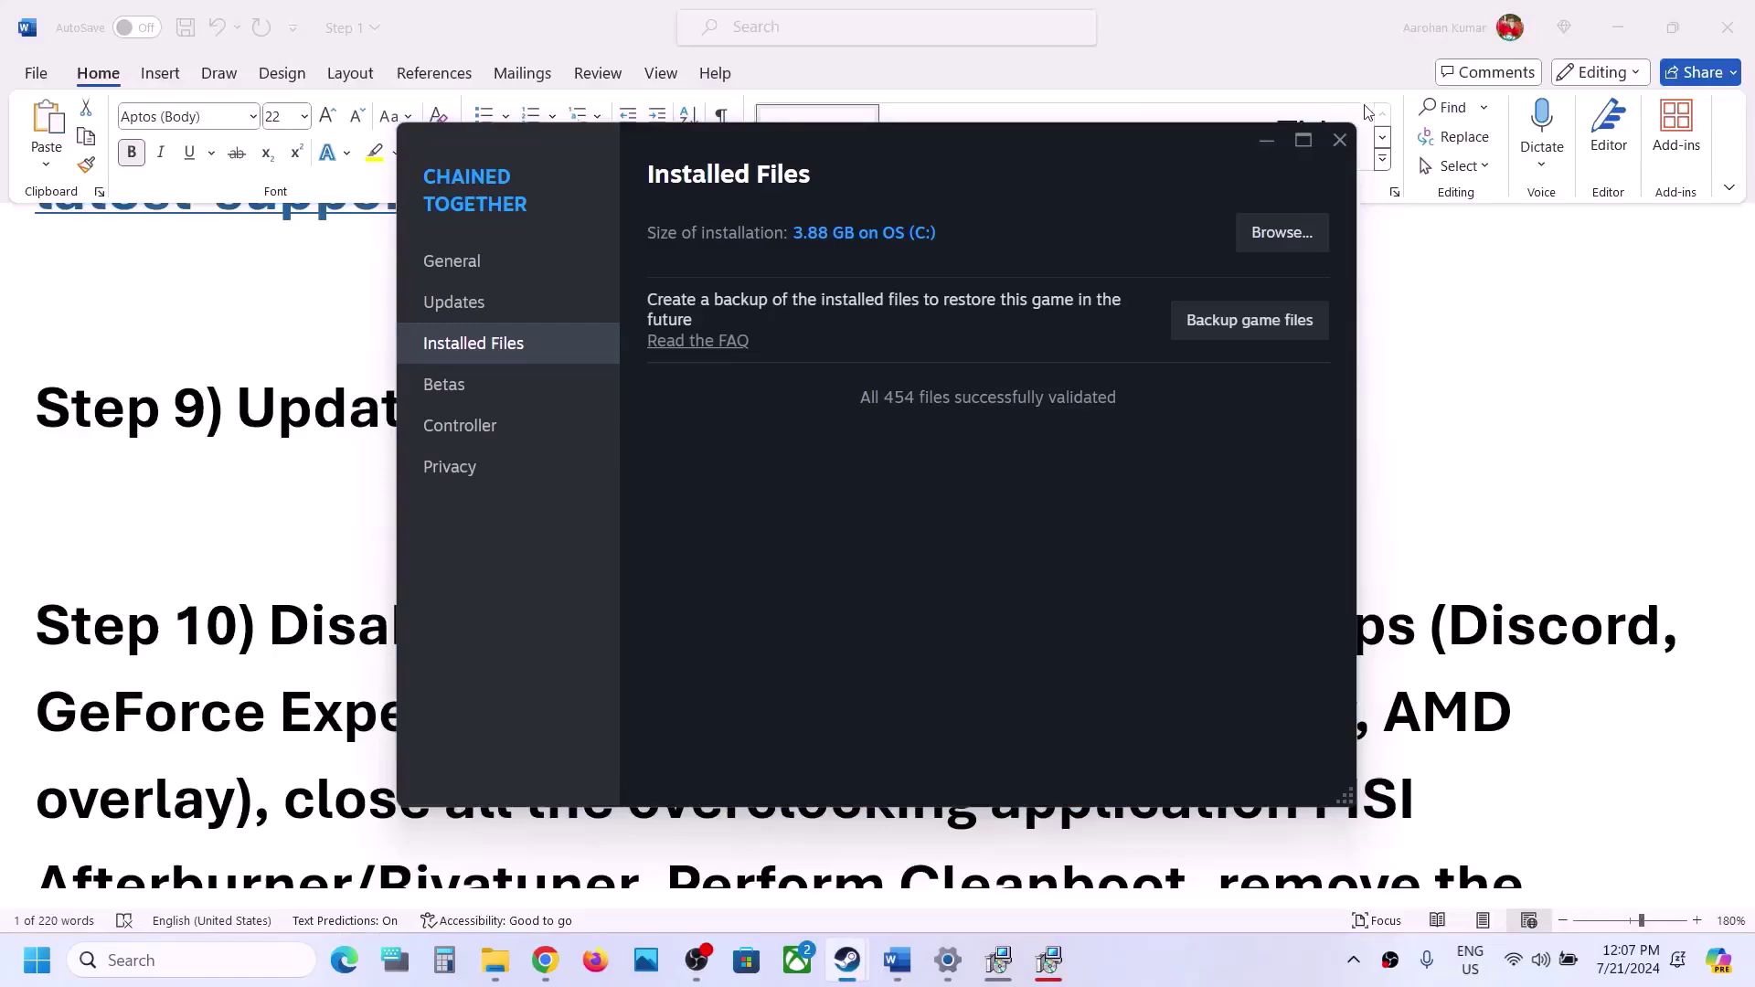
left_click(1341, 150)
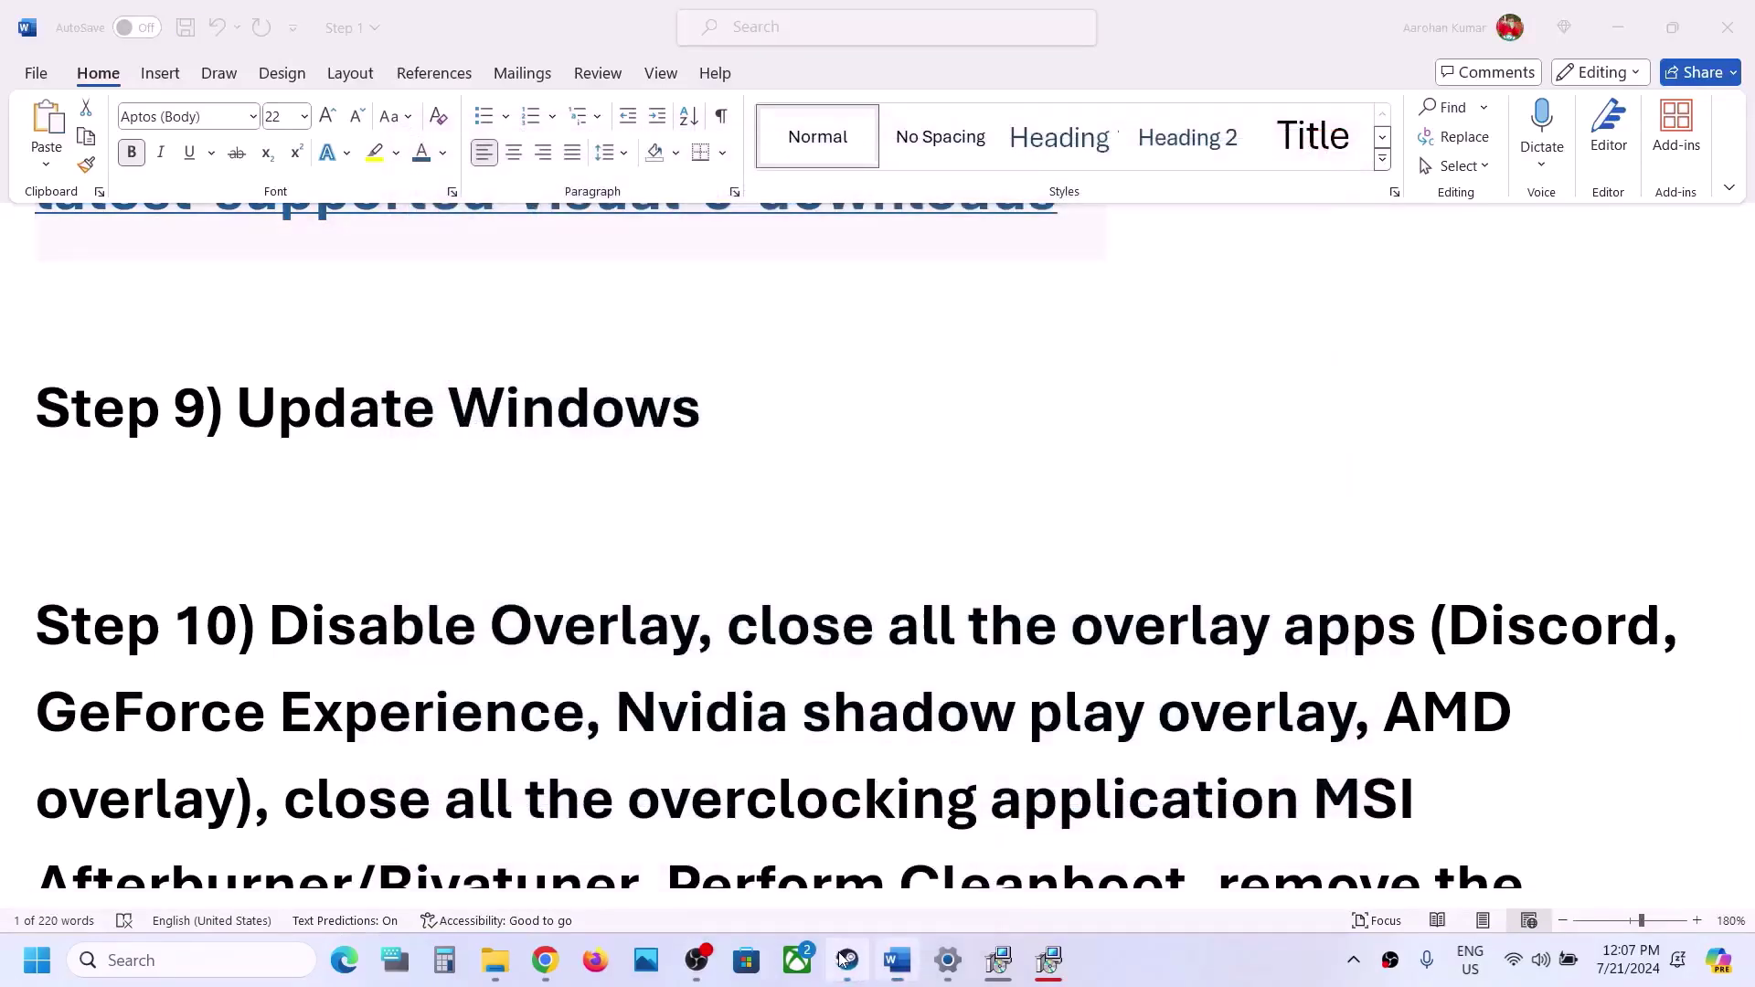
left_click(847, 960)
Turn off 'Enable the Steam Overlay while in-game' for Chained Together, then return to Word.
right_click(161, 428)
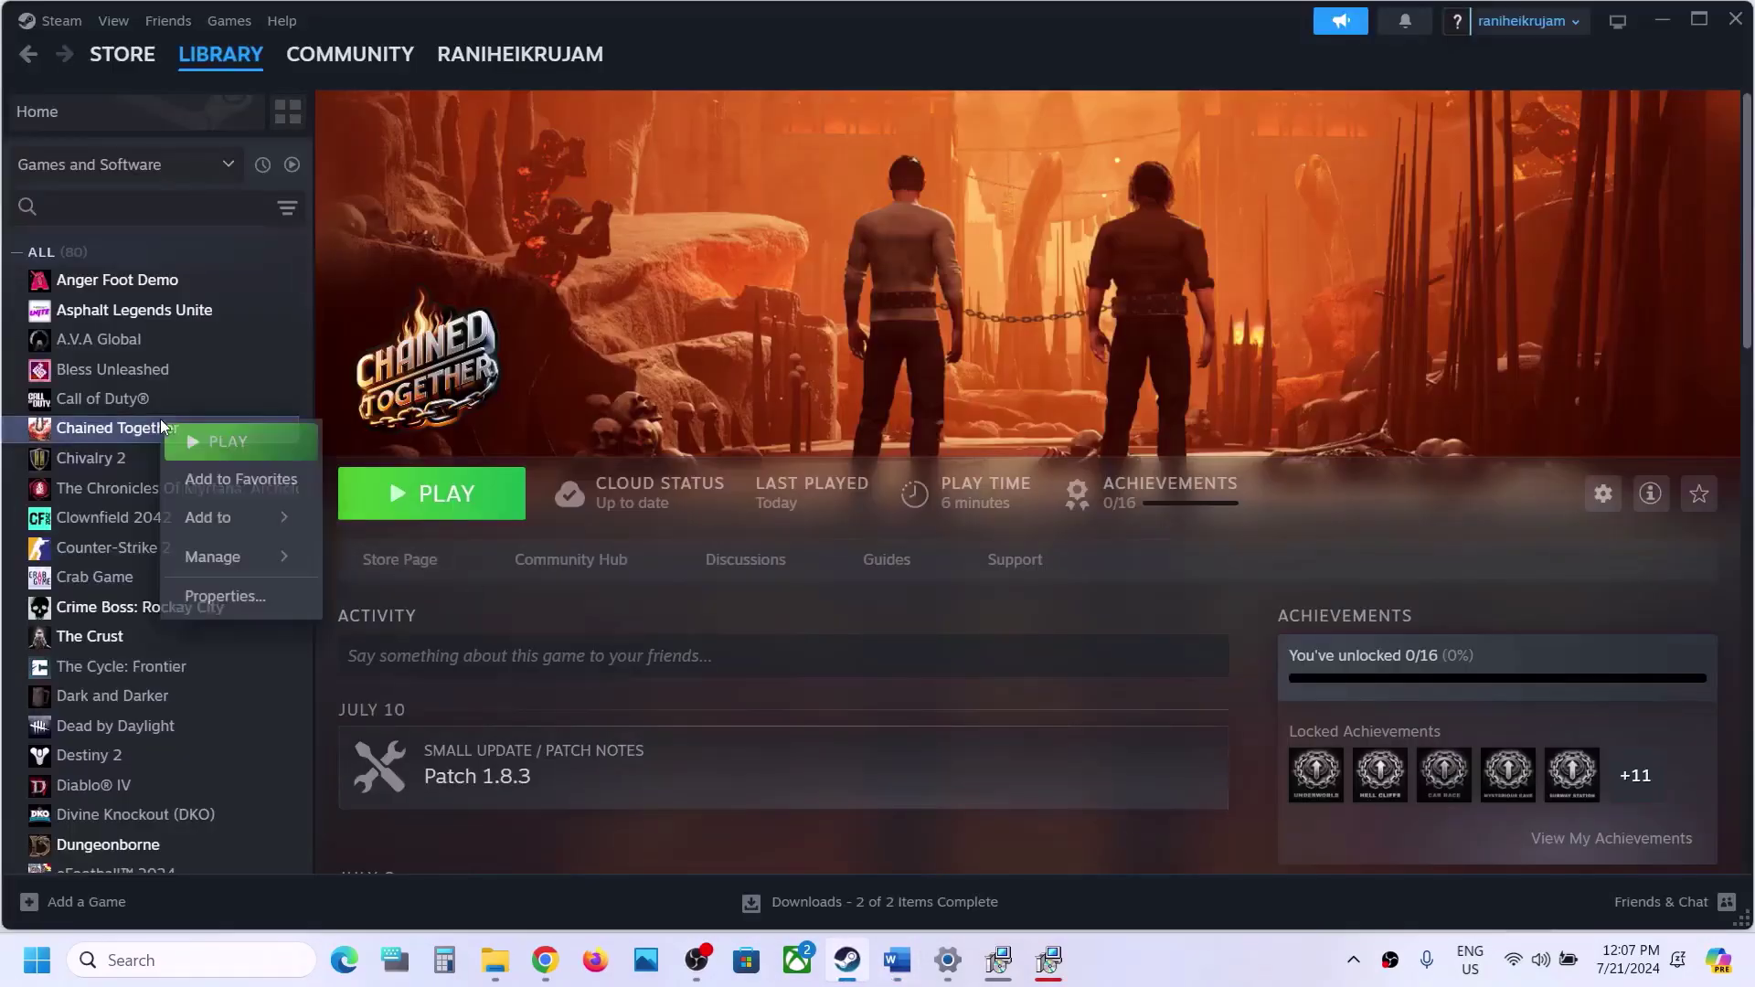
left_click(228, 595)
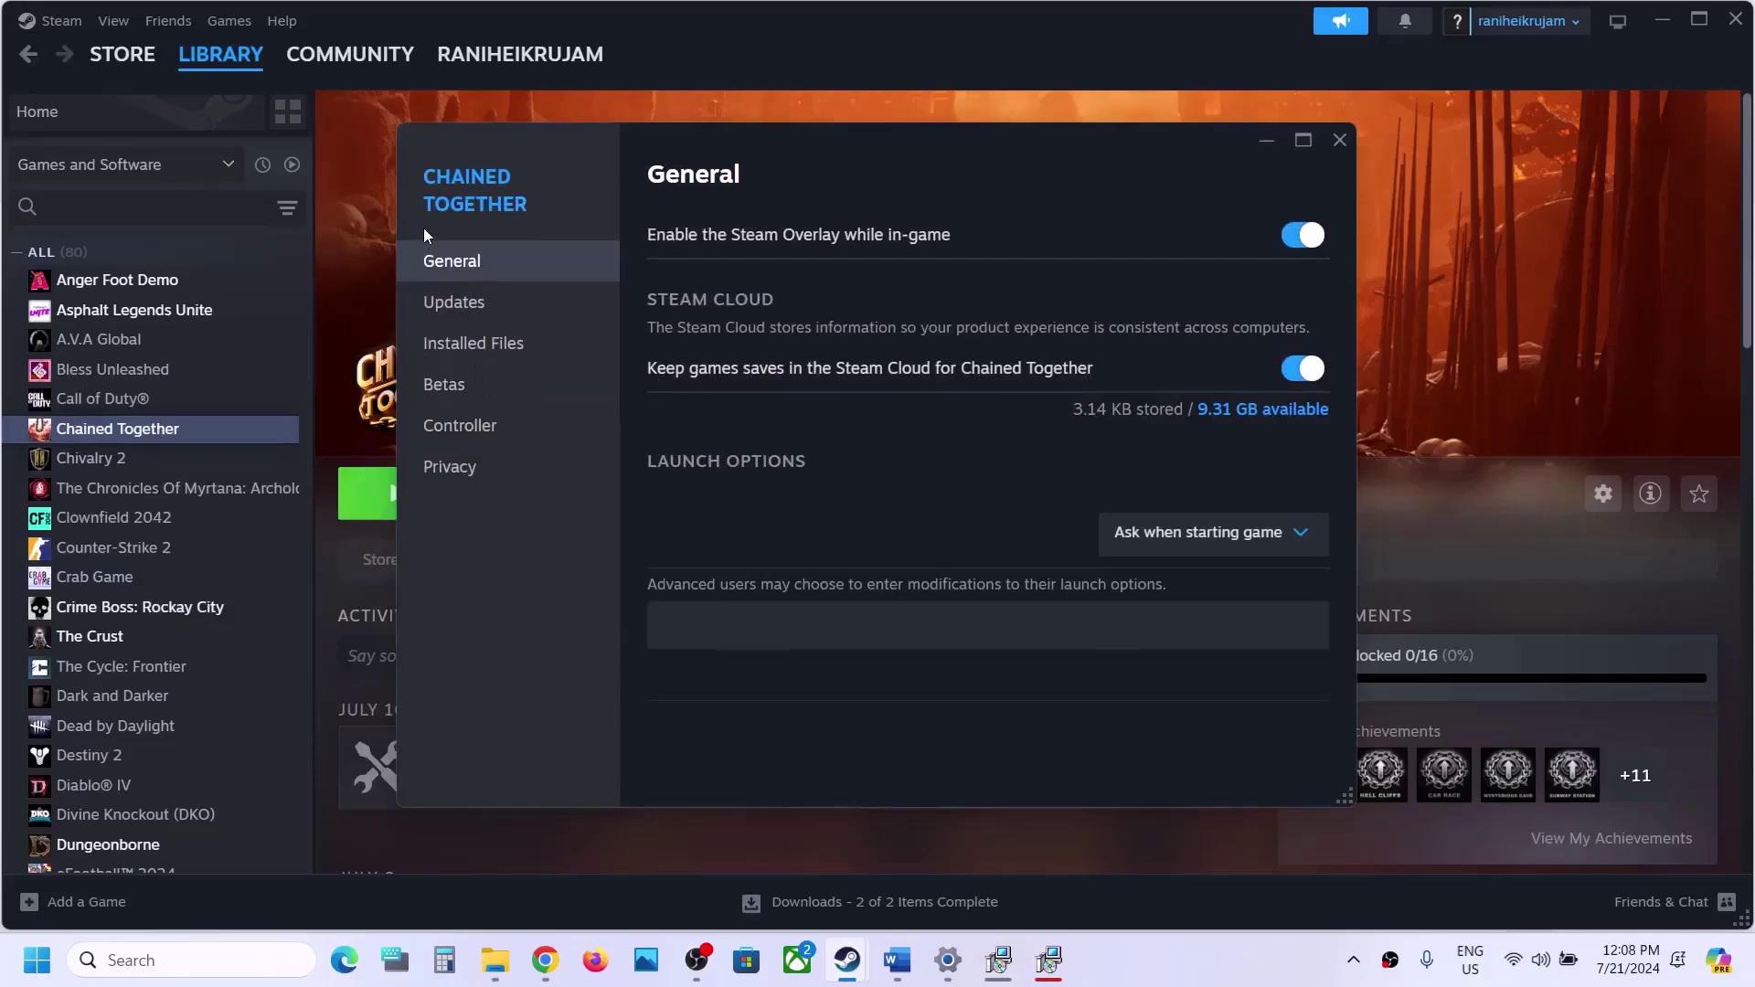
left_click(1312, 234)
left_click(1339, 139)
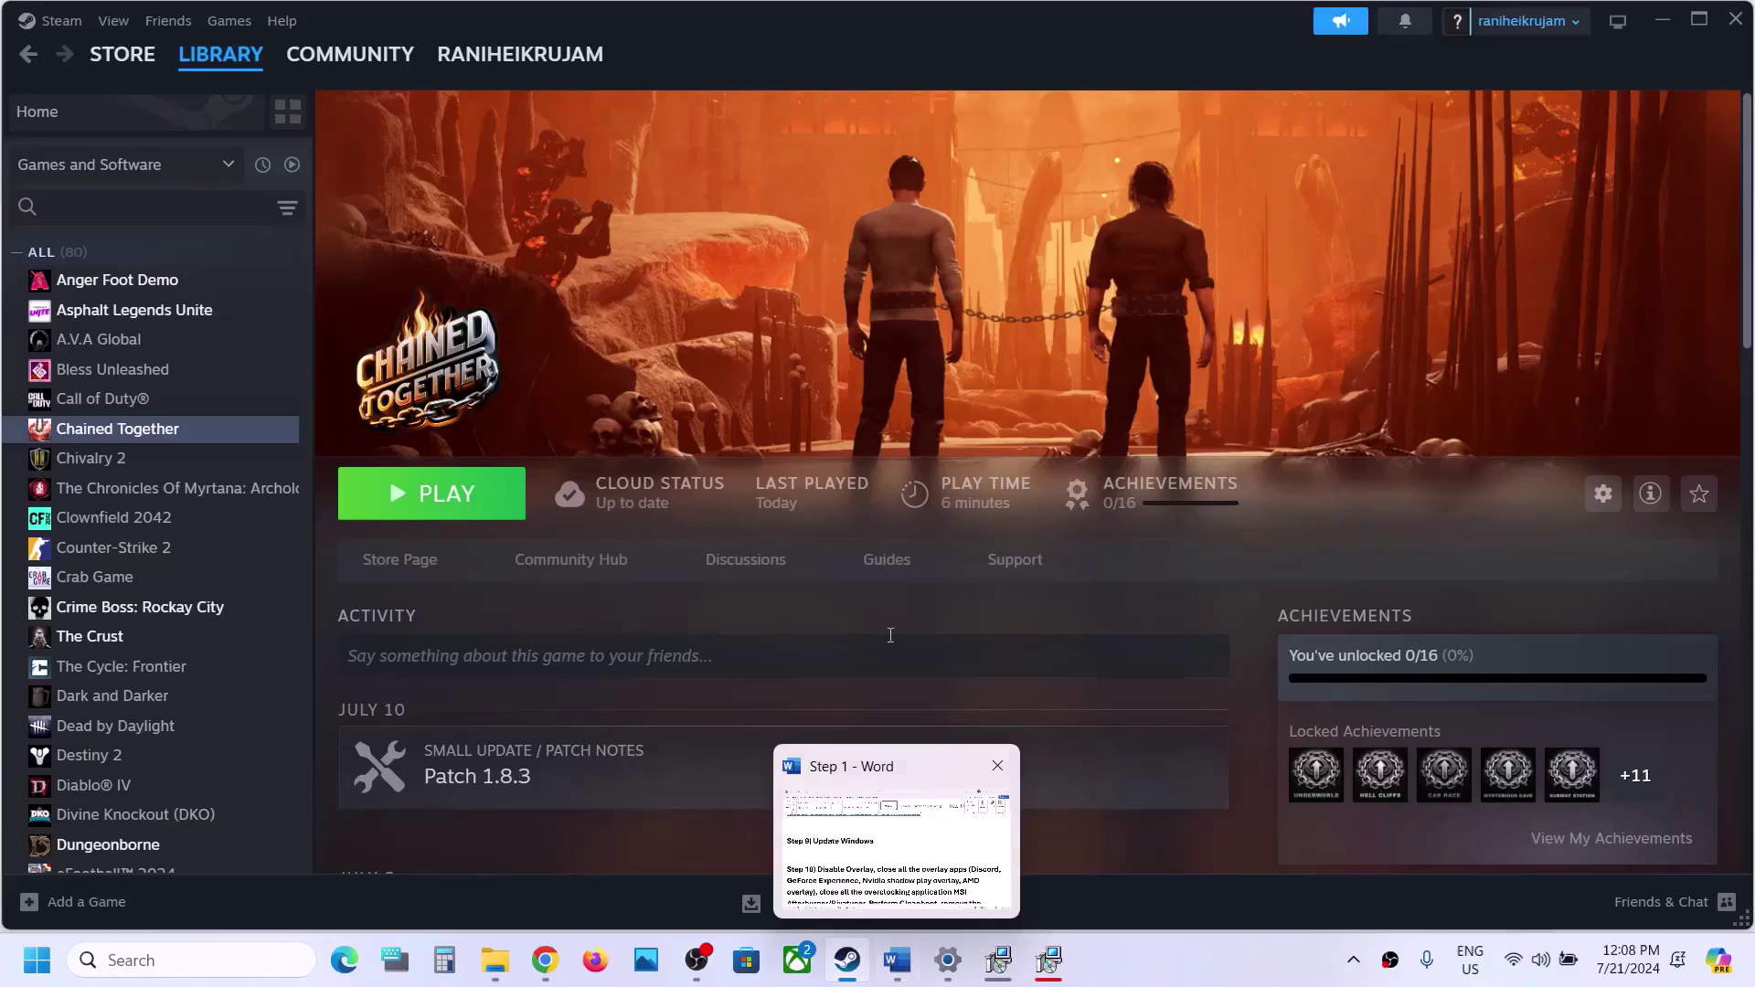
left_click(897, 960)
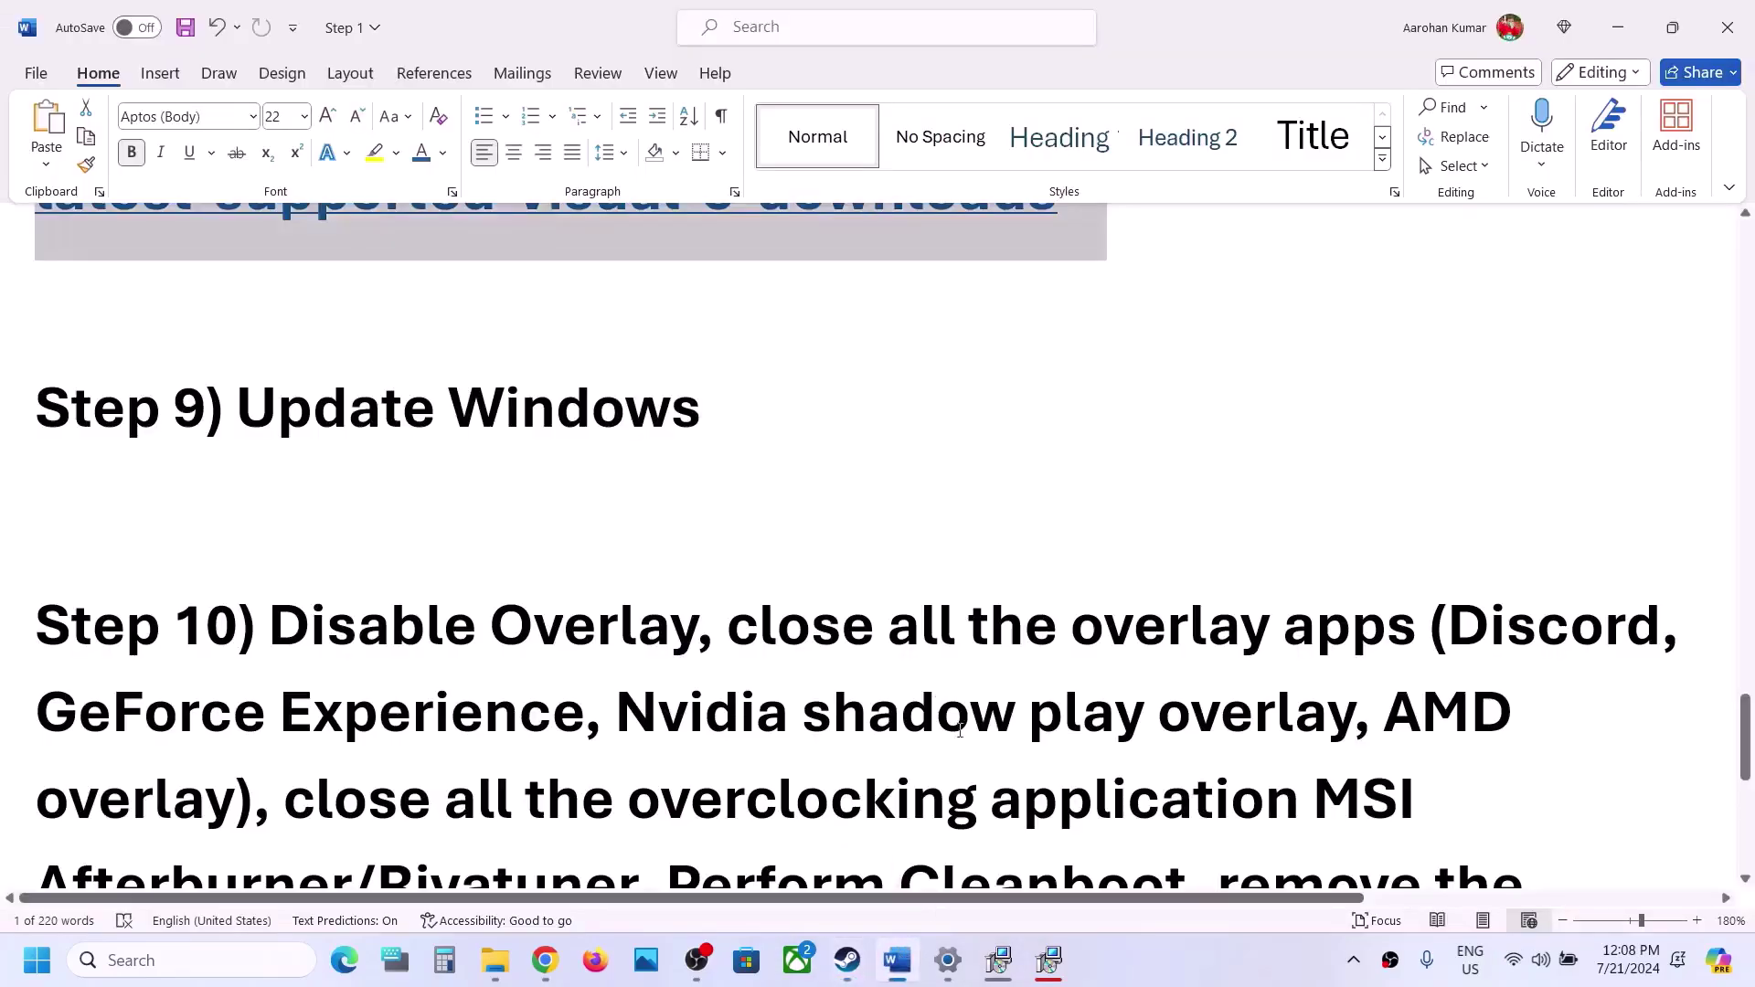
Highlight the Step 10 overlay phrases: Discord, GeForce Experience, and the overlay closing text.
scroll(688, 682, "down", 2)
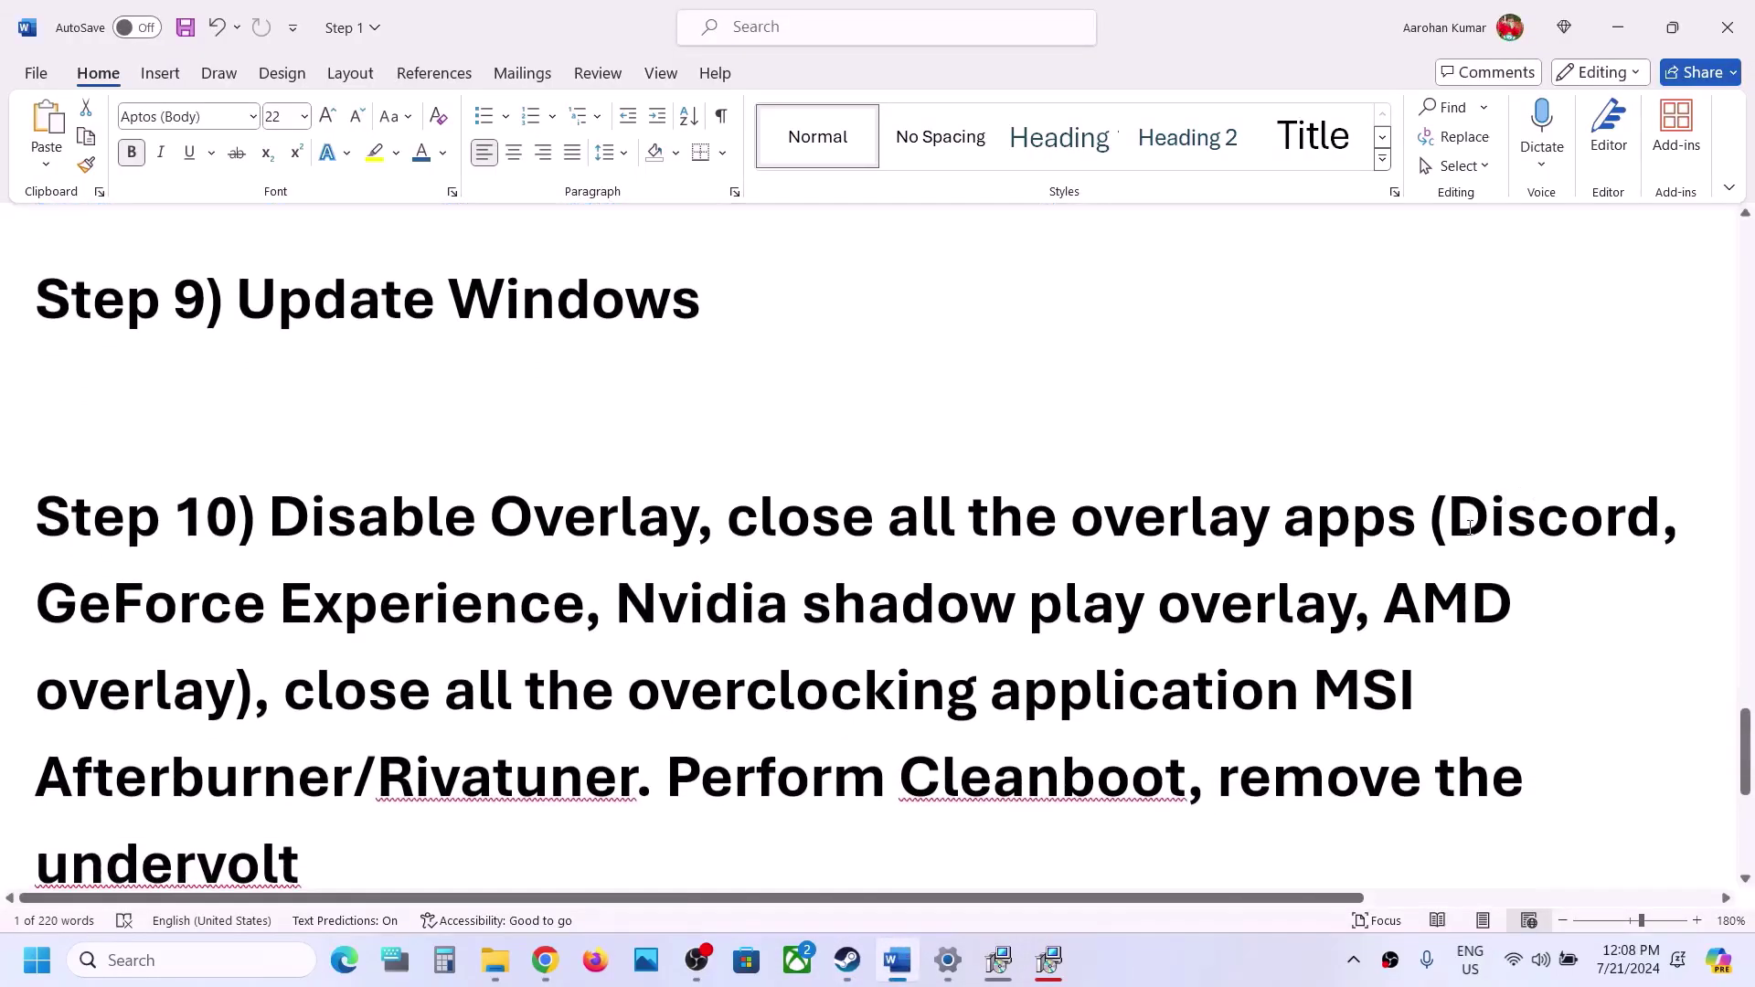
left_click_drag(1447, 528, 1660, 539)
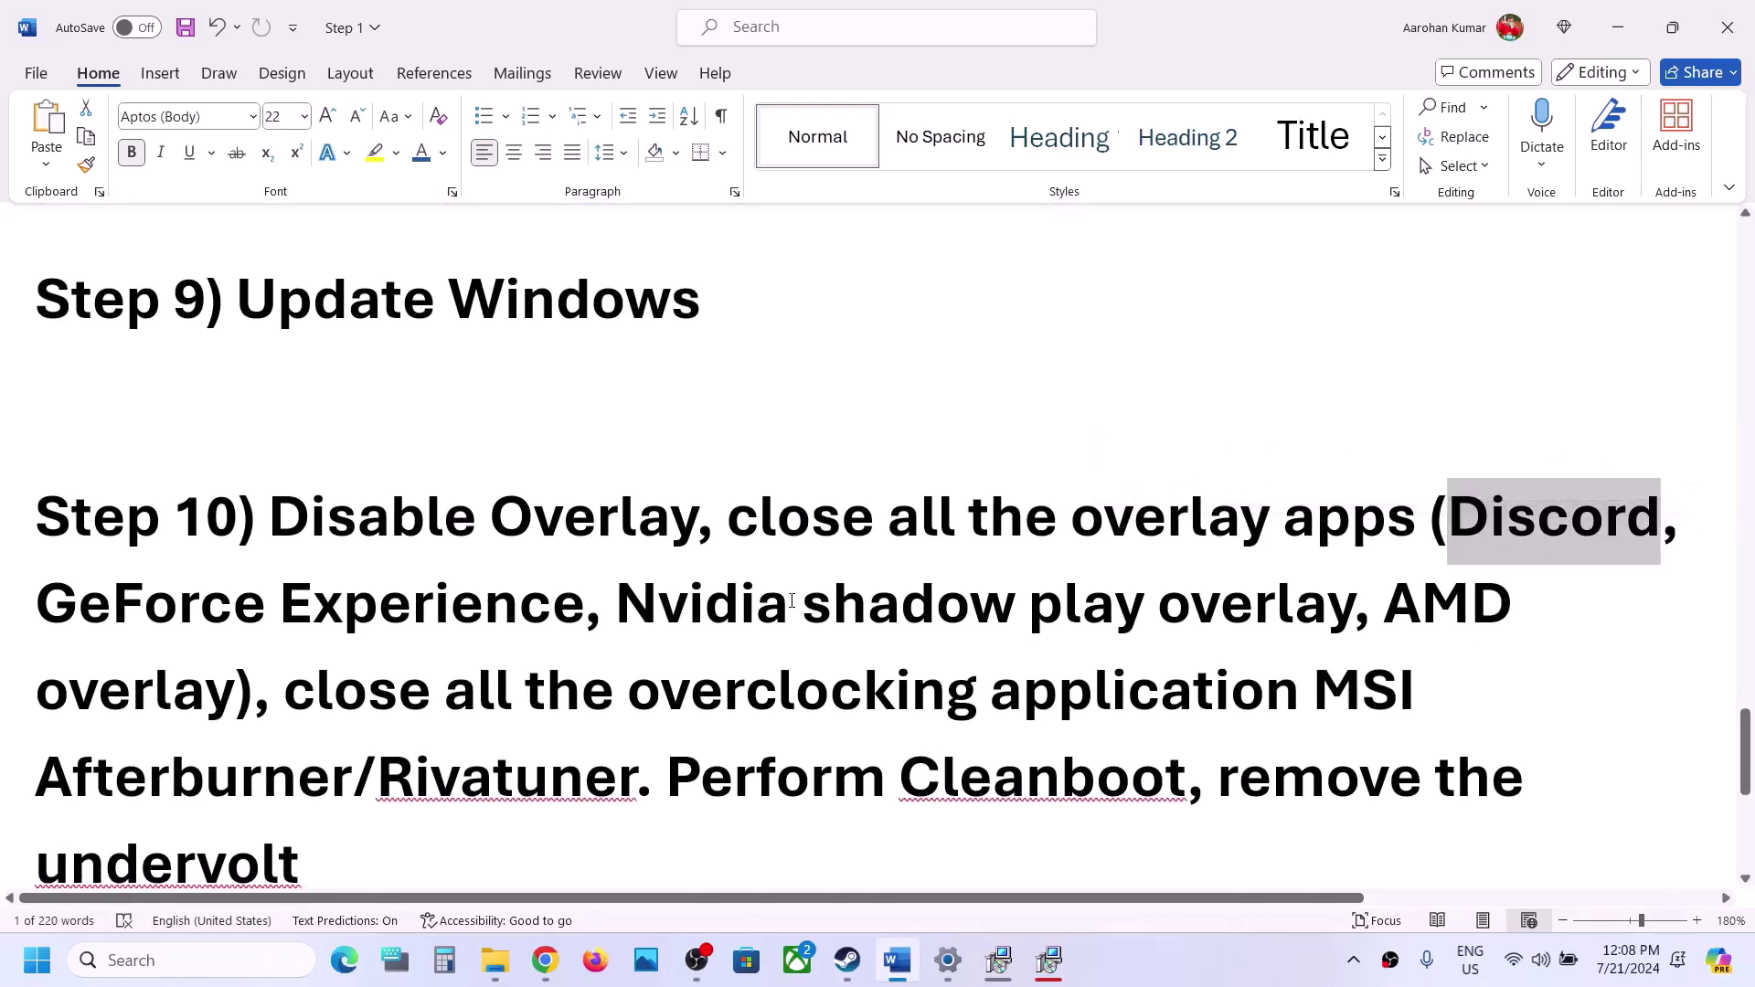
left_click_drag(134, 559, 585, 603)
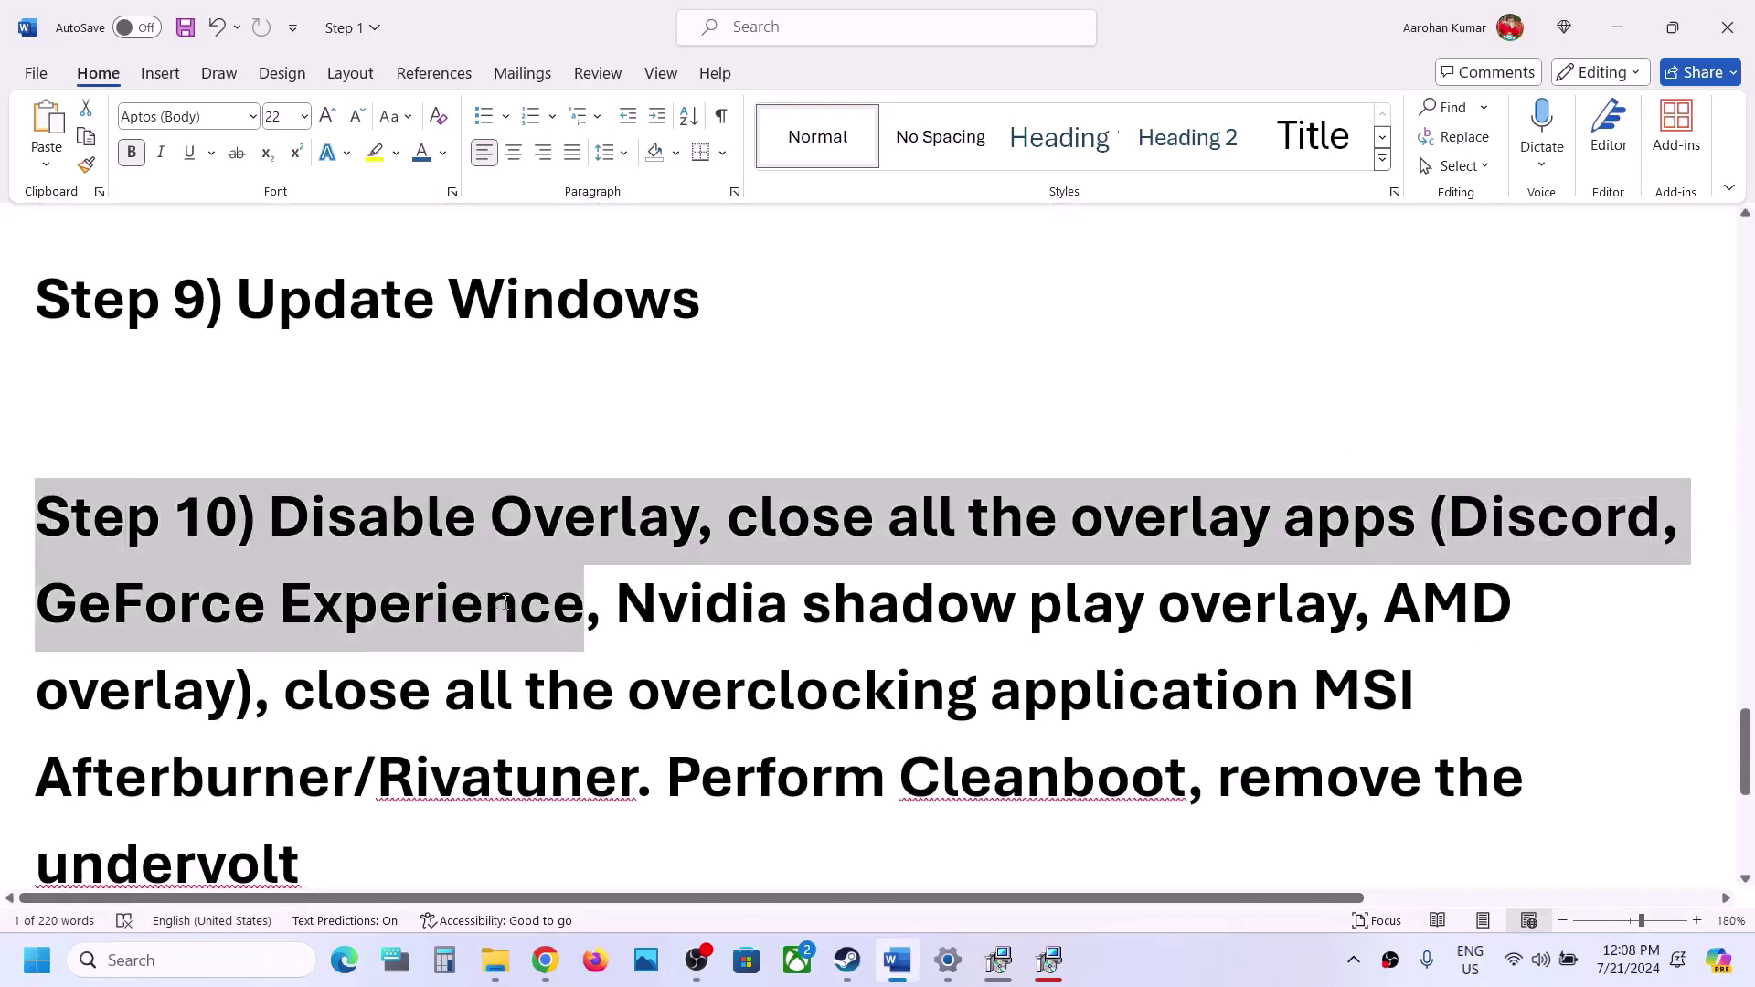
left_click(518, 603)
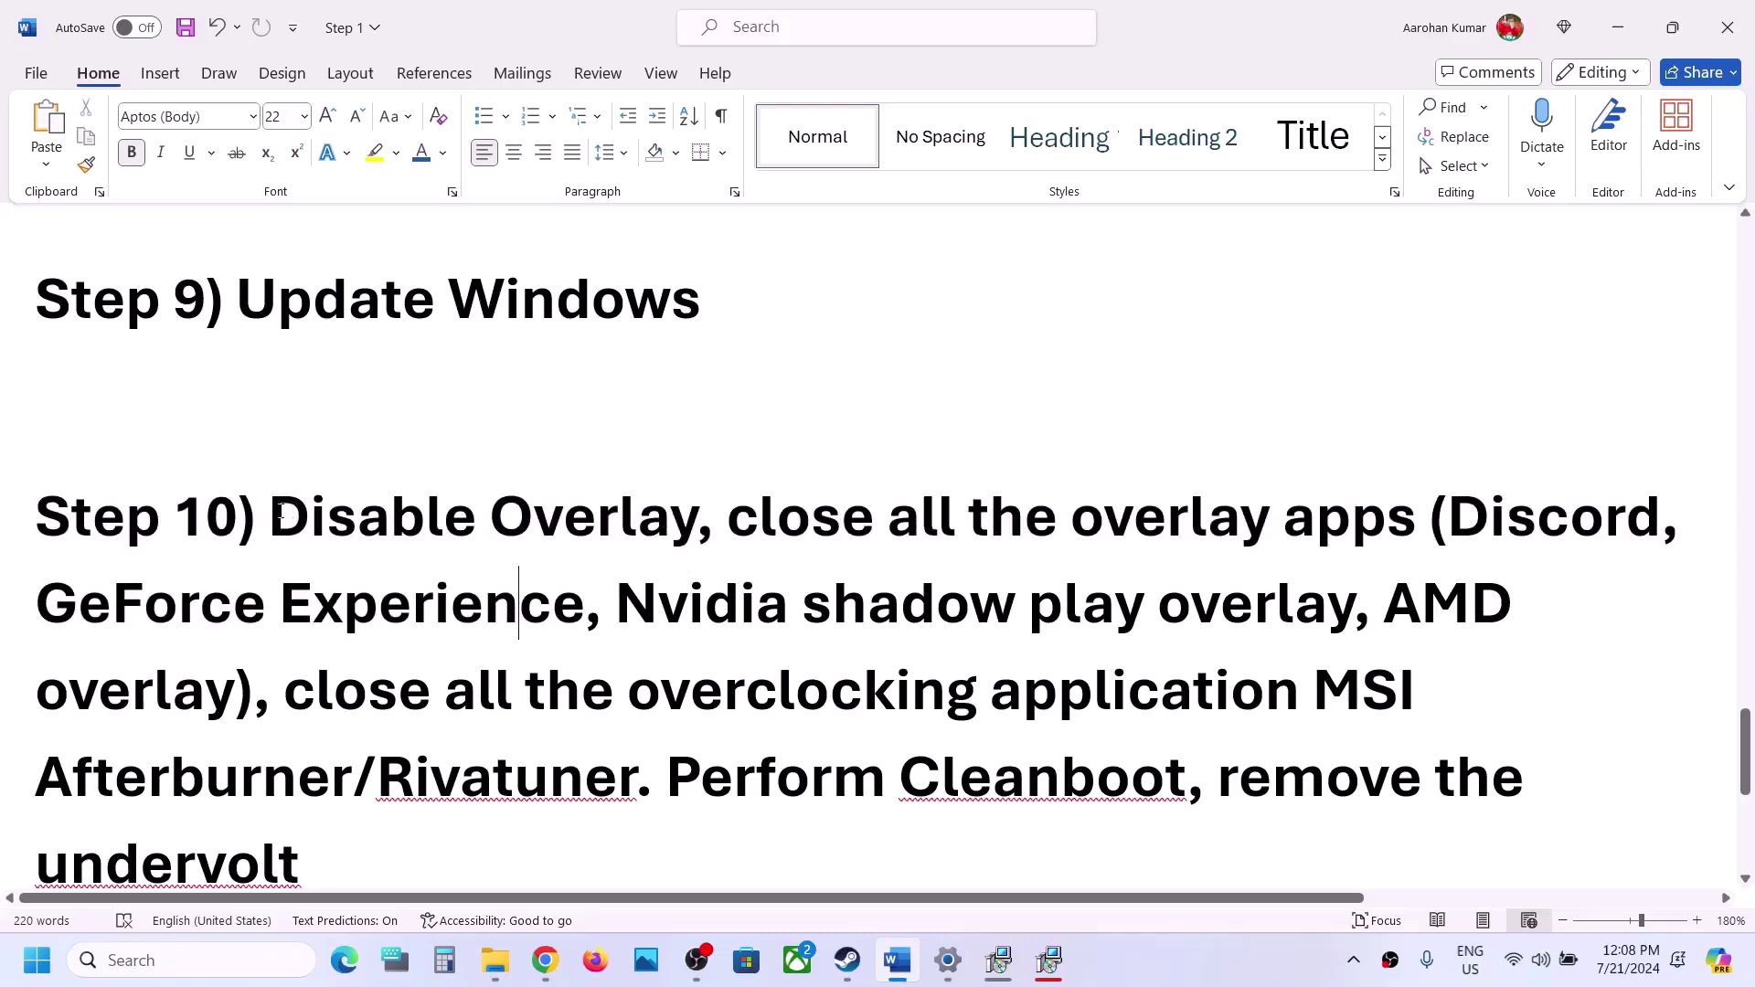
left_click_drag(716, 502, 1244, 690)
left_click(366, 687)
Highlight 'all the overclocking application', Rivatuner and 'Perform Cleanboot' further down Step 10.
scroll(1243, 685, "down", 2)
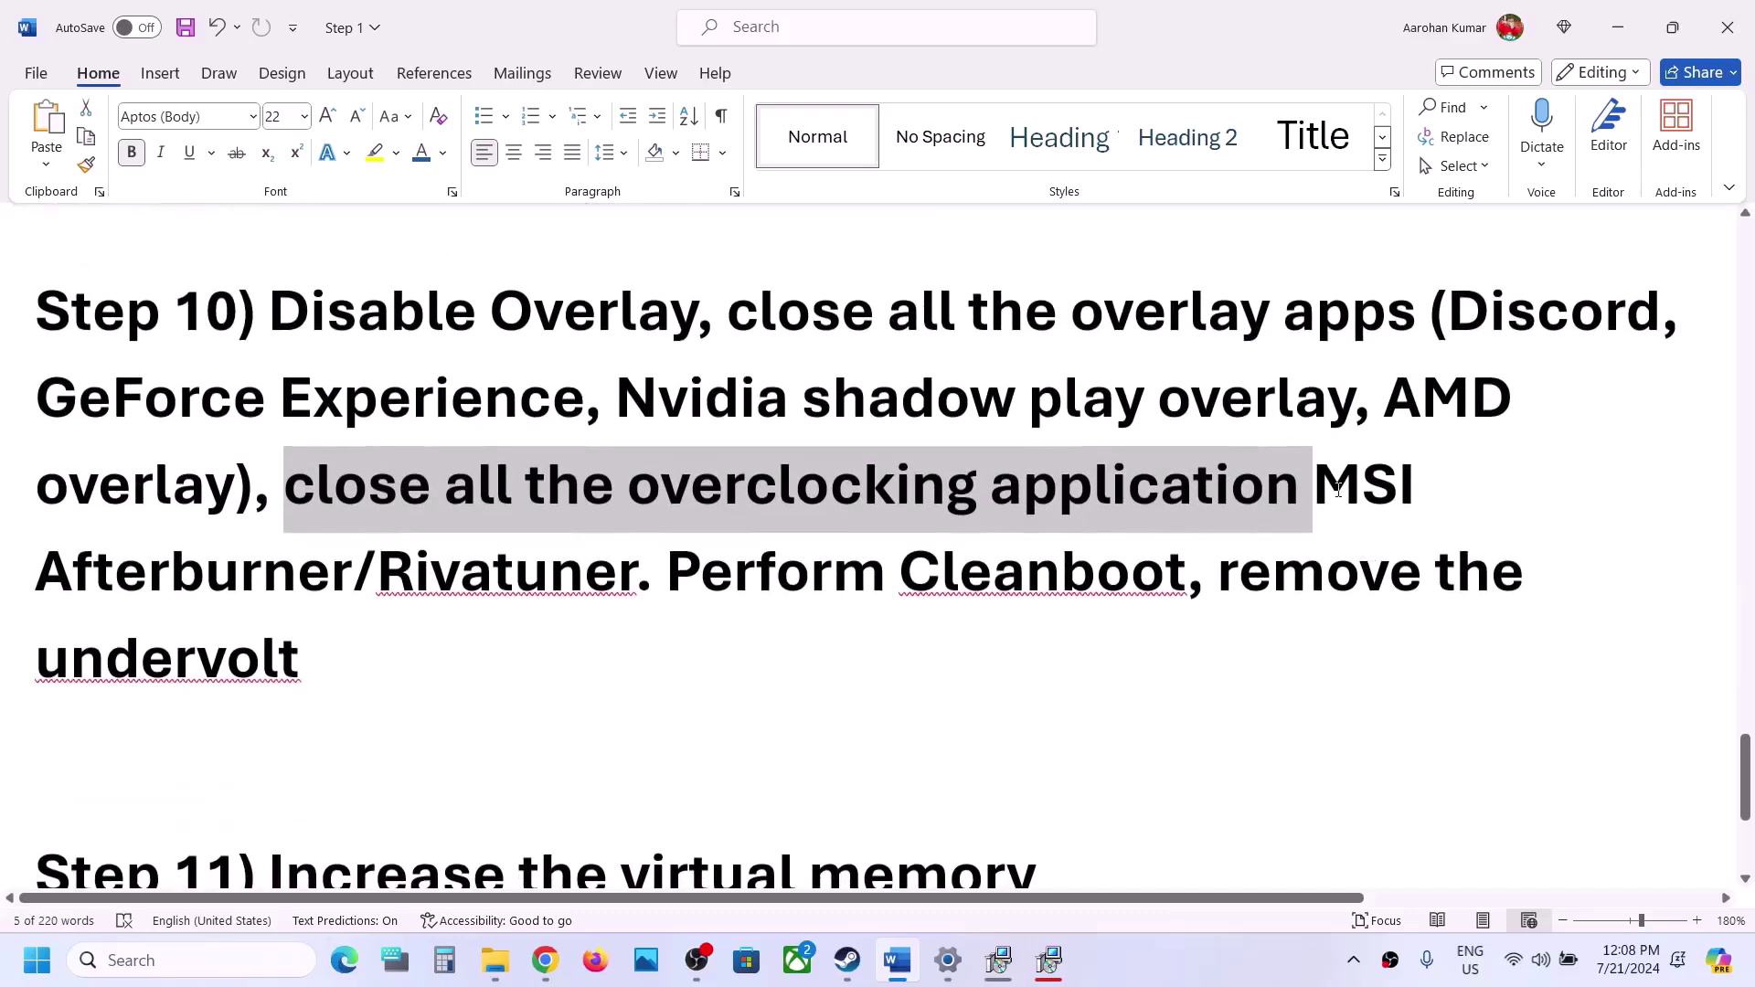
left_click(1337, 489)
left_click(549, 572)
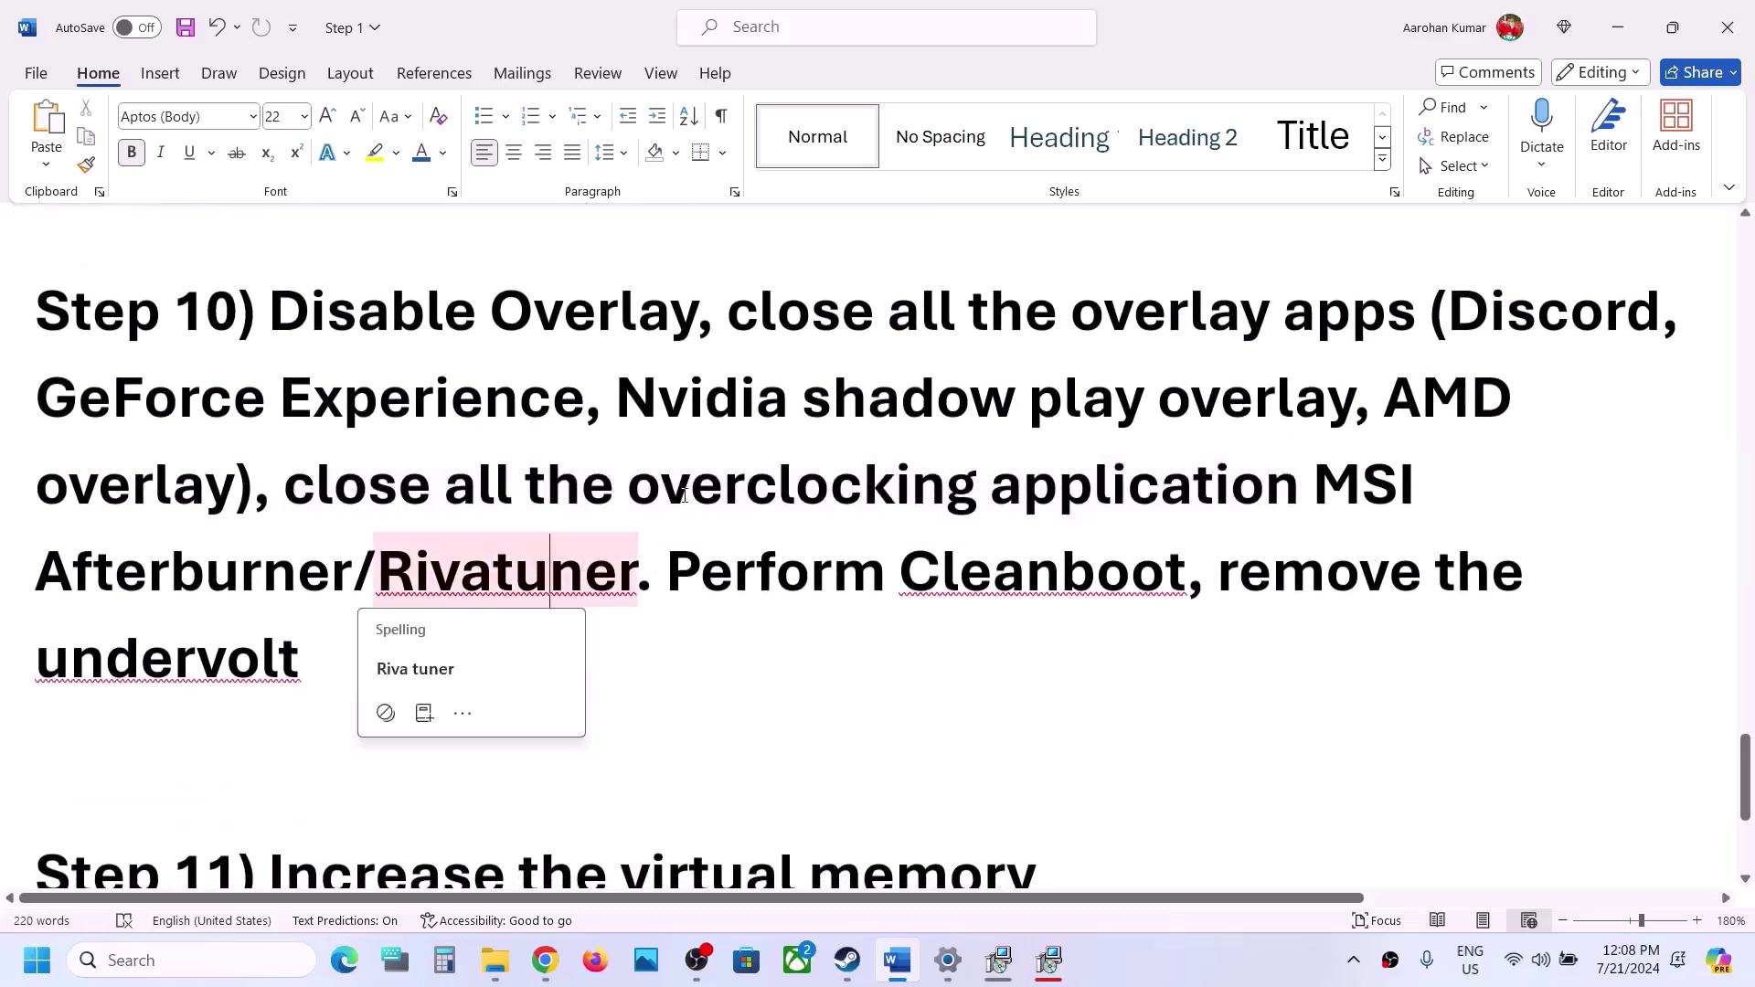
left_click_drag(512, 469, 1313, 488)
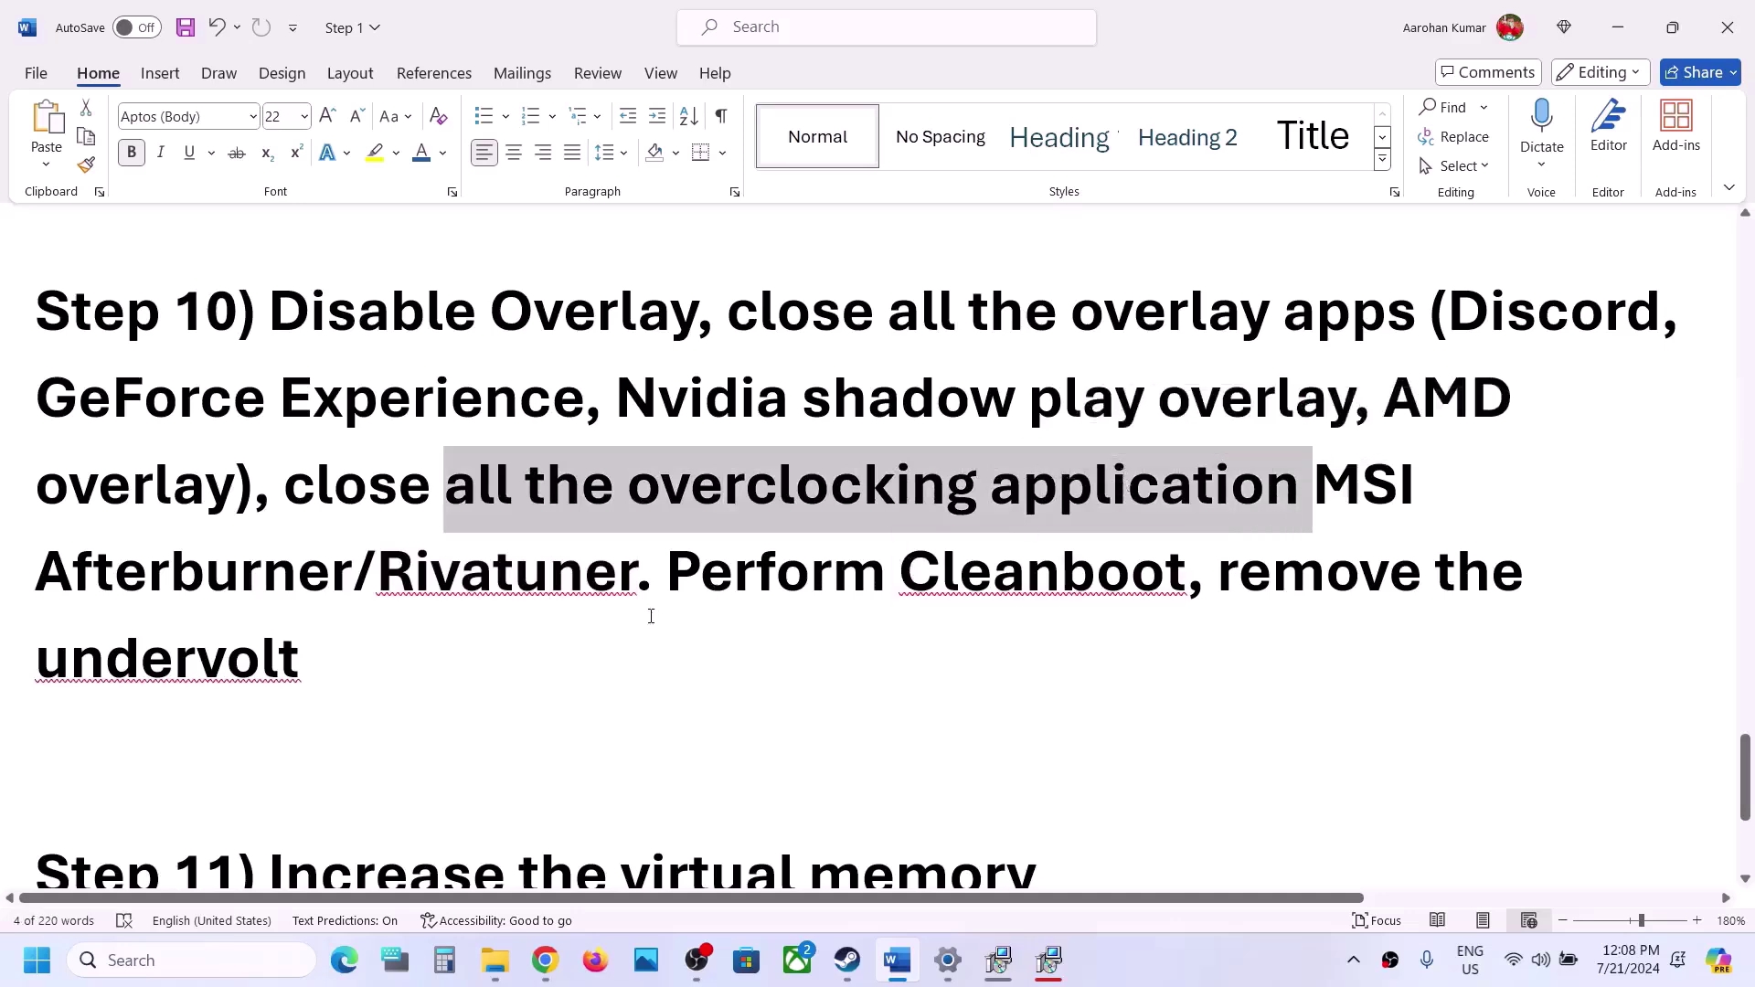
left_click_drag(685, 555, 1179, 571)
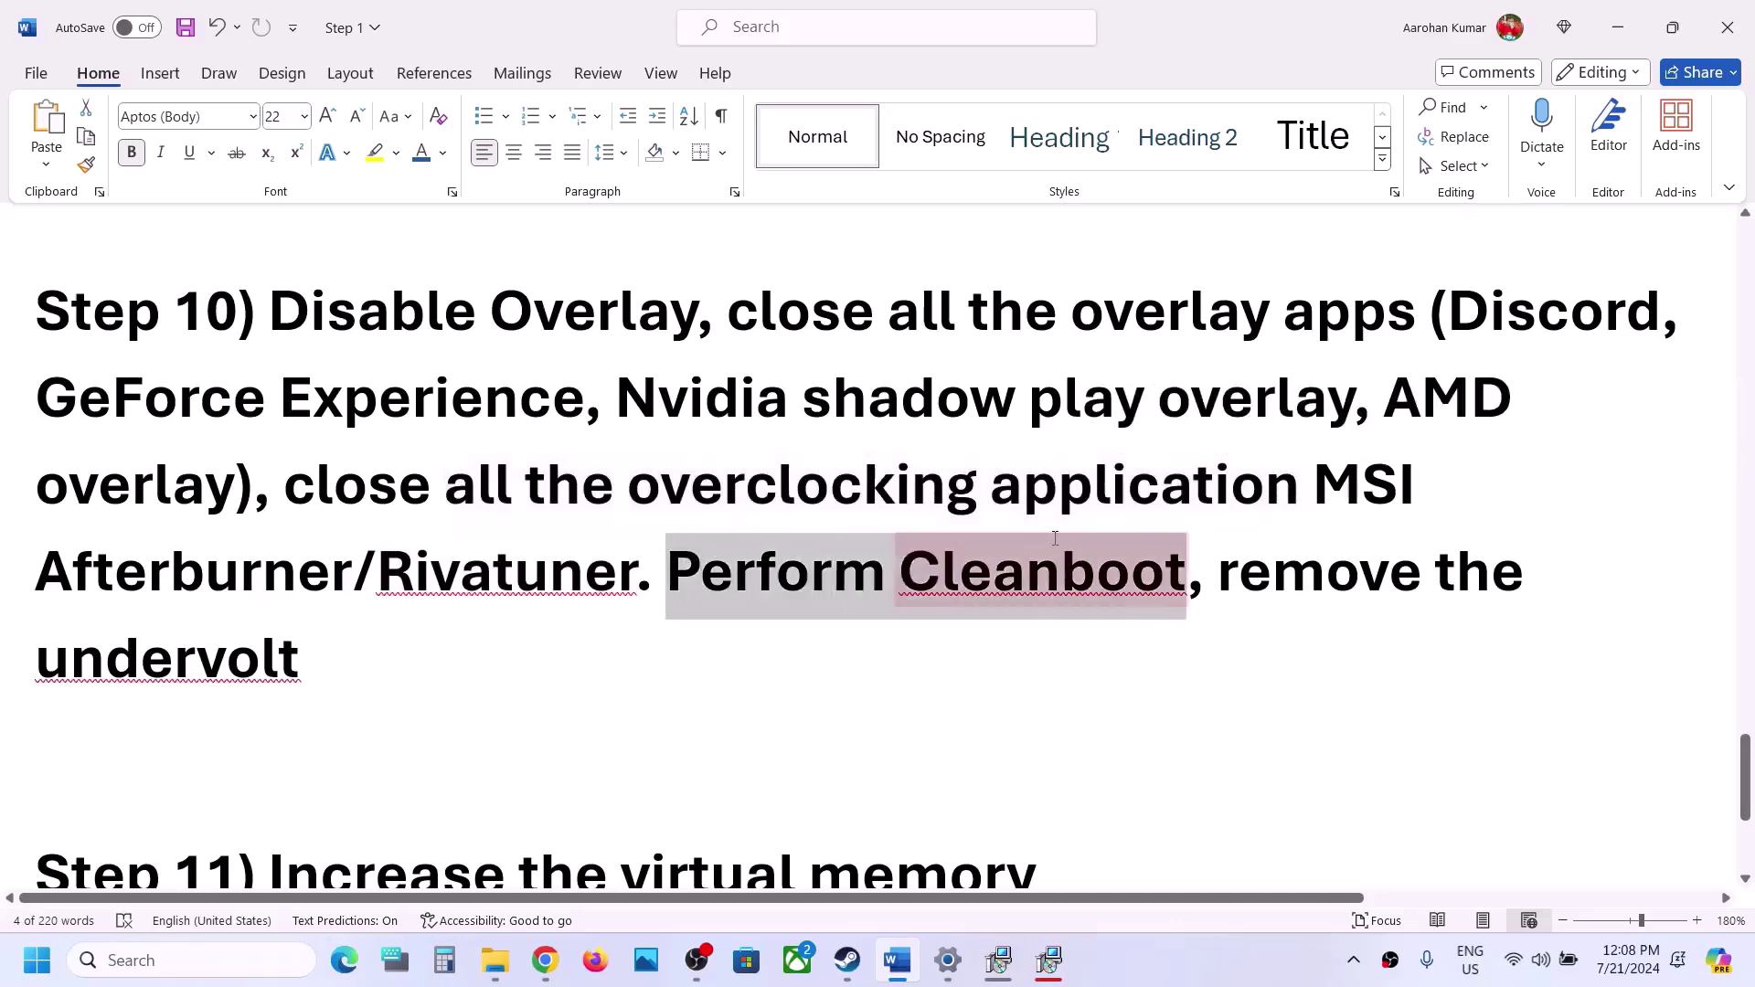
Search Windows for System Configuration and open it.
left_click(209, 956)
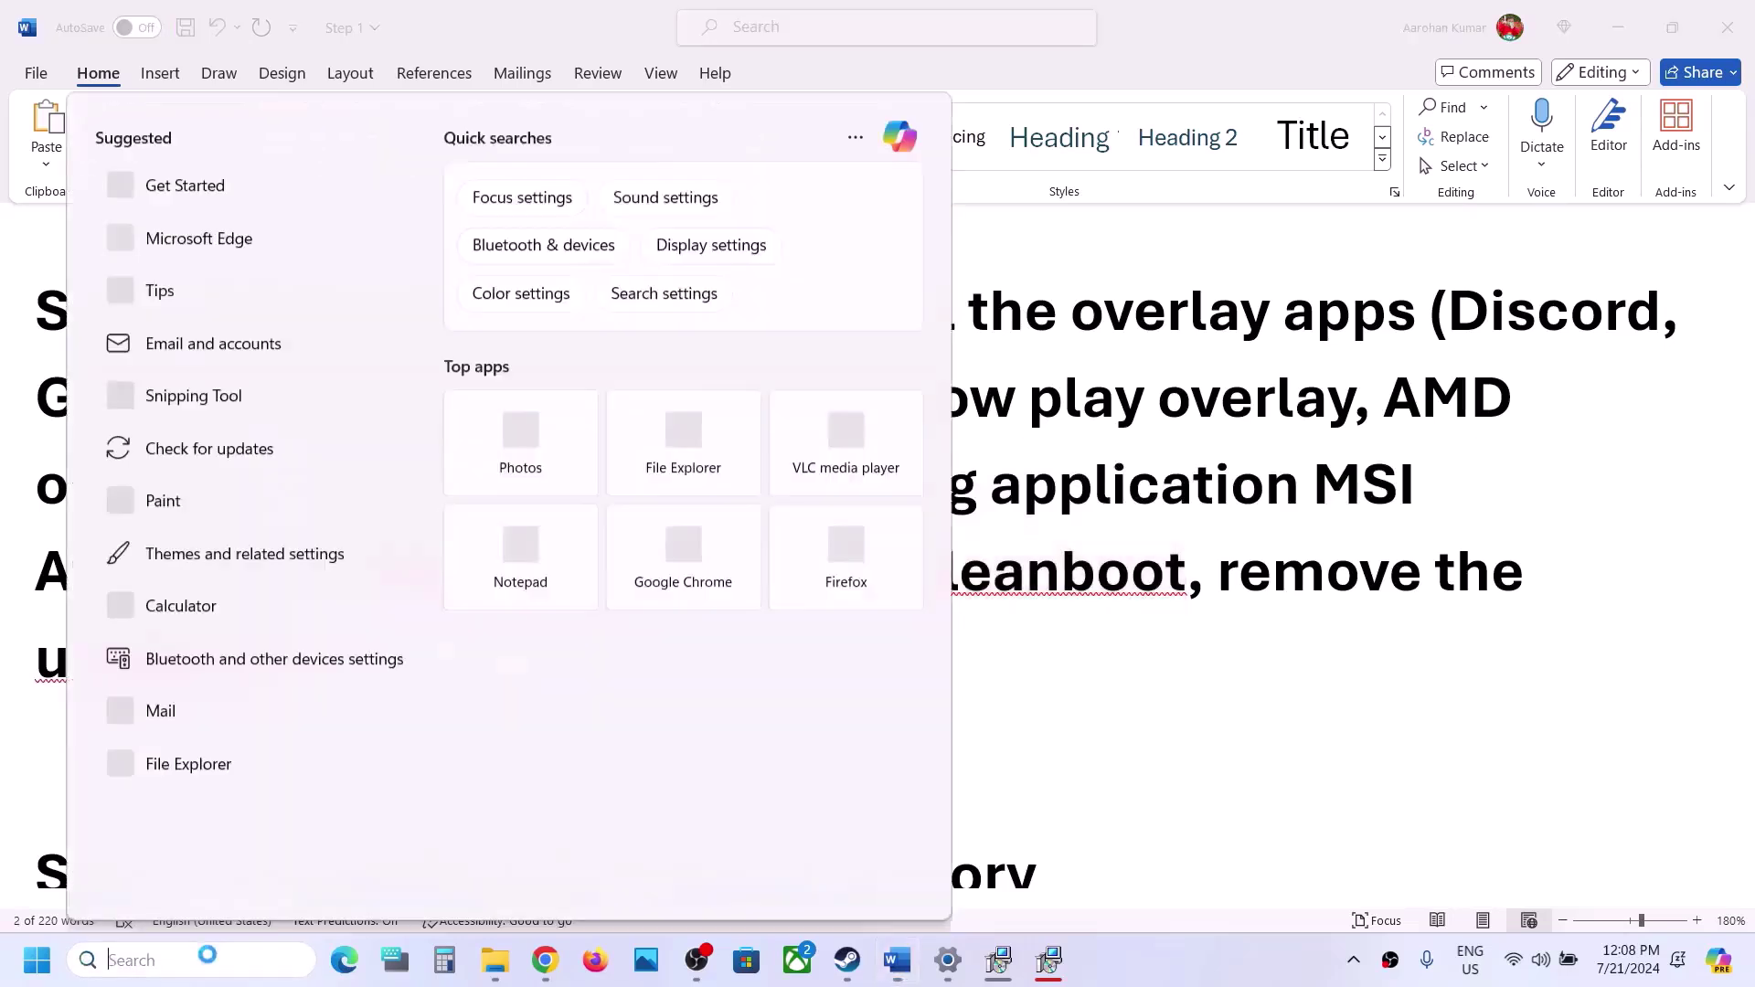
type("ystem")
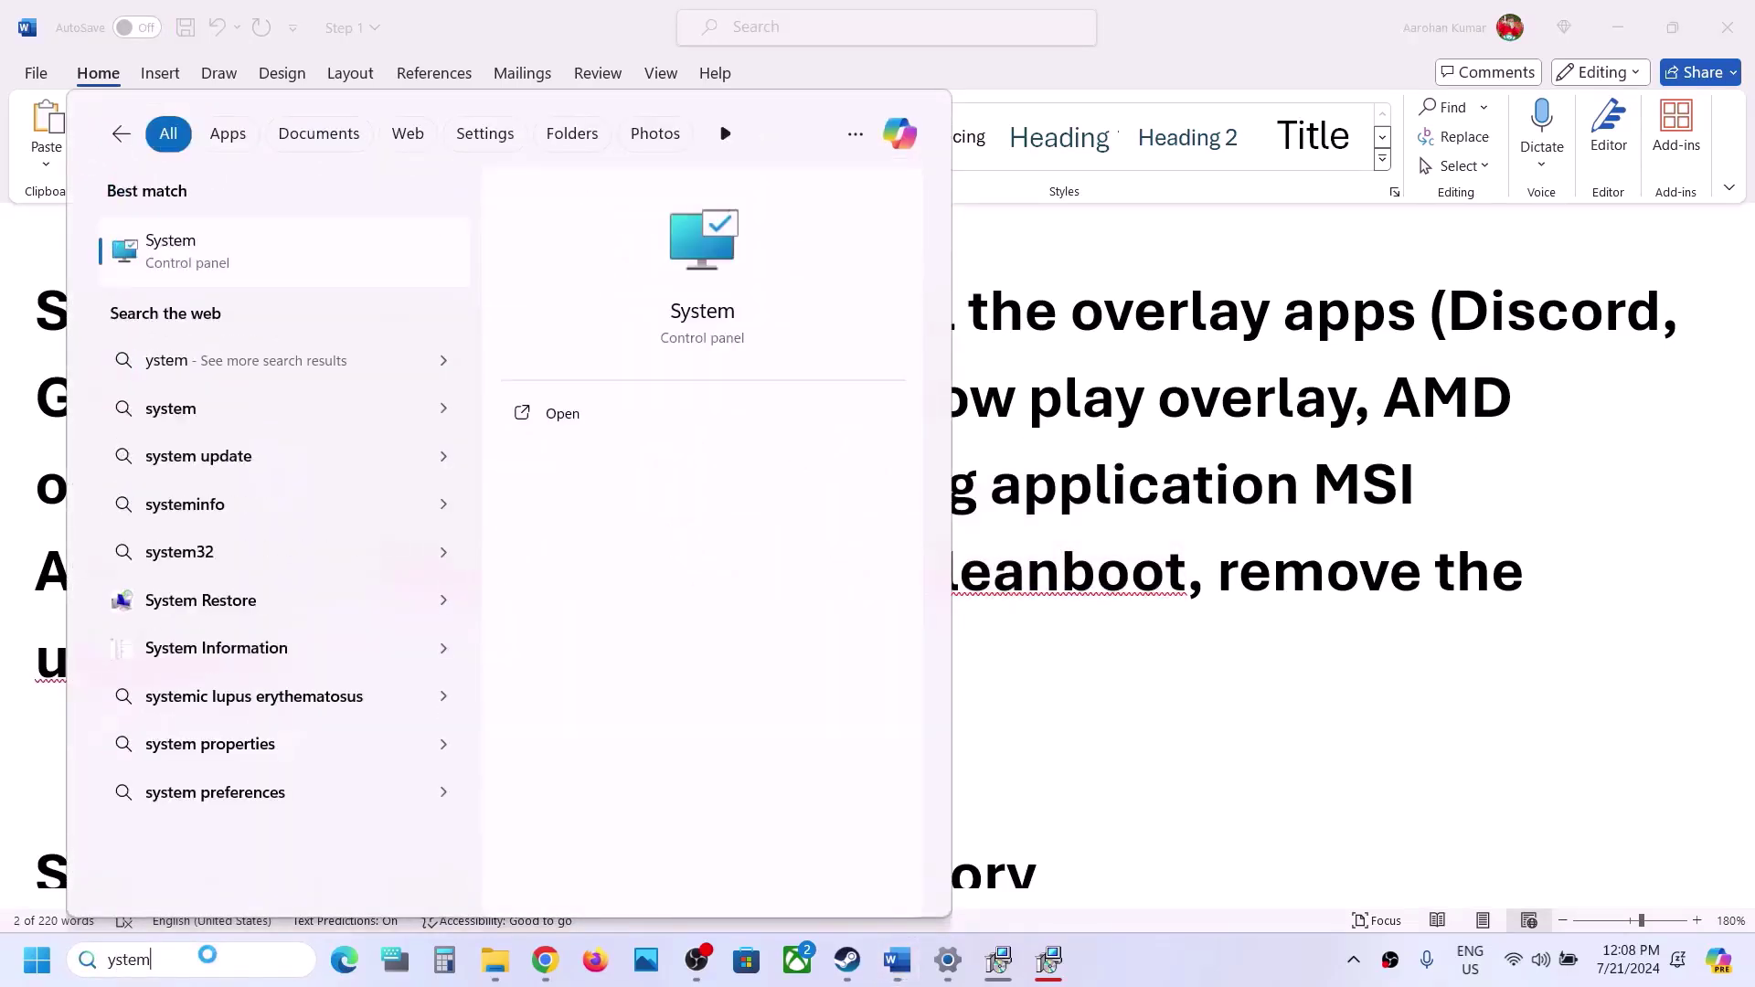
type("s")
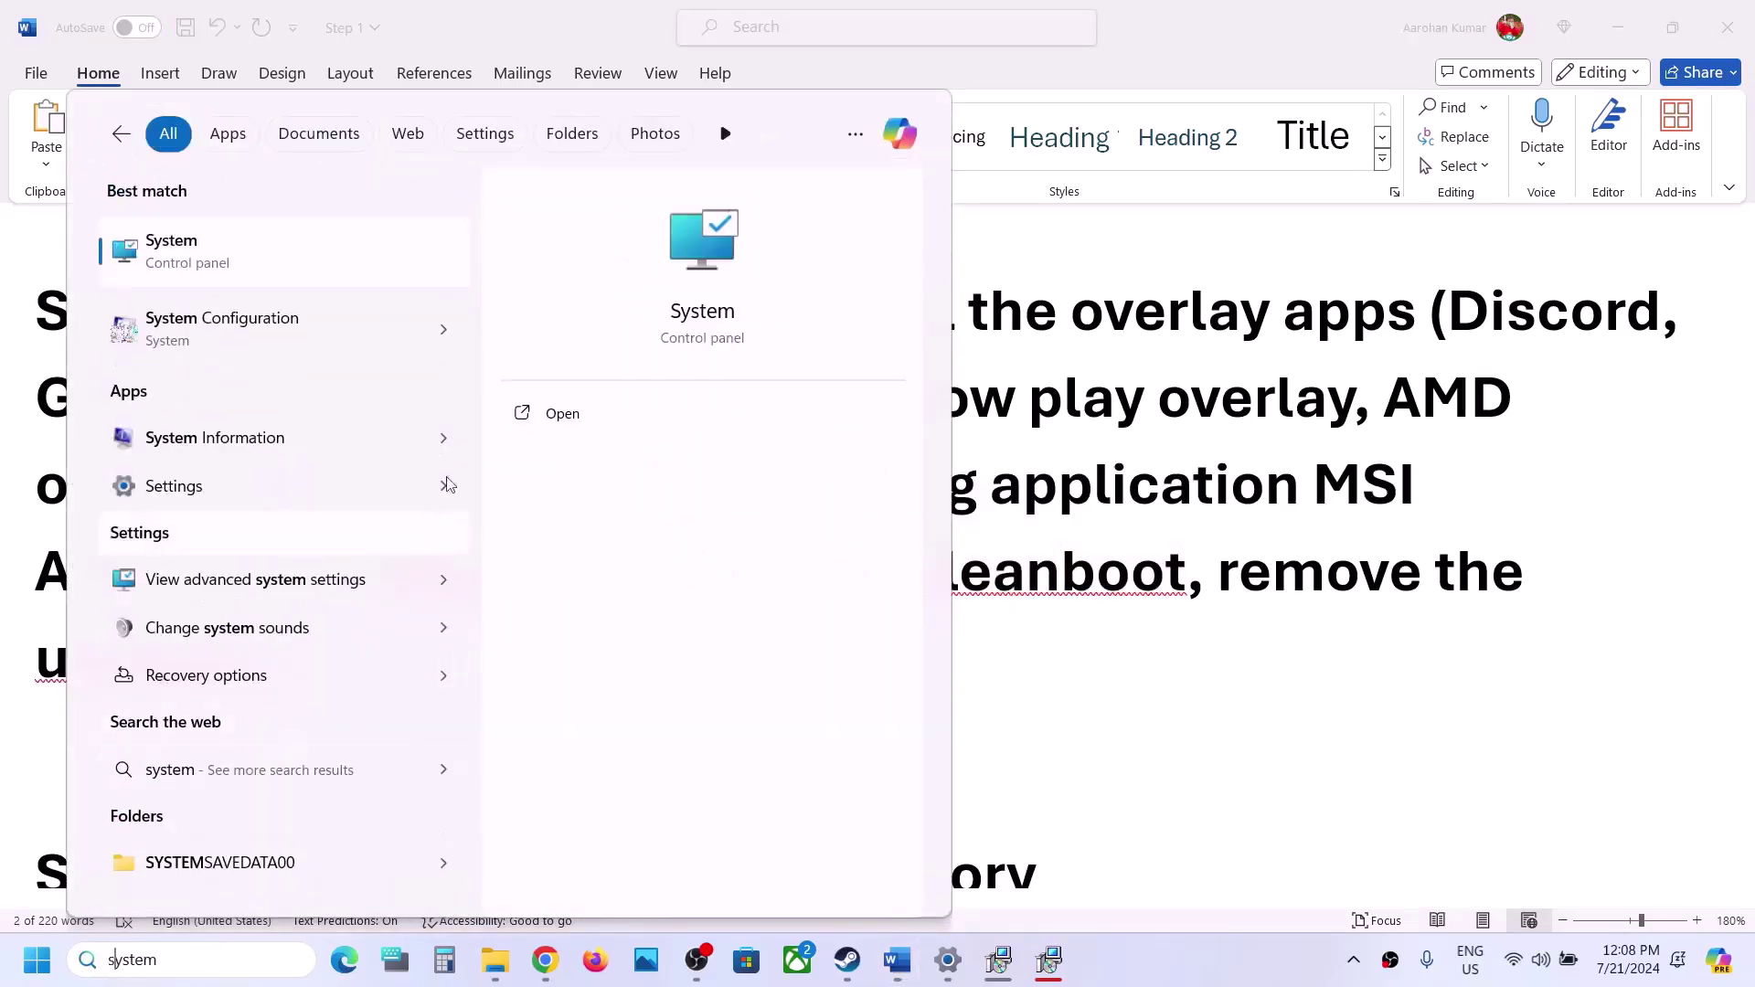
left_click(198, 975)
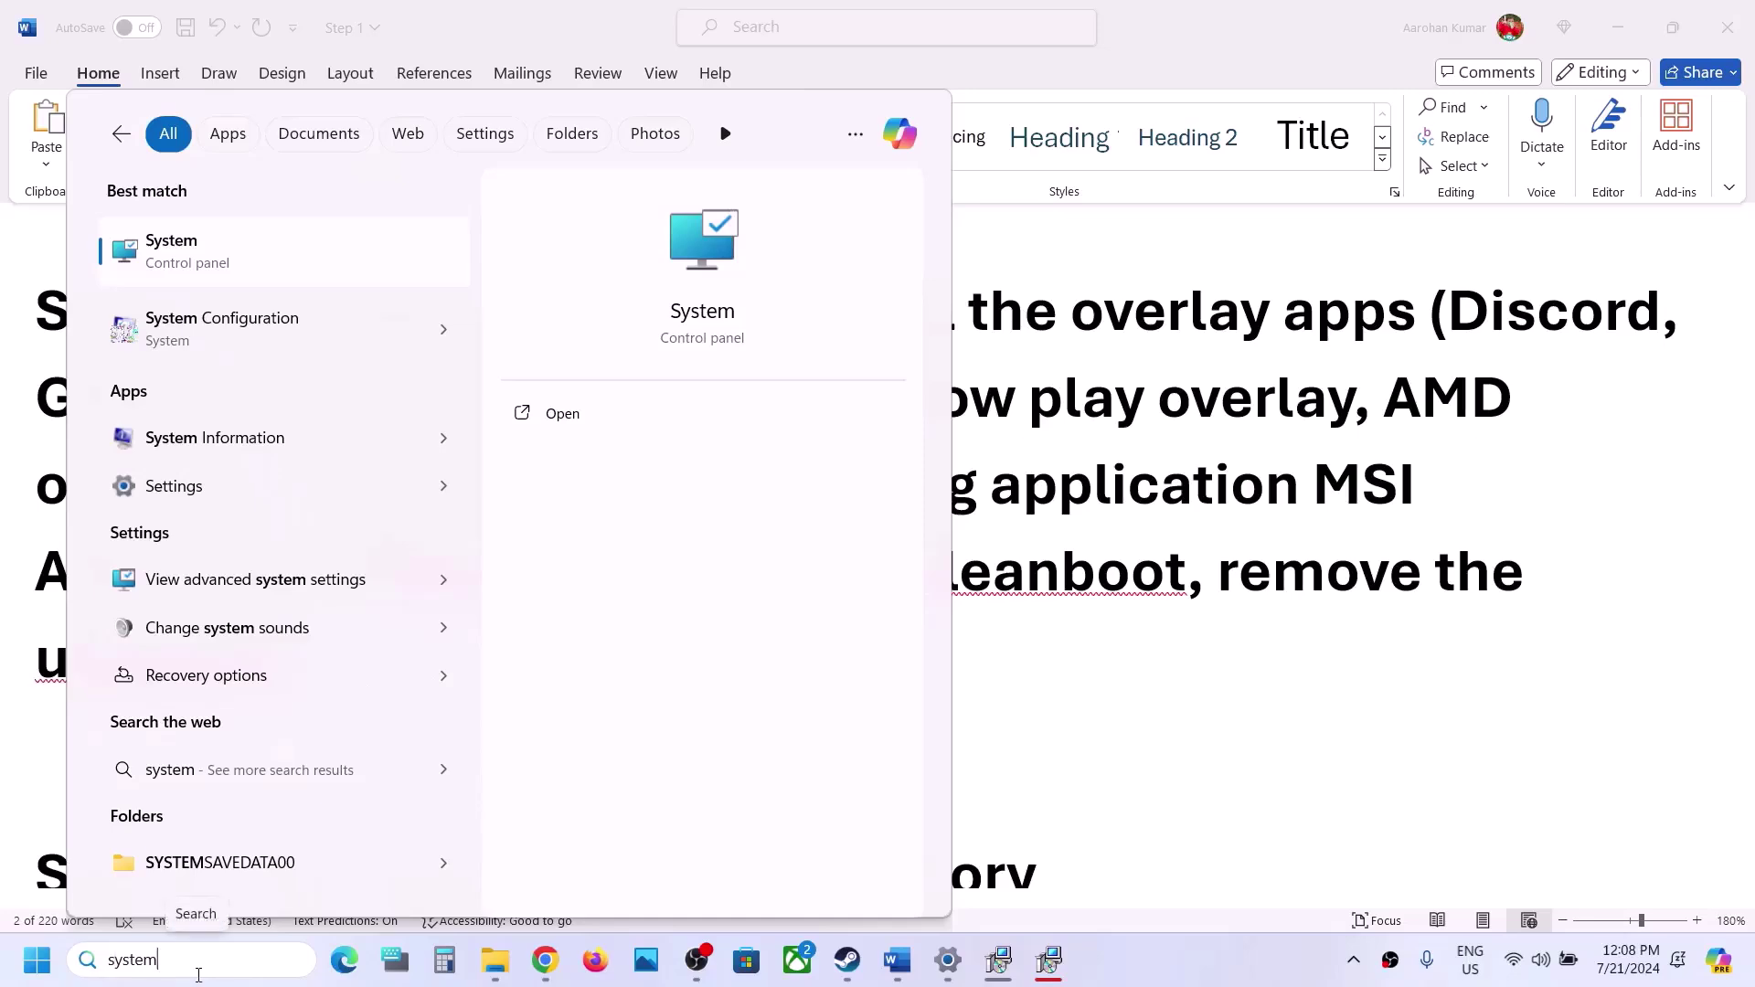
type("con")
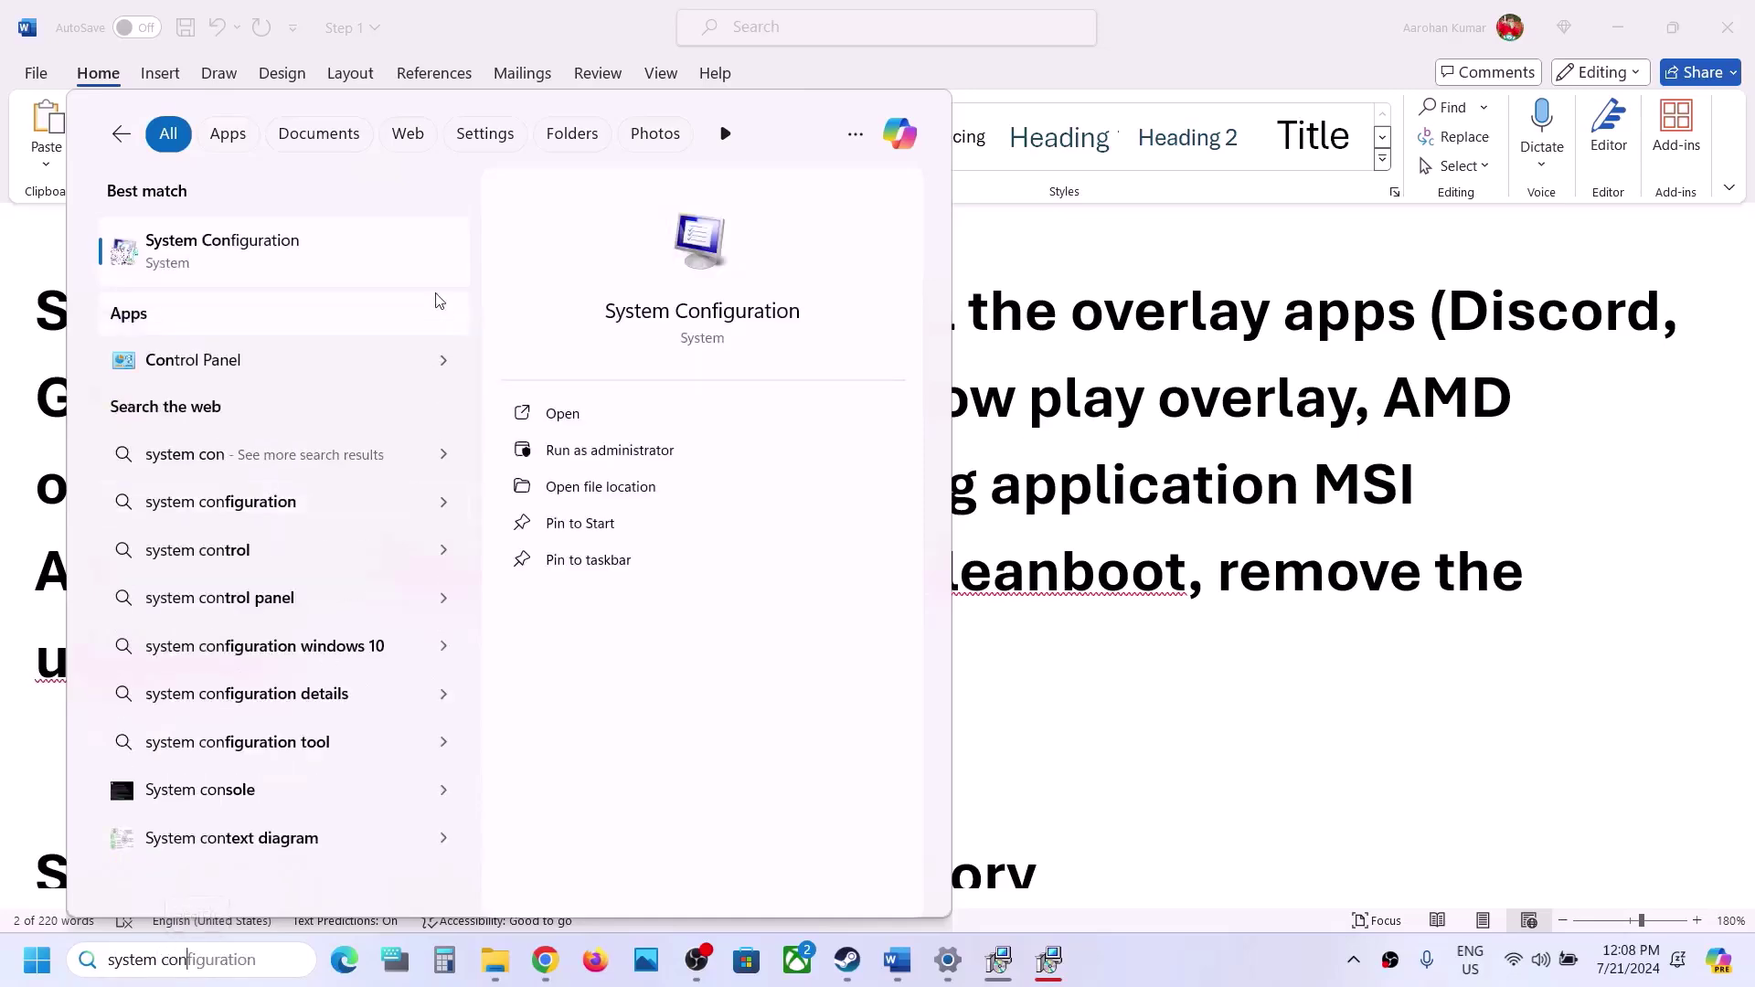
left_click(320, 252)
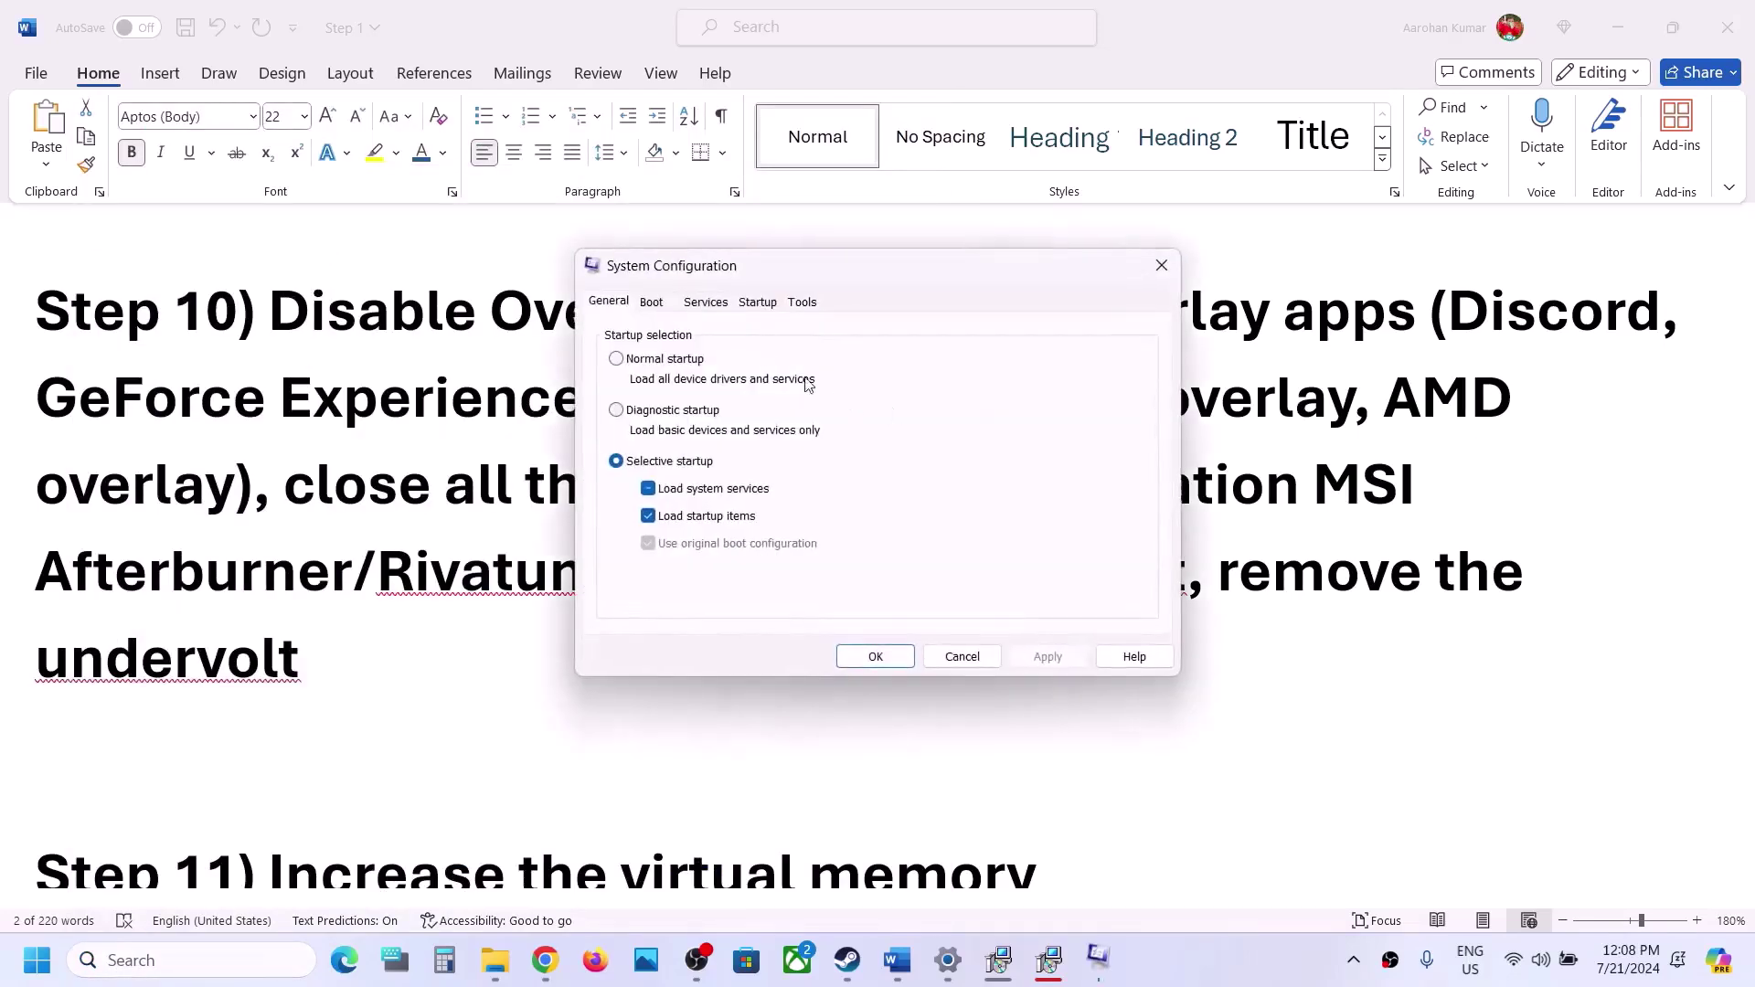
Hide all Microsoft services on the Services tab, apply with OK, and highlight 'remove the undervolt'.
left_click(706, 303)
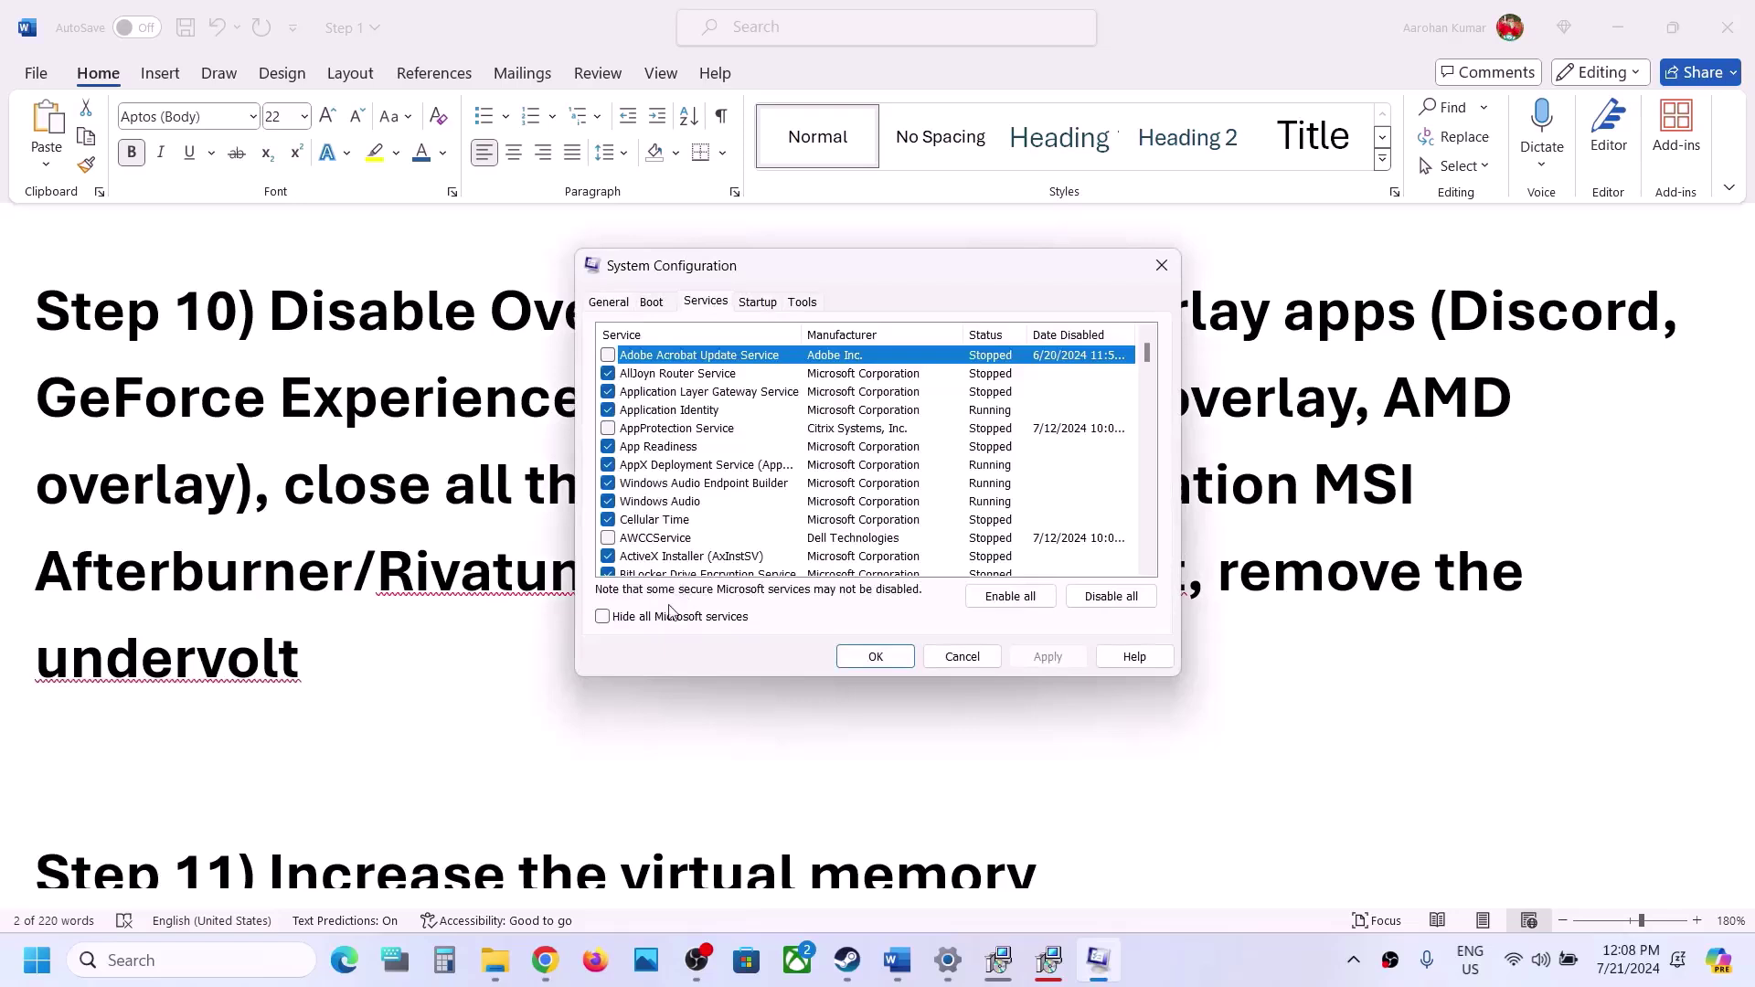
left_click(602, 616)
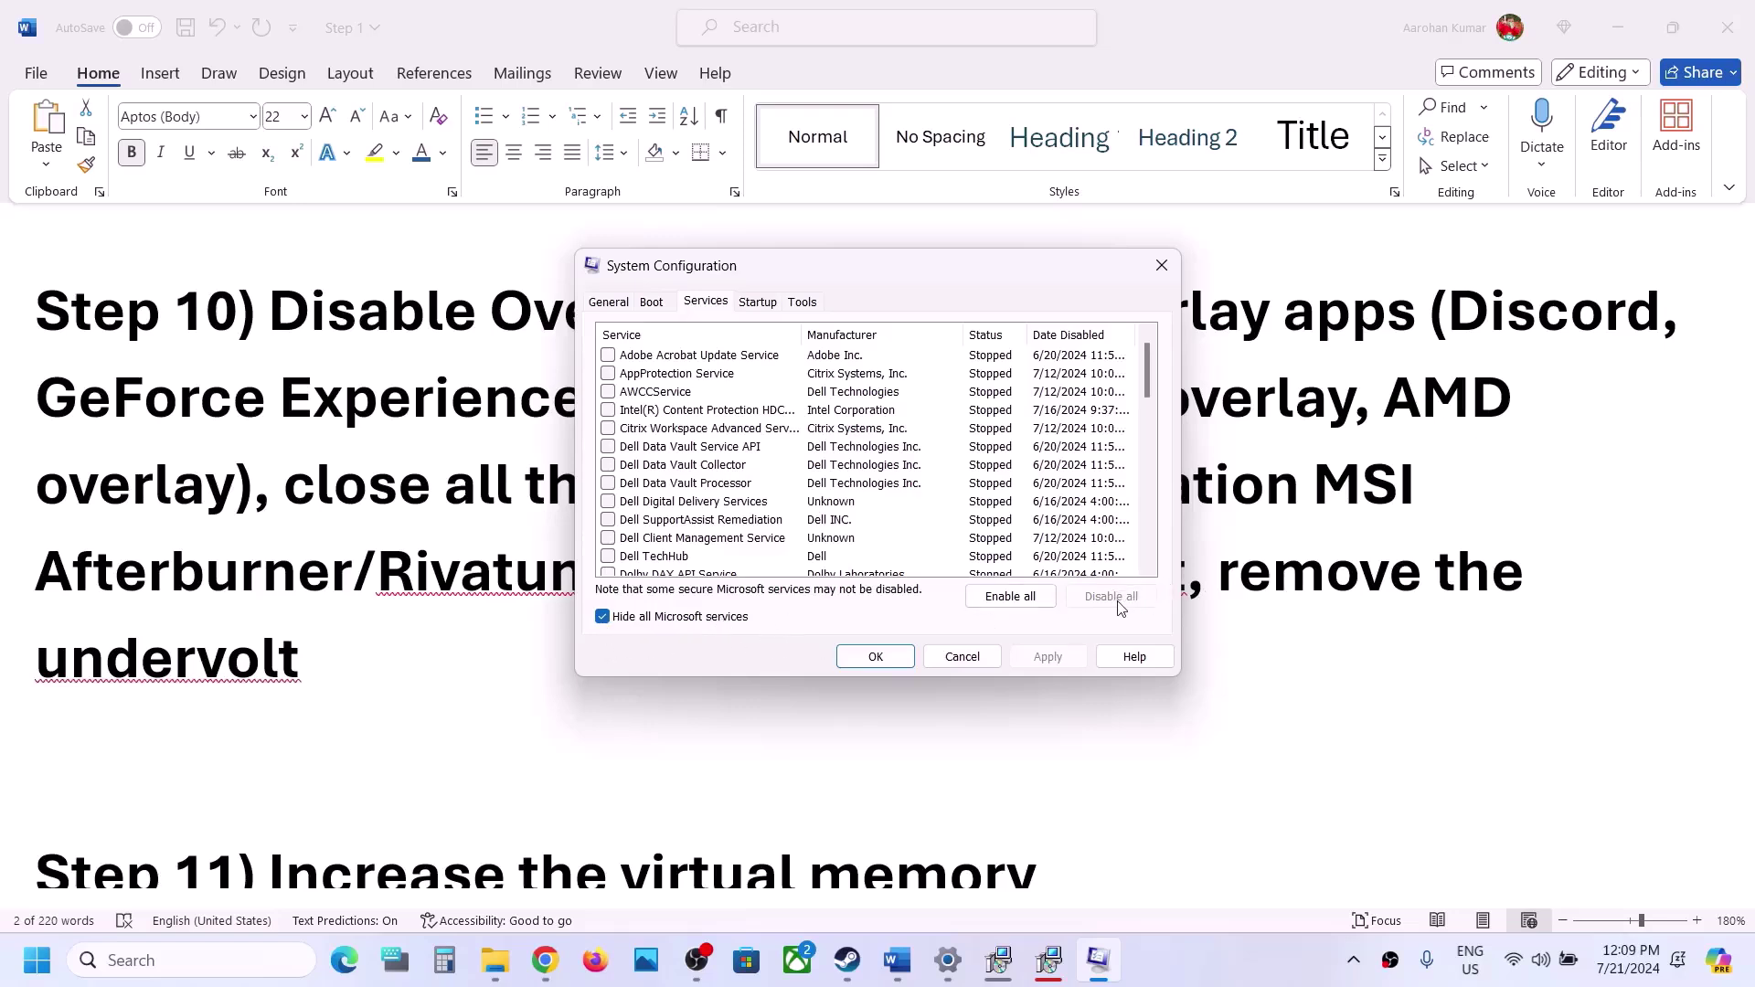
left_click(875, 656)
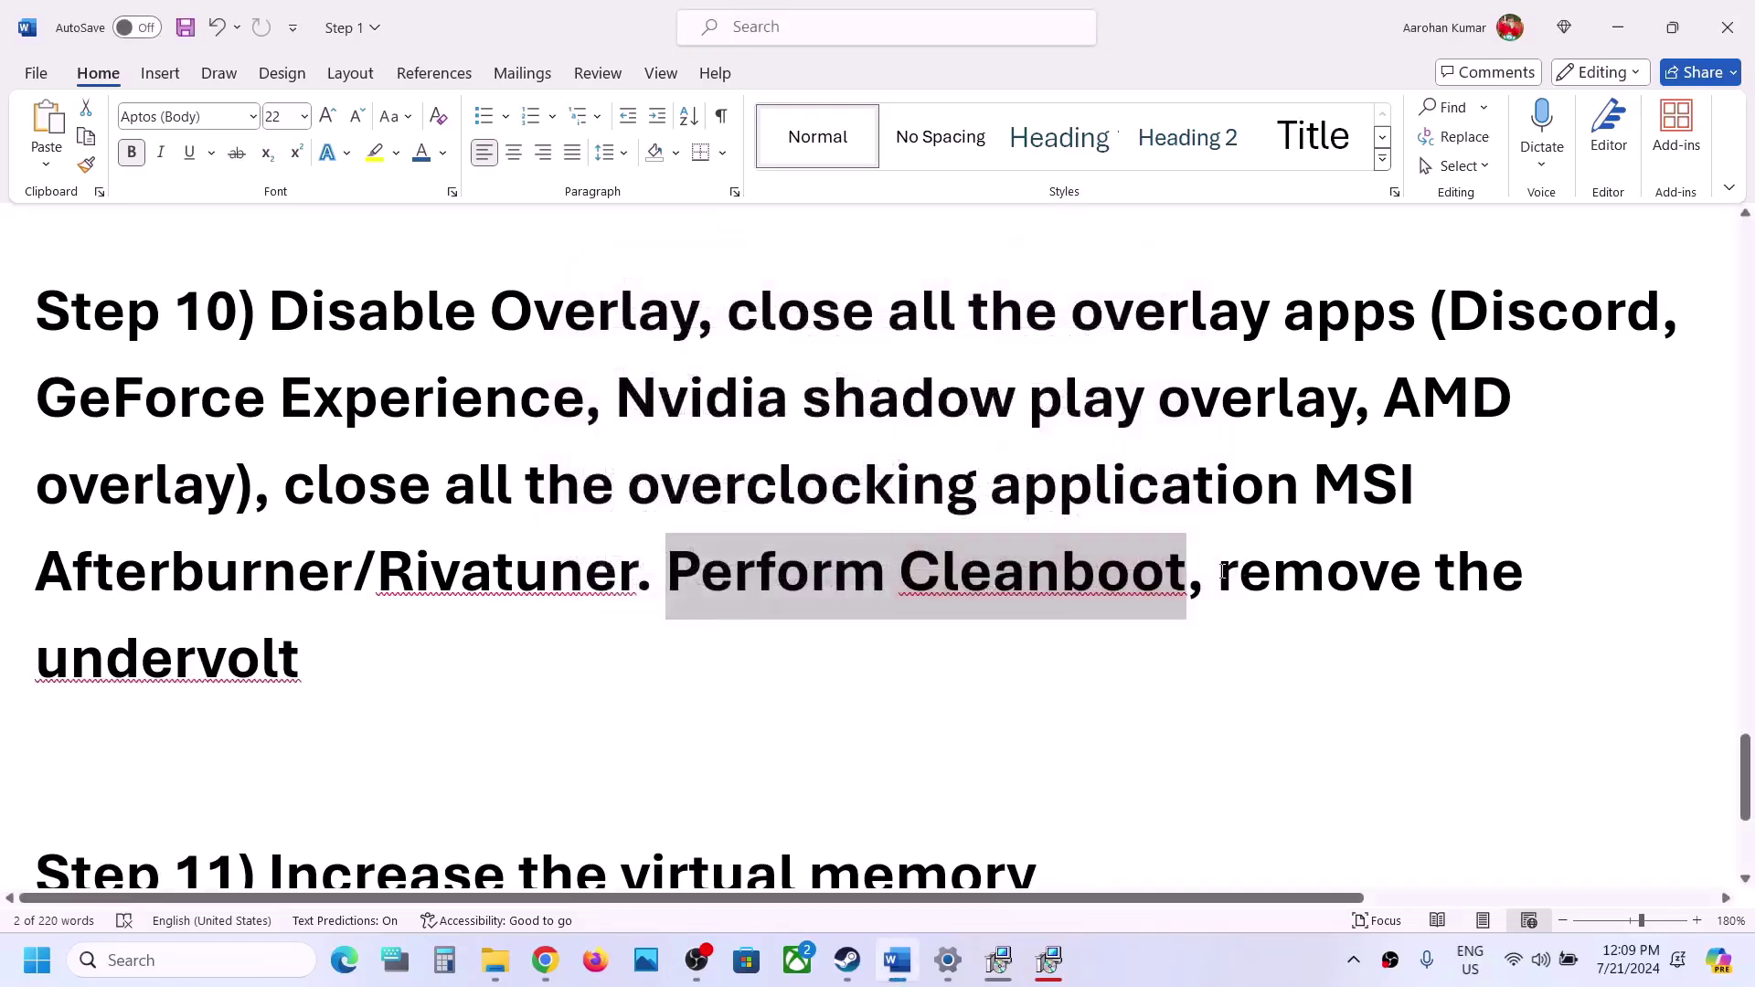
left_click_drag(1222, 571, 483, 665)
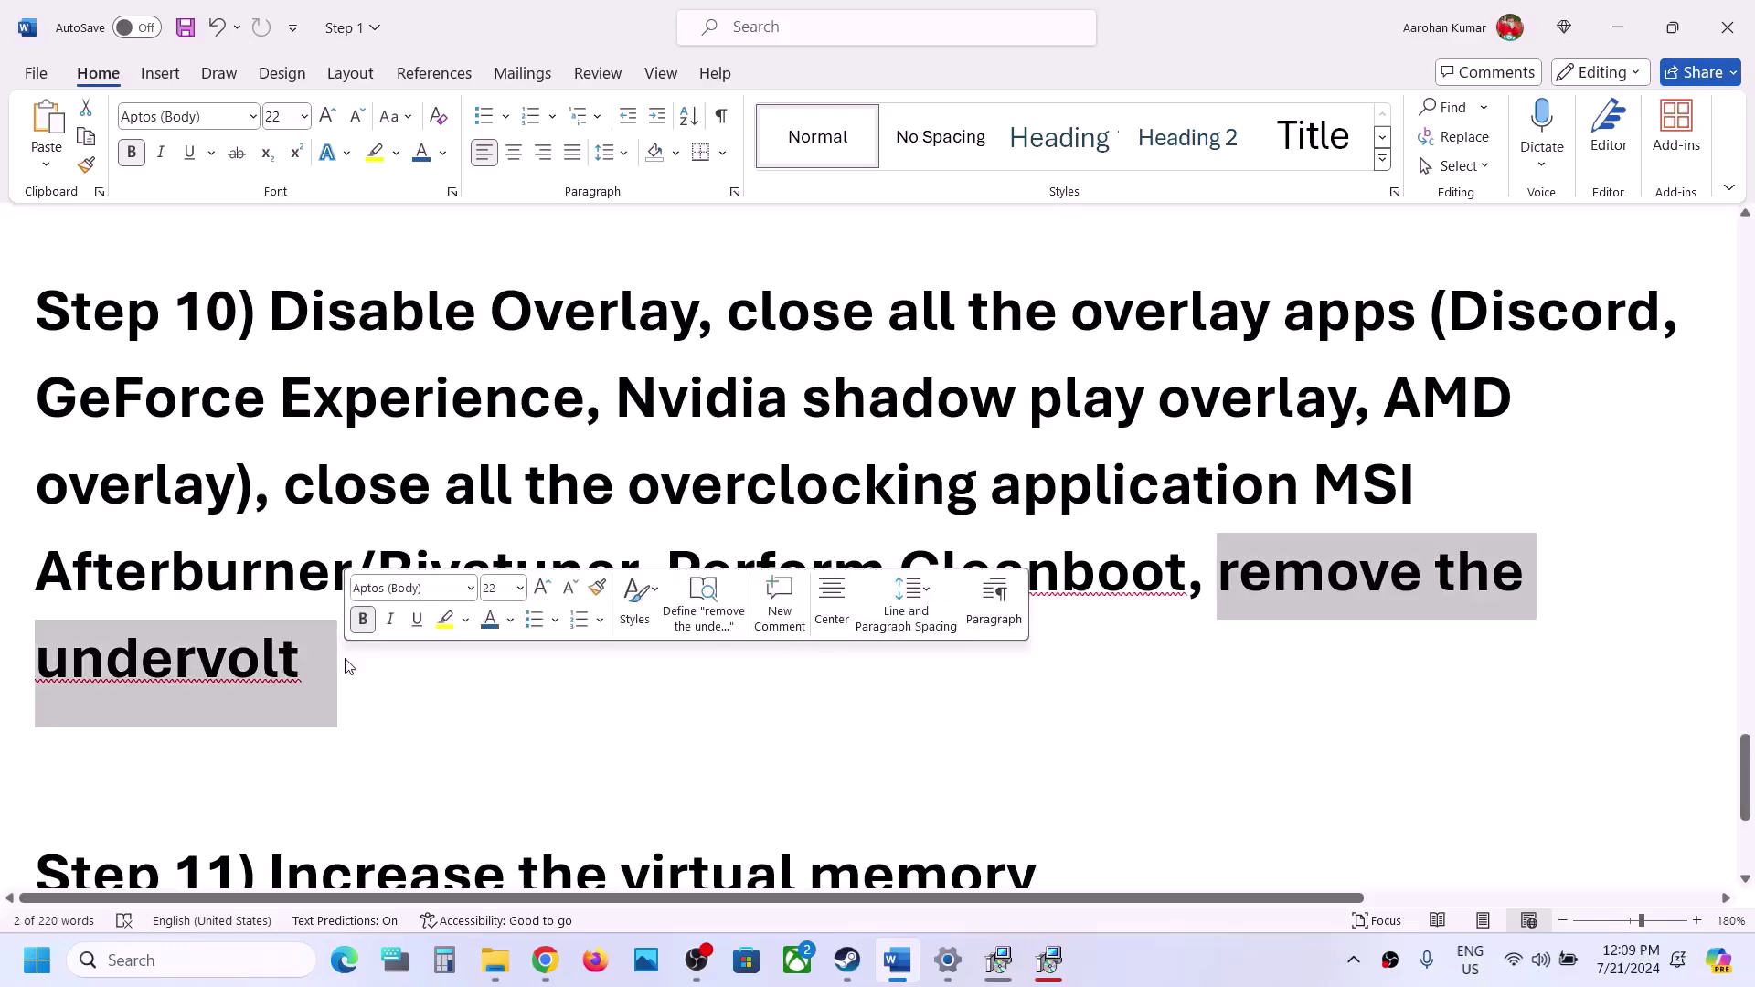